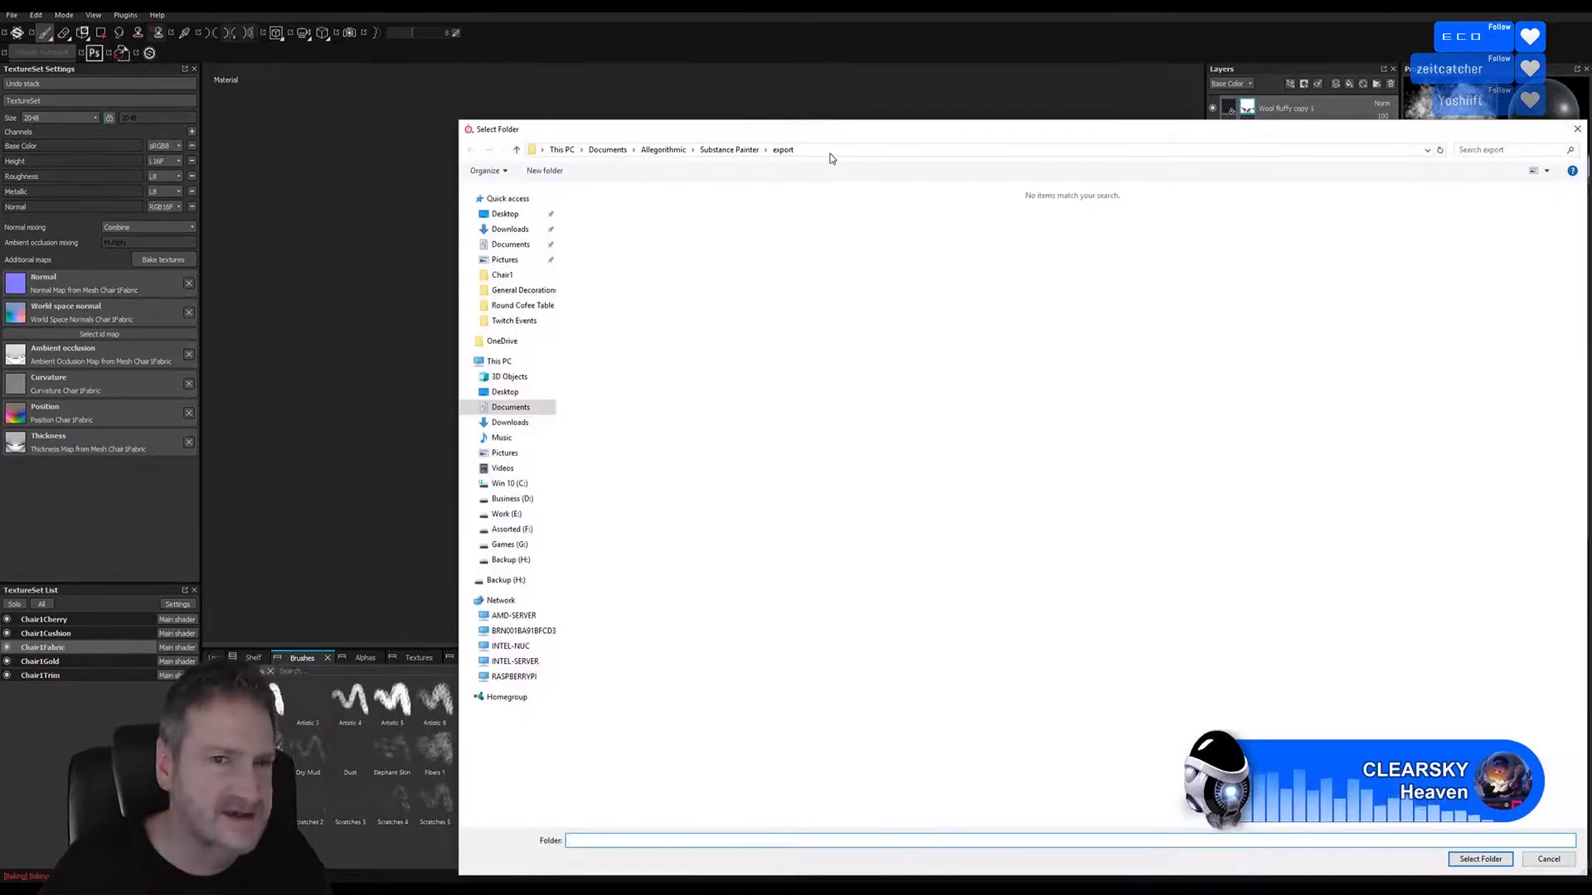
Step: Export the chair's textures to the Chair1 folder under UE4 Projects, Models, Max 2018 versions, Interior Furniture on the Work drive
{"action": "left_click_drag", "start_coordinate": [823, 136], "coordinate": [599, 100]}
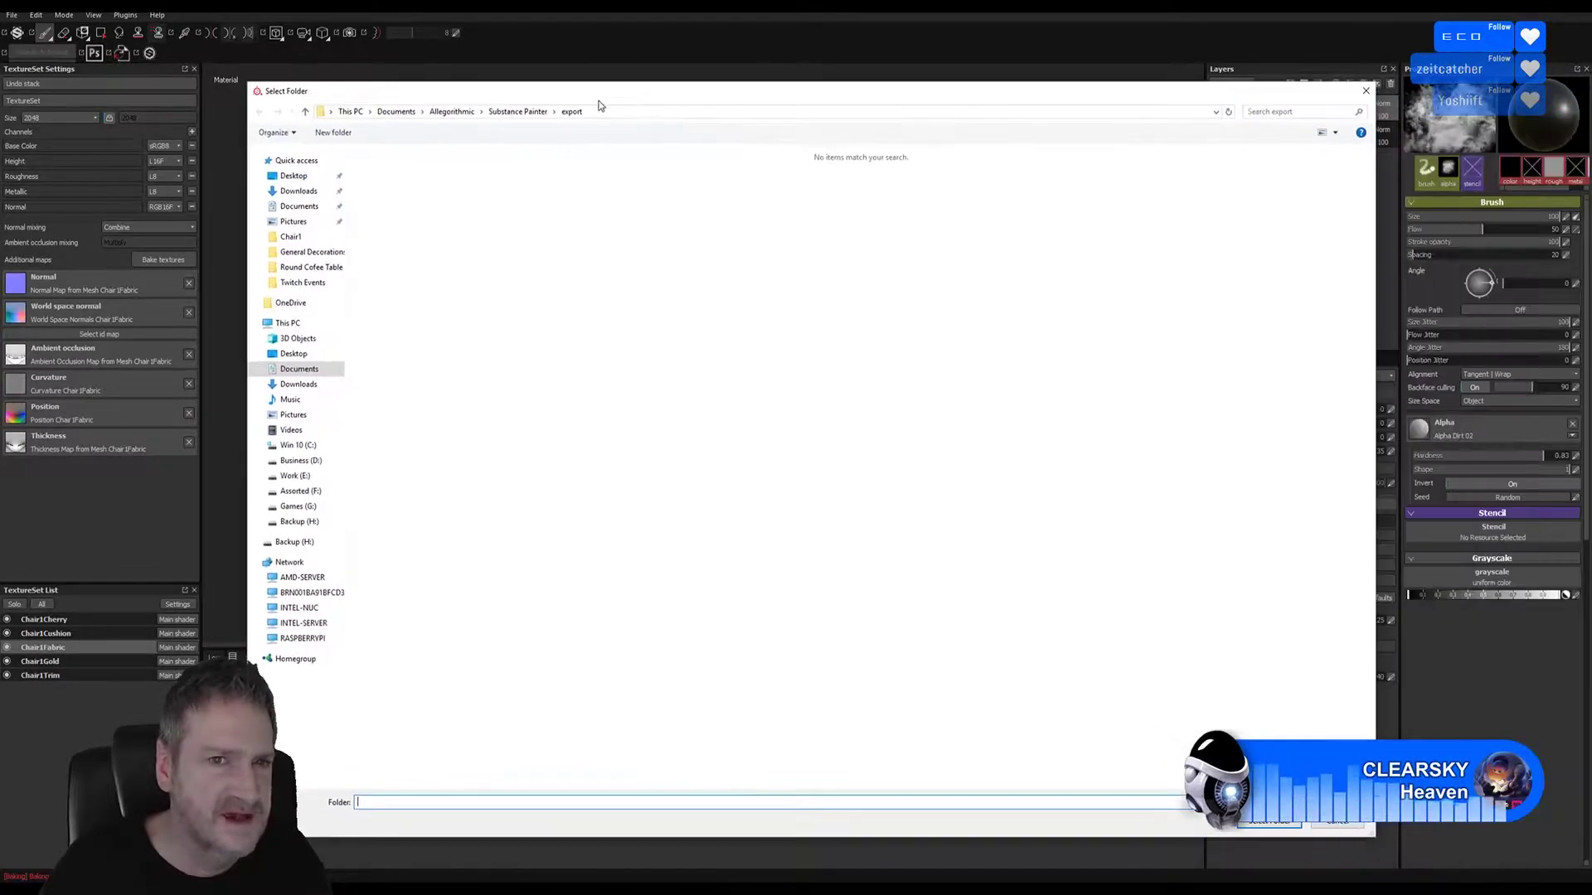
{"action": "left_click", "coordinate": [298, 475]}
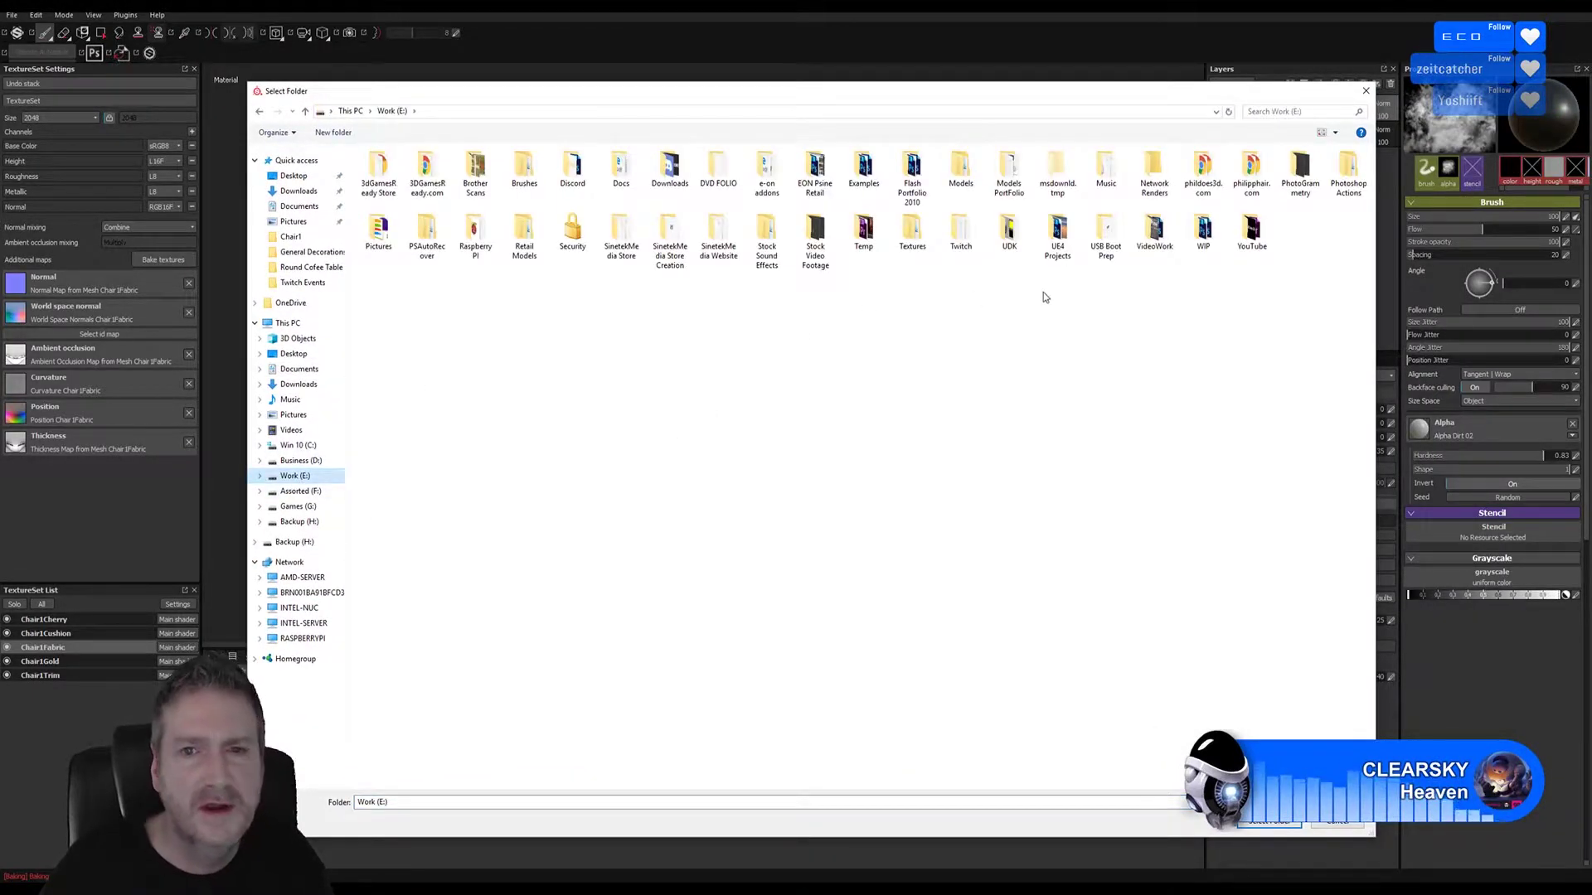
{"action": "double_click", "coordinate": [1058, 235]}
{"action": "double_click", "coordinate": [572, 169]}
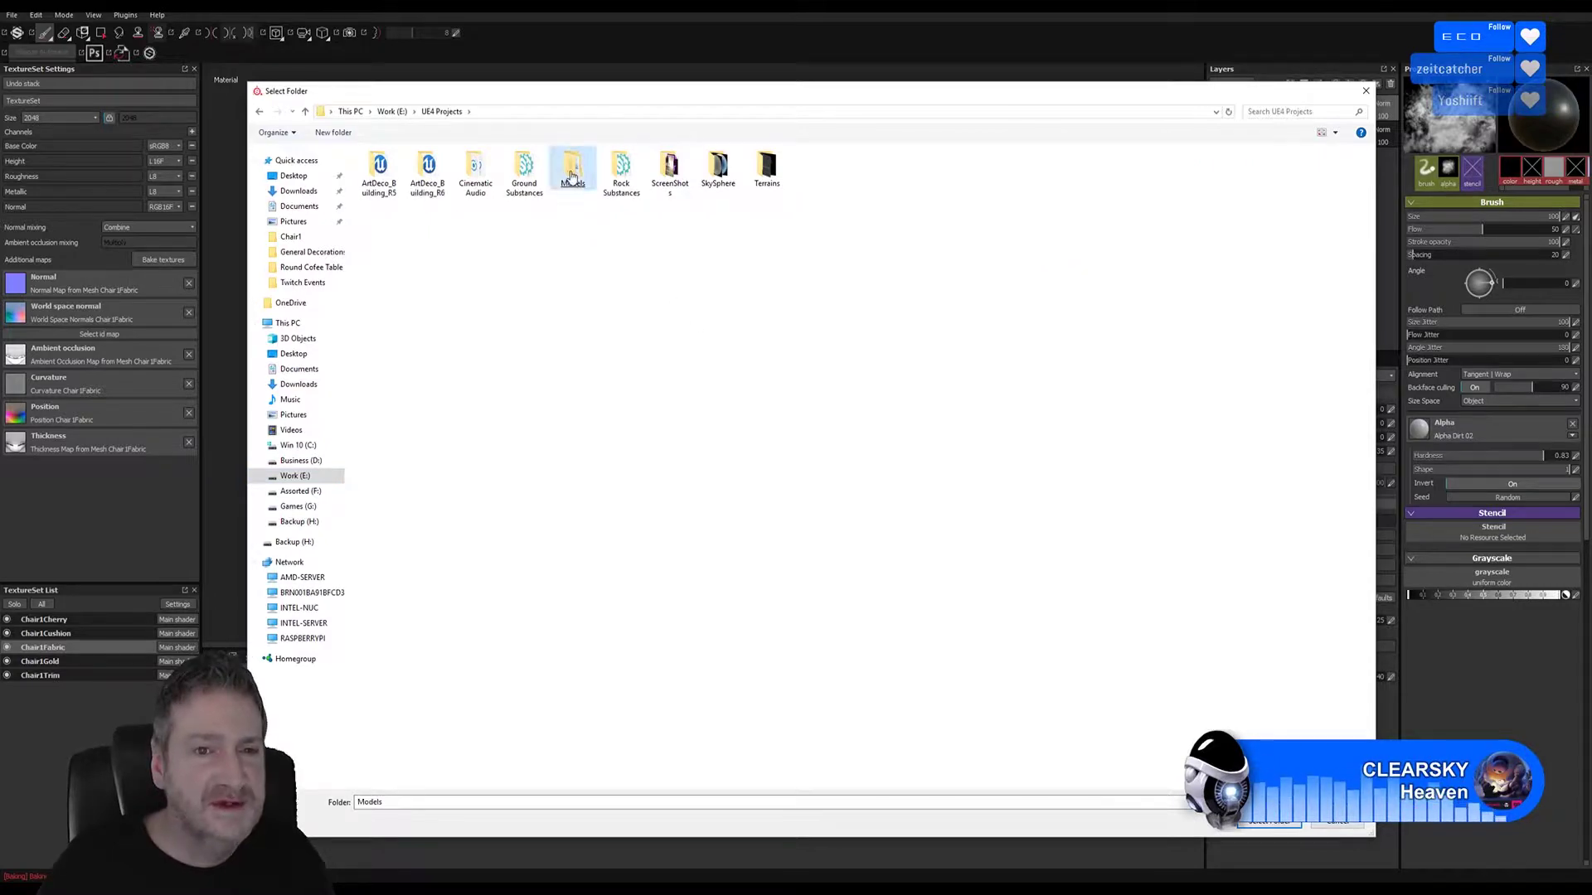
{"action": "double_click", "coordinate": [427, 178]}
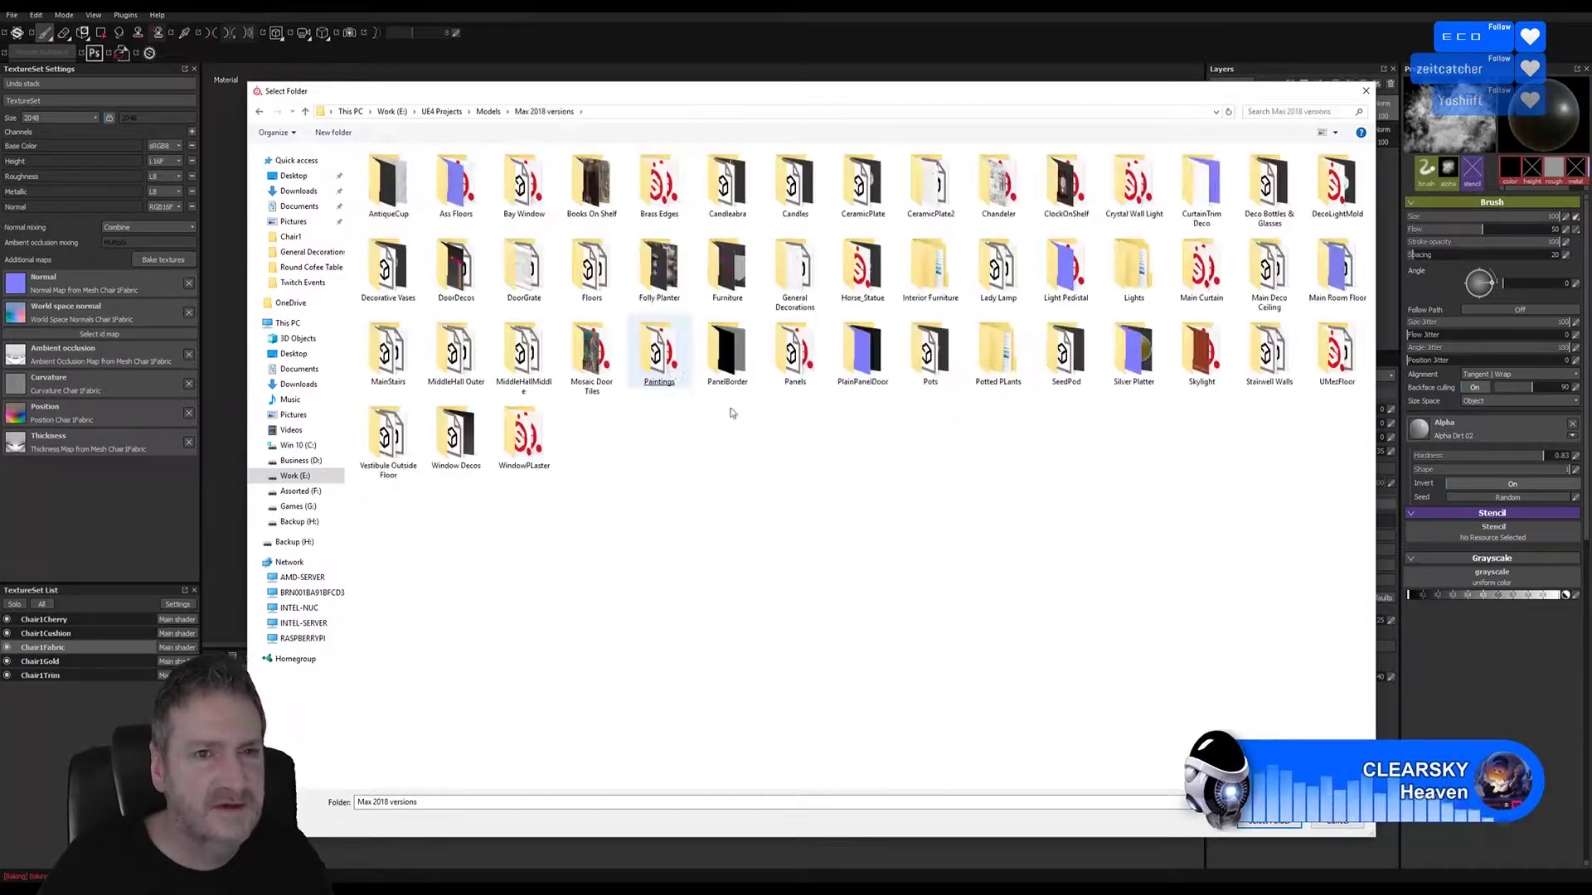
{"action": "double_click", "coordinate": [930, 269]}
{"action": "left_click", "coordinate": [394, 171]}
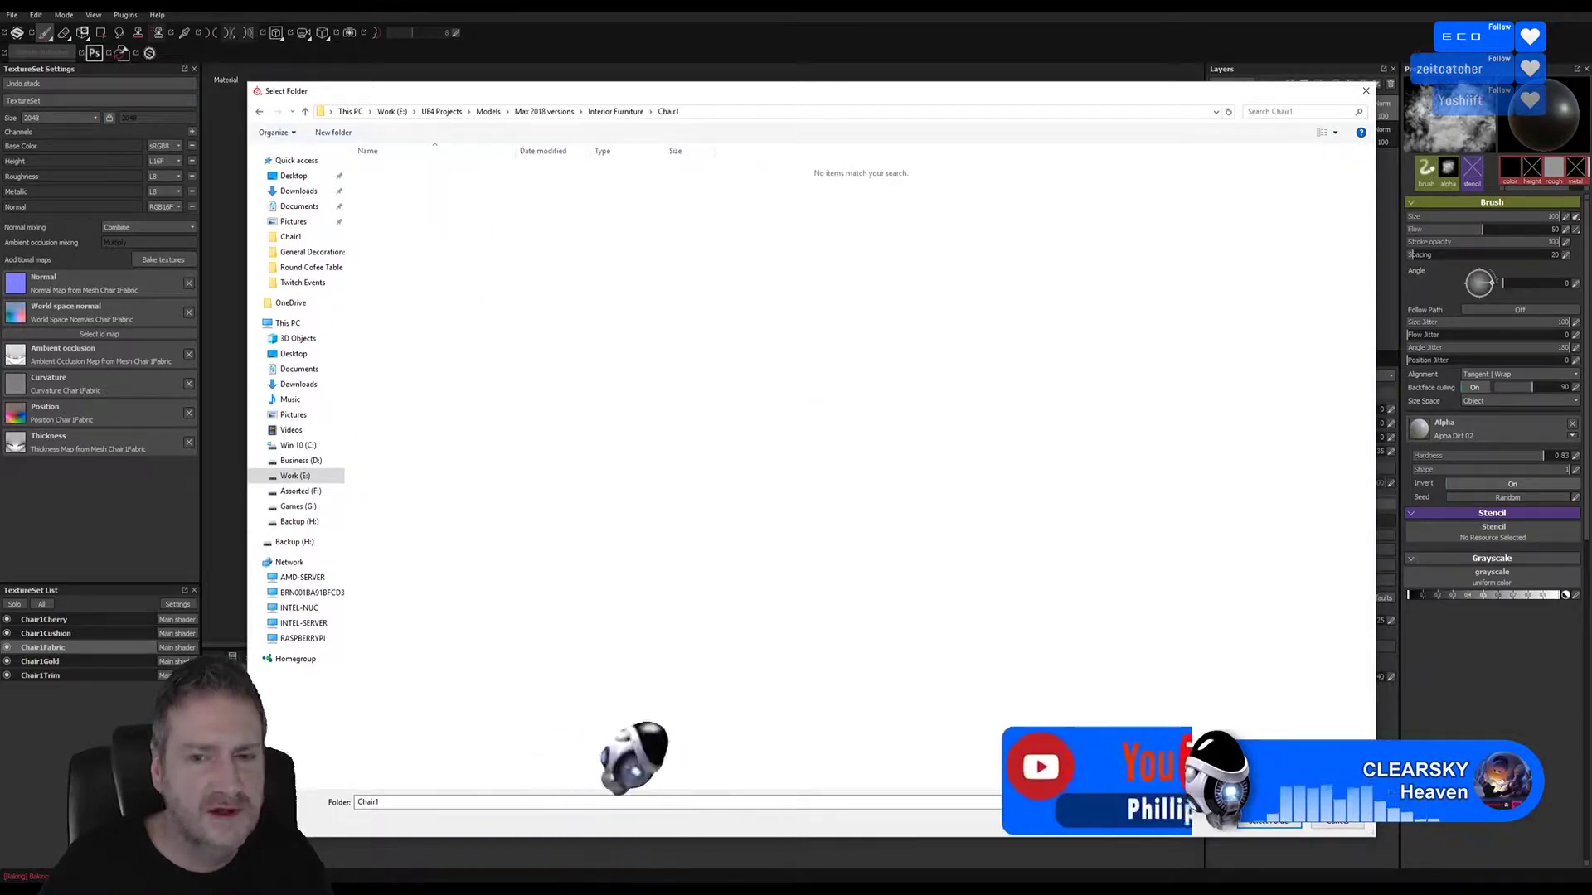
{"action": "left_click", "coordinate": [1262, 825]}
{"action": "left_click", "coordinate": [929, 534]}
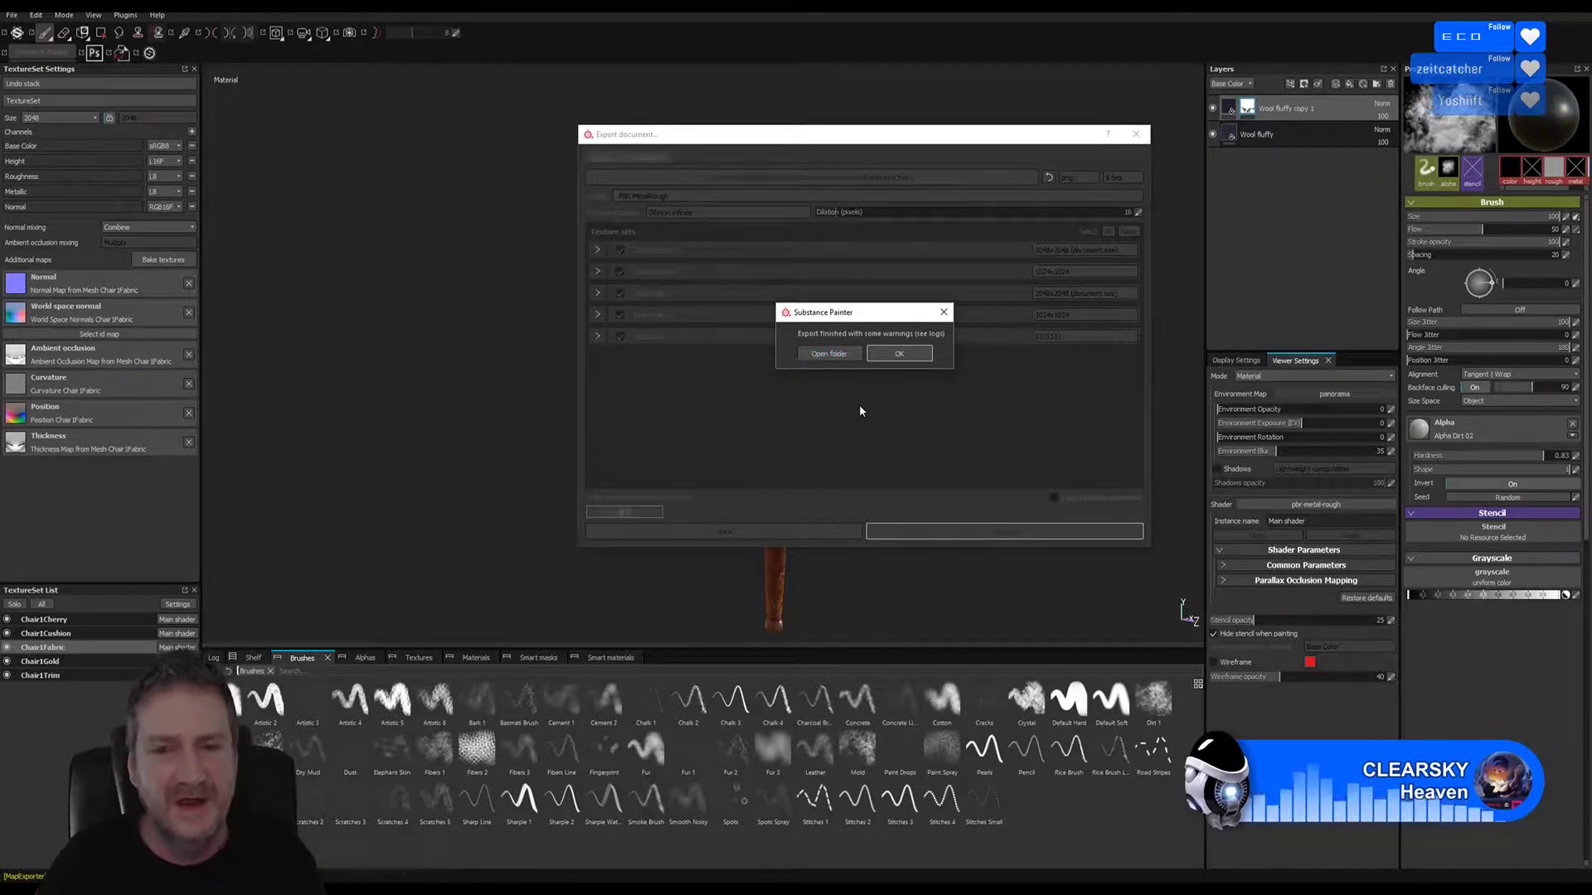
{"action": "left_click", "coordinate": [898, 355]}
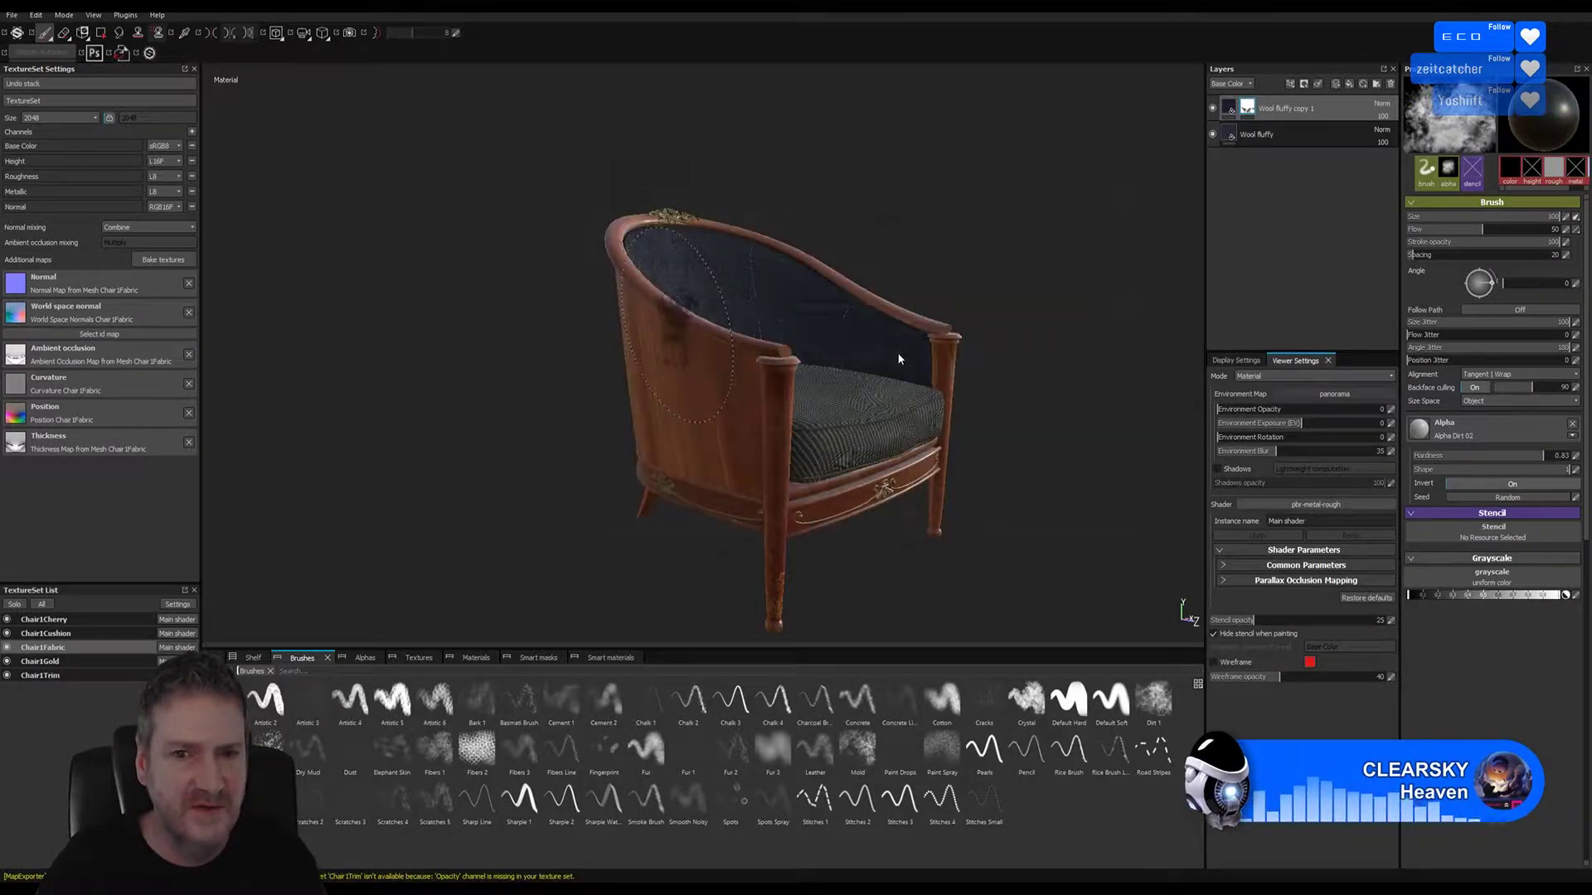
Step: Inspect the textured chair up close and save the project
{"action": "mouse_move", "coordinate": [989, 199]}
{"action": "left_mouse_down", "text": "alt"}
{"action": "mouse_move", "coordinate": [903, 224]}
{"action": "mouse_move", "coordinate": [696, 214]}
{"action": "mouse_move", "coordinate": [888, 231]}
{"action": "mouse_move", "coordinate": [915, 215]}
{"action": "mouse_move", "coordinate": [925, 230]}
{"action": "left_mouse_up", "text": "alt"}
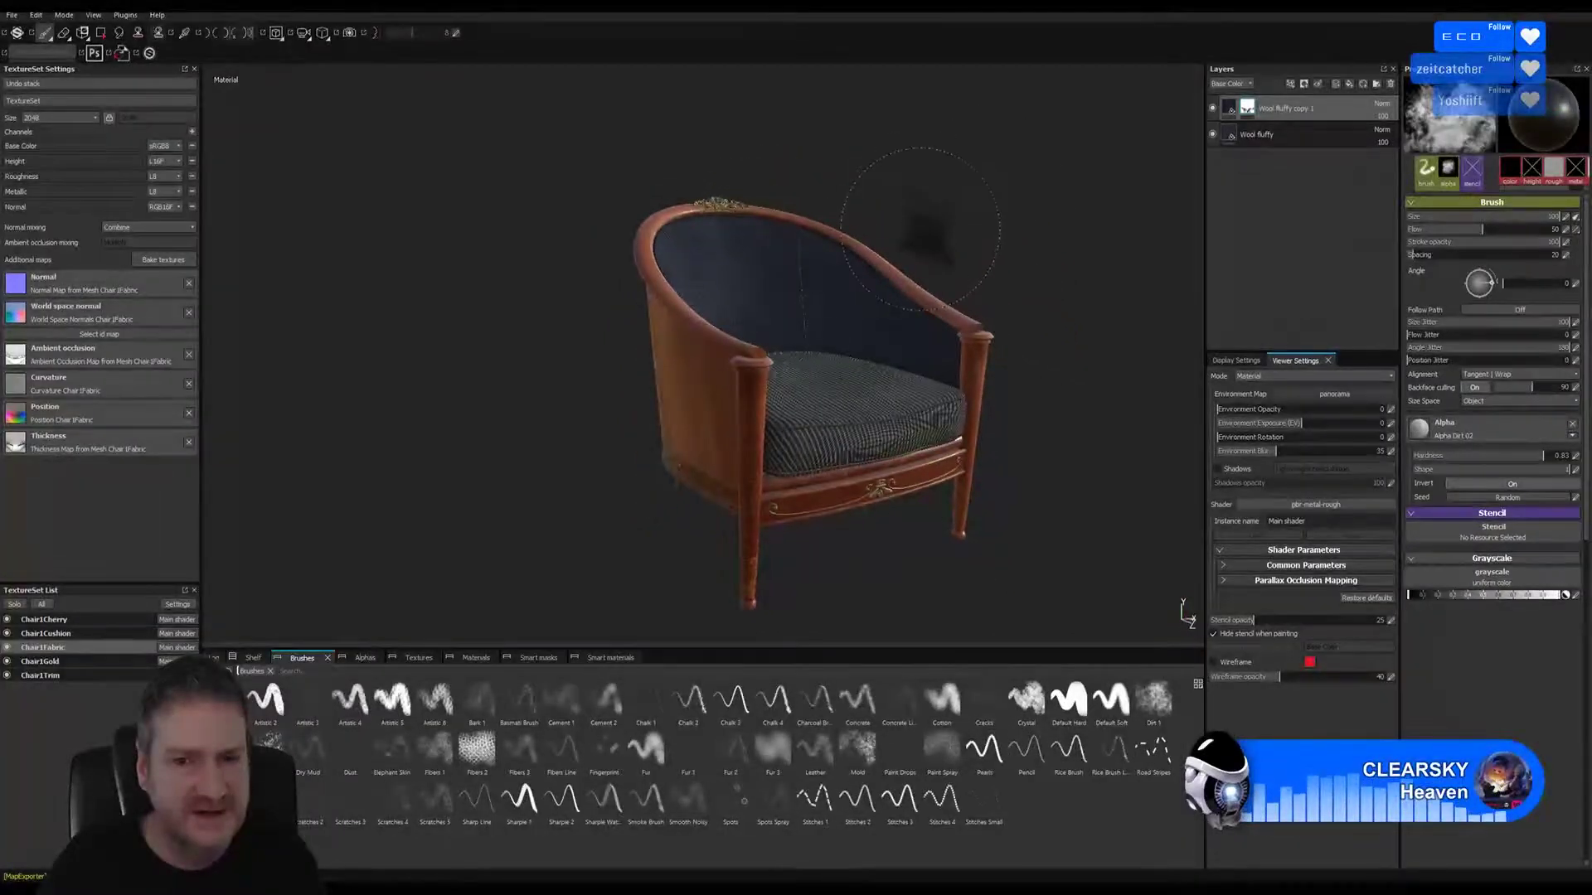
{"action": "mouse_move", "coordinate": [925, 229]}
{"action": "right_mouse_down", "text": "alt"}
{"action": "mouse_move", "coordinate": [1236, 272]}
{"action": "mouse_move", "coordinate": [1159, 323]}
{"action": "right_mouse_up", "text": "alt"}
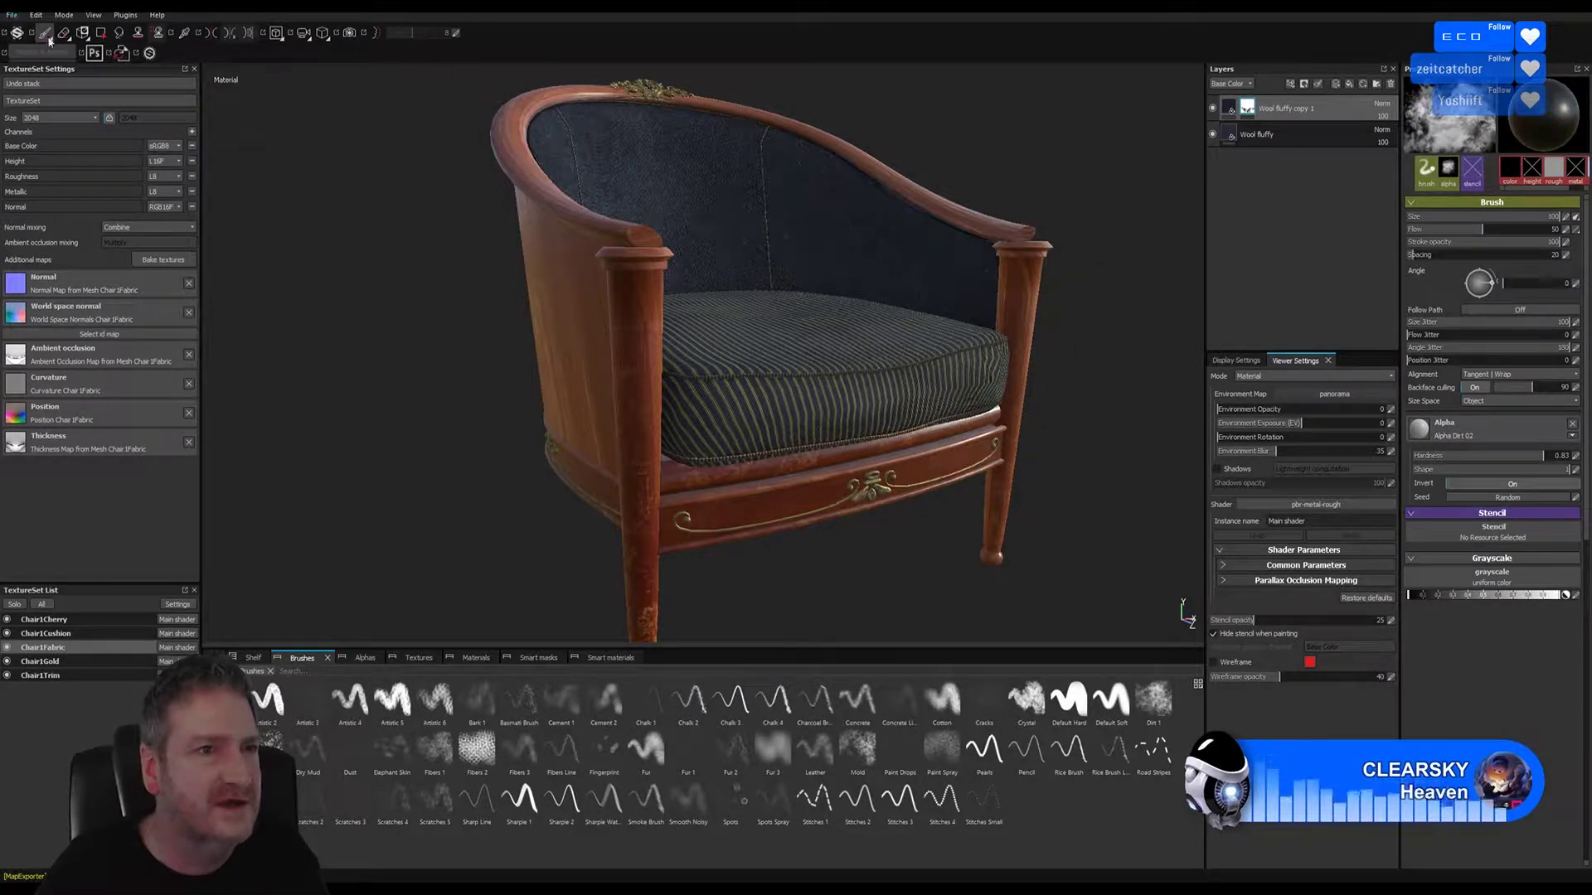
{"action": "left_click", "coordinate": [13, 16]}
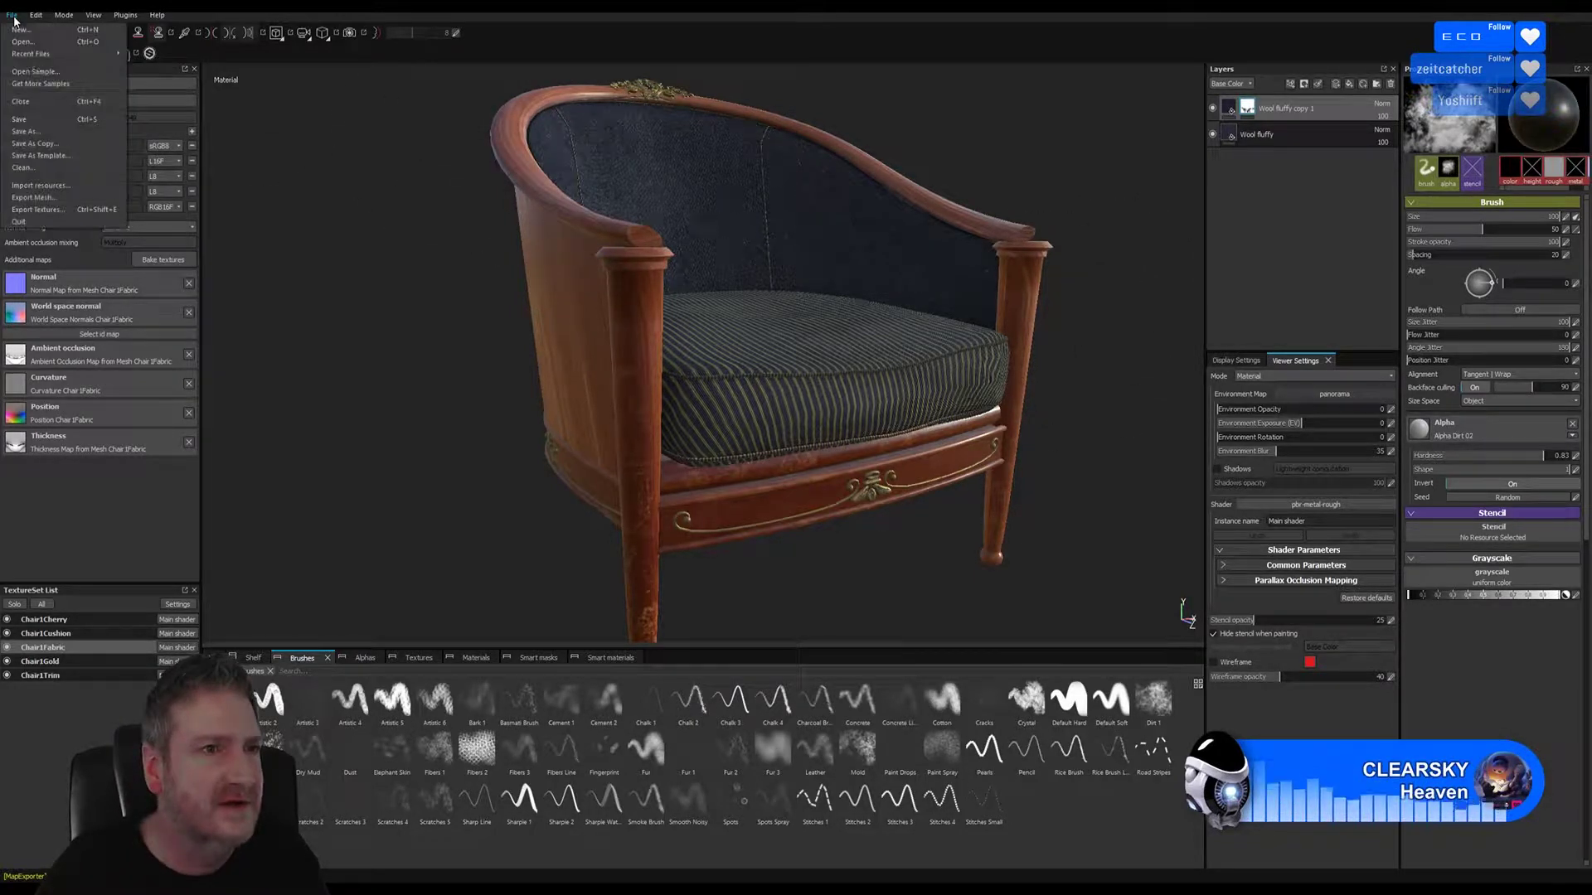
{"action": "left_click", "coordinate": [20, 119]}
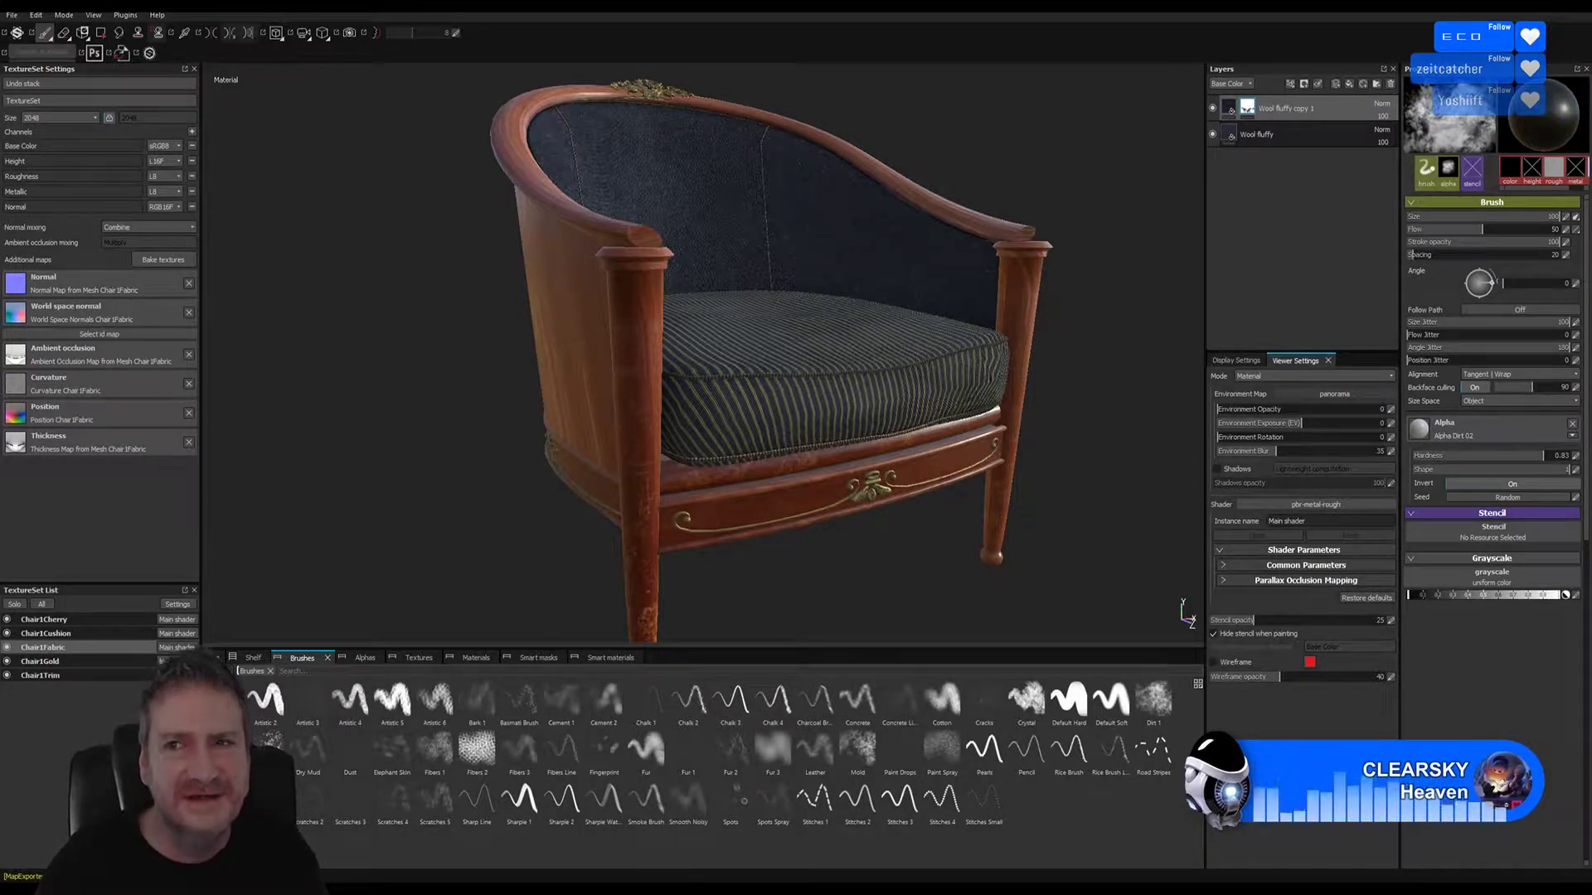
Step: Switch to Unreal Editor and examine the room around the round coffee table, selecting the nearby stone urn
{"action": "key", "text": "super+d"}
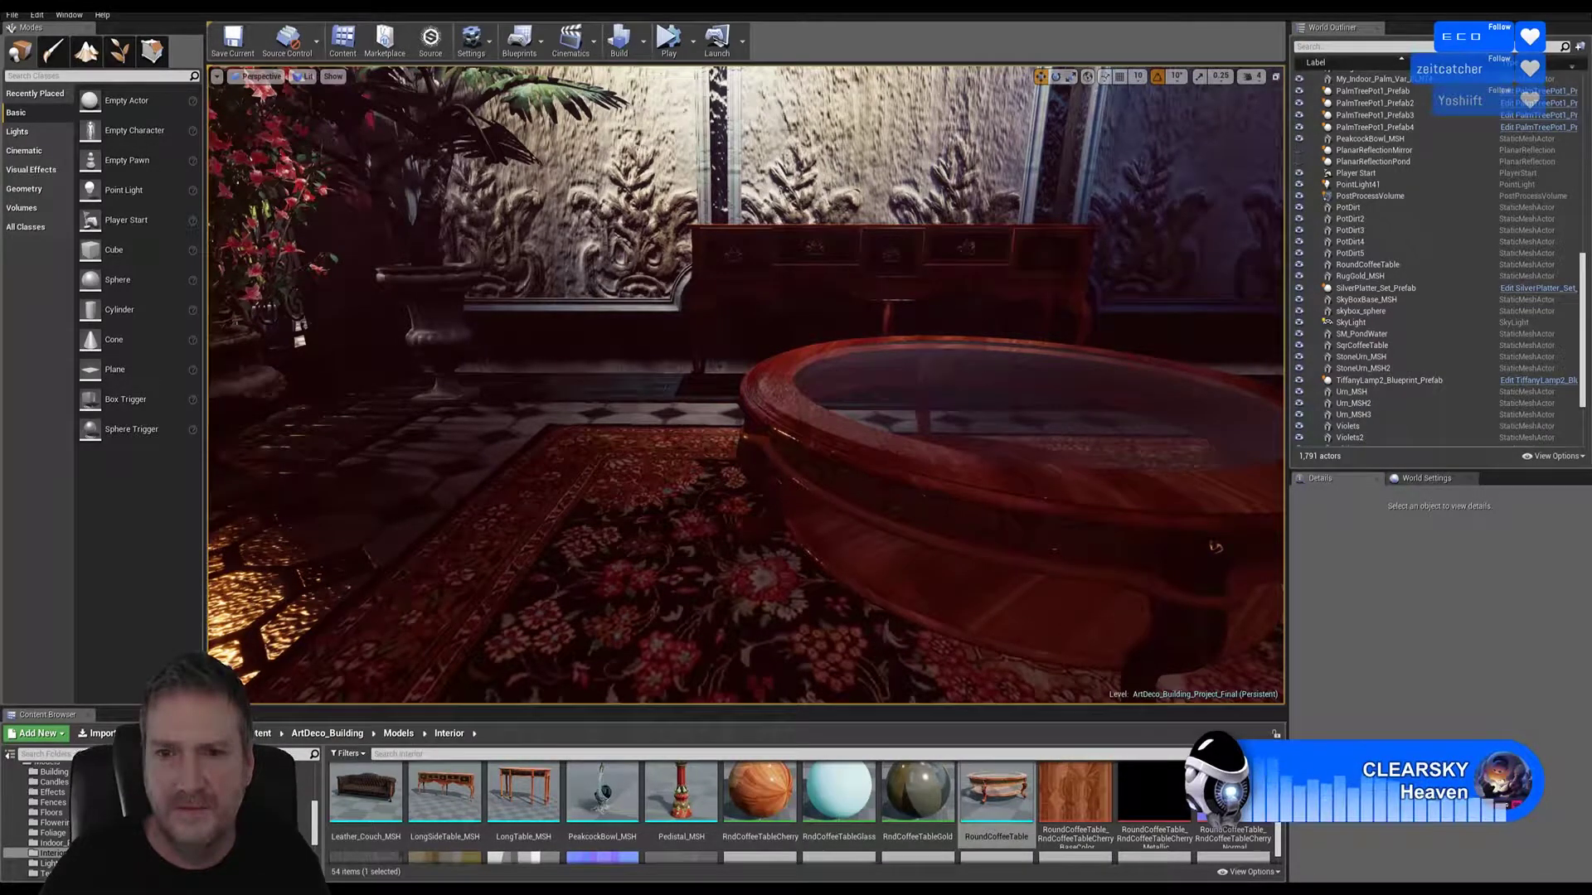
{"action": "right_click_drag", "start_coordinate": [745, 385], "coordinate": [750, 435]}
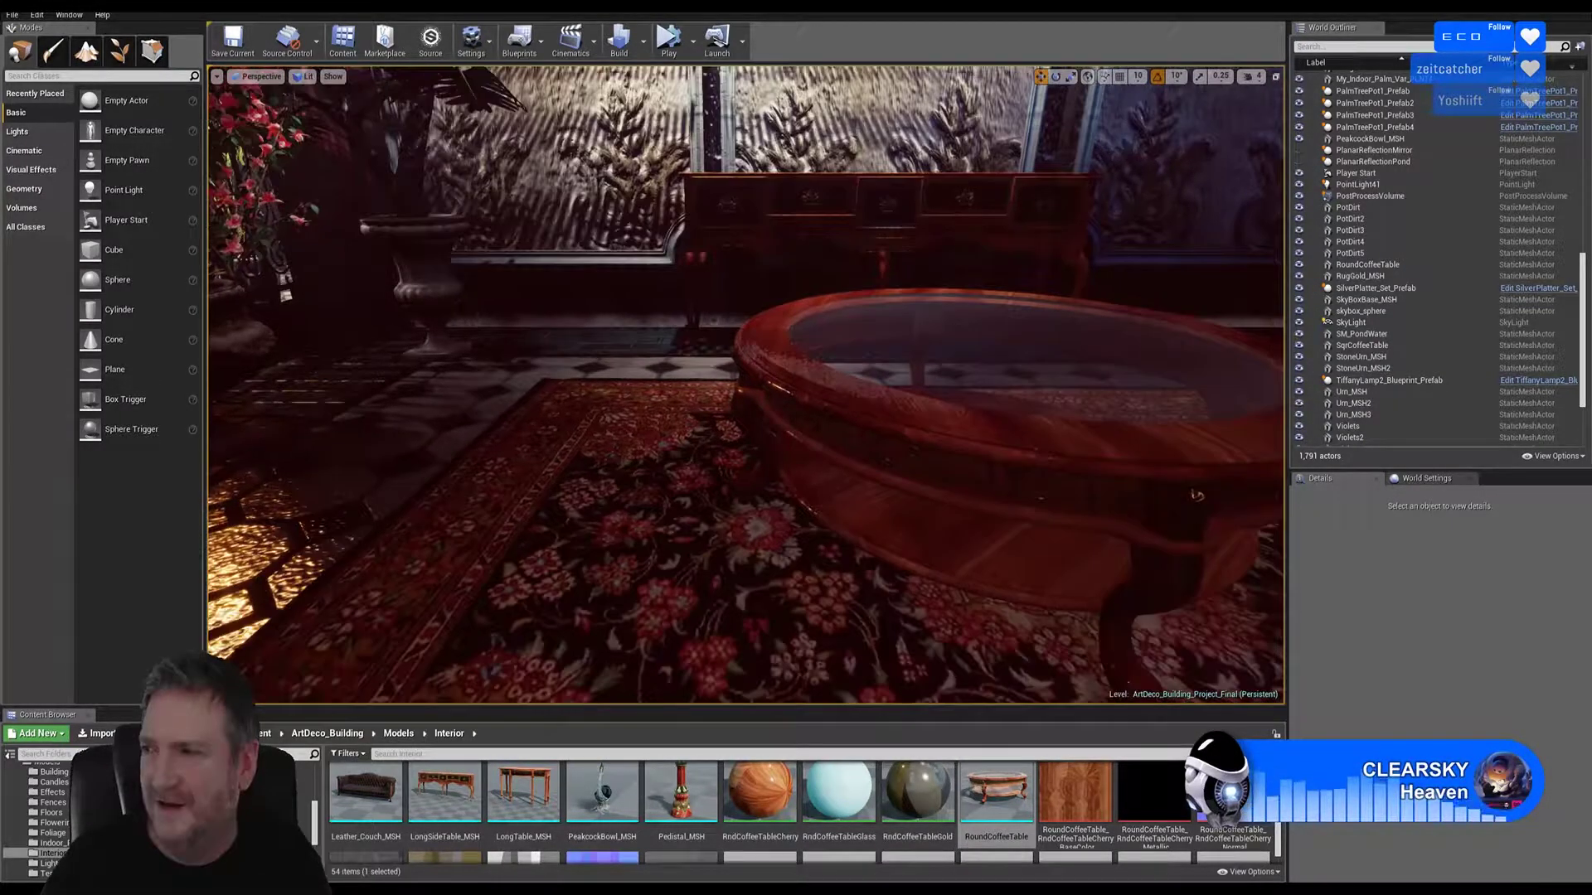
{"action": "right_click_drag", "start_coordinate": [1196, 495], "coordinate": [1252, 513]}
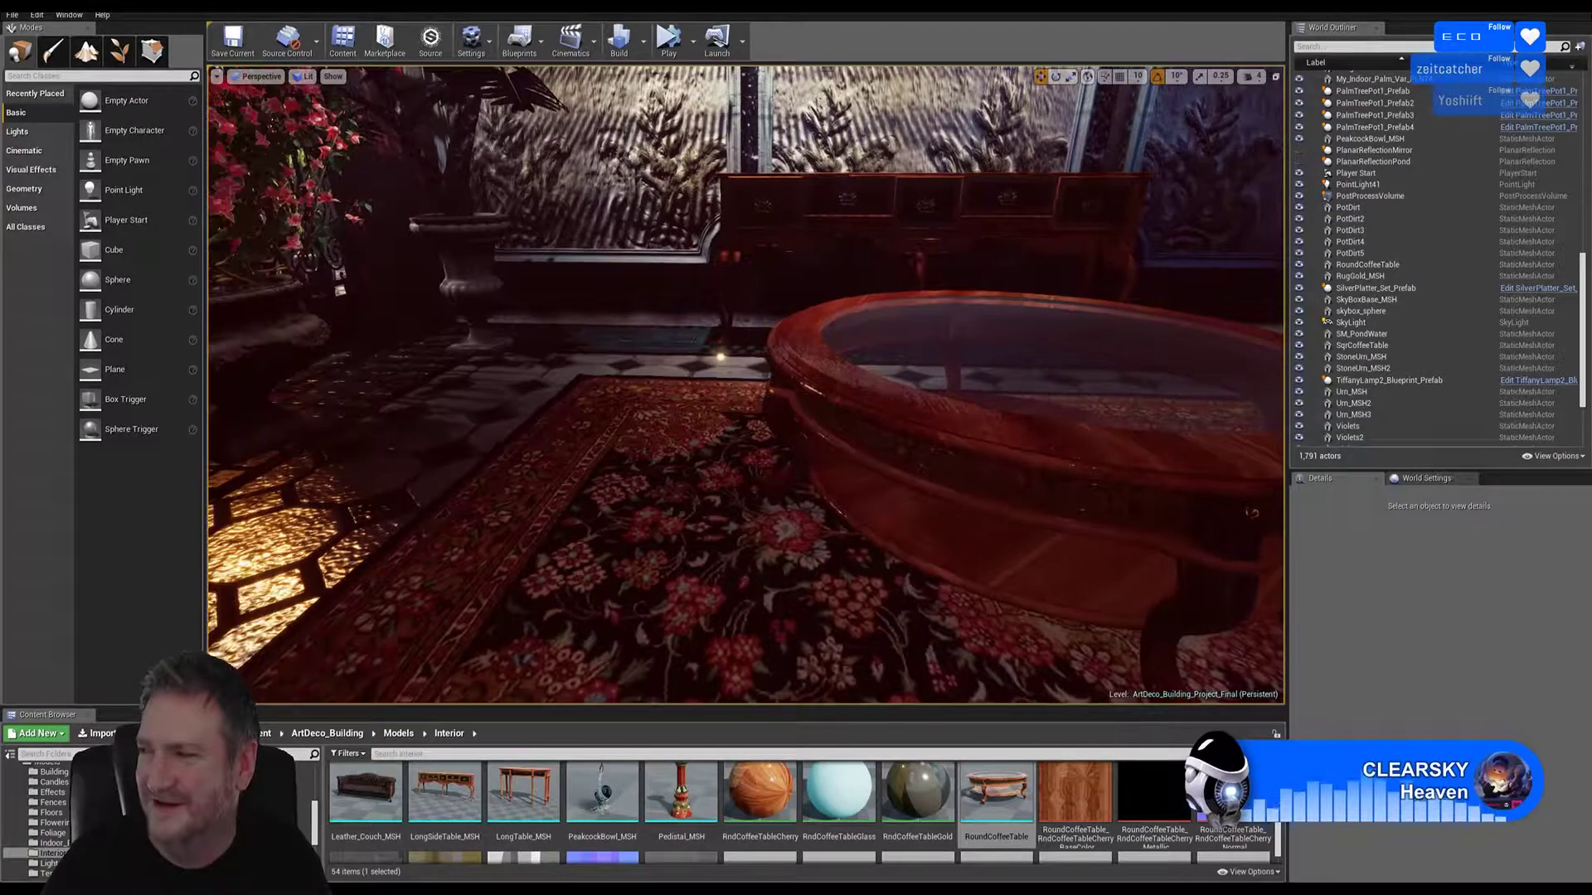
{"action": "left_click", "coordinate": [461, 274]}
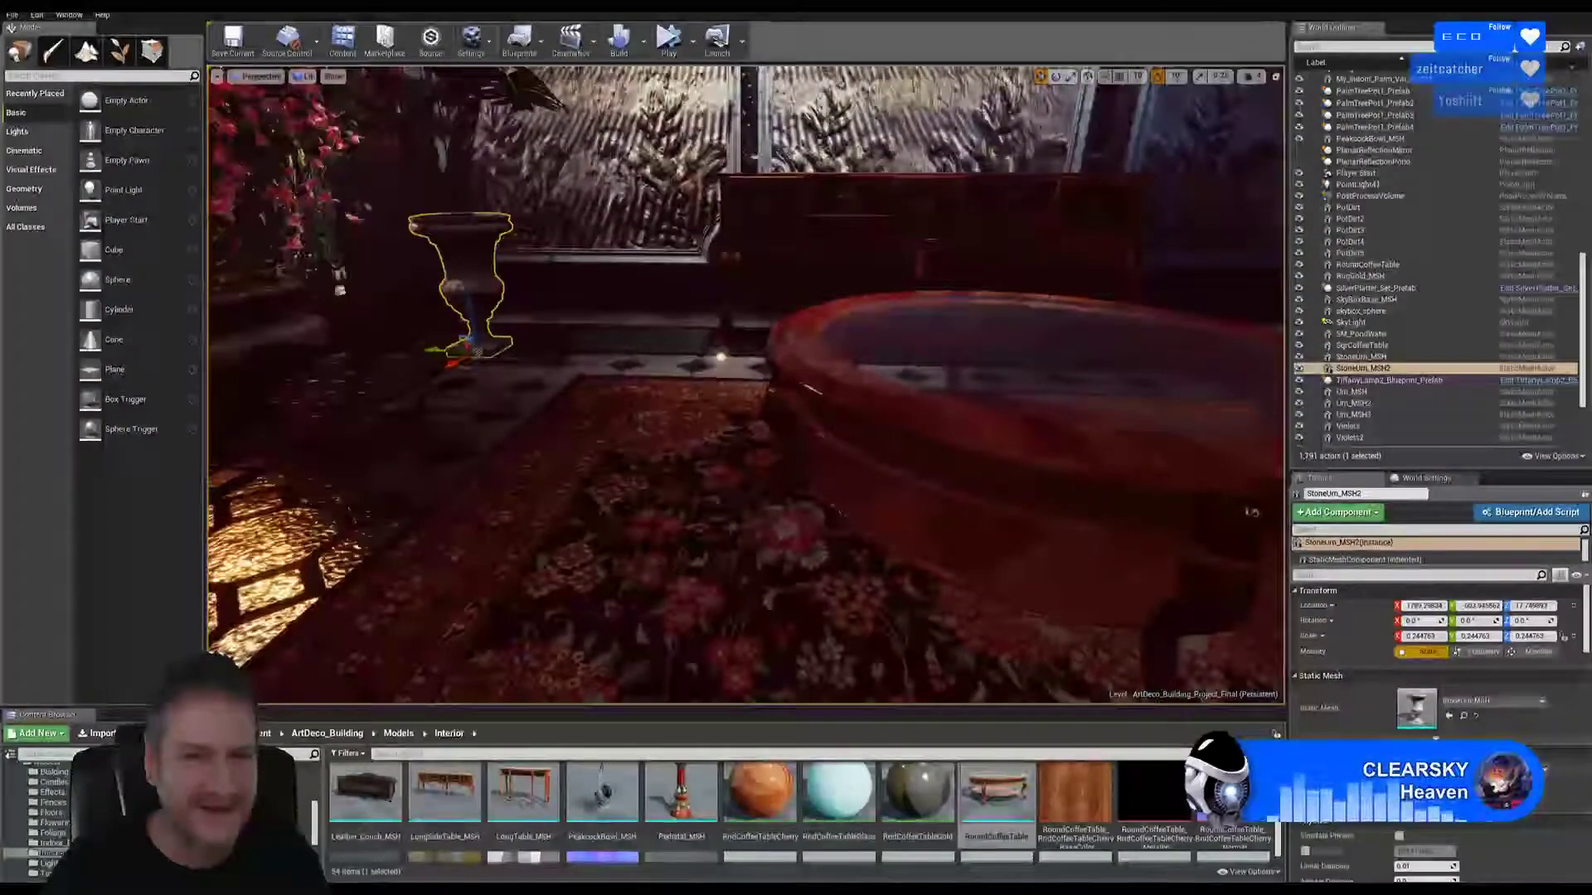
{"action": "right_click_drag", "start_coordinate": [746, 382], "coordinate": [808, 382]}
{"action": "right_click_drag", "start_coordinate": [713, 373], "coordinate": [701, 406]}
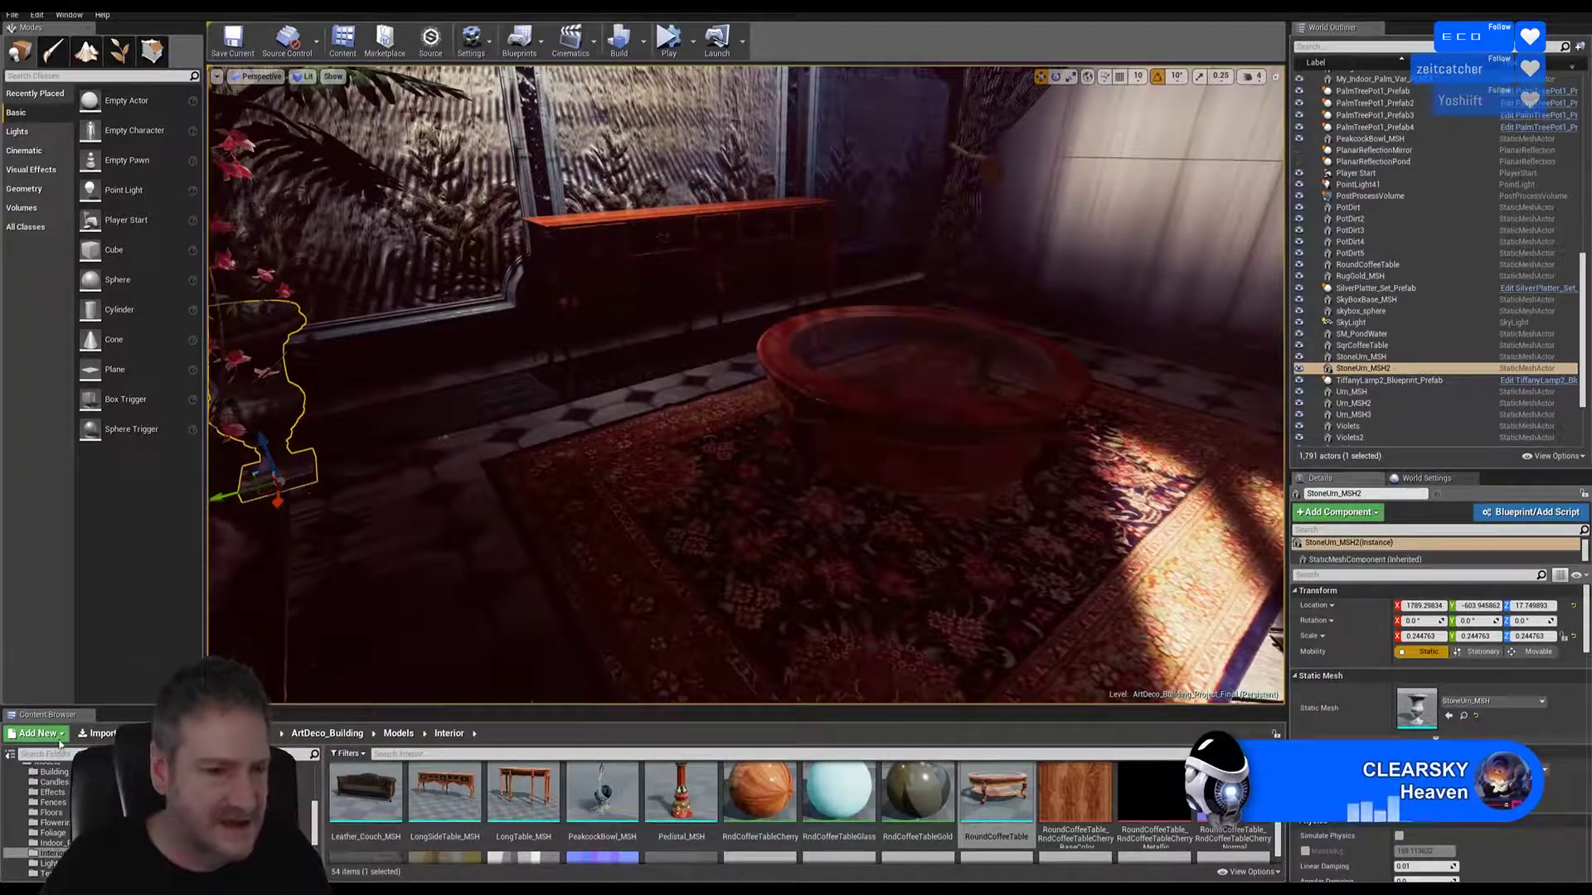
Step: Delete the RndCoffeeTableGlass material from the Interior models folder
{"action": "left_click", "coordinate": [769, 797]}
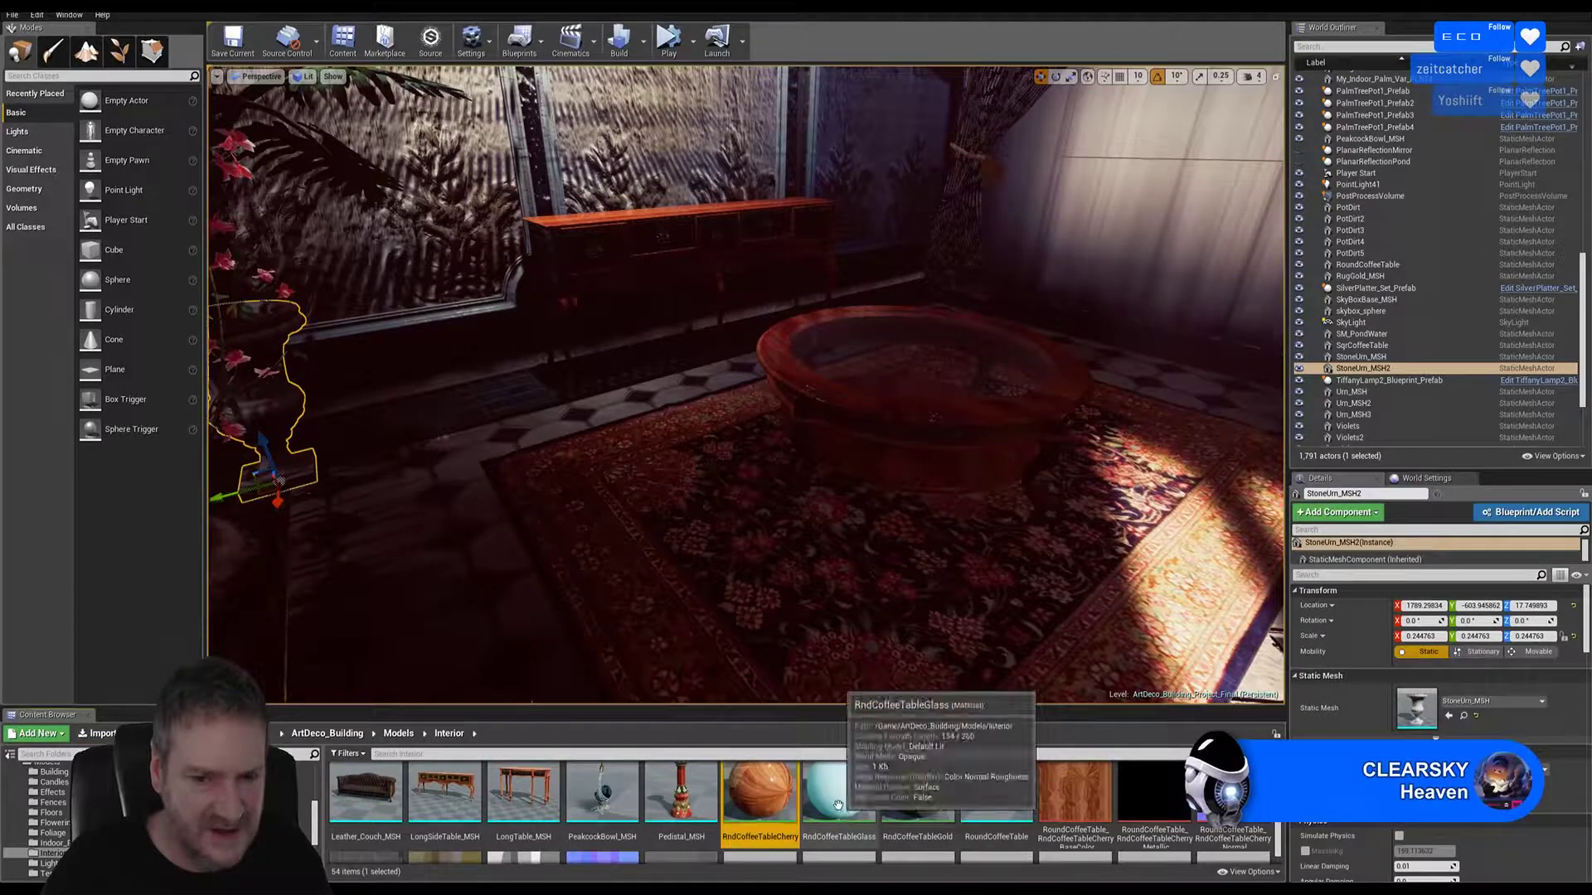
{"action": "left_click", "coordinate": [831, 797], "text": "ctrl"}
{"action": "left_click", "coordinate": [901, 802], "text": "ctrl"}
{"action": "left_click", "coordinate": [838, 796]}
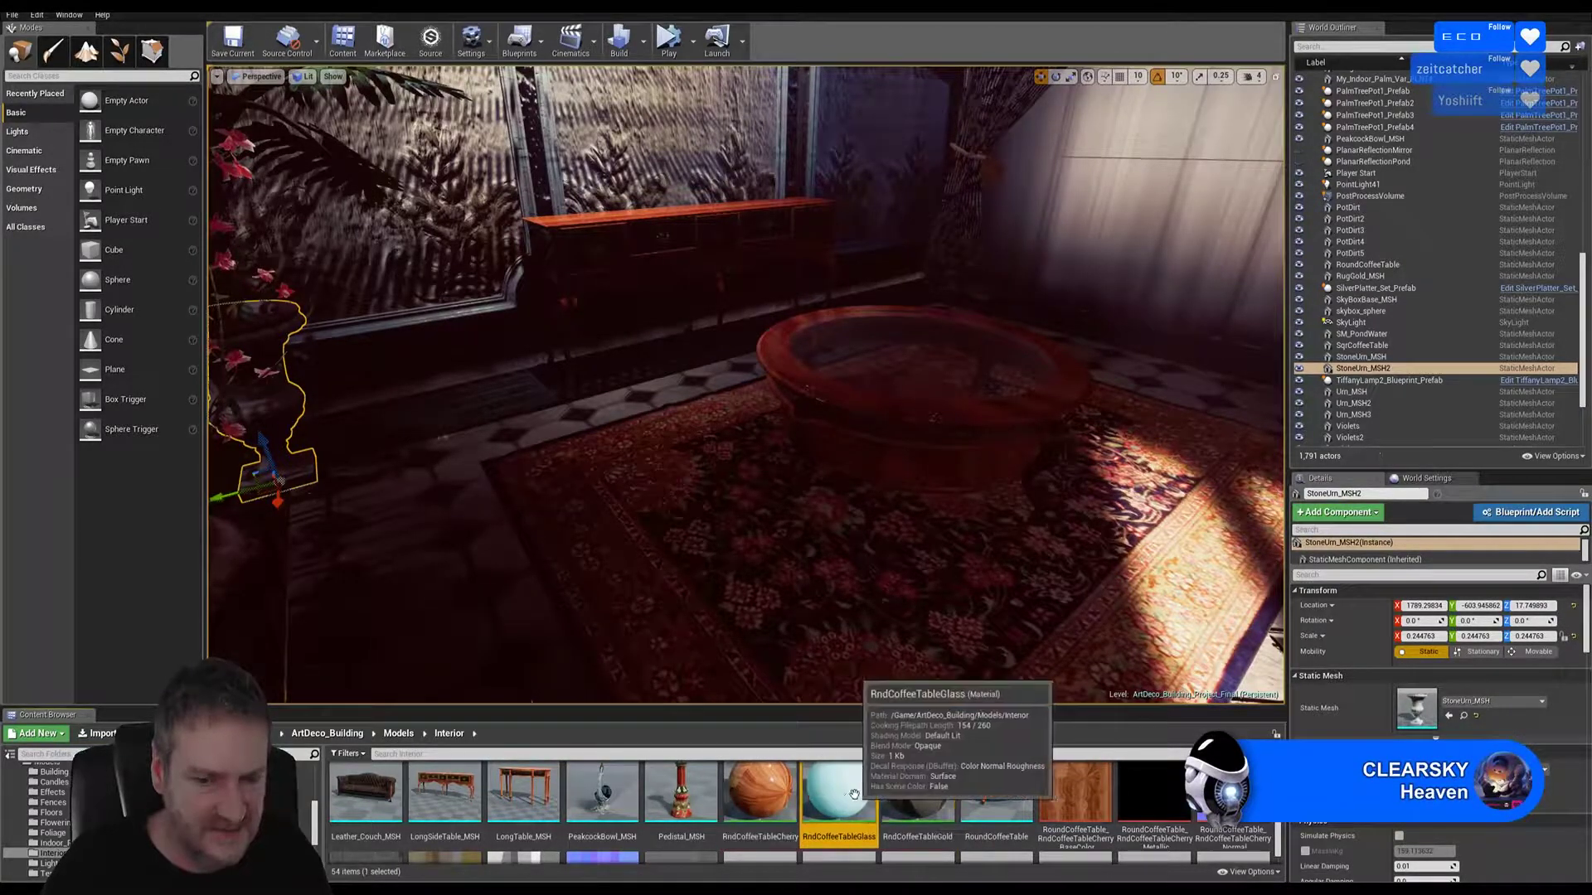
{"action": "right_click", "coordinate": [838, 798]}
{"action": "left_click", "coordinate": [912, 627]}
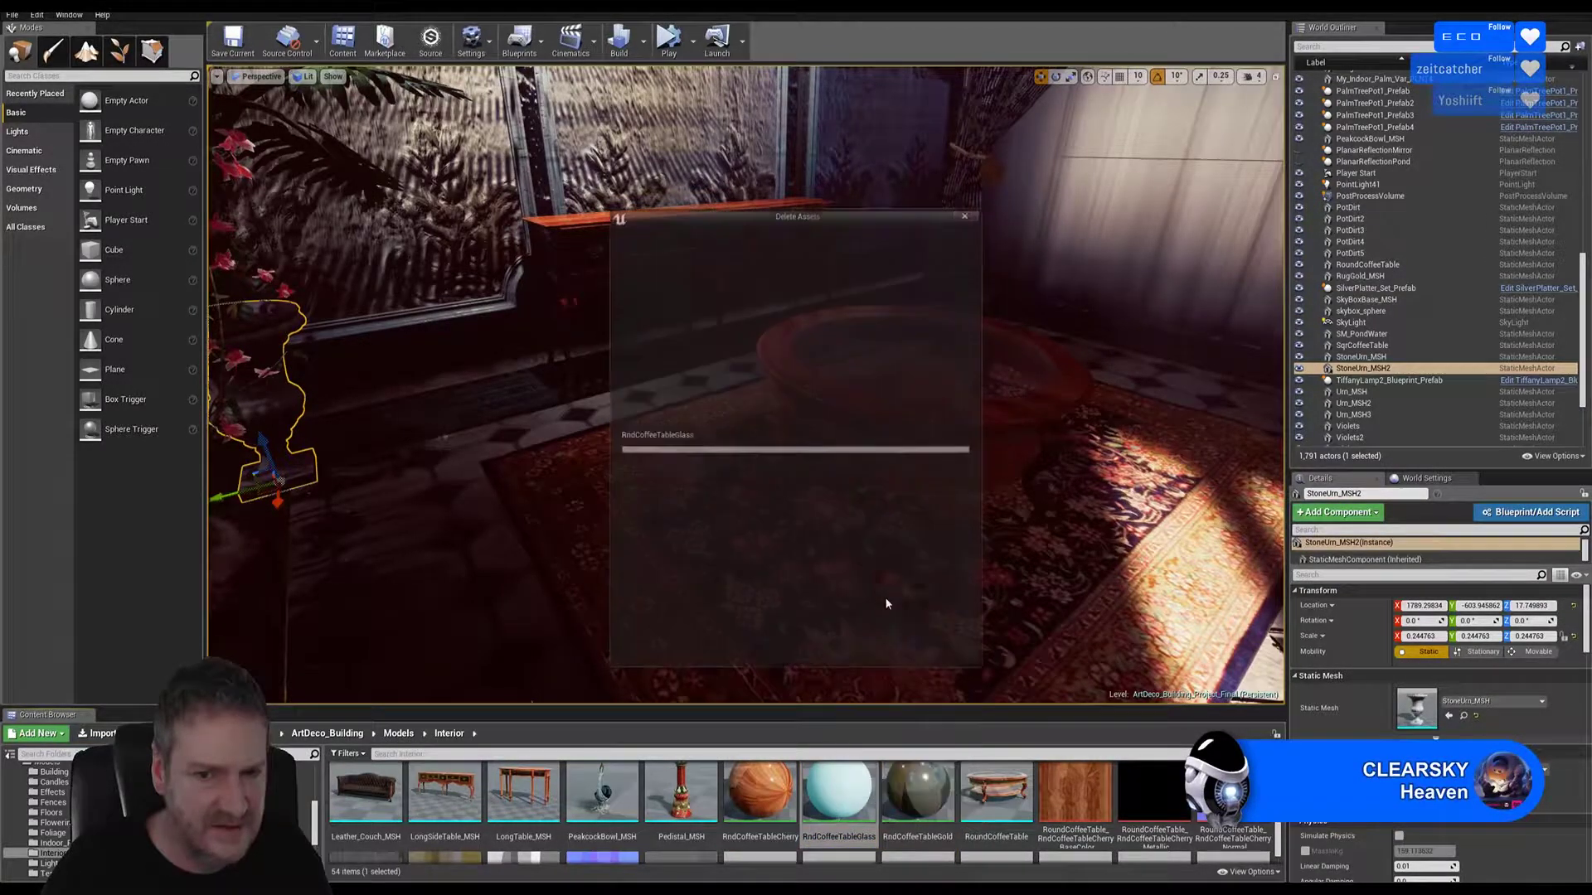
{"action": "left_click", "coordinate": [707, 647]}
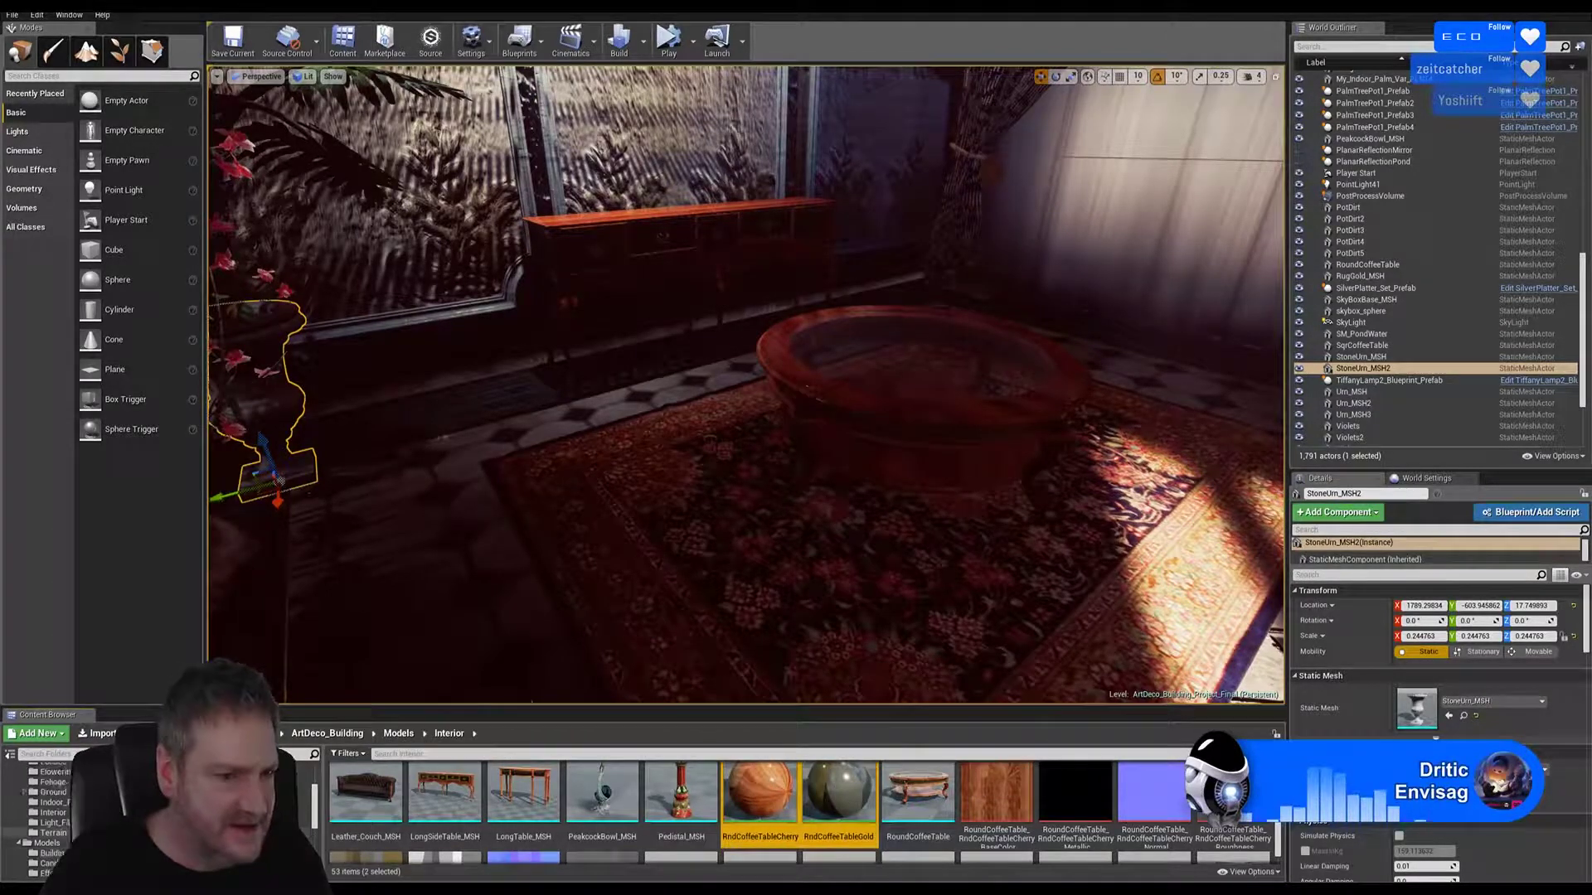
Step: Move the RndCoffeeTableCherry and RndCoffeeTableGold materials to the Interior materials folder
{"action": "scroll", "coordinate": [50, 821], "scroll_direction": "down", "scroll_amount": 1}
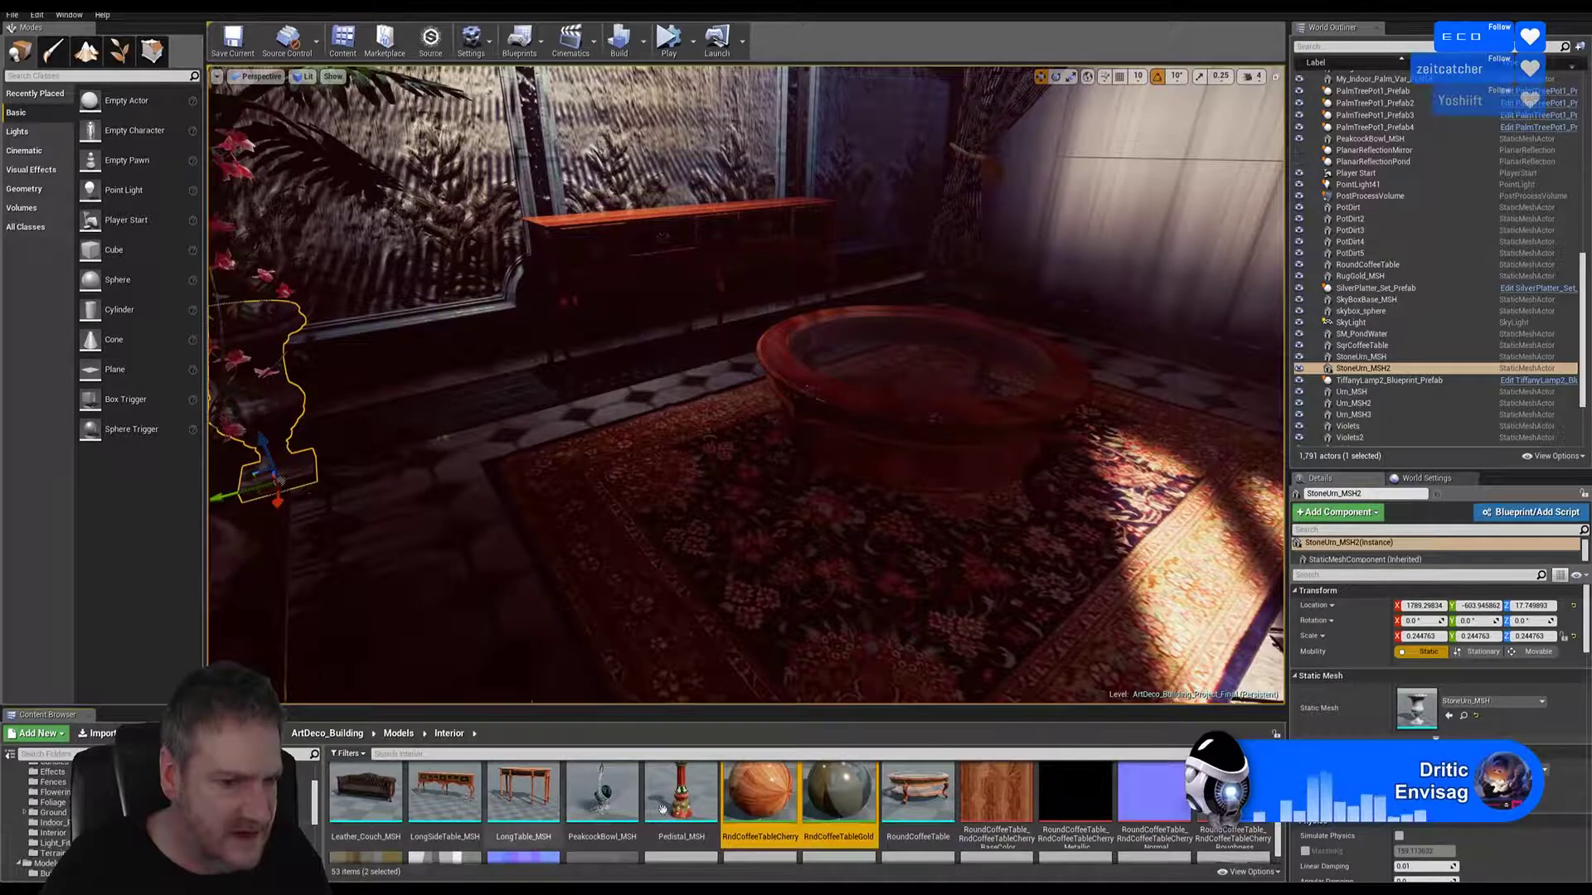
{"action": "left_click", "coordinate": [51, 832]}
{"action": "key", "text": "Return"}
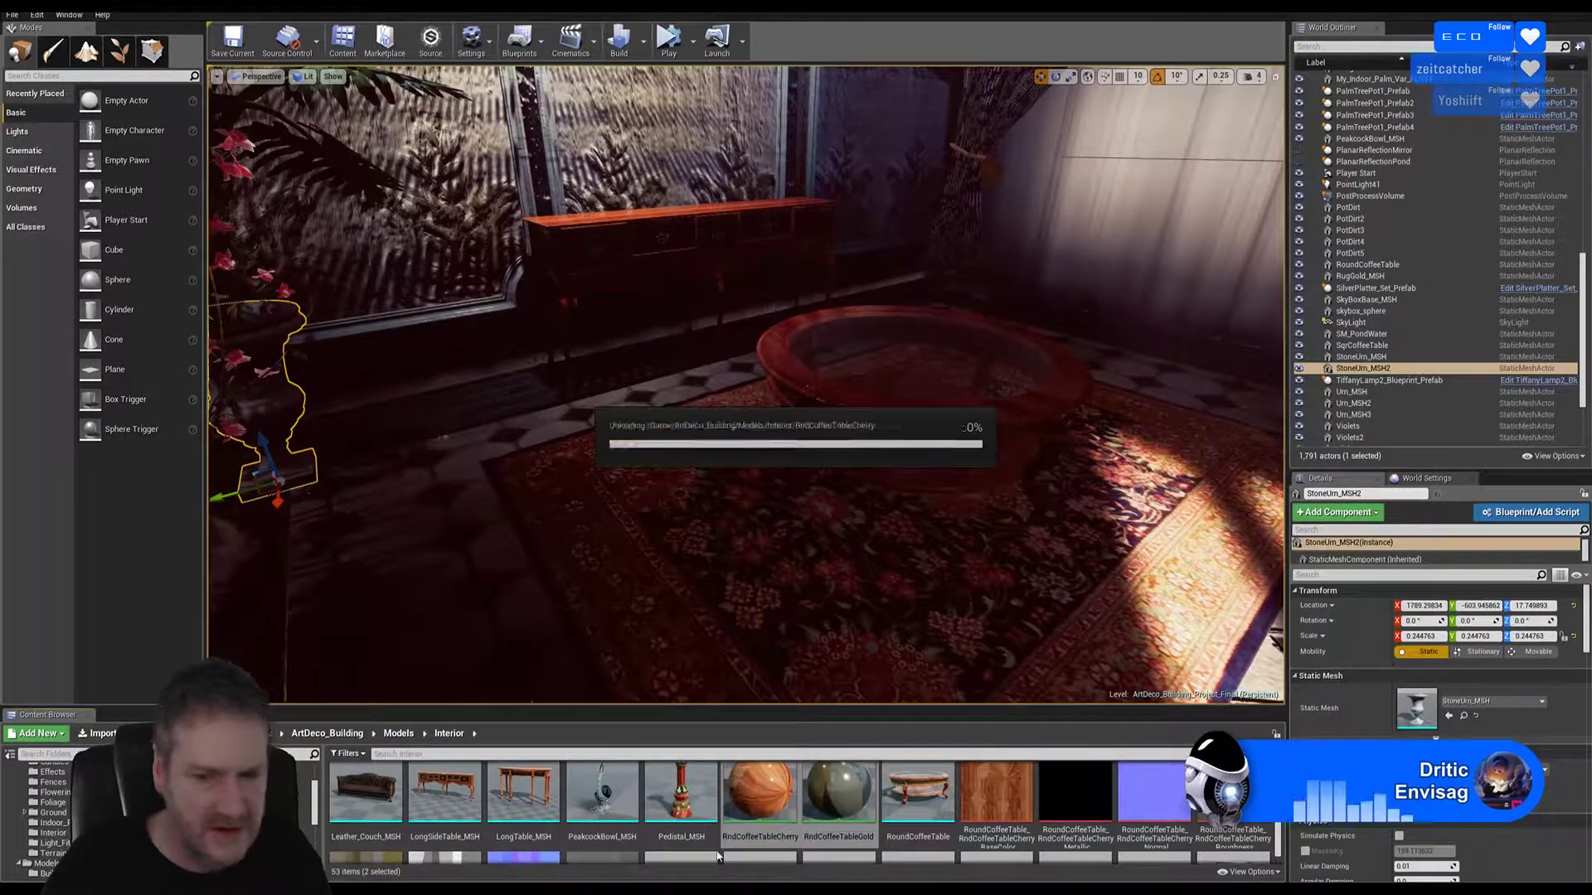
Step: Move the eight RoundCoffeeTable cherry and gold textures into the Interior subfolder of Textures
{"action": "left_click", "coordinate": [849, 799]}
{"action": "left_click", "coordinate": [917, 801], "text": "ctrl"}
{"action": "left_click", "coordinate": [995, 803], "text": "ctrl"}
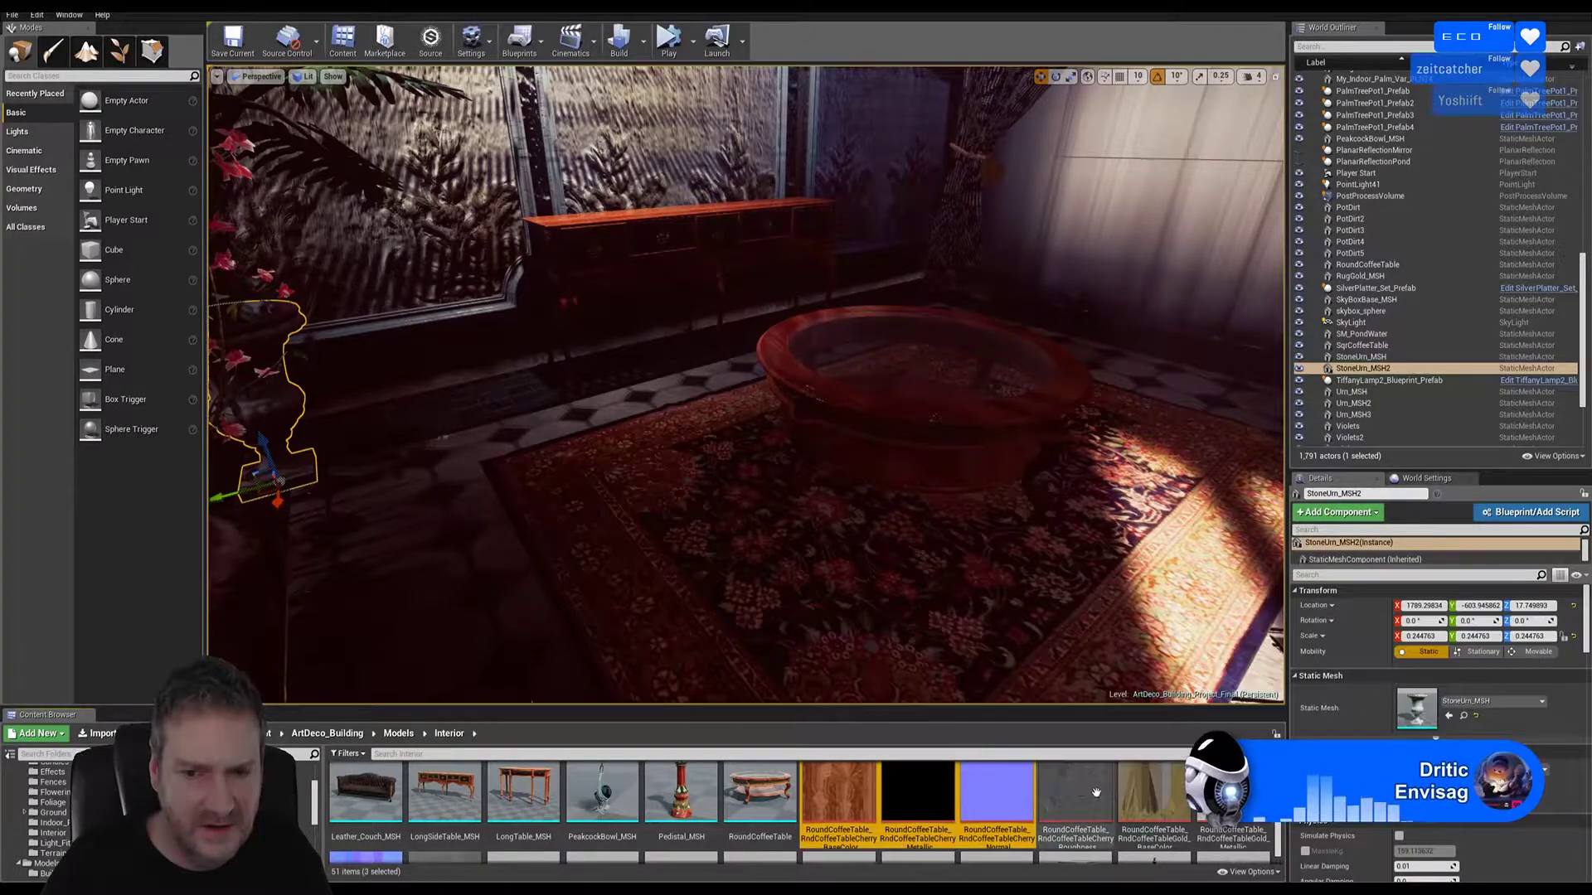
{"action": "left_click", "coordinate": [1074, 804], "text": "ctrl"}
{"action": "left_click", "coordinate": [1153, 806], "text": "ctrl"}
{"action": "left_click", "coordinate": [1227, 809], "text": "ctrl"}
{"action": "scroll", "coordinate": [1033, 810], "scroll_direction": "down", "scroll_amount": 1}
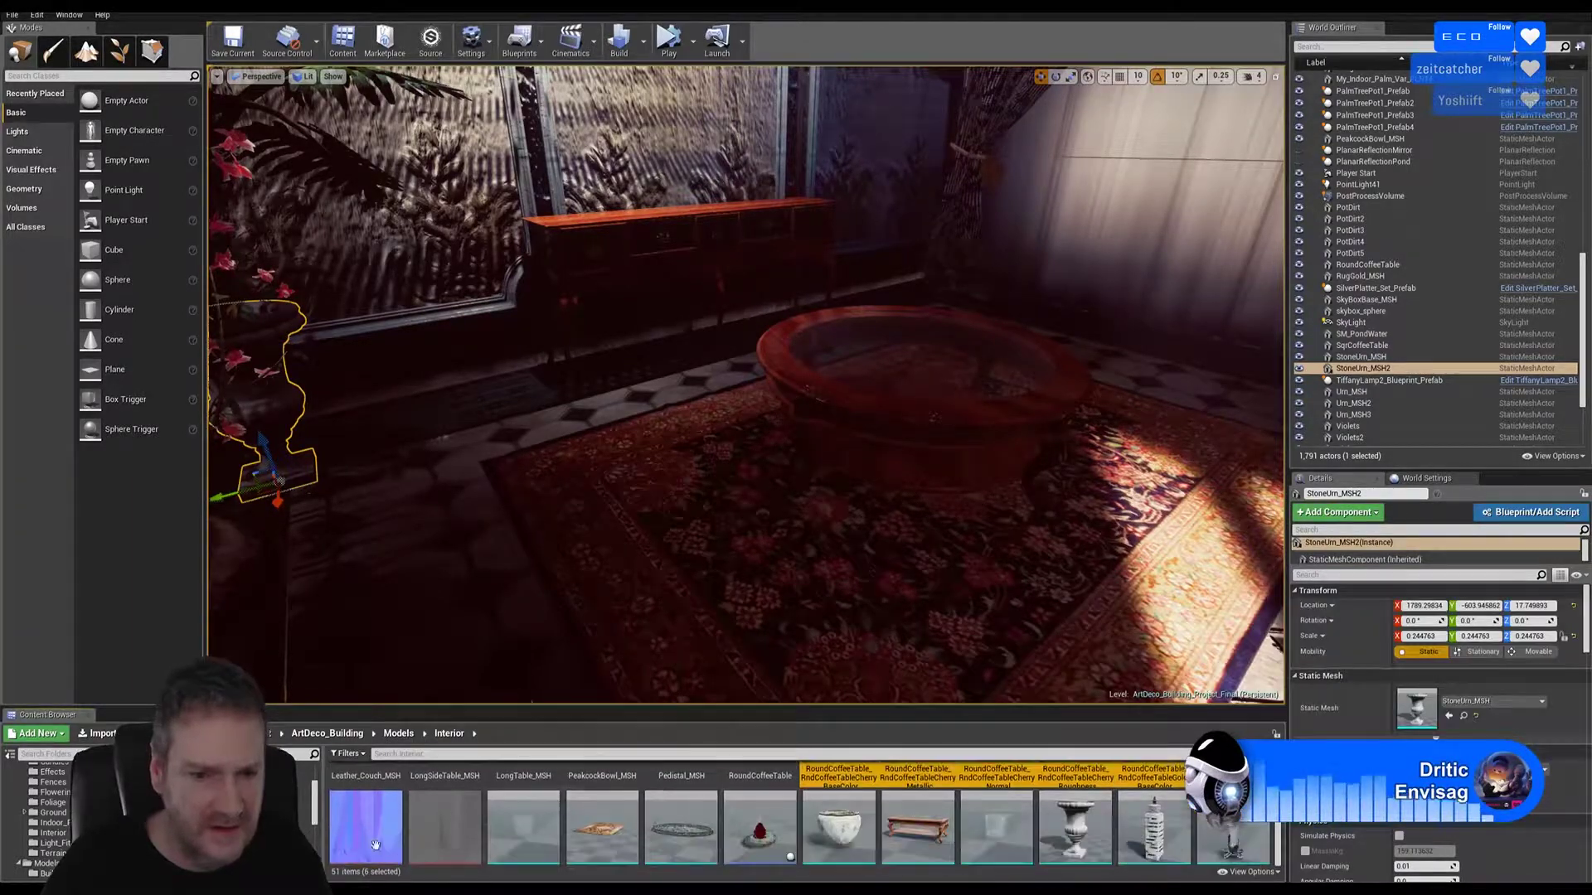
{"action": "left_click", "coordinate": [444, 825], "text": "shift"}
{"action": "scroll", "coordinate": [64, 834], "scroll_direction": "up", "scroll_amount": 2}
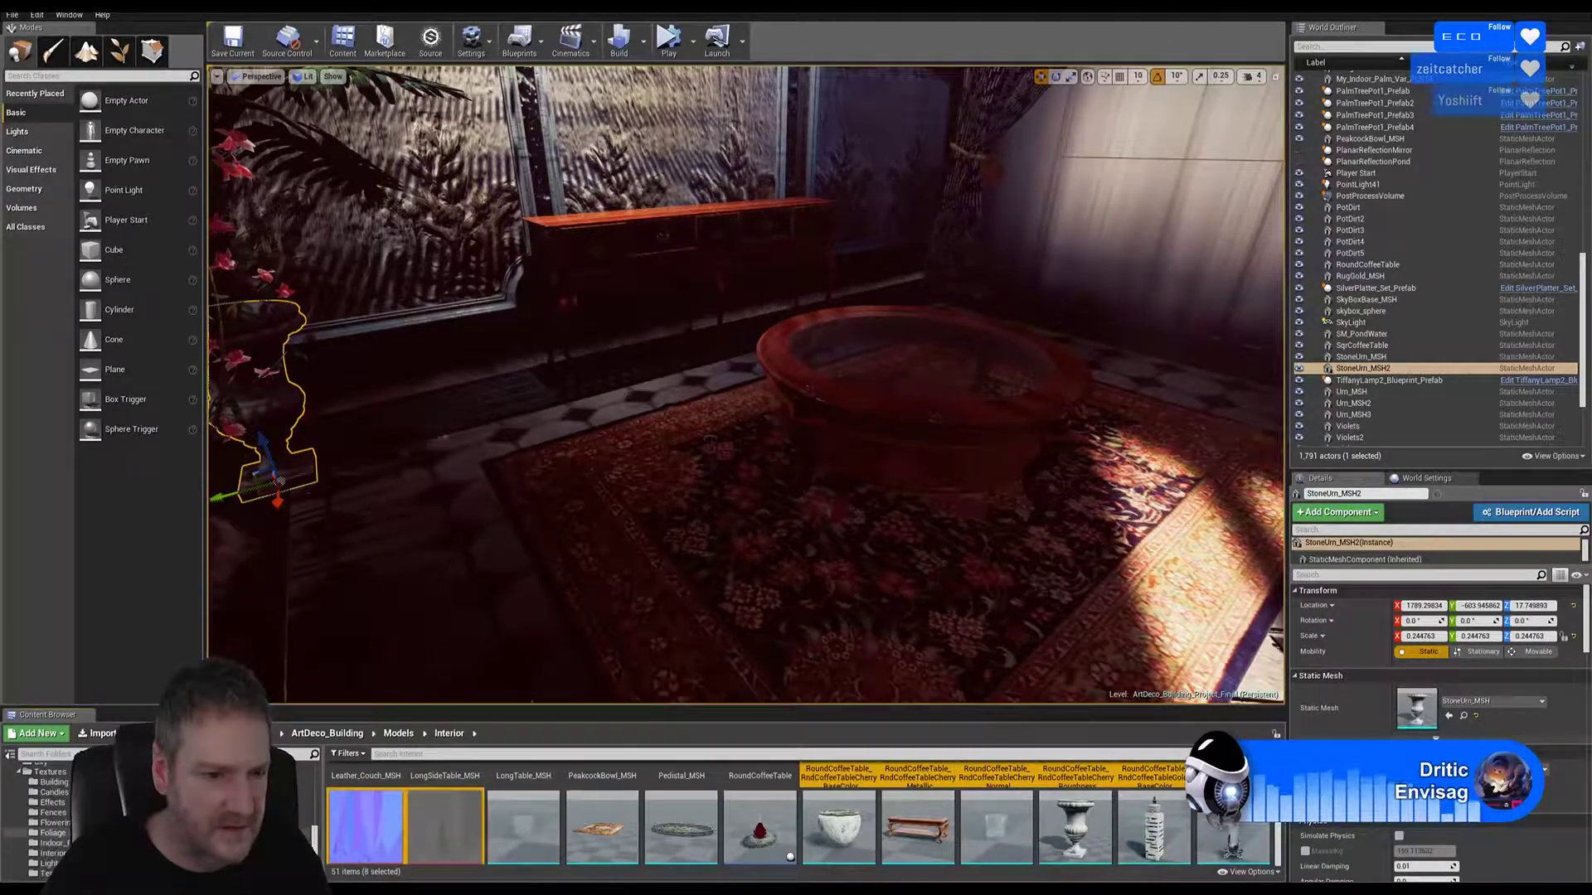
{"action": "left_click_drag", "start_coordinate": [362, 826], "coordinate": [53, 853]}
{"action": "left_click", "coordinate": [99, 837]}
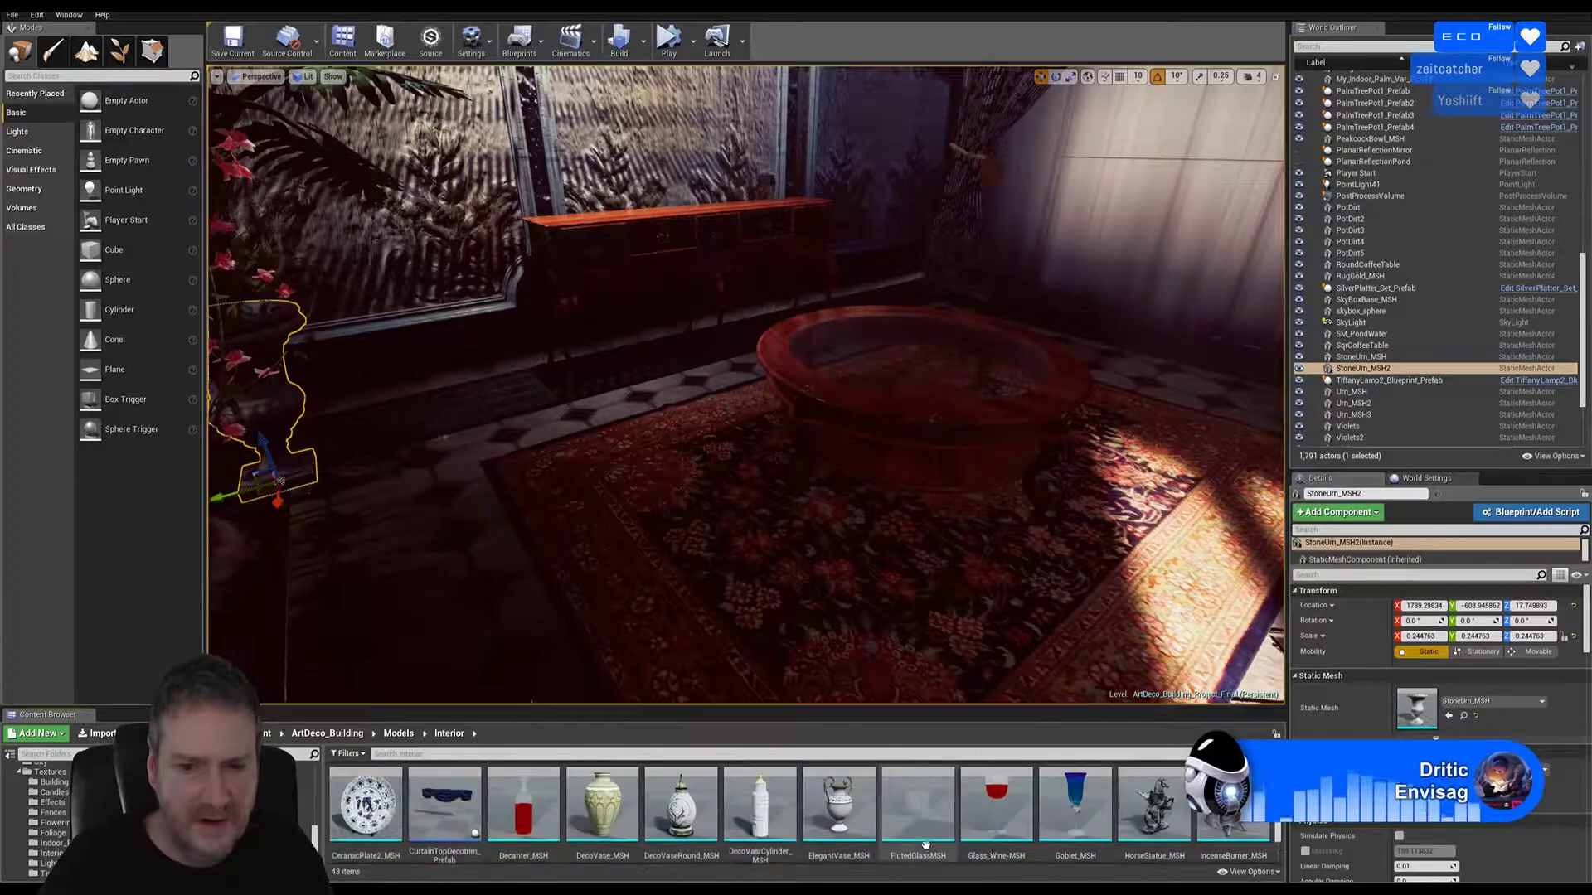
Step: Import Chair1.FBX from the Chair1 folder as a static mesh into the Interior models folder
{"action": "left_click", "coordinate": [109, 739]}
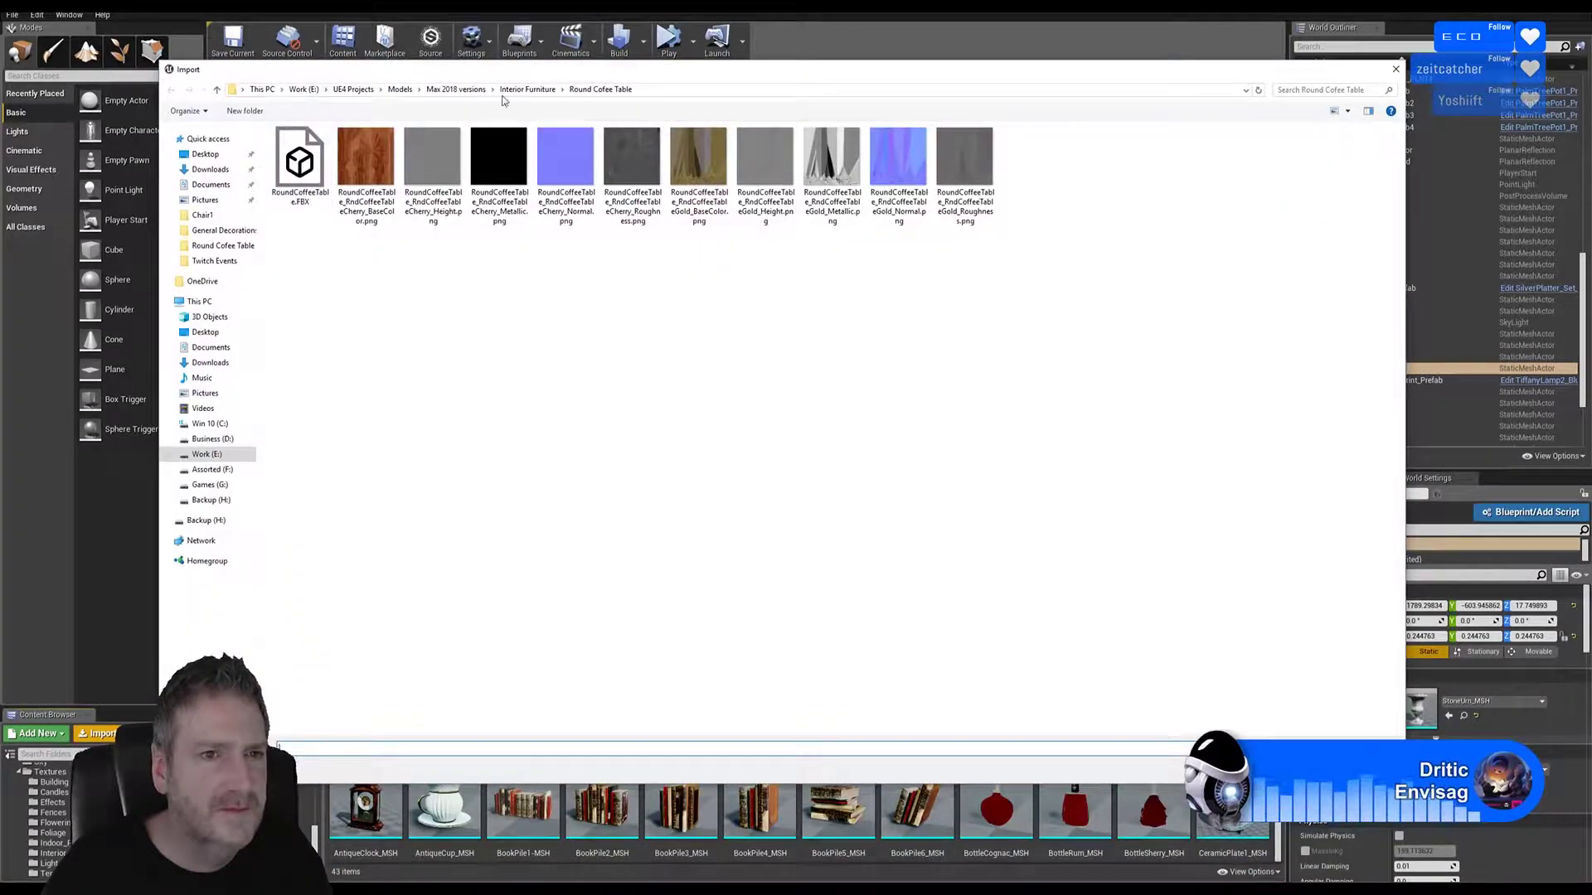
{"action": "left_click", "coordinate": [528, 89]}
{"action": "double_click", "coordinate": [305, 153]}
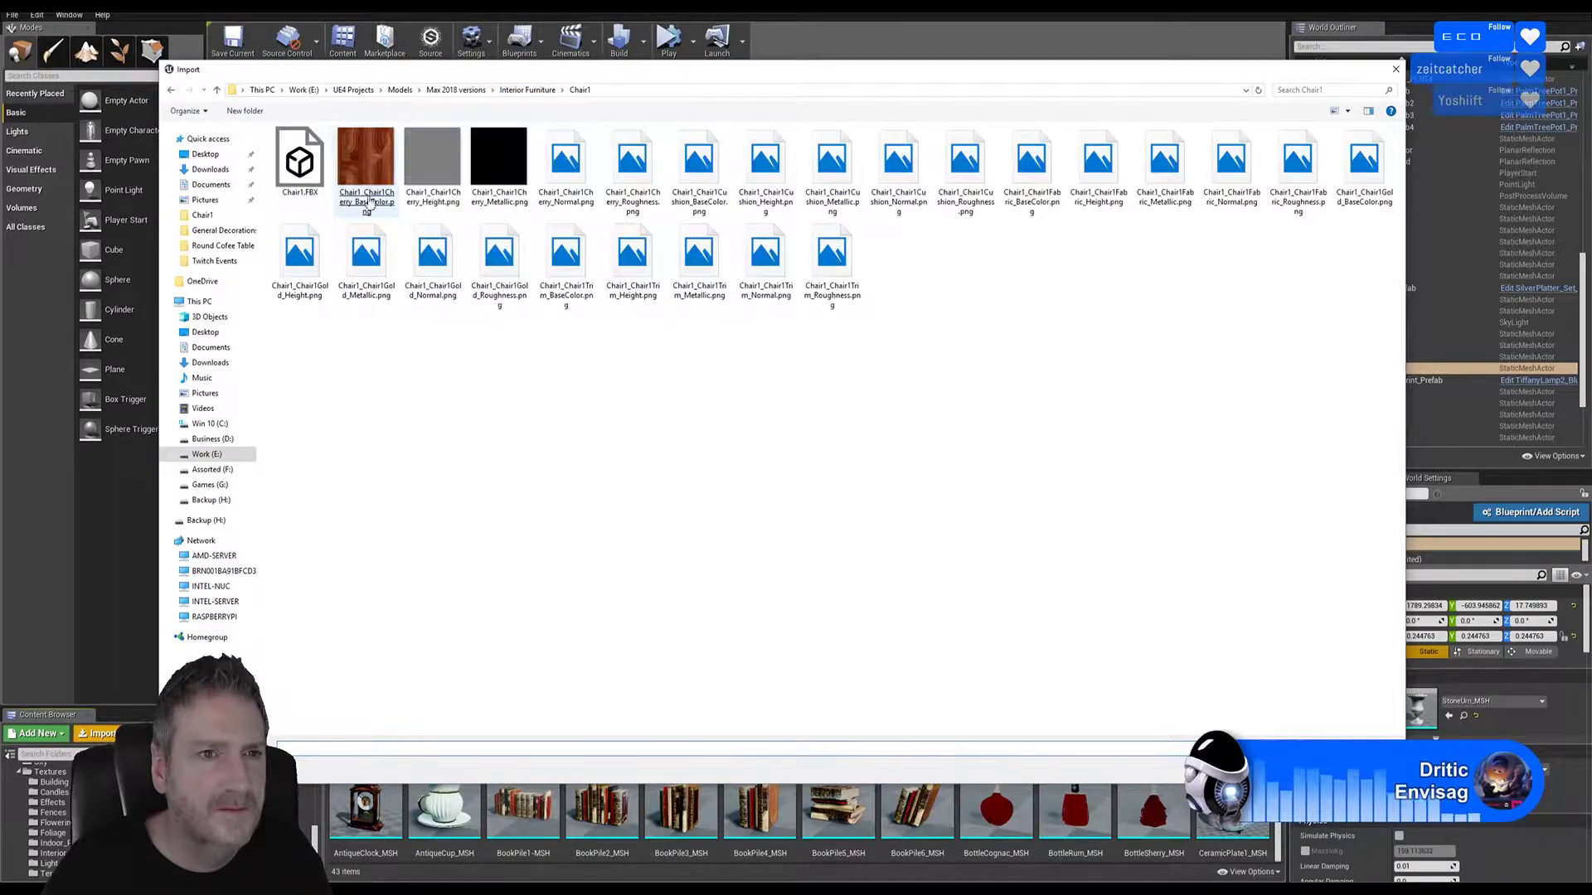
{"action": "double_click", "coordinate": [303, 162]}
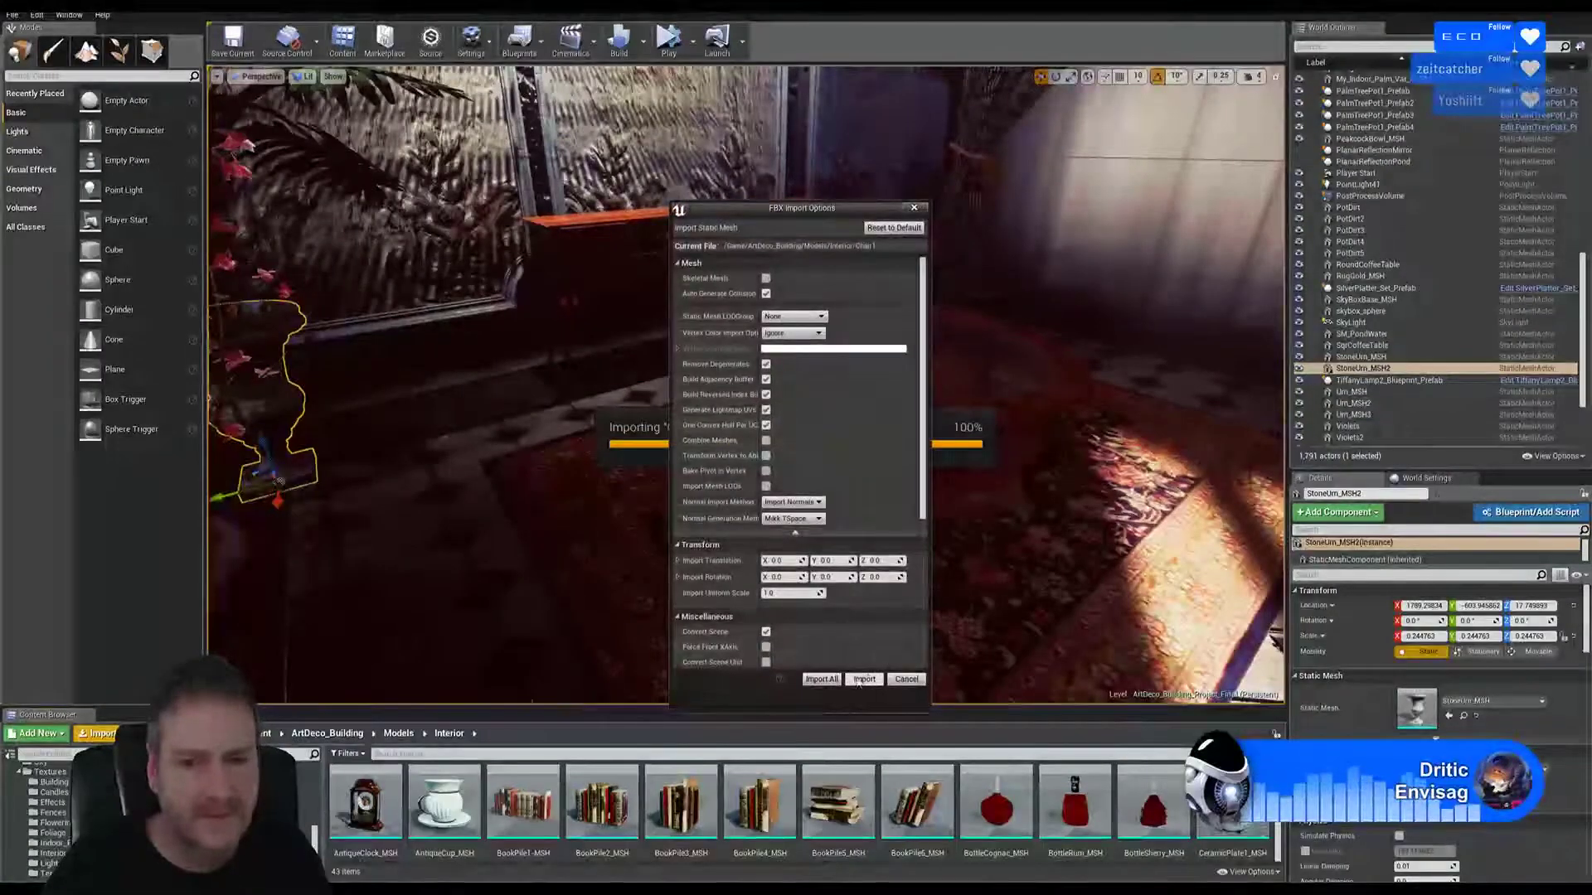
{"action": "left_click", "coordinate": [864, 679]}
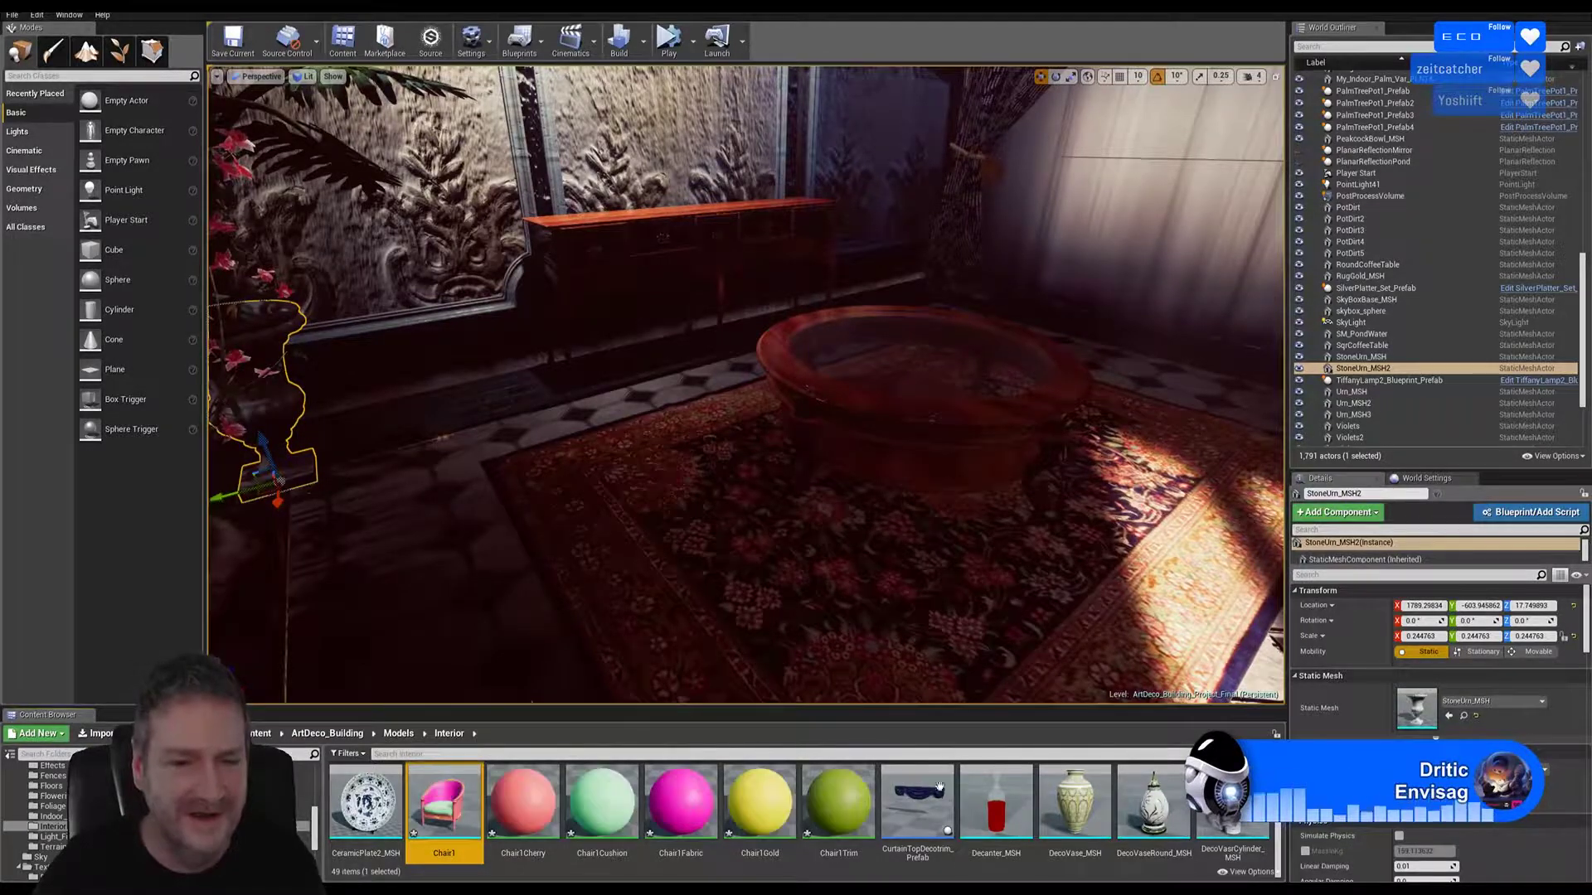
Step: Open the Chair1Cherry material and import the Chair1Cherry BaseColor, Metallic, Normal and Roughness textures
{"action": "double_click", "coordinate": [523, 802]}
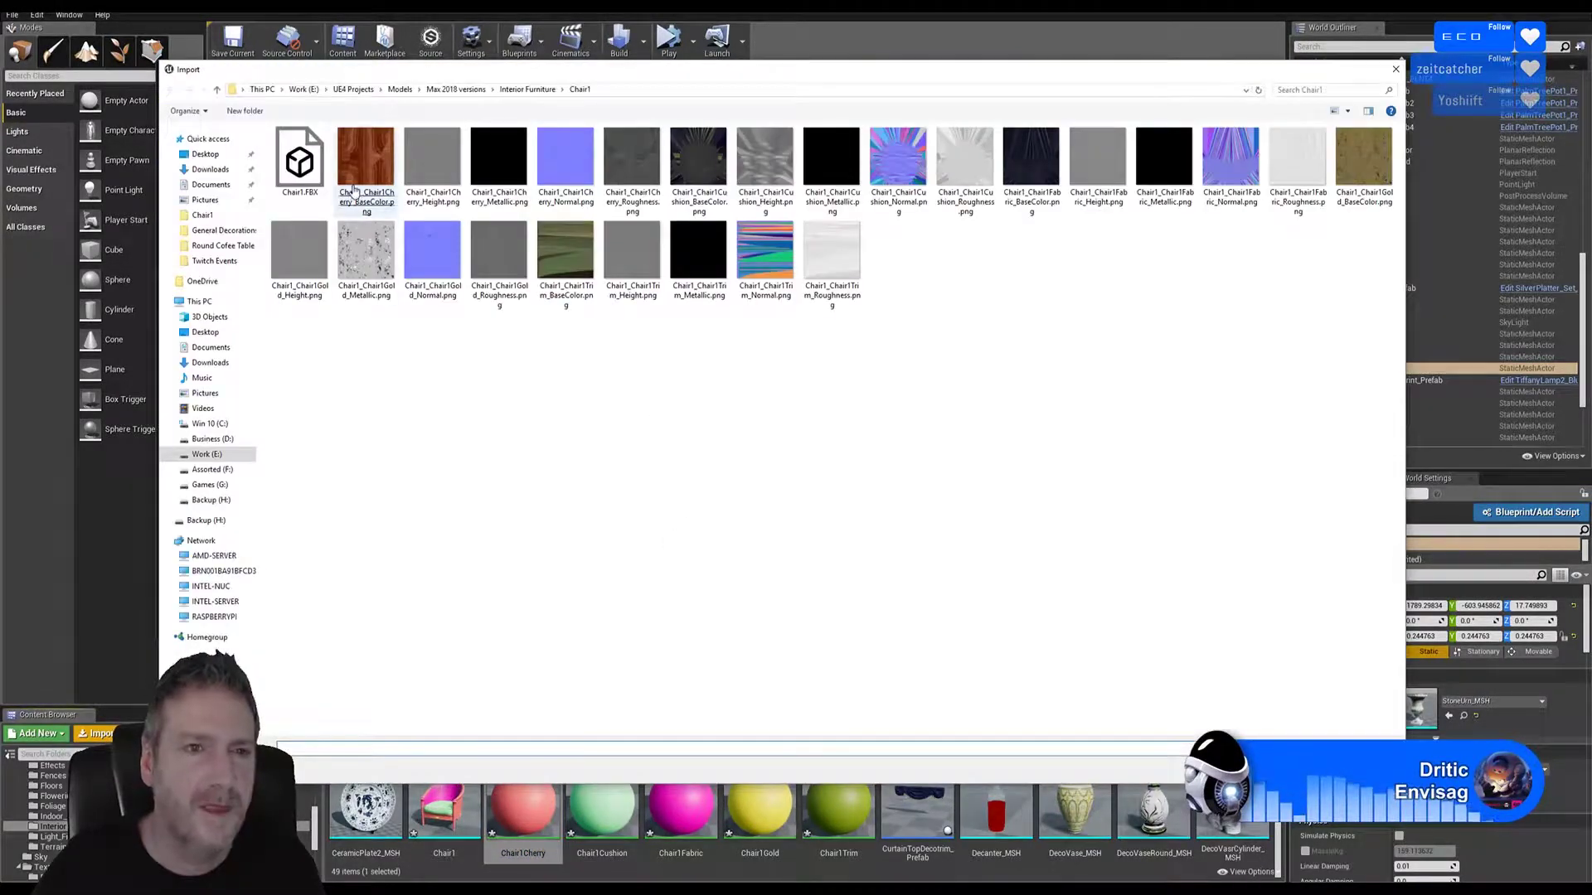
{"action": "left_click", "coordinate": [397, 212]}
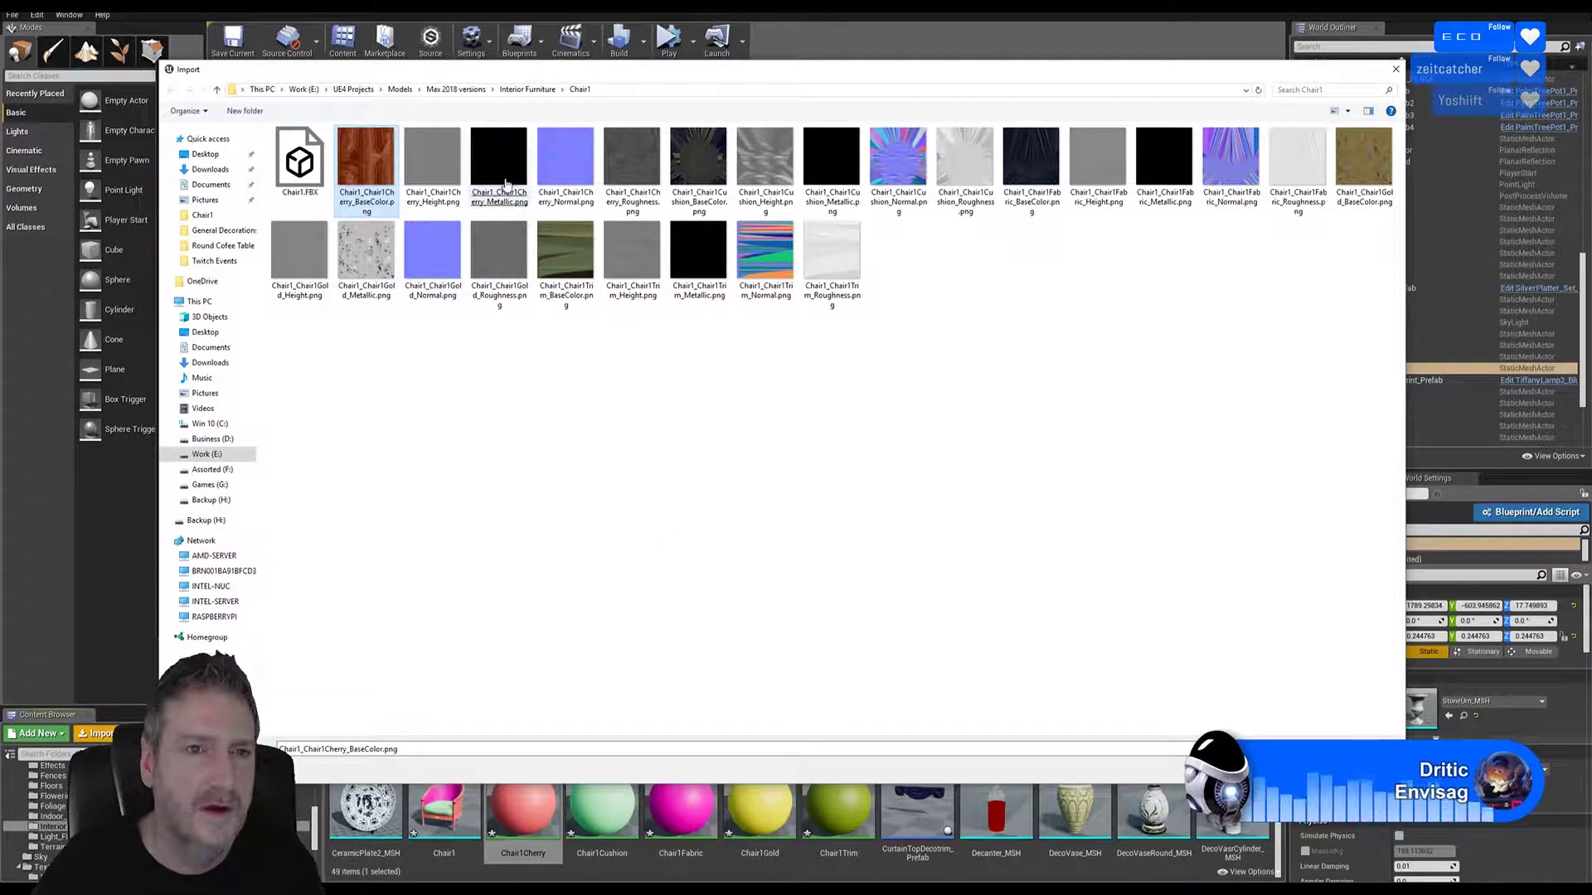
{"action": "left_click", "coordinate": [505, 183], "text": "ctrl"}
{"action": "left_click", "coordinate": [566, 170], "text": "ctrl"}
{"action": "left_click", "coordinate": [616, 177], "text": "ctrl"}
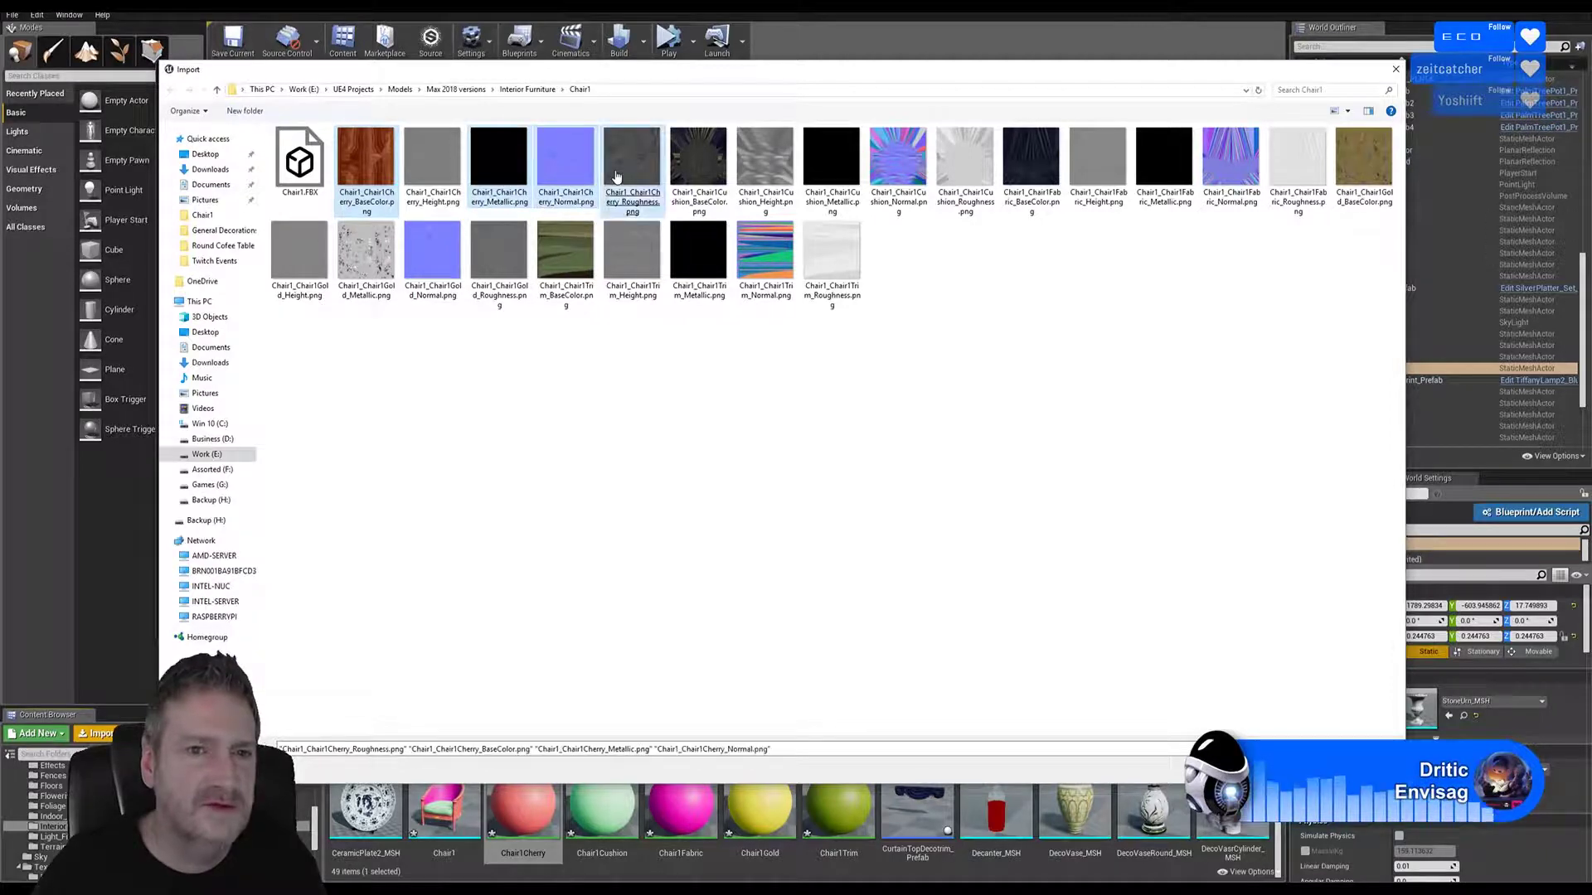
{"action": "key", "text": "Return"}
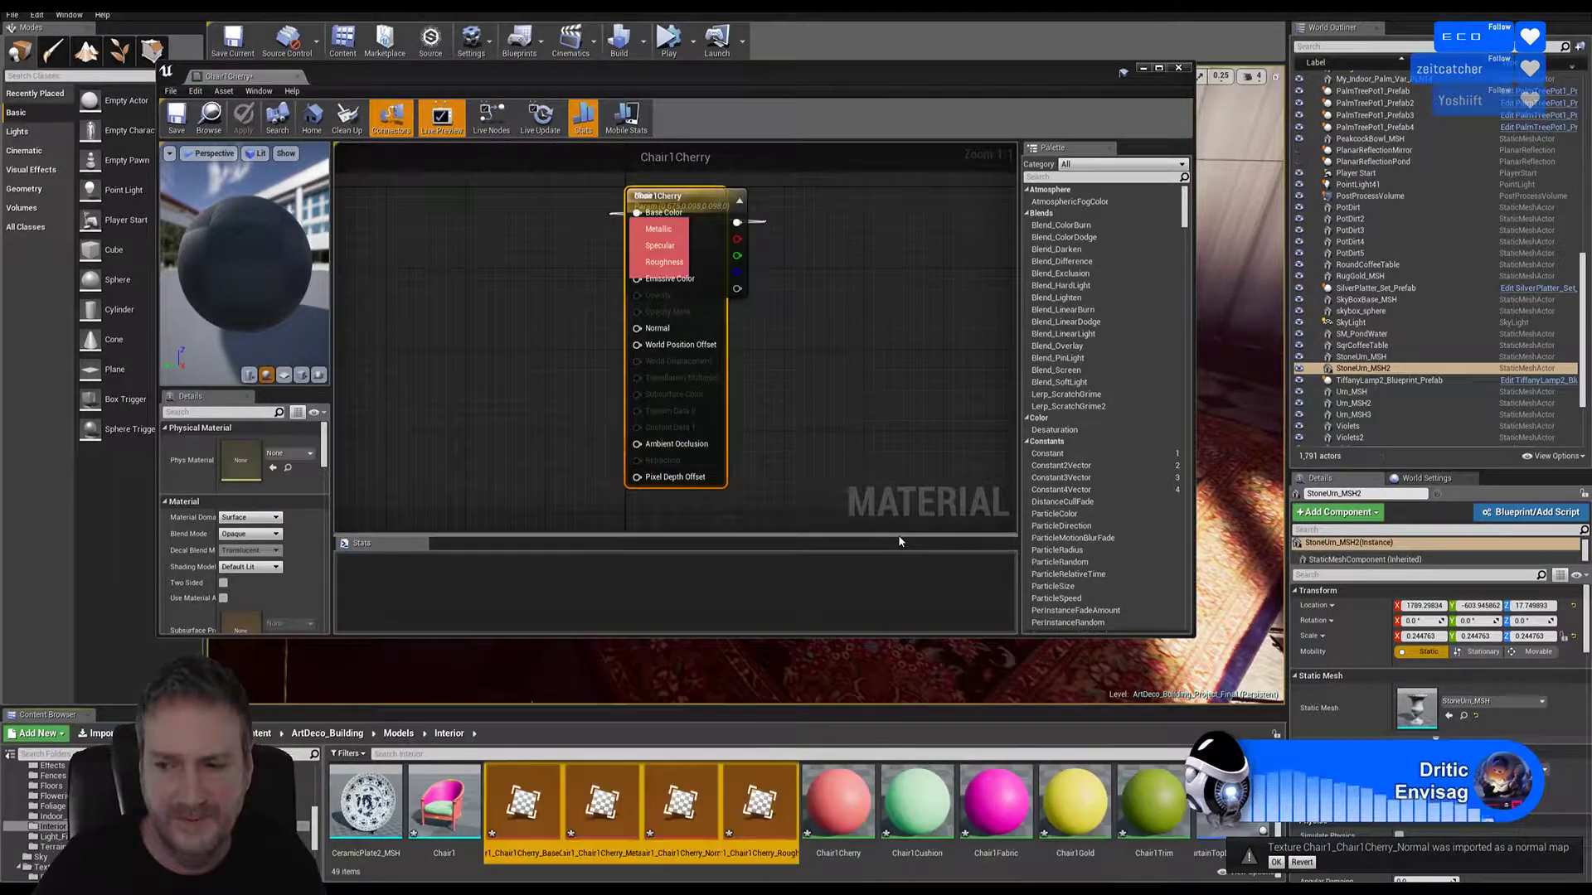
Step: Add the four Chair1Cherry textures to the material graph in place of the default colour parameter and stack them in a column beside the result node
{"action": "left_click_drag", "start_coordinate": [554, 774], "coordinate": [479, 323]}
{"action": "left_click_drag", "start_coordinate": [707, 207], "coordinate": [906, 197]}
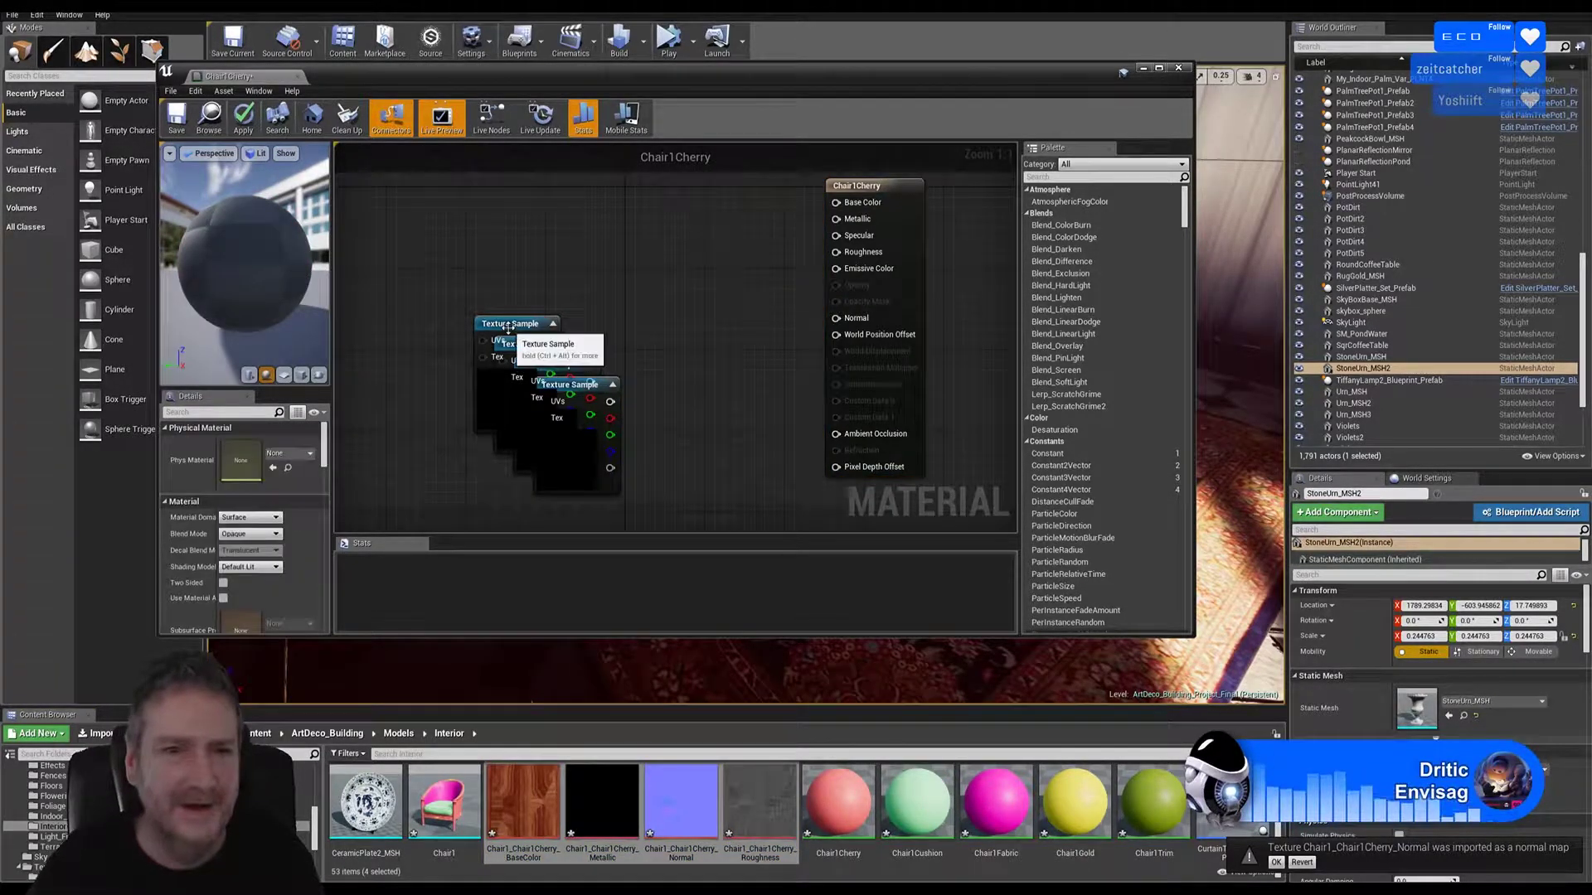
{"action": "left_click_drag", "start_coordinate": [533, 322], "coordinate": [654, 185]}
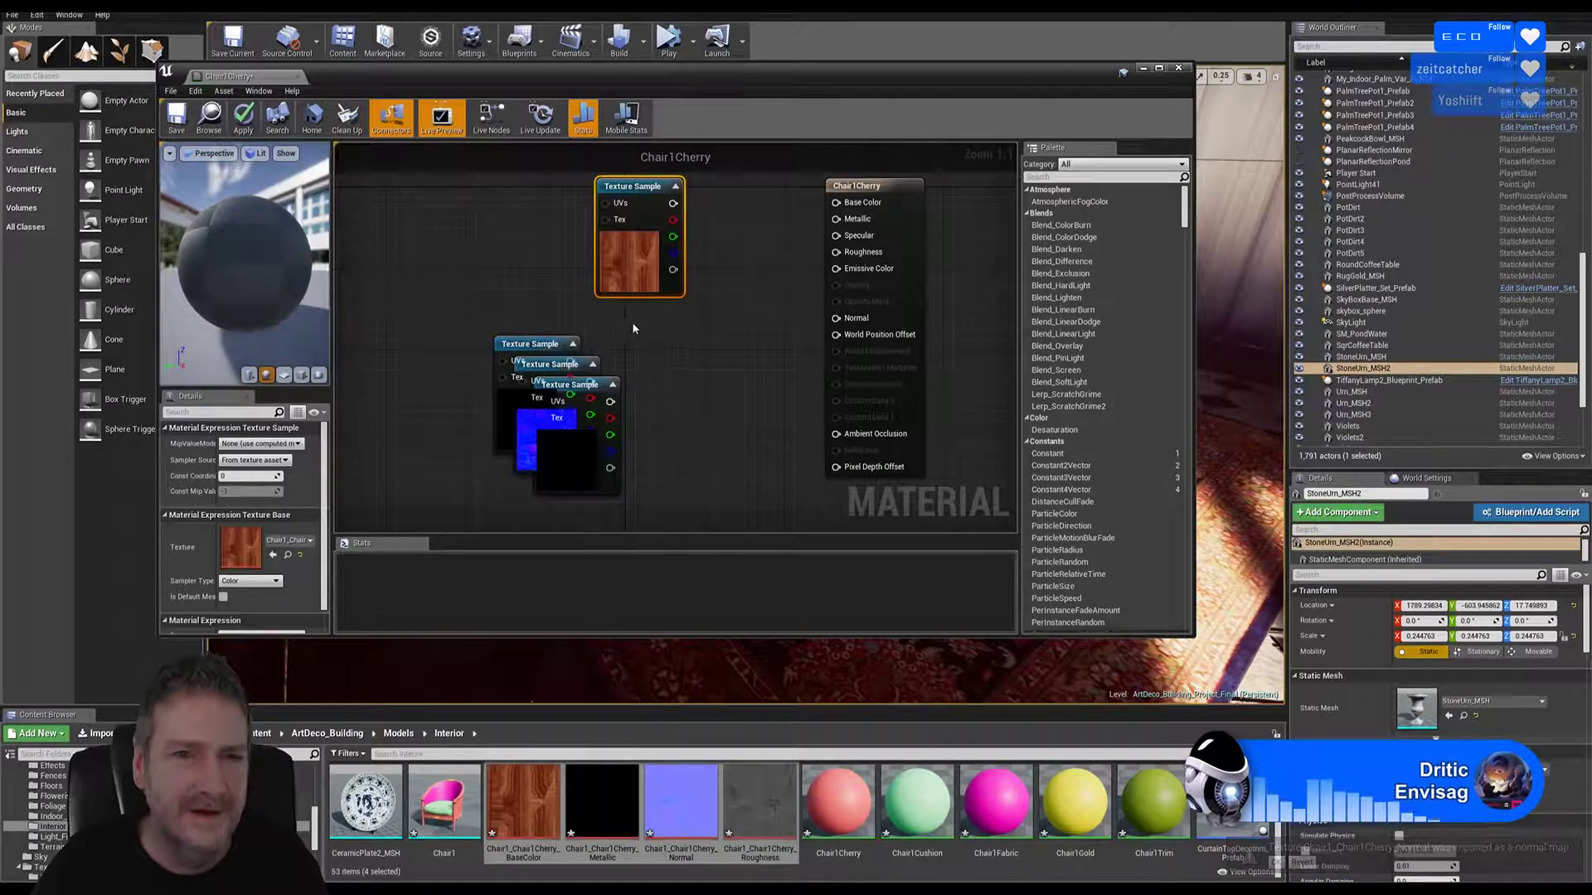
{"action": "left_click_drag", "start_coordinate": [527, 341], "coordinate": [635, 325]}
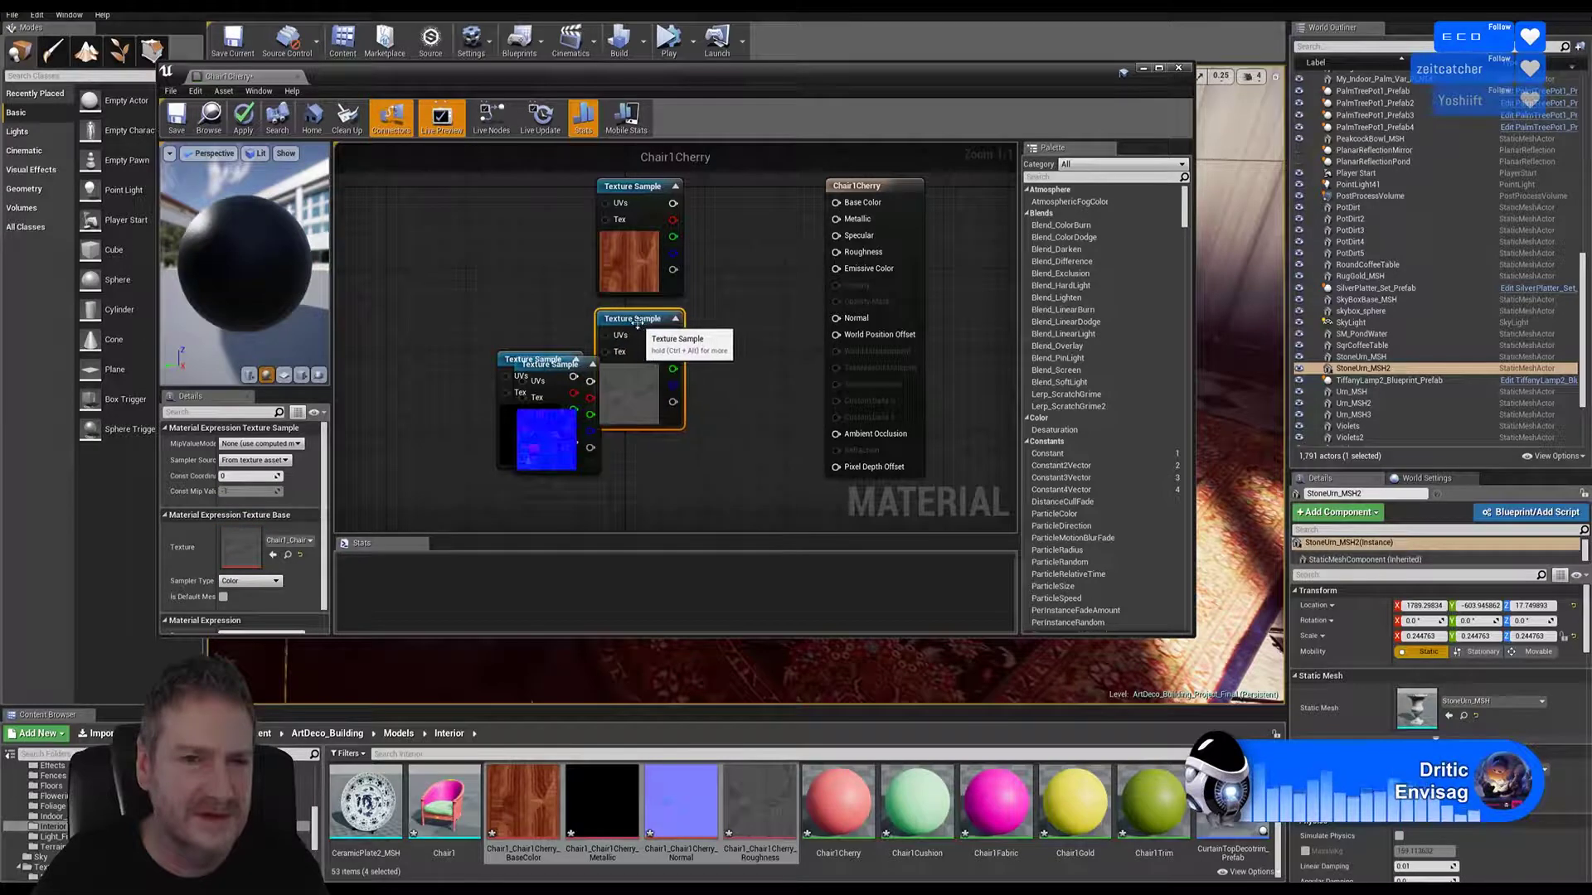
{"action": "left_click_drag", "start_coordinate": [554, 362], "coordinate": [636, 449]}
{"action": "right_click_drag", "start_coordinate": [732, 373], "coordinate": [734, 294]}
{"action": "left_click_drag", "start_coordinate": [553, 291], "coordinate": [650, 512]}
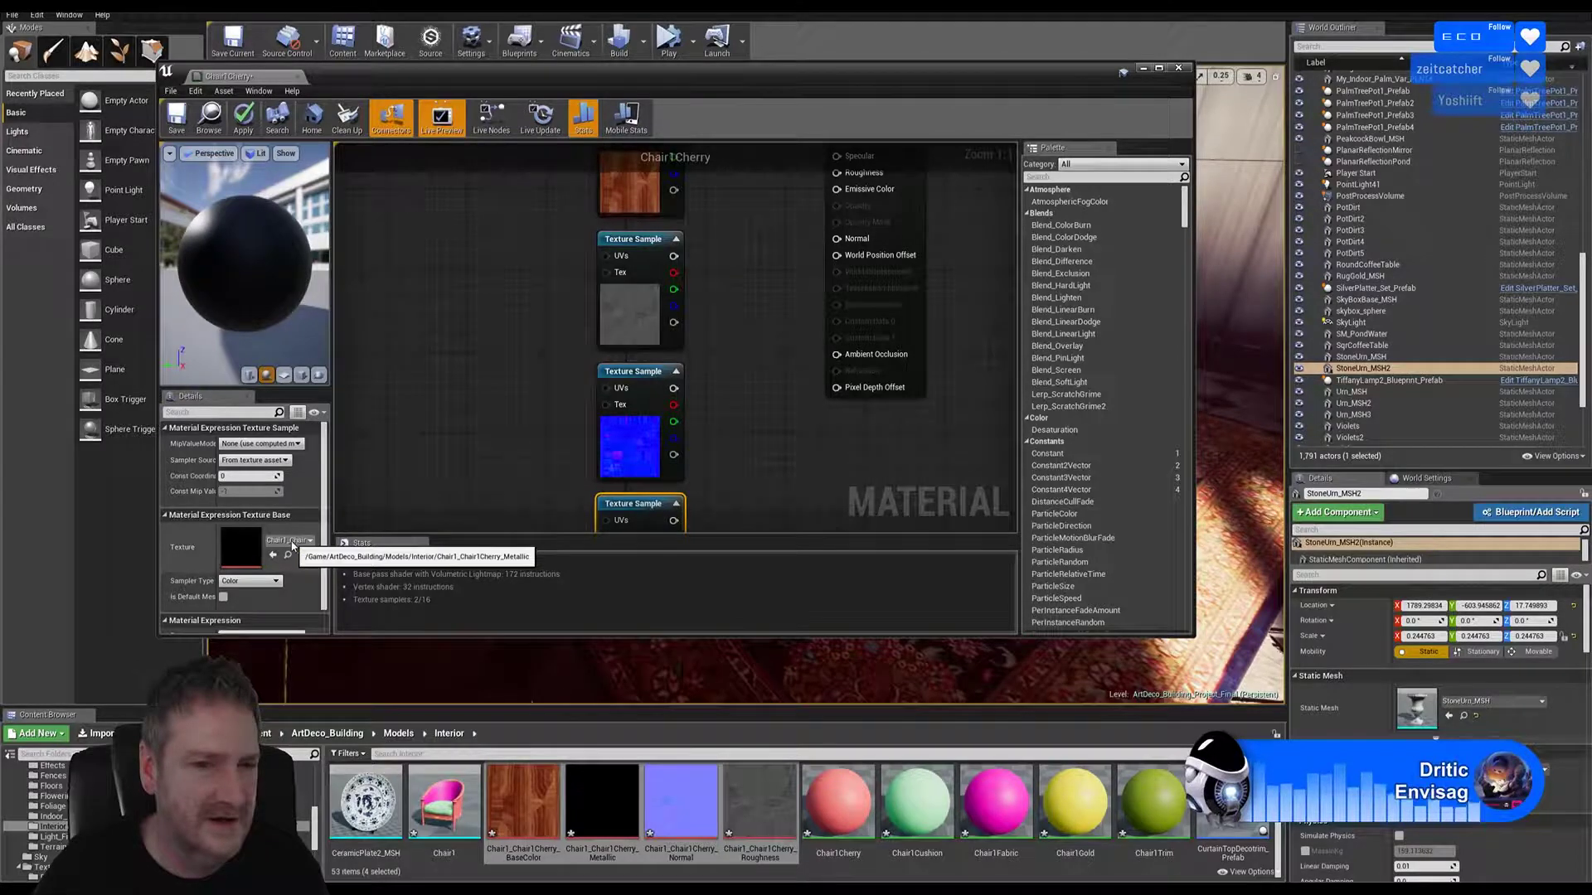
Step: Reorder the cherry texture samples so Metallic sits below Base Color and Roughness comes last, under Normal
{"action": "scroll", "coordinate": [786, 381], "scroll_direction": "down", "scroll_amount": 2}
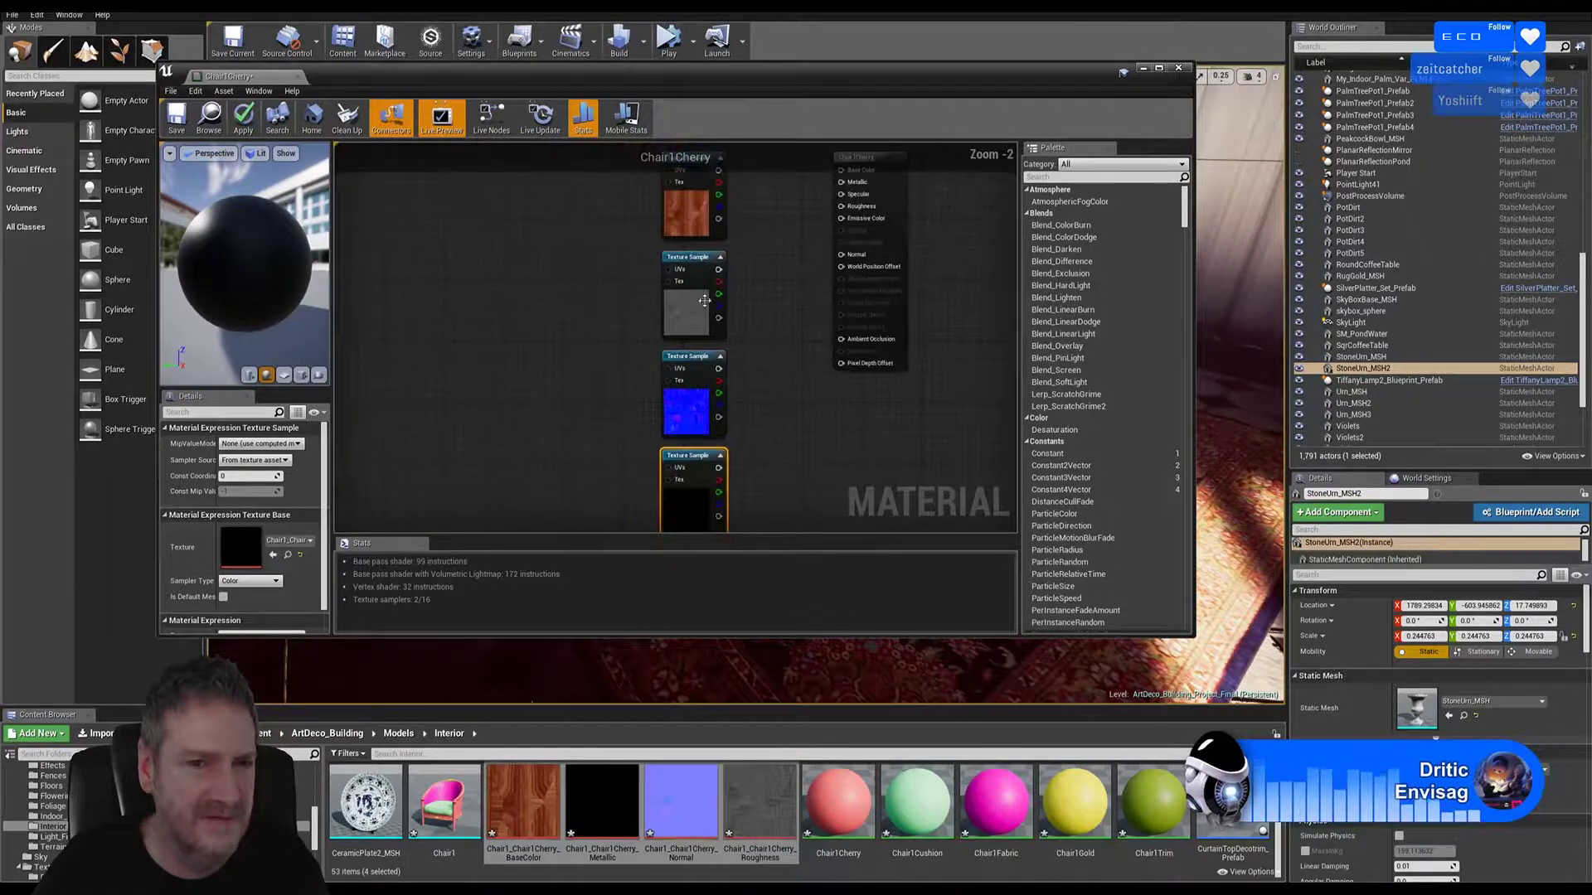
{"action": "left_click_drag", "start_coordinate": [688, 259], "coordinate": [368, 328]}
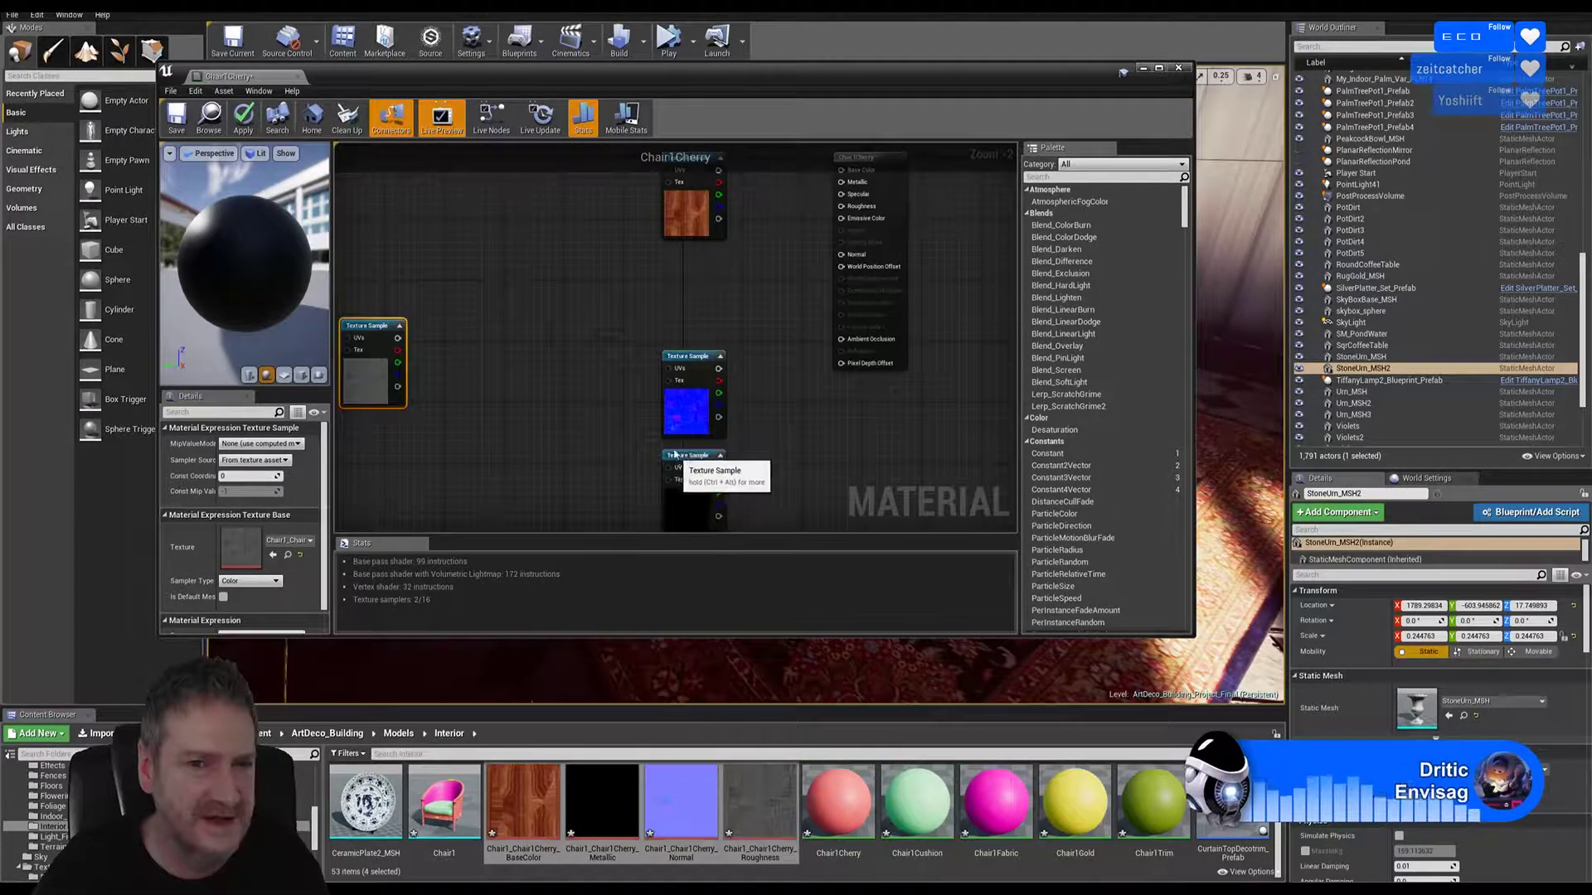
{"action": "left_click_drag", "start_coordinate": [665, 451], "coordinate": [664, 244]}
{"action": "left_click_drag", "start_coordinate": [389, 326], "coordinate": [655, 466]}
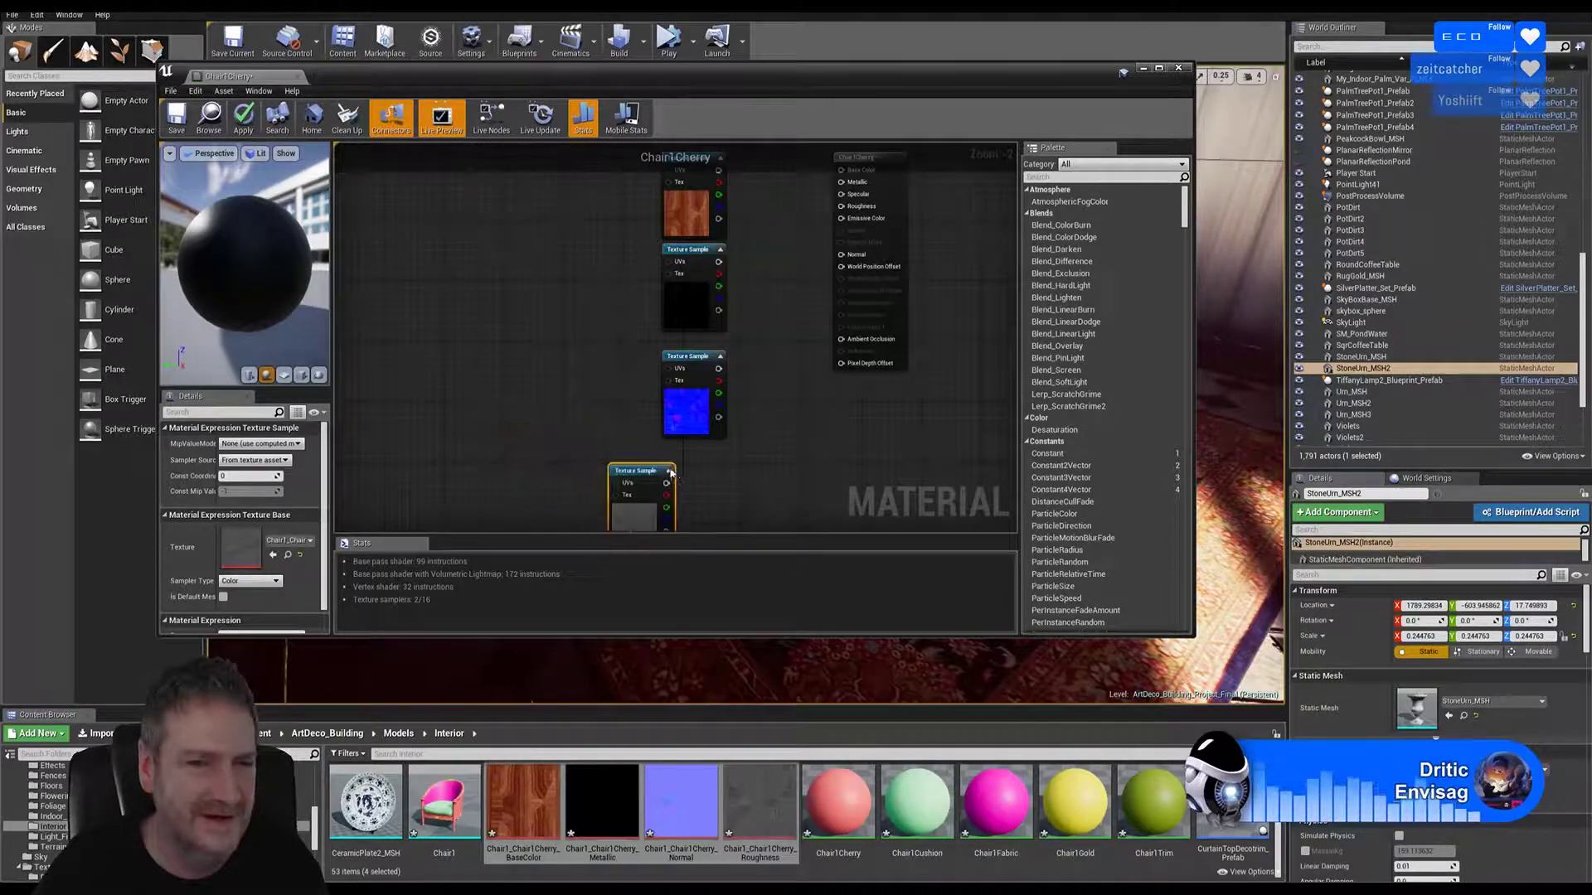
Step: Connect the cherry texture samples to the Base Color, Metallic, Normal and Roughness inputs of the Chair1Cherry node
{"action": "right_click_drag", "start_coordinate": [767, 301], "coordinate": [751, 383]}
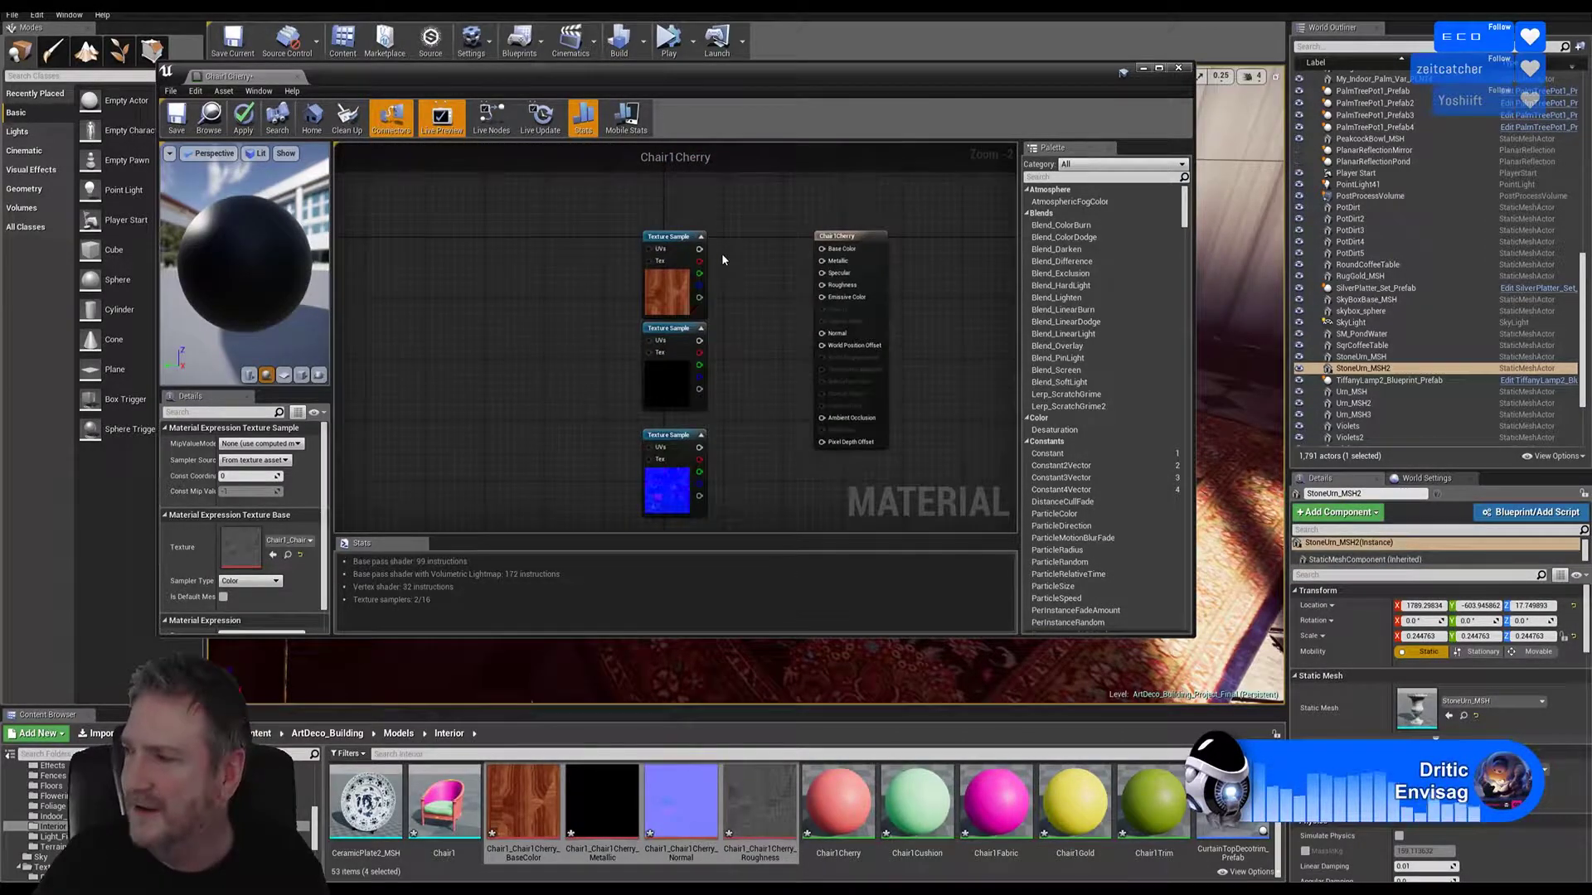
{"action": "scroll", "coordinate": [721, 252], "scroll_direction": "up", "scroll_amount": 2}
{"action": "left_click_drag", "start_coordinate": [693, 247], "coordinate": [854, 253]}
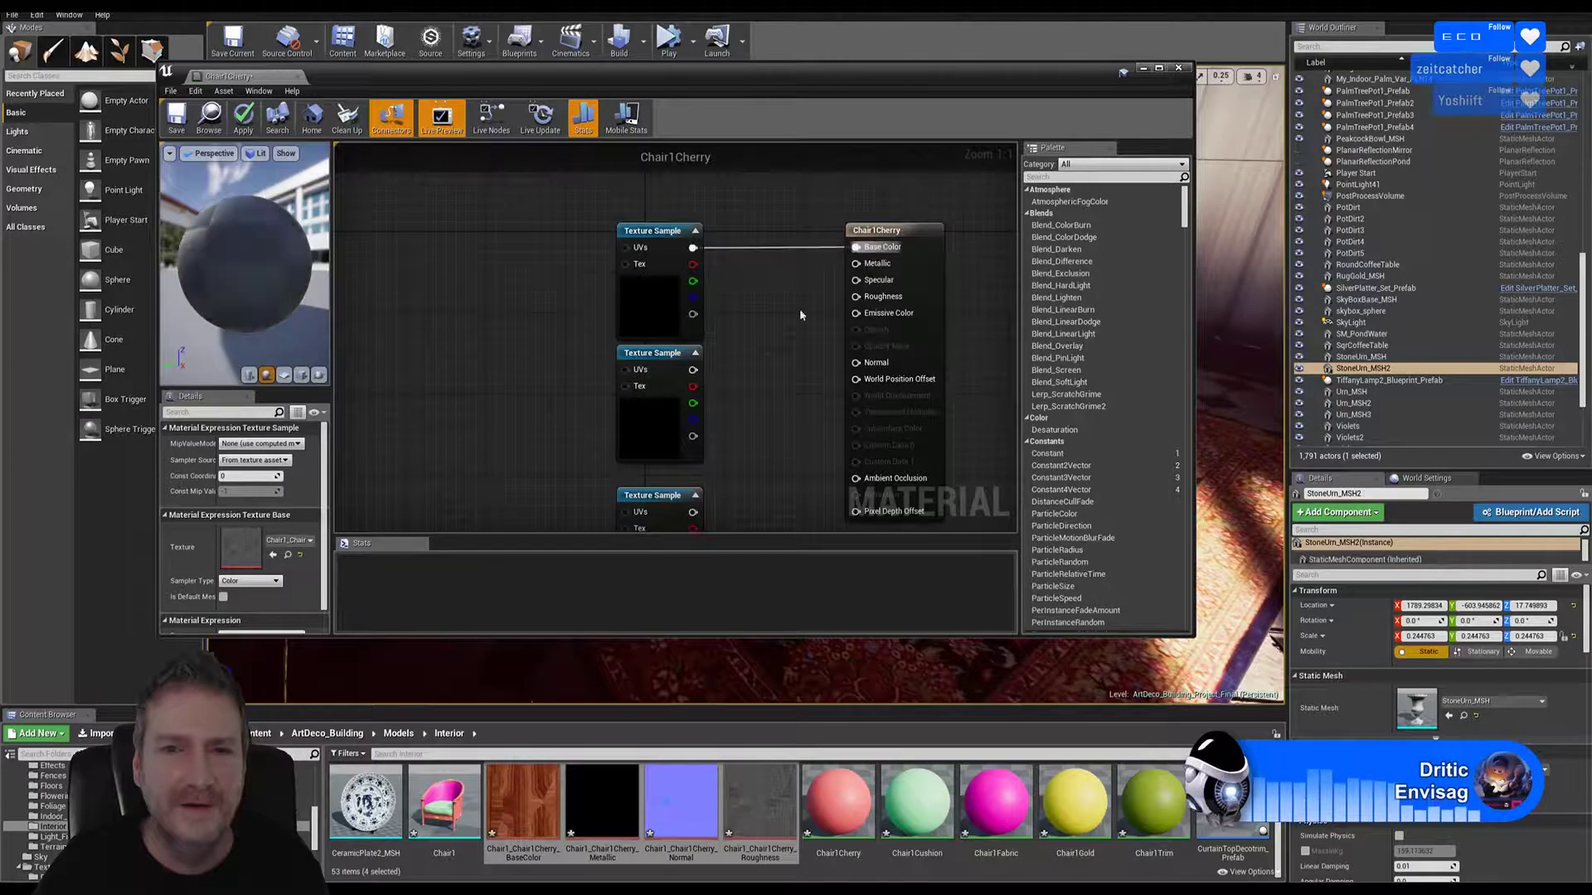
{"action": "left_click_drag", "start_coordinate": [656, 389], "coordinate": [868, 269]}
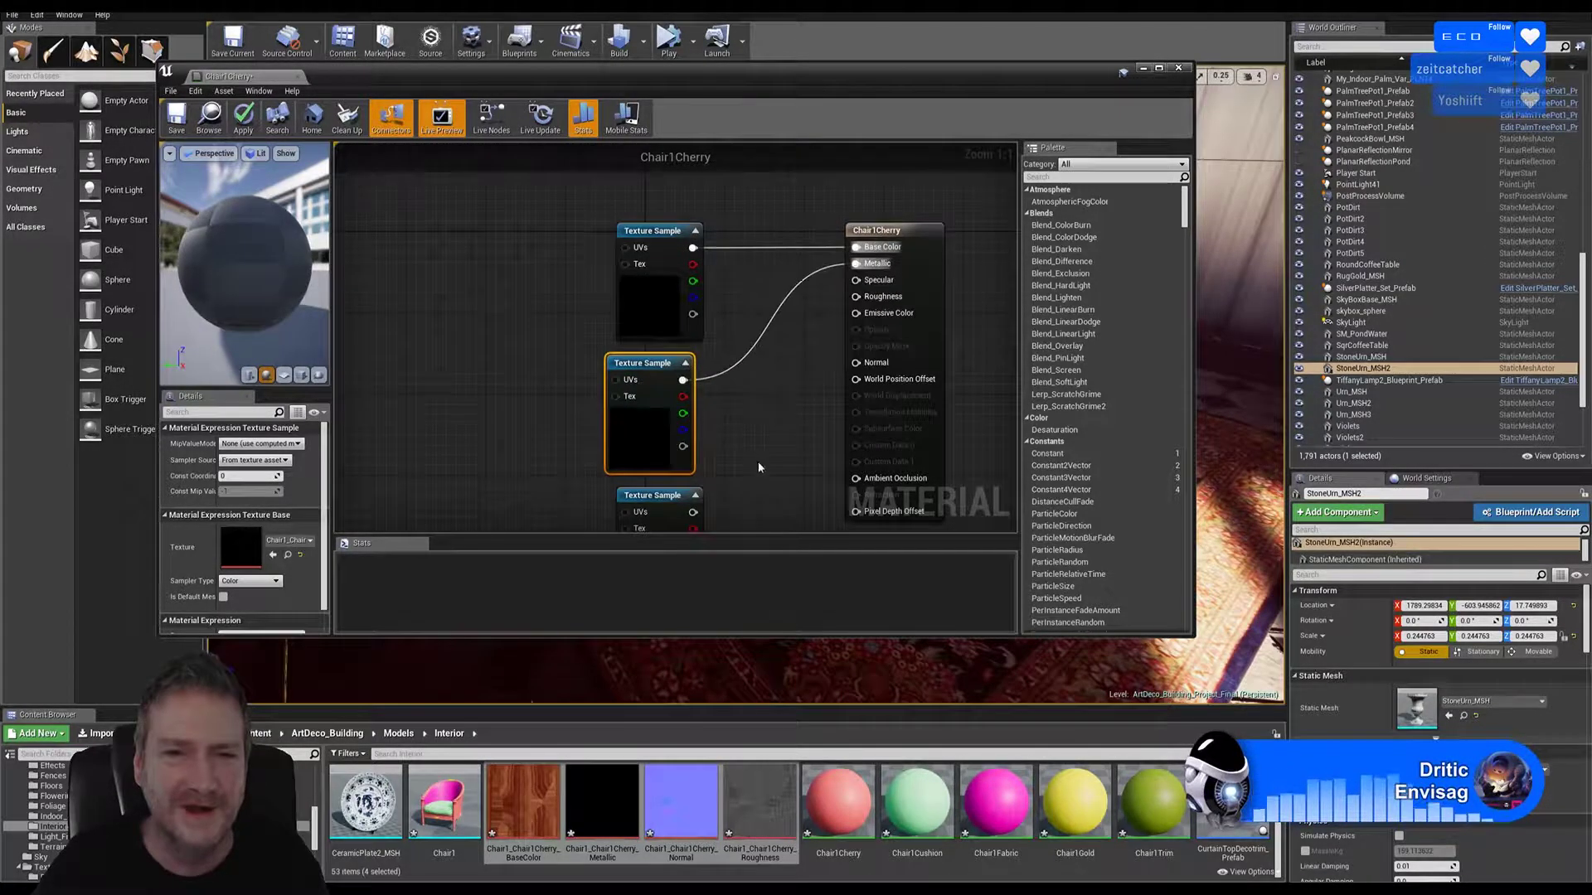
{"action": "right_click_drag", "start_coordinate": [757, 462], "coordinate": [682, 382]}
{"action": "left_click_drag", "start_coordinate": [617, 432], "coordinate": [782, 284]}
{"action": "right_click_drag", "start_coordinate": [728, 500], "coordinate": [671, 428]}
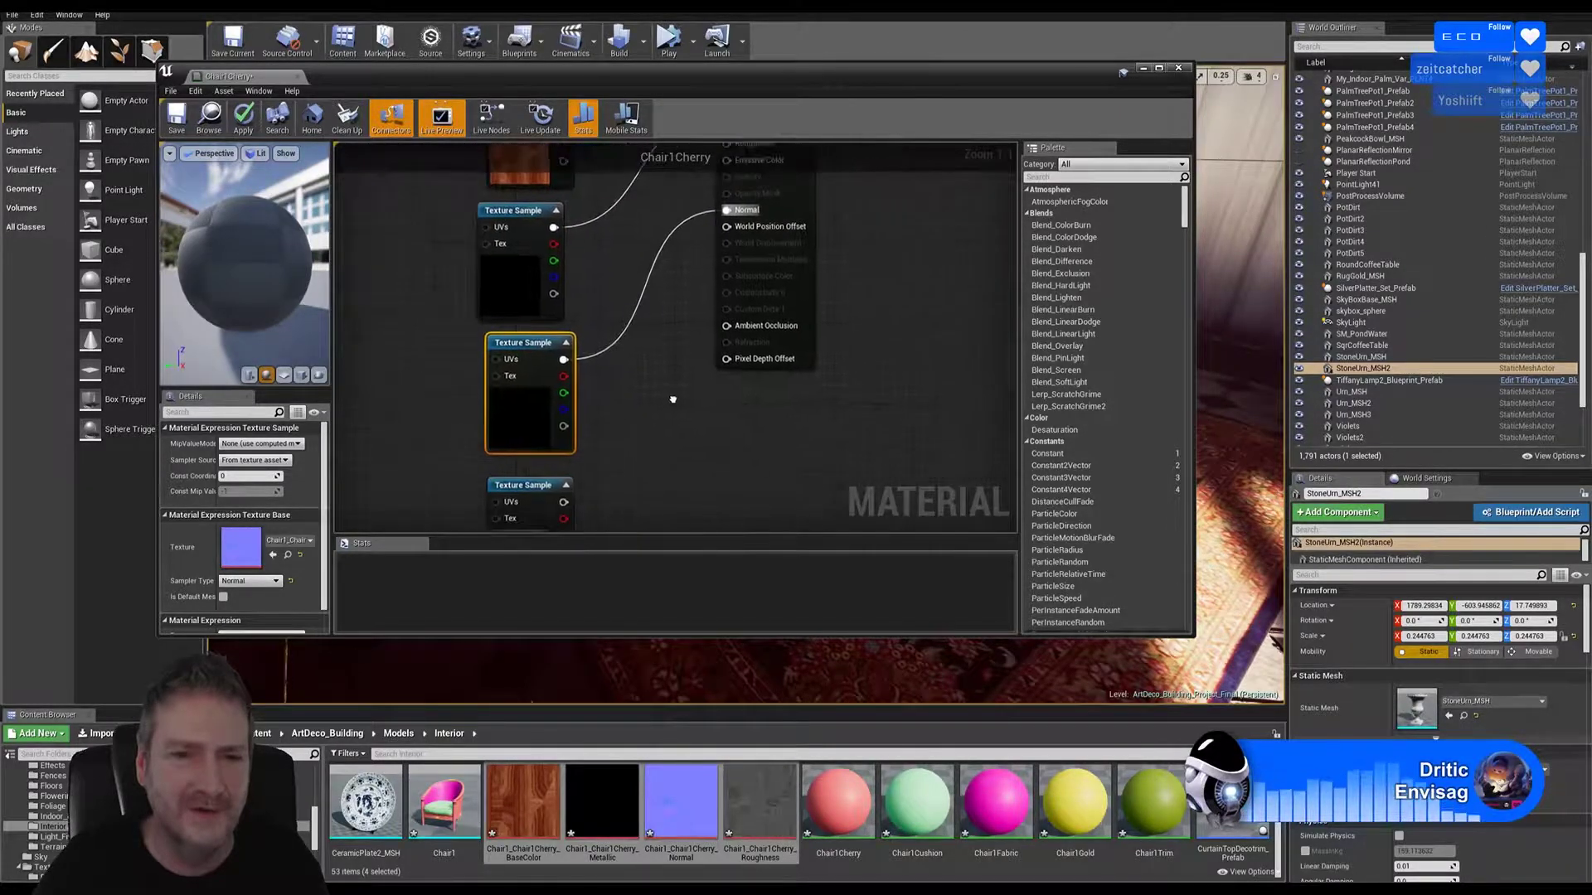
{"action": "left_click_drag", "start_coordinate": [561, 502], "coordinate": [726, 222]}
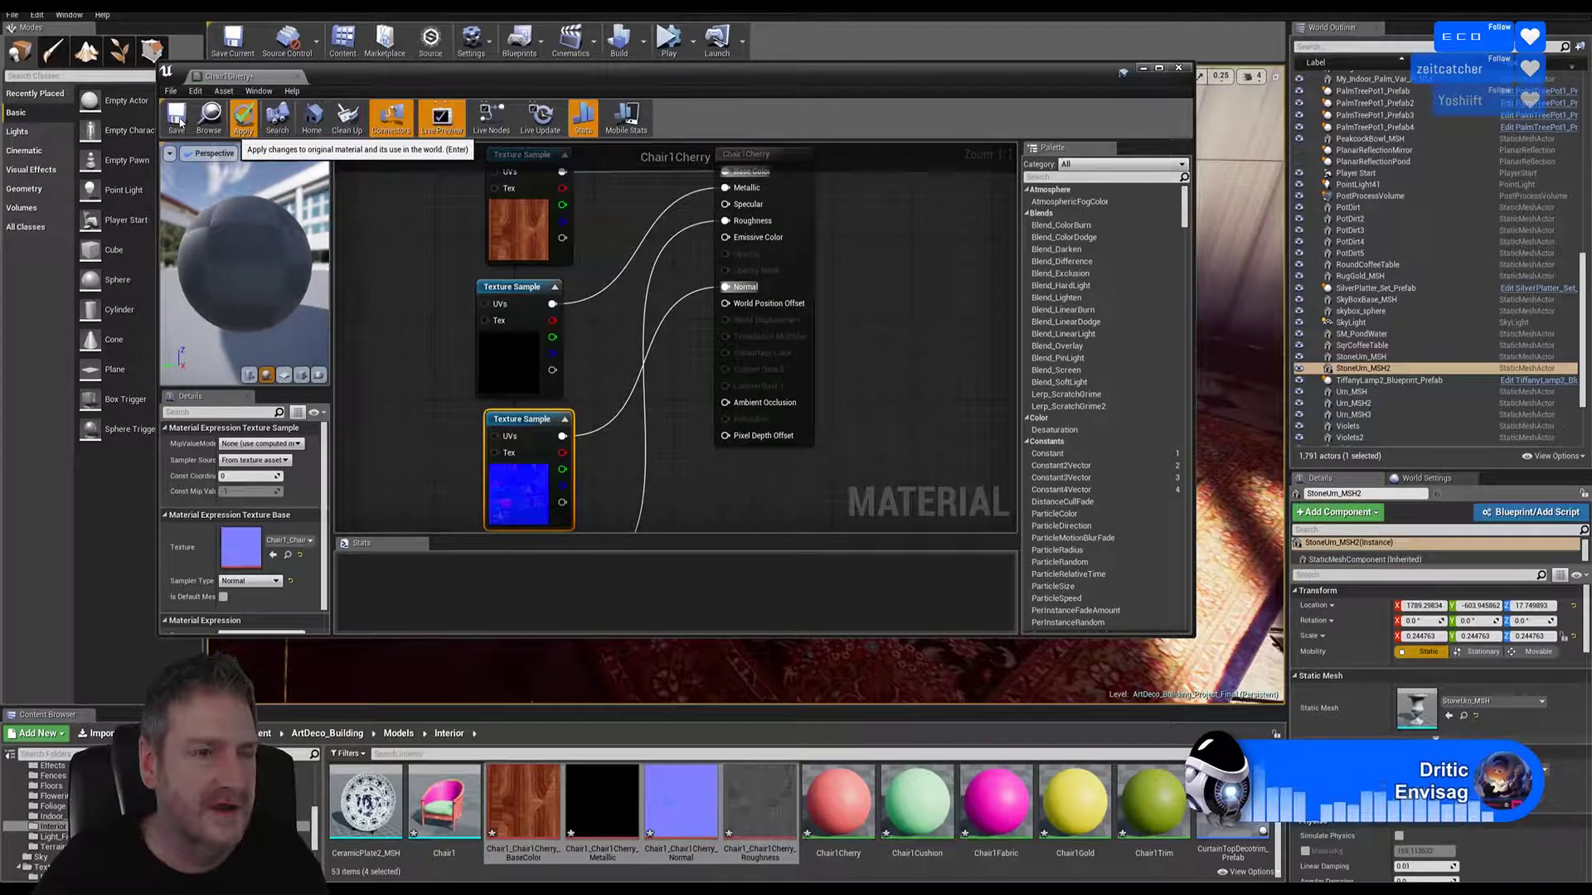
Step: Apply the changes to the Chair1Cherry material, save it and close its editor
{"action": "left_click", "coordinate": [243, 119]}
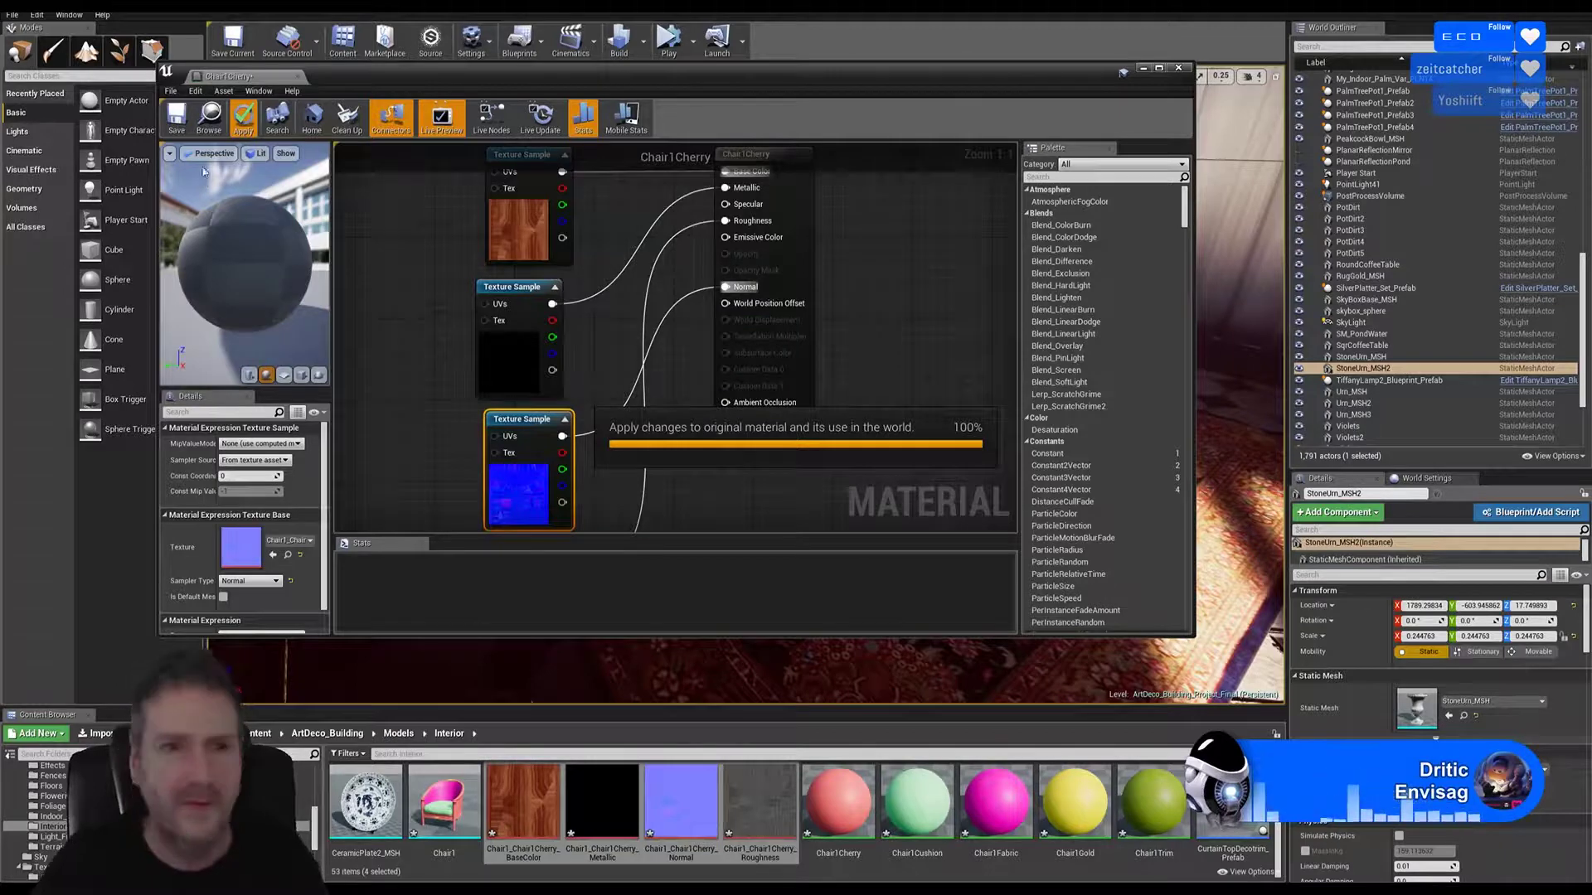
{"action": "left_click", "coordinate": [177, 118]}
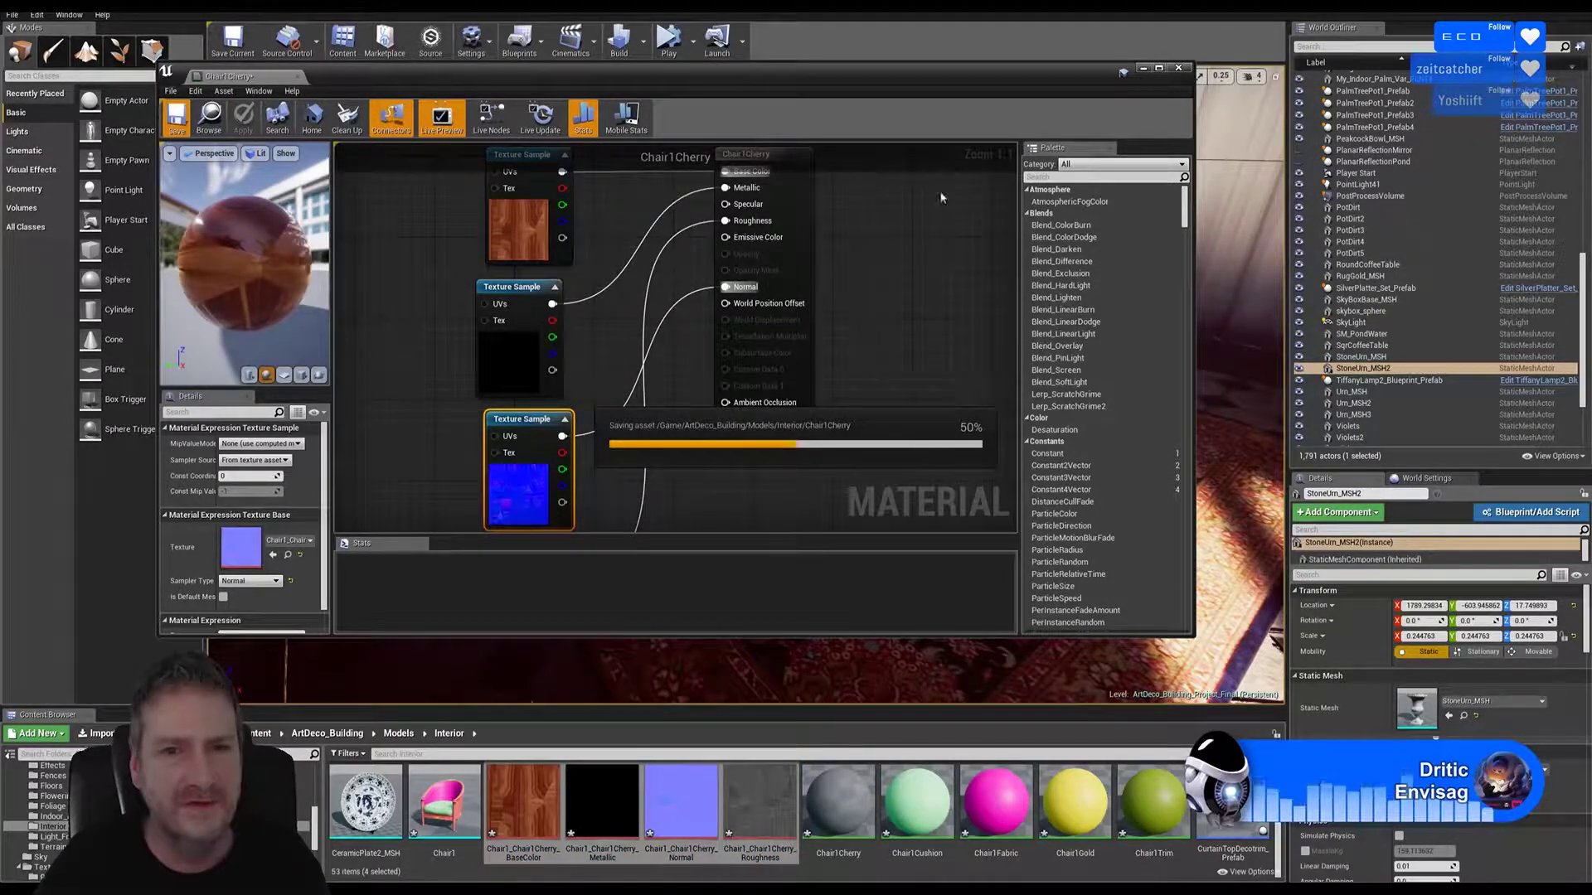
{"action": "left_click", "coordinate": [1178, 68]}
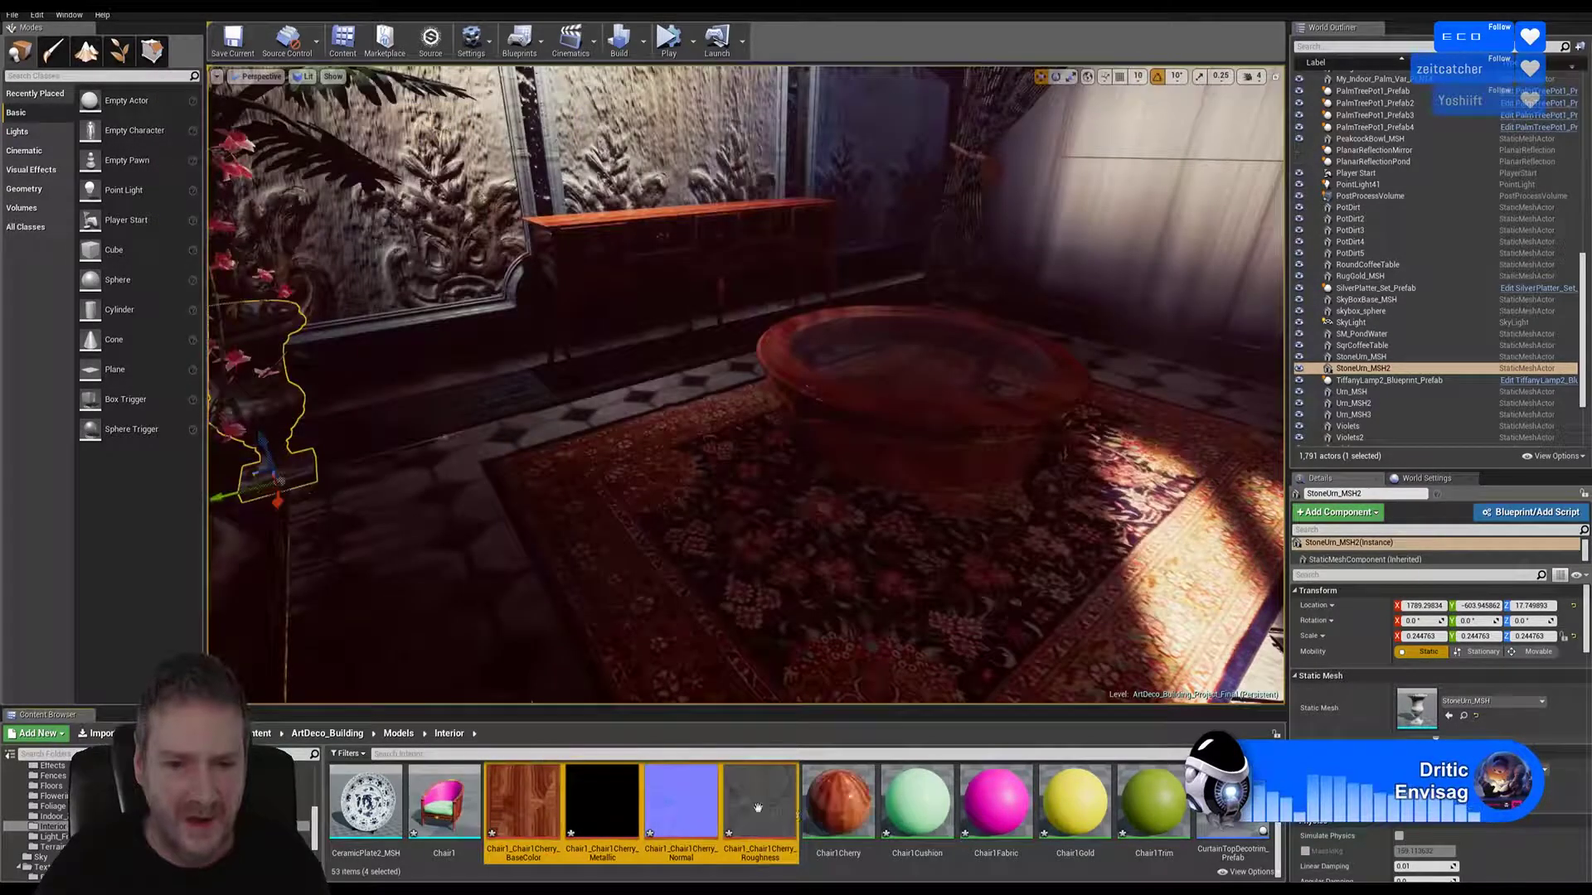
Step: Open the Chair1Cushion material and import the Chair1Cushion BaseColor, Metallic, Normal and Roughness textures
{"action": "double_click", "coordinate": [919, 808]}
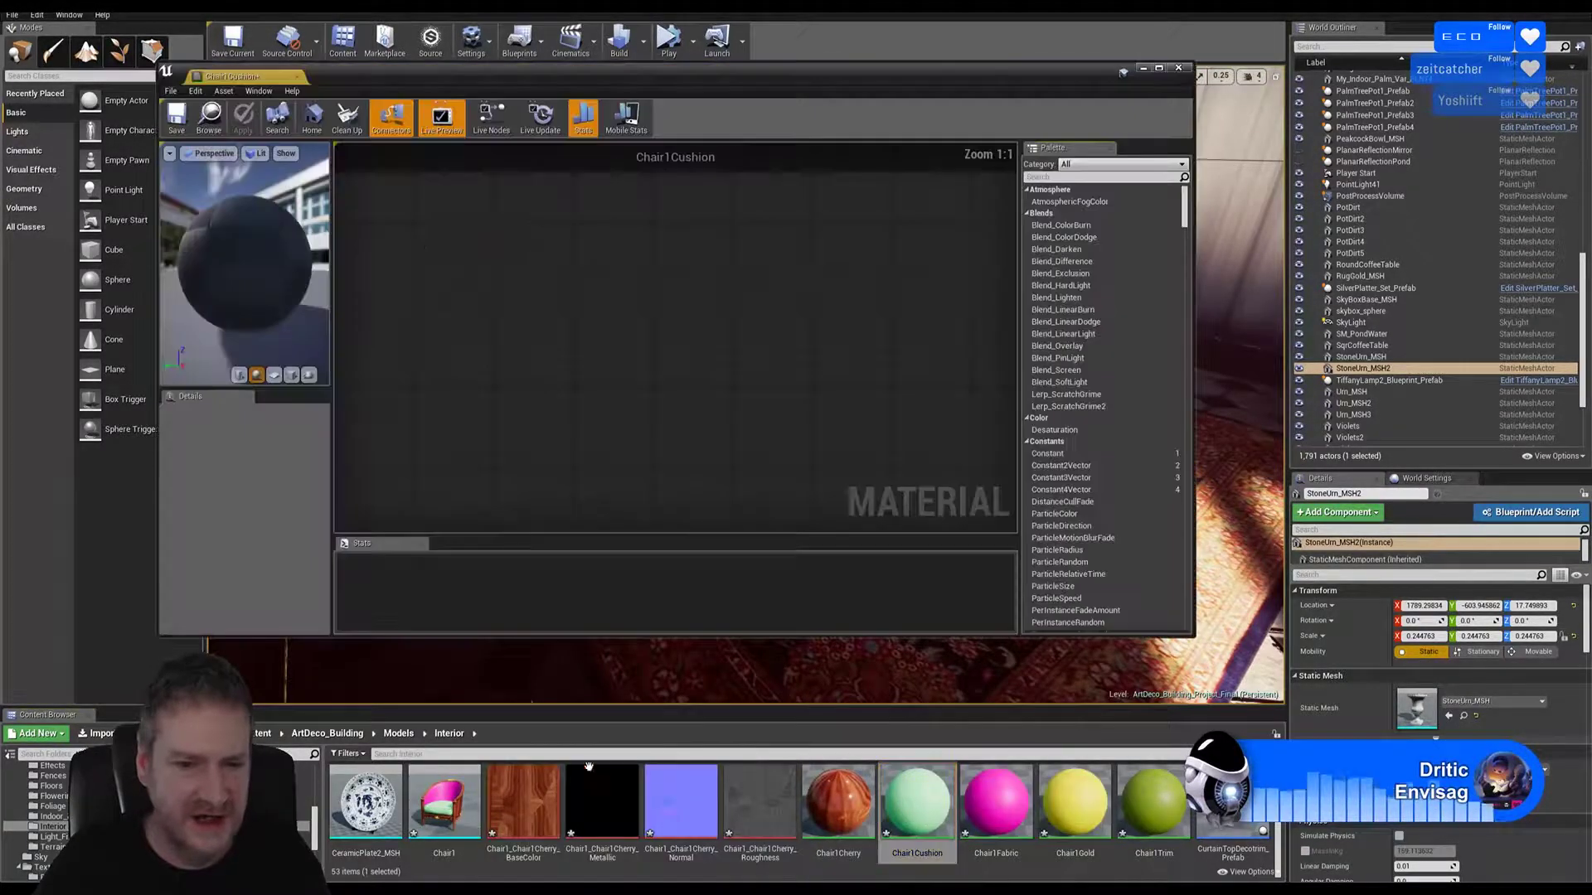
{"action": "left_click", "coordinate": [101, 735]}
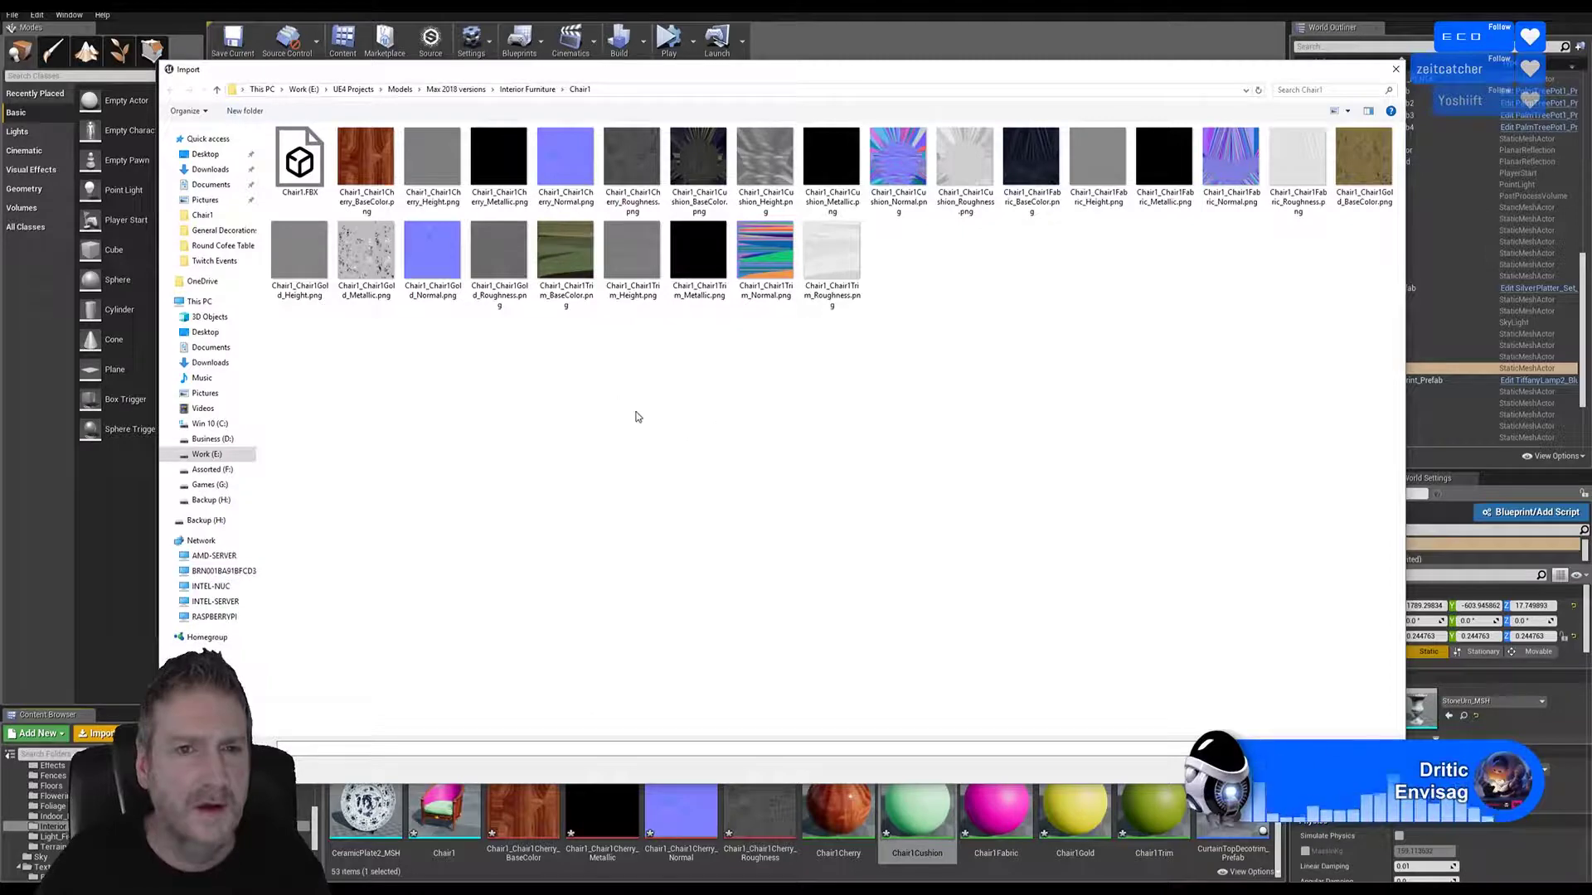
{"action": "left_click", "coordinate": [696, 189]}
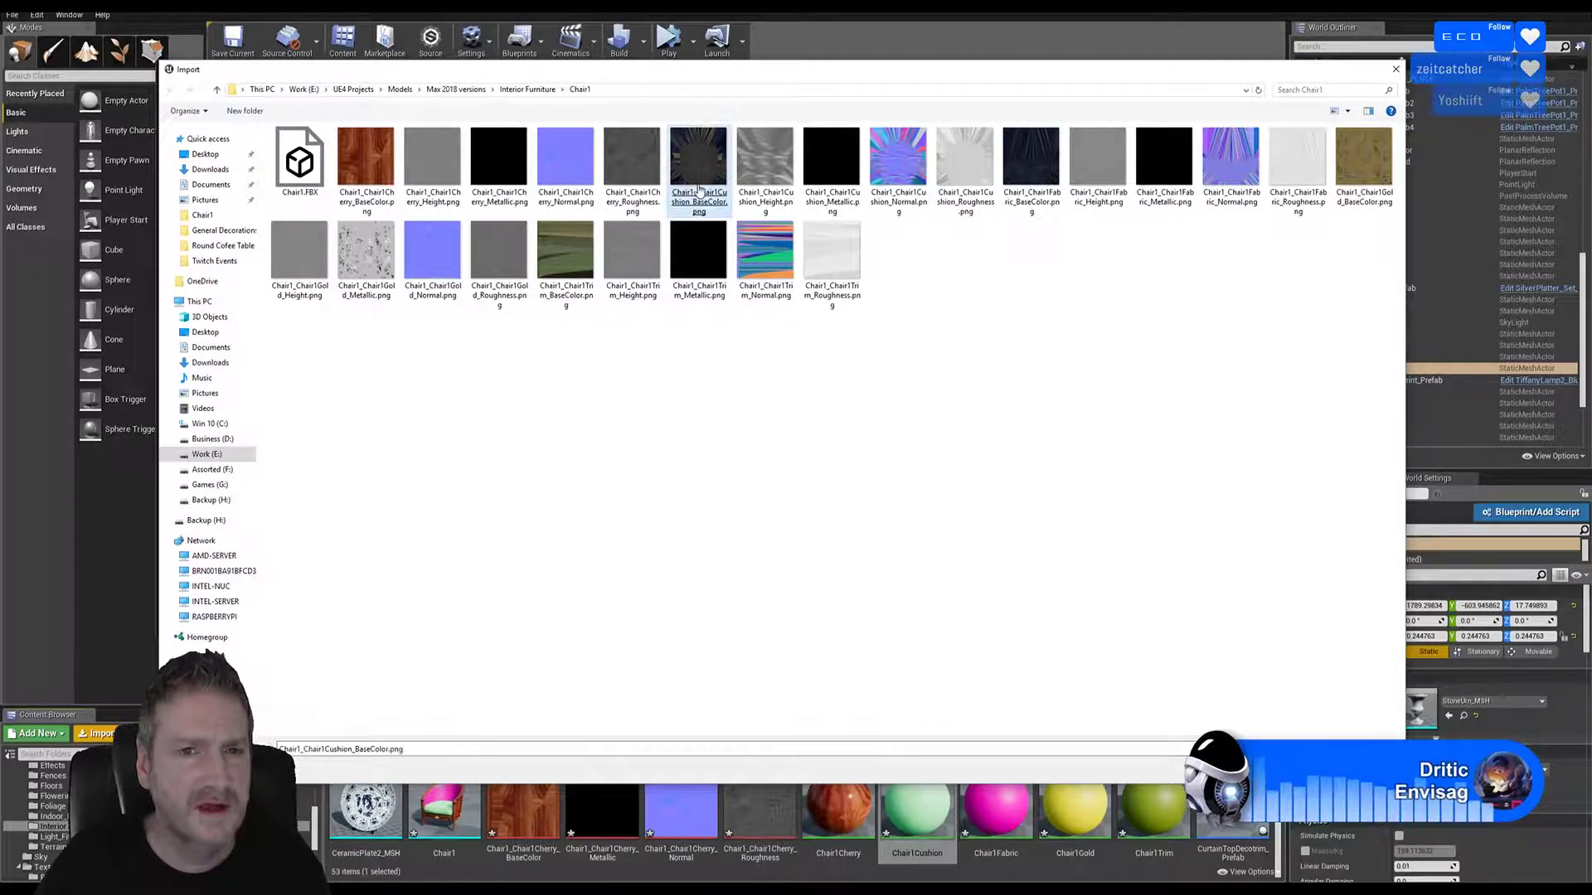
{"action": "left_click", "coordinate": [805, 187], "text": "ctrl"}
{"action": "left_click", "coordinate": [897, 177], "text": "ctrl"}
{"action": "left_click", "coordinate": [968, 179], "text": "ctrl"}
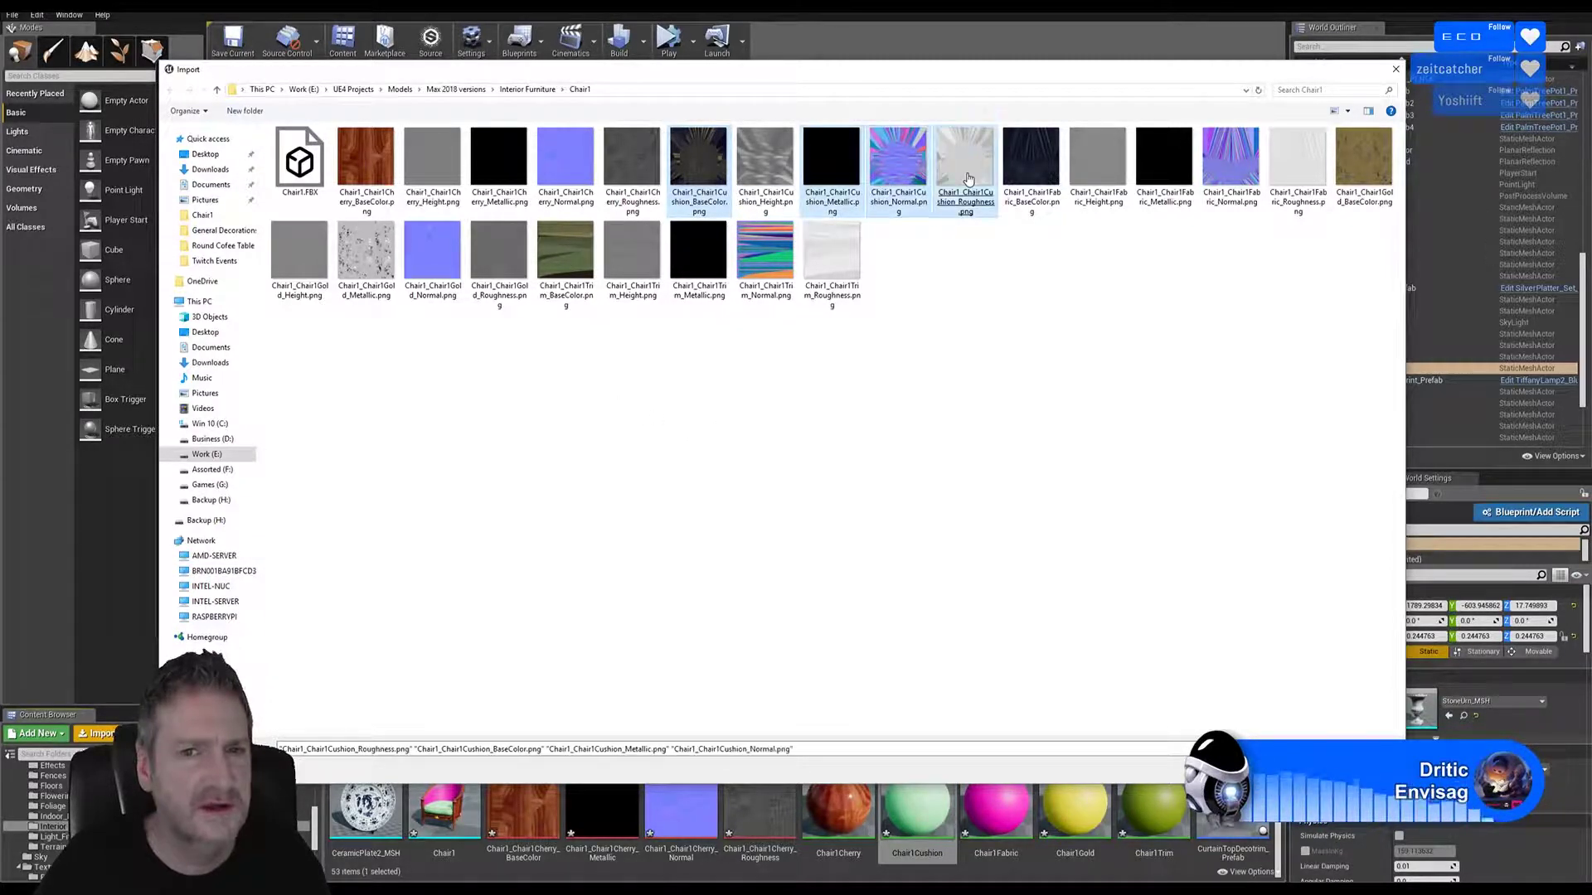
{"action": "left_click", "coordinate": [1298, 770]}
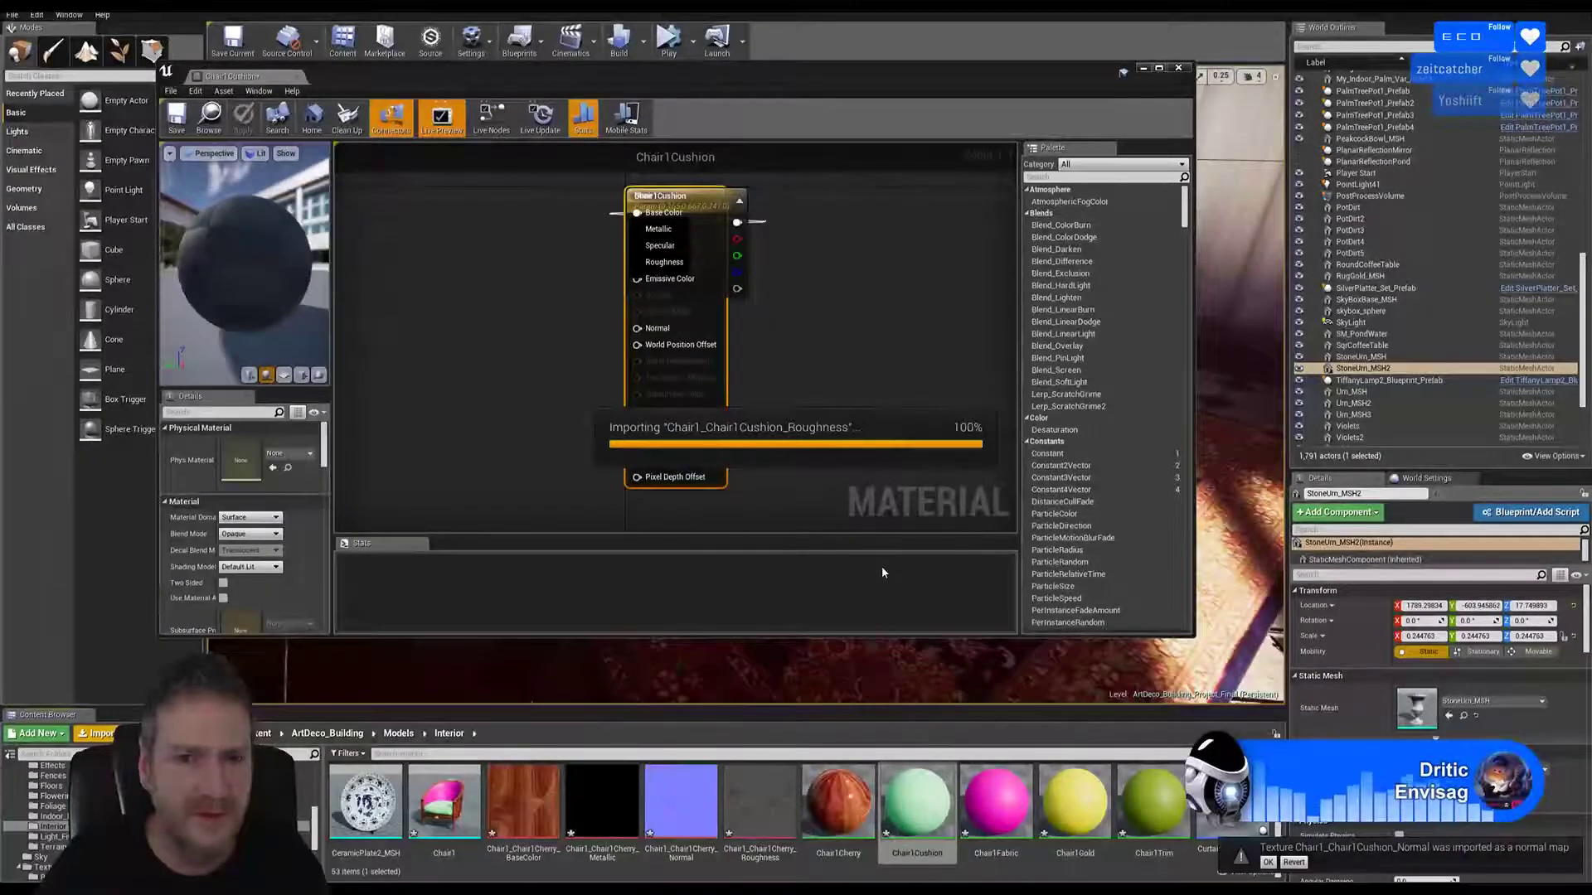
Step: Add the four Chair1Cushion textures to the material graph and delete the default colour parameter node
{"action": "left_click_drag", "start_coordinate": [838, 801], "coordinate": [456, 271]}
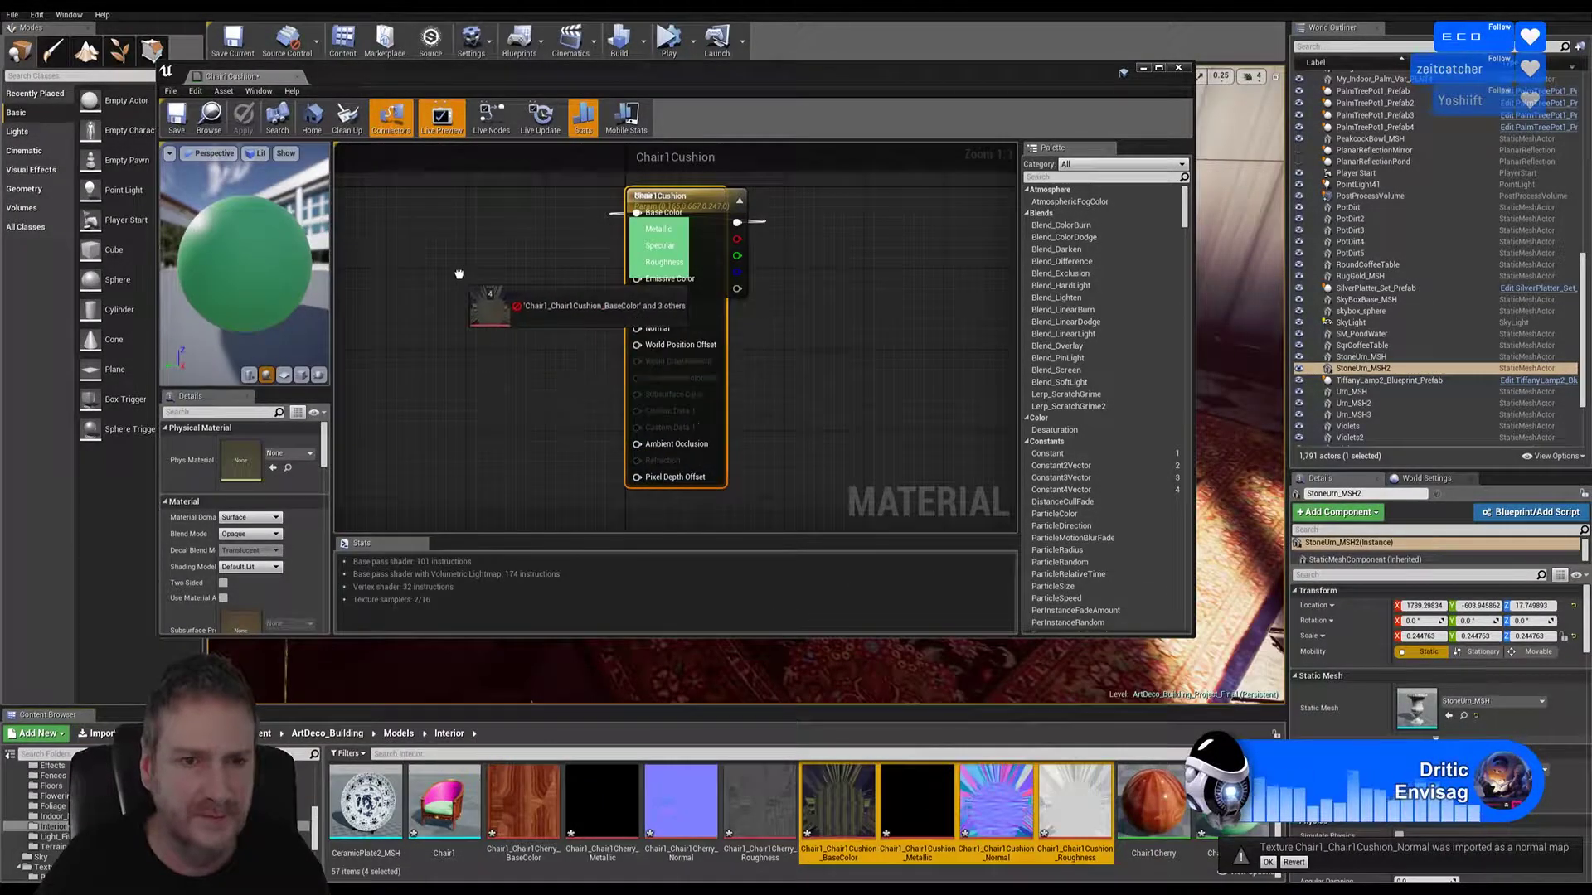
{"action": "left_click_drag", "start_coordinate": [678, 203], "coordinate": [828, 213]}
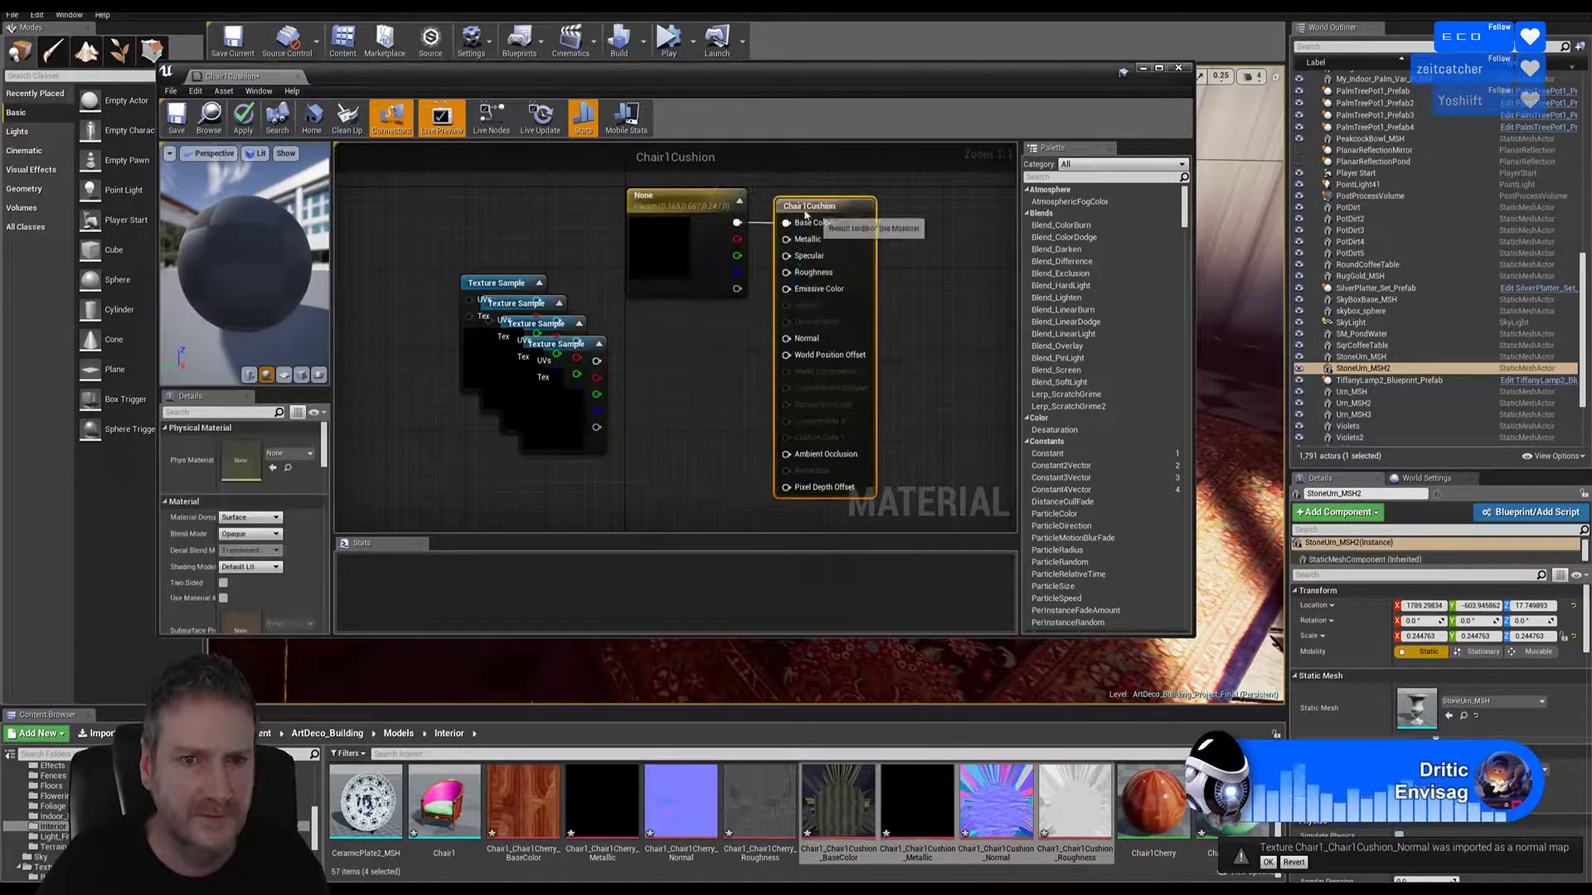
{"action": "left_click", "coordinate": [695, 198]}
{"action": "key", "text": "Delete"}
Step: Arrange the cushion texture samples in a column beside the result node, ordered Base Color, Metallic, Normal, Roughness
{"action": "left_click_drag", "start_coordinate": [505, 283], "coordinate": [662, 186]}
{"action": "left_click_drag", "start_coordinate": [533, 304], "coordinate": [669, 310]}
{"action": "left_click_drag", "start_coordinate": [555, 330], "coordinate": [671, 458]}
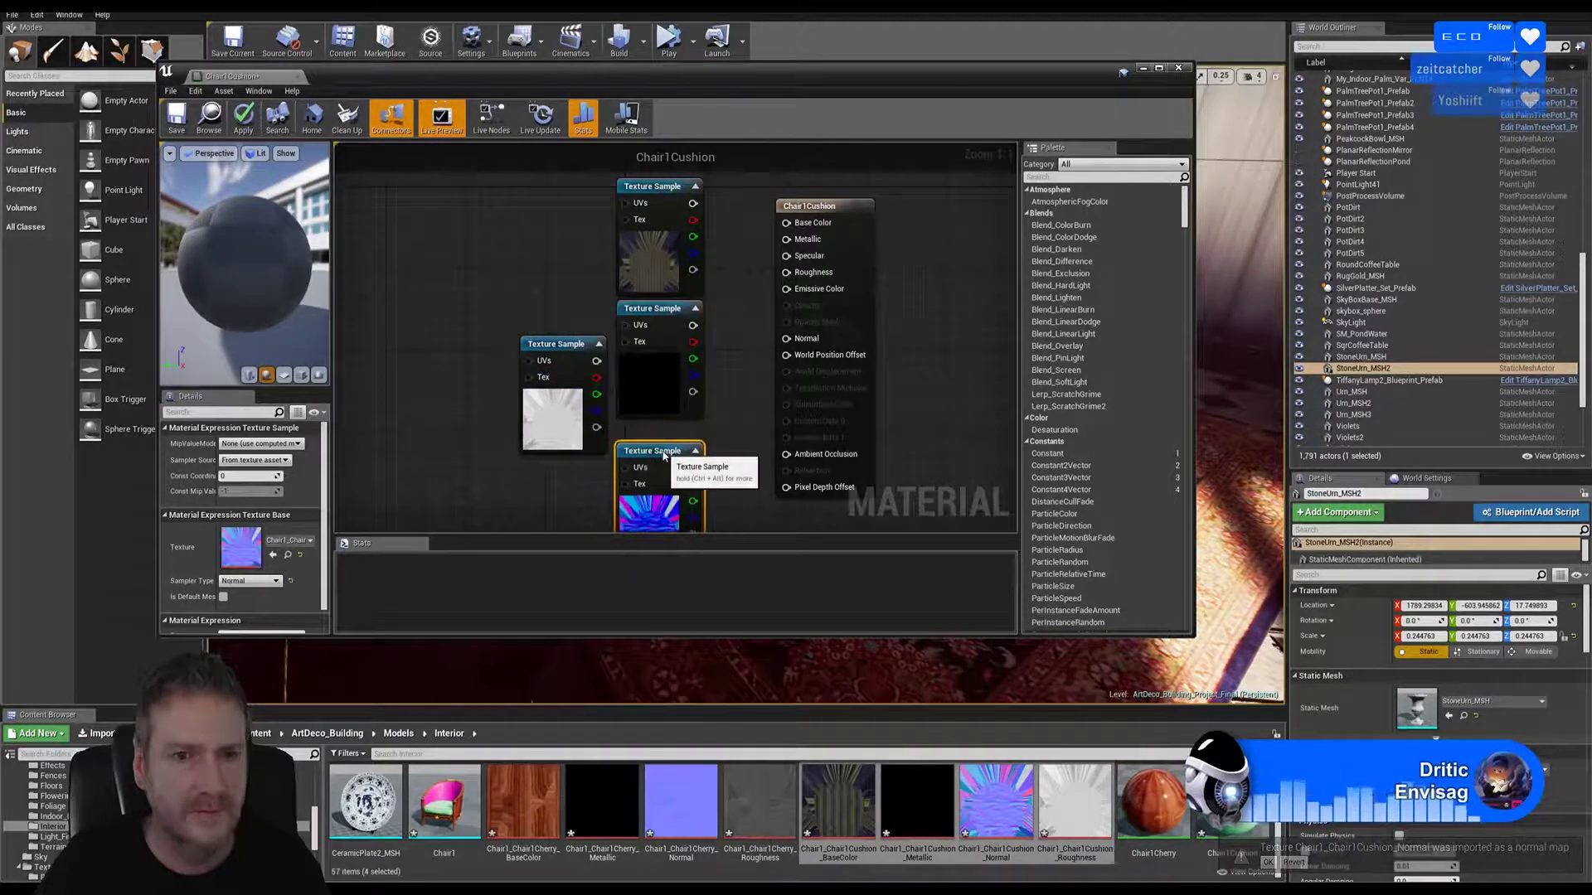
{"action": "right_click_drag", "start_coordinate": [741, 385], "coordinate": [749, 318]}
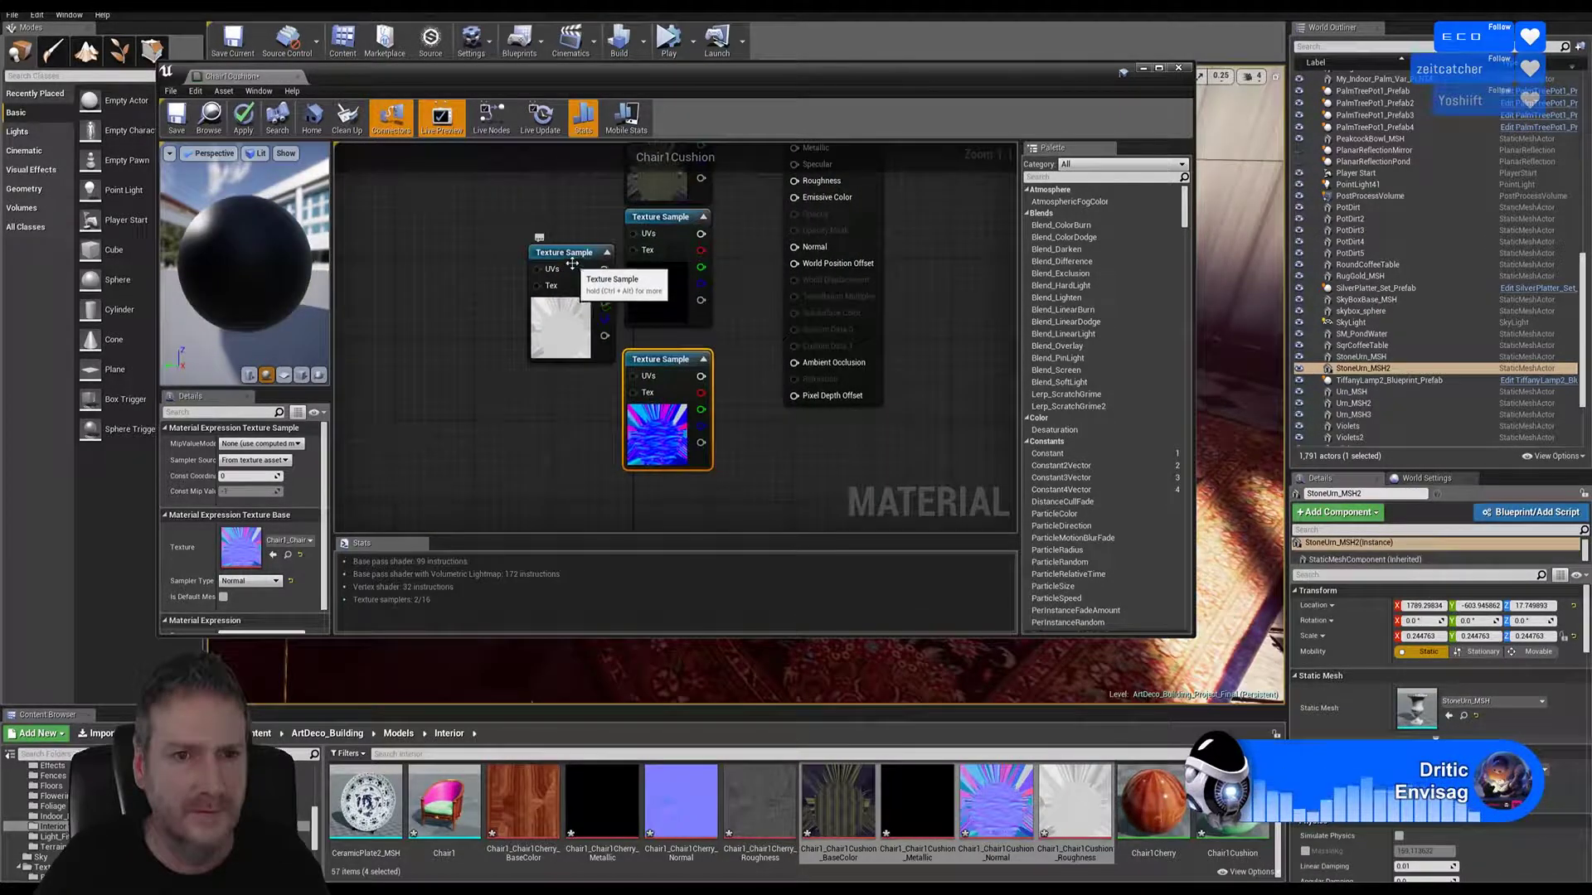
{"action": "left_click_drag", "start_coordinate": [578, 283], "coordinate": [661, 500]}
Step: Connect the cushion texture samples to Base Color, Metallic, Normal and Roughness, and save and close the Chair1Cushion material
{"action": "right_click_drag", "start_coordinate": [731, 197], "coordinate": [700, 295]}
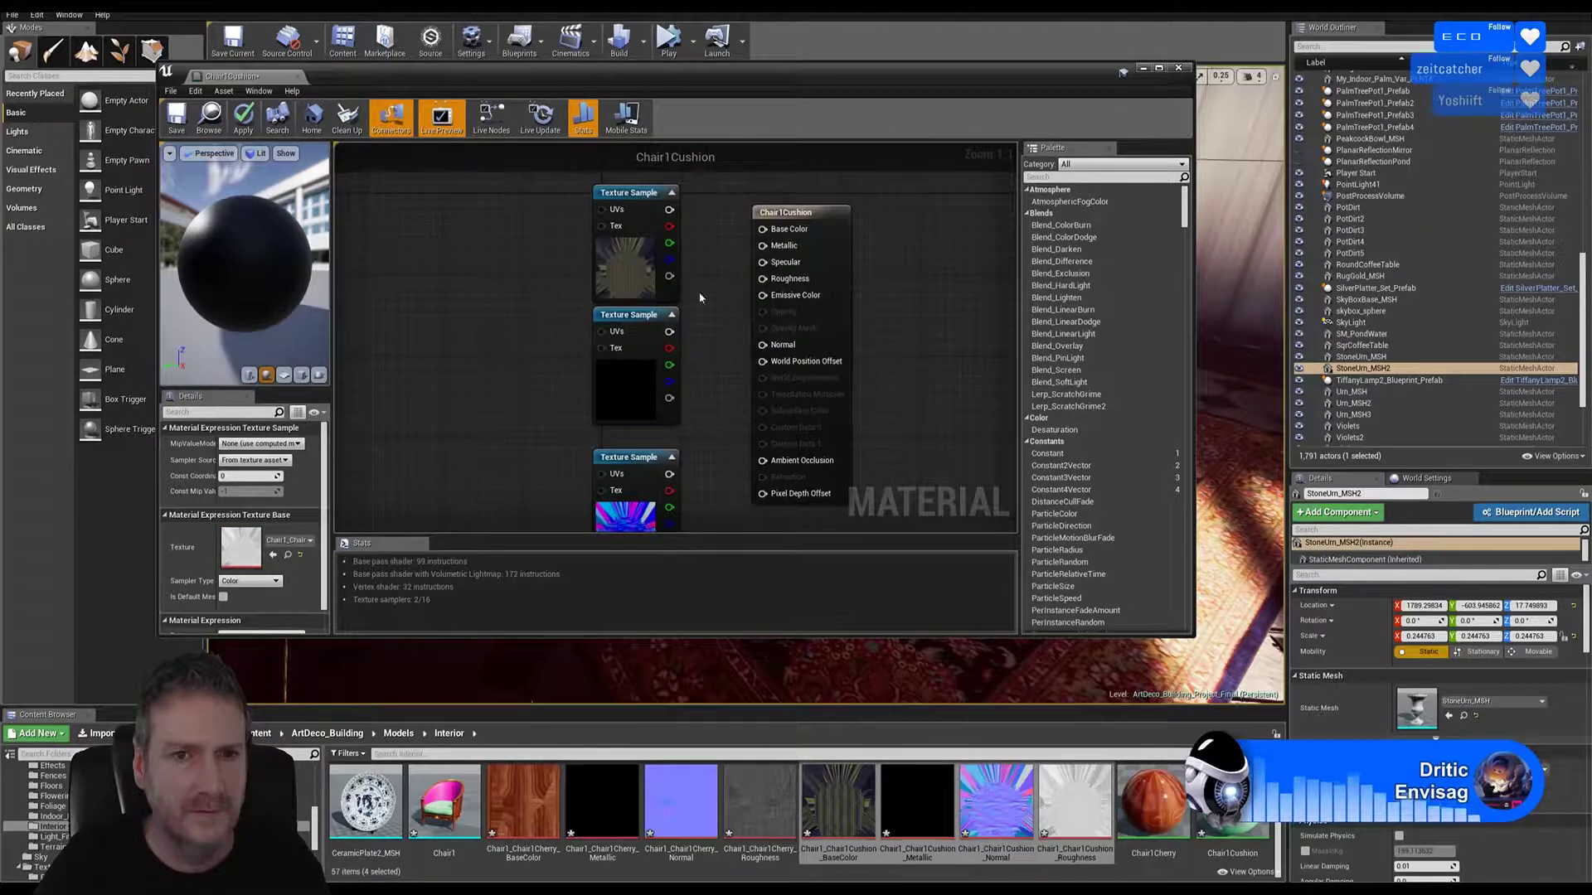
{"action": "left_click_drag", "start_coordinate": [673, 210], "coordinate": [763, 230]}
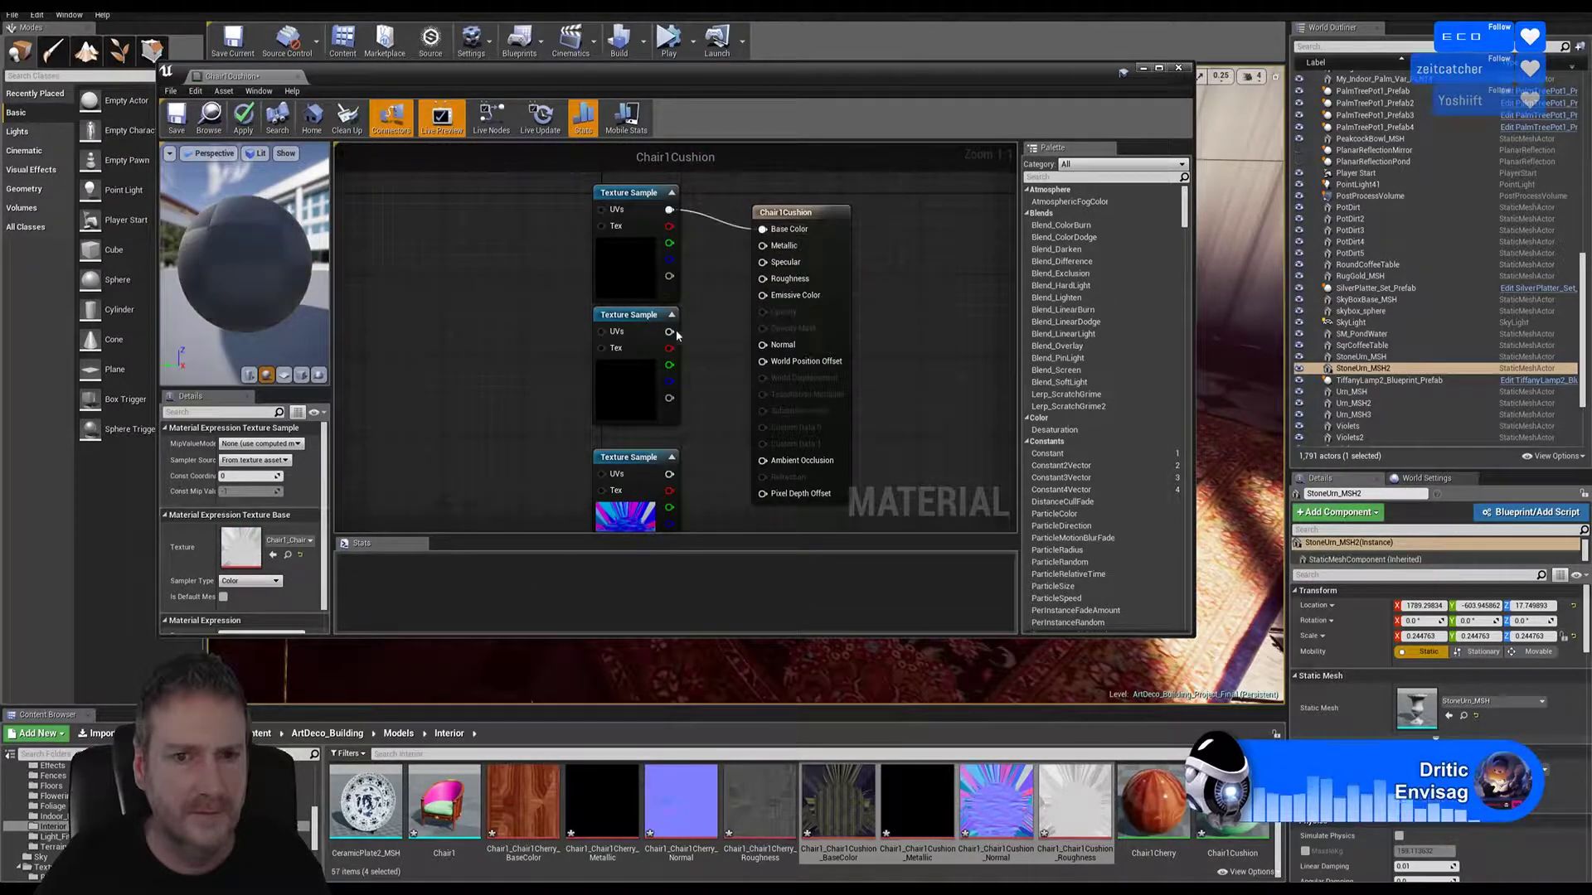
{"action": "left_click_drag", "start_coordinate": [669, 331], "coordinate": [775, 248]}
{"action": "left_click_drag", "start_coordinate": [669, 474], "coordinate": [773, 358]}
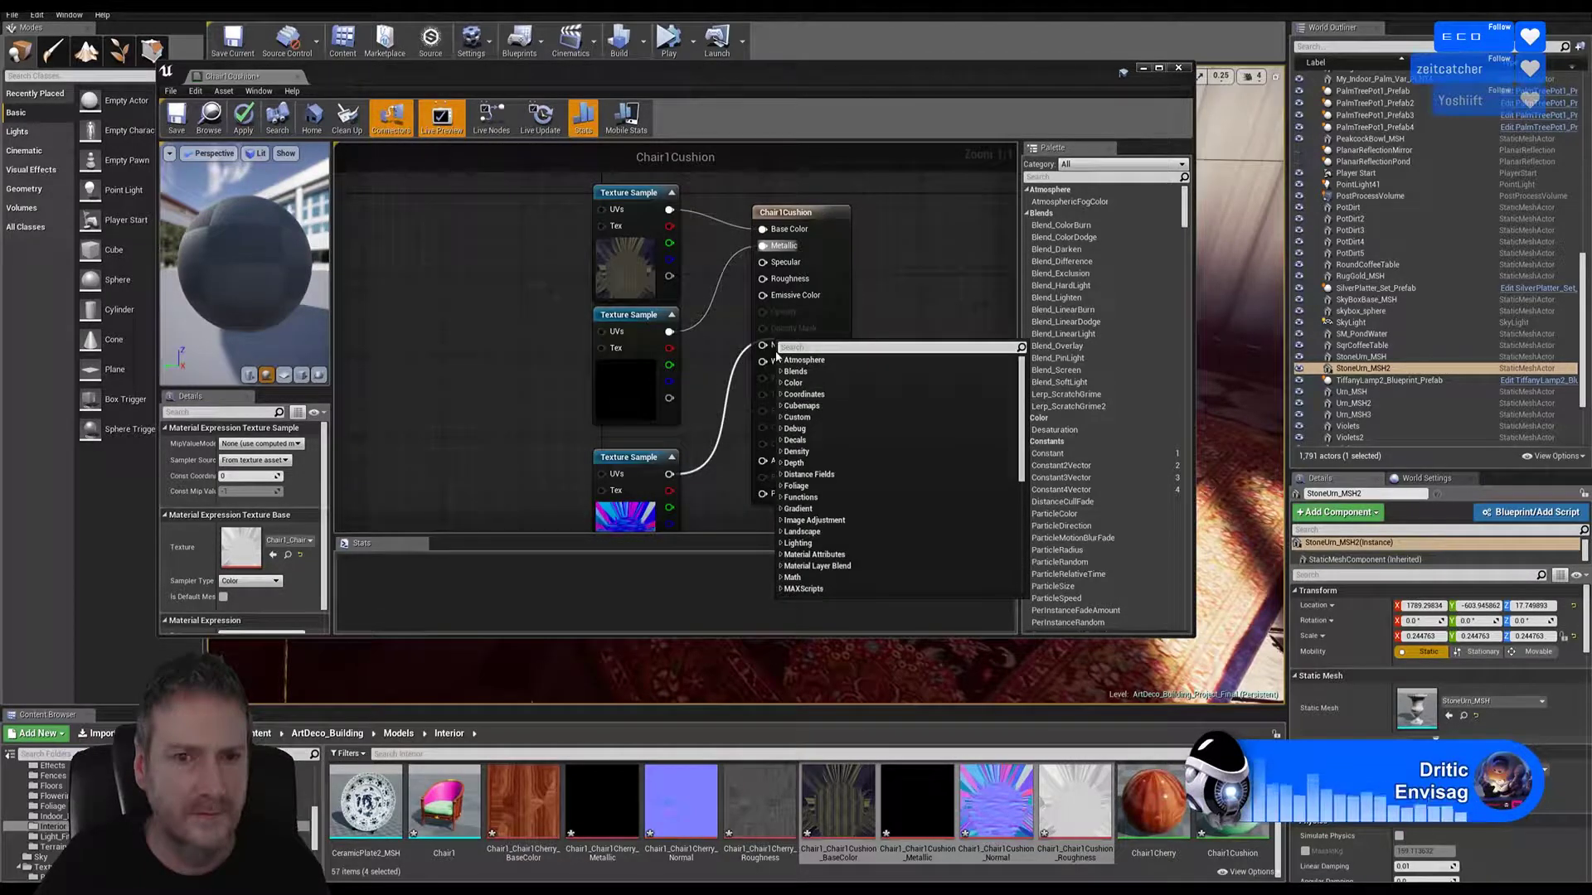
{"action": "left_click", "coordinate": [892, 291]}
{"action": "left_click_drag", "start_coordinate": [674, 475], "coordinate": [775, 345]}
{"action": "right_click_drag", "start_coordinate": [859, 400], "coordinate": [823, 312]}
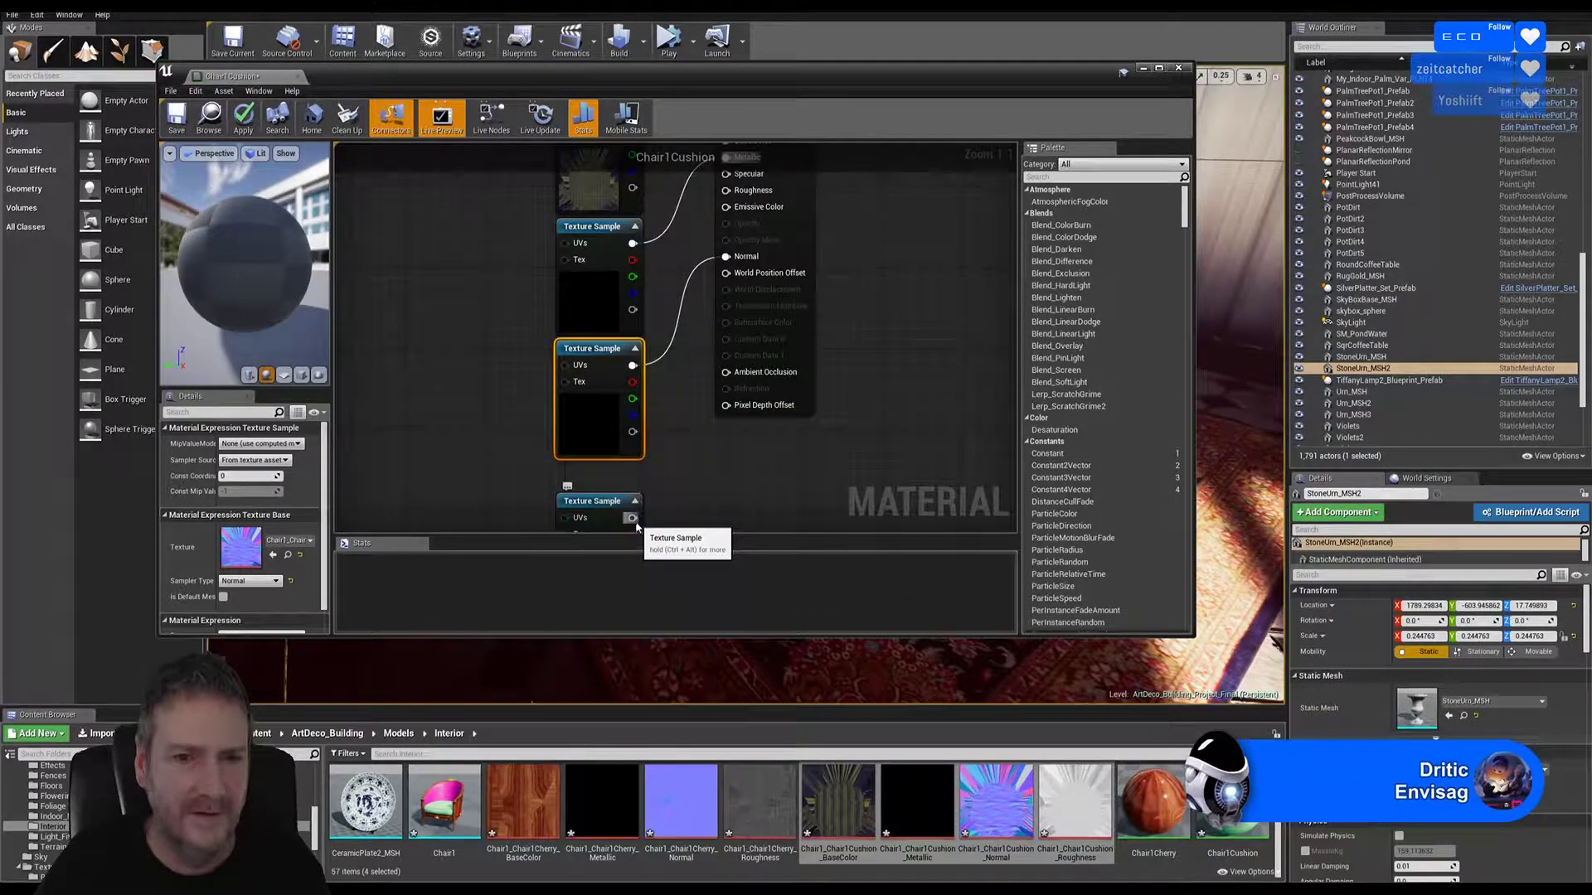
{"action": "left_click_drag", "start_coordinate": [632, 517], "coordinate": [740, 185]}
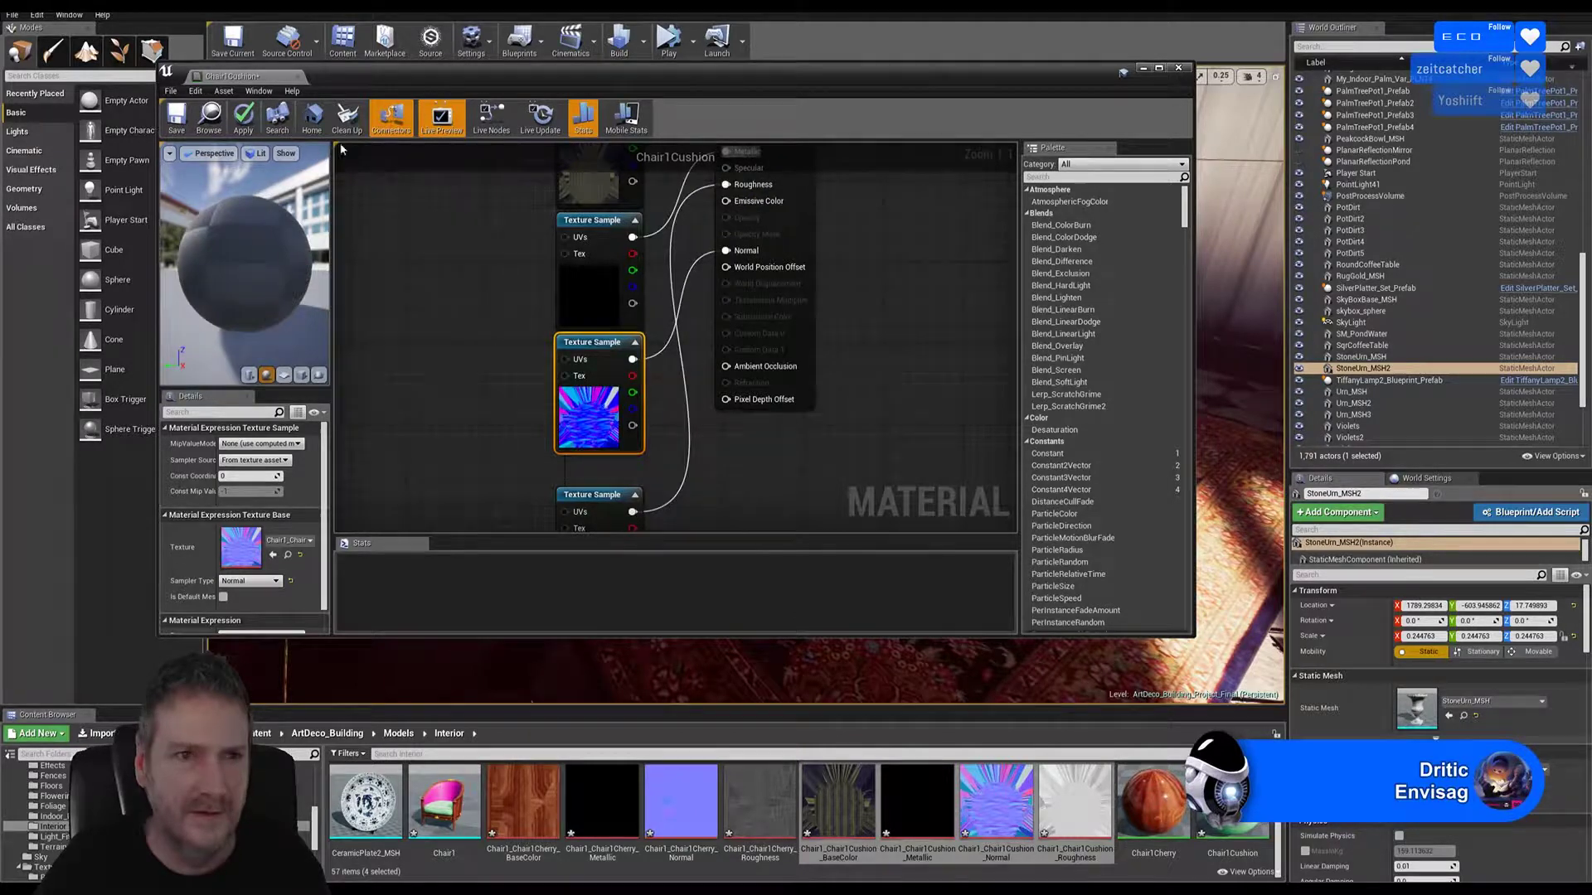
{"action": "left_click", "coordinate": [175, 125]}
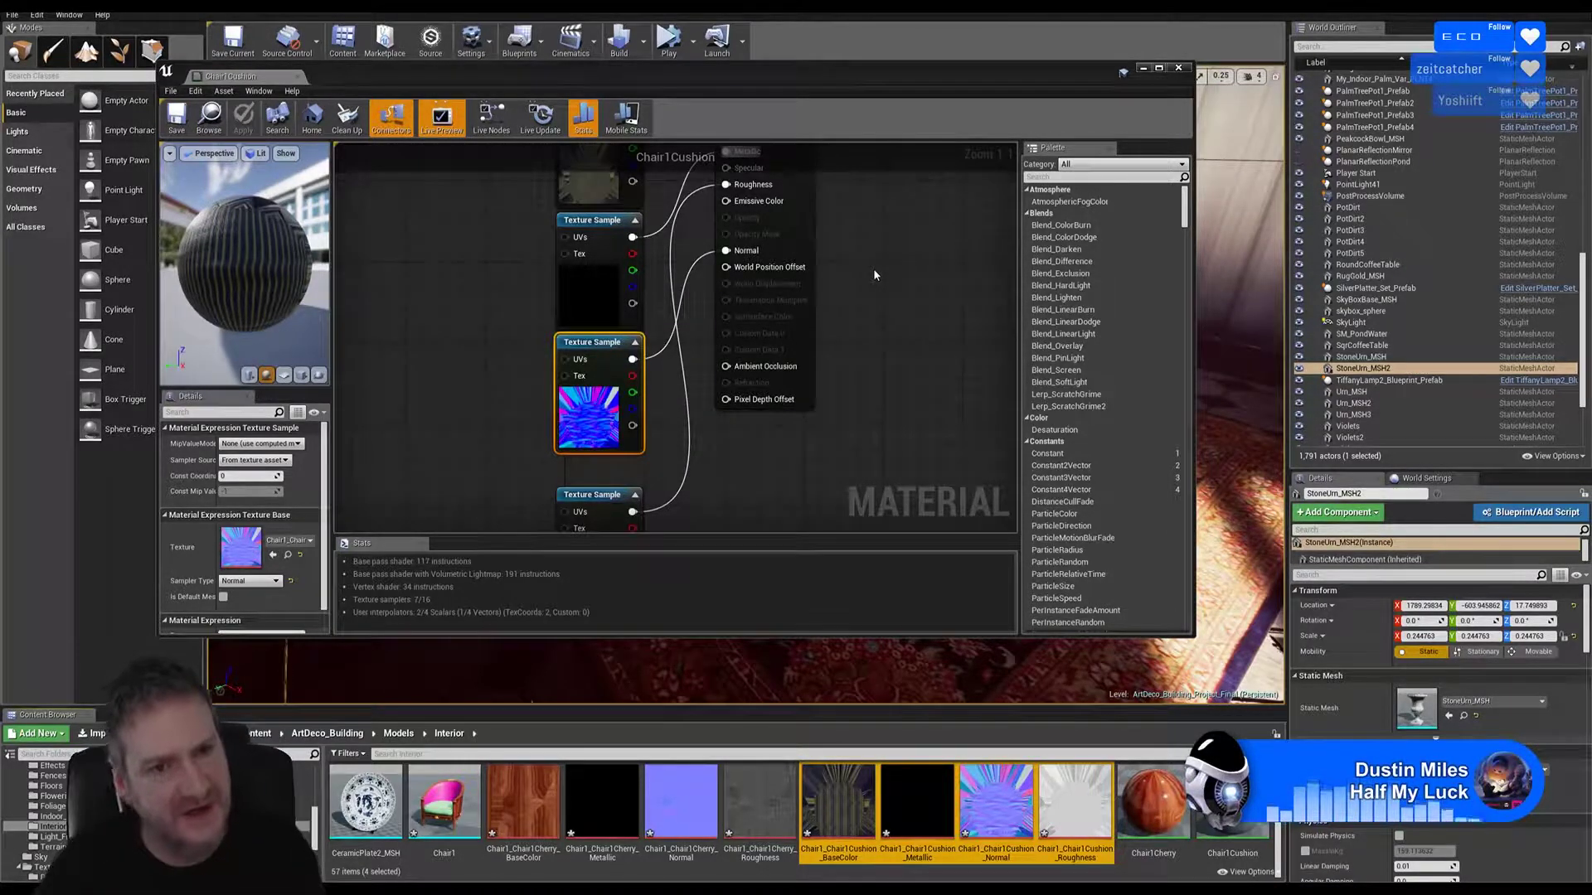
{"action": "left_click", "coordinate": [1178, 67]}
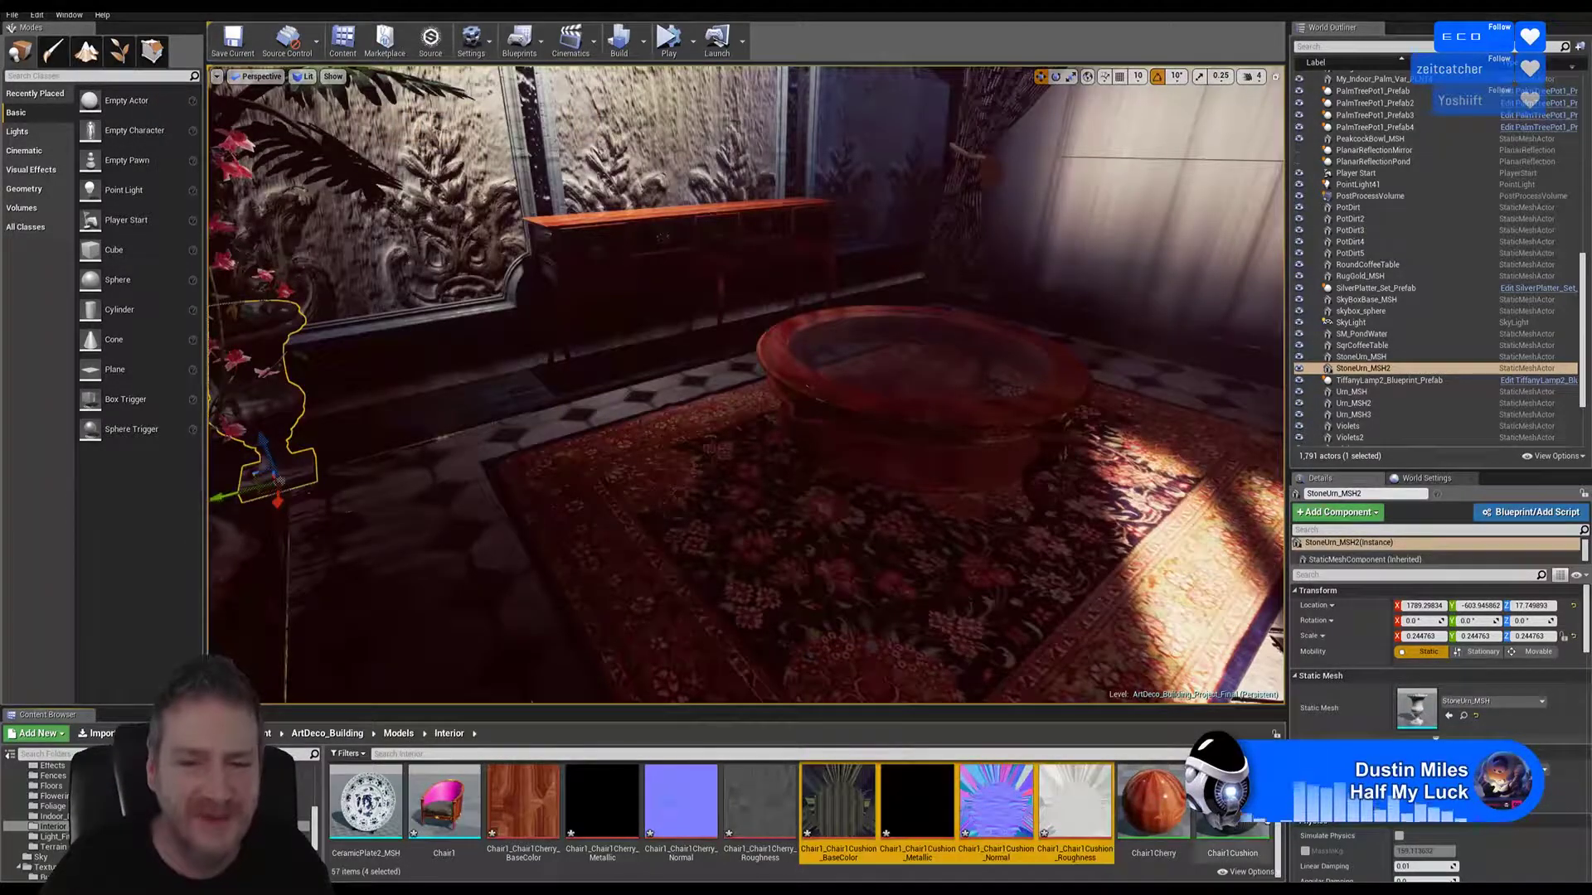
Step: Open the Chair1Fabric material and import the Chair1Fabric BaseColor, Metallic, Normal and Roughness textures
{"action": "scroll", "coordinate": [1062, 809], "scroll_direction": "down", "scroll_amount": 2}
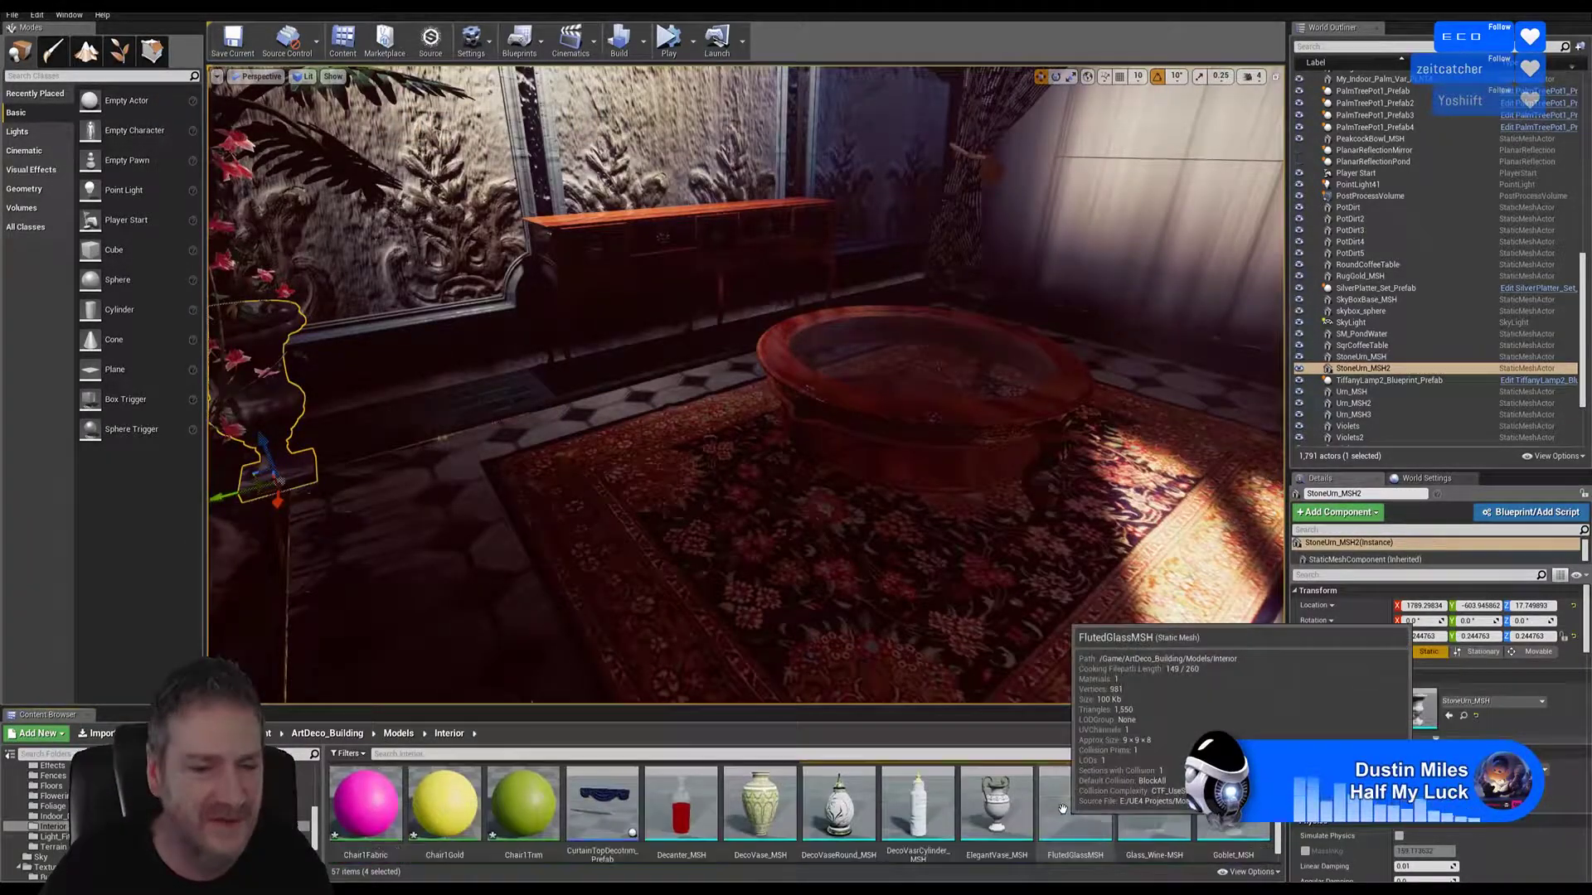
{"action": "left_click", "coordinate": [347, 799]}
{"action": "double_click", "coordinate": [347, 799]}
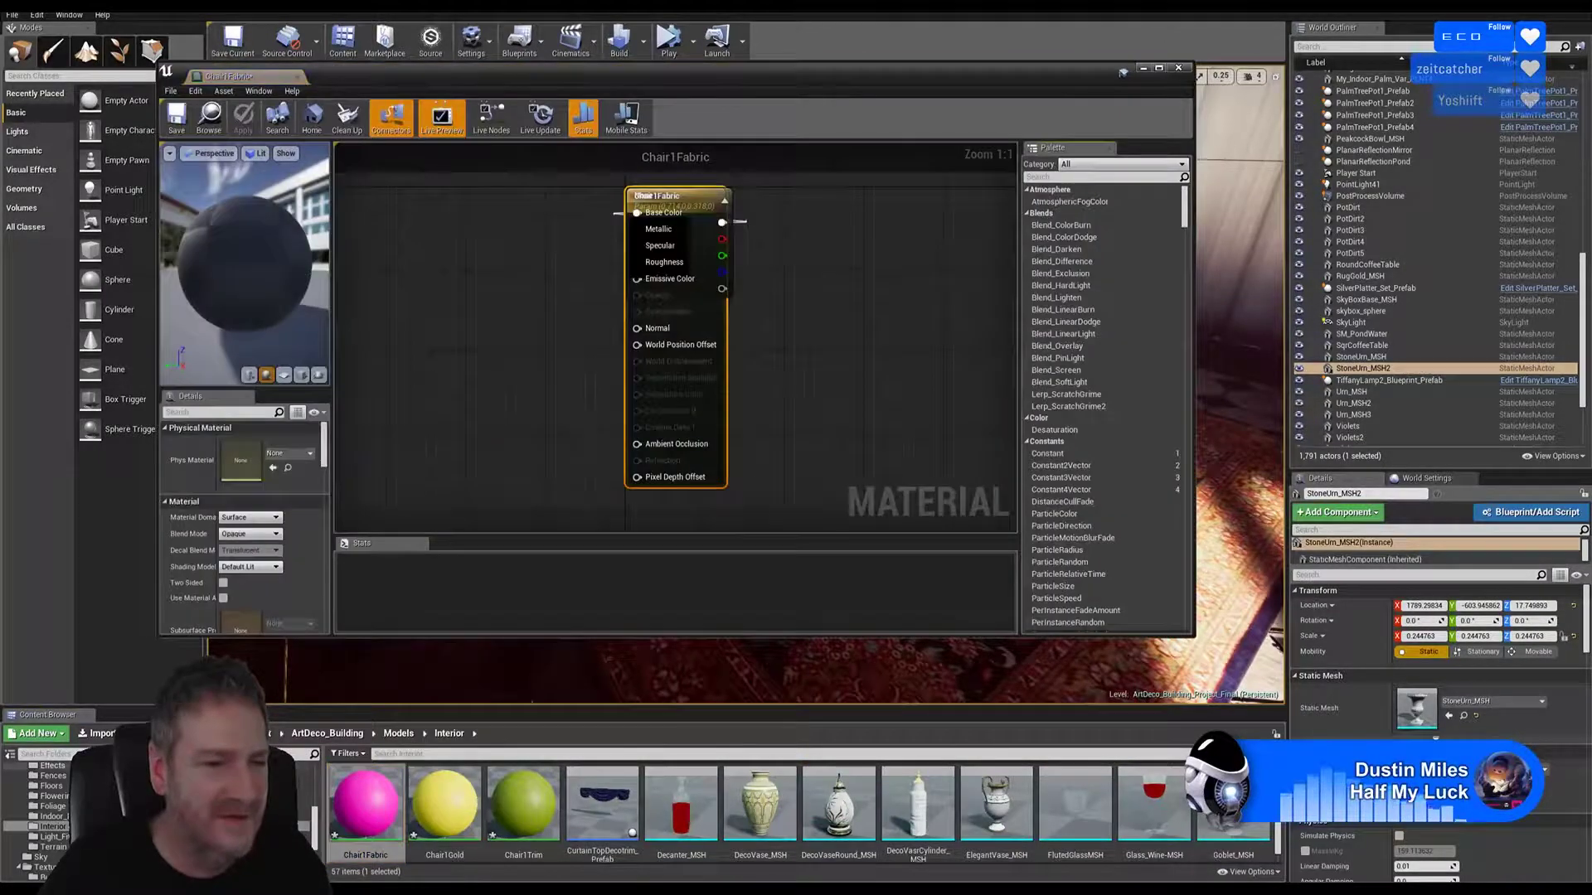
{"action": "left_click", "coordinate": [100, 734]}
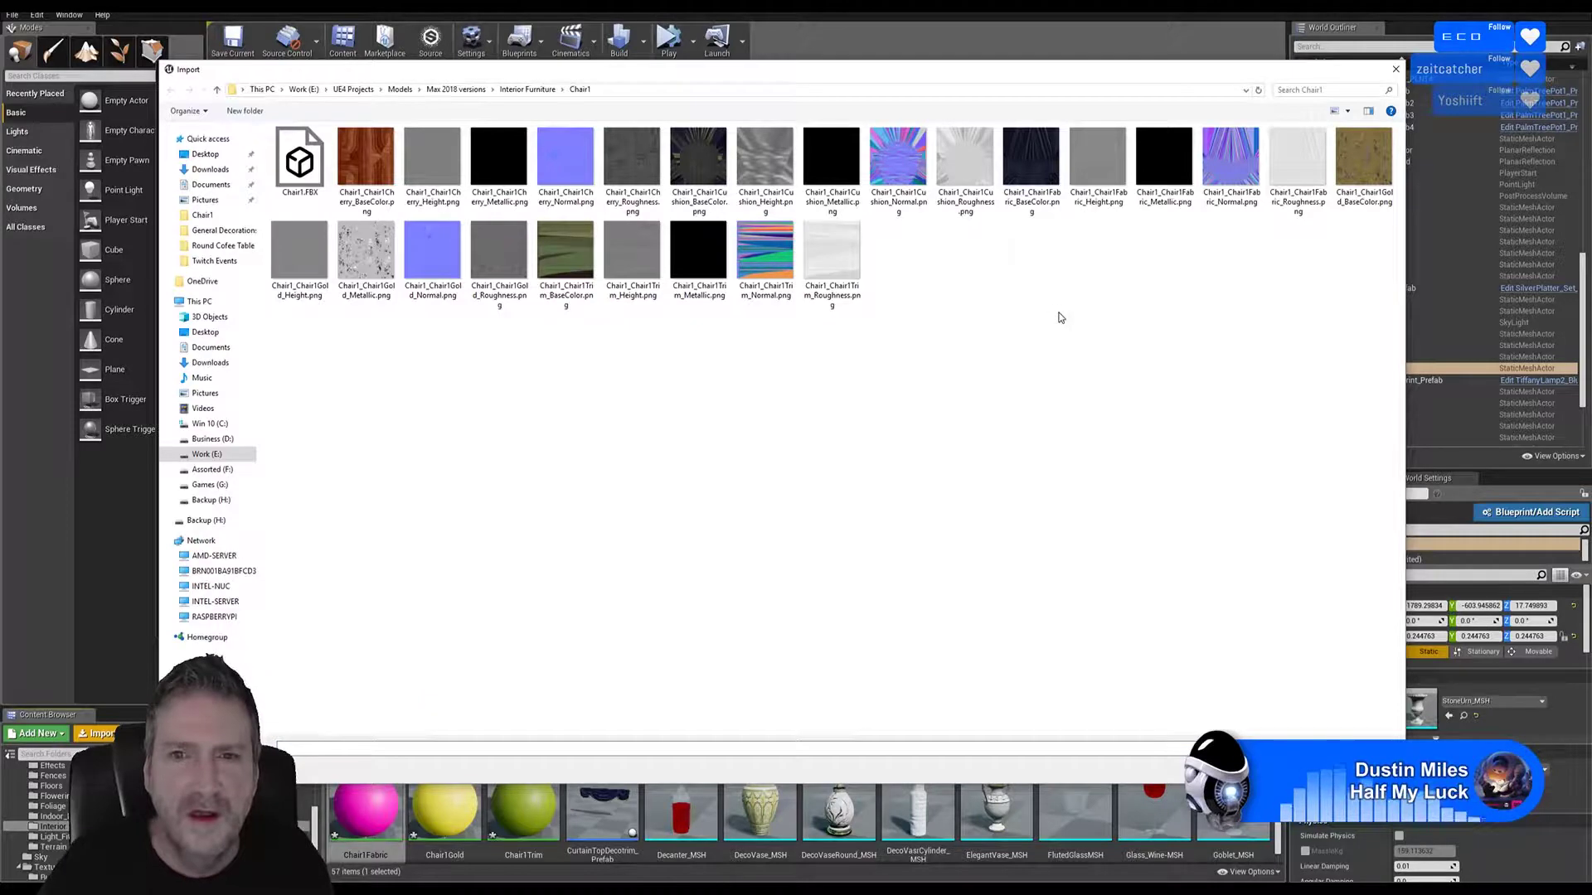
{"action": "left_click", "coordinate": [1037, 209]}
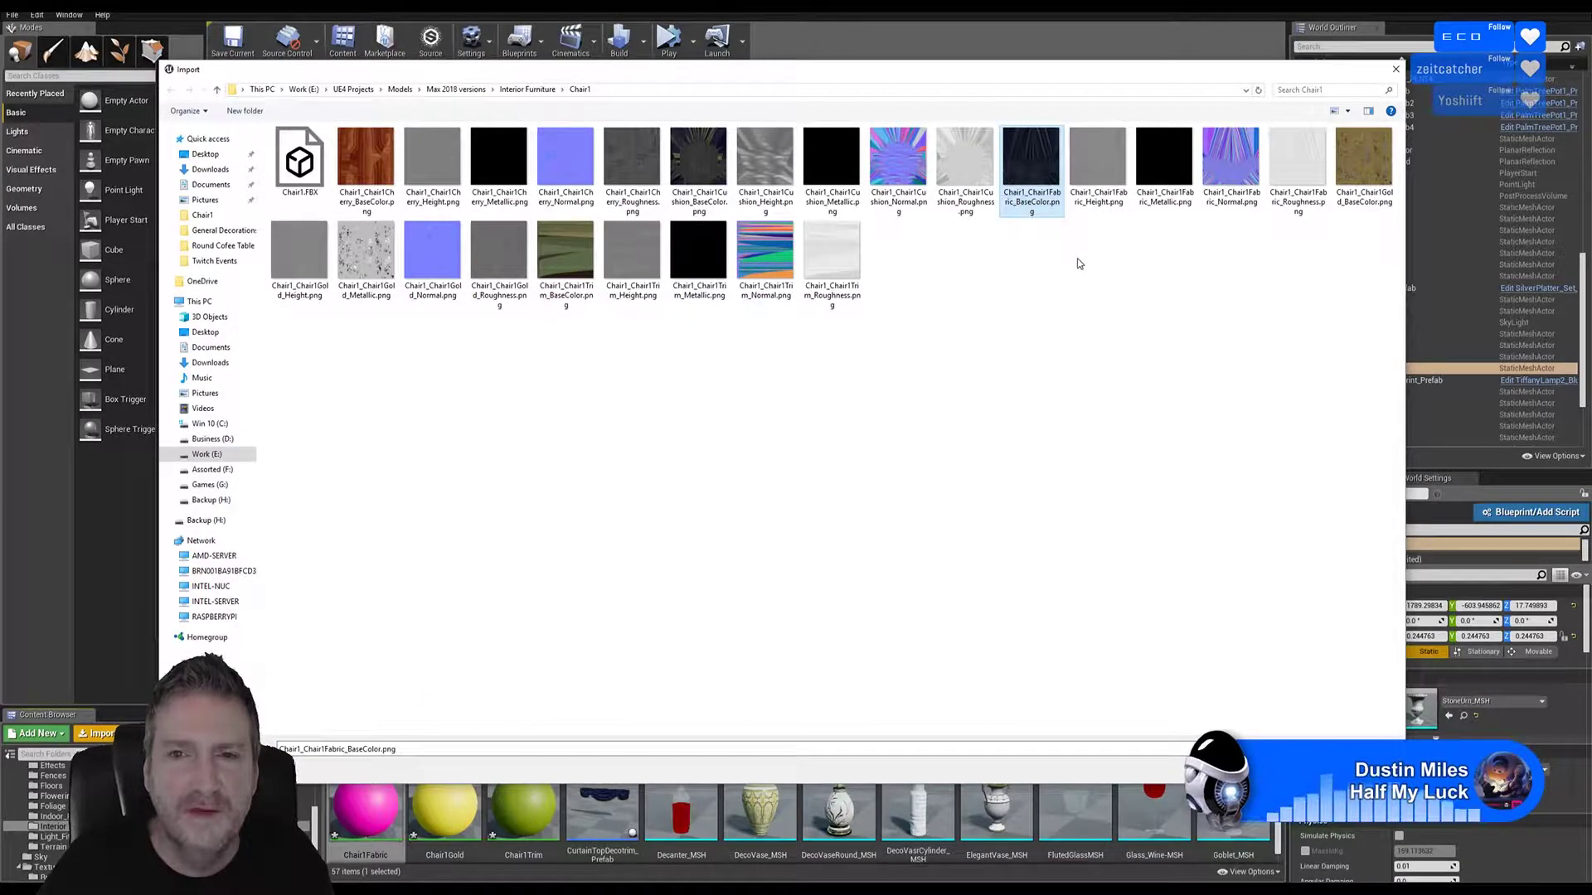
{"action": "left_click", "coordinate": [1165, 184], "text": "ctrl"}
{"action": "left_click", "coordinate": [1245, 184], "text": "ctrl"}
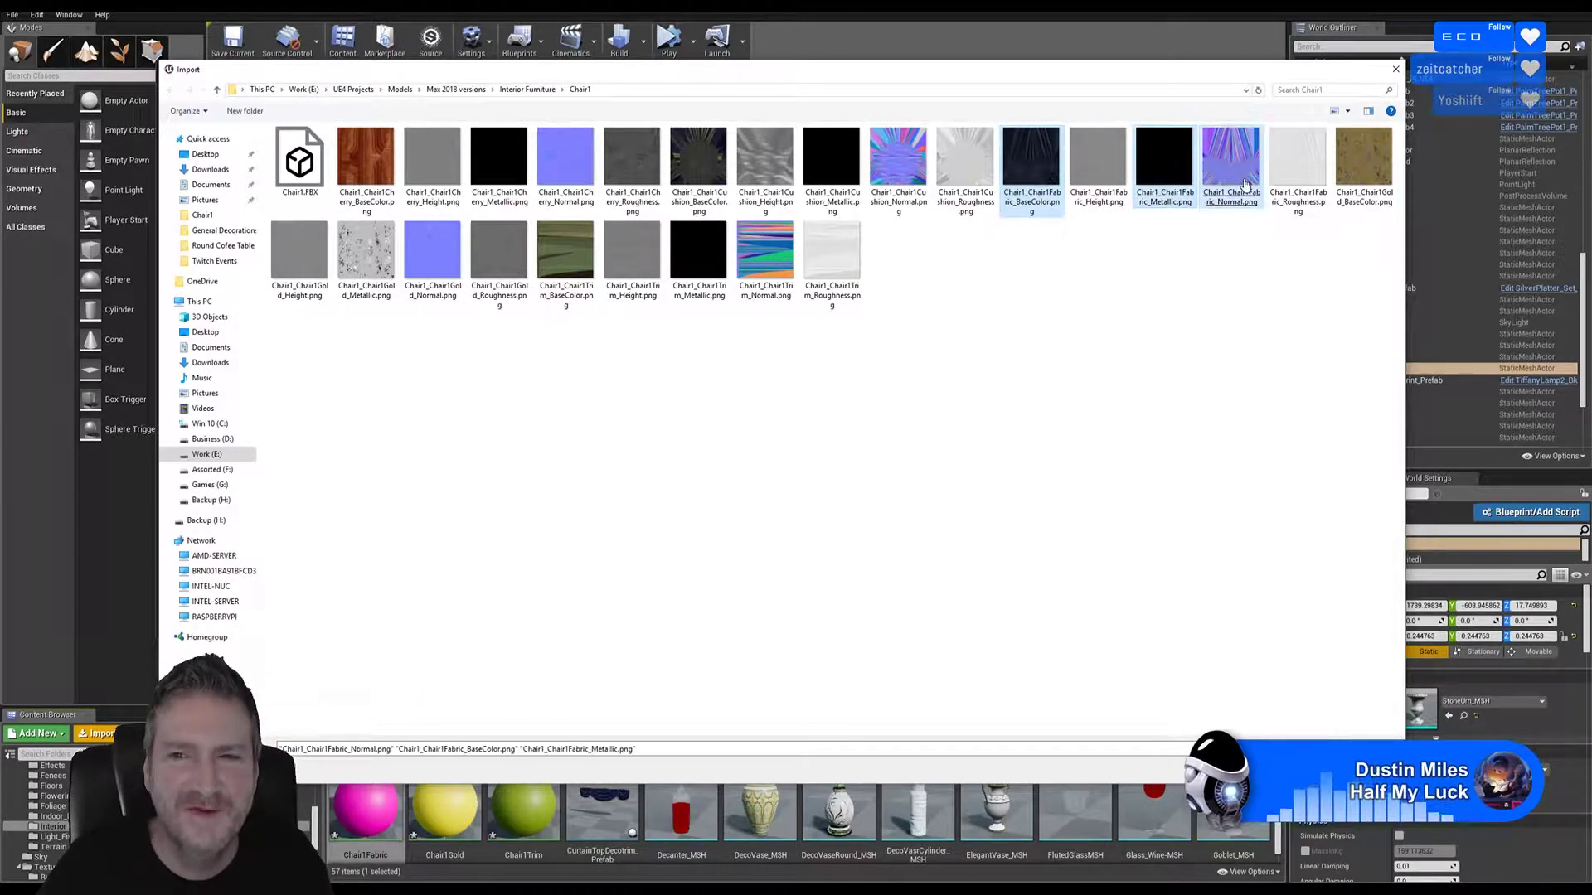
{"action": "left_click", "coordinate": [1299, 207], "text": "ctrl"}
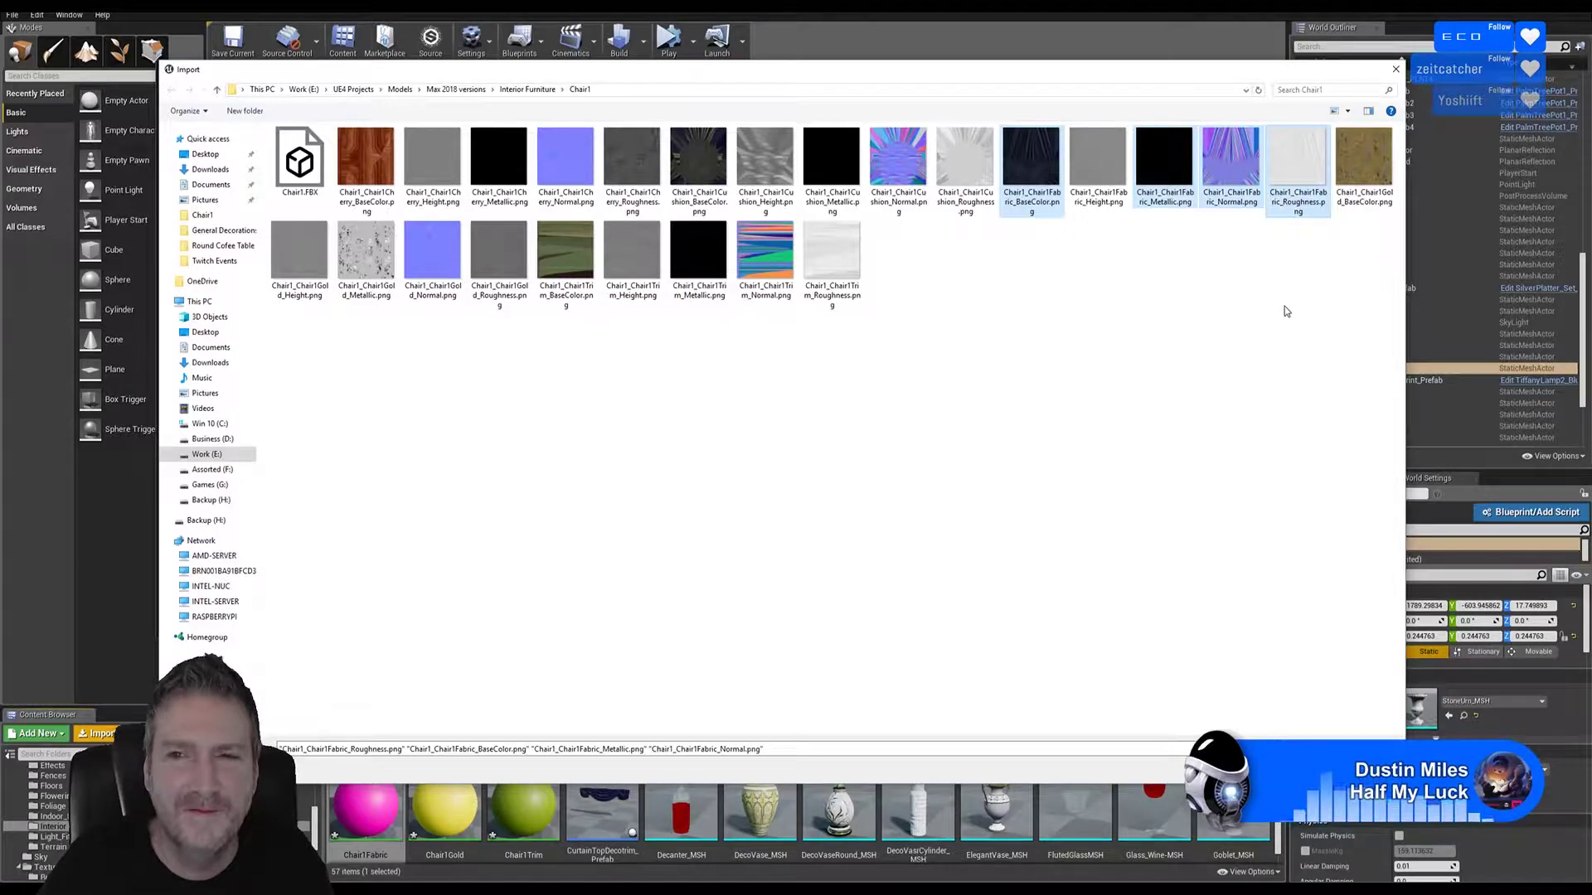
{"action": "key", "text": "Return"}
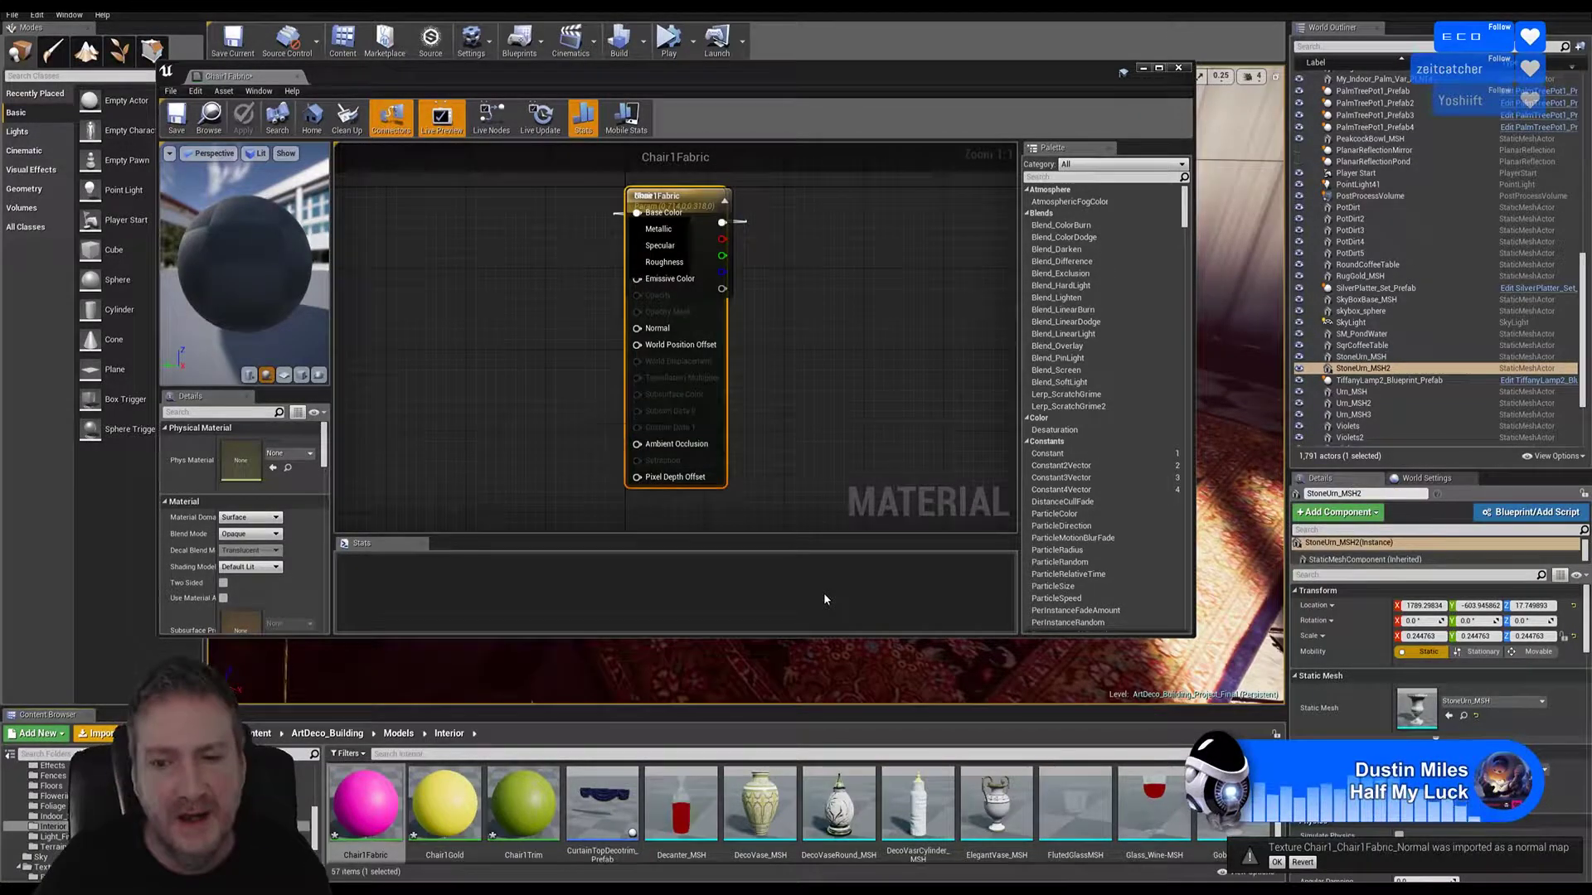
Step: Replace the default colour parameter node in the Chair1Fabric graph with the four imported fabric textures, moving the result node aside
{"action": "left_click_drag", "start_coordinate": [663, 207], "coordinate": [862, 207]}
{"action": "left_click", "coordinate": [686, 203]}
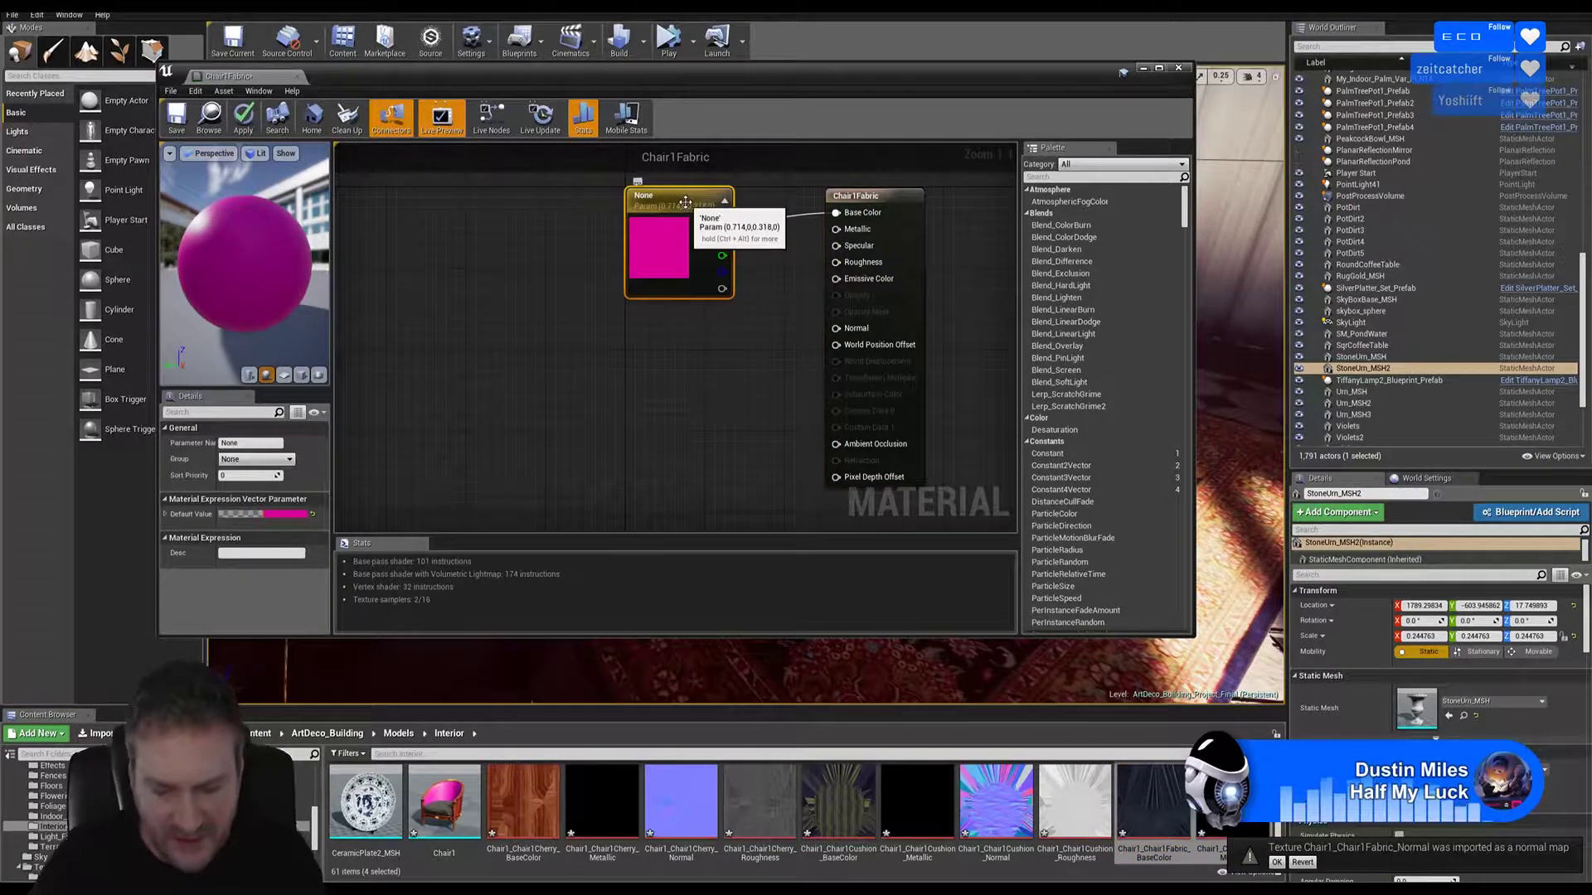
{"action": "key", "text": "Delete"}
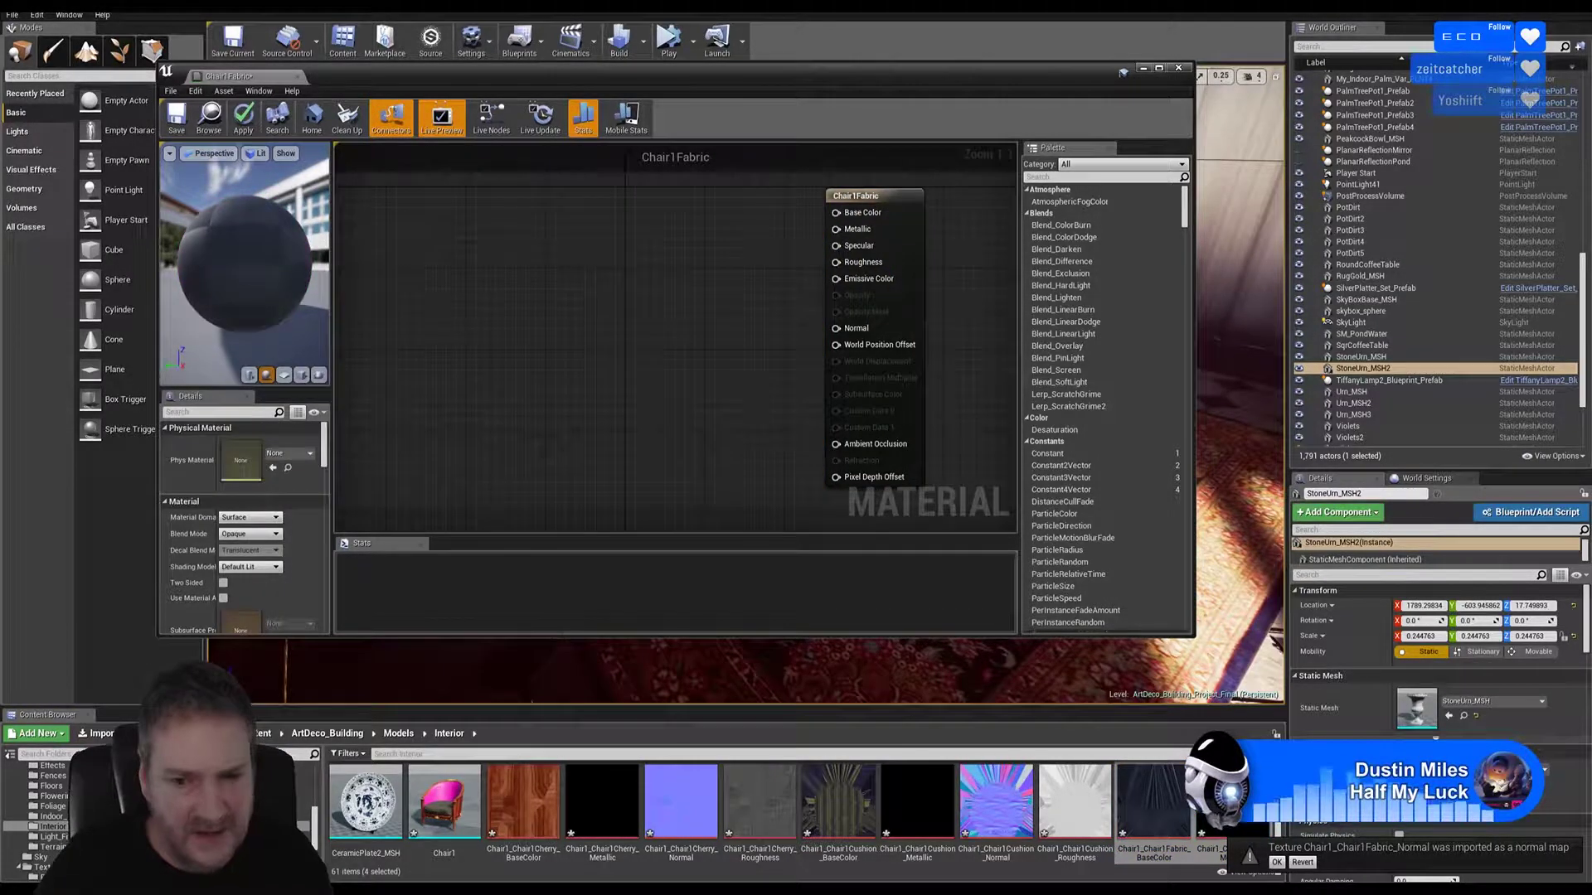
{"action": "left_click_drag", "start_coordinate": [1154, 800], "coordinate": [687, 186]}
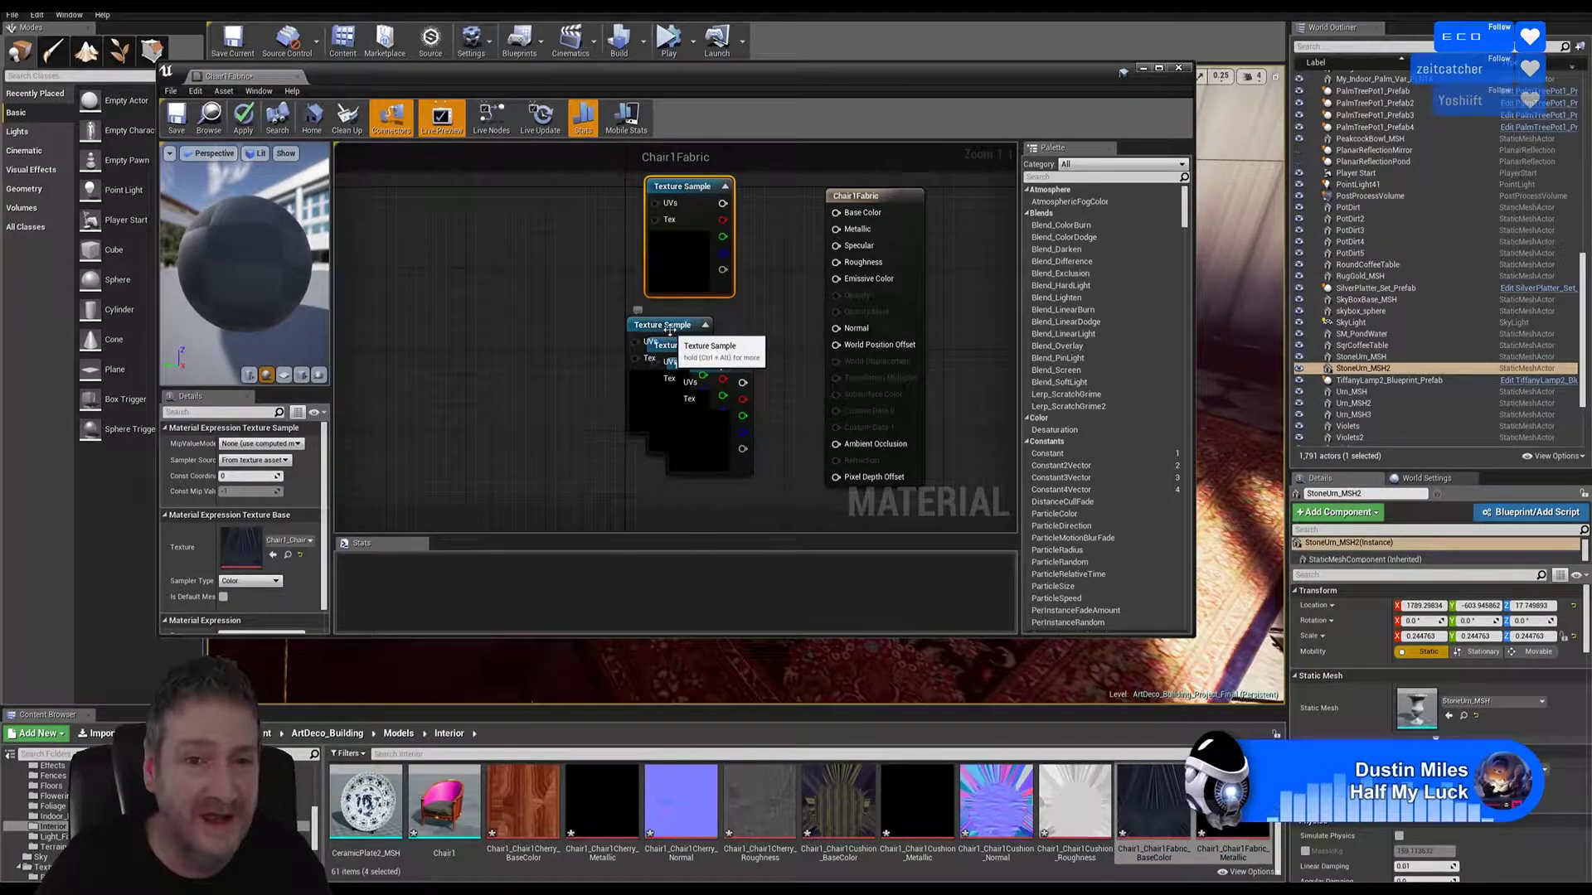
Step: Arrange the fabric texture samples in a column beside the result node, ordered Base Color, Metallic, Normal, Roughness
{"action": "left_click_drag", "start_coordinate": [704, 323], "coordinate": [724, 307]}
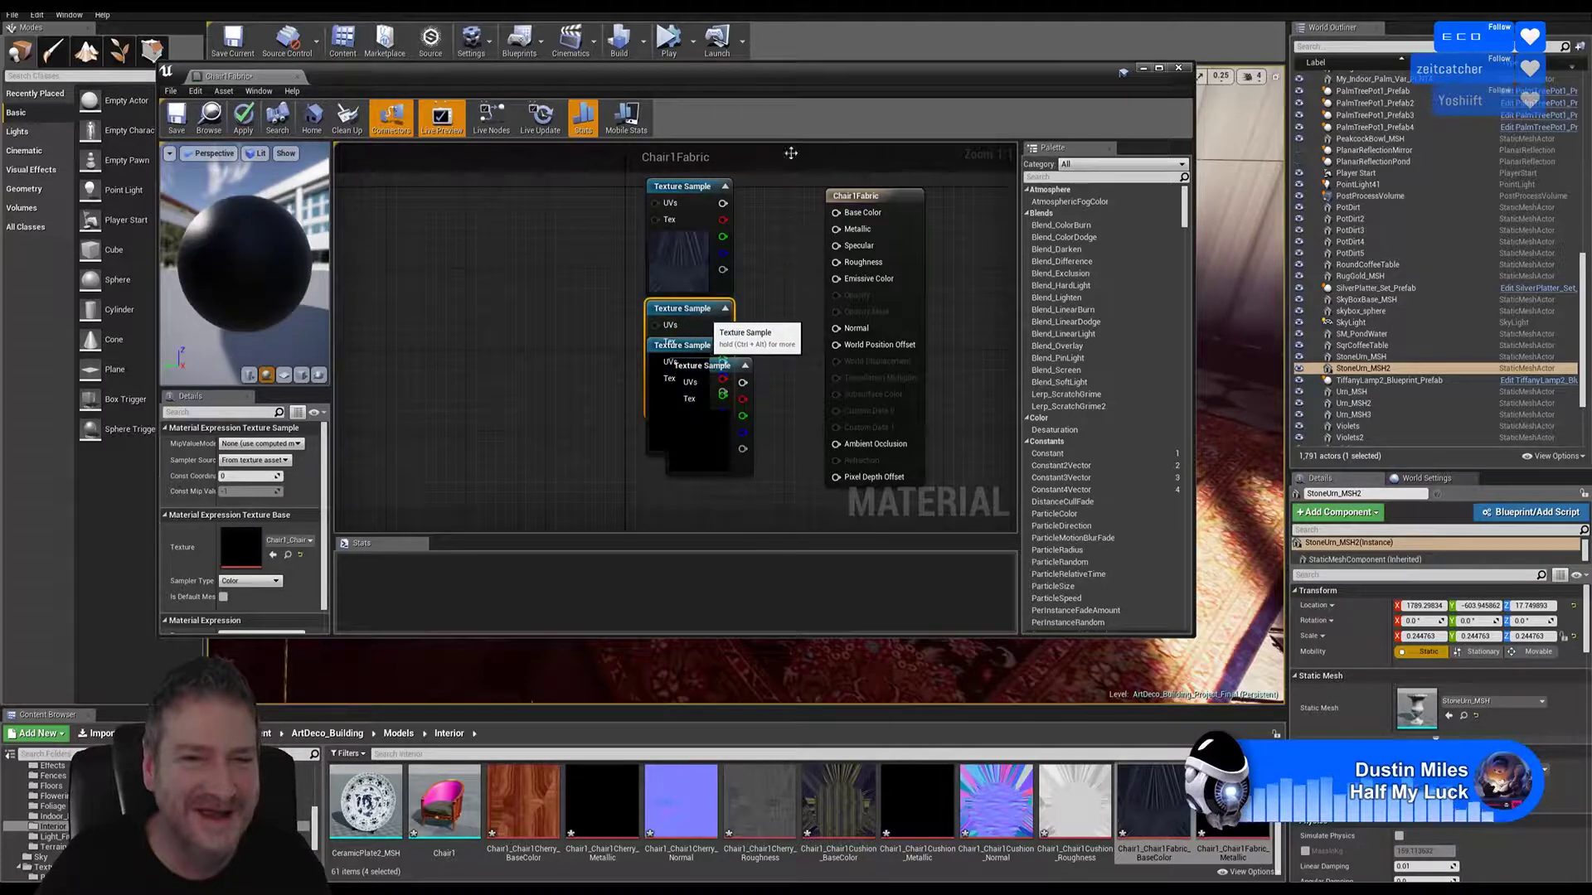
{"action": "right_click", "coordinate": [763, 313]}
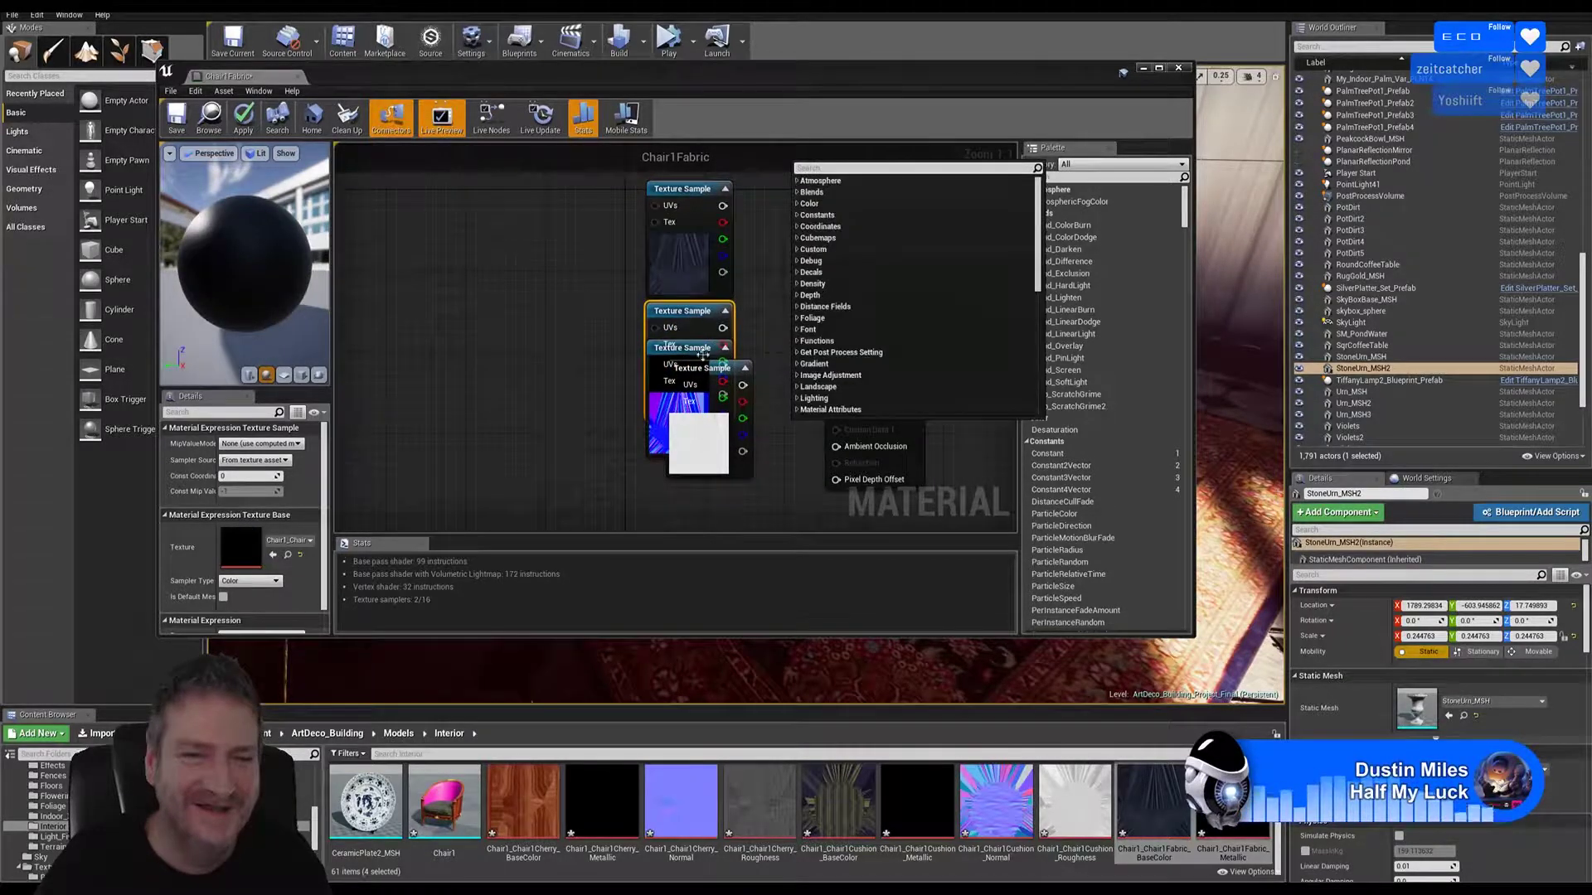
{"action": "left_click", "coordinate": [625, 326]}
{"action": "left_click_drag", "start_coordinate": [707, 370], "coordinate": [704, 529]}
{"action": "left_click_drag", "start_coordinate": [696, 344], "coordinate": [696, 429]}
{"action": "right_click_drag", "start_coordinate": [802, 477], "coordinate": [806, 371]}
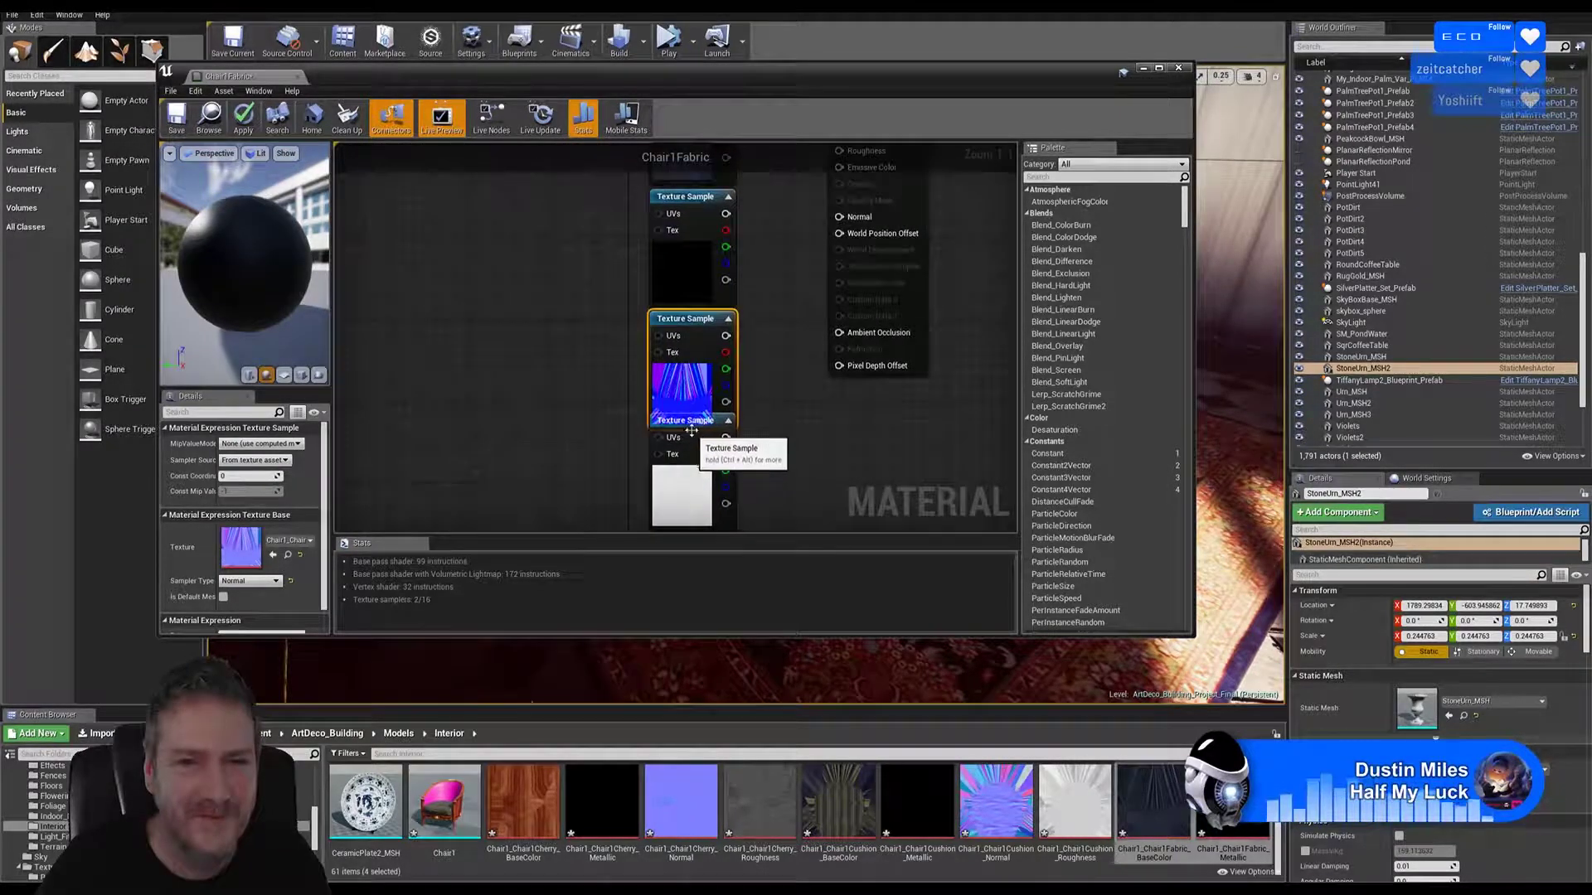
{"action": "left_click_drag", "start_coordinate": [695, 428], "coordinate": [694, 467]}
{"action": "right_click_drag", "start_coordinate": [759, 364], "coordinate": [760, 429]}
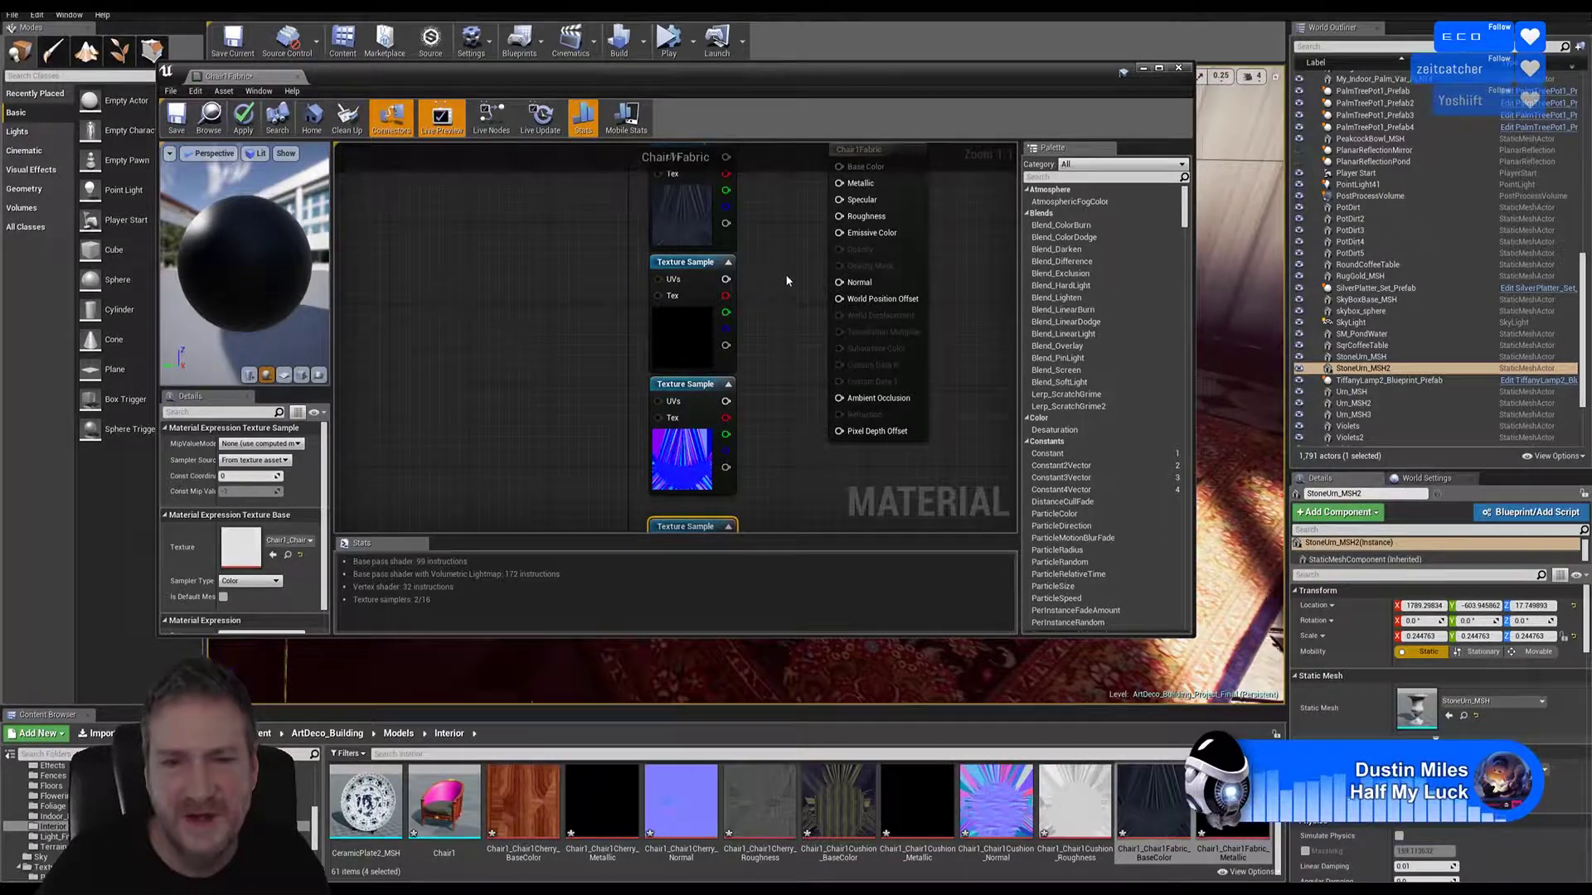
Step: Connect the fabric texture samples to Base Color, Metallic, Normal and Roughness, and save and close the Chair1Fabric material
{"action": "right_click_drag", "start_coordinate": [784, 273], "coordinate": [746, 353]}
{"action": "left_click_drag", "start_coordinate": [688, 237], "coordinate": [801, 247]}
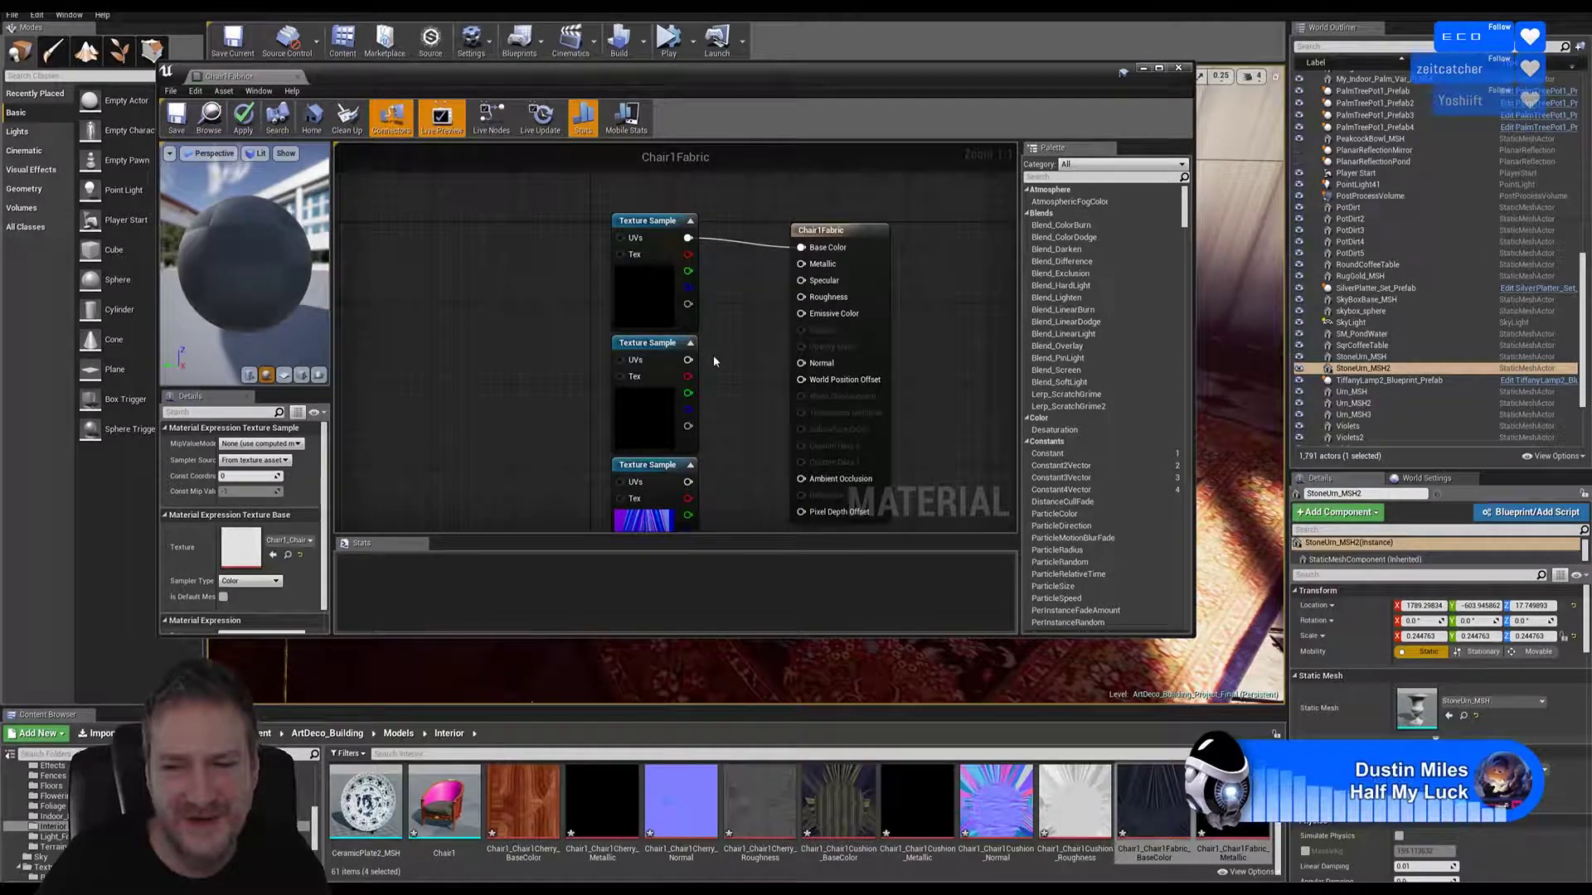
{"action": "left_click_drag", "start_coordinate": [688, 360], "coordinate": [800, 264]}
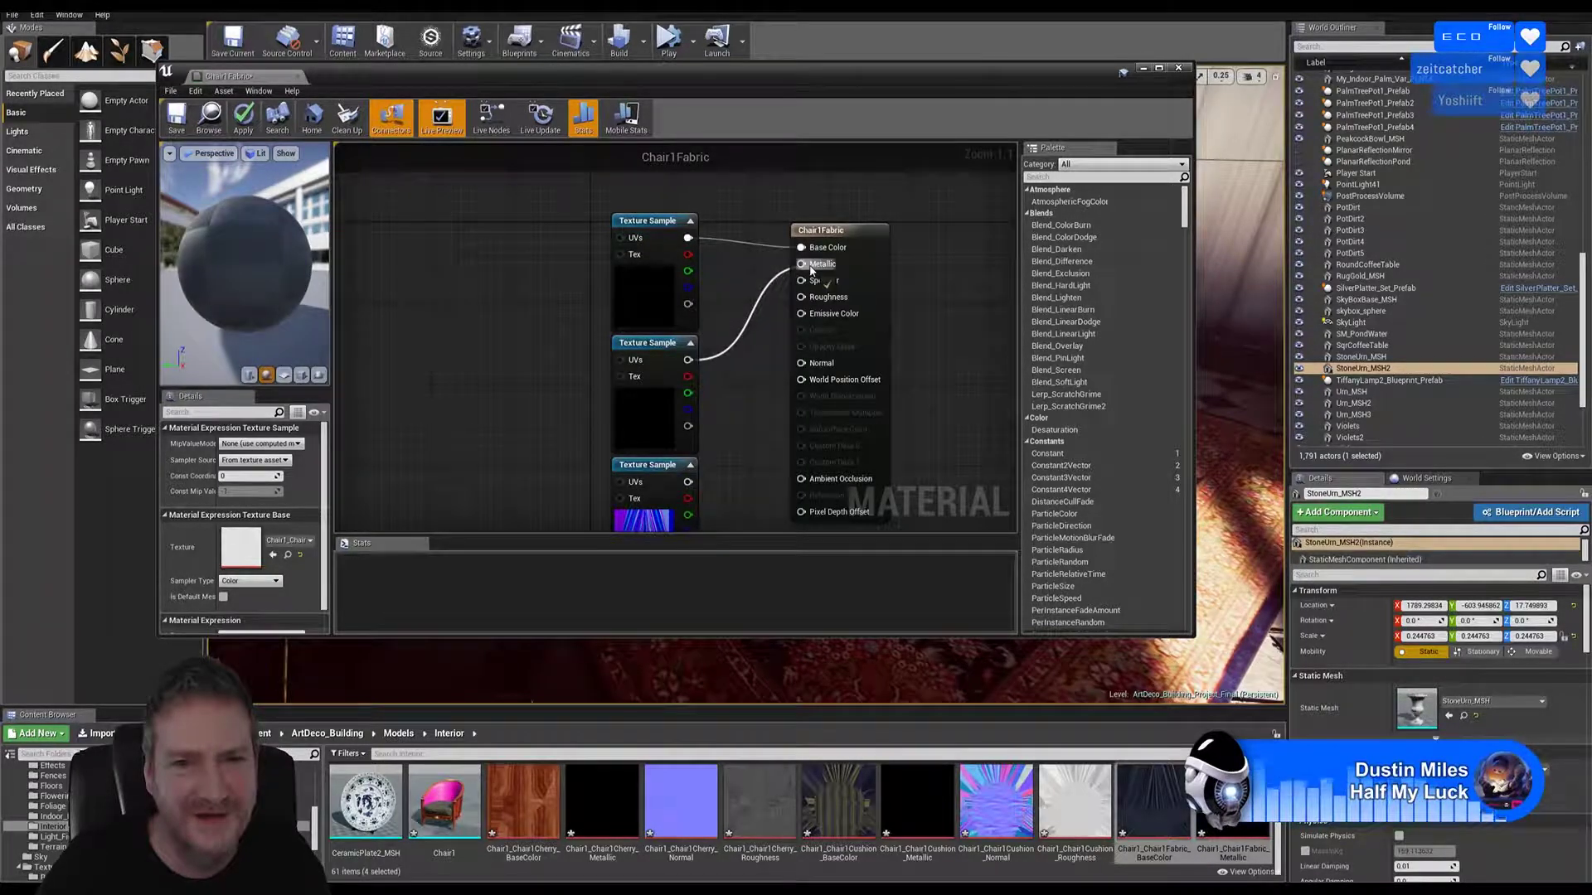
{"action": "left_click_drag", "start_coordinate": [688, 481], "coordinate": [803, 365]}
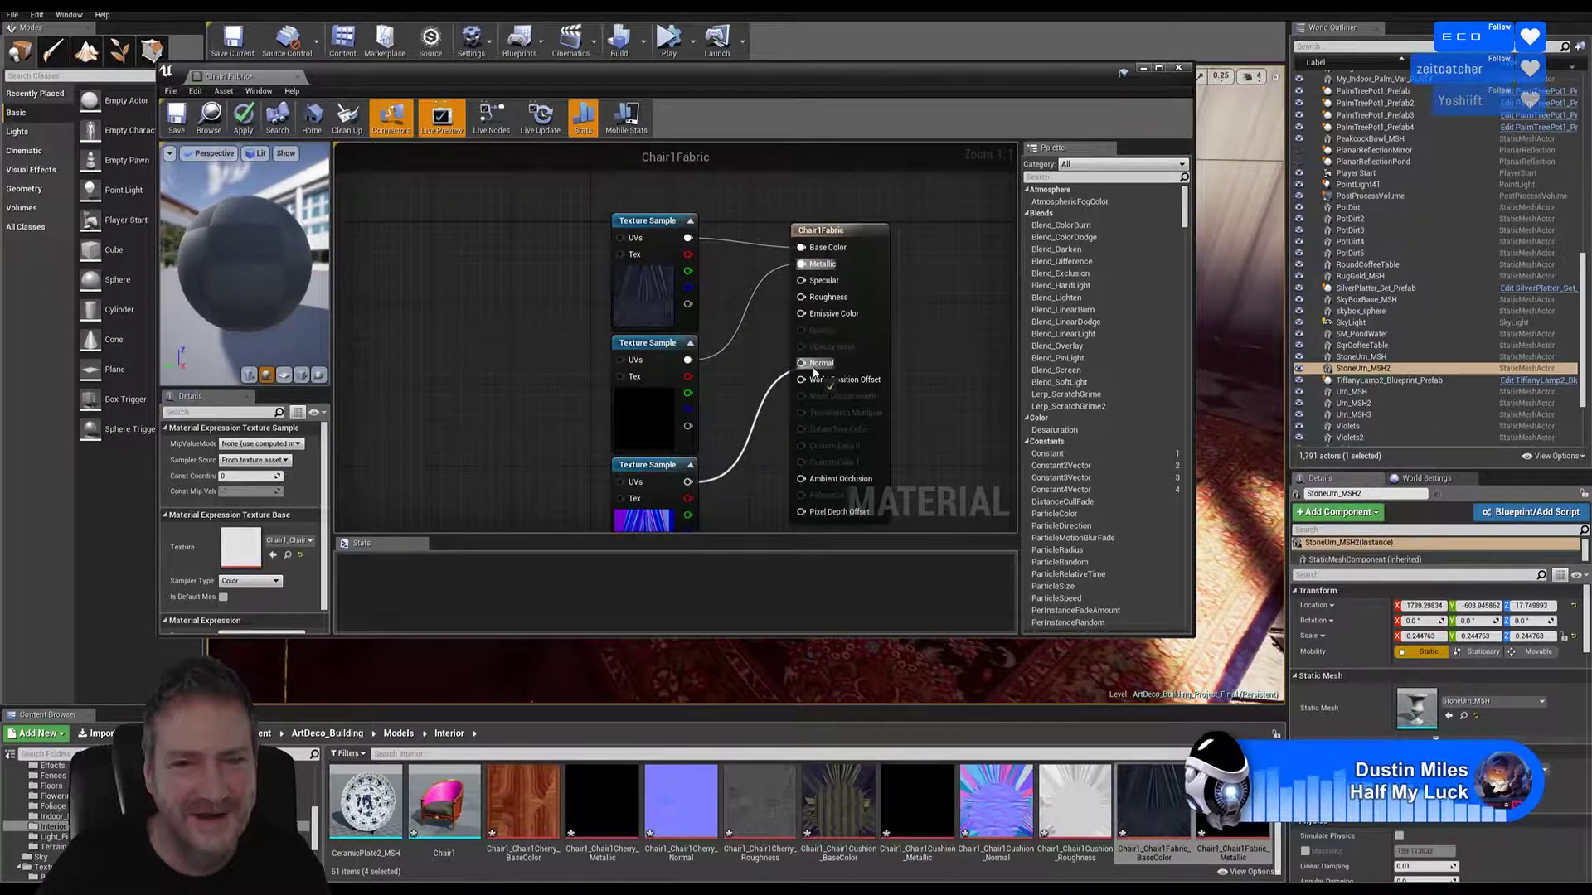
{"action": "right_click_drag", "start_coordinate": [918, 434], "coordinate": [873, 332]}
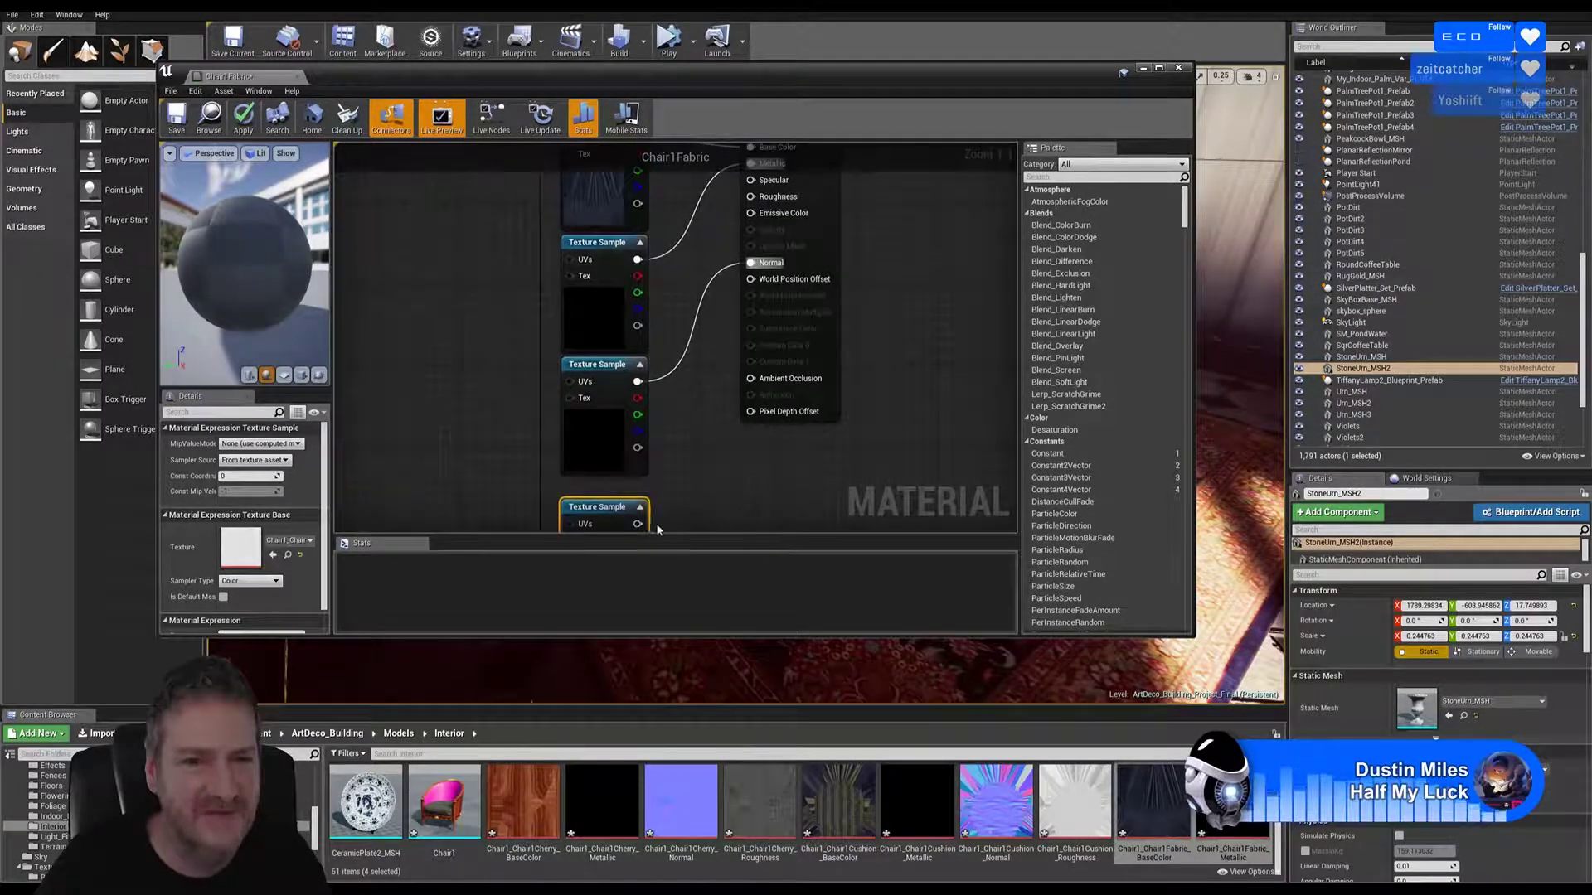
{"action": "left_click_drag", "start_coordinate": [638, 524], "coordinate": [756, 193]}
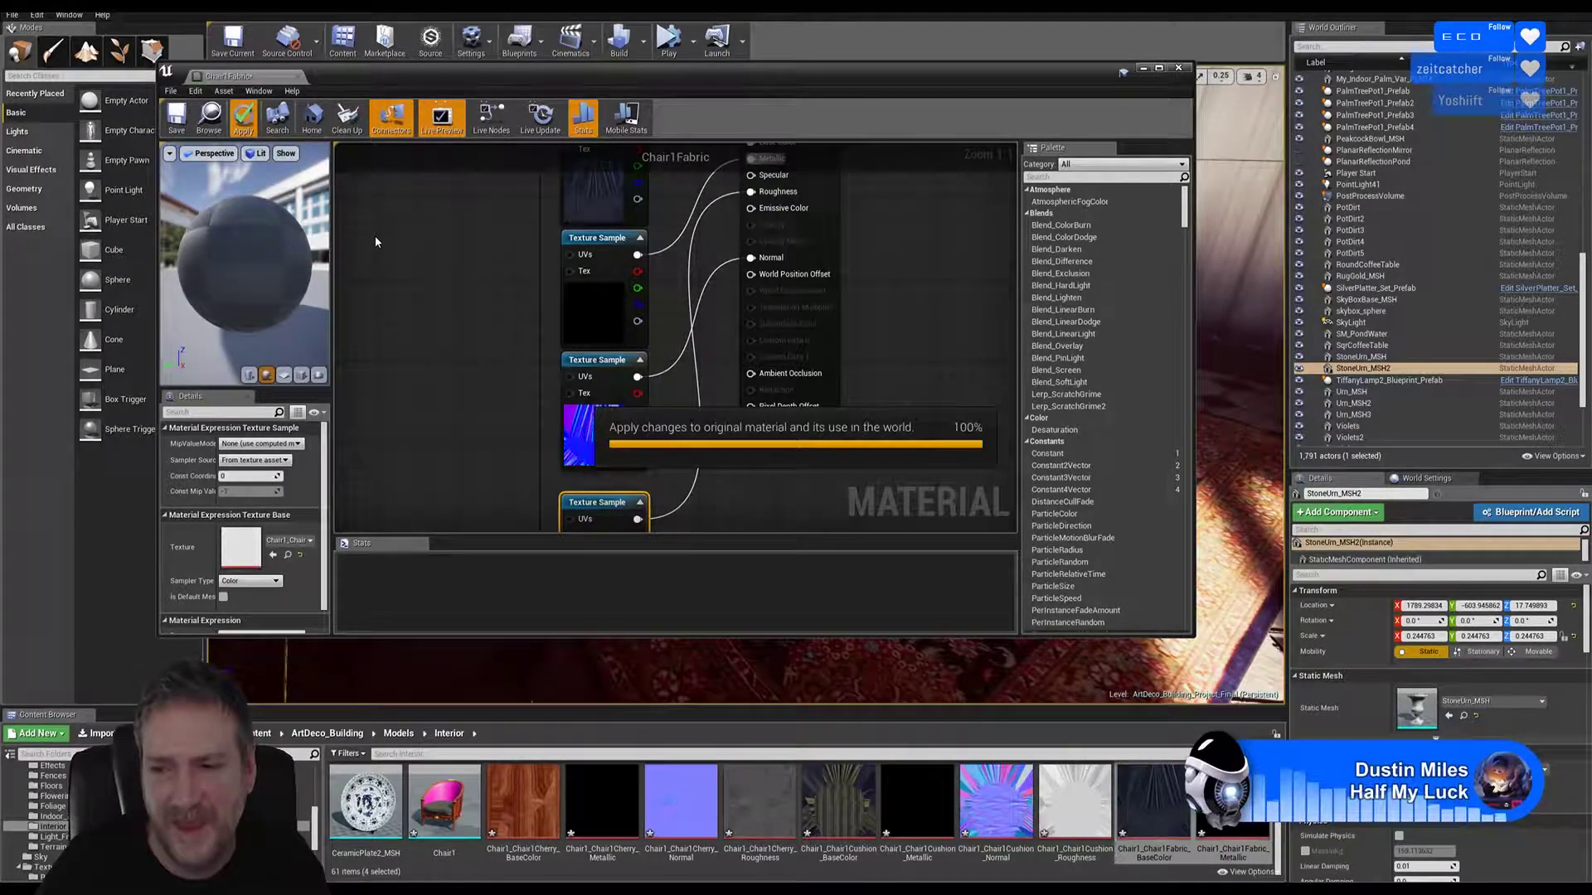
{"action": "left_click", "coordinate": [179, 120]}
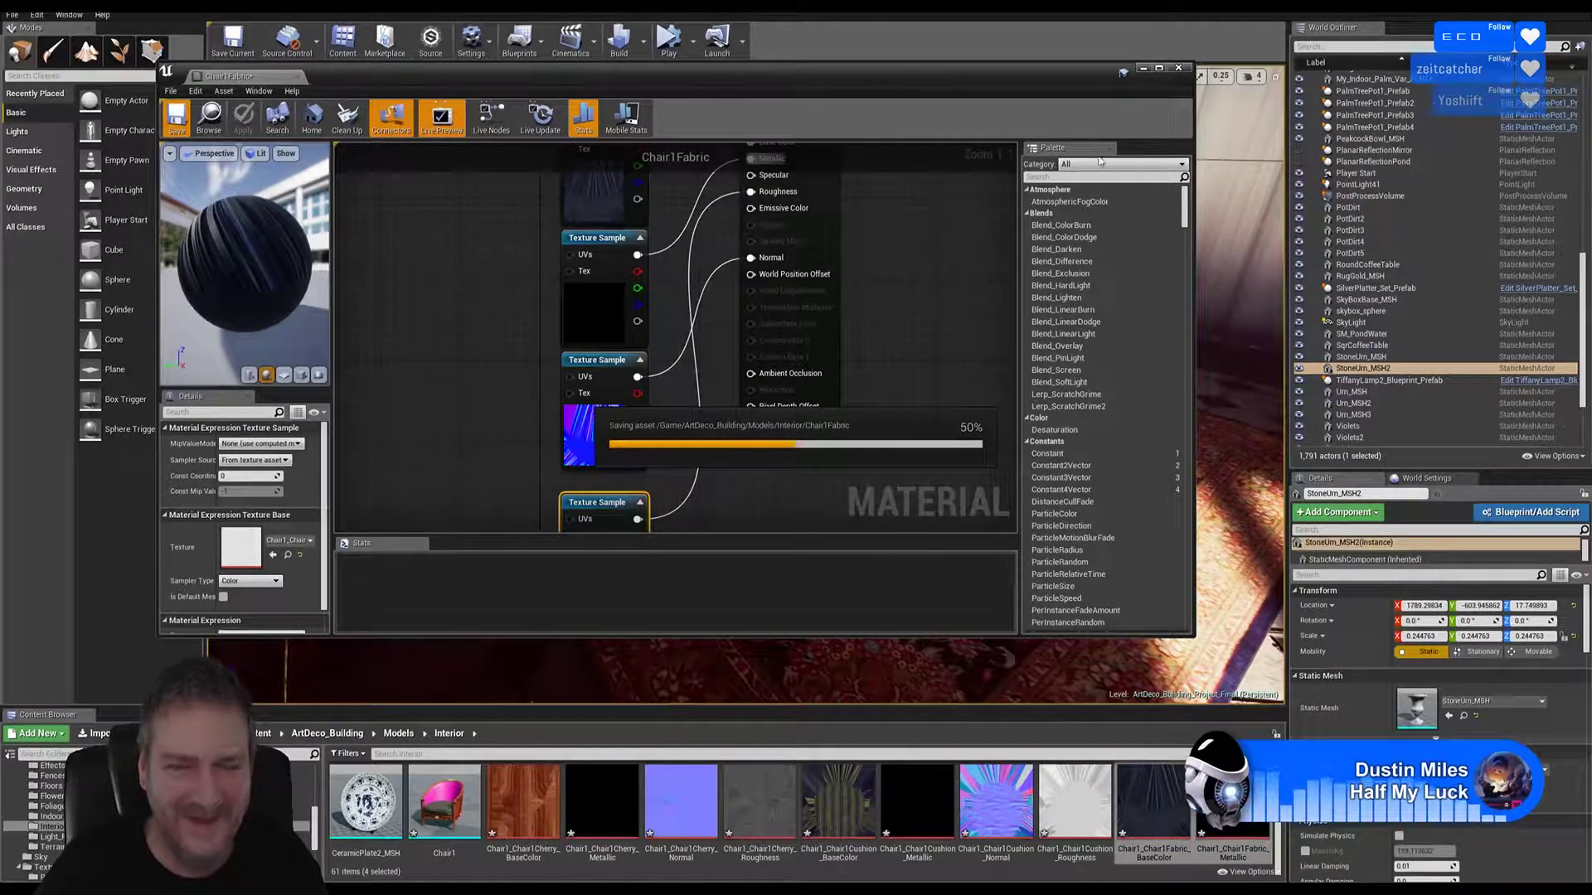
{"action": "left_click", "coordinate": [1179, 70]}
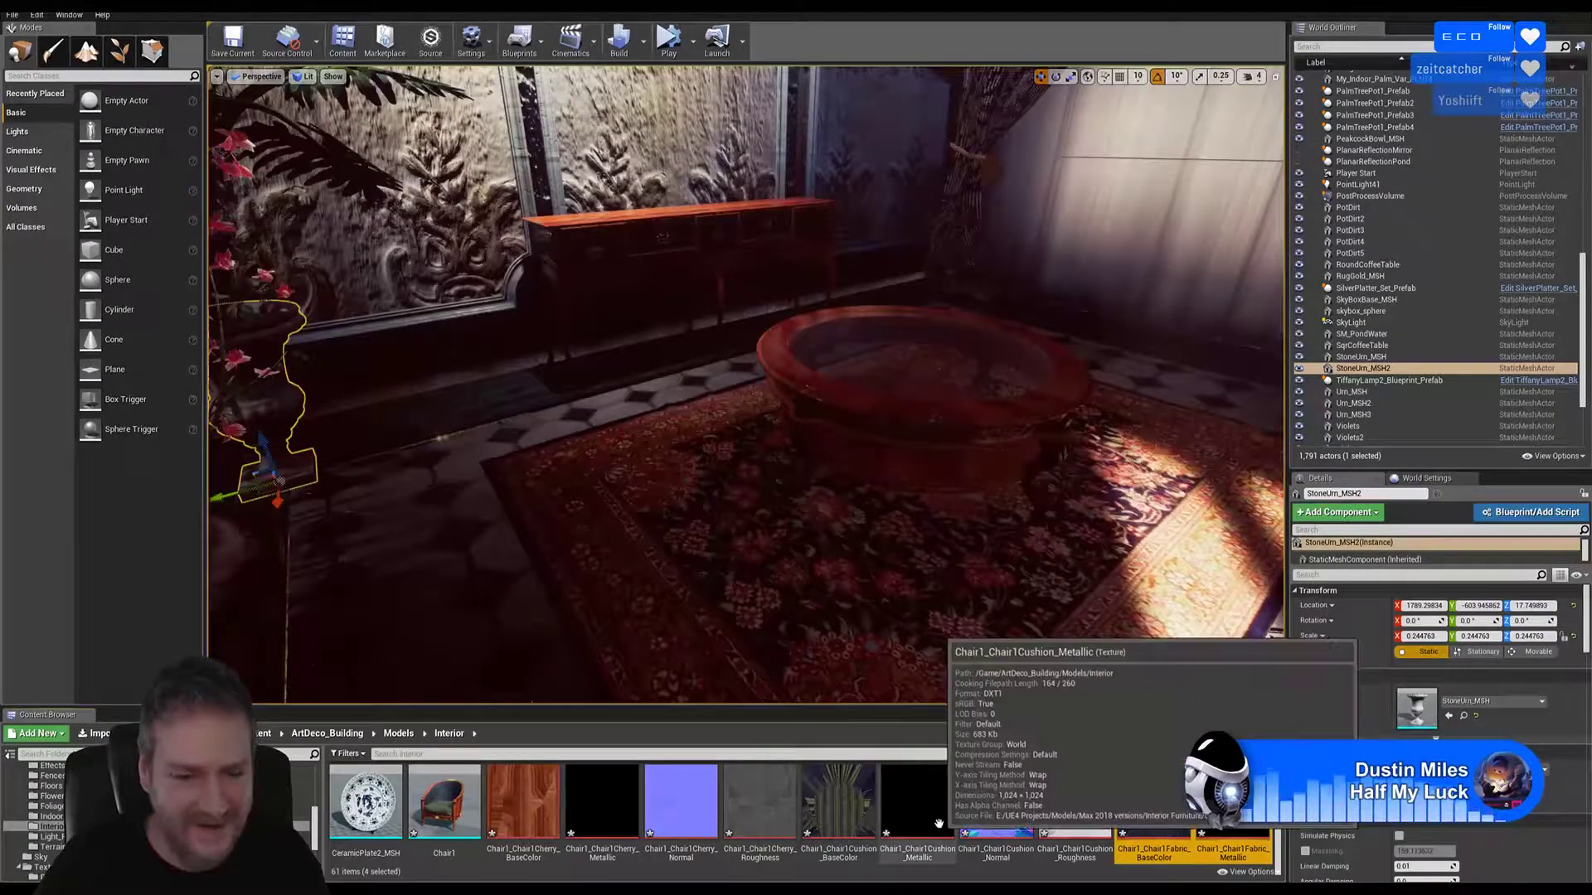
Step: Open the Chair1Gold material and import the Chair1Gold BaseColor, Metallic, Normal and Roughness textures
{"action": "scroll", "coordinate": [943, 823], "scroll_direction": "down", "scroll_amount": 1}
{"action": "scroll", "coordinate": [943, 824], "scroll_direction": "down", "scroll_amount": 1}
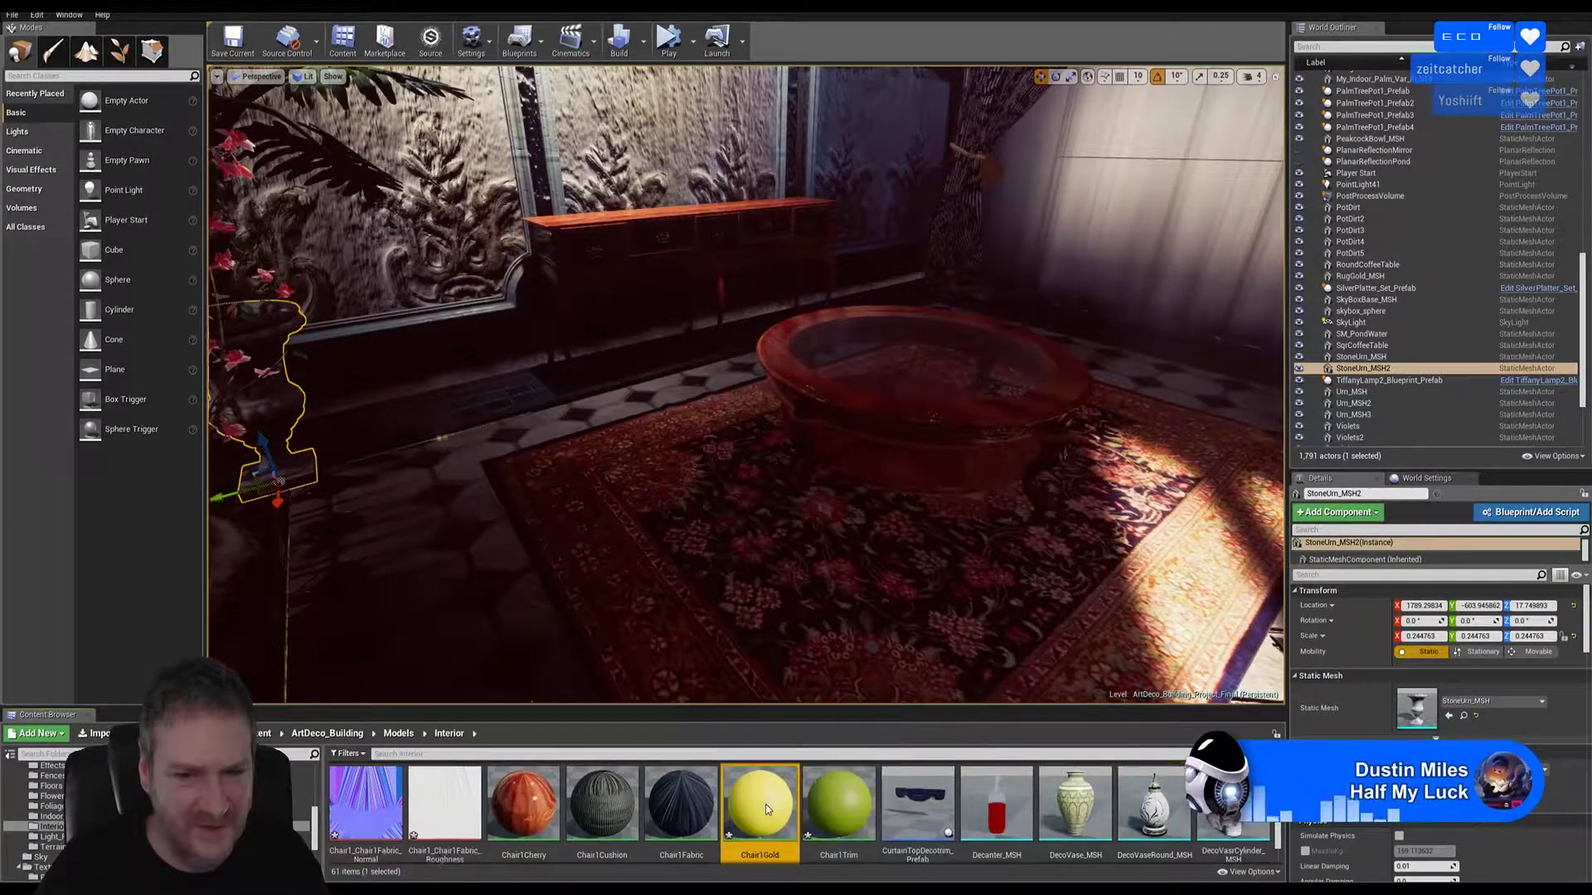
{"action": "double_click", "coordinate": [755, 793]}
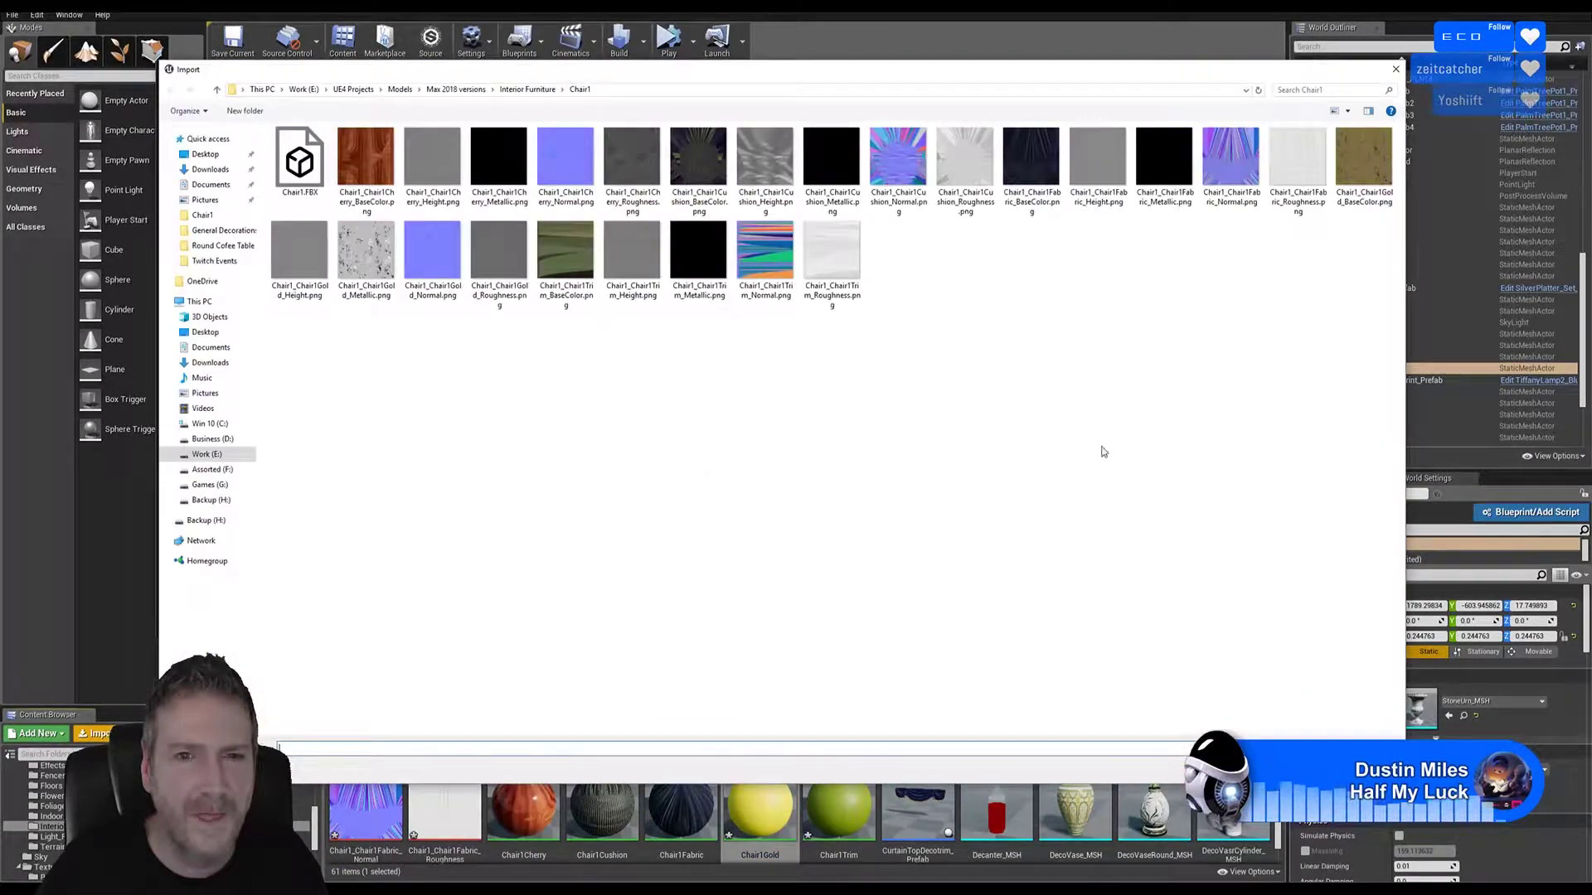
{"action": "left_click", "coordinate": [1358, 189]}
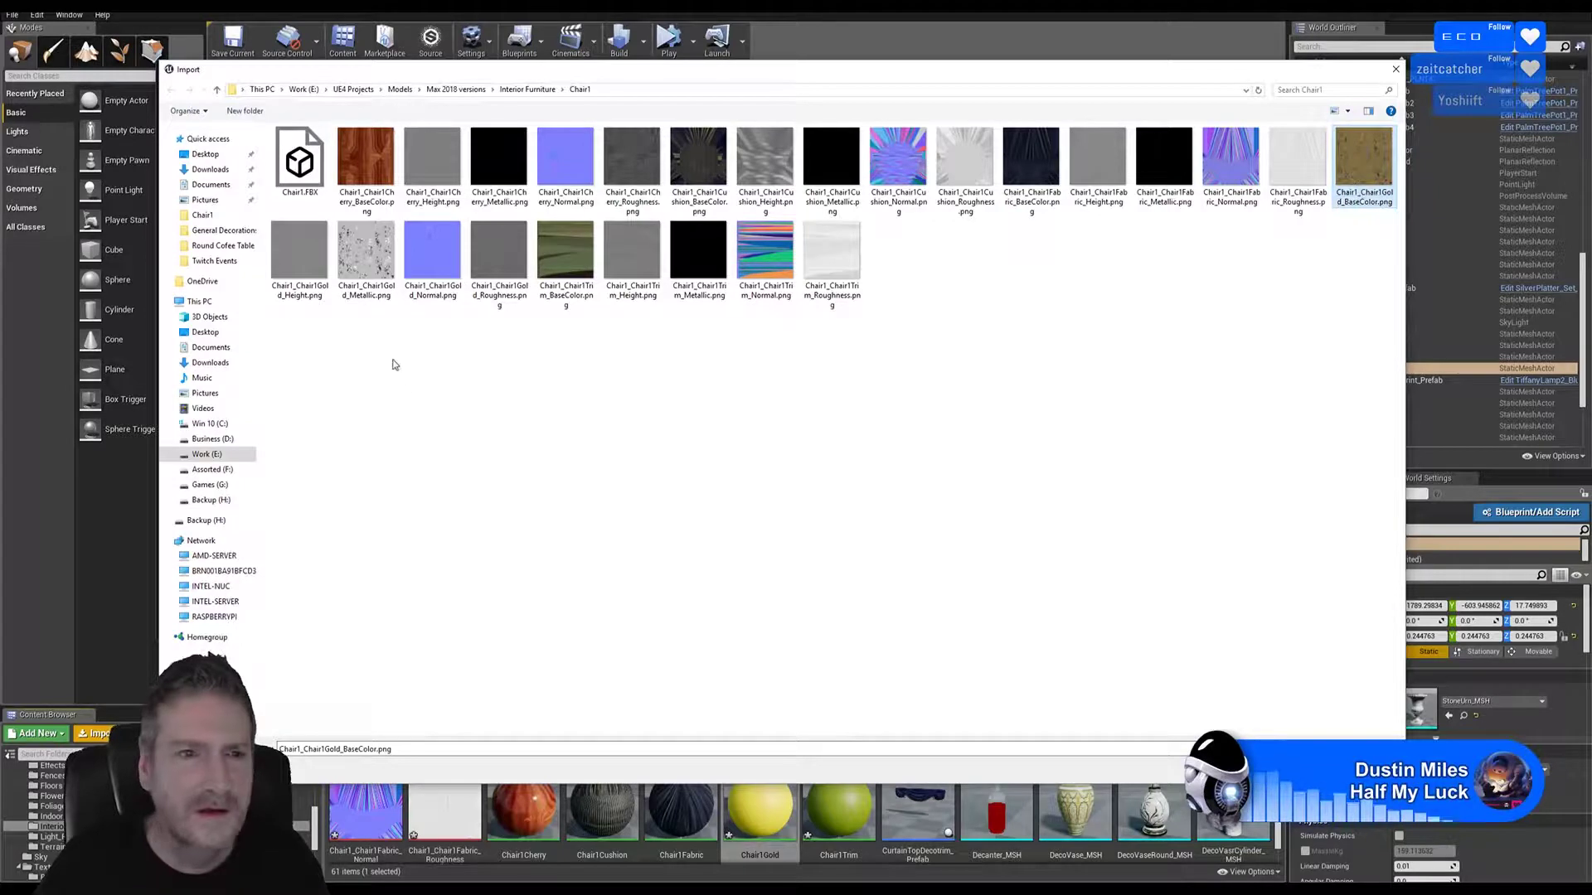
{"action": "left_click", "coordinate": [365, 253], "text": "ctrl"}
{"action": "left_click", "coordinate": [432, 253], "text": "ctrl"}
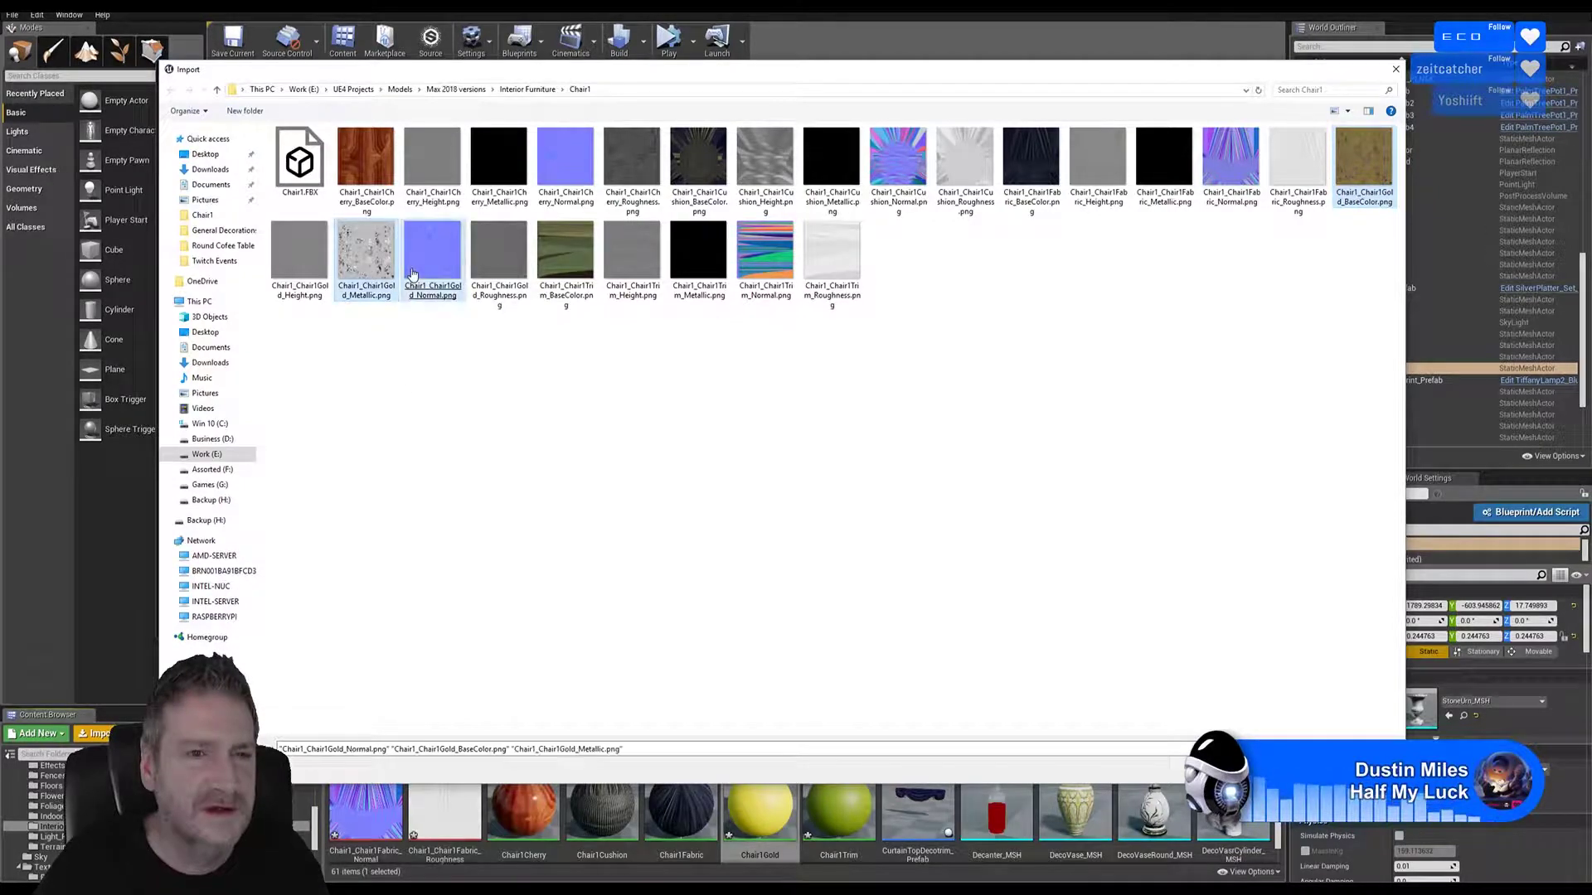
{"action": "left_click", "coordinate": [486, 274], "text": "ctrl"}
{"action": "key", "text": "Return"}
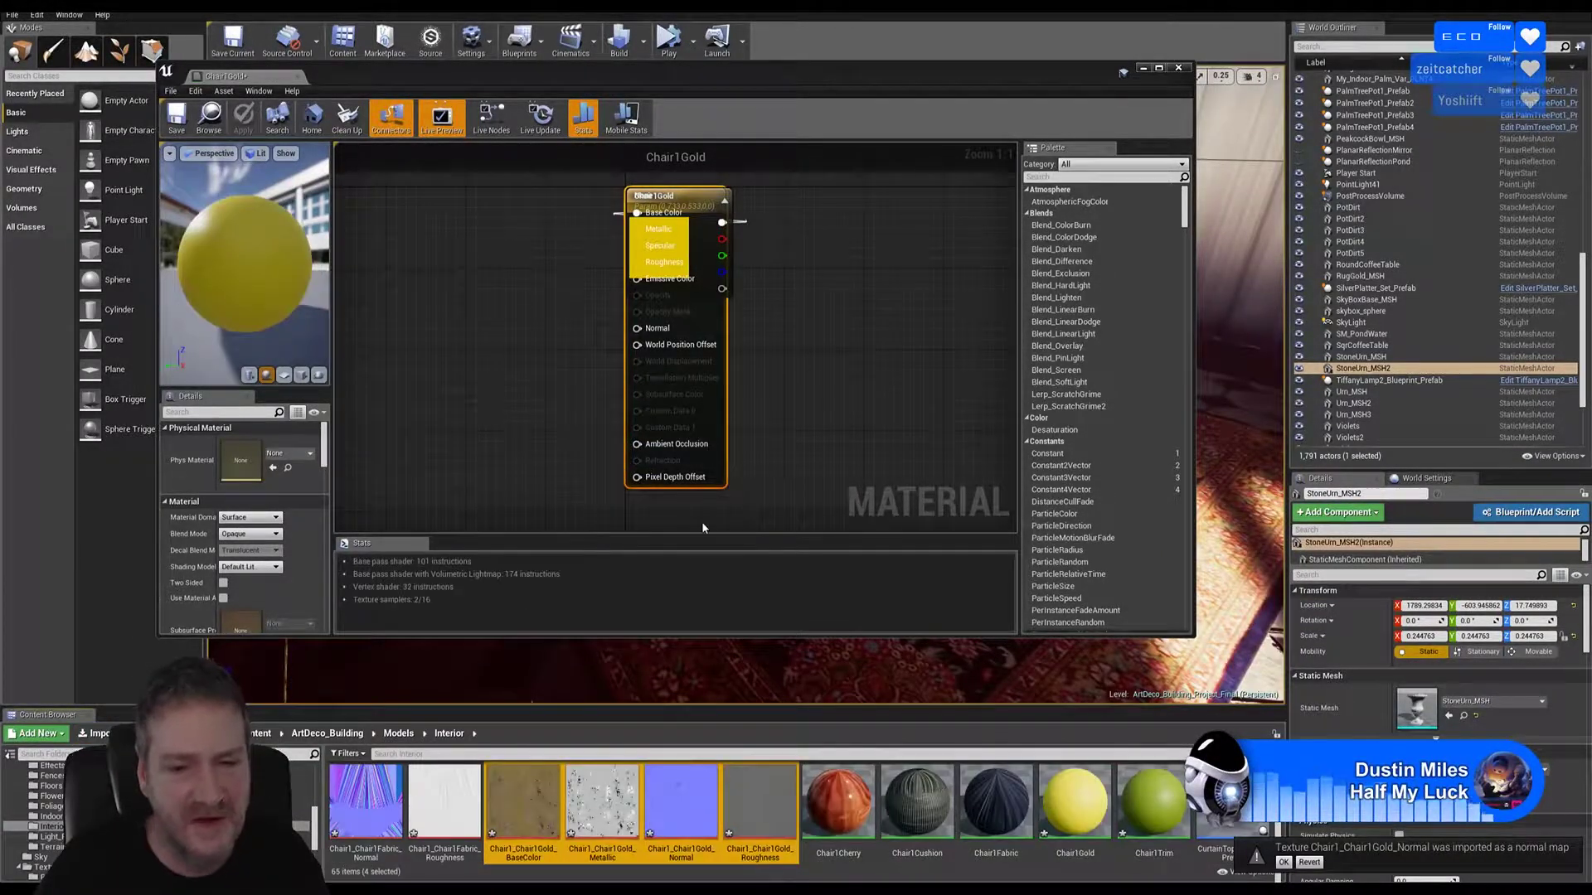
Step: Add the four Chair1Gold textures to the material graph and stack them in a column ordered Base Color, Metallic, Normal, Roughness
{"action": "left_click_drag", "start_coordinate": [547, 796], "coordinate": [459, 287]}
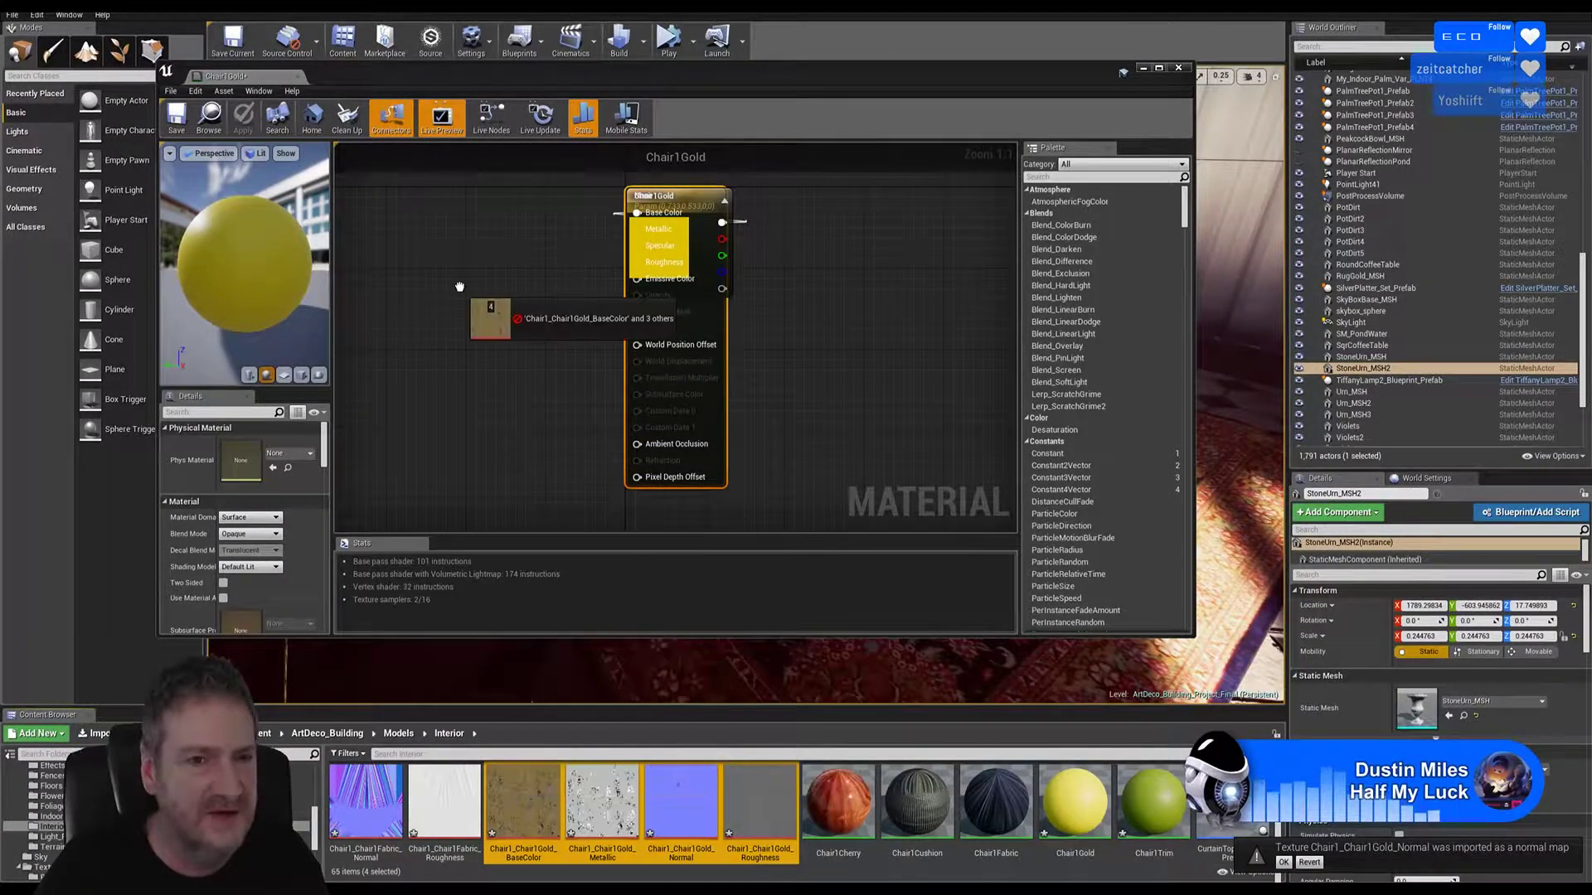
{"action": "right_click_drag", "start_coordinate": [767, 272], "coordinate": [813, 299]}
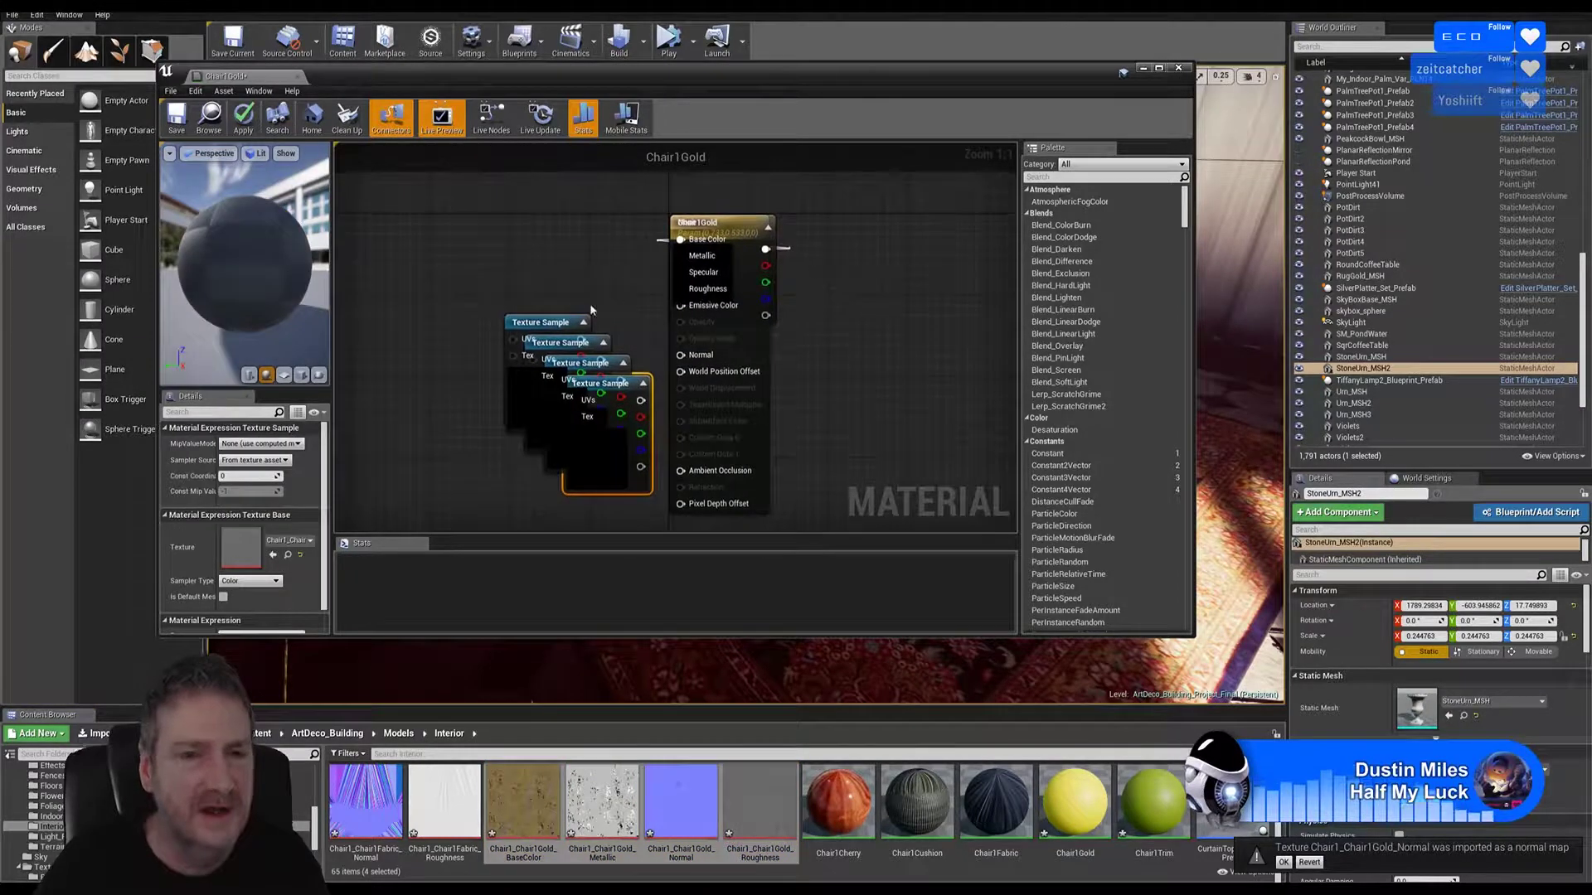
{"action": "left_click_drag", "start_coordinate": [549, 333], "coordinate": [556, 204]}
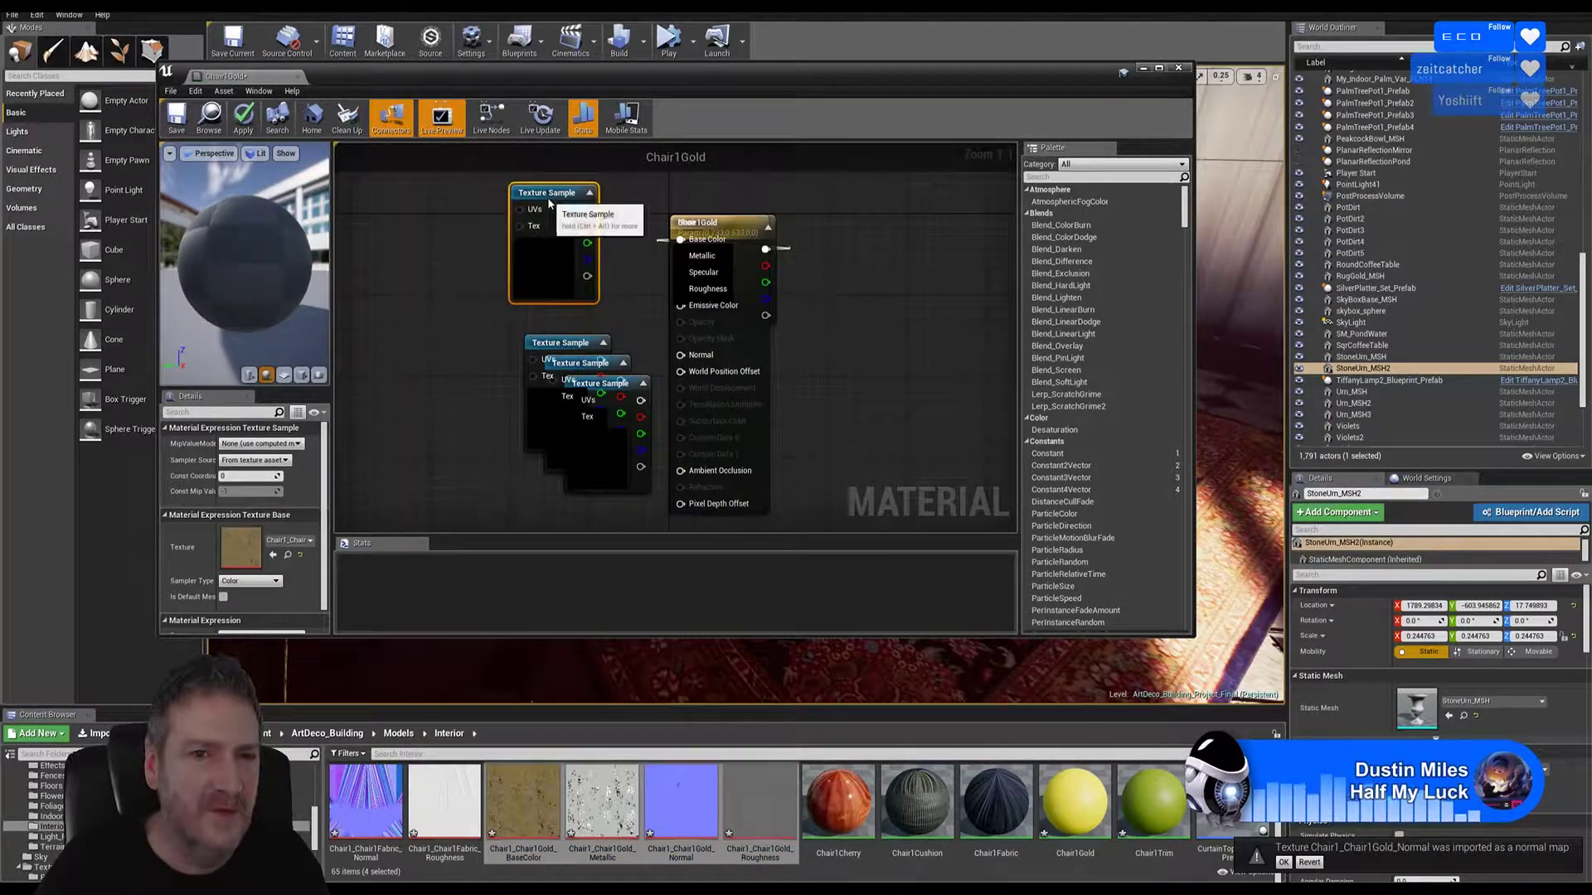
{"action": "left_click_drag", "start_coordinate": [573, 343], "coordinate": [560, 325]}
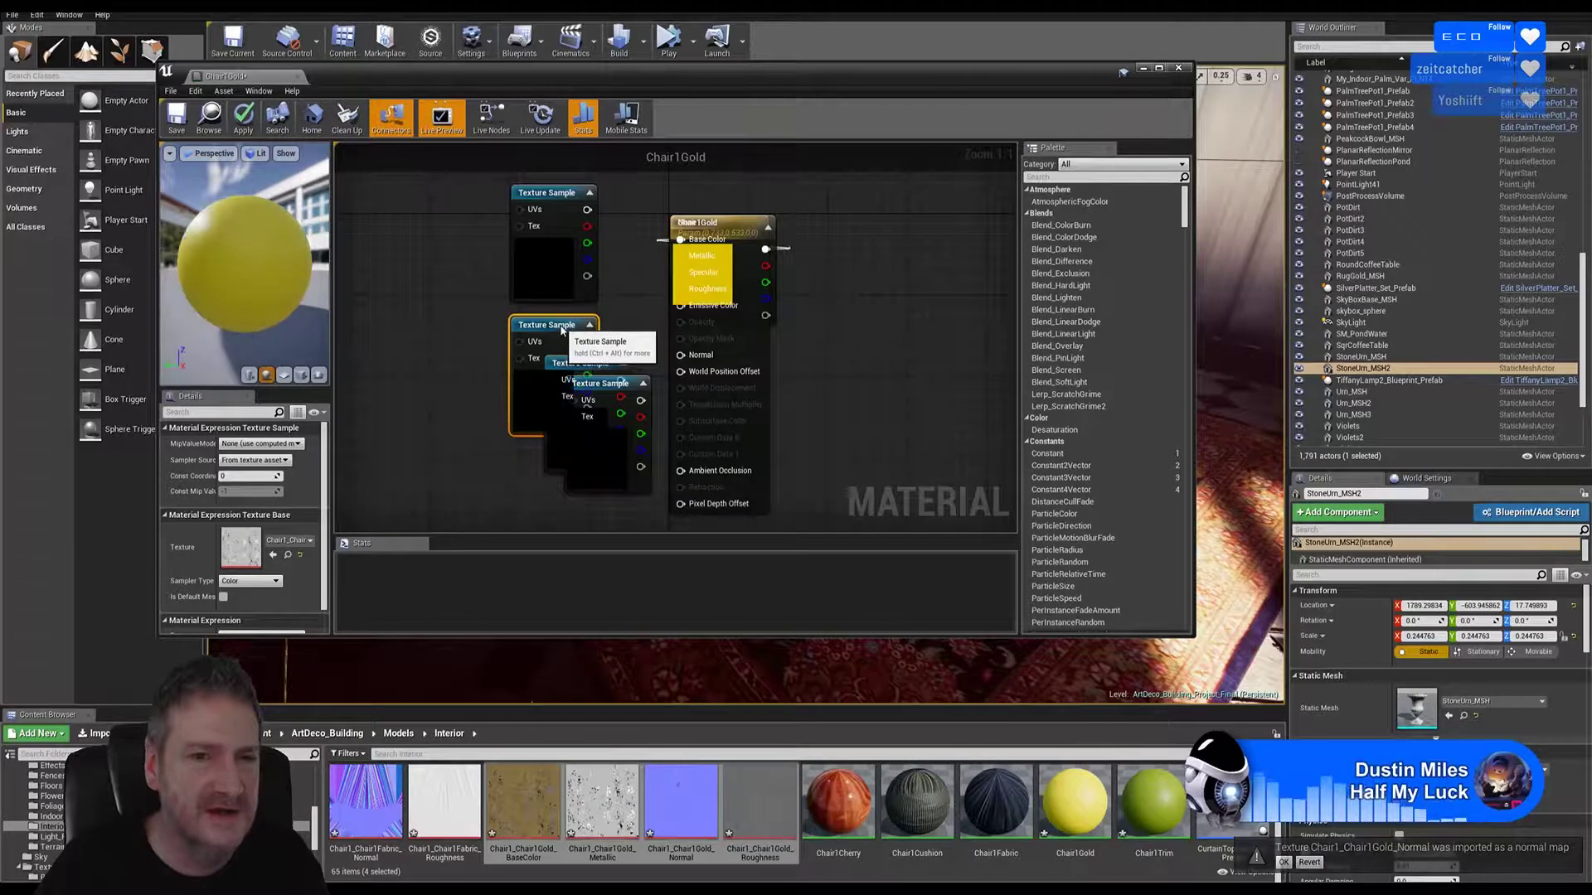
{"action": "right_click_drag", "start_coordinate": [624, 352], "coordinate": [641, 293]}
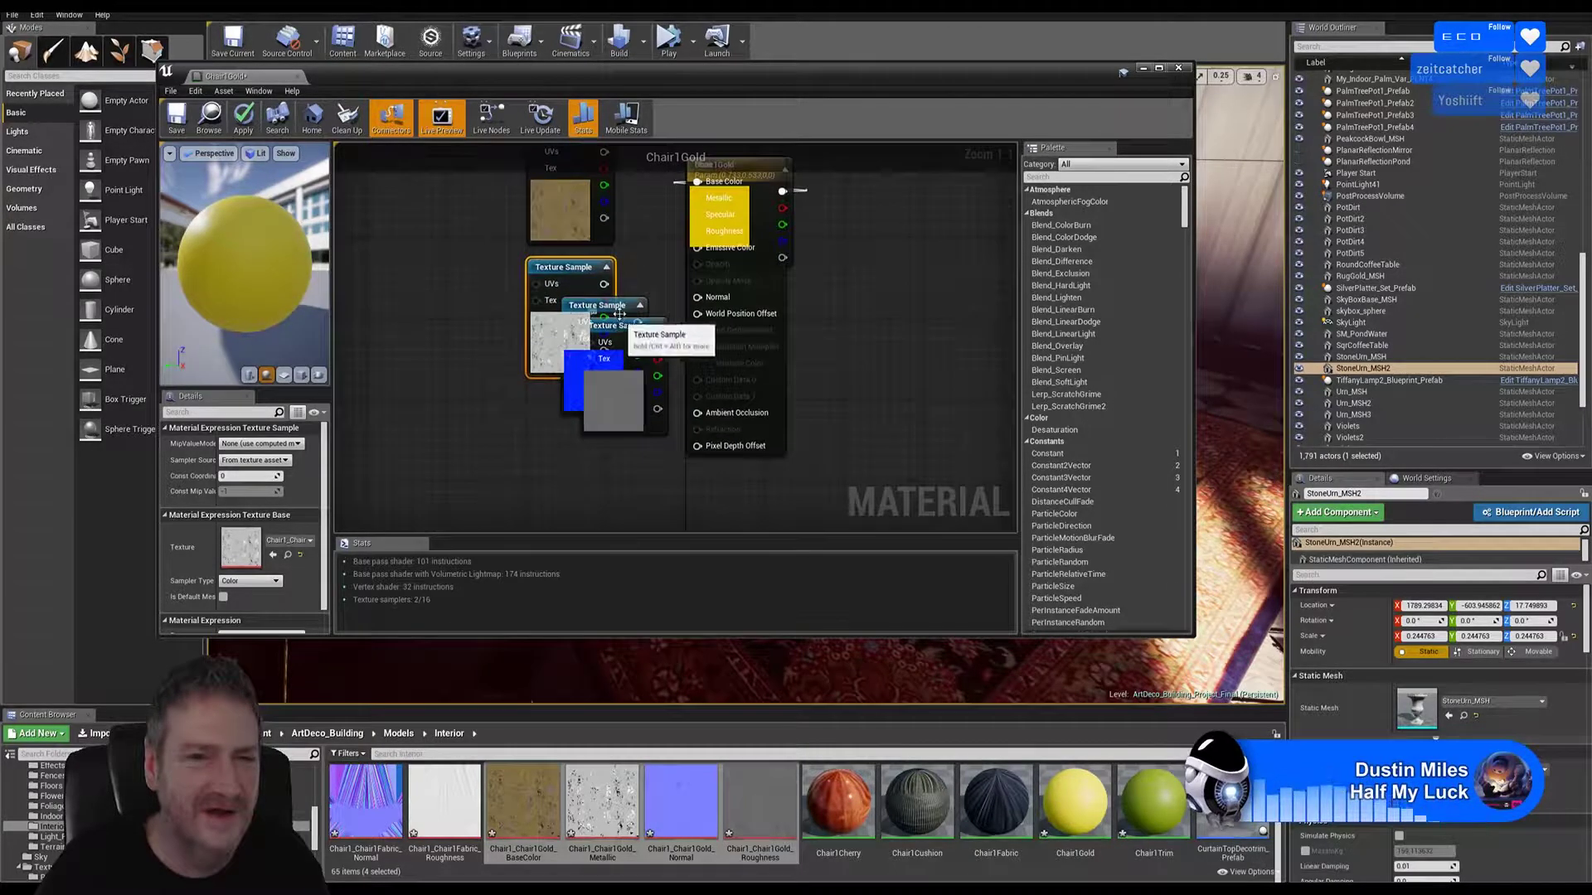
{"action": "left_click_drag", "start_coordinate": [615, 309], "coordinate": [582, 402]}
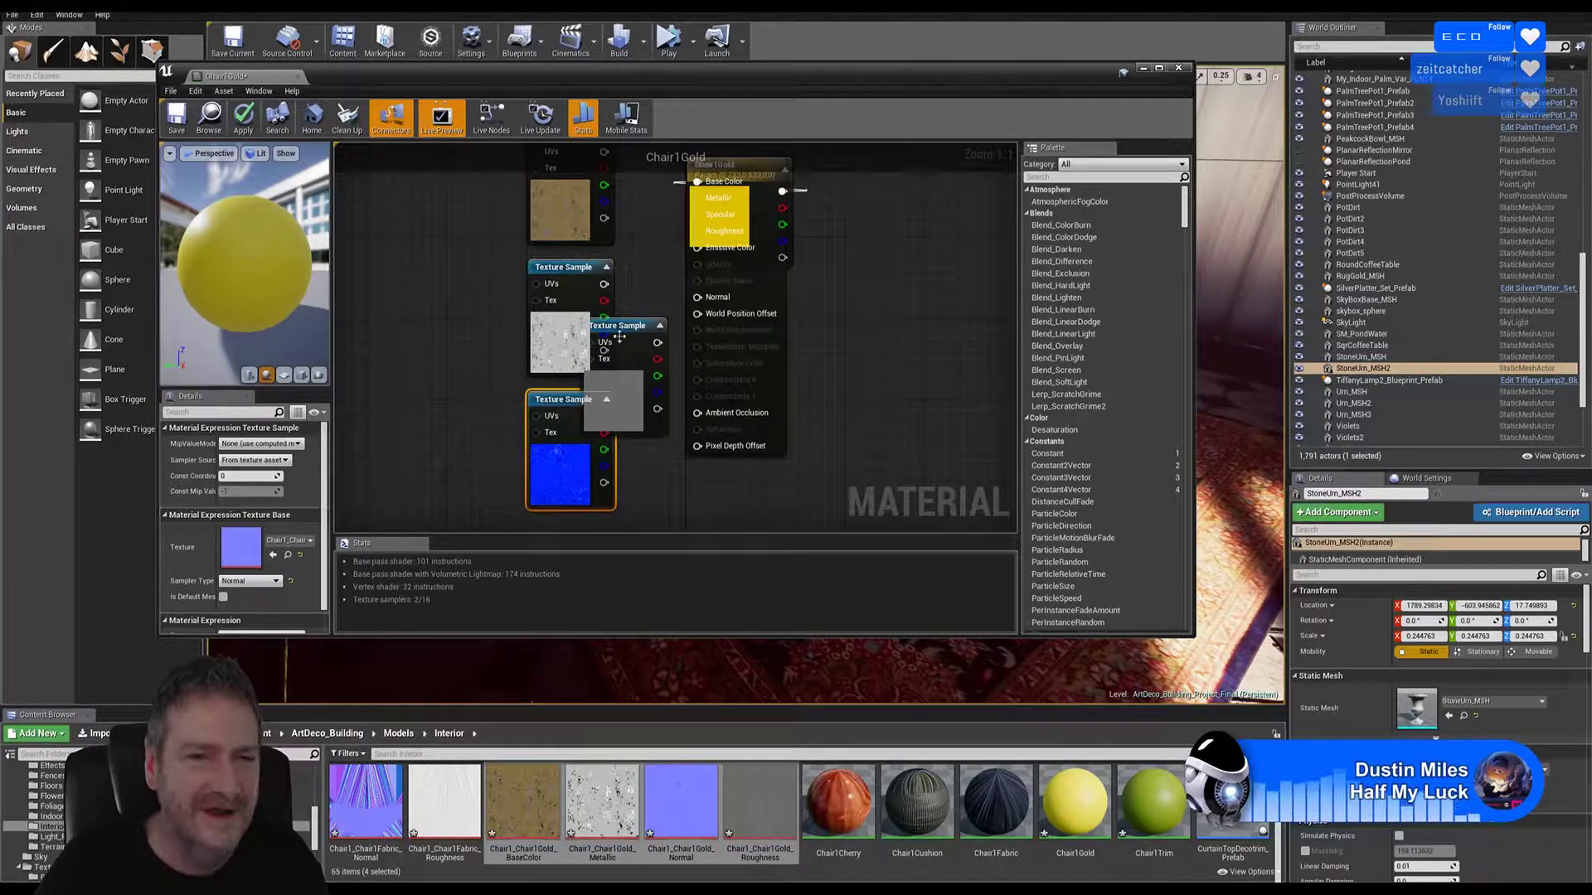
{"action": "right_click_drag", "start_coordinate": [806, 386], "coordinate": [817, 310]}
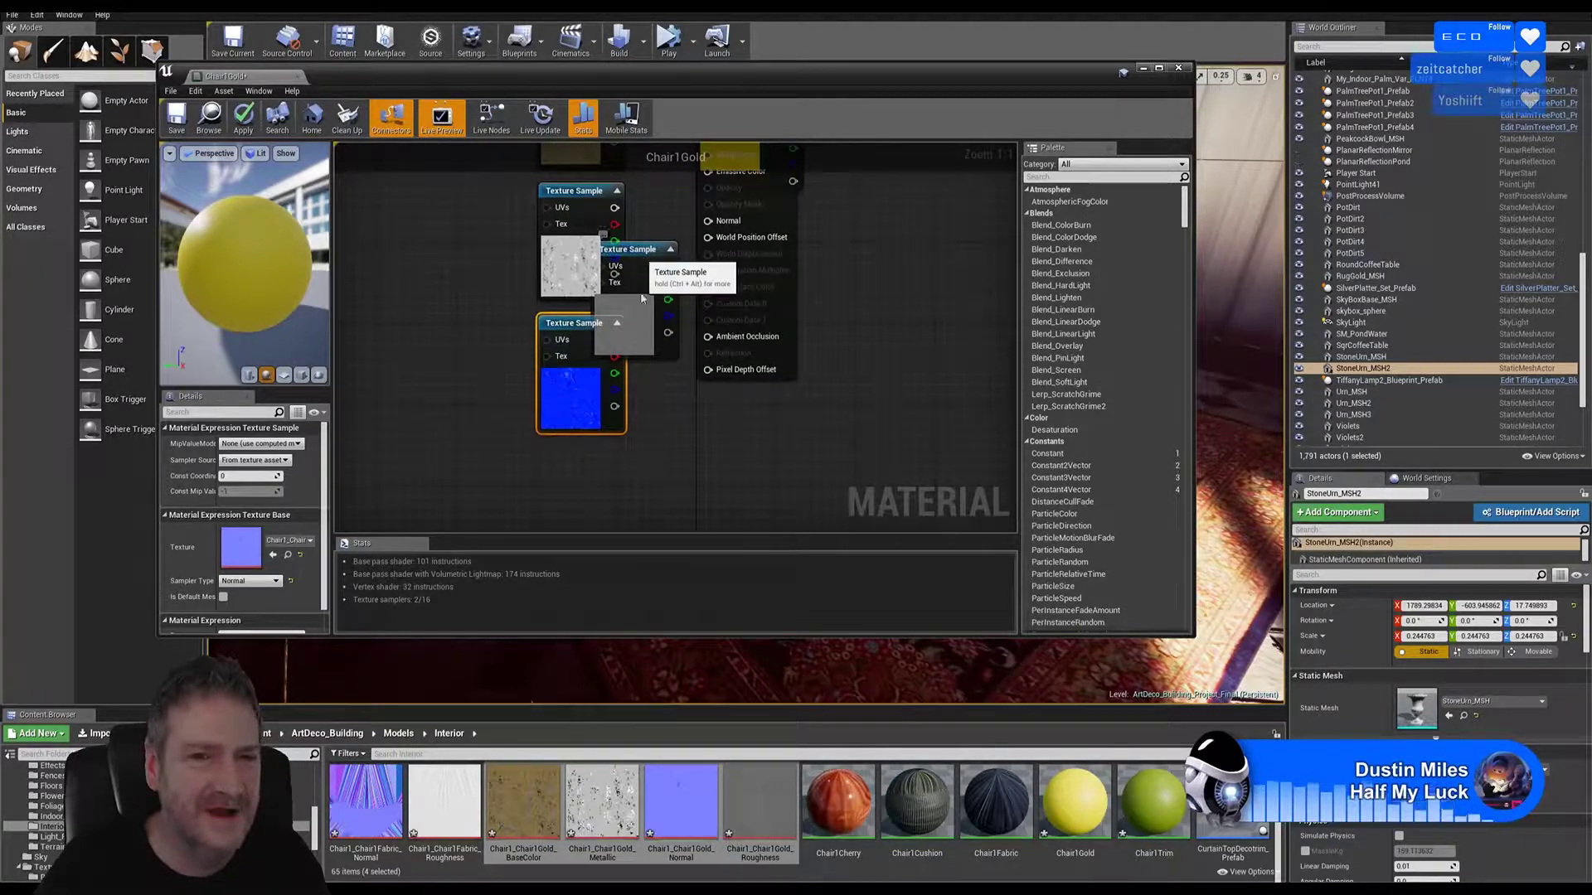
{"action": "left_click_drag", "start_coordinate": [635, 251], "coordinate": [577, 463]}
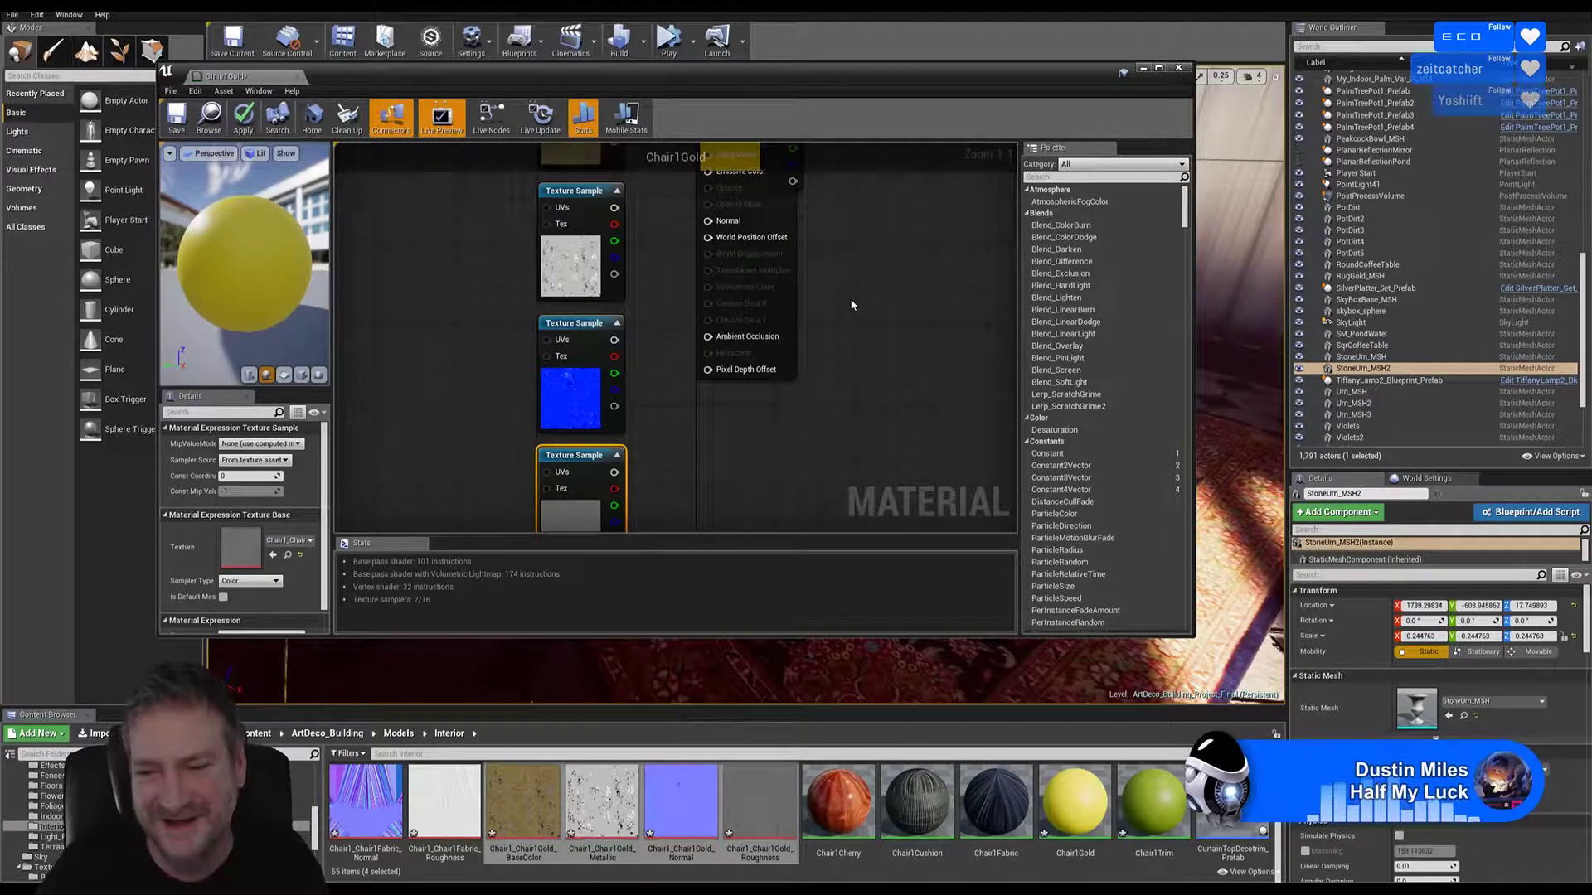
{"action": "right_click_drag", "start_coordinate": [857, 307], "coordinate": [847, 459]}
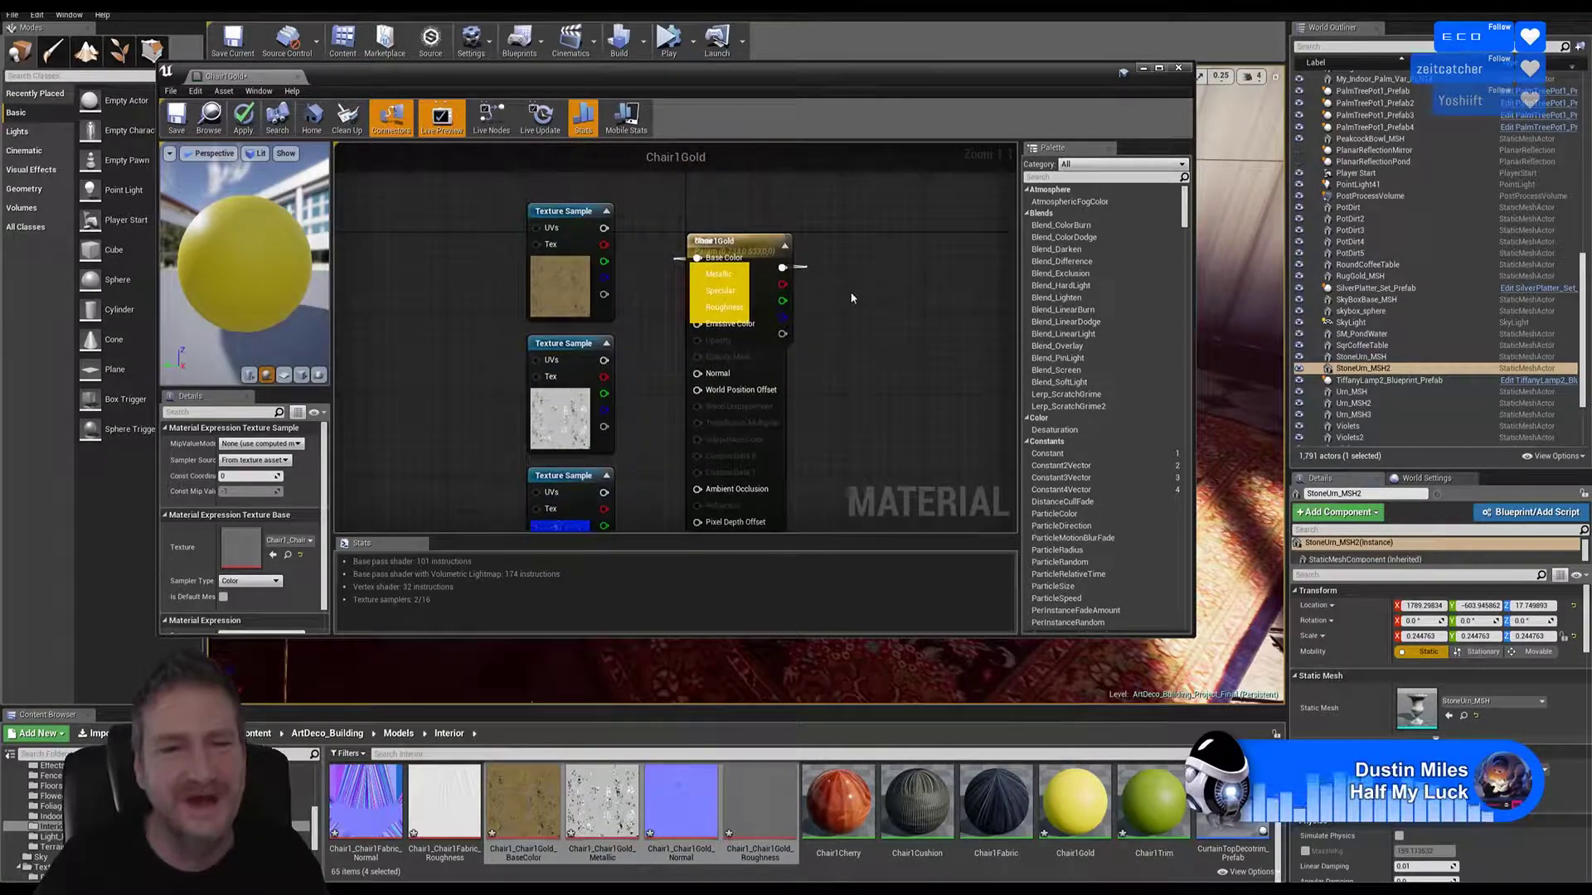
Step: Move the Chair1Gold result node clear of the overlapping colour parameter and delete that parameter
{"action": "left_click_drag", "start_coordinate": [763, 241], "coordinate": [882, 231]}
{"action": "left_click", "coordinate": [748, 246]}
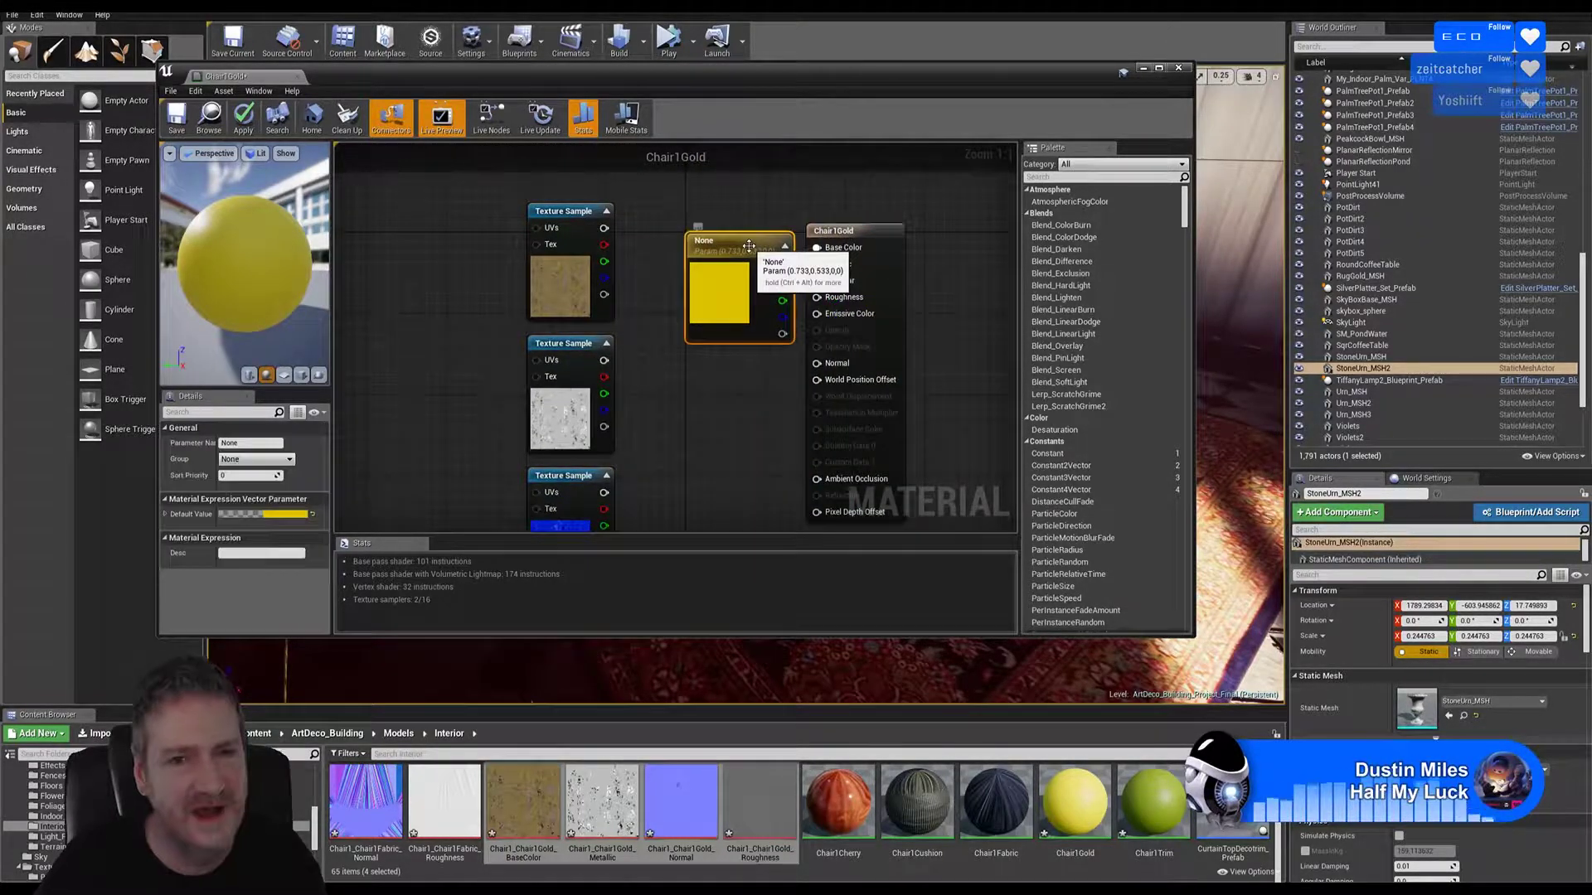
{"action": "key", "text": "Delete"}
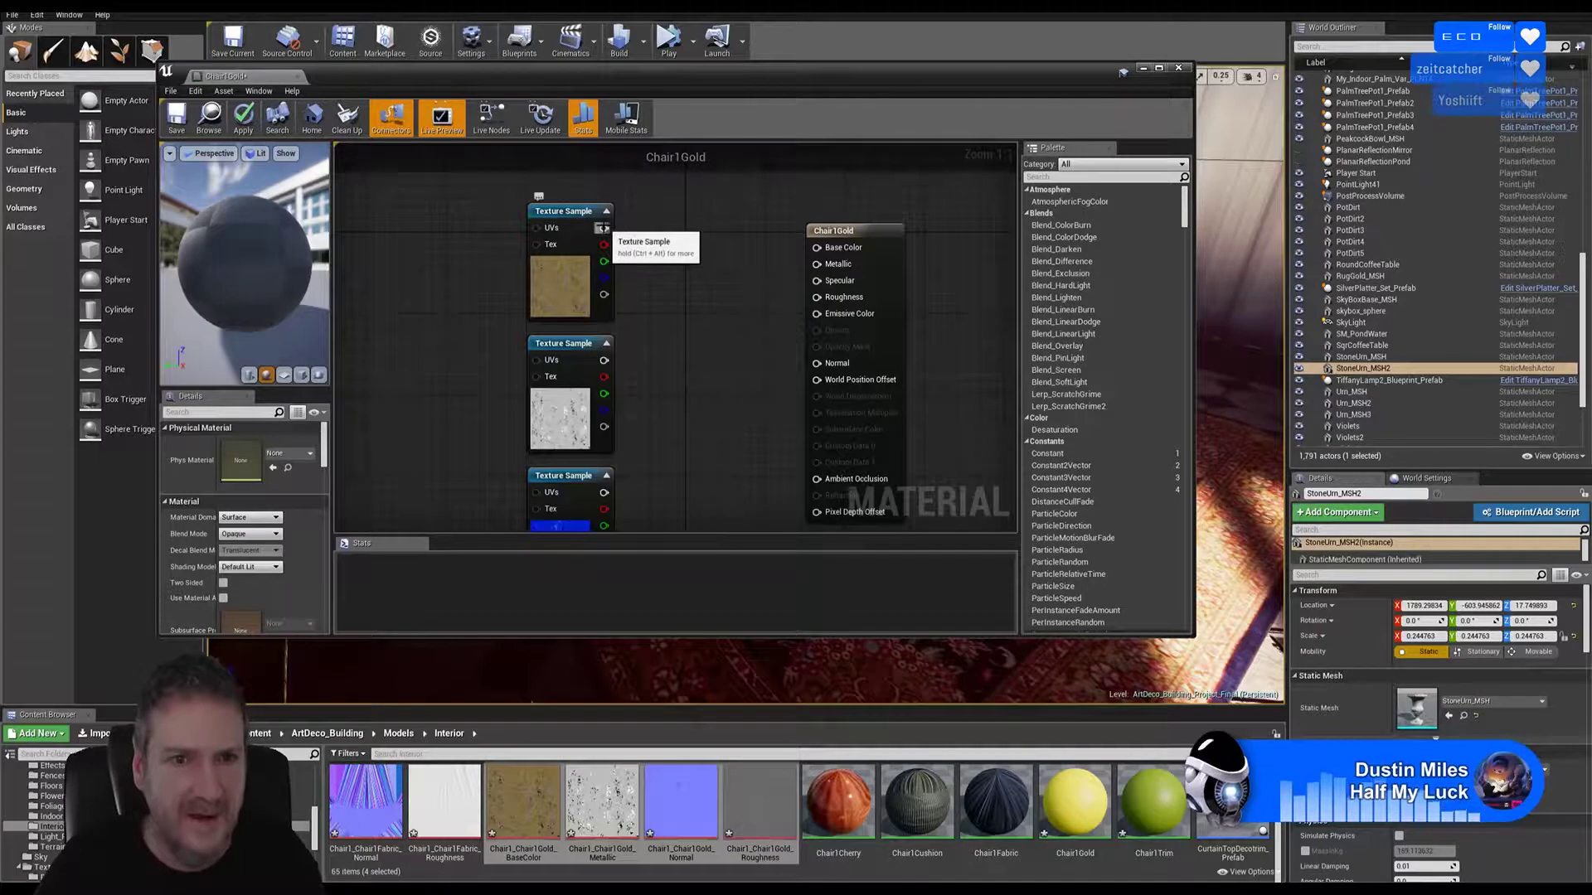
Step: Connect the gold texture samples to Base Color, Metallic, Normal and Roughness, then apply, save and close the Chair1Gold material
{"action": "left_click_drag", "start_coordinate": [606, 236], "coordinate": [823, 267]}
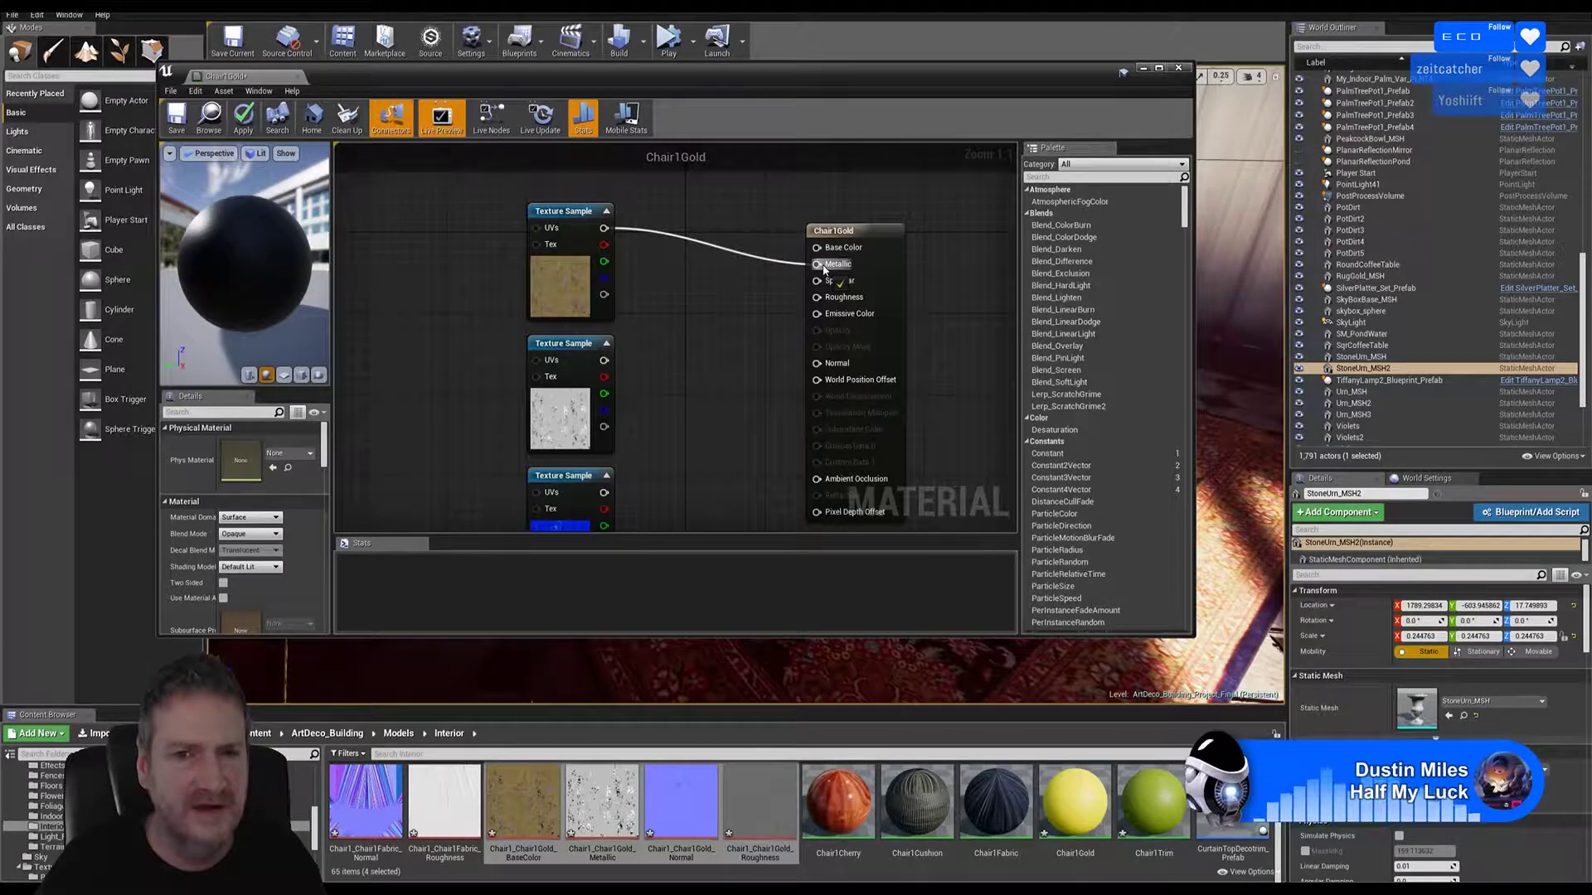
{"action": "left_click_drag", "start_coordinate": [823, 270], "coordinate": [816, 248]}
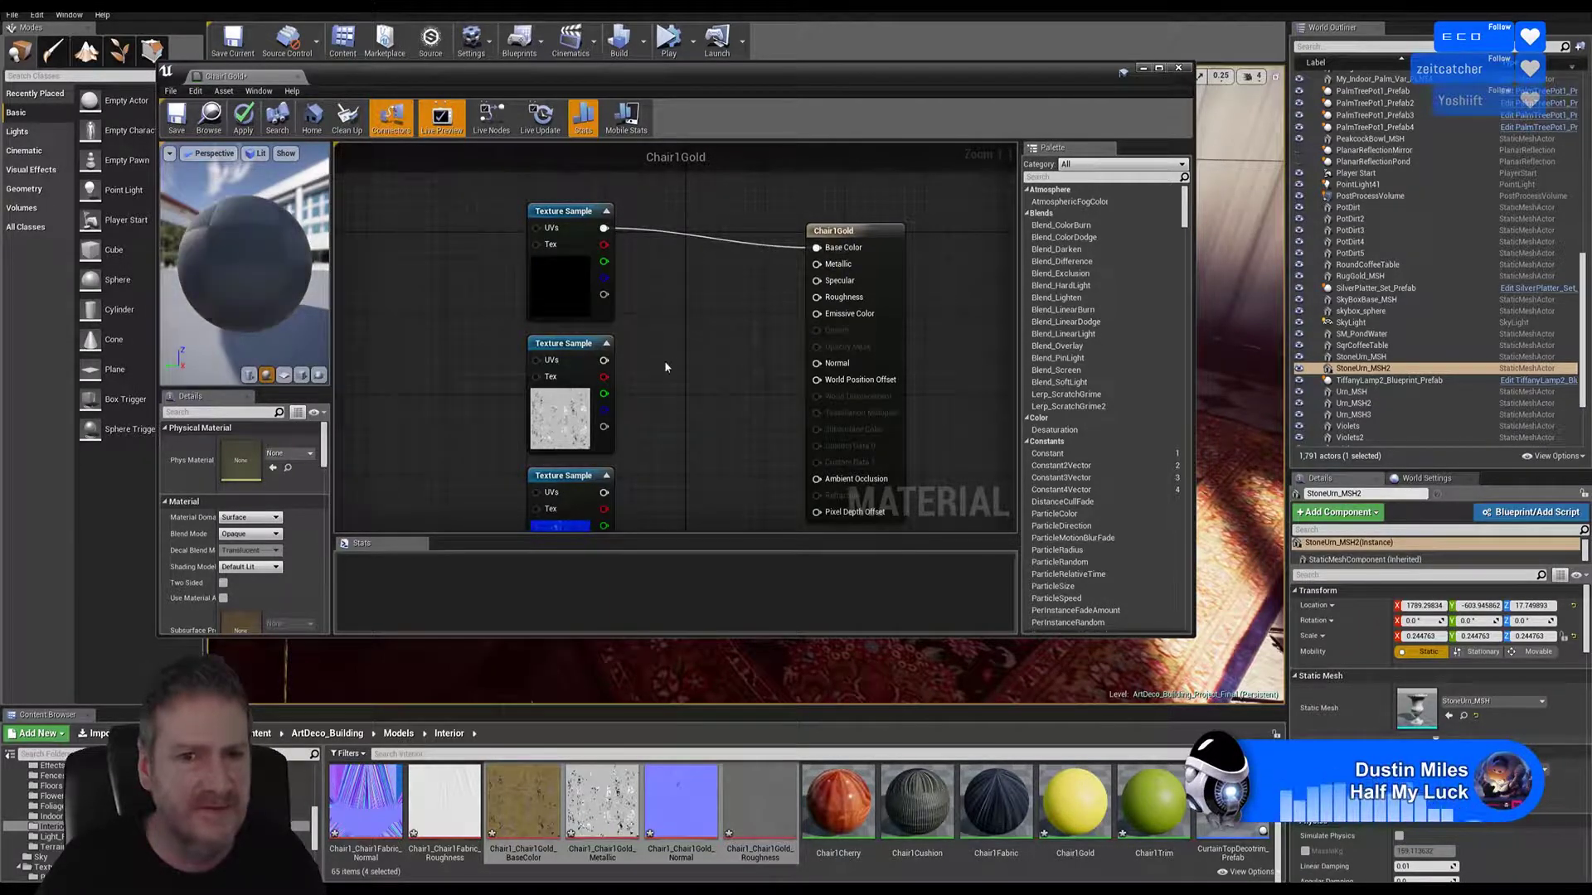
{"action": "left_click_drag", "start_coordinate": [602, 359], "coordinate": [817, 264]}
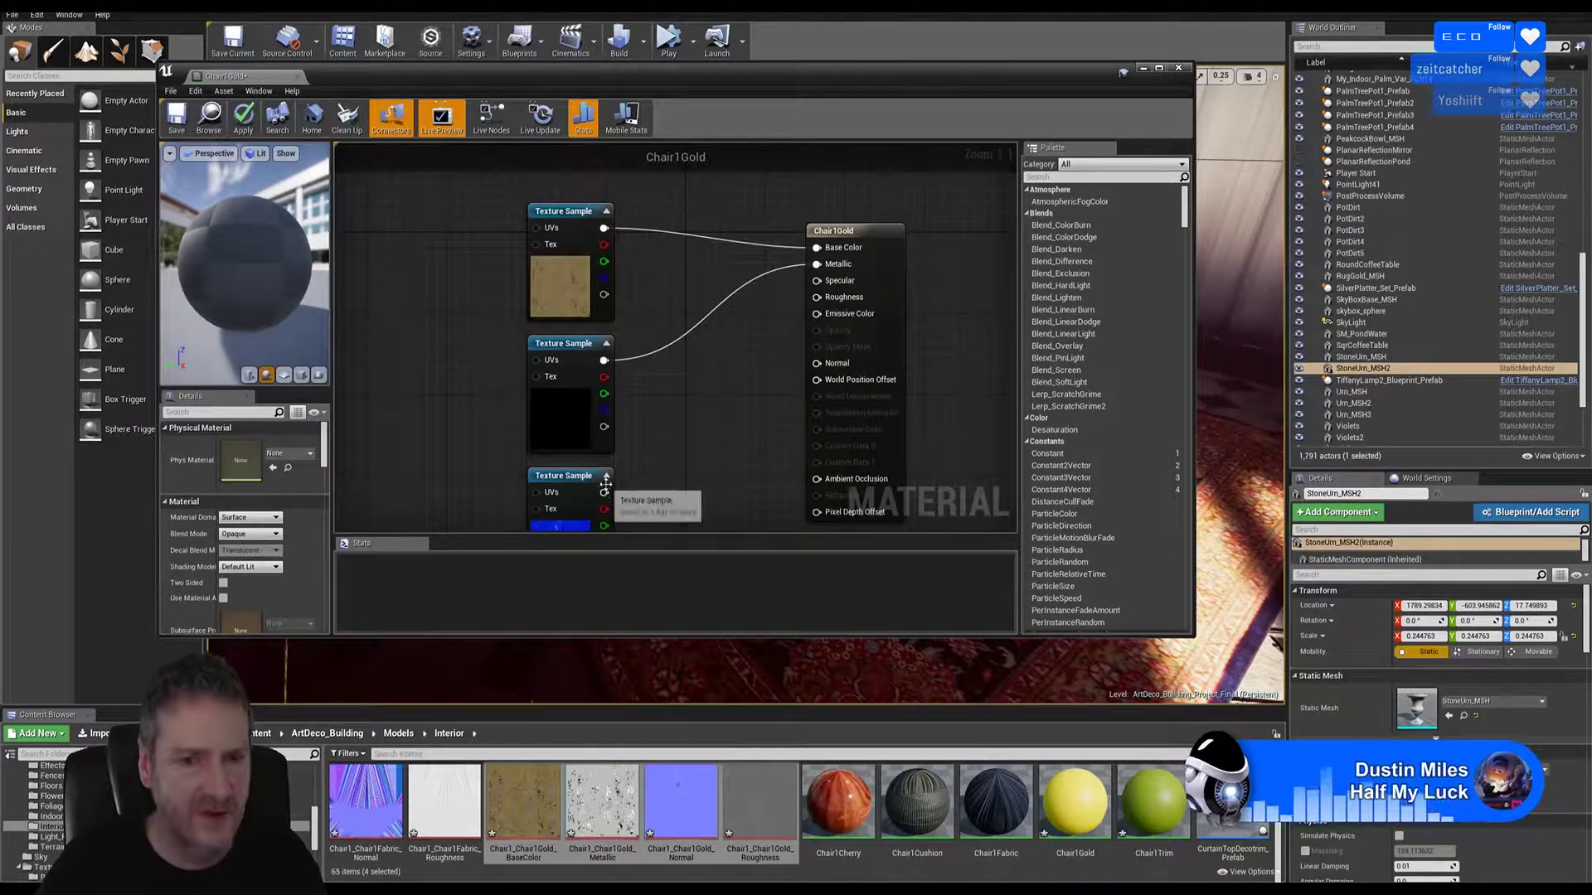
{"action": "left_click_drag", "start_coordinate": [604, 492], "coordinate": [838, 367]}
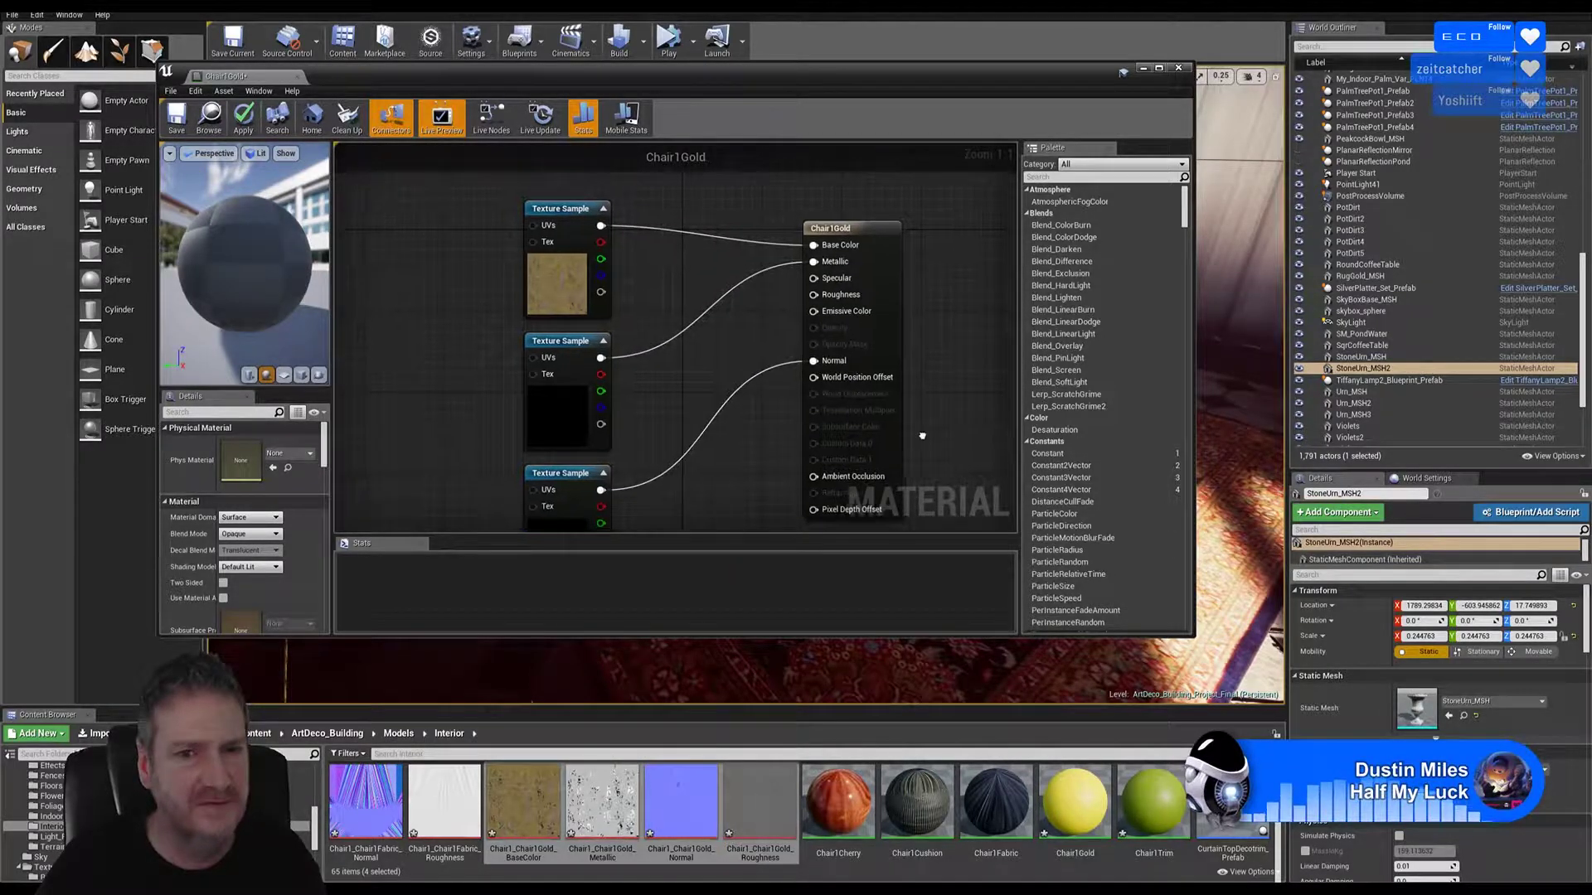
{"action": "right_click_drag", "start_coordinate": [916, 437], "coordinate": [854, 320]}
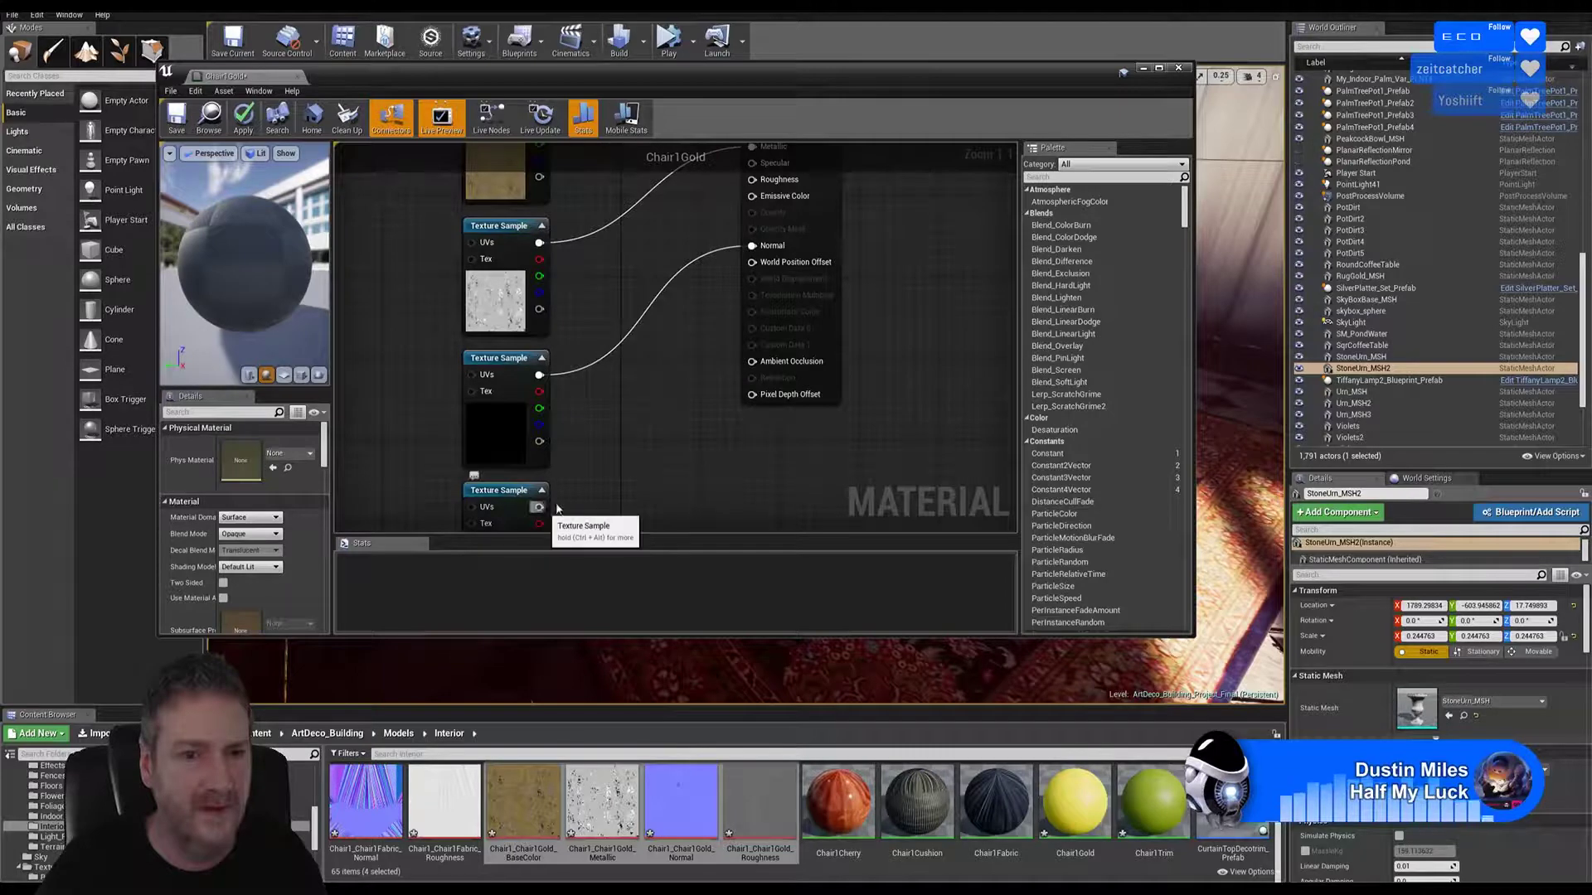
{"action": "left_click_drag", "start_coordinate": [540, 508], "coordinate": [767, 187]}
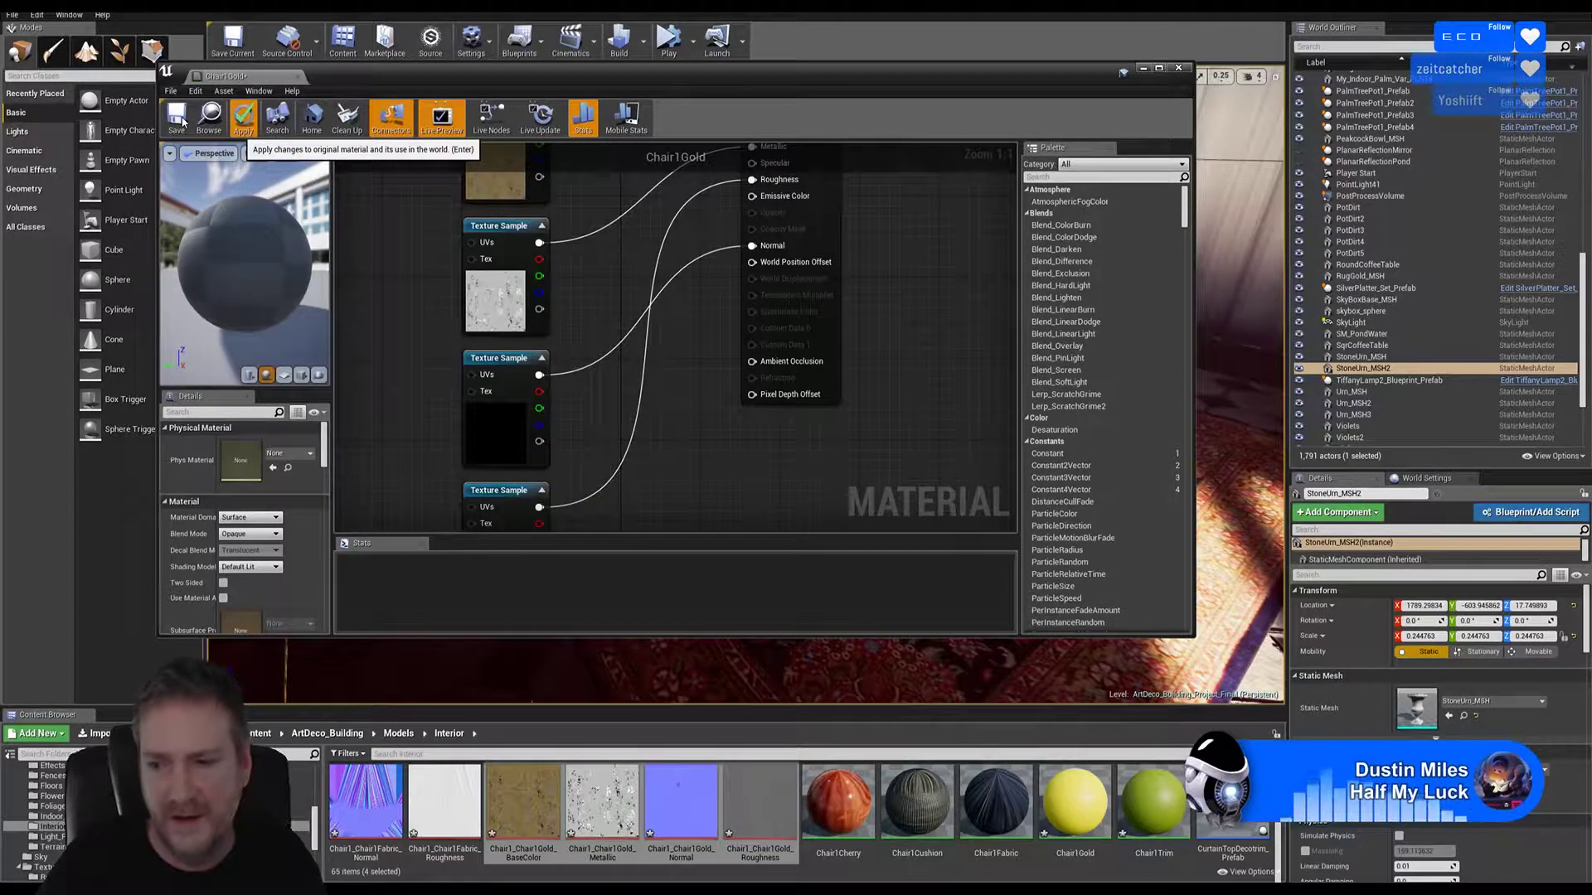
{"action": "left_click", "coordinate": [243, 120]}
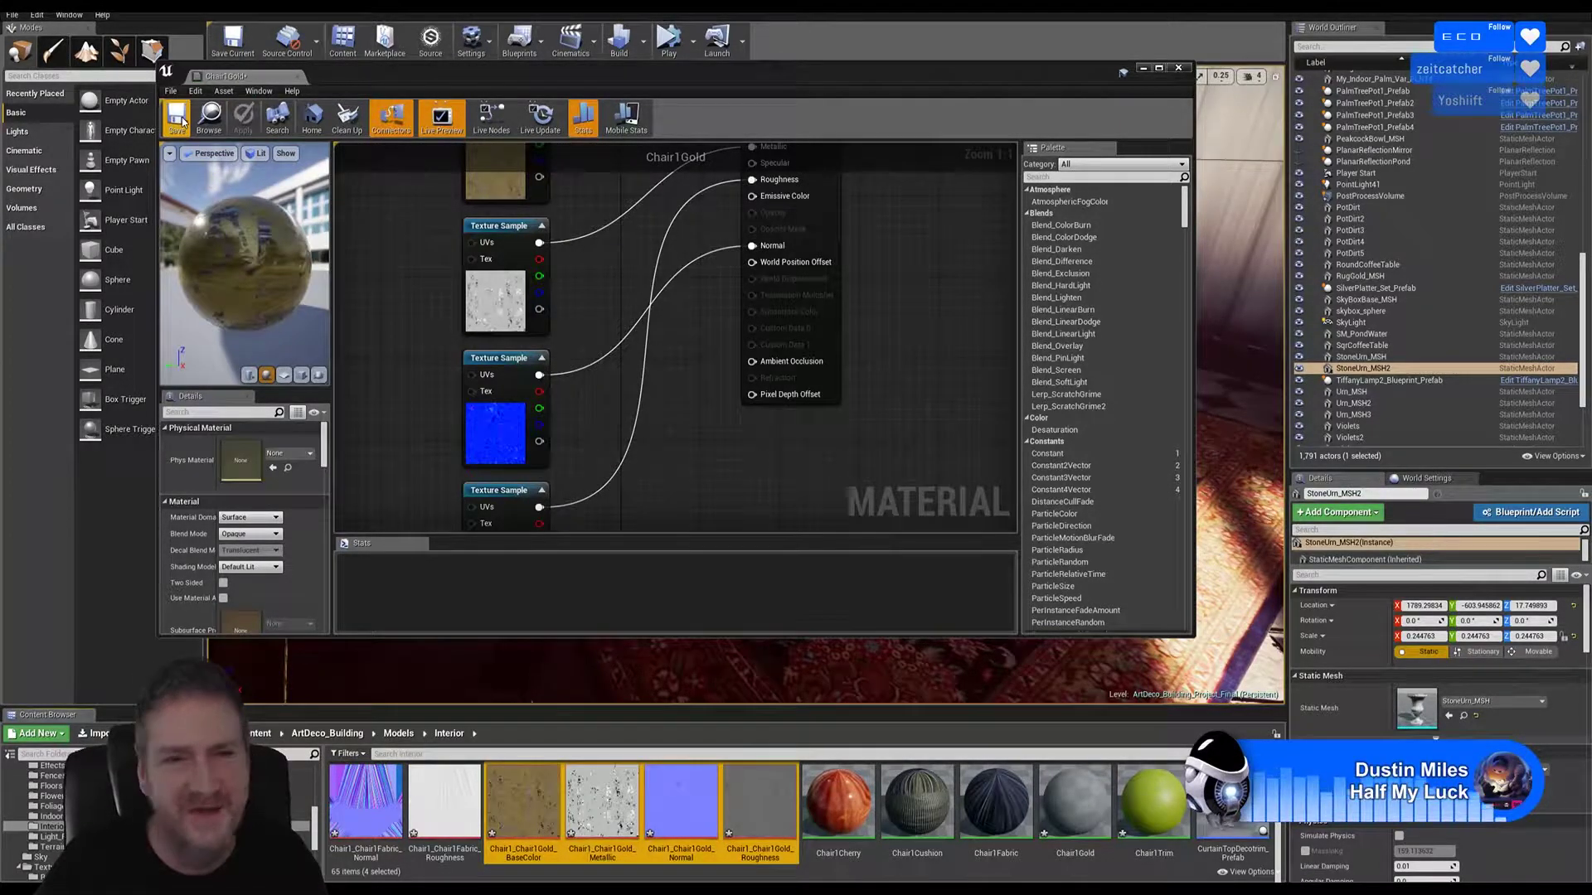
{"action": "left_click", "coordinate": [183, 123]}
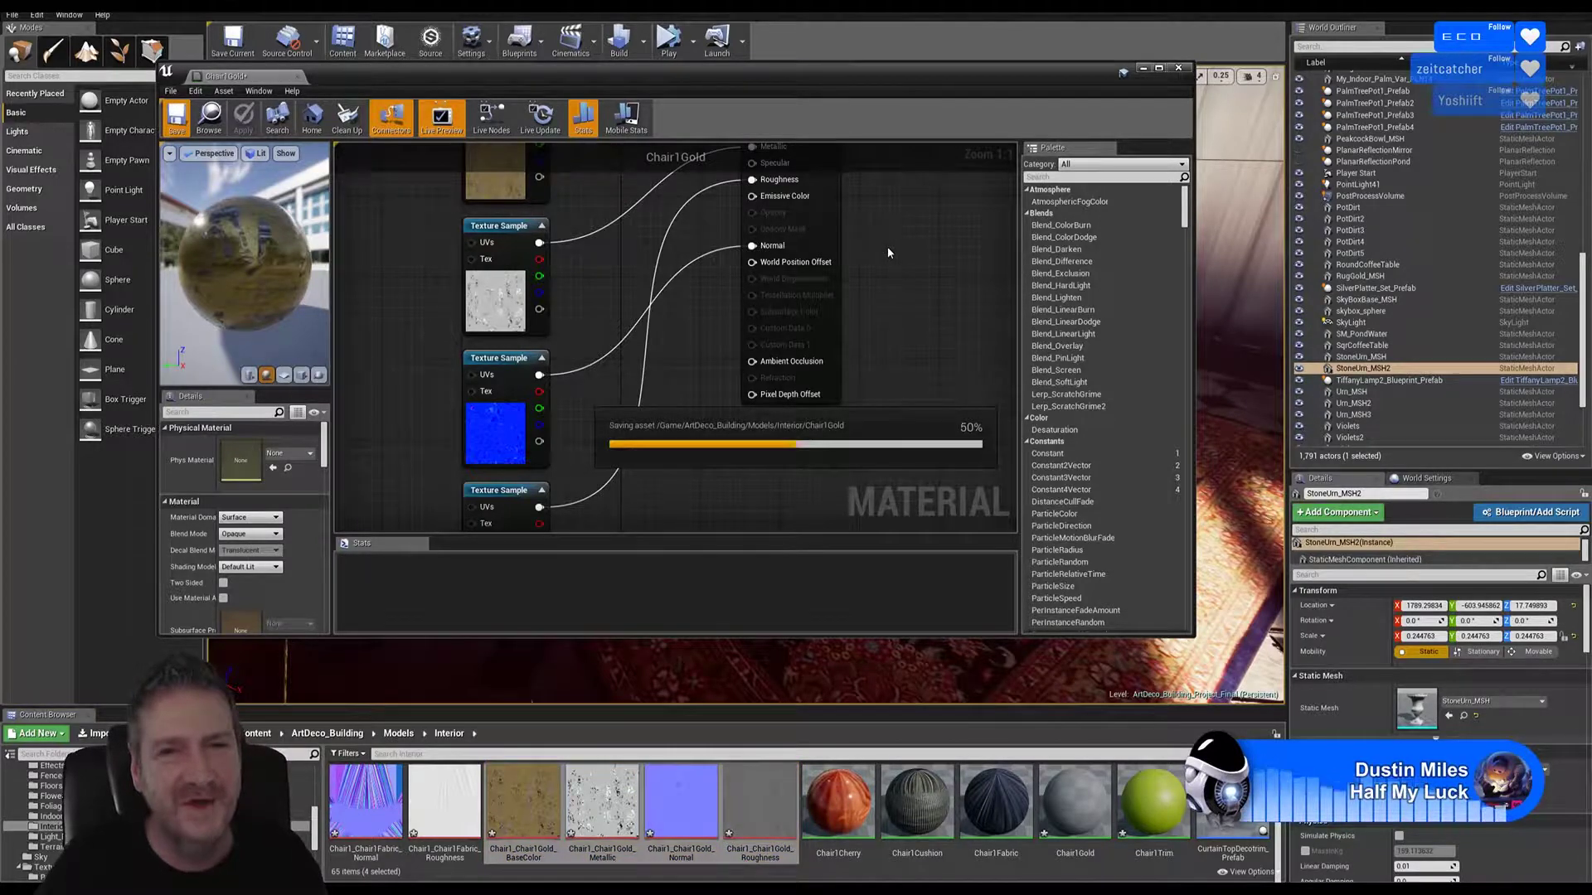
{"action": "left_click", "coordinate": [1178, 69]}
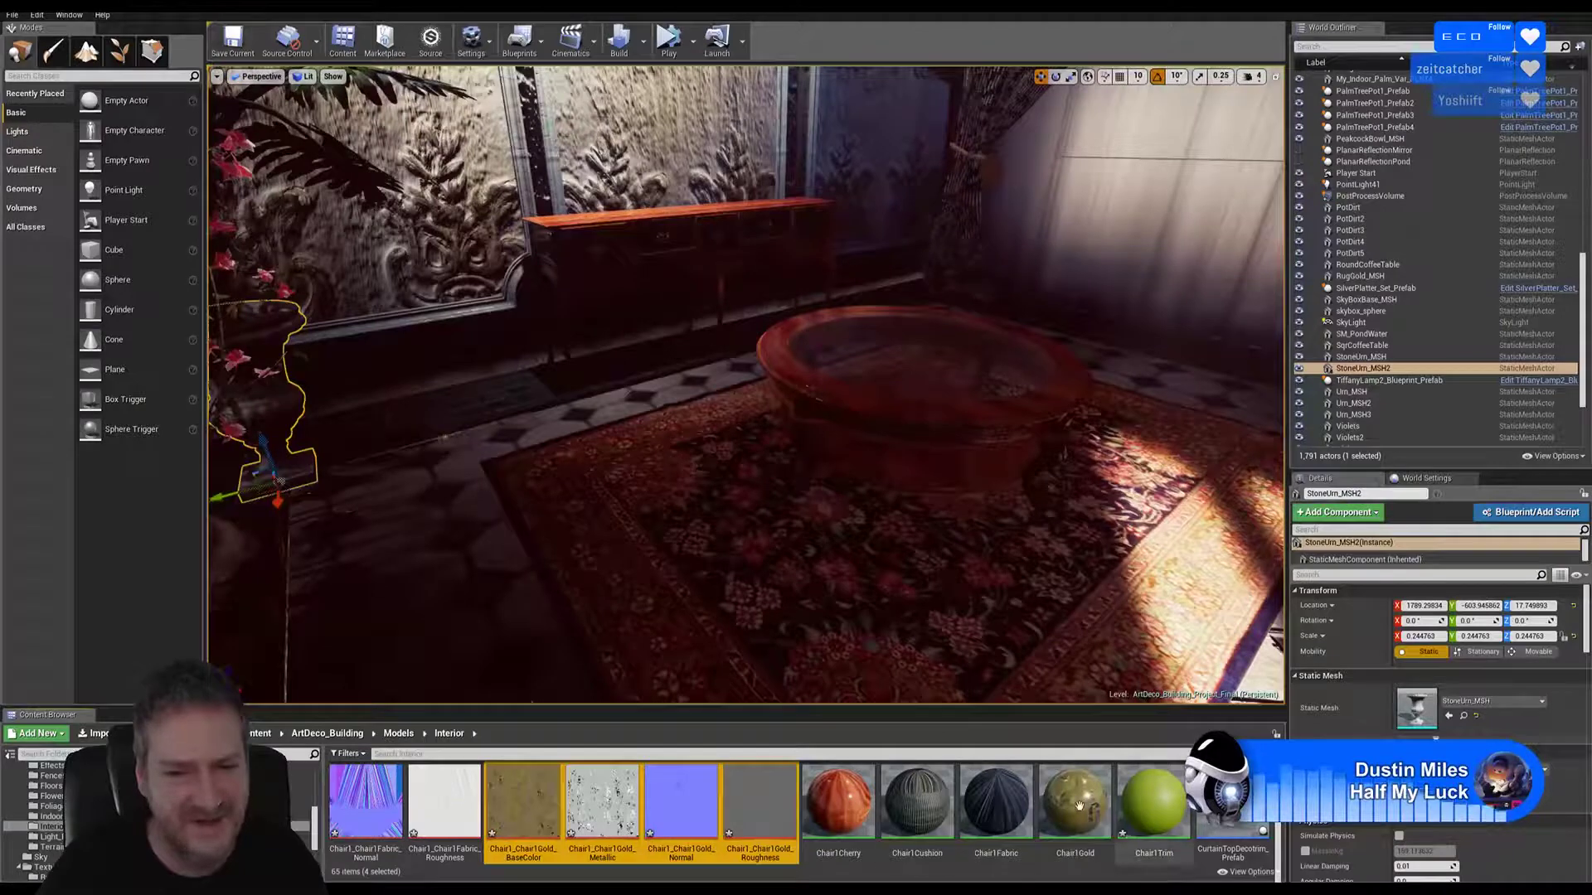
Step: Open the Chair1Trim material and import the Chair1Trim BaseColor, Metallic, Normal and Roughness textures
{"action": "double_click", "coordinate": [1154, 806]}
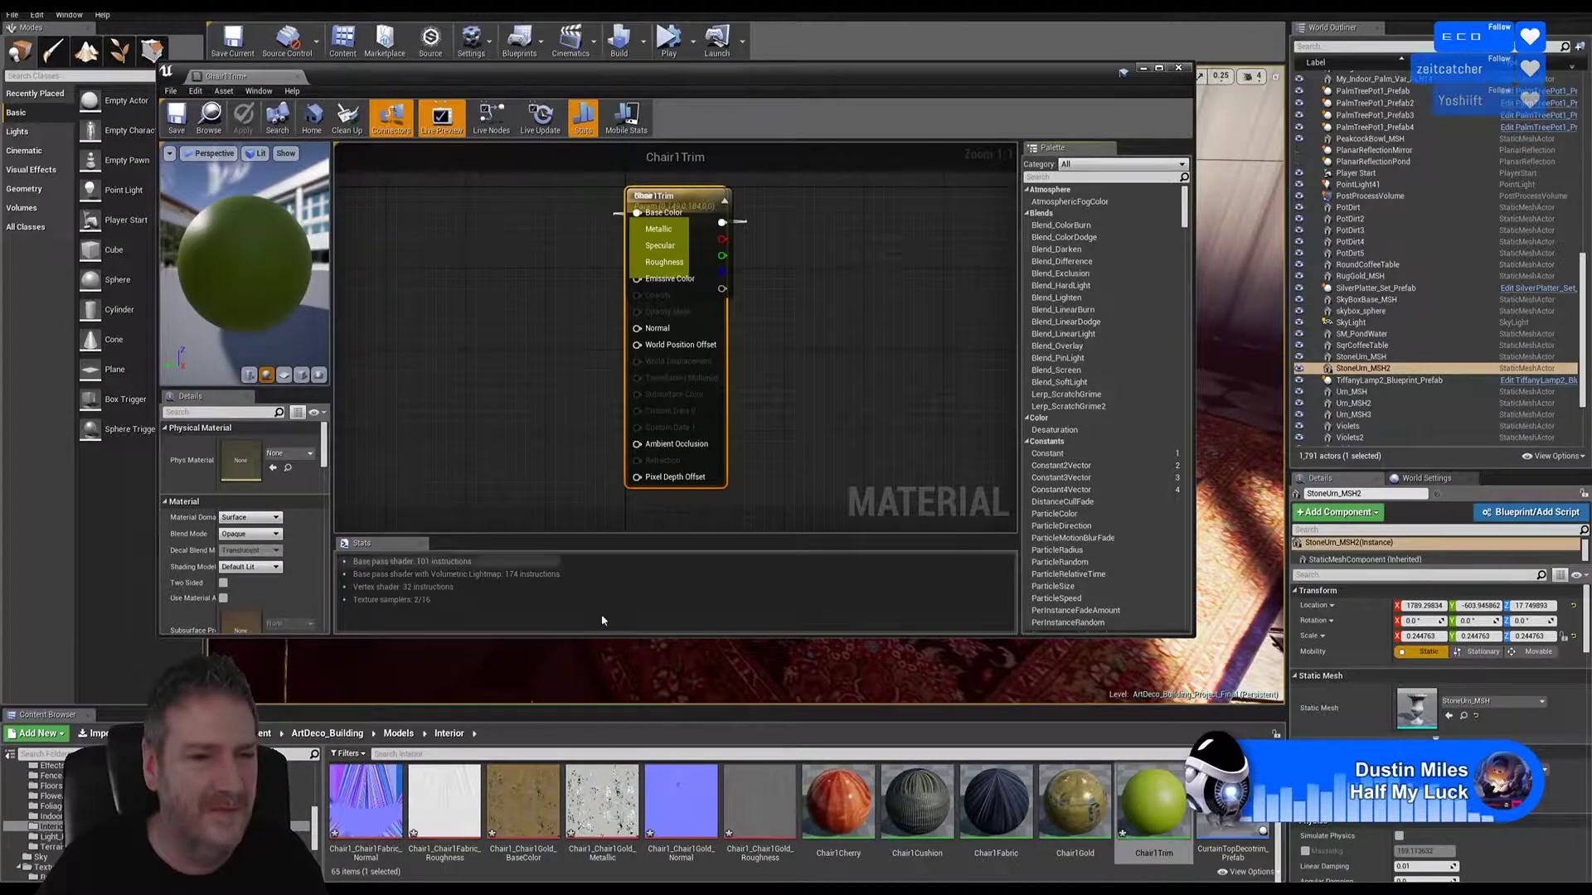
{"action": "left_click", "coordinate": [93, 736]}
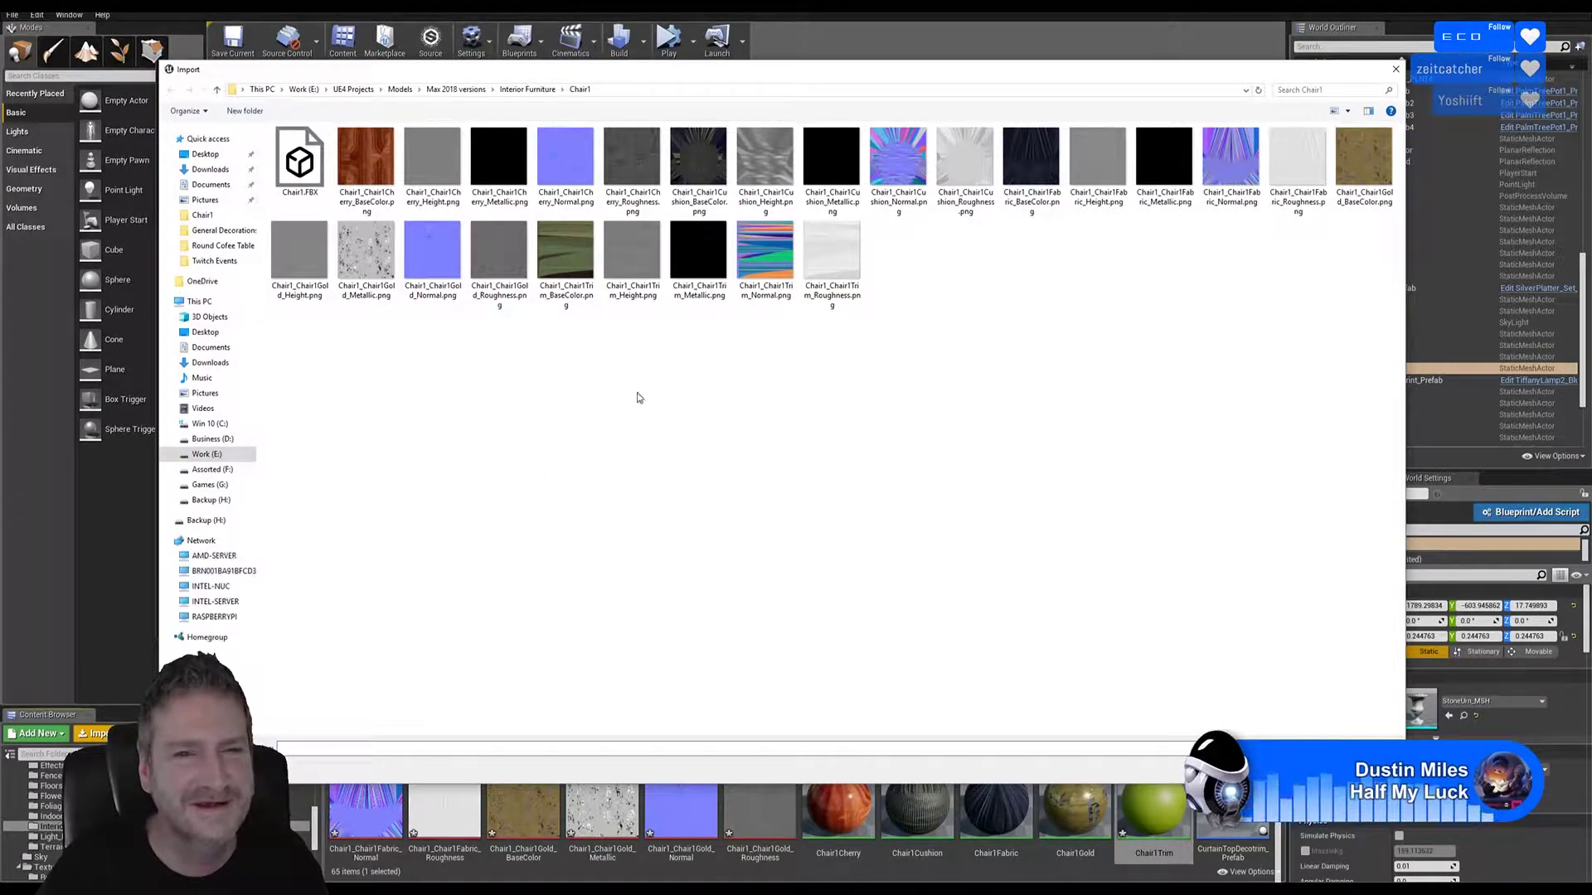
{"action": "left_click", "coordinate": [568, 282]}
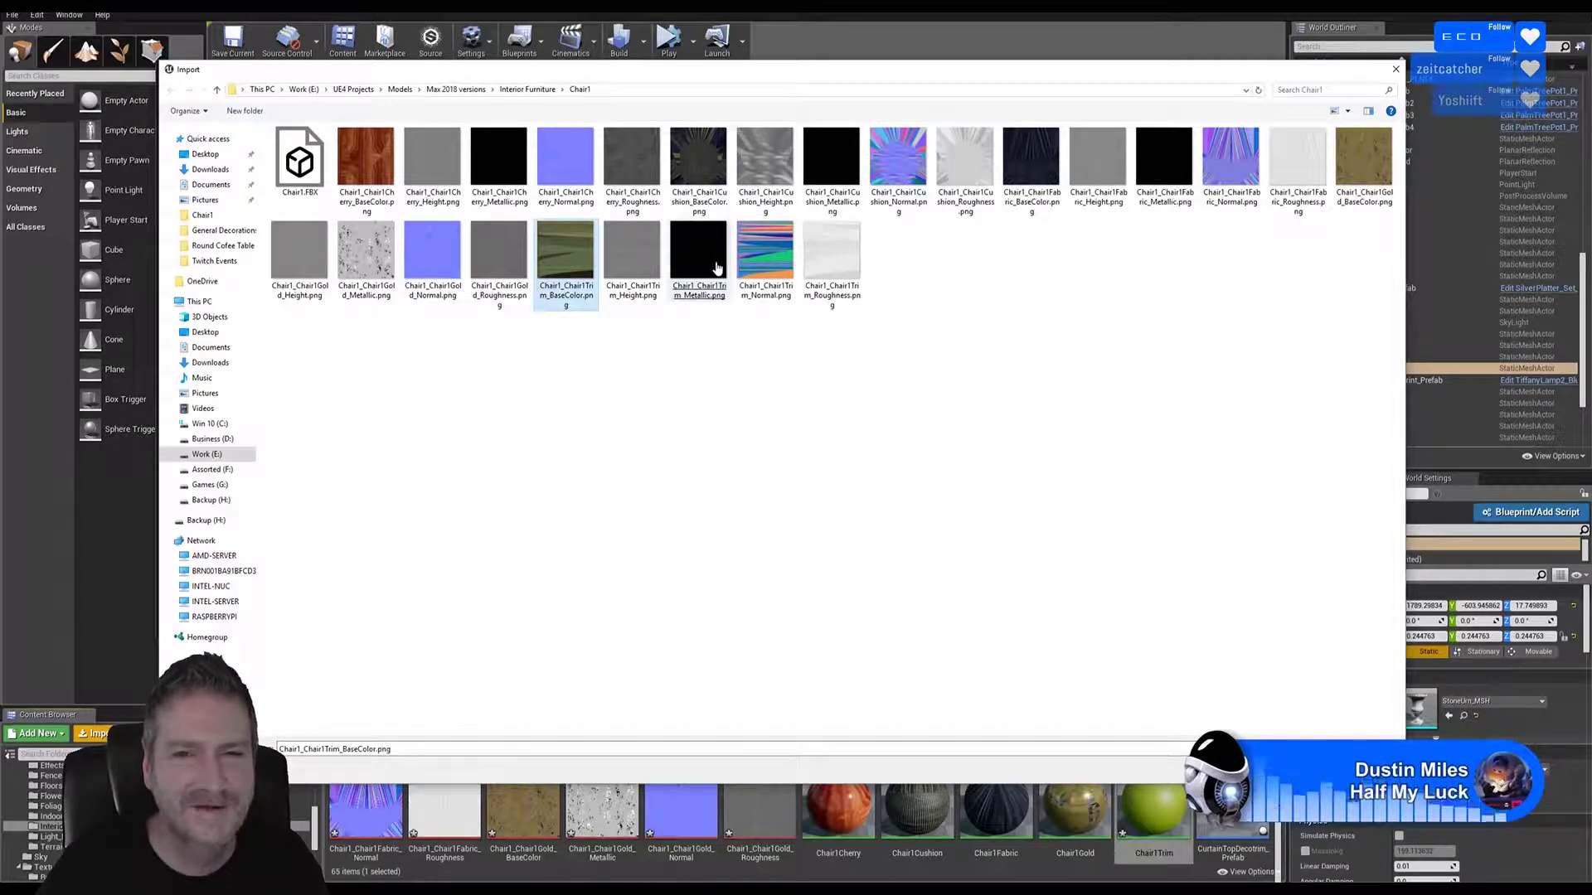
{"action": "left_click", "coordinate": [708, 273], "text": "ctrl"}
{"action": "left_click", "coordinate": [753, 274], "text": "ctrl"}
{"action": "left_click", "coordinate": [832, 257], "text": "ctrl"}
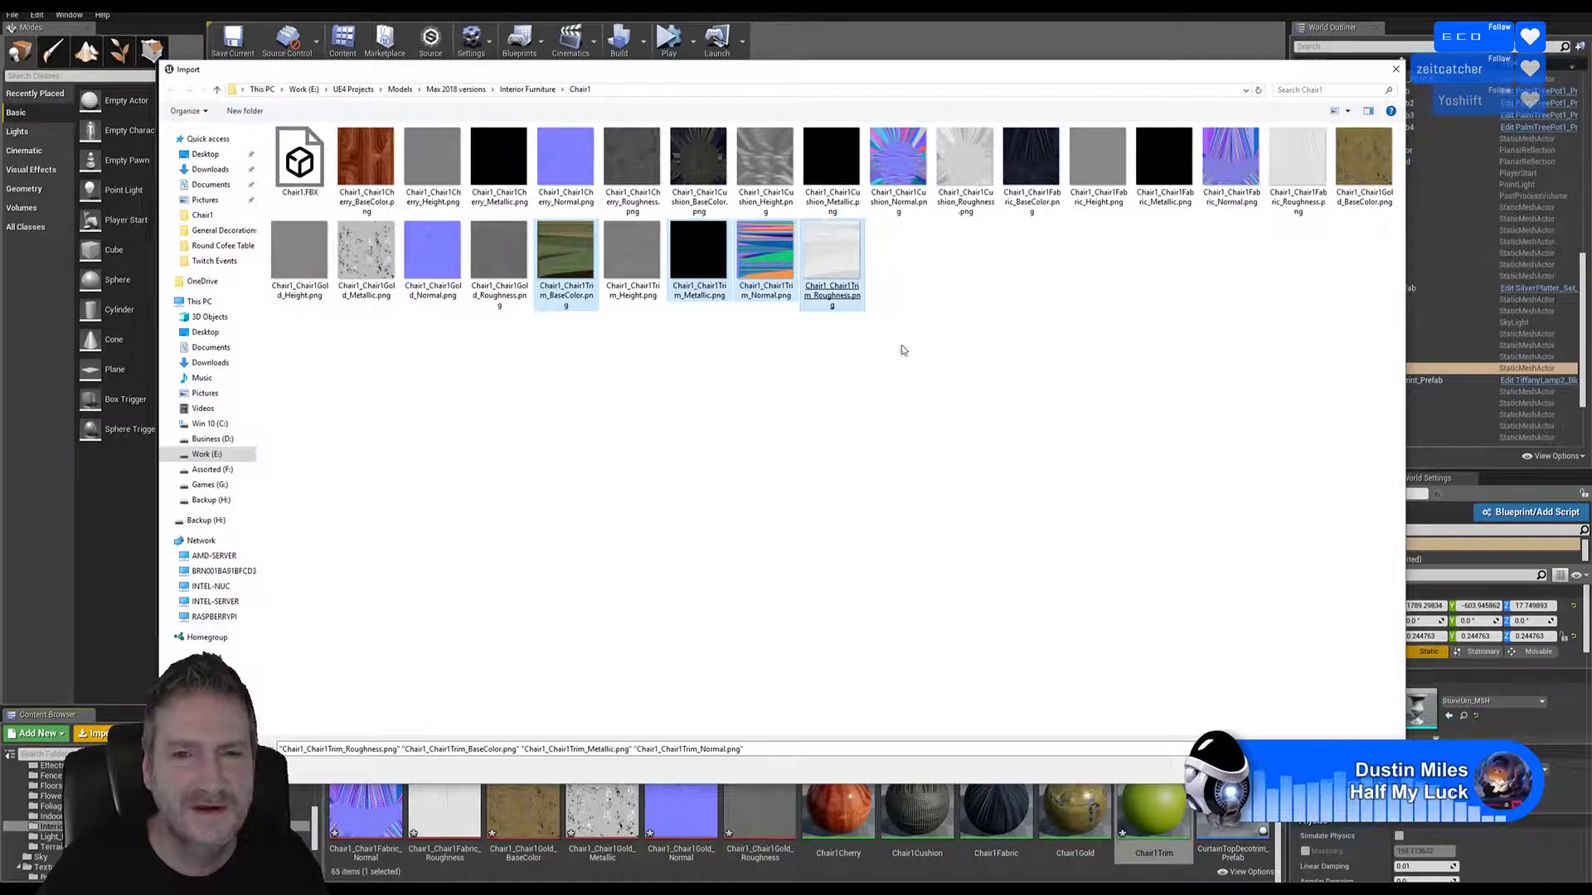
{"action": "key", "text": "Return"}
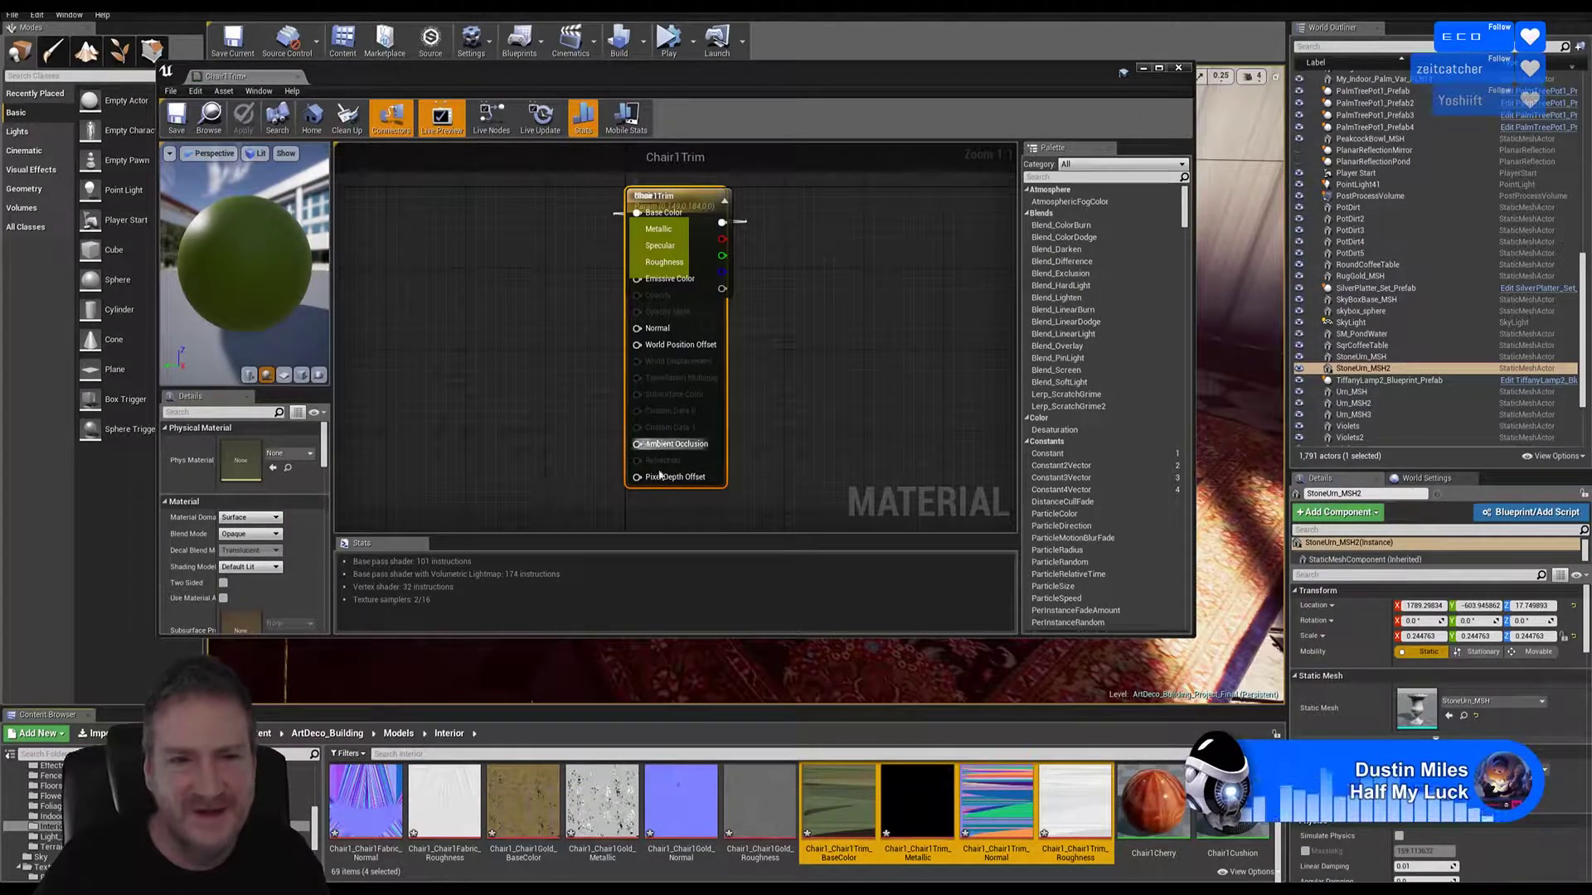
Step: Add the four Chair1Trim textures to the material graph, move the result node aside and delete the colour parameter
{"action": "left_click_drag", "start_coordinate": [838, 798], "coordinate": [491, 304]}
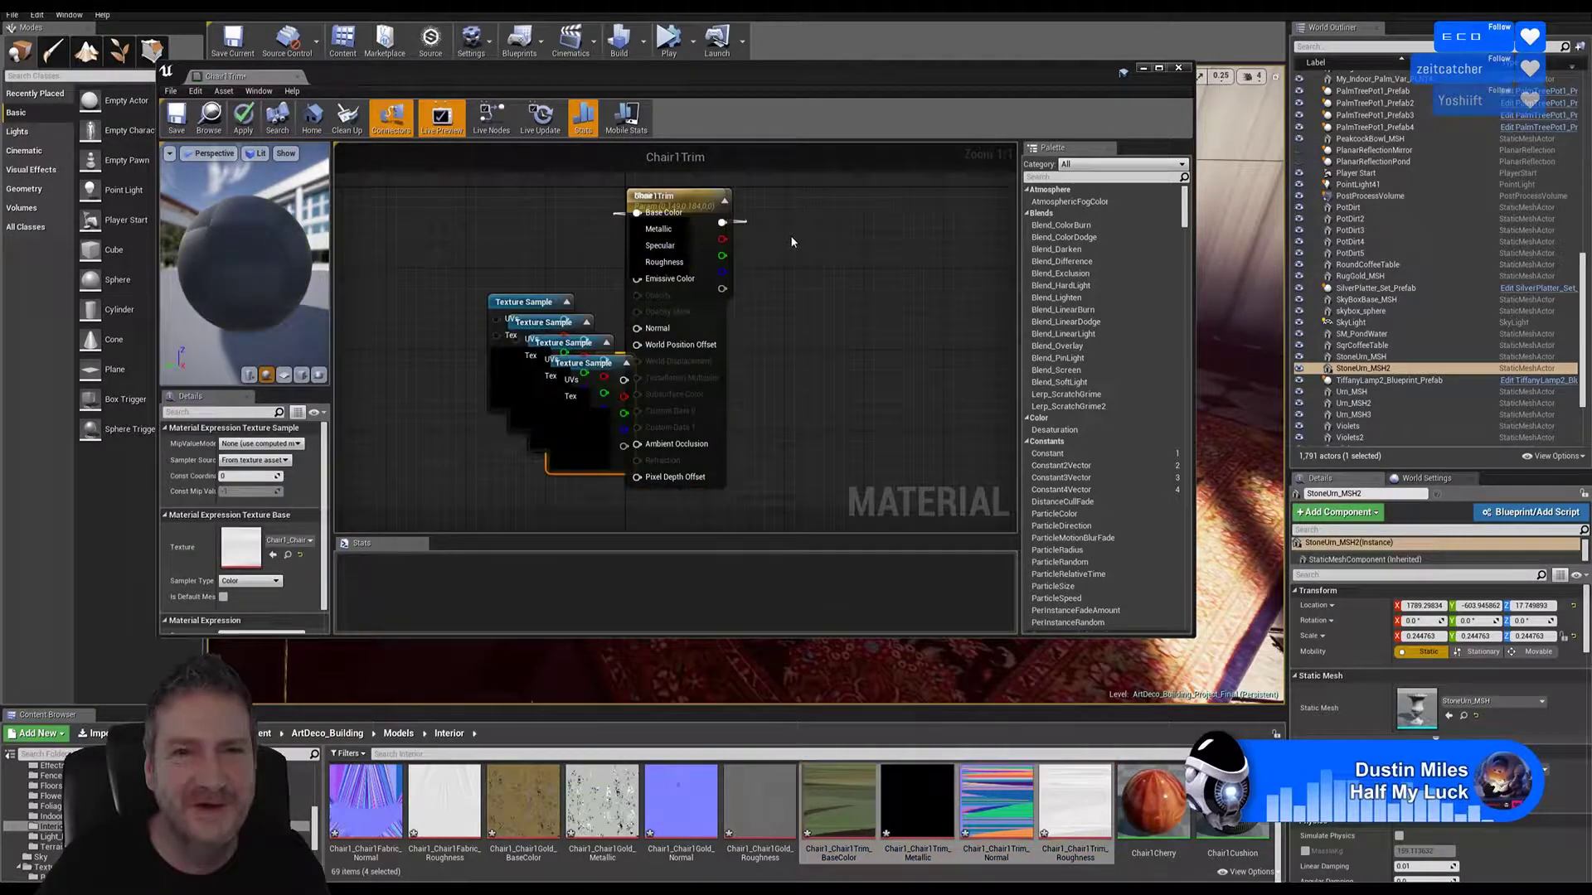
{"action": "left_click_drag", "start_coordinate": [714, 214], "coordinate": [903, 222]}
{"action": "left_click", "coordinate": [706, 200]}
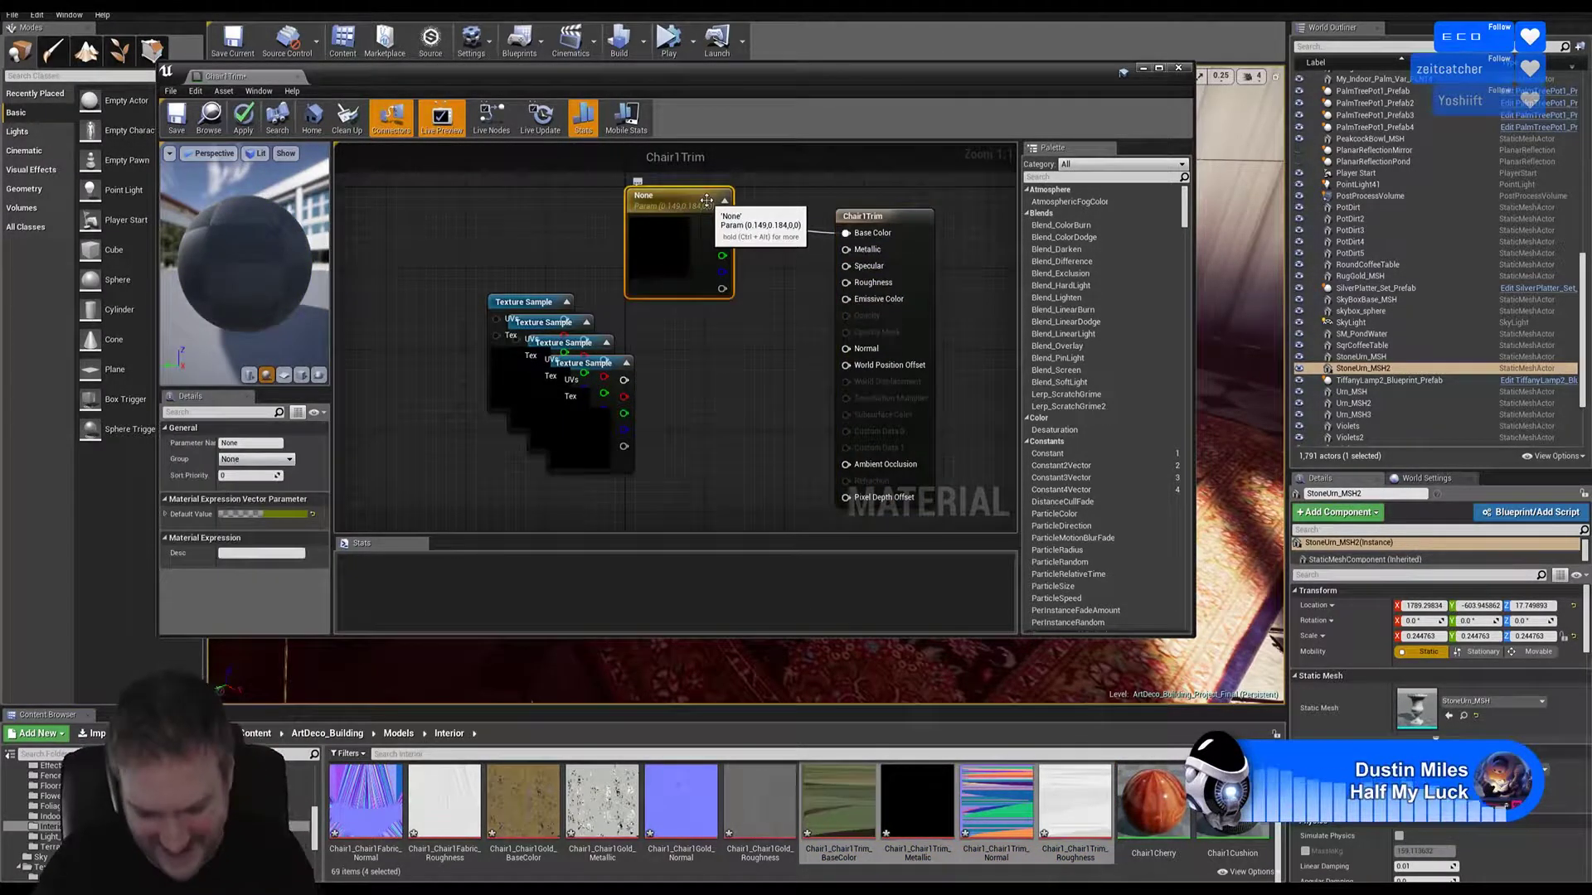
{"action": "key", "text": "Delete"}
Step: Arrange the trim texture samples in a column beside the result node, ordered Base Color, Metallic, Normal, Roughness
{"action": "left_click_drag", "start_coordinate": [528, 303], "coordinate": [665, 197]}
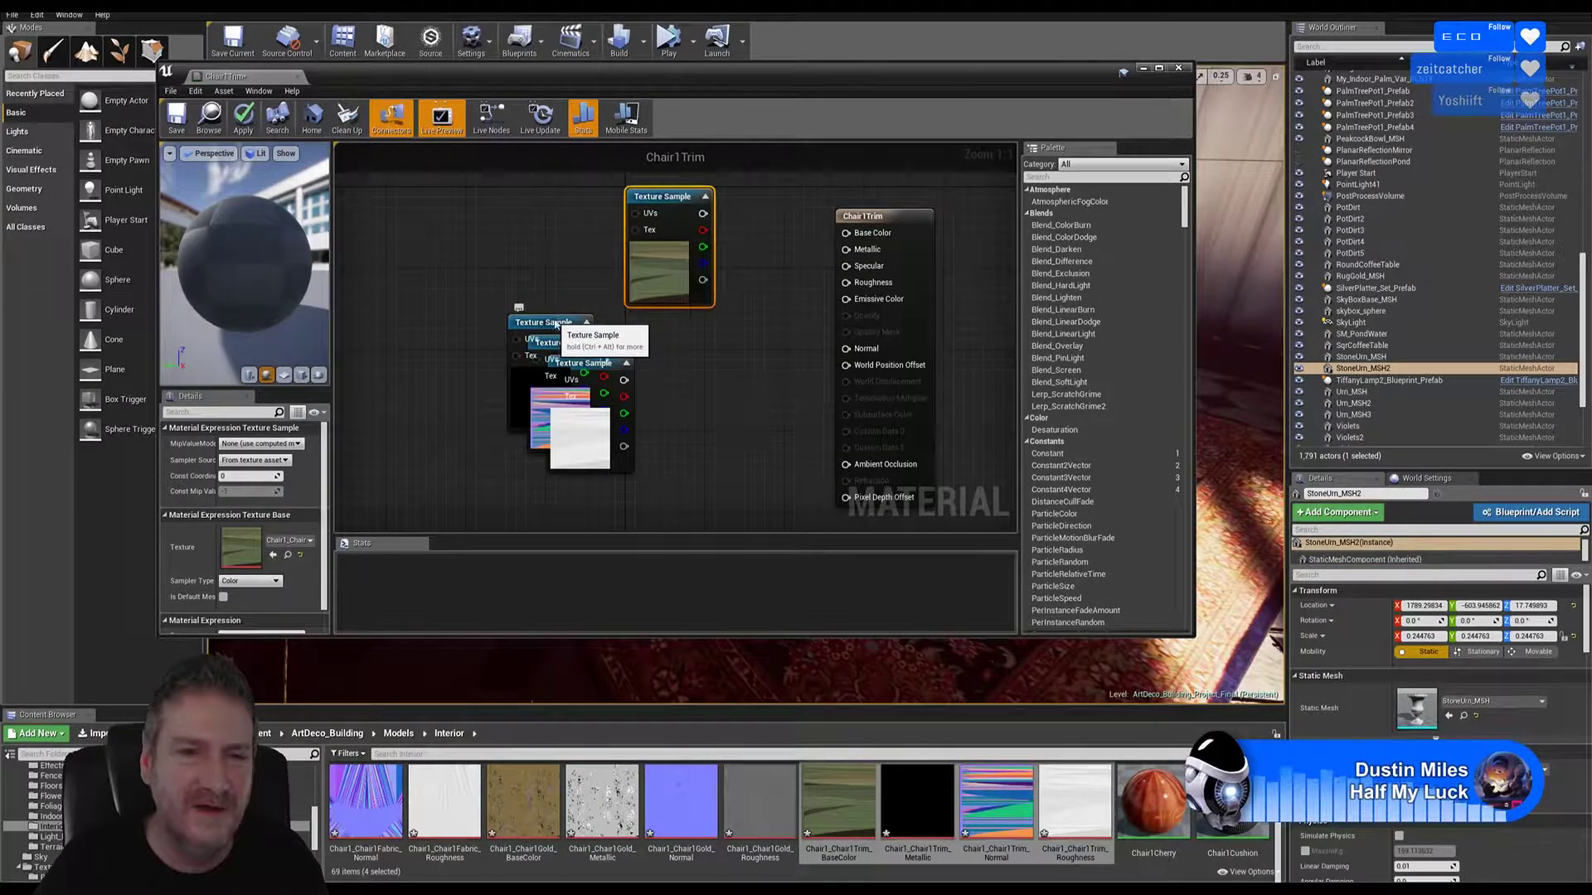
{"action": "left_click_drag", "start_coordinate": [553, 321], "coordinate": [673, 329]}
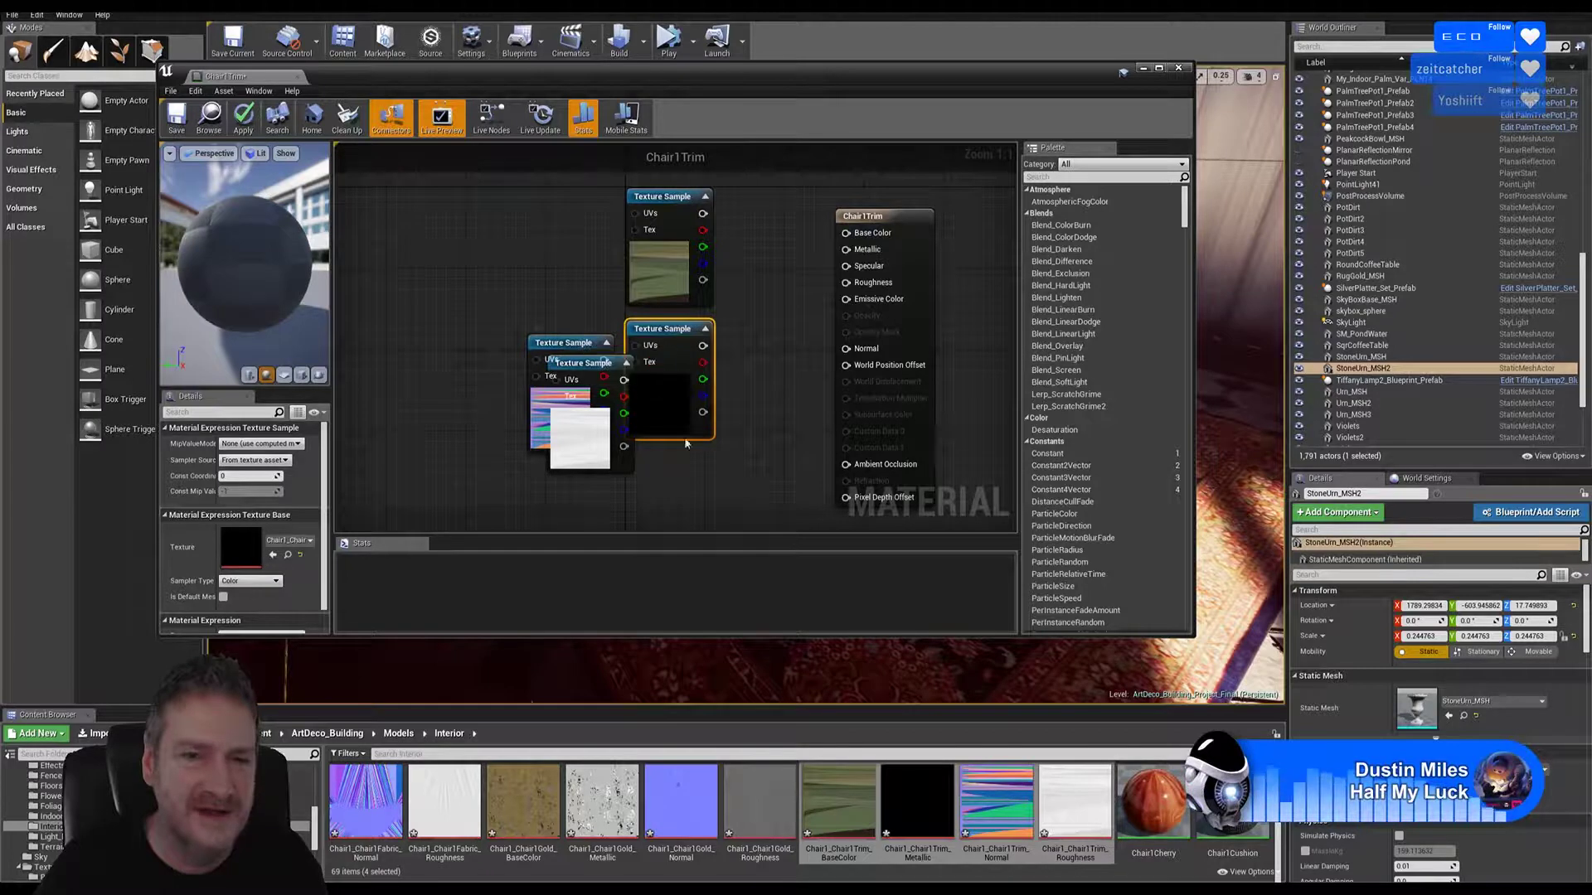
{"action": "left_click_drag", "start_coordinate": [580, 349], "coordinate": [678, 468]}
{"action": "right_click_drag", "start_coordinate": [755, 418], "coordinate": [757, 323]}
{"action": "left_click_drag", "start_coordinate": [602, 310], "coordinate": [681, 526]}
{"action": "right_click_drag", "start_coordinate": [738, 284], "coordinate": [724, 397]}
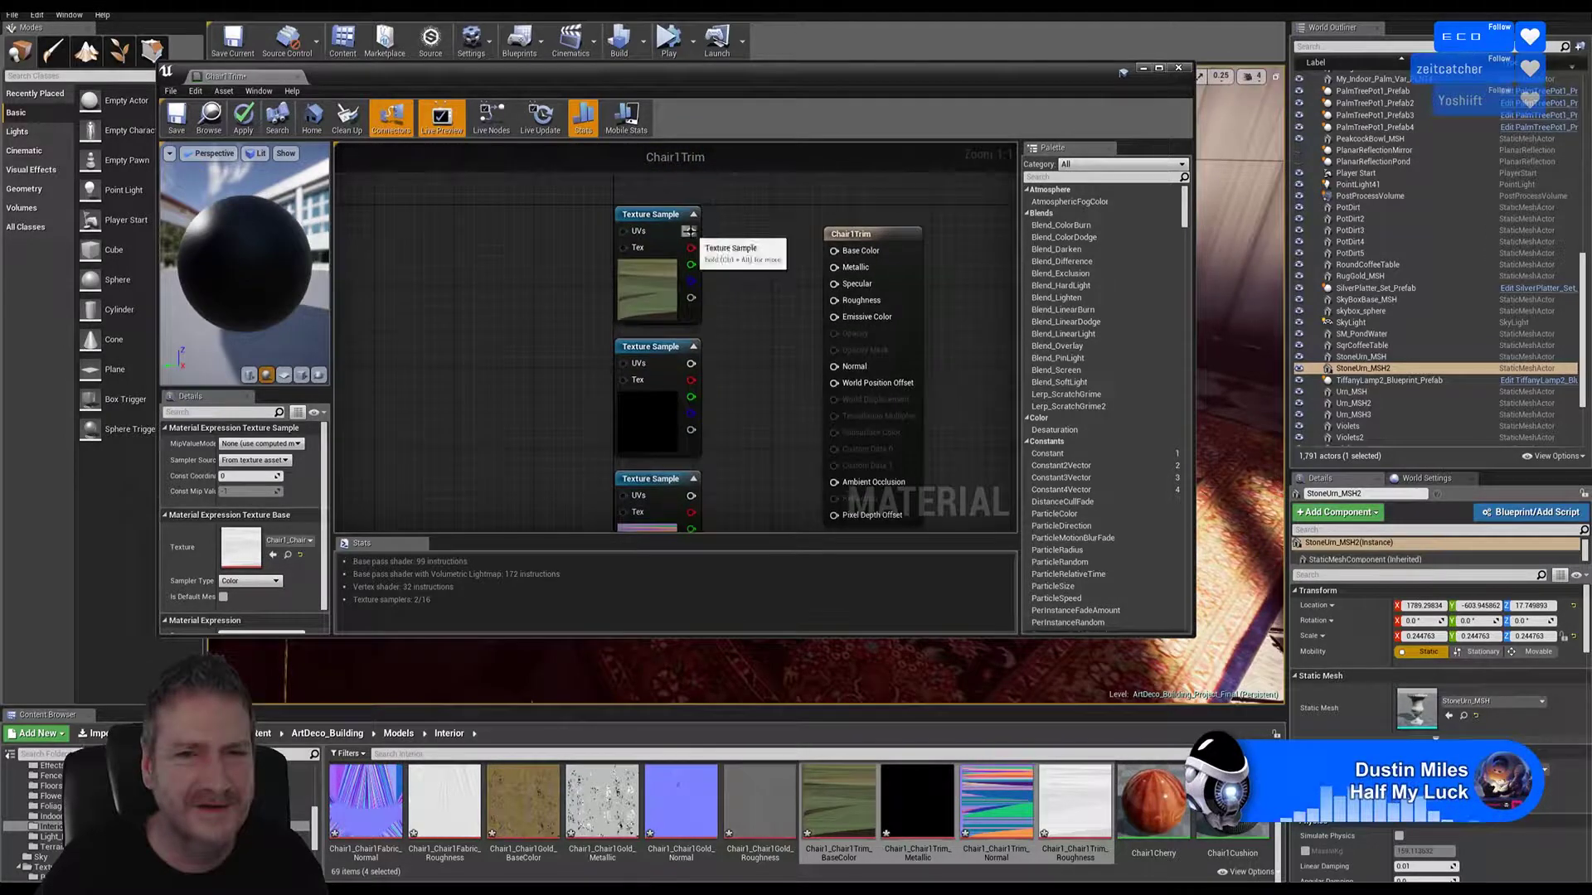
Step: Connect the trim texture samples to Base Color, Metallic, Normal and Roughness, then apply, save and close the Chair1Trim material
{"action": "left_click_drag", "start_coordinate": [691, 231], "coordinate": [834, 250]}
{"action": "left_click_drag", "start_coordinate": [691, 363], "coordinate": [834, 267]}
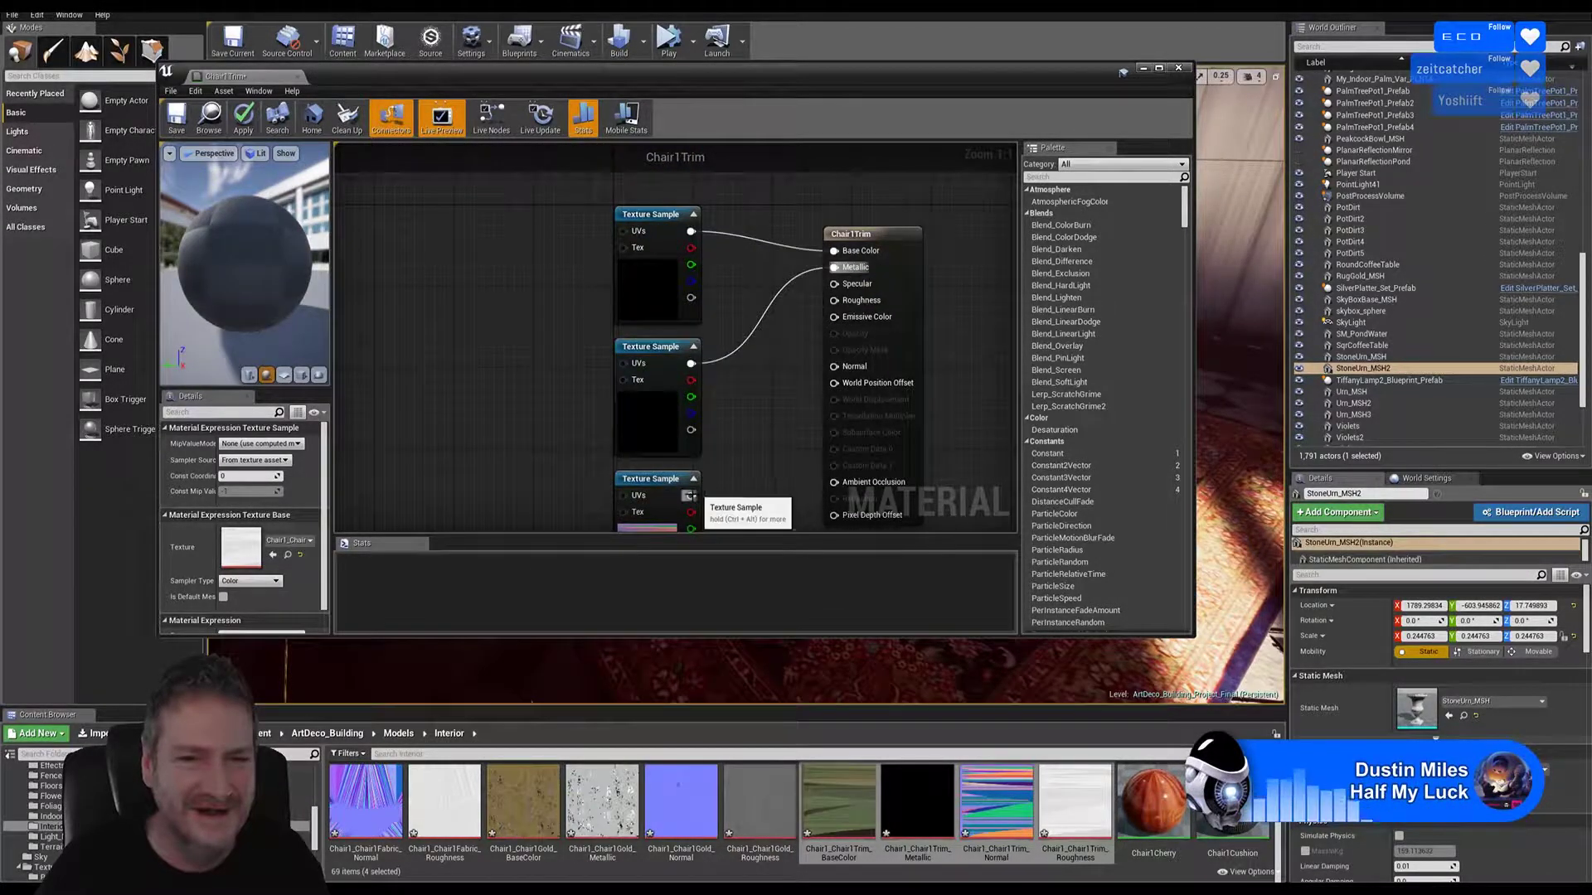
{"action": "left_click_drag", "start_coordinate": [690, 495], "coordinate": [834, 366]}
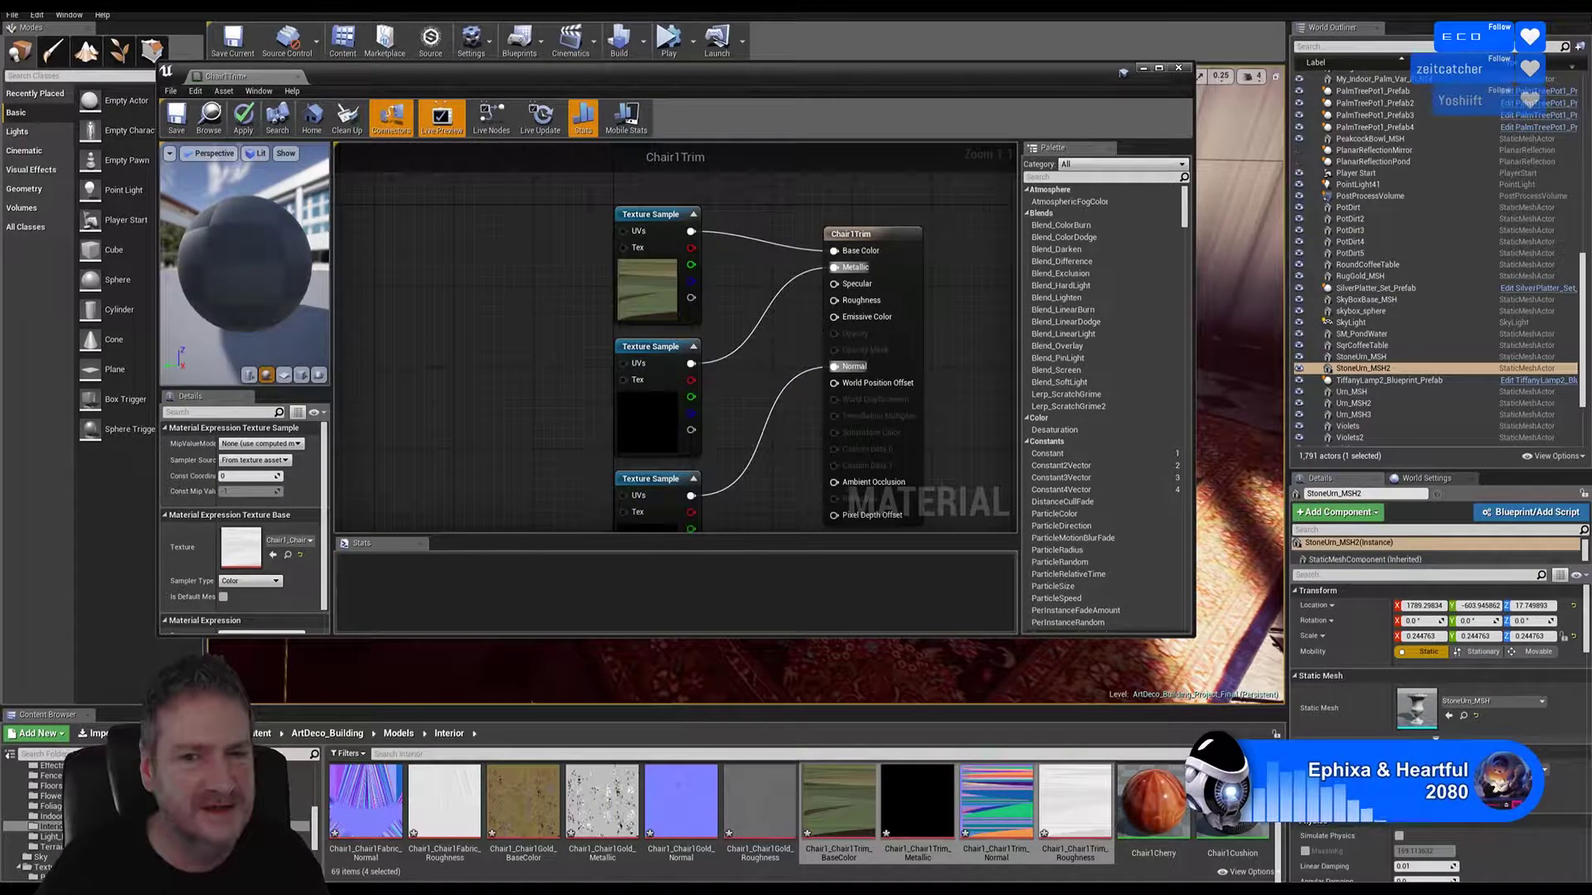
{"action": "right_click_drag", "start_coordinate": [921, 399], "coordinate": [855, 283]}
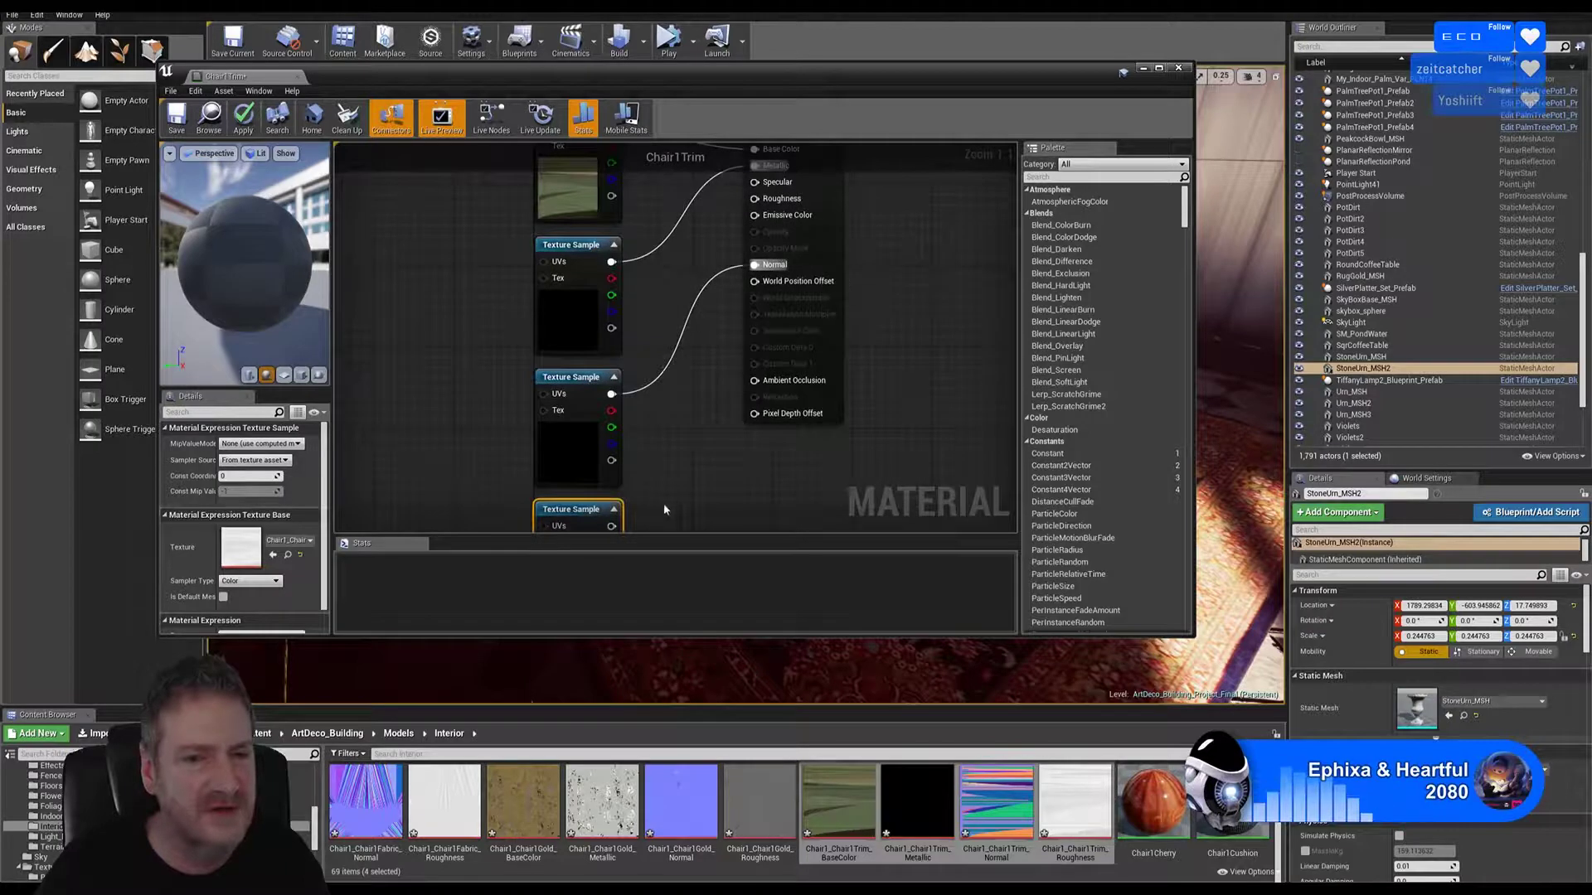
{"action": "left_click_drag", "start_coordinate": [617, 529], "coordinate": [783, 187]}
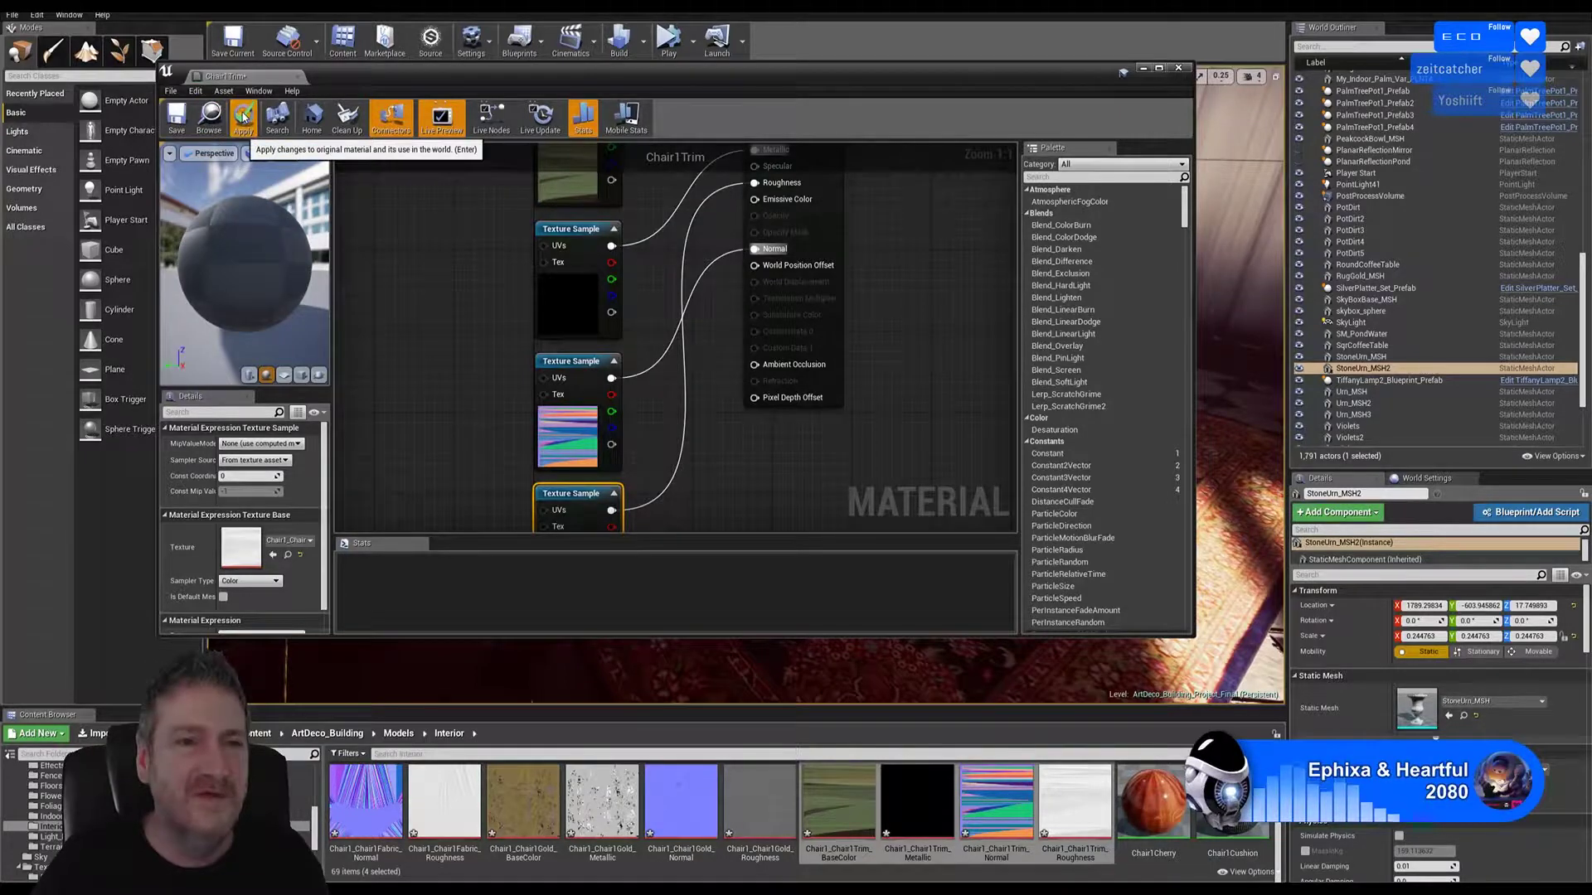
{"action": "left_click", "coordinate": [184, 130]}
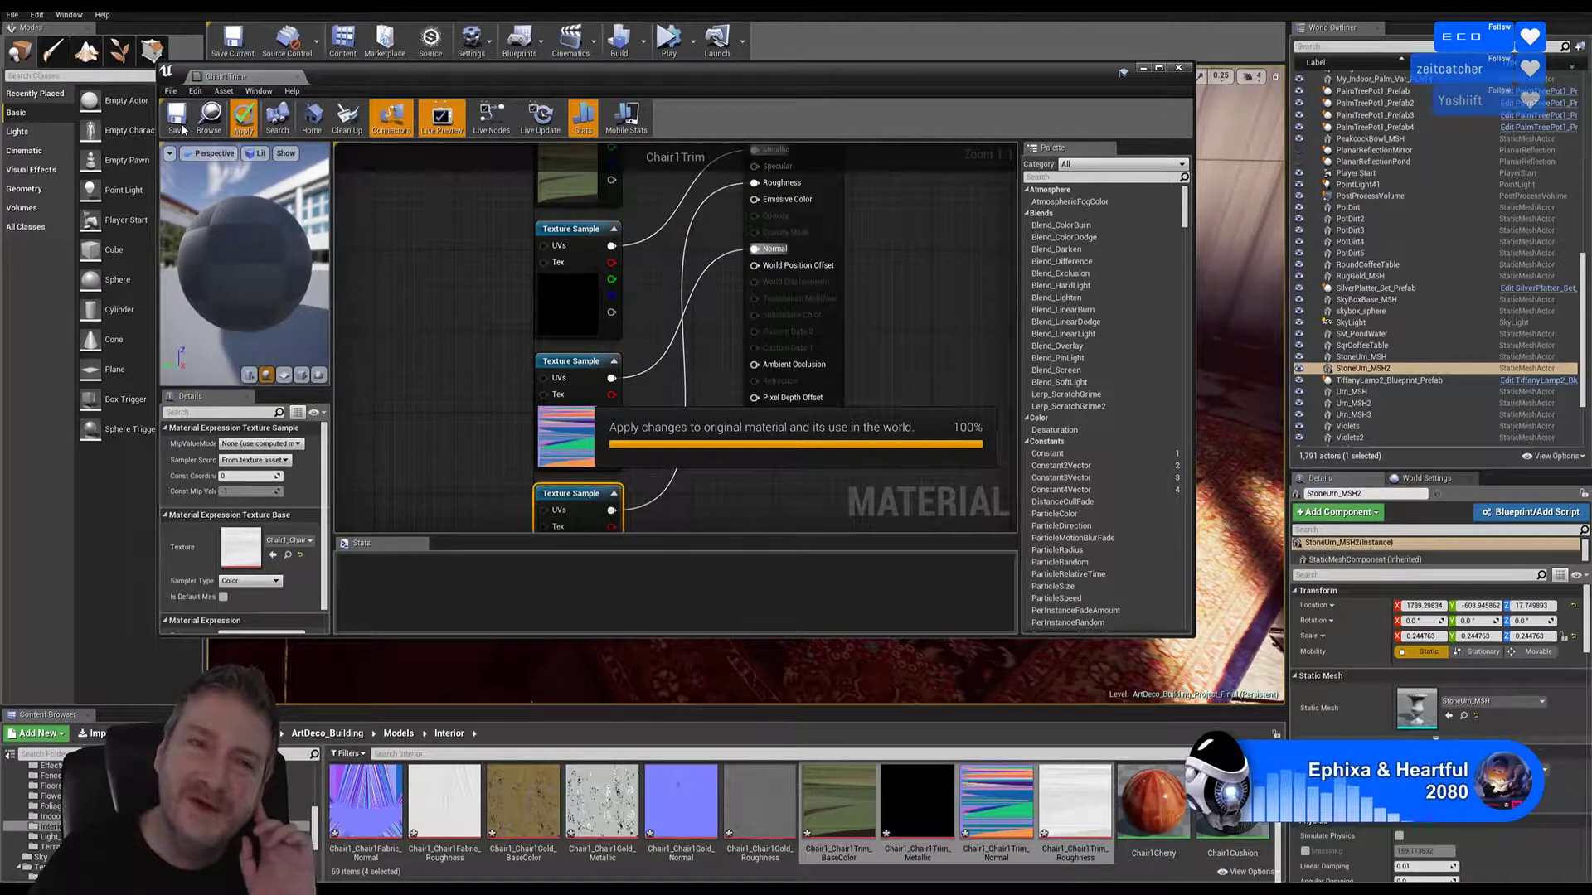
{"action": "left_click", "coordinate": [183, 126]}
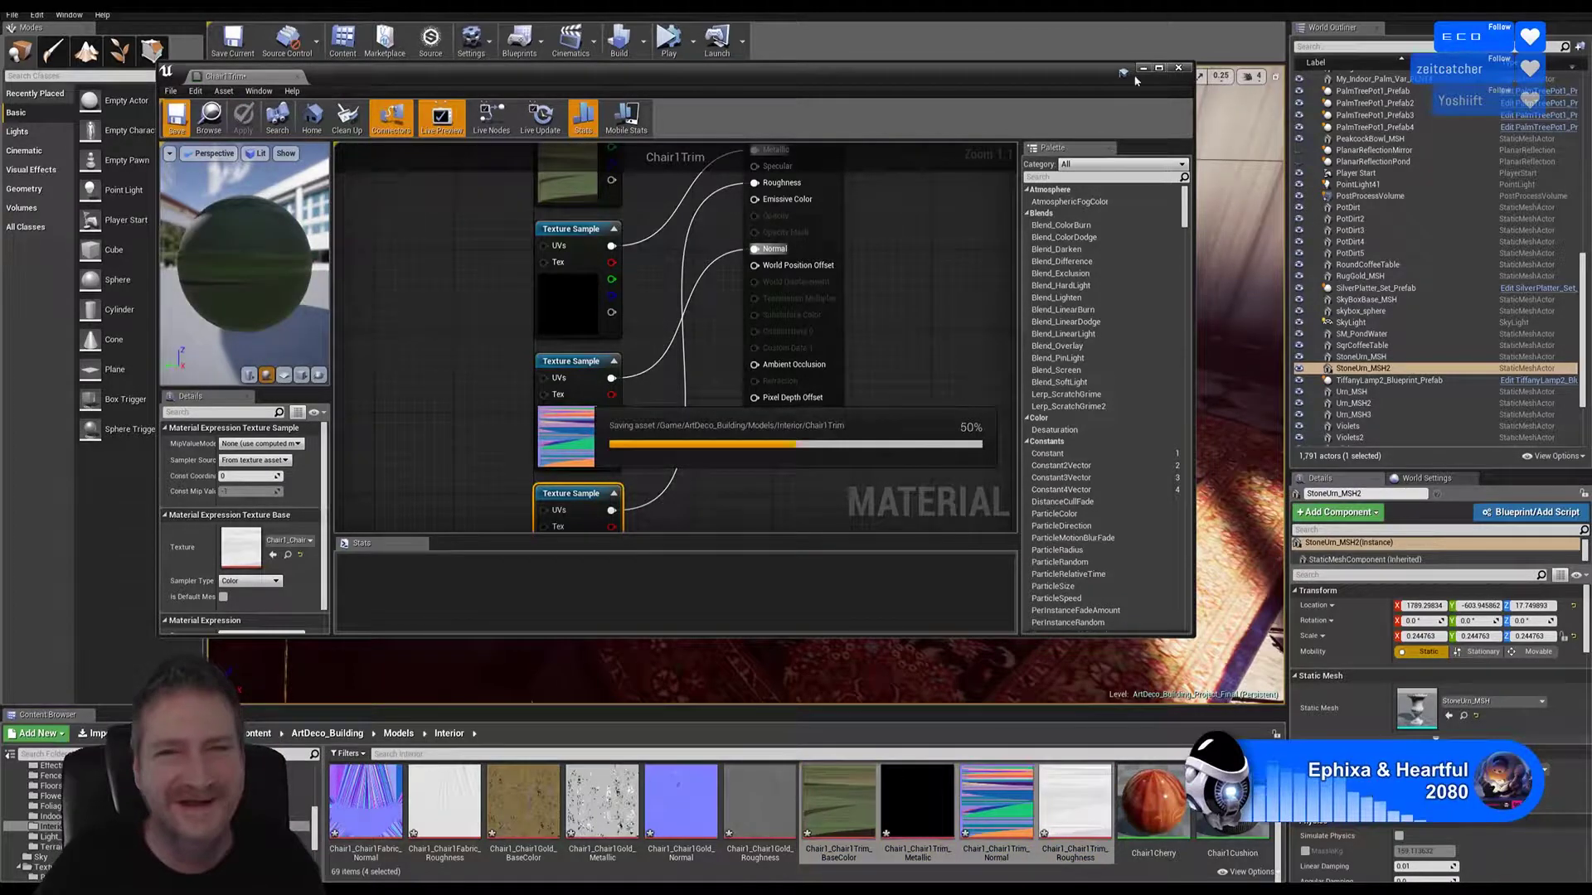
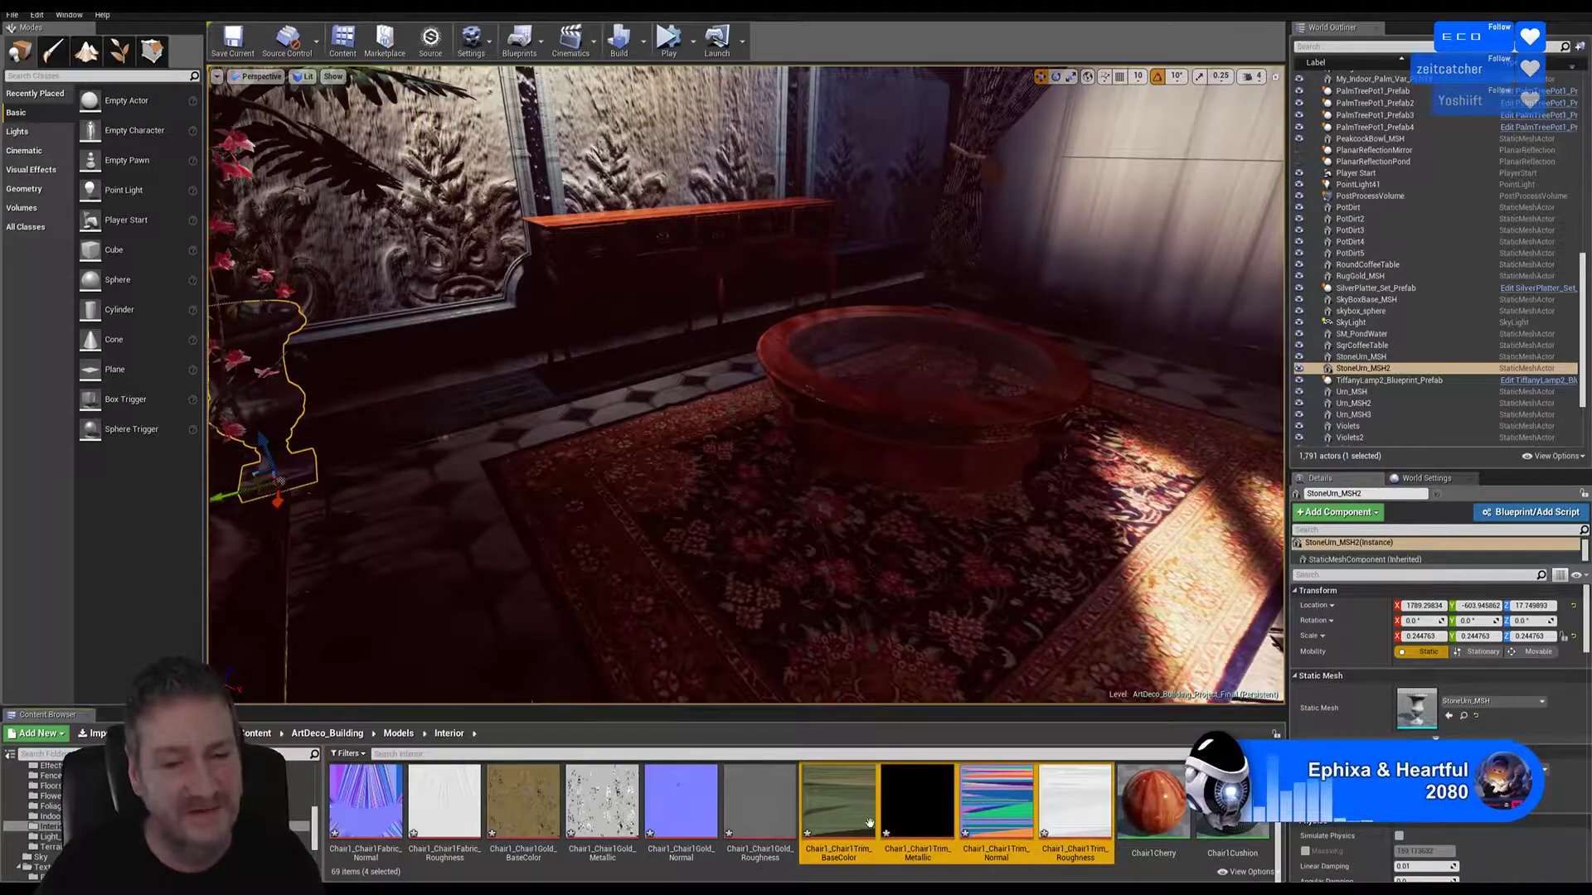
Step: Find the Chair1 mesh among the interior models and place it on the rug in front of the round coffee table
{"action": "scroll", "coordinate": [868, 833], "scroll_direction": "up", "scroll_amount": 5}
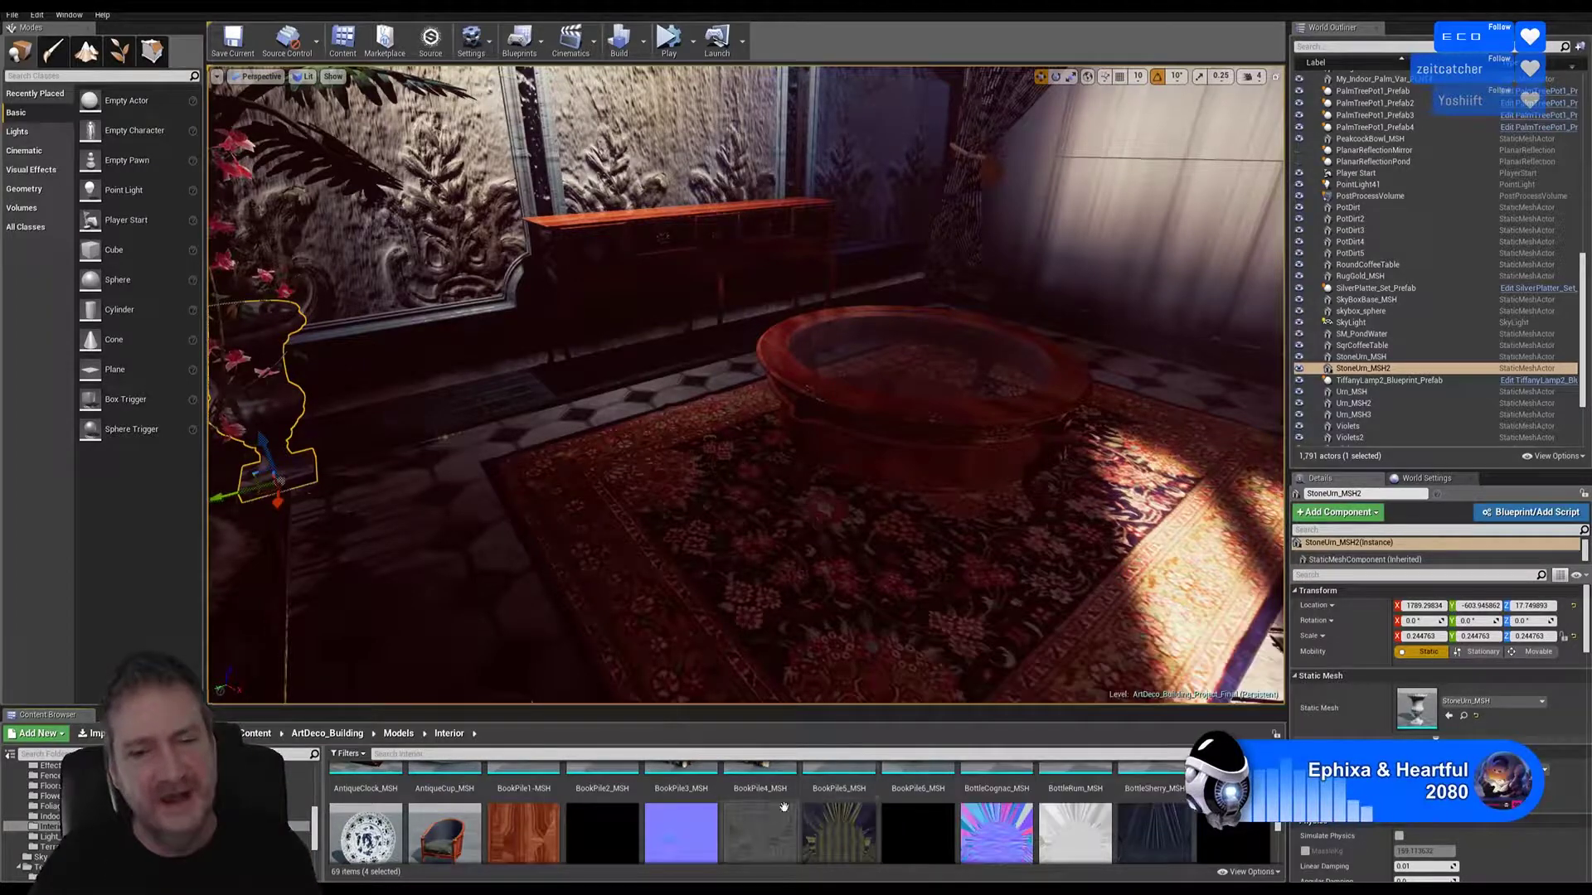
{"action": "scroll", "coordinate": [878, 812], "scroll_direction": "up", "scroll_amount": 1}
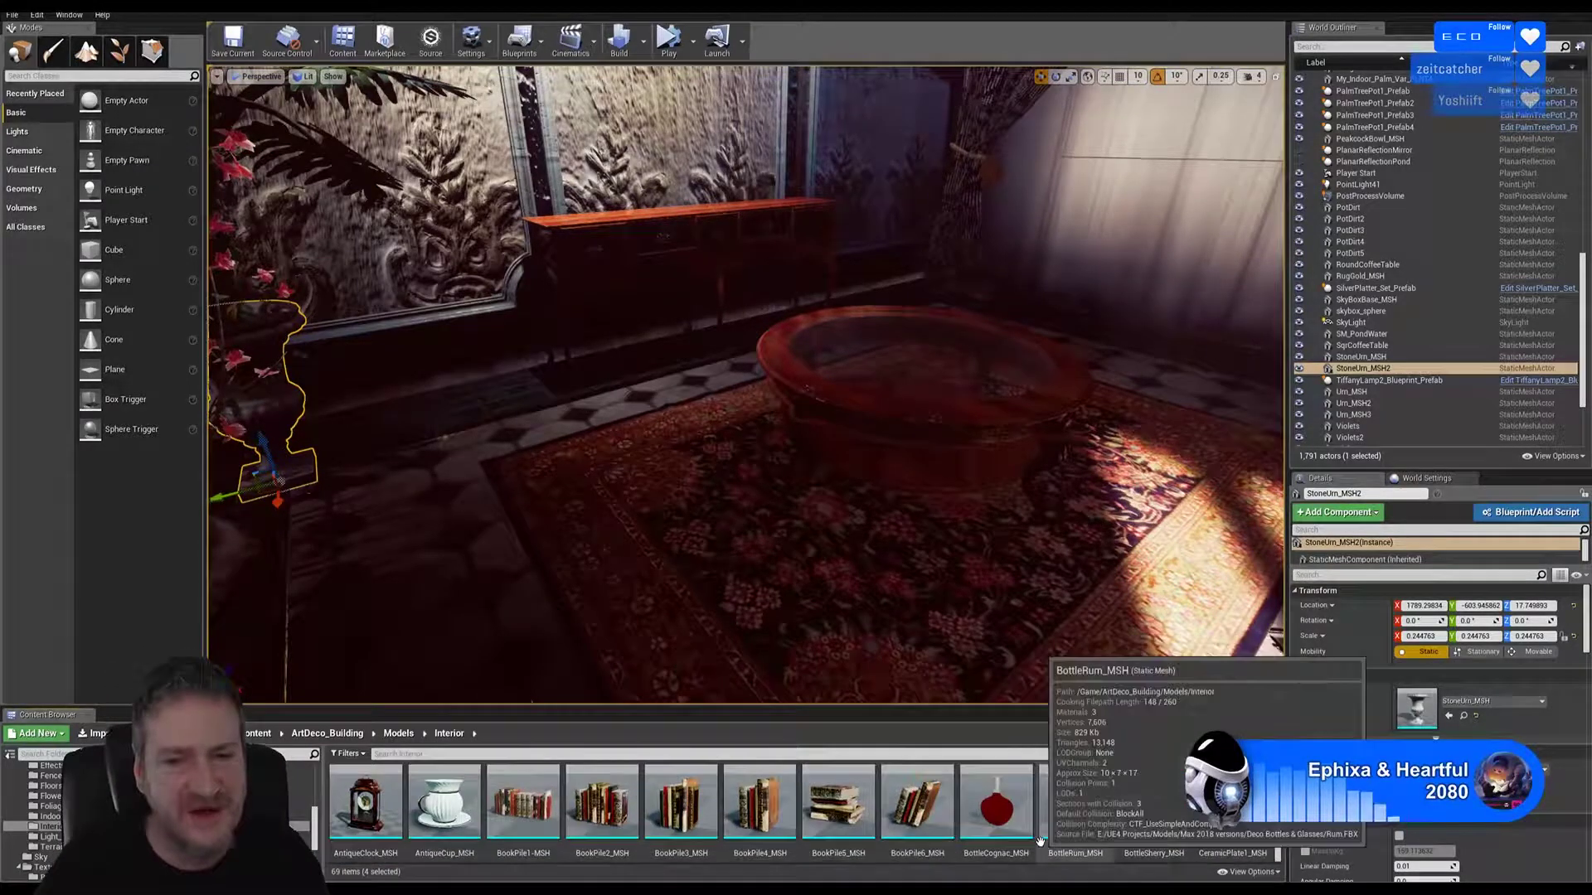
{"action": "scroll", "coordinate": [1040, 842], "scroll_direction": "down", "scroll_amount": 3}
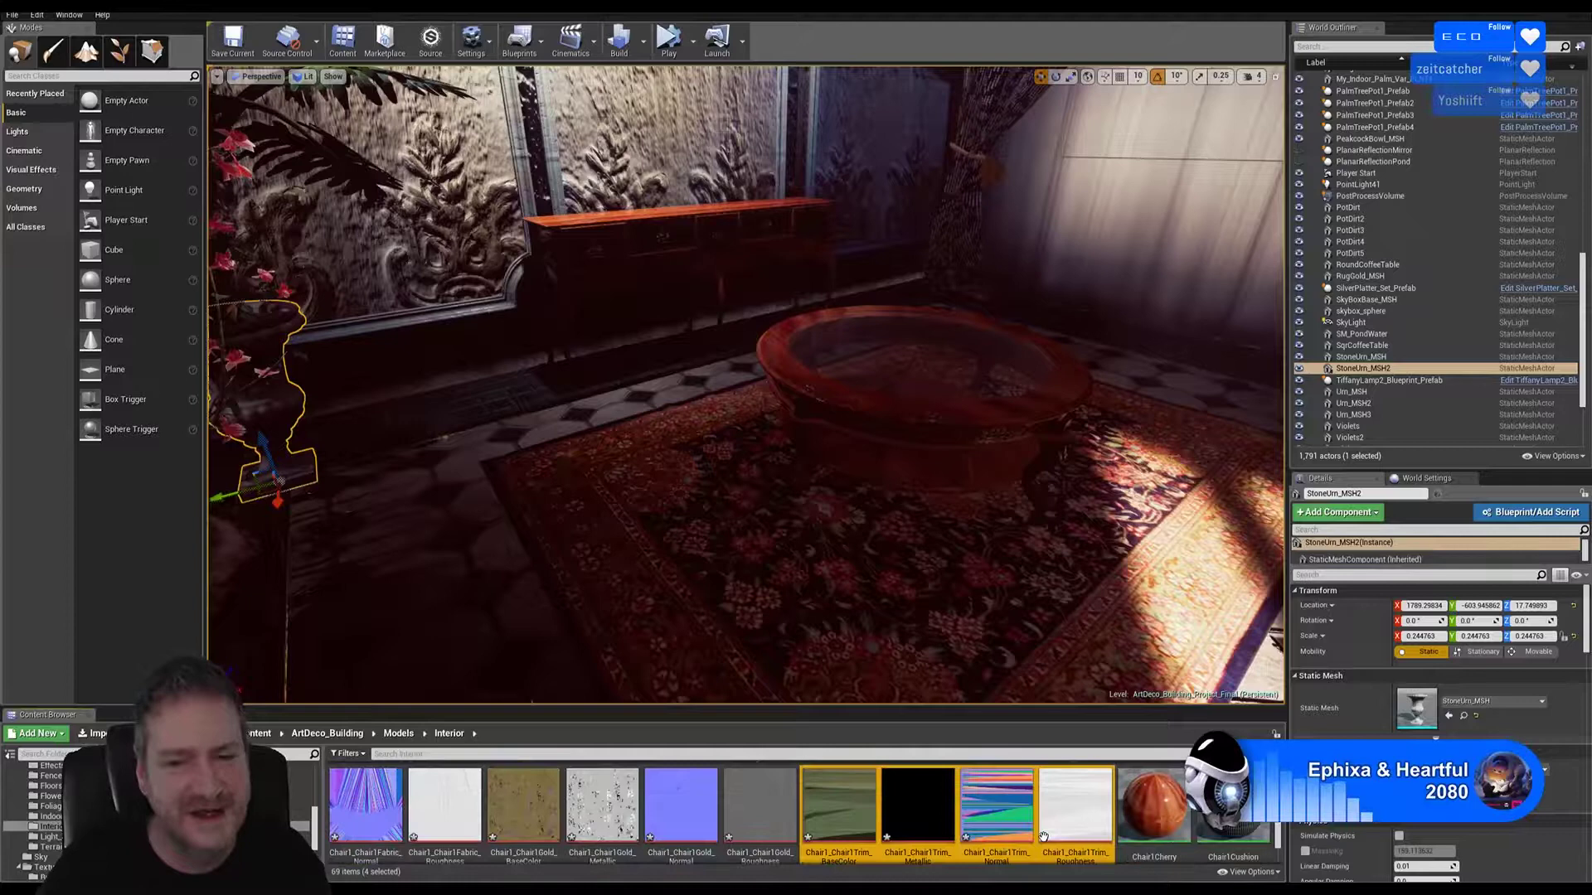
{"action": "scroll", "coordinate": [1037, 829], "scroll_direction": "down", "scroll_amount": 5}
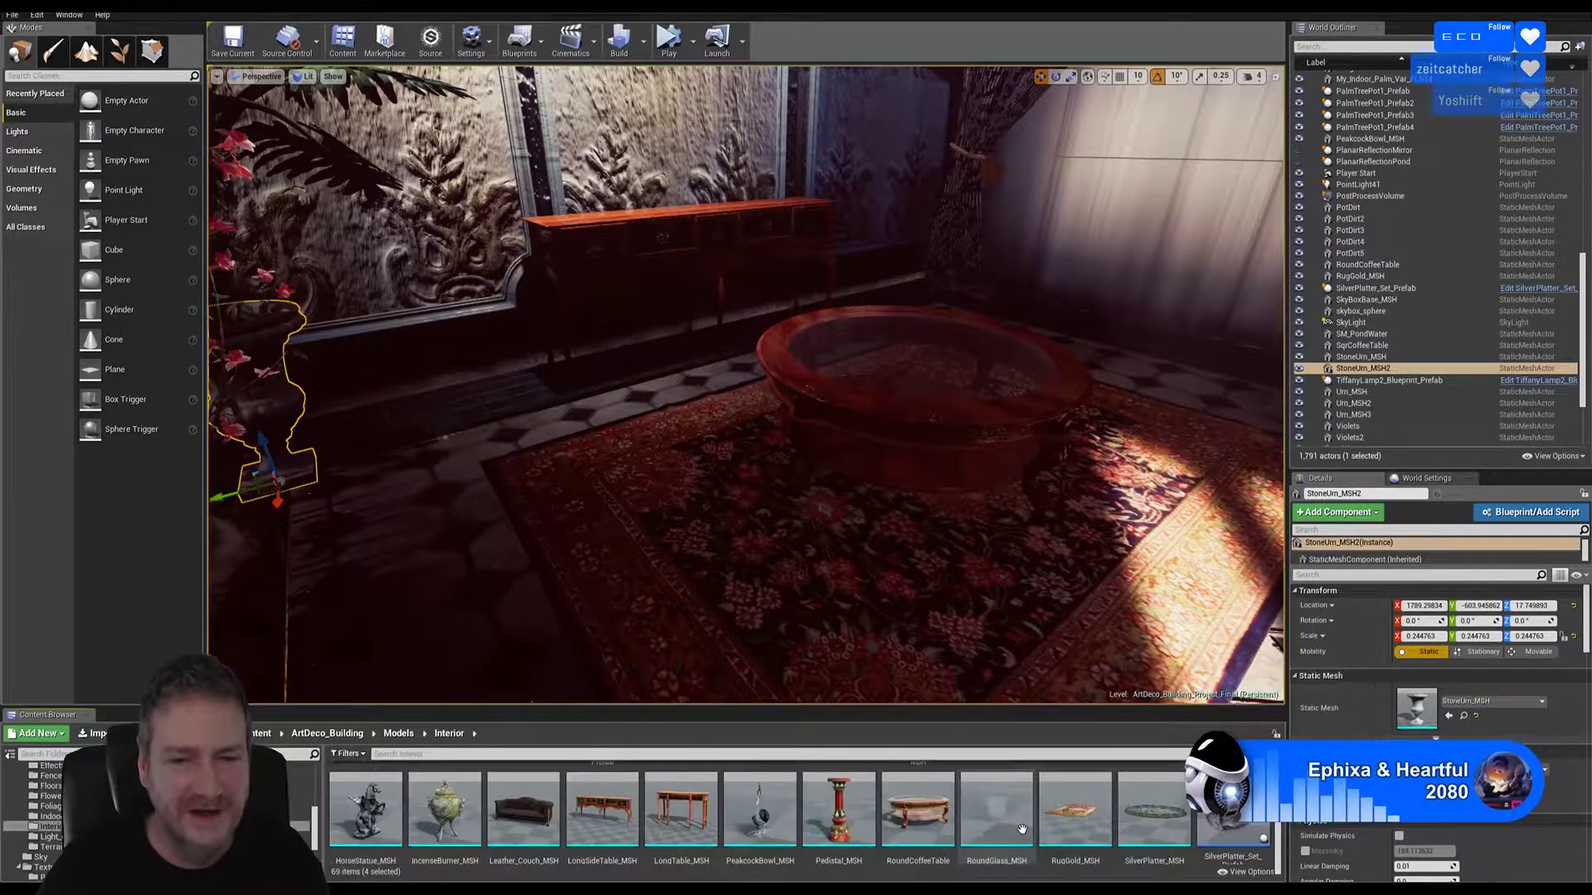
{"action": "scroll", "coordinate": [1078, 817], "scroll_direction": "down", "scroll_amount": 3}
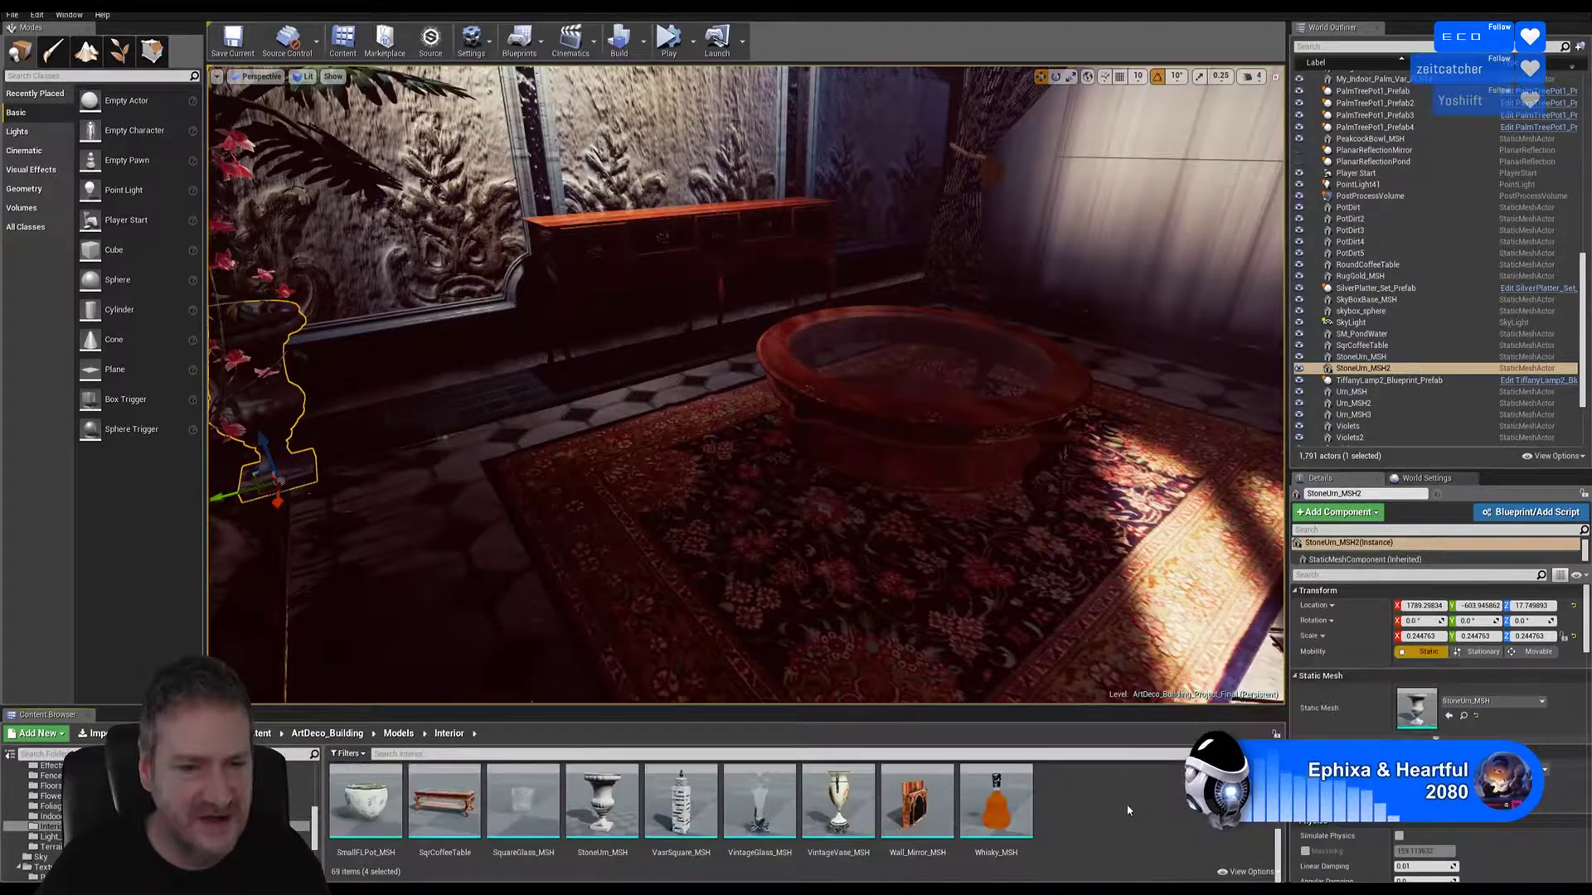
{"action": "scroll", "coordinate": [1127, 810], "scroll_direction": "up", "scroll_amount": 6}
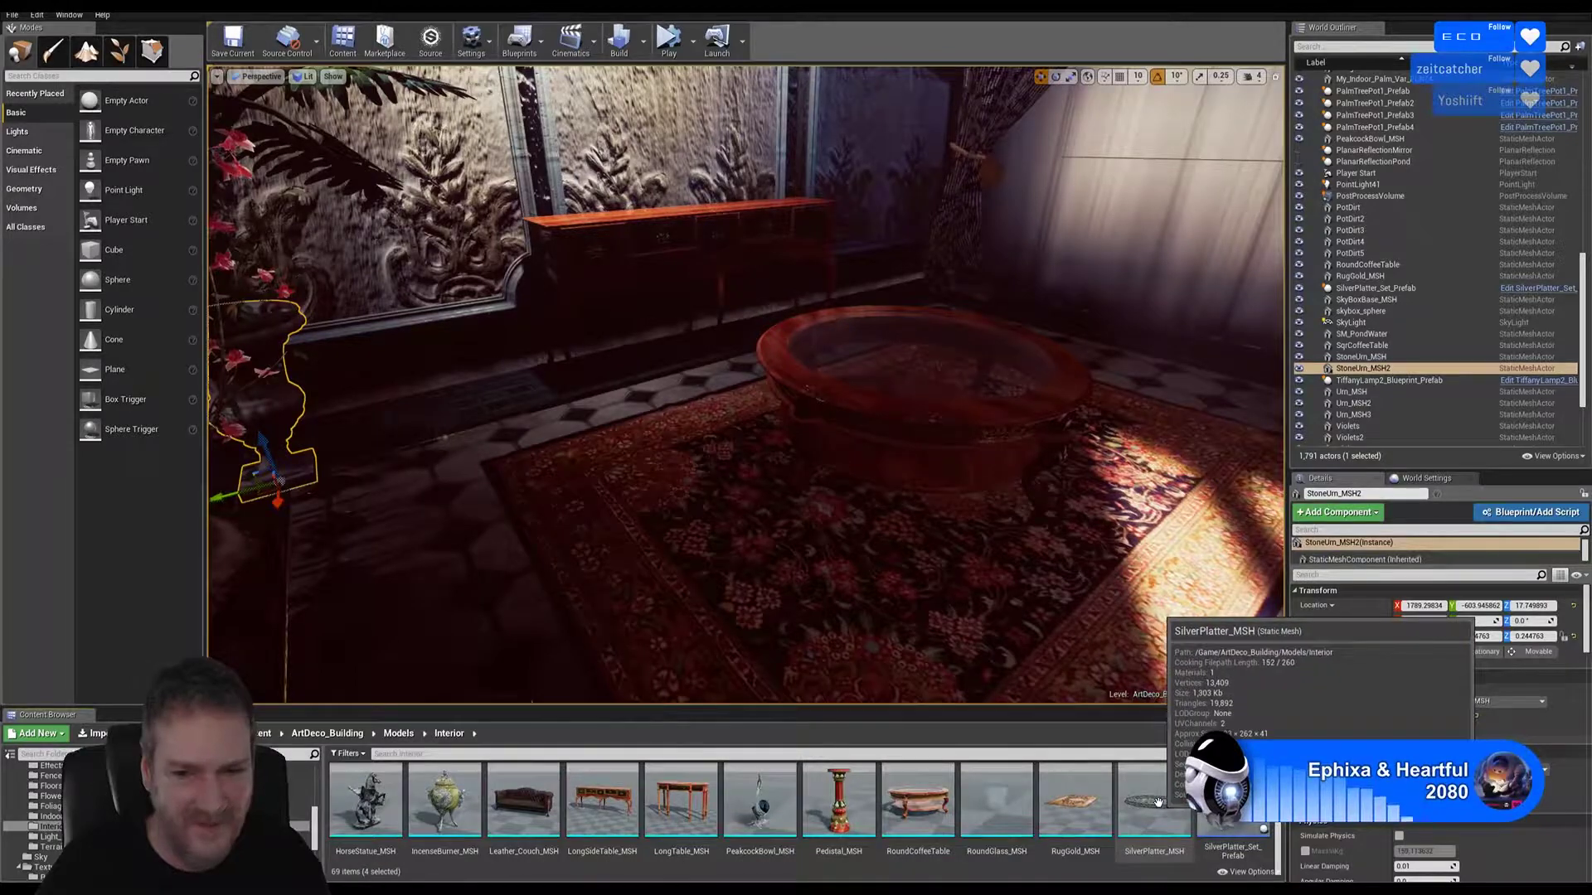
{"action": "scroll", "coordinate": [1186, 807], "scroll_direction": "up", "scroll_amount": 2}
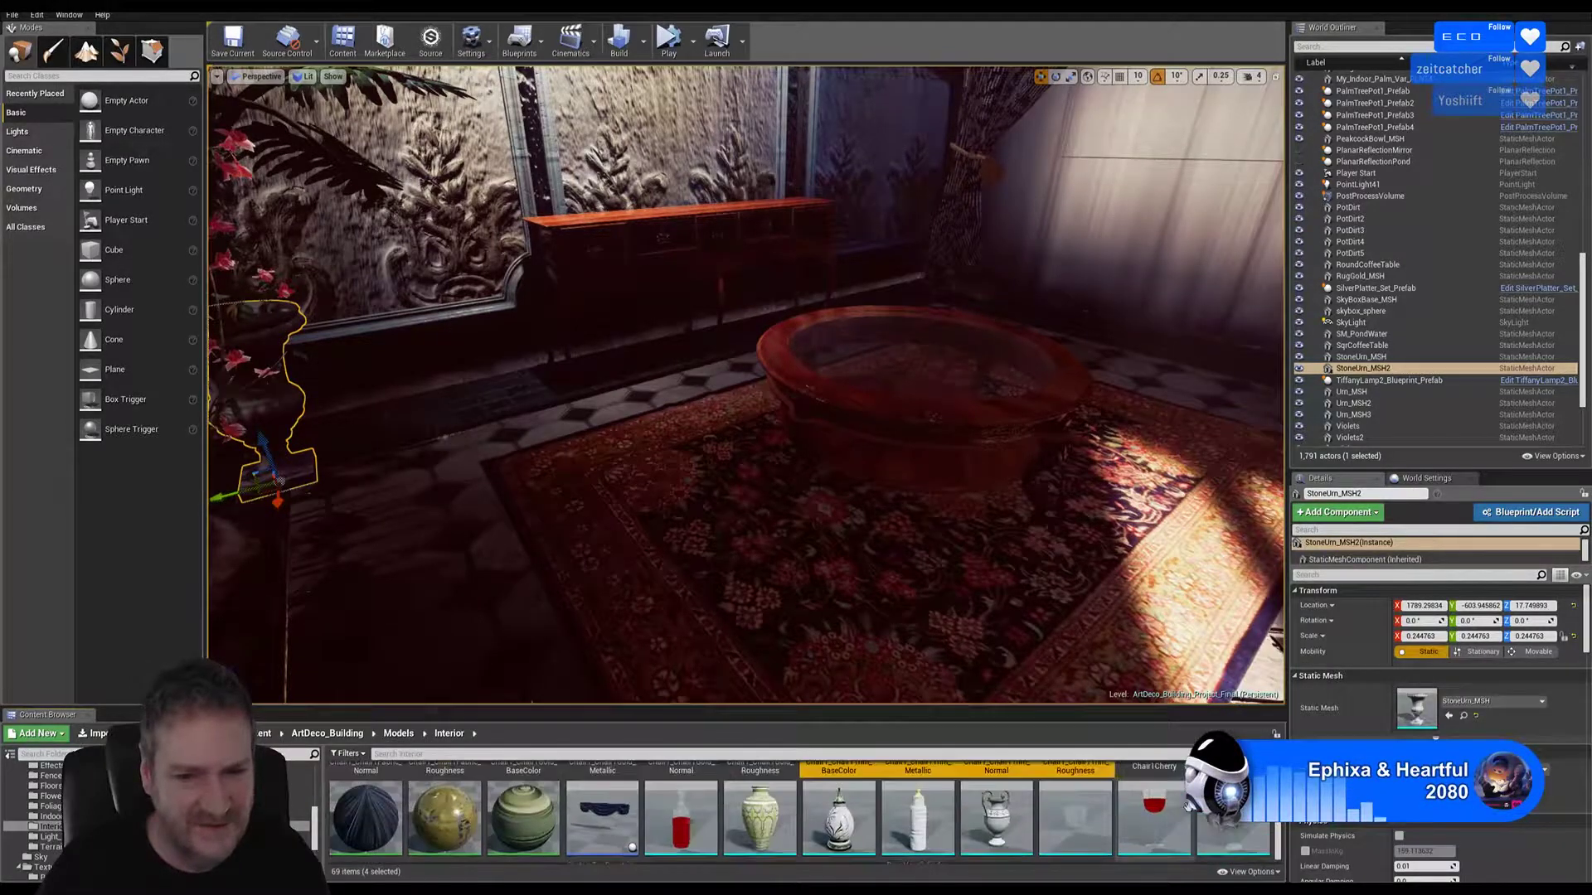
{"action": "scroll", "coordinate": [1186, 807], "scroll_direction": "up", "scroll_amount": 3}
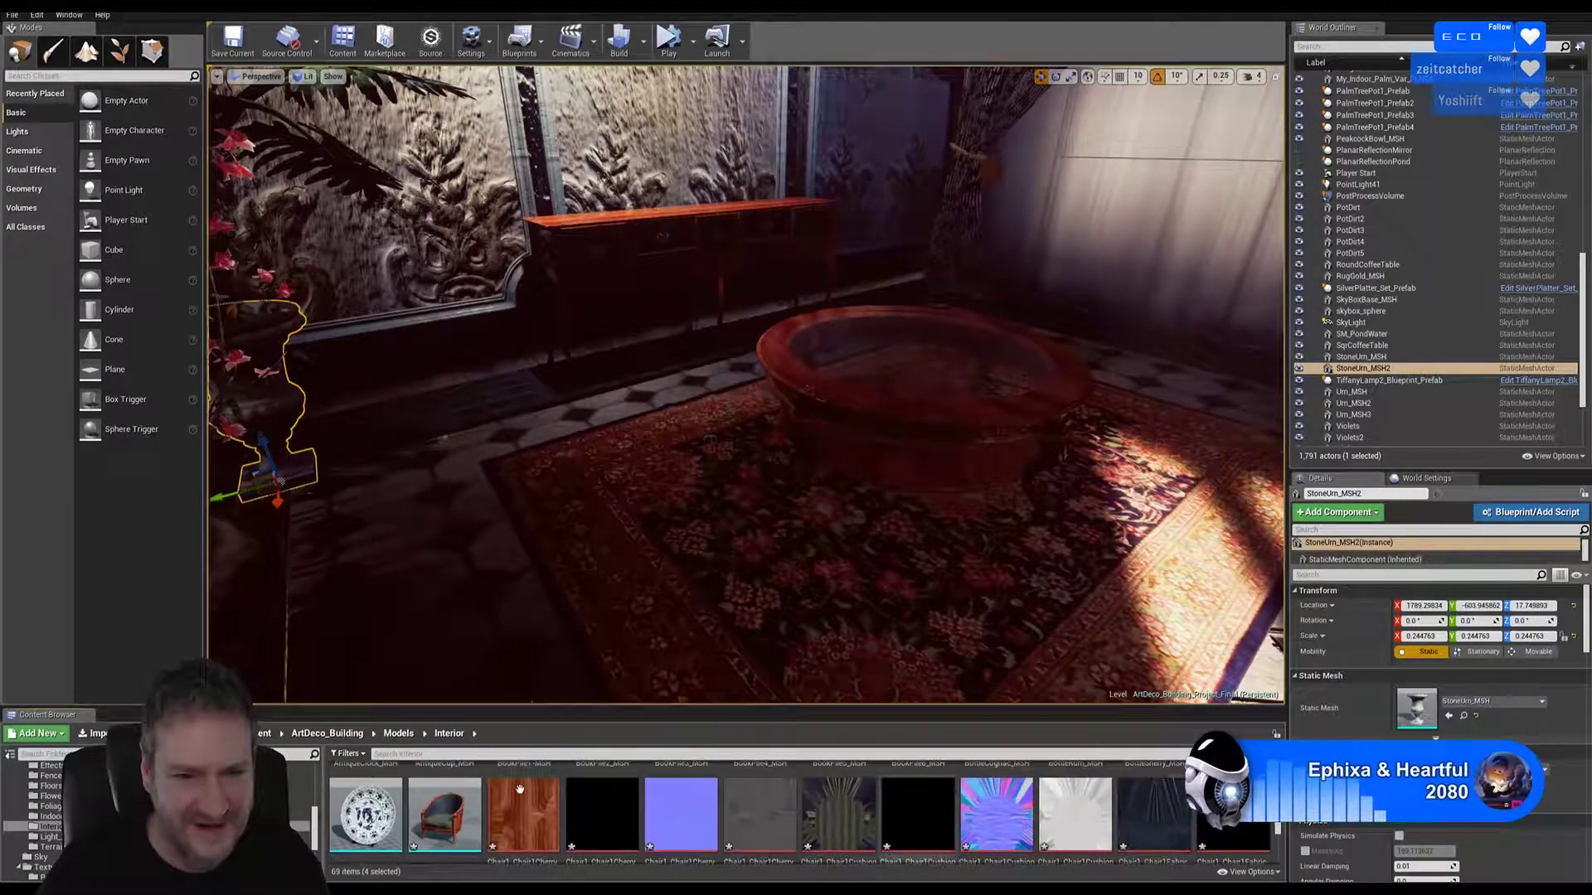
{"action": "left_click_drag", "start_coordinate": [447, 831], "coordinate": [659, 582]}
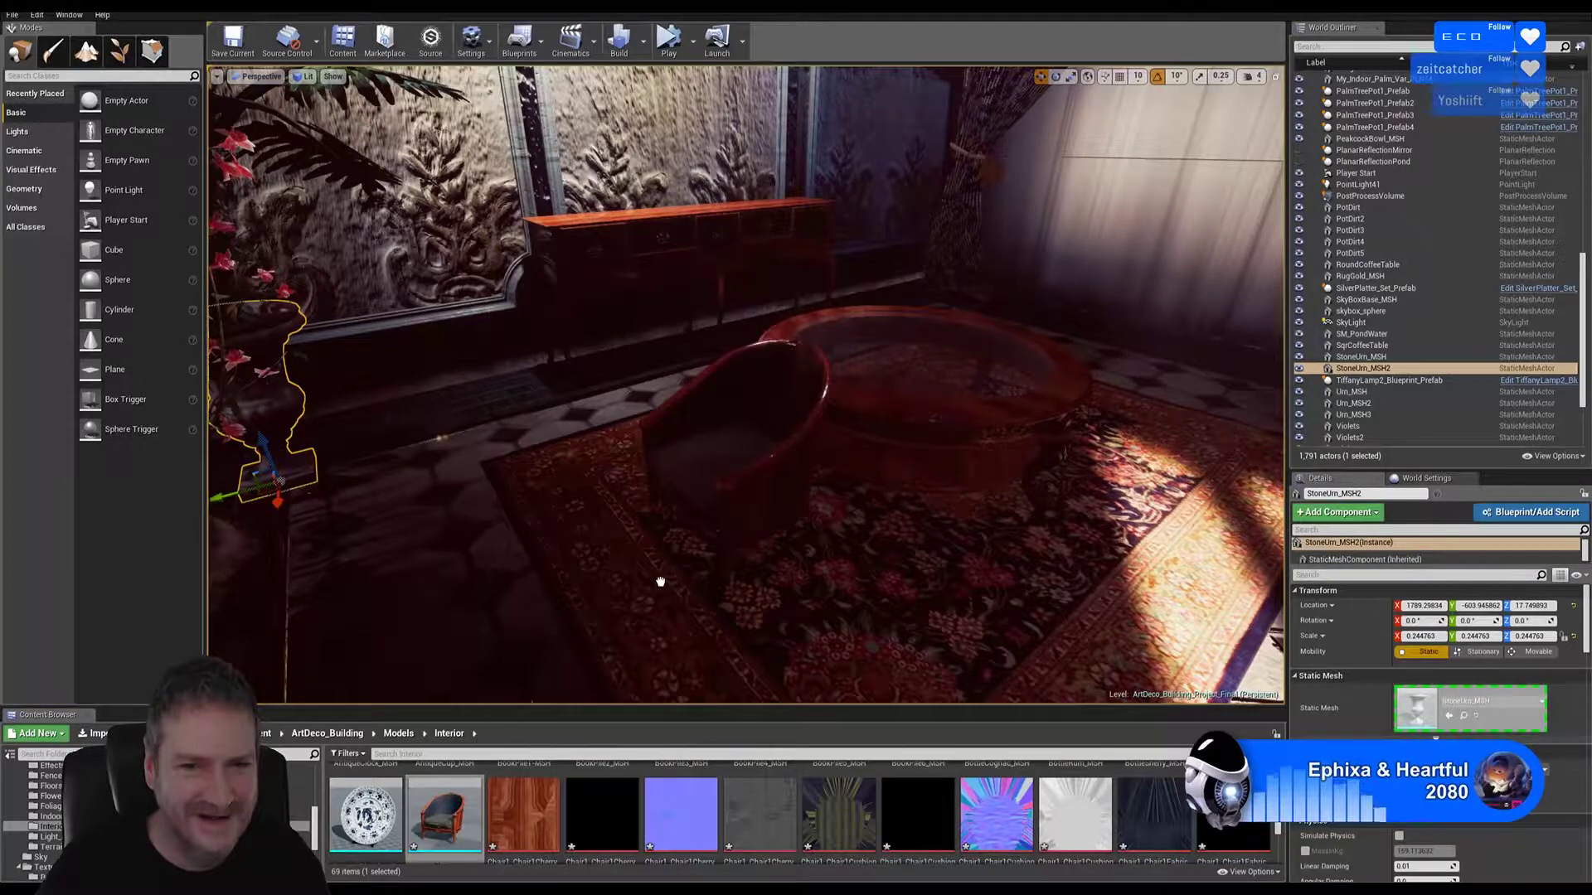
{"action": "left_click_drag", "start_coordinate": [844, 570], "coordinate": [844, 569]}
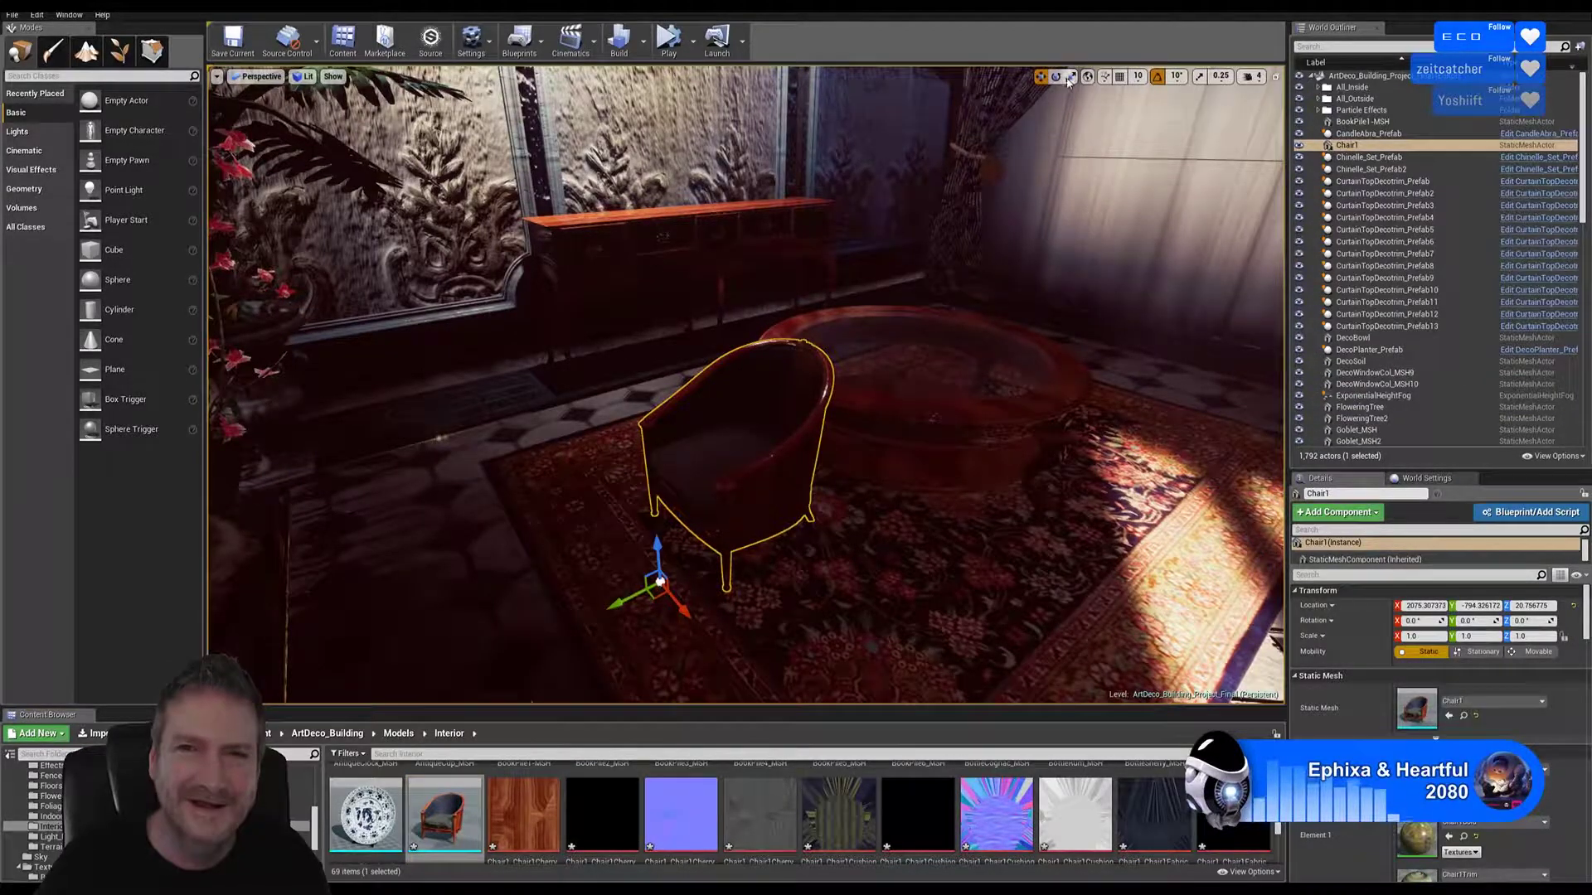
Step: Rotate the chair to -110° about its vertical axis and scale it uniformly to about 1.43
{"action": "key", "text": "e"}
{"action": "left_click_drag", "start_coordinate": [679, 628], "coordinate": [713, 543]}
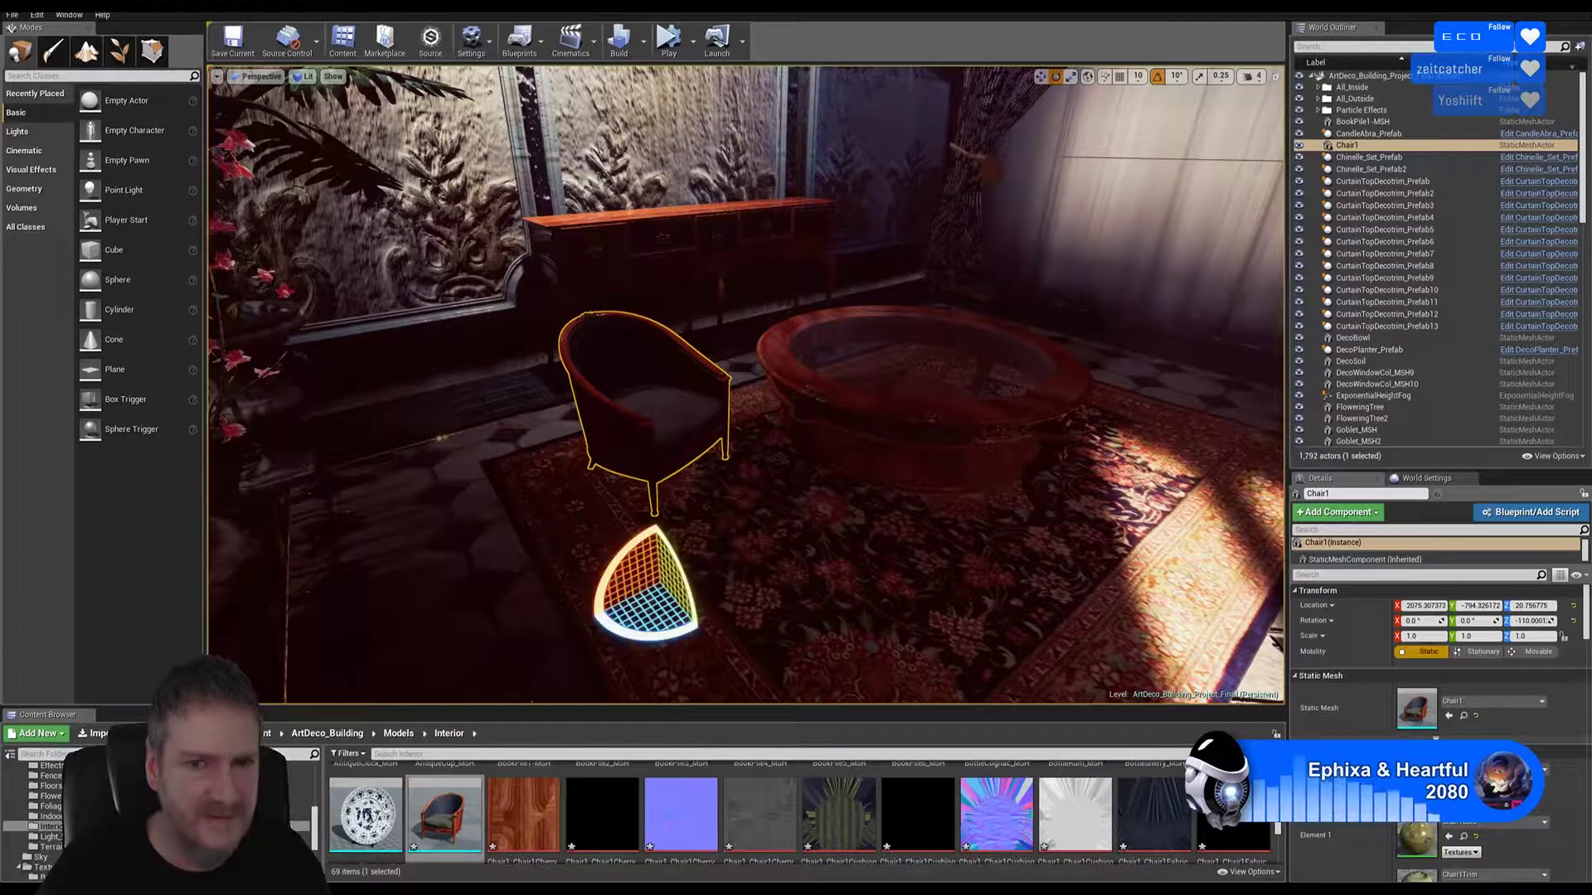
{"action": "left_click", "coordinate": [1070, 76]}
{"action": "left_click_drag", "start_coordinate": [659, 580], "coordinate": [679, 562]}
Step: Lower the chair to a Z location of about -50 and enlarge it uniformly to a scale of about 1.98
{"action": "left_click", "coordinate": [1040, 76]}
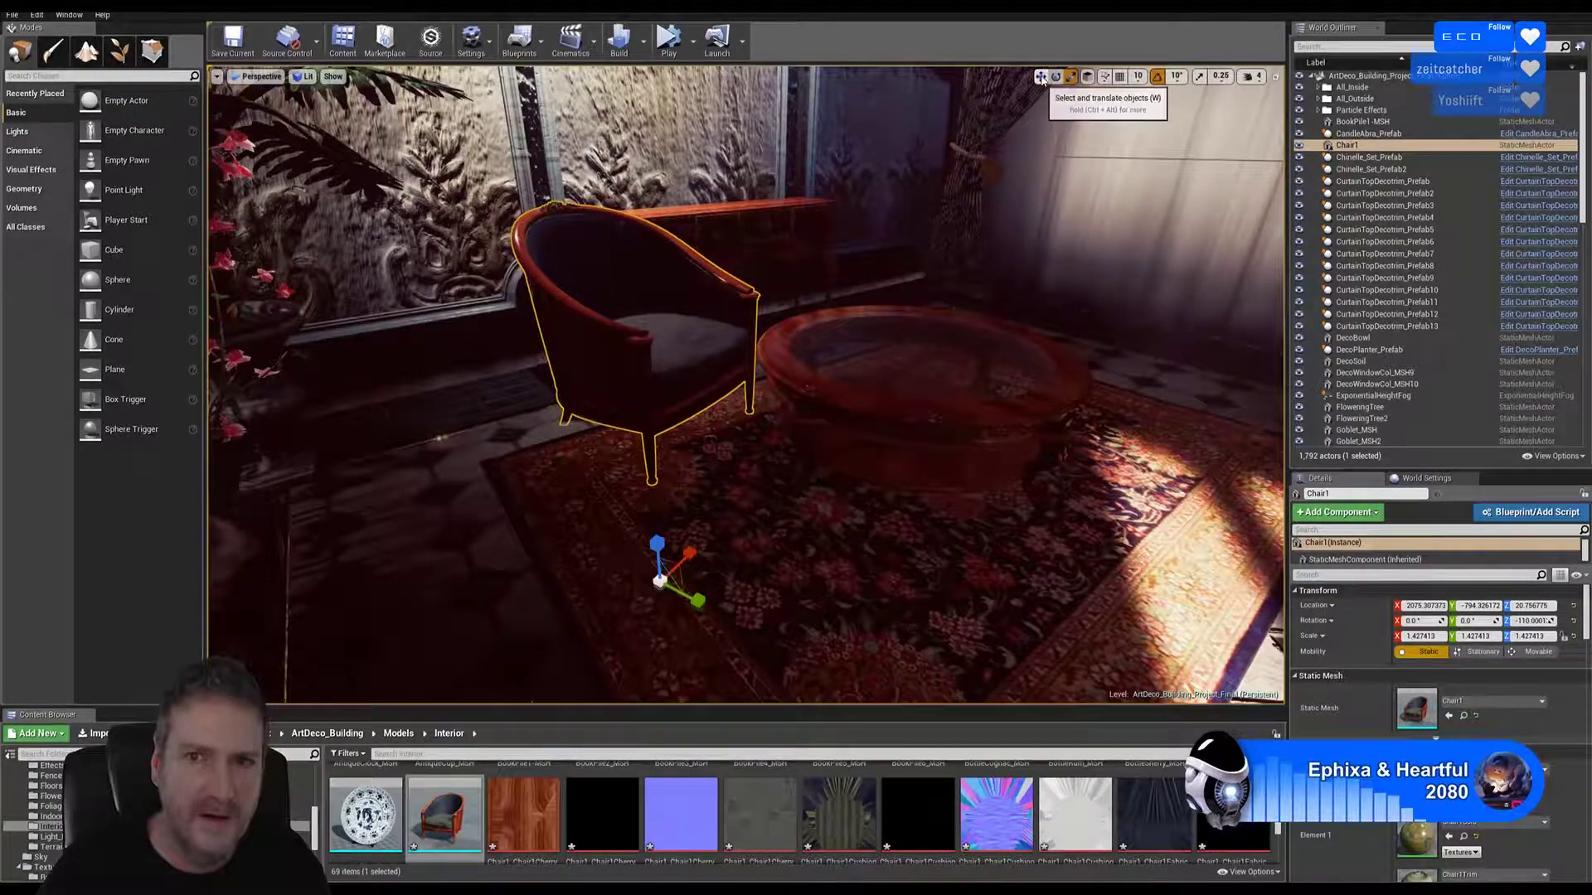
{"action": "left_click_drag", "start_coordinate": [657, 549], "coordinate": [685, 634]}
{"action": "right_click_drag", "start_coordinate": [642, 467], "coordinate": [595, 464]}
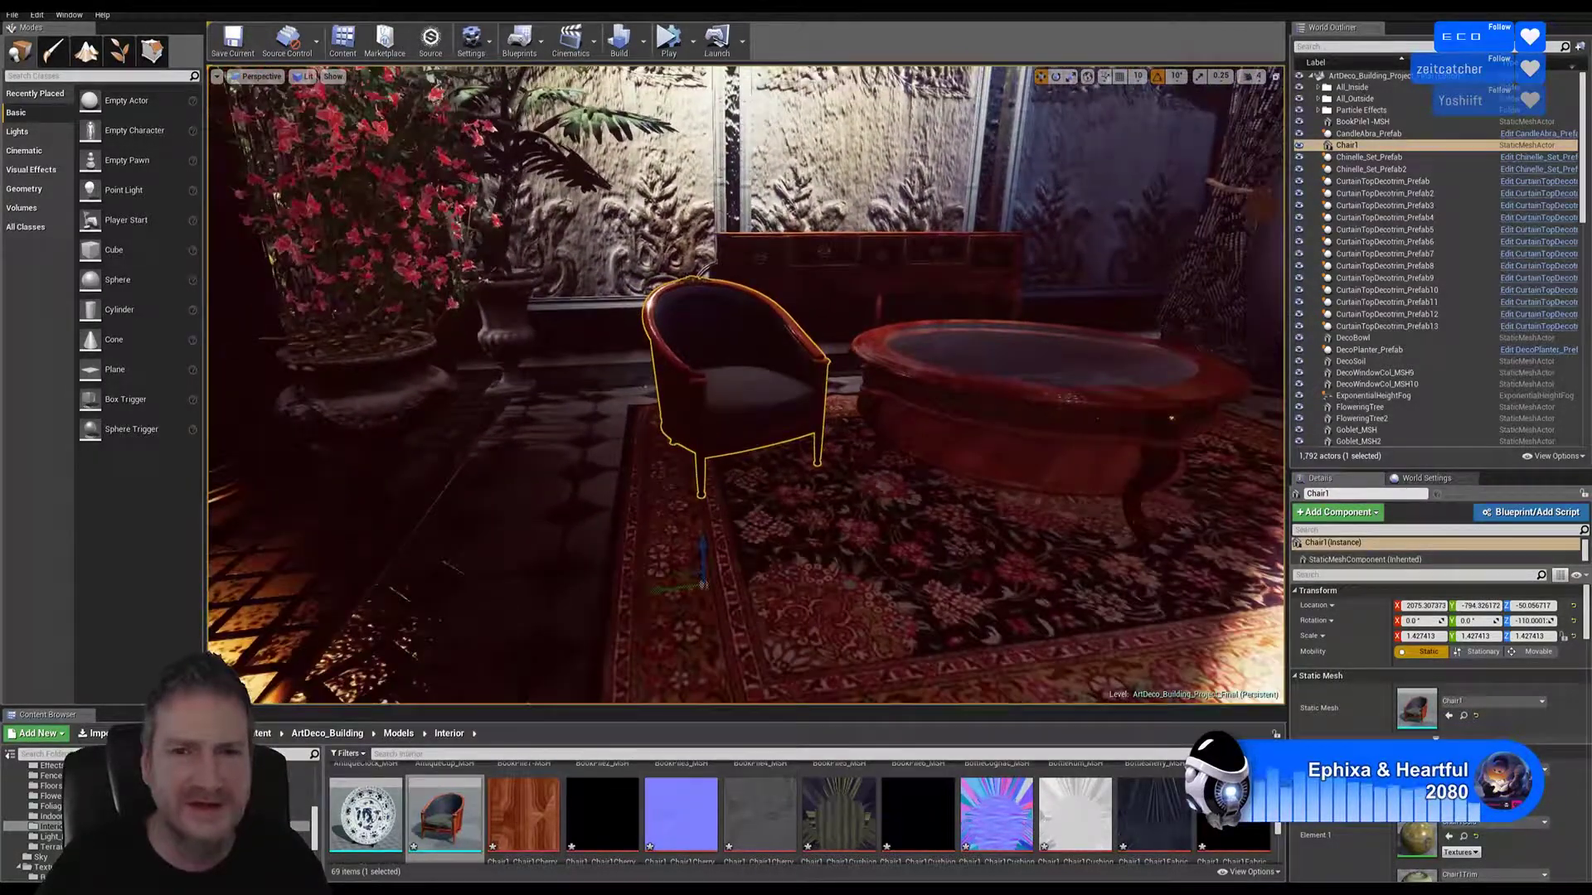
{"action": "left_click", "coordinate": [1071, 76]}
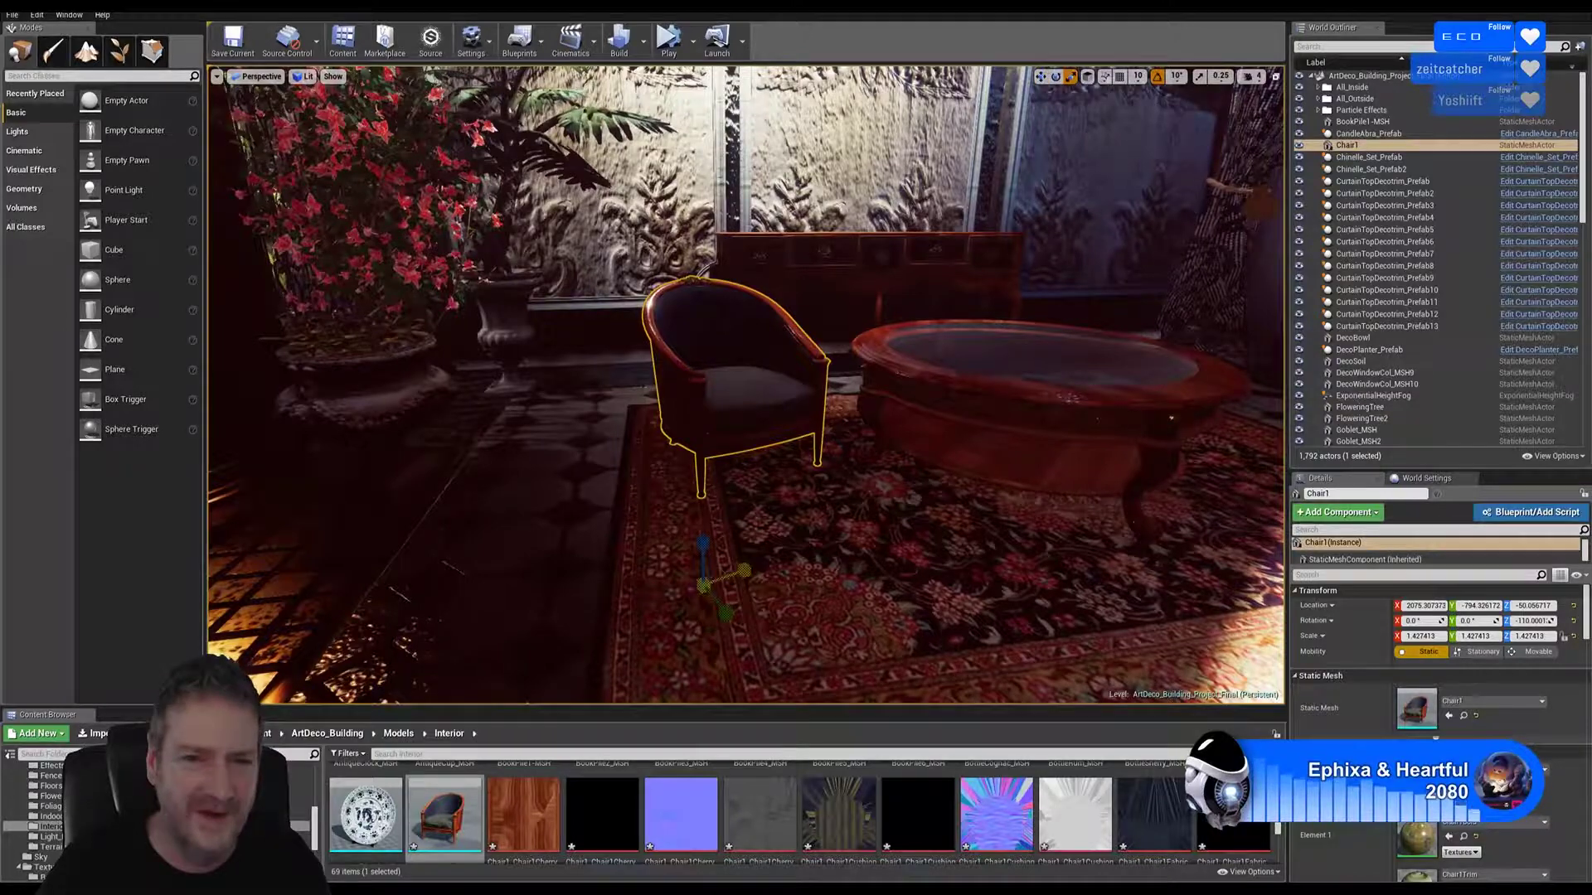
{"action": "left_click_drag", "start_coordinate": [714, 585], "coordinate": [727, 539]}
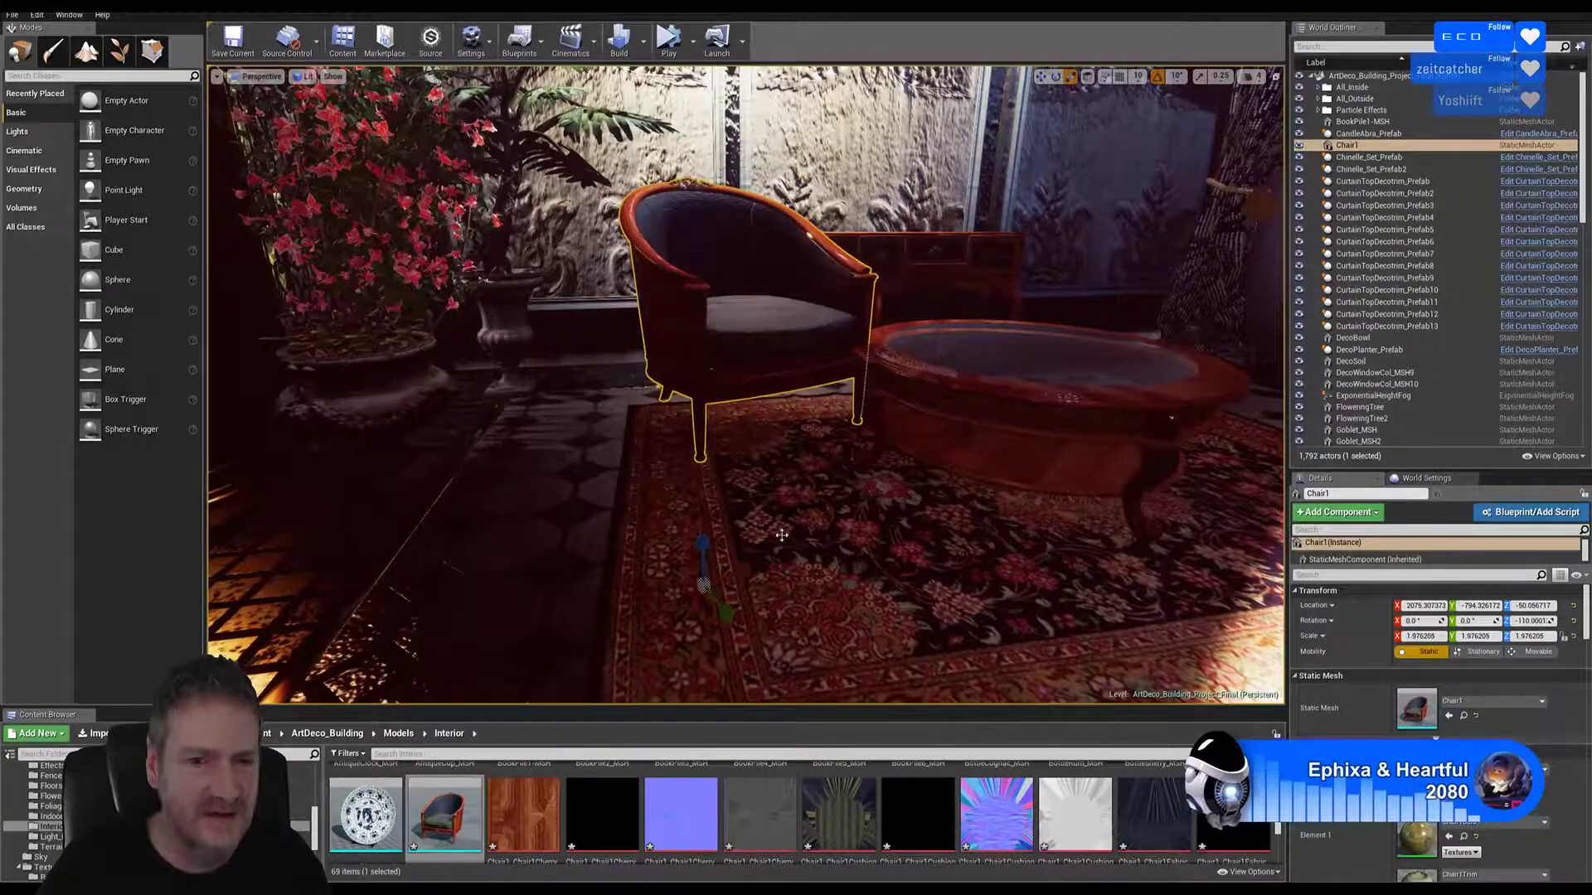
{"action": "left_click", "coordinate": [1039, 77]}
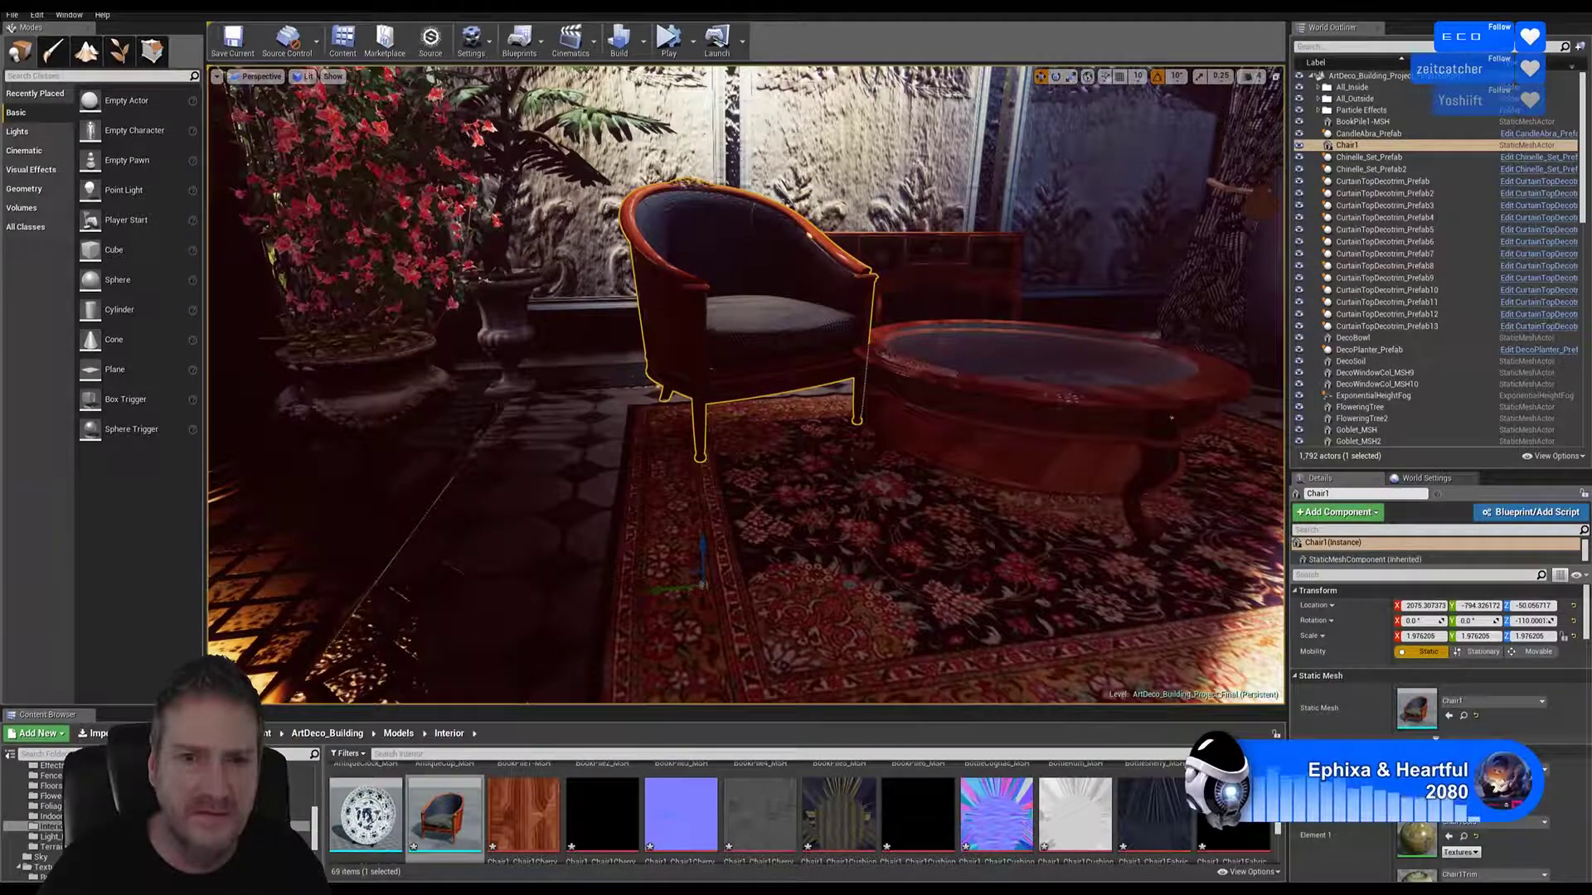
Step: Switch to 3ds Max, centre the chair's pivot on the object and move it down to the level of the feet
{"action": "left_click", "coordinate": [1517, 6]}
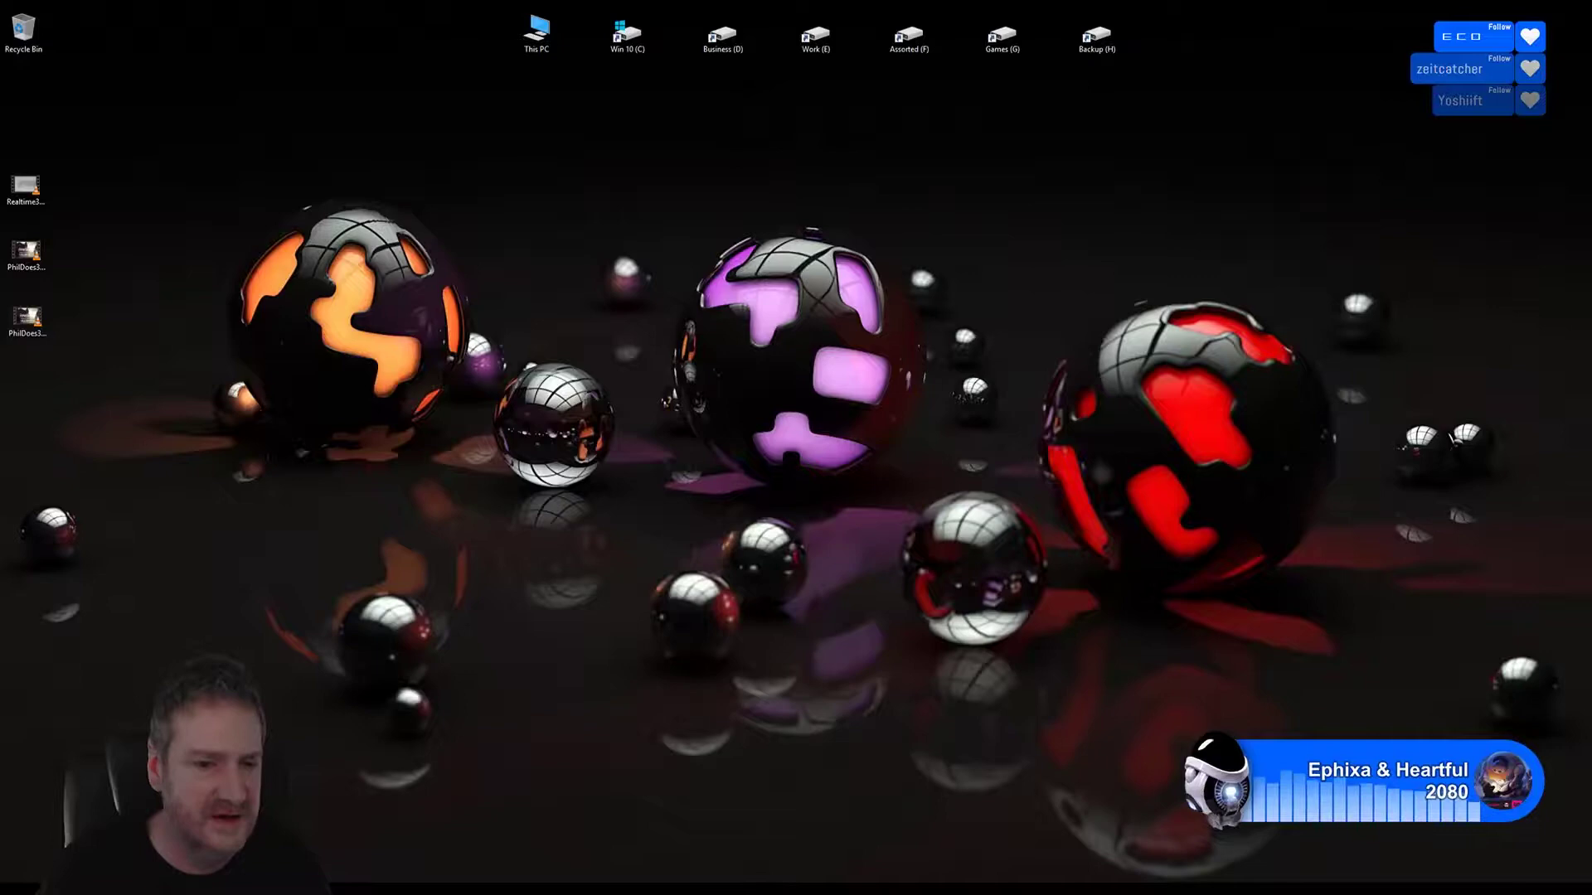
{"action": "key", "text": "alt+Tab"}
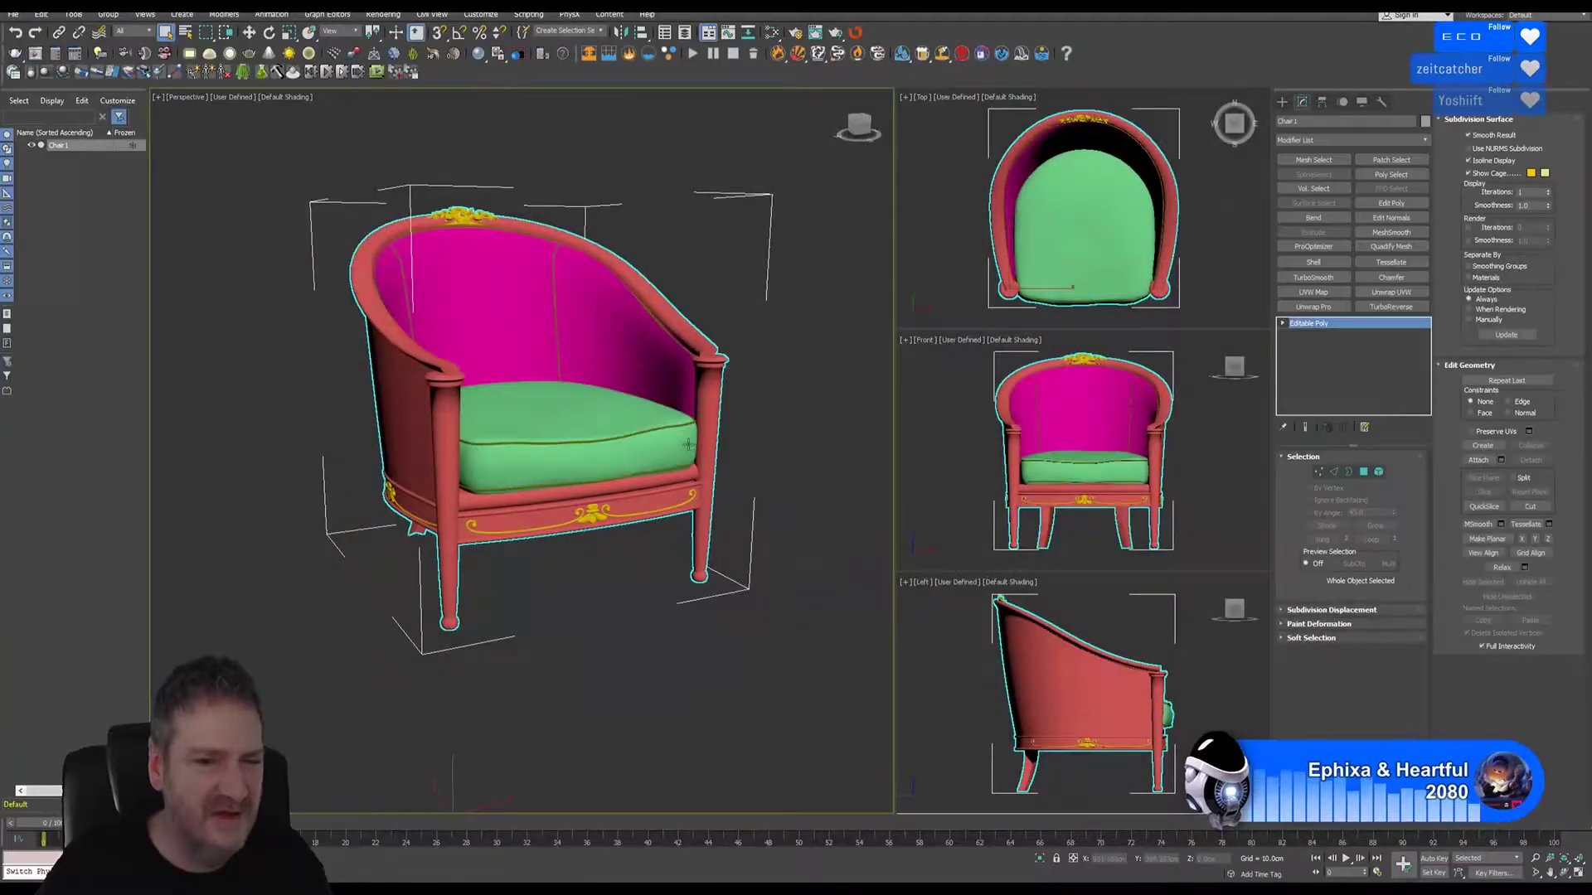
{"action": "middle_click_drag", "start_coordinate": [792, 282], "coordinate": [763, 341]}
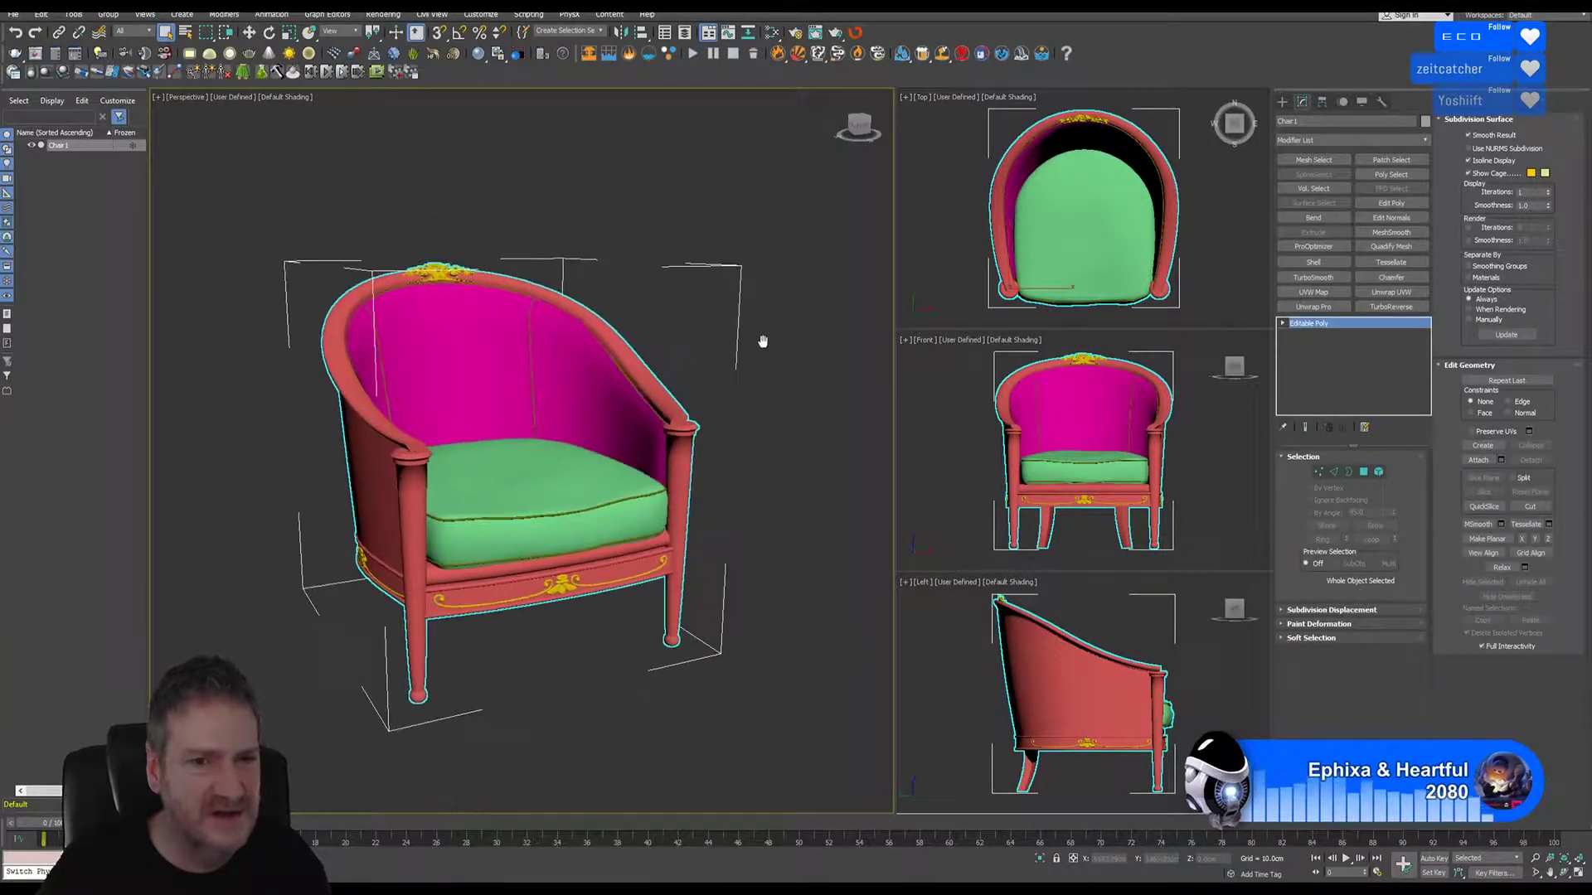
{"action": "left_click", "coordinate": [1322, 102]}
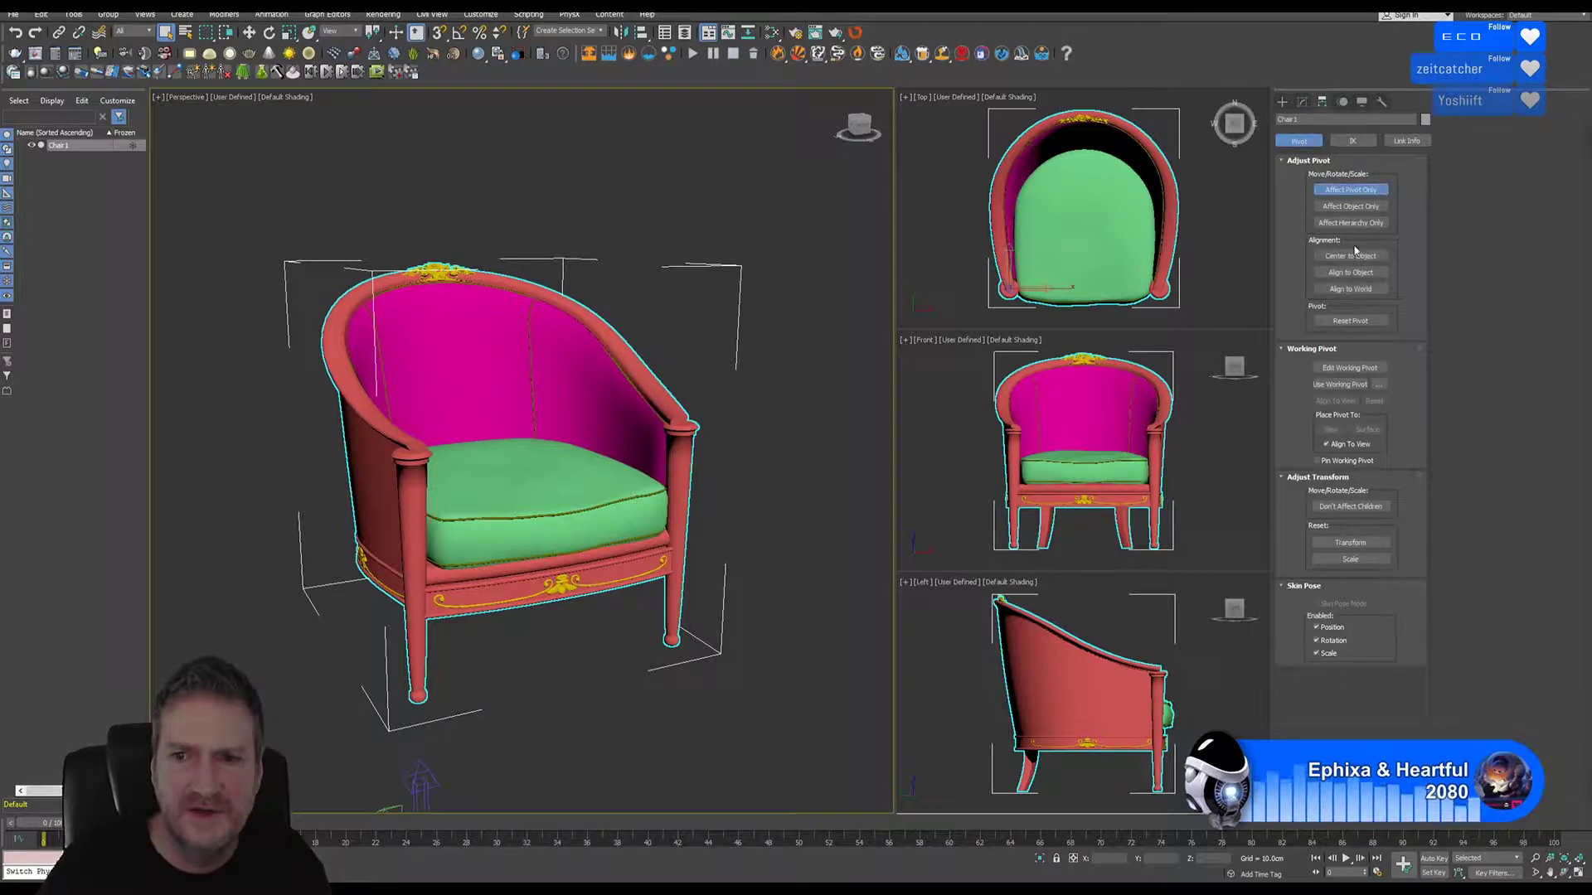
{"action": "left_click", "coordinate": [1349, 257]}
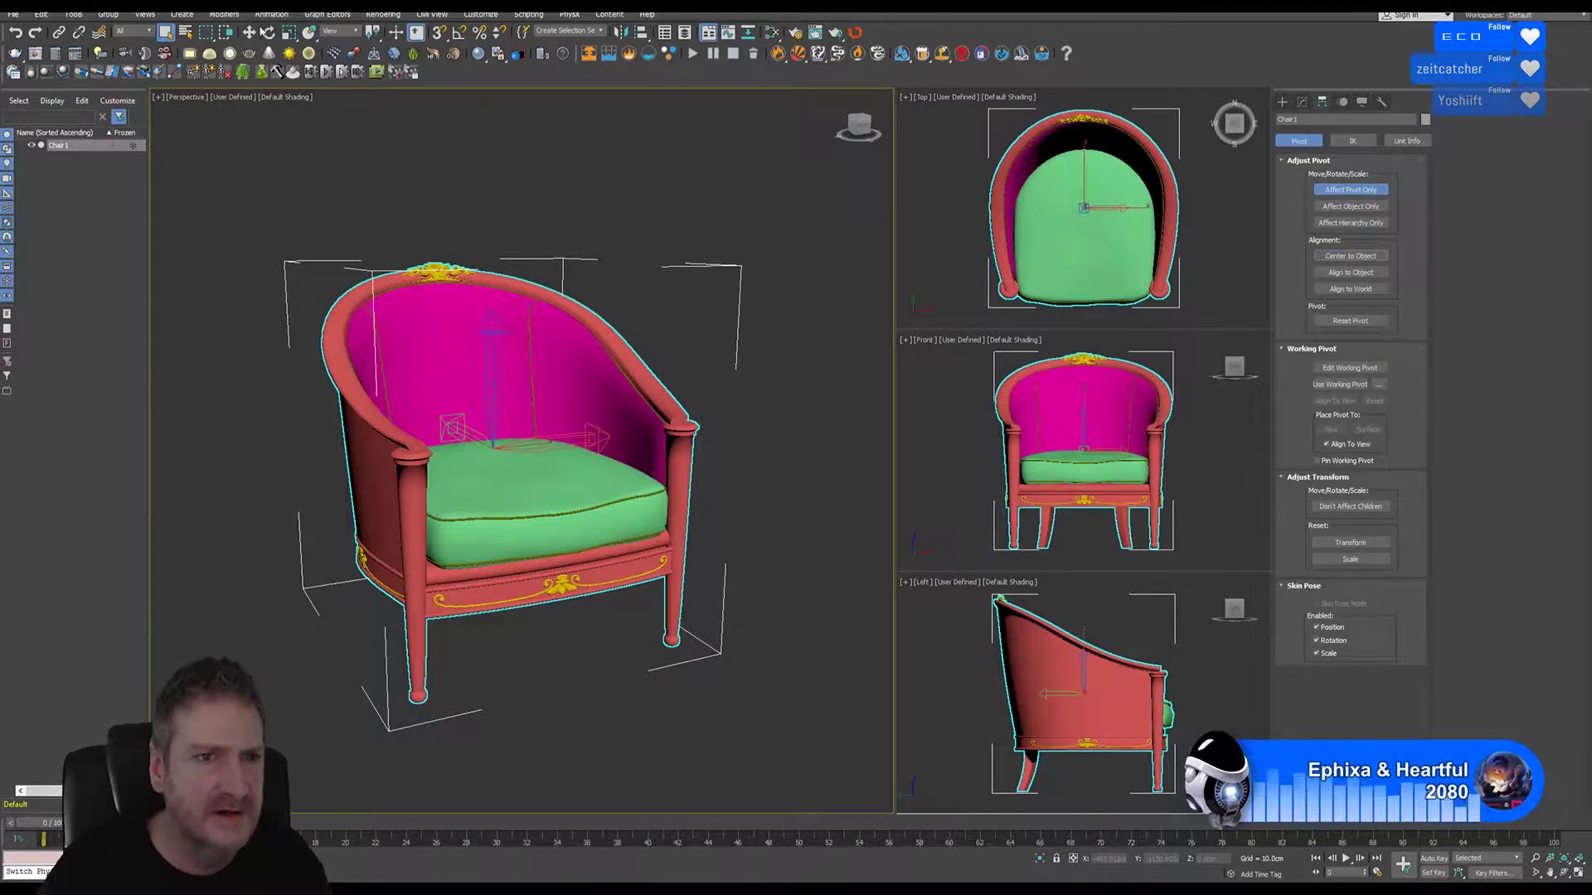
{"action": "left_click", "coordinate": [251, 32]}
{"action": "middle_click_drag", "start_coordinate": [1056, 412], "coordinate": [1053, 404]}
{"action": "left_click_drag", "start_coordinate": [1082, 410], "coordinate": [1097, 500]}
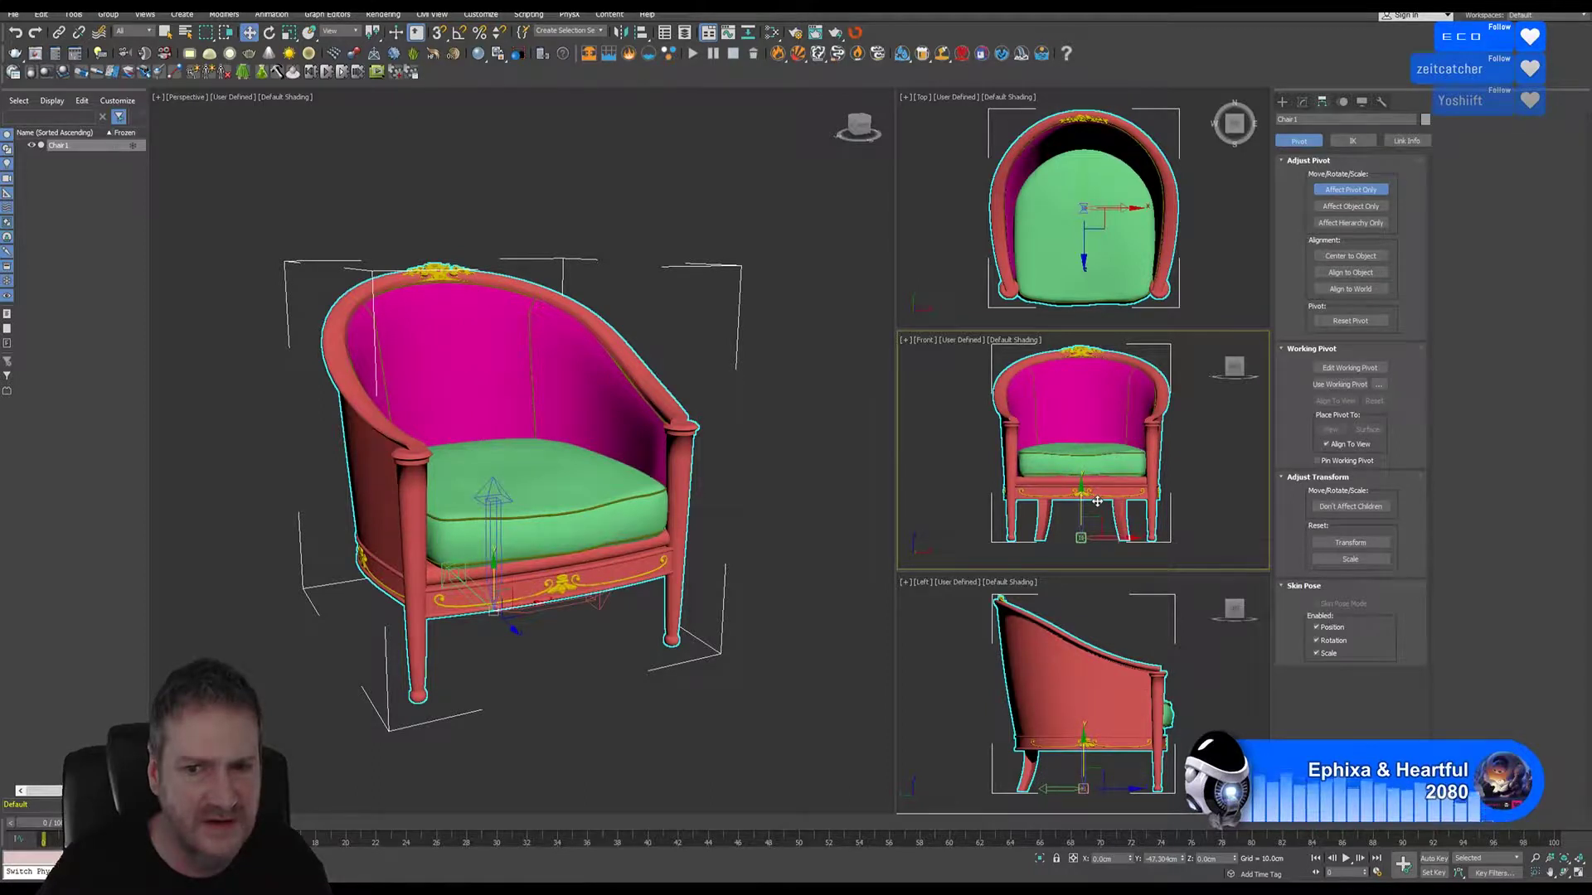
Step: Reset the chair's transform with Reset XForm and collapse its modifier stack to an editable poly
{"action": "left_click", "coordinate": [1381, 101]}
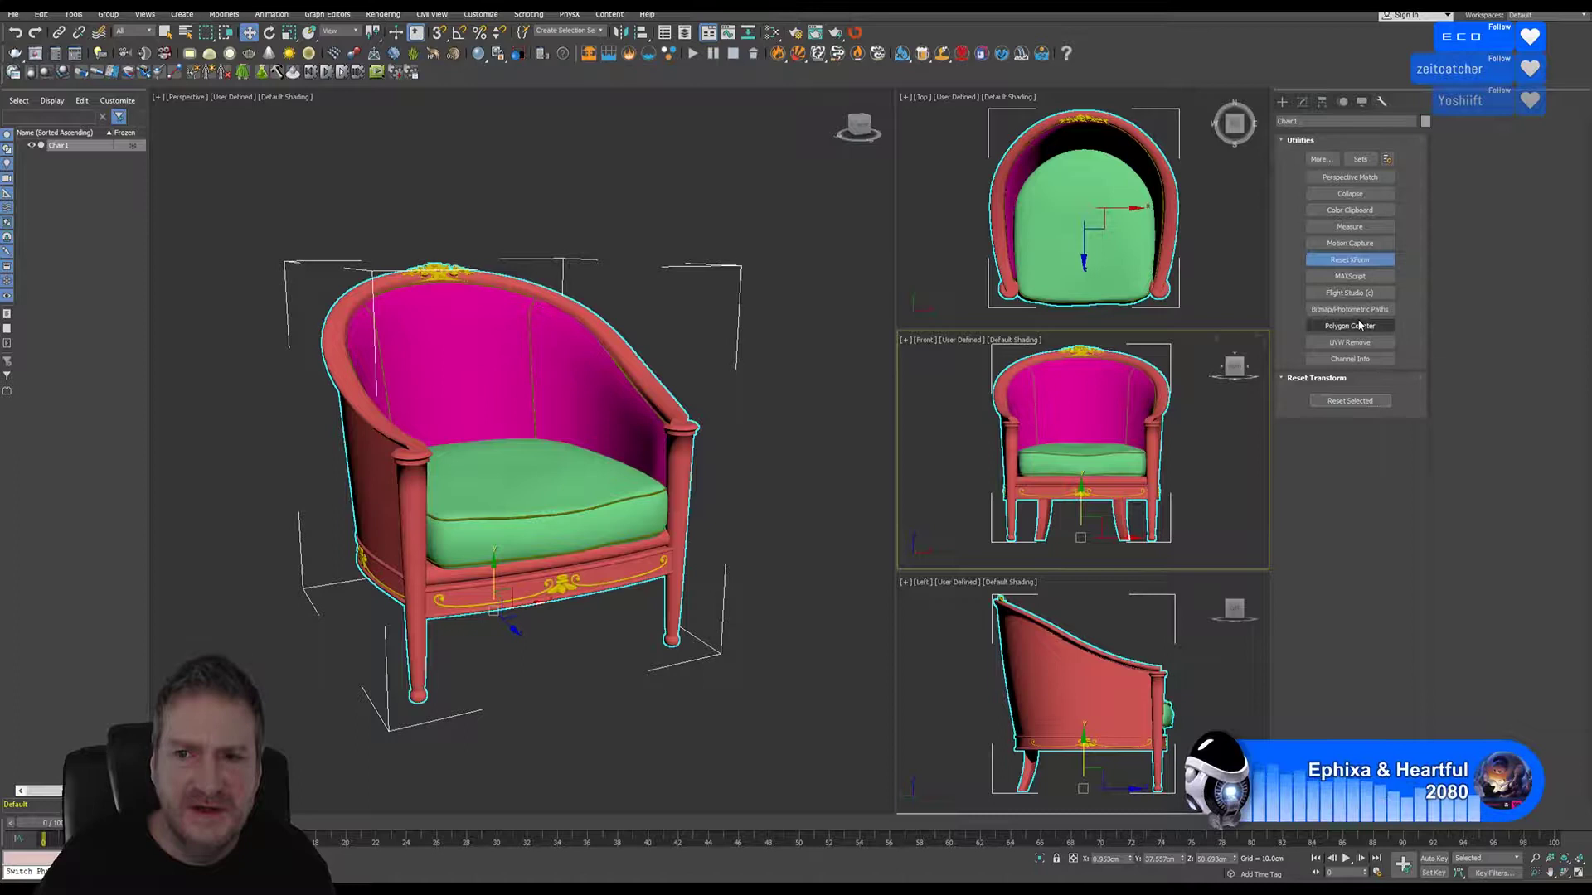
{"action": "left_click", "coordinate": [1348, 401]}
{"action": "left_click", "coordinate": [1301, 101]}
{"action": "right_click", "coordinate": [1328, 325]}
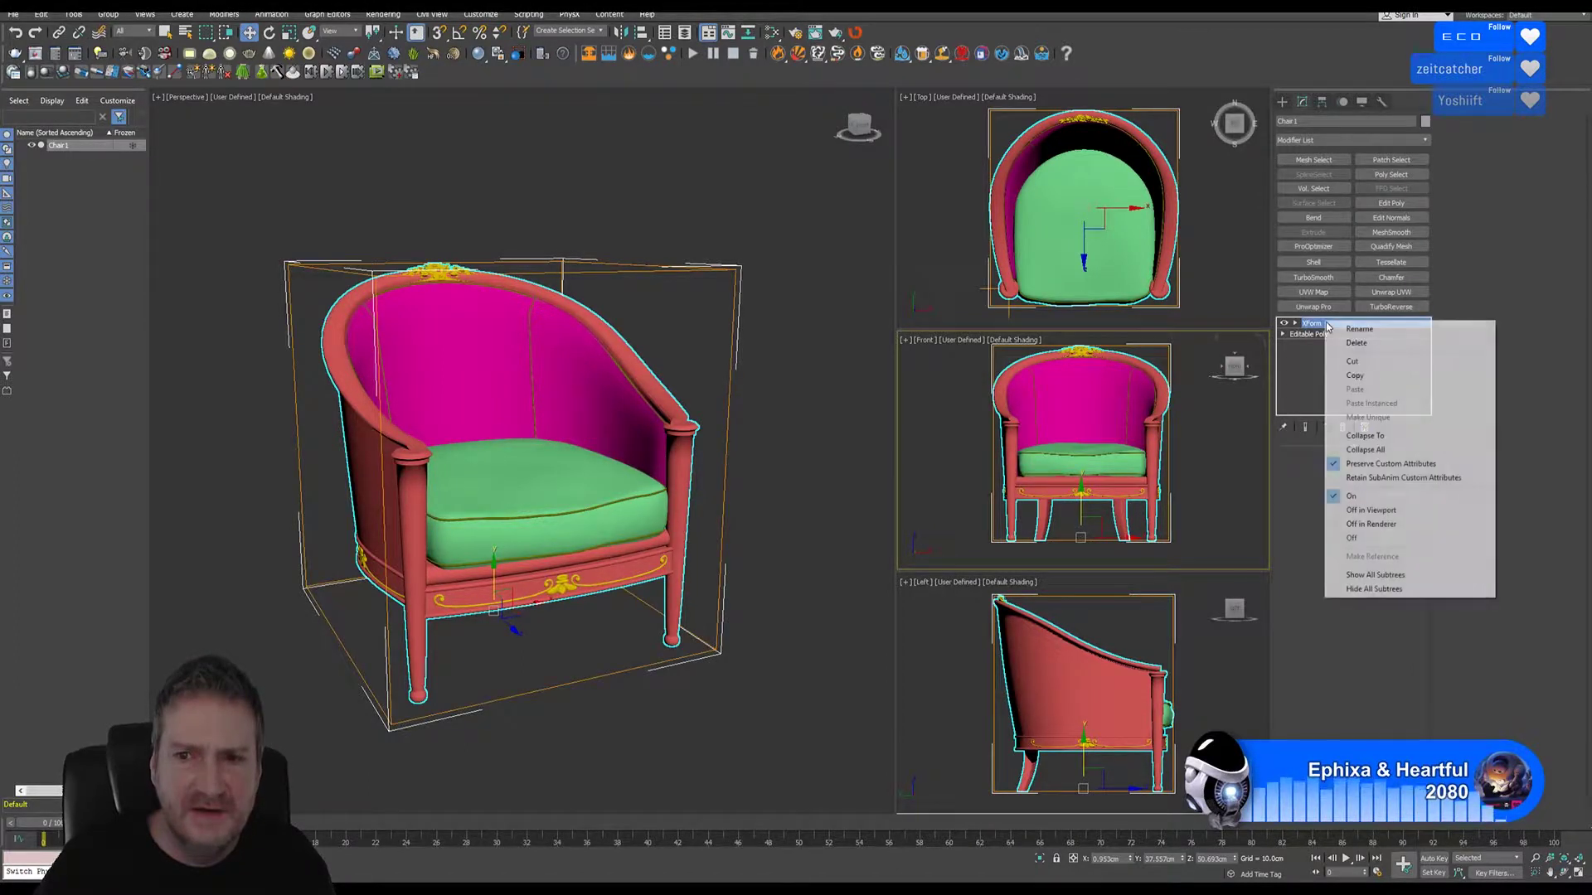
{"action": "left_click", "coordinate": [1364, 449]}
{"action": "left_click", "coordinate": [858, 486]}
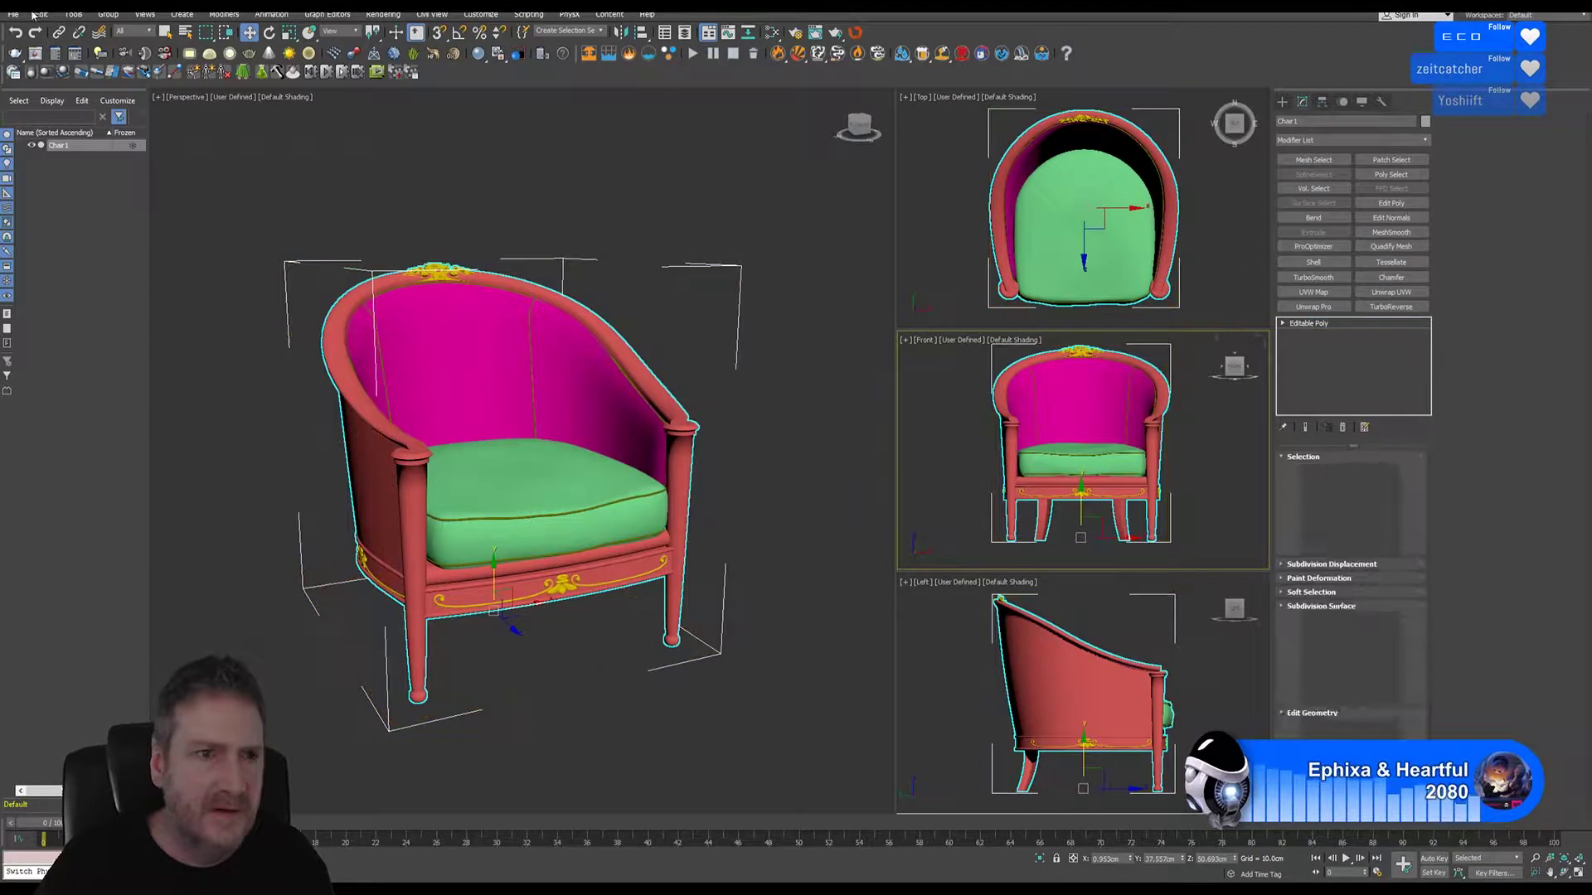
Step: Export the chair as FBX over the existing Chair1.FBX, keeping the current export options
{"action": "left_click", "coordinate": [15, 14]}
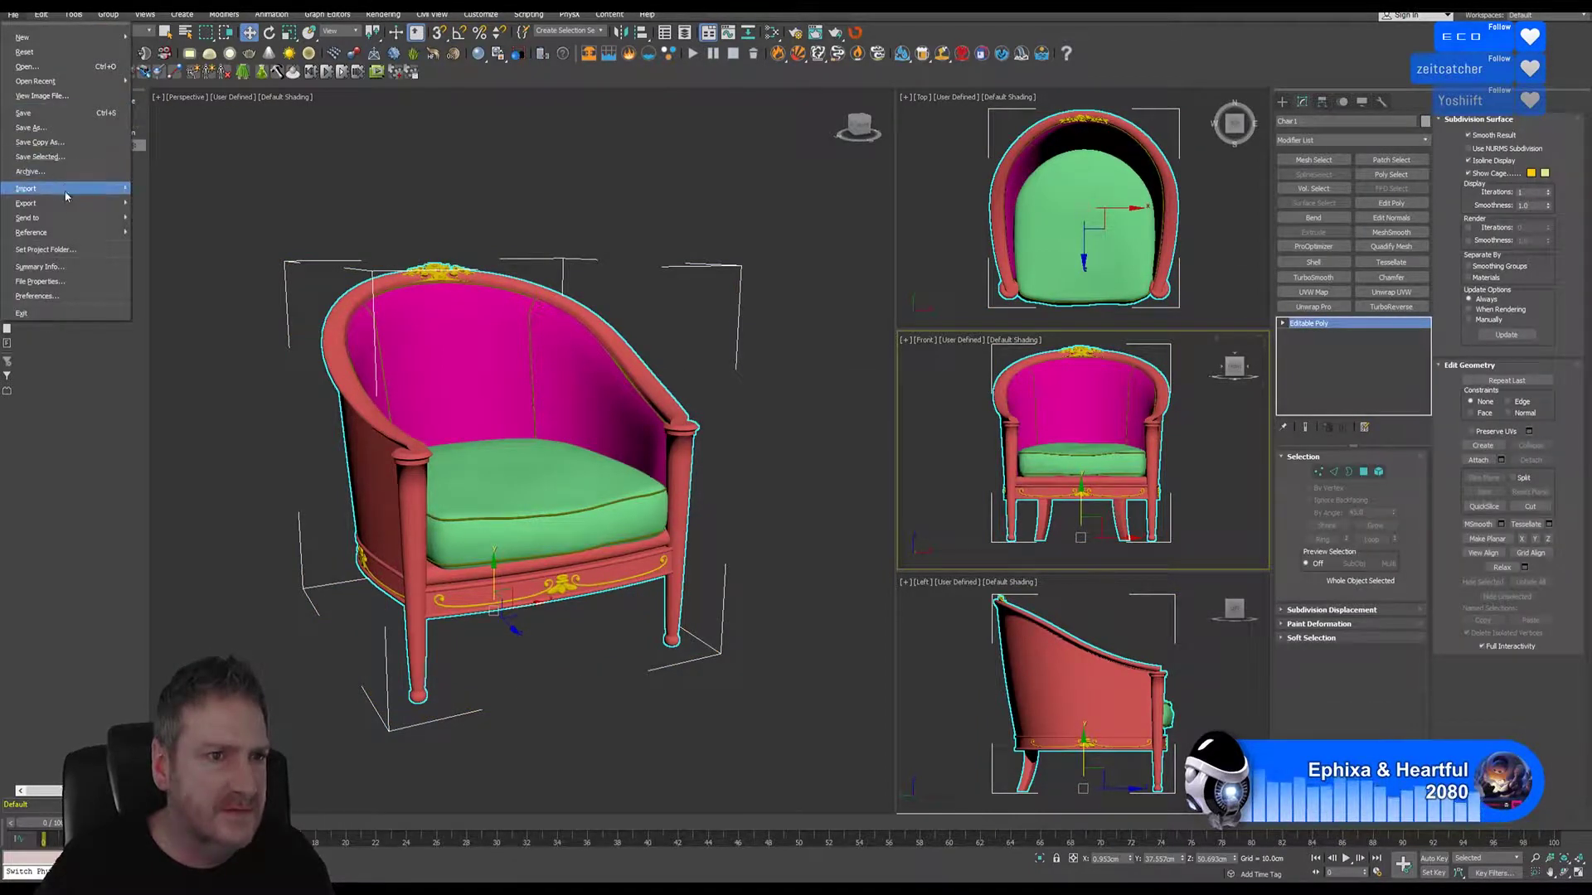
{"action": "mouse_move", "coordinate": [102, 202]}
{"action": "left_click", "coordinate": [172, 226]}
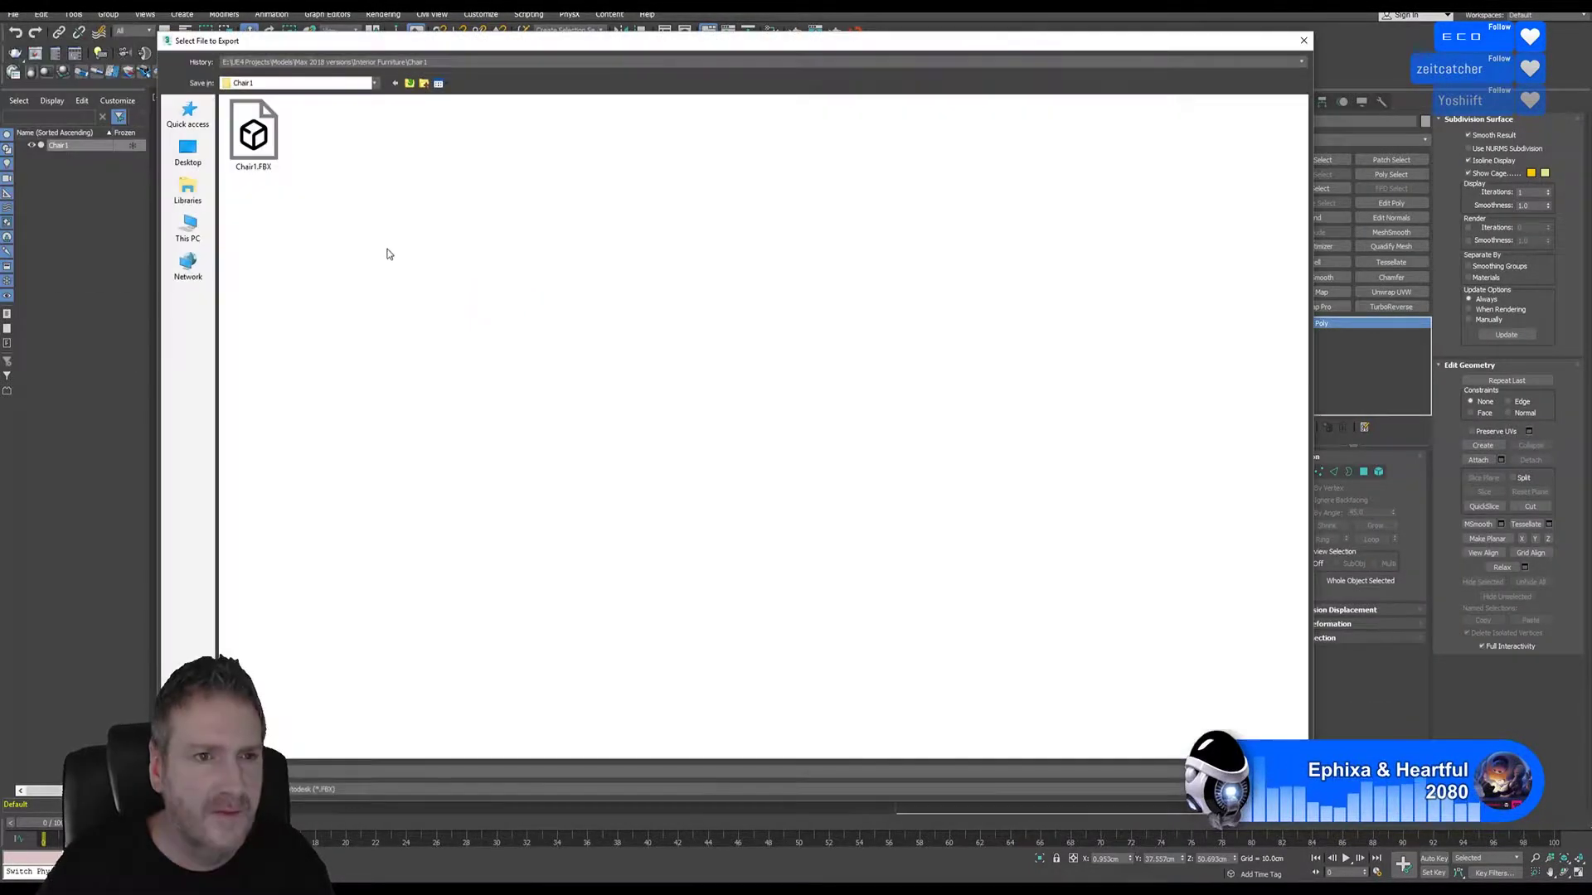
{"action": "key", "text": "Return"}
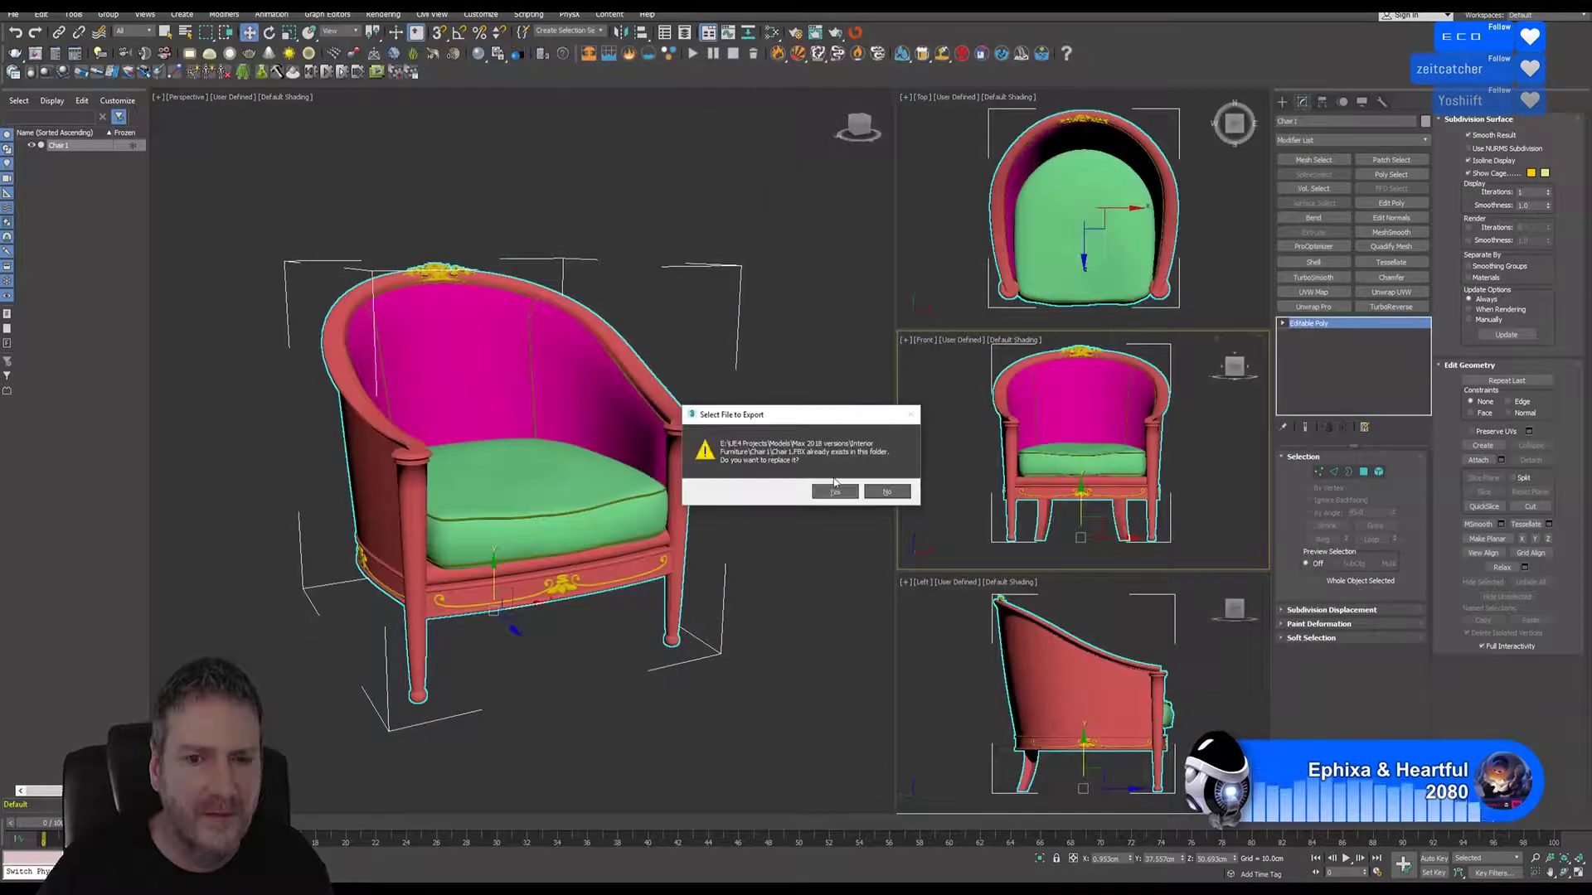
{"action": "left_click", "coordinate": [834, 492]}
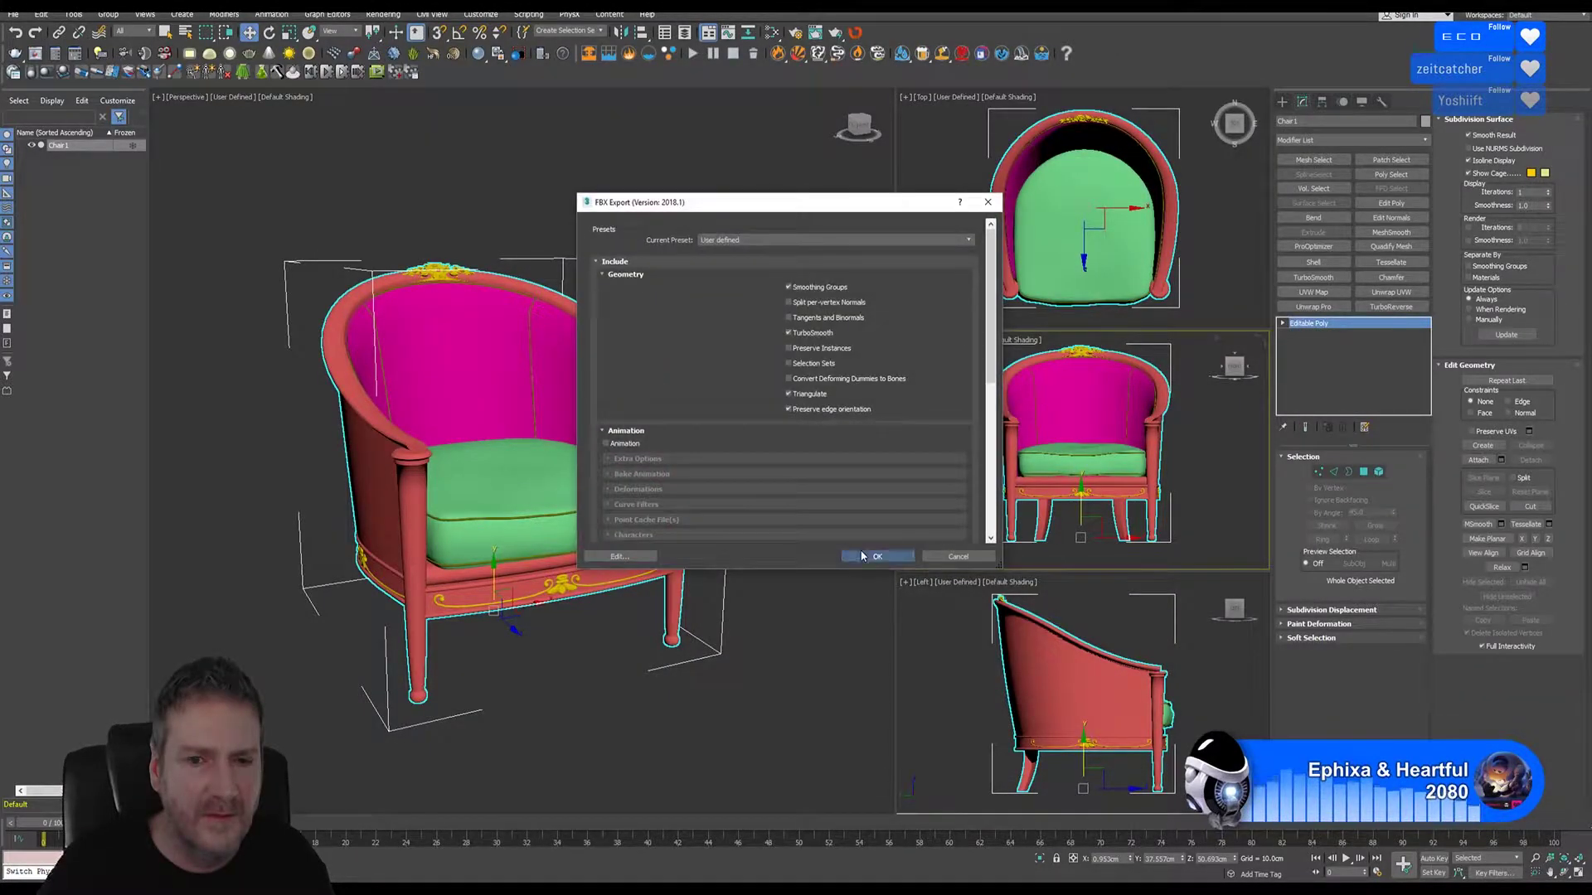
{"action": "left_click", "coordinate": [860, 551]}
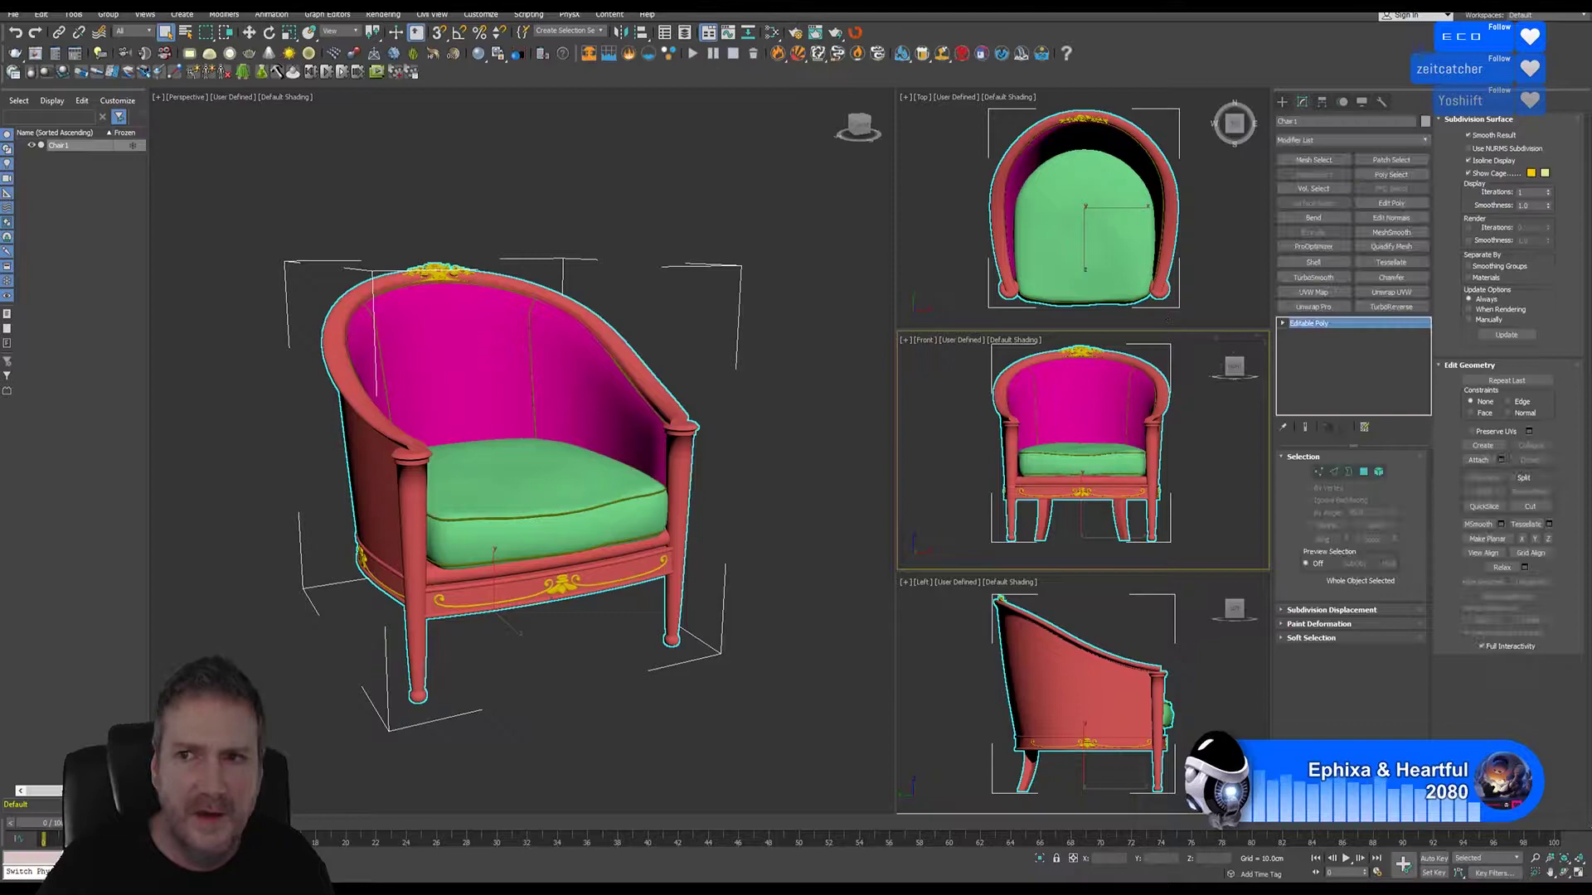
Step: Switch back to Unreal Editor and reimport the Chair1 mesh from its updated source file
{"action": "key", "text": "super+d"}
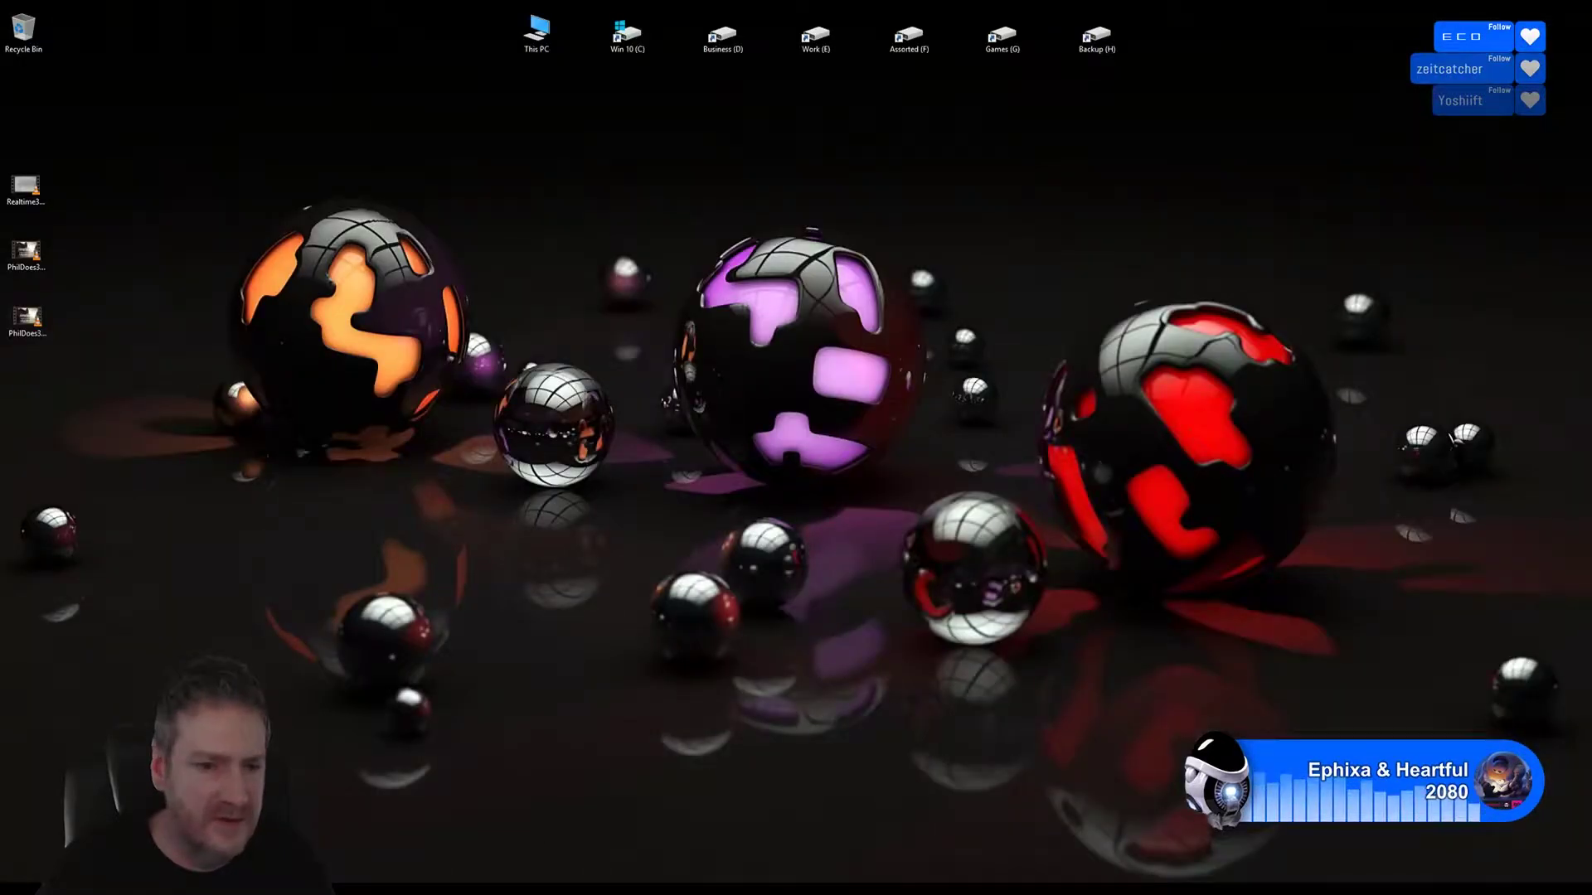
{"action": "left_click", "coordinate": [539, 889]}
{"action": "right_click", "coordinate": [458, 822]}
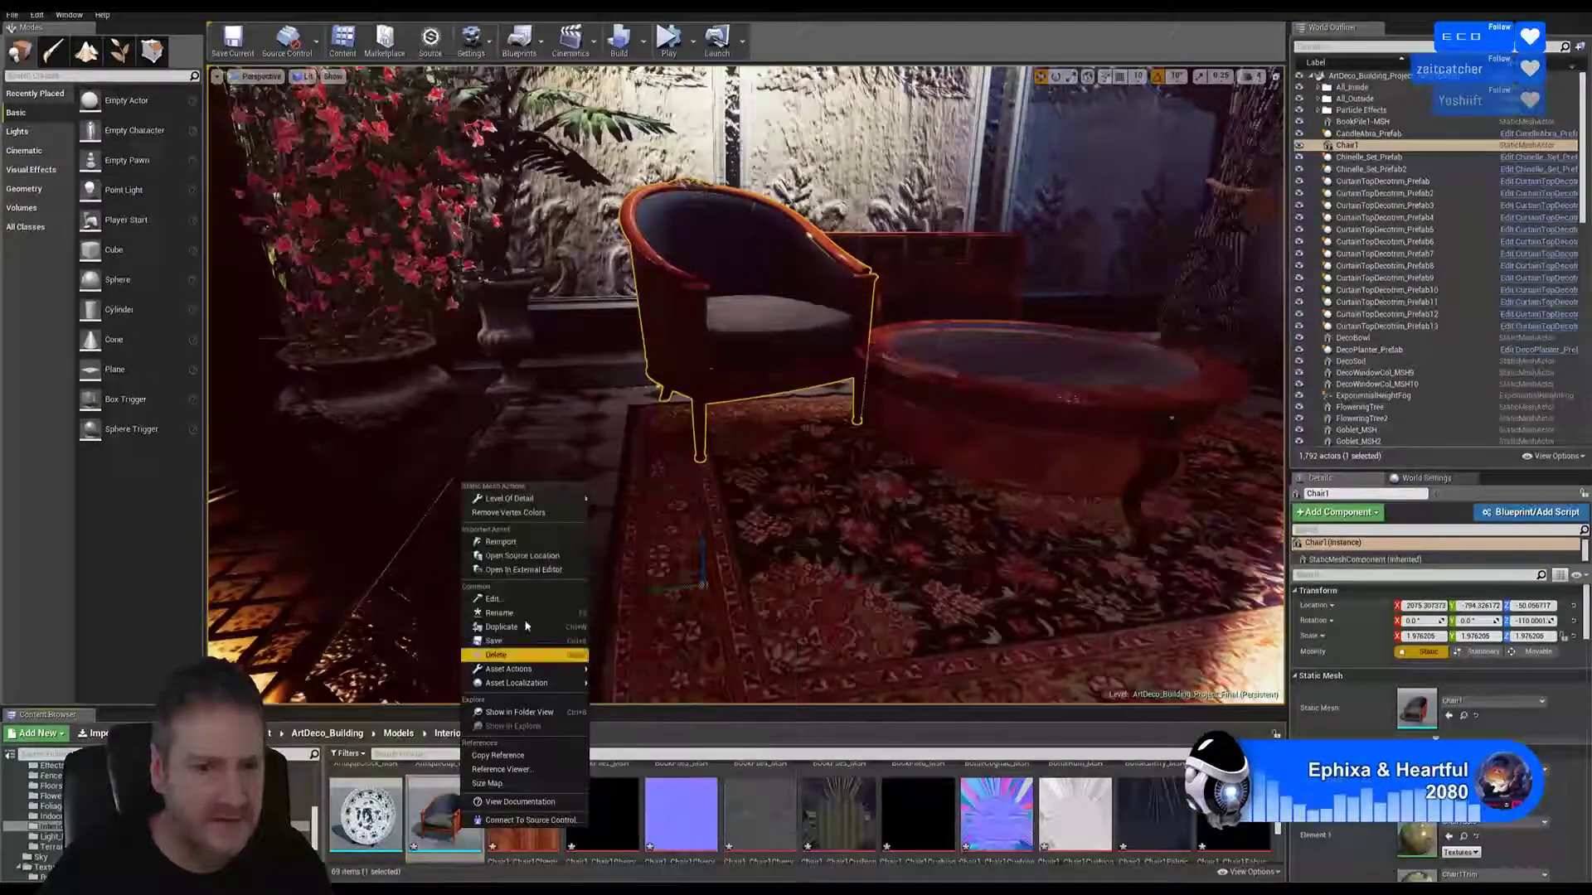
{"action": "left_click", "coordinate": [500, 541]}
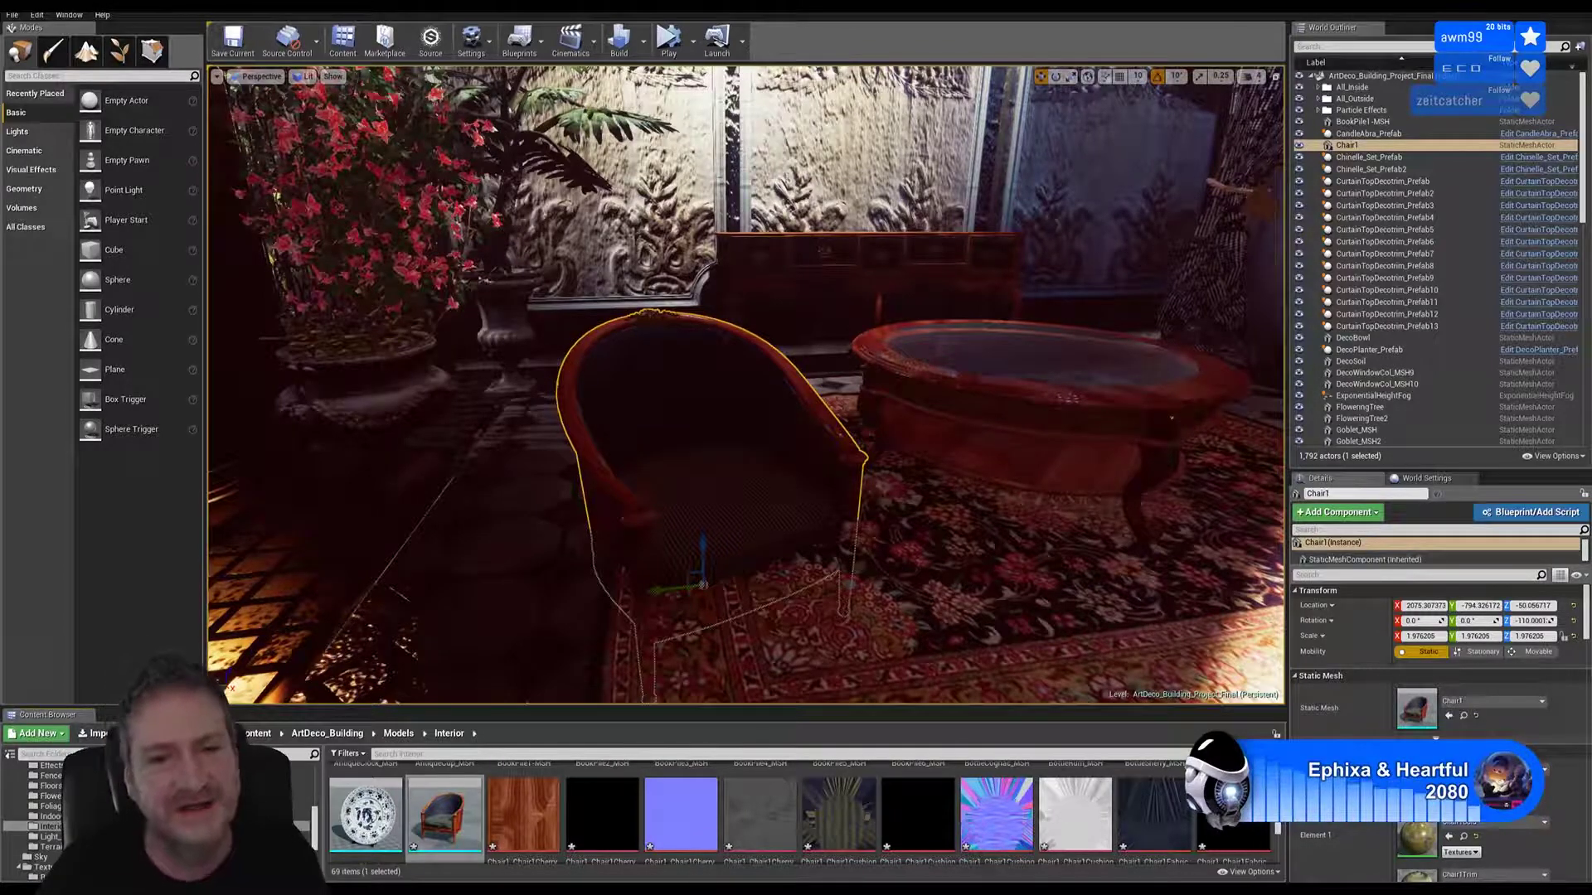
Step: Raise the chair to a Z location of about 22.67 and reposition it on the floor beside the round coffee table
{"action": "left_click_drag", "start_coordinate": [704, 562], "coordinate": [707, 465]}
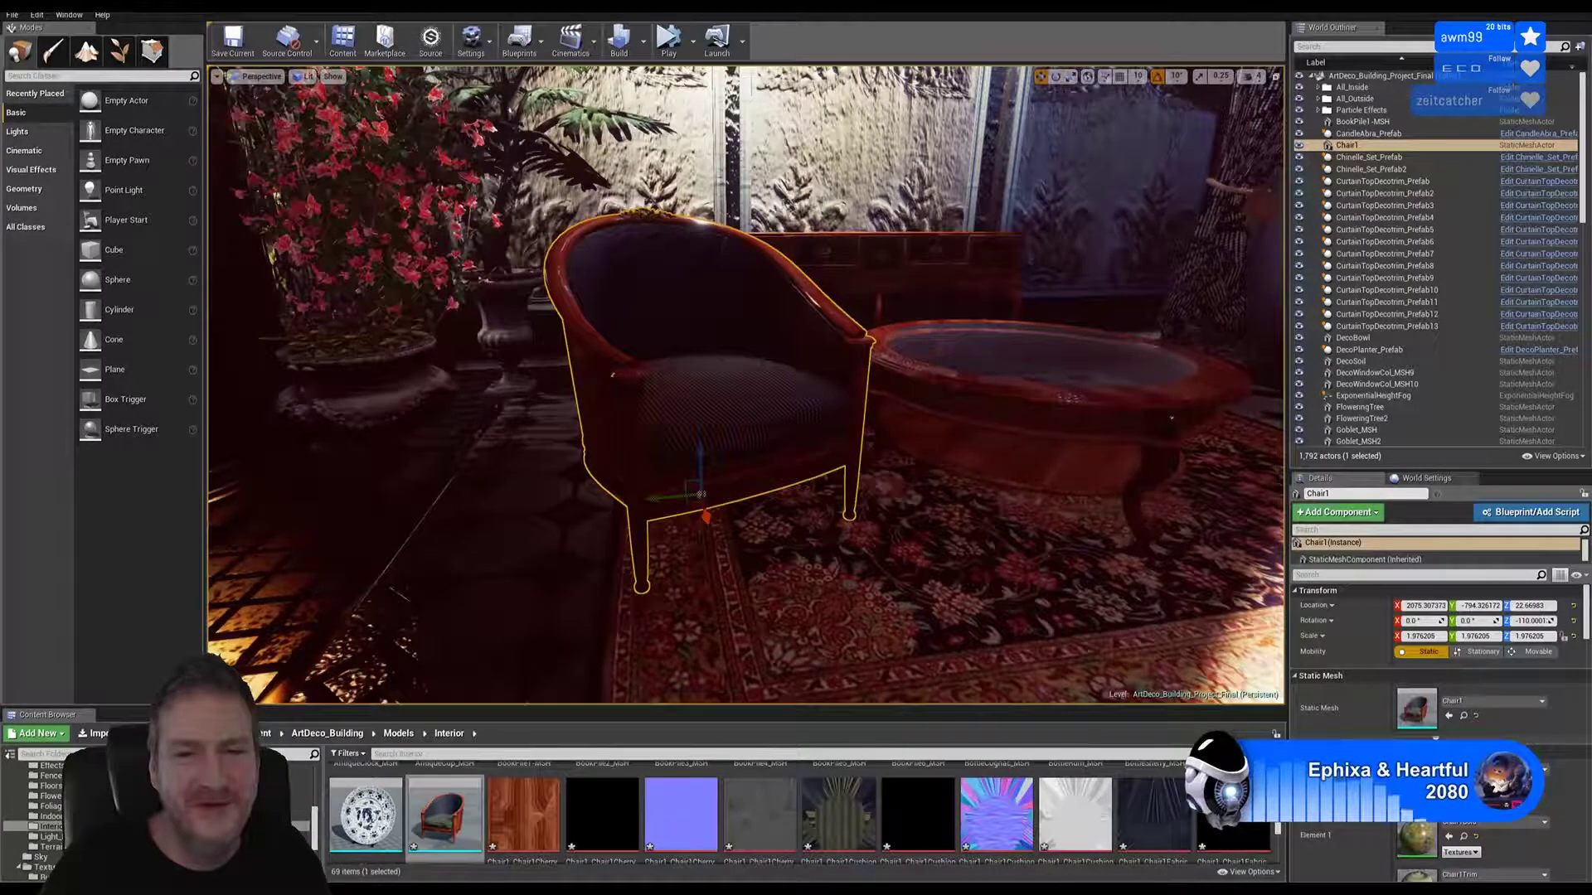
{"action": "right_click_drag", "start_coordinate": [744, 384], "coordinate": [591, 351]}
{"action": "key", "text": "s"}
{"action": "key", "text": "w"}
{"action": "right_click_drag", "start_coordinate": [479, 139], "coordinate": [240, 131]}
{"action": "right_click_drag", "start_coordinate": [746, 386], "coordinate": [827, 456]}
{"action": "right_click_drag", "start_coordinate": [248, 199], "coordinate": [240, 186]}
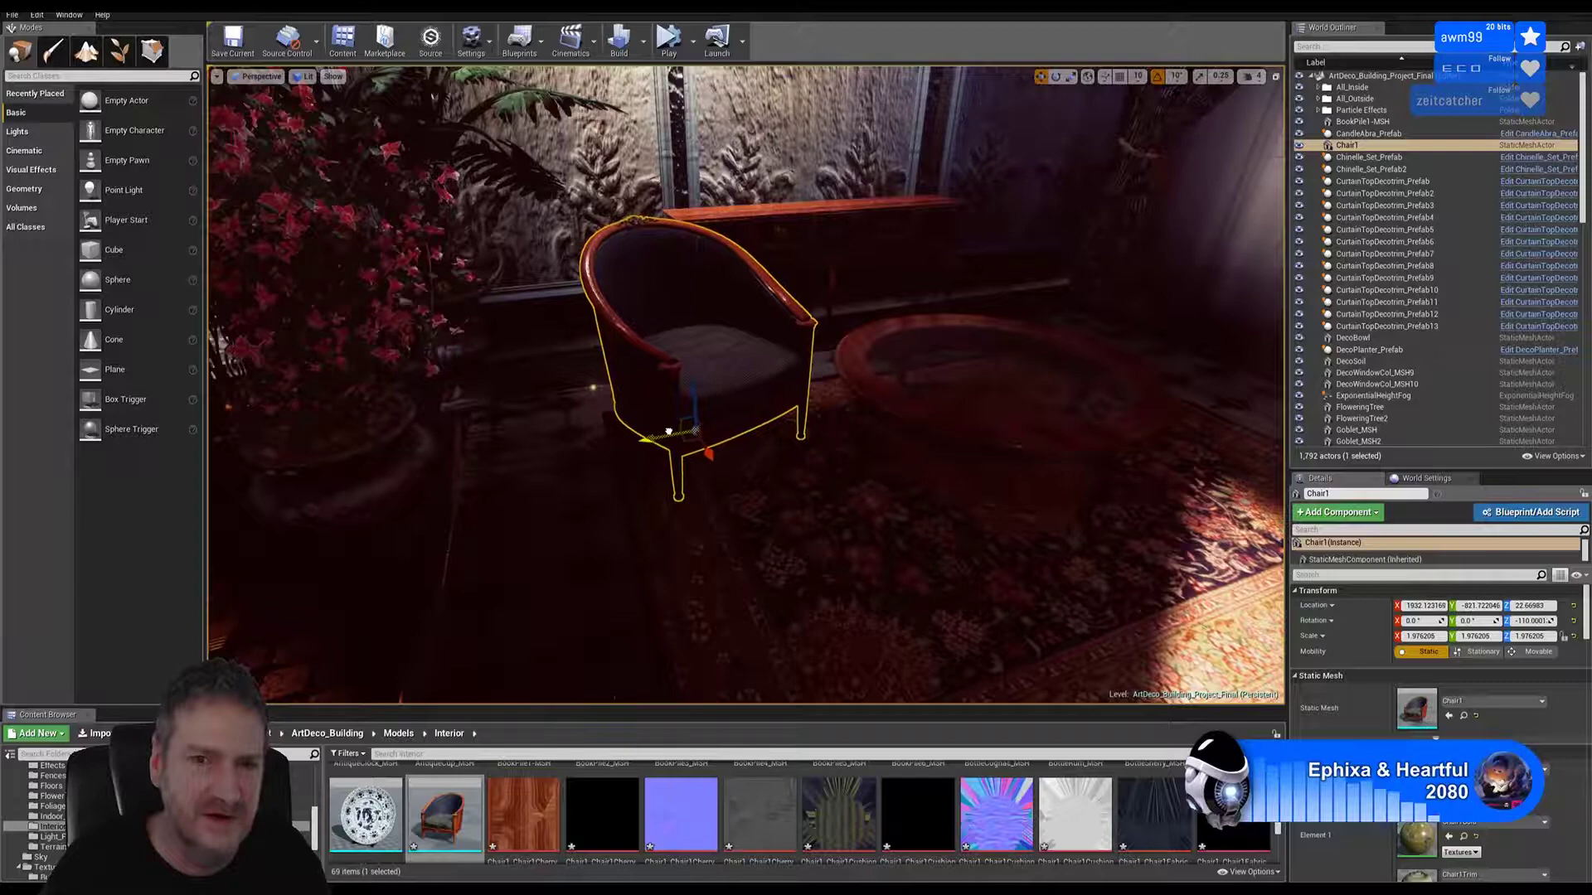
Step: Duplicate the chair and place the copy on the other side of the round coffee table at a Y location of about -1173
{"action": "right_click_drag", "start_coordinate": [669, 431], "coordinate": [655, 468]}
{"action": "left_click_drag", "start_coordinate": [664, 456], "coordinate": [667, 414]}
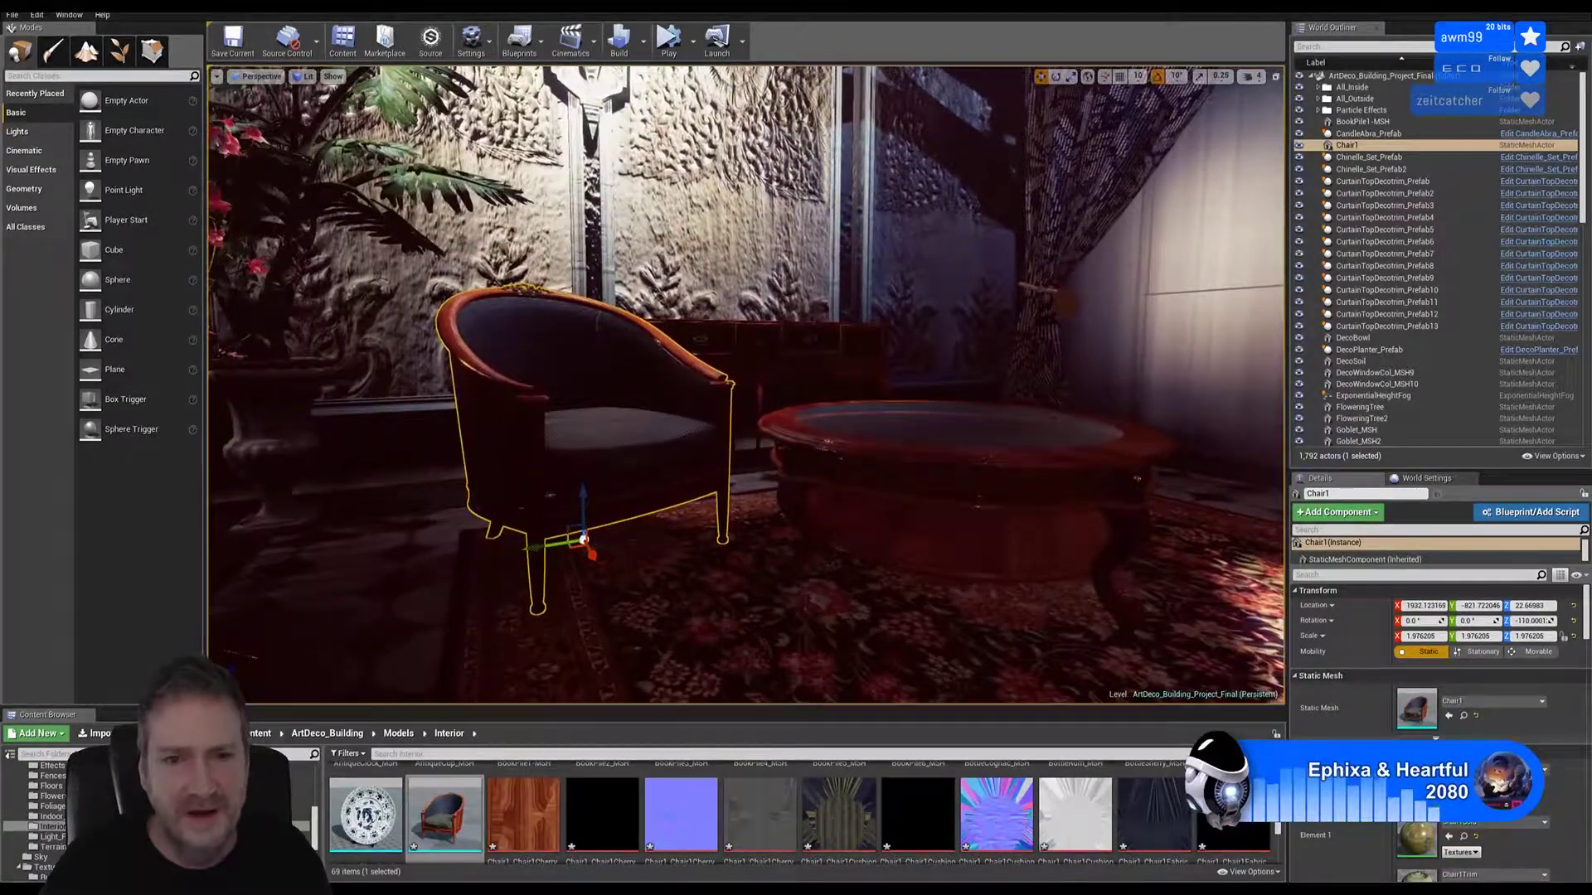
{"action": "mouse_move", "coordinate": [664, 456]}
{"action": "right_mouse_down"}
{"action": "mouse_move", "coordinate": [526, 439]}
{"action": "mouse_move", "coordinate": [655, 460]}
{"action": "mouse_move", "coordinate": [564, 447]}
{"action": "mouse_move", "coordinate": [626, 415]}
{"action": "mouse_move", "coordinate": [614, 439]}
{"action": "mouse_move", "coordinate": [563, 415]}
{"action": "mouse_move", "coordinate": [539, 423]}
{"action": "mouse_move", "coordinate": [589, 456]}
{"action": "mouse_move", "coordinate": [694, 465]}
{"action": "mouse_move", "coordinate": [646, 466]}
{"action": "right_mouse_up"}
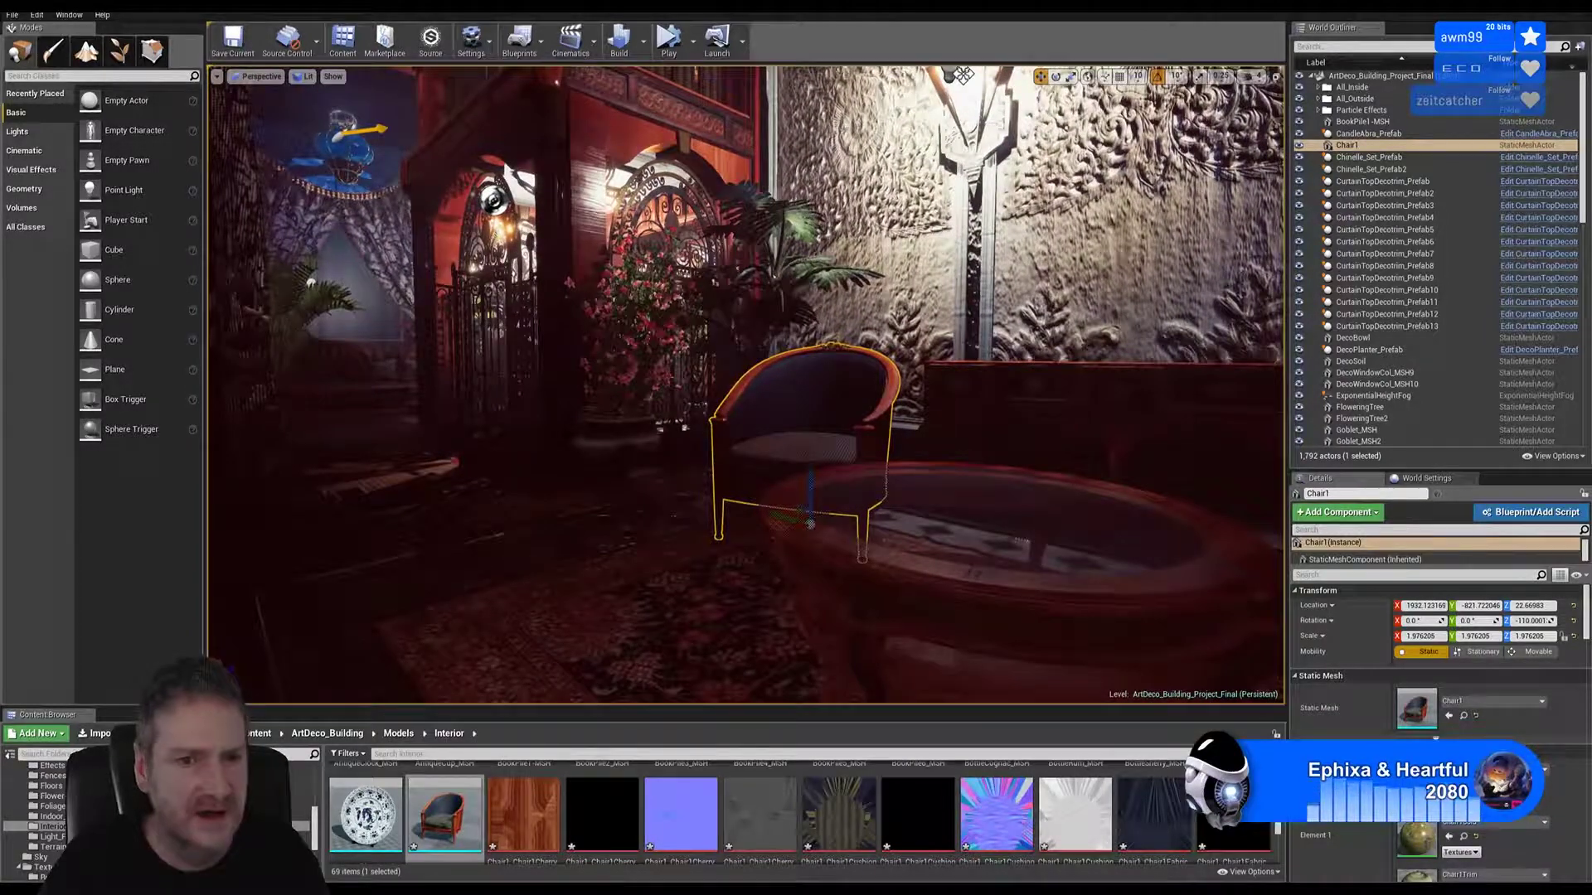
{"action": "right_click_drag", "start_coordinate": [646, 465], "coordinate": [719, 465]}
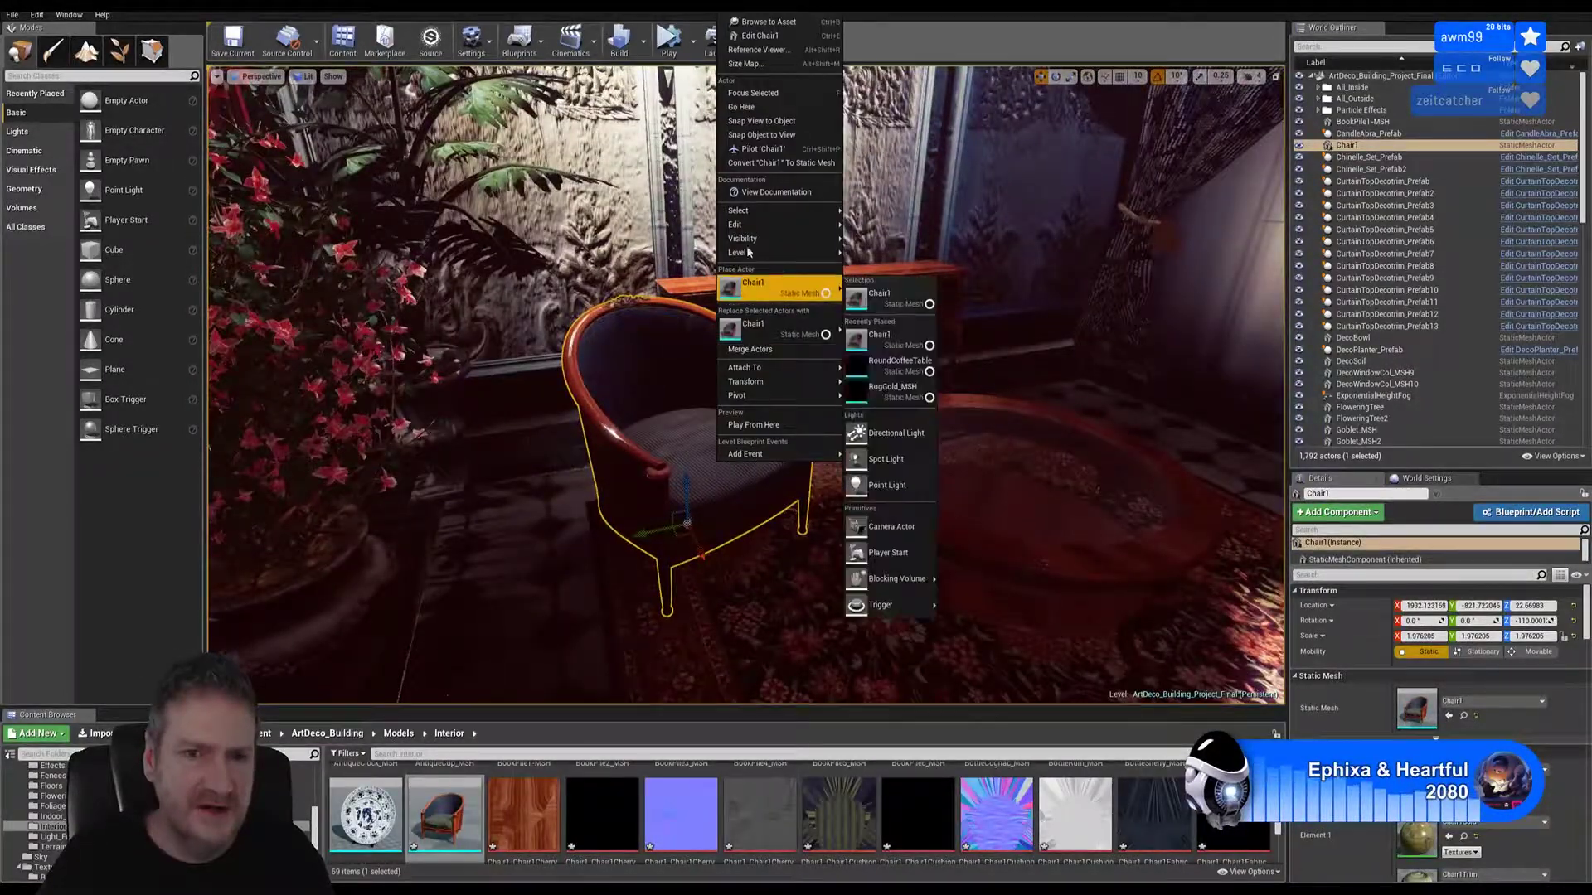
{"action": "left_click", "coordinate": [885, 282]}
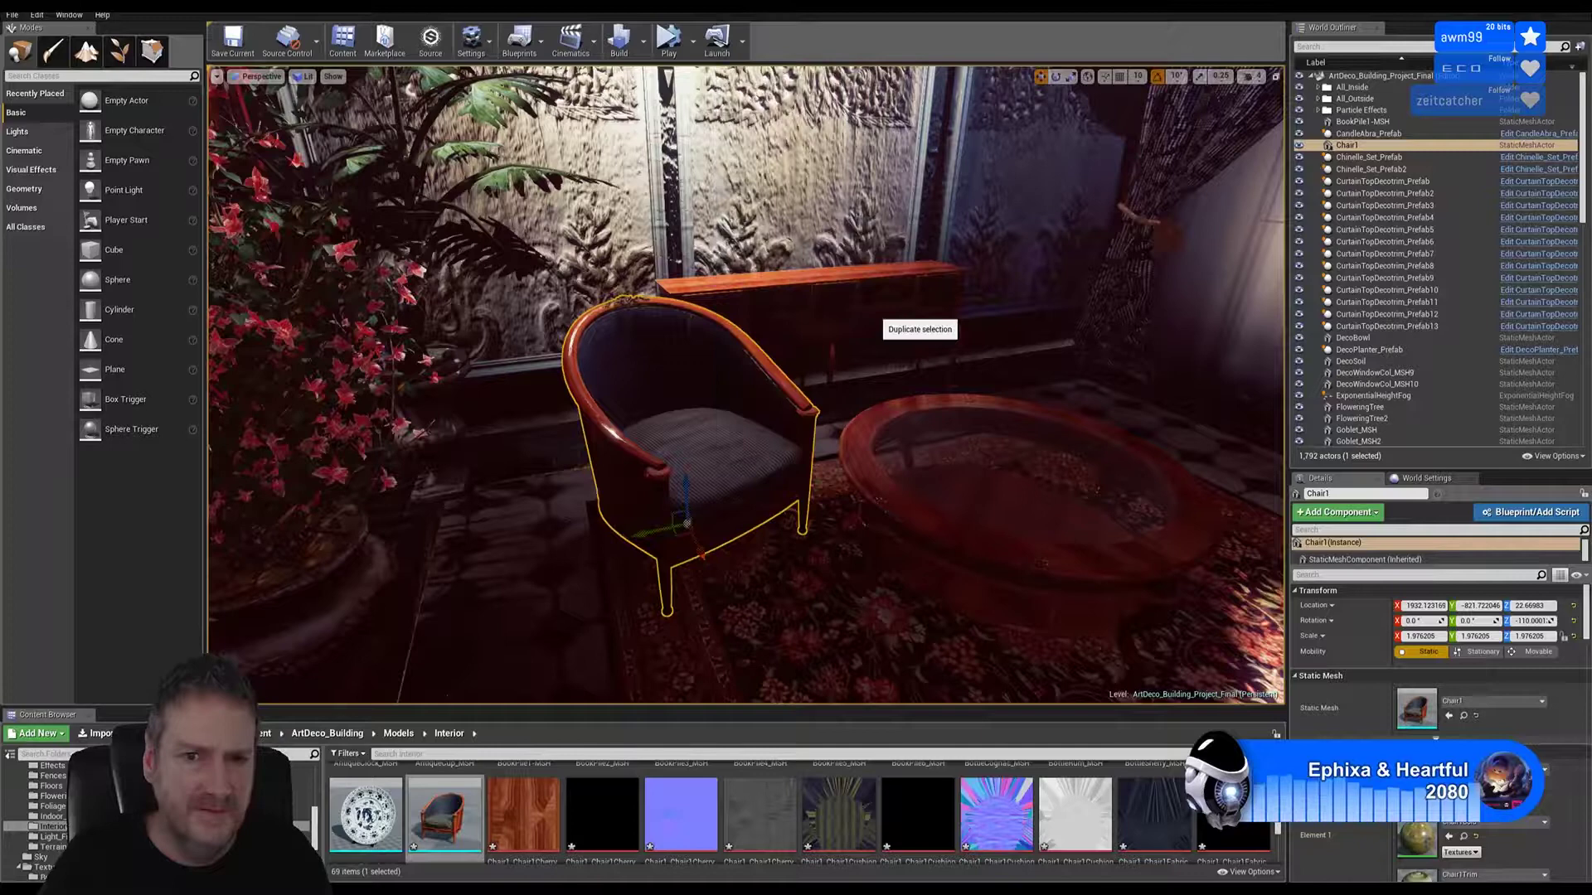
{"action": "left_click_drag", "start_coordinate": [648, 532], "coordinate": [991, 455]}
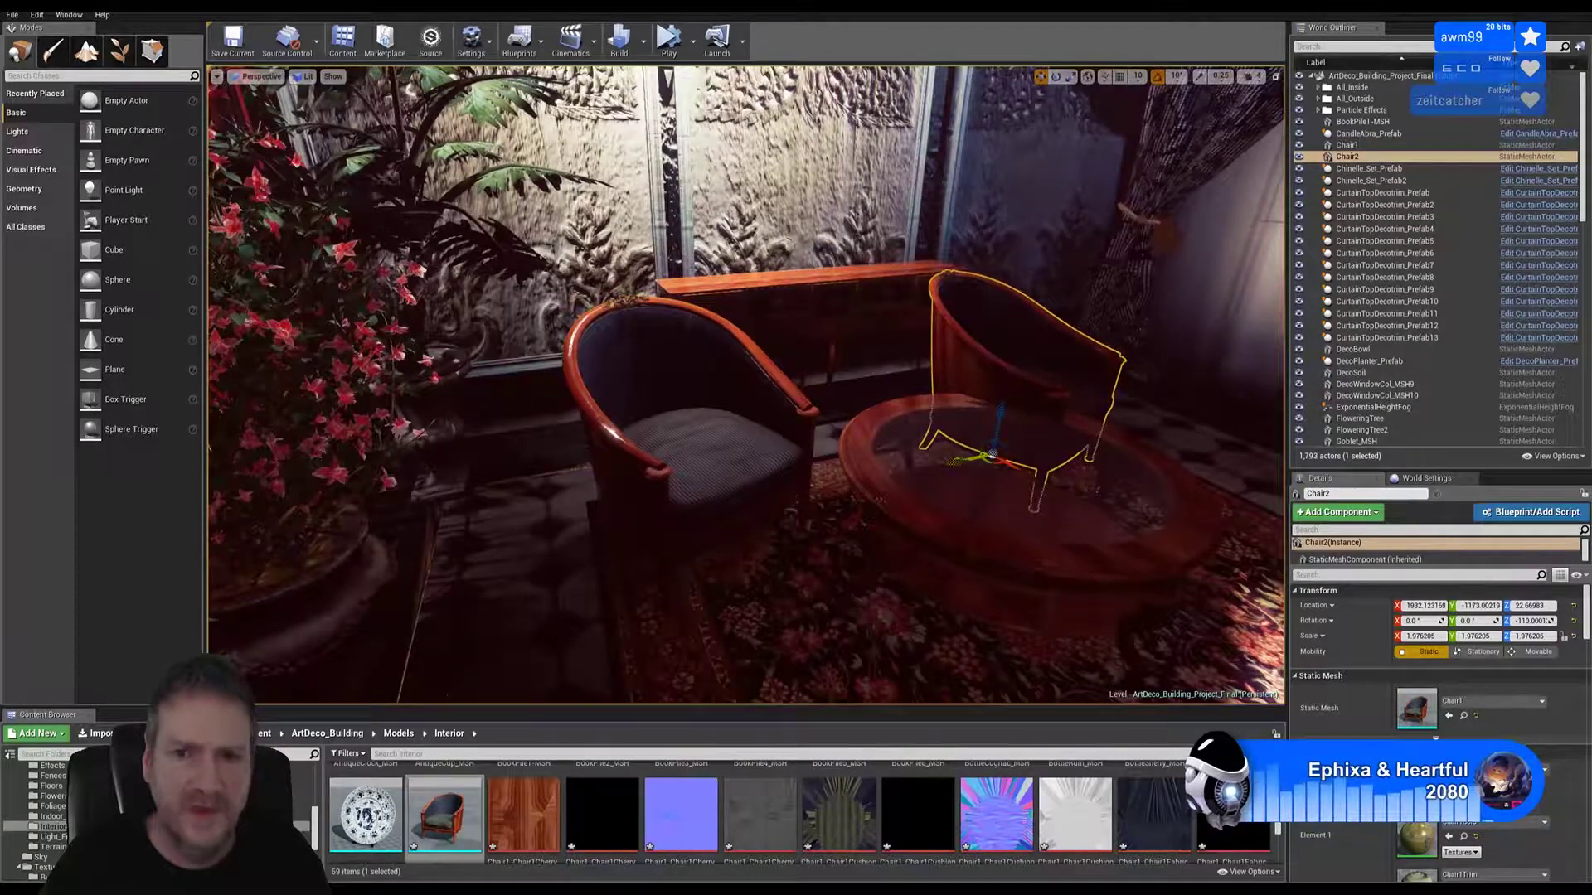
Step: Rotate the chair copy to about -40° around Z and move it to an X location of about 2060
{"action": "left_click", "coordinate": [1055, 76]}
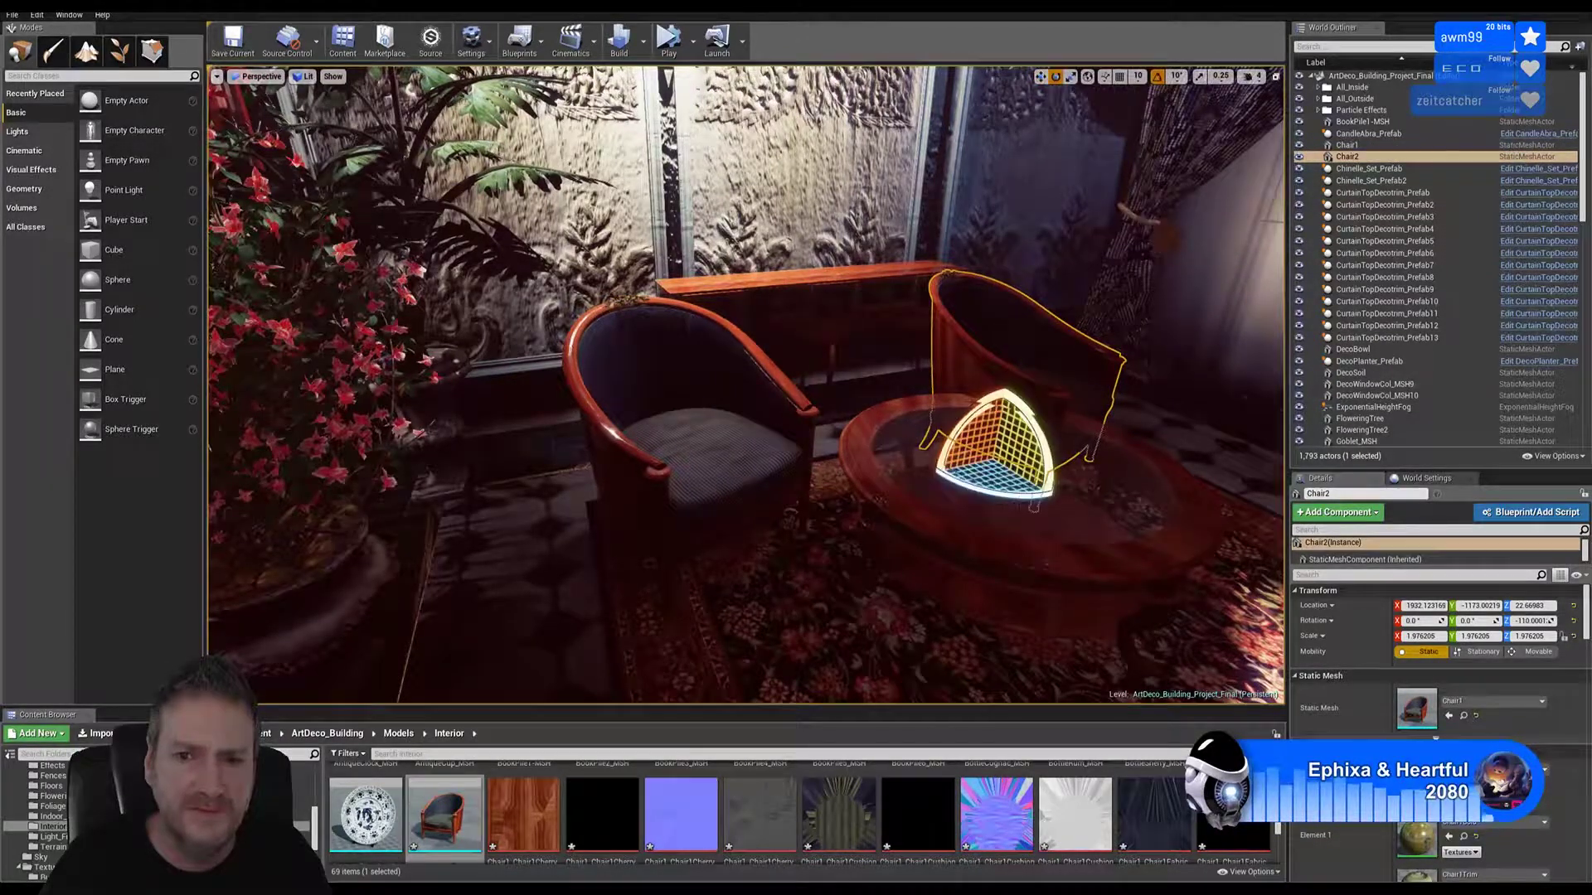
{"action": "left_click_drag", "start_coordinate": [1021, 496], "coordinate": [932, 496]}
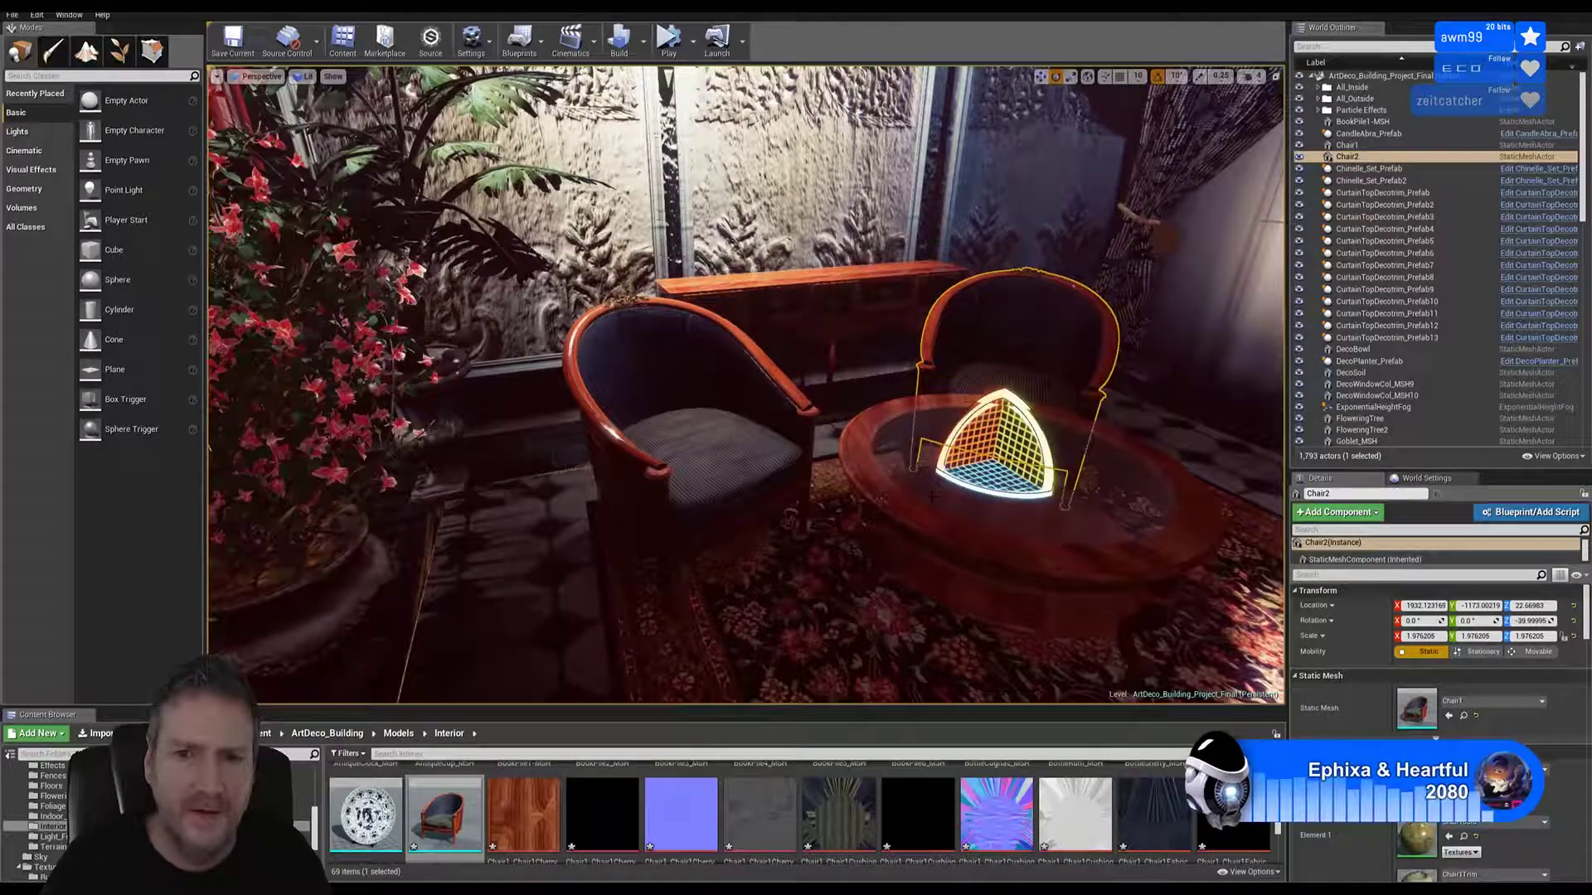
{"action": "left_click", "coordinate": [1040, 77]}
{"action": "right_click_drag", "start_coordinate": [828, 431], "coordinate": [1110, 373]}
{"action": "left_click_drag", "start_coordinate": [737, 520], "coordinate": [825, 584]}
{"action": "left_click_drag", "start_coordinate": [798, 536], "coordinate": [832, 478]}
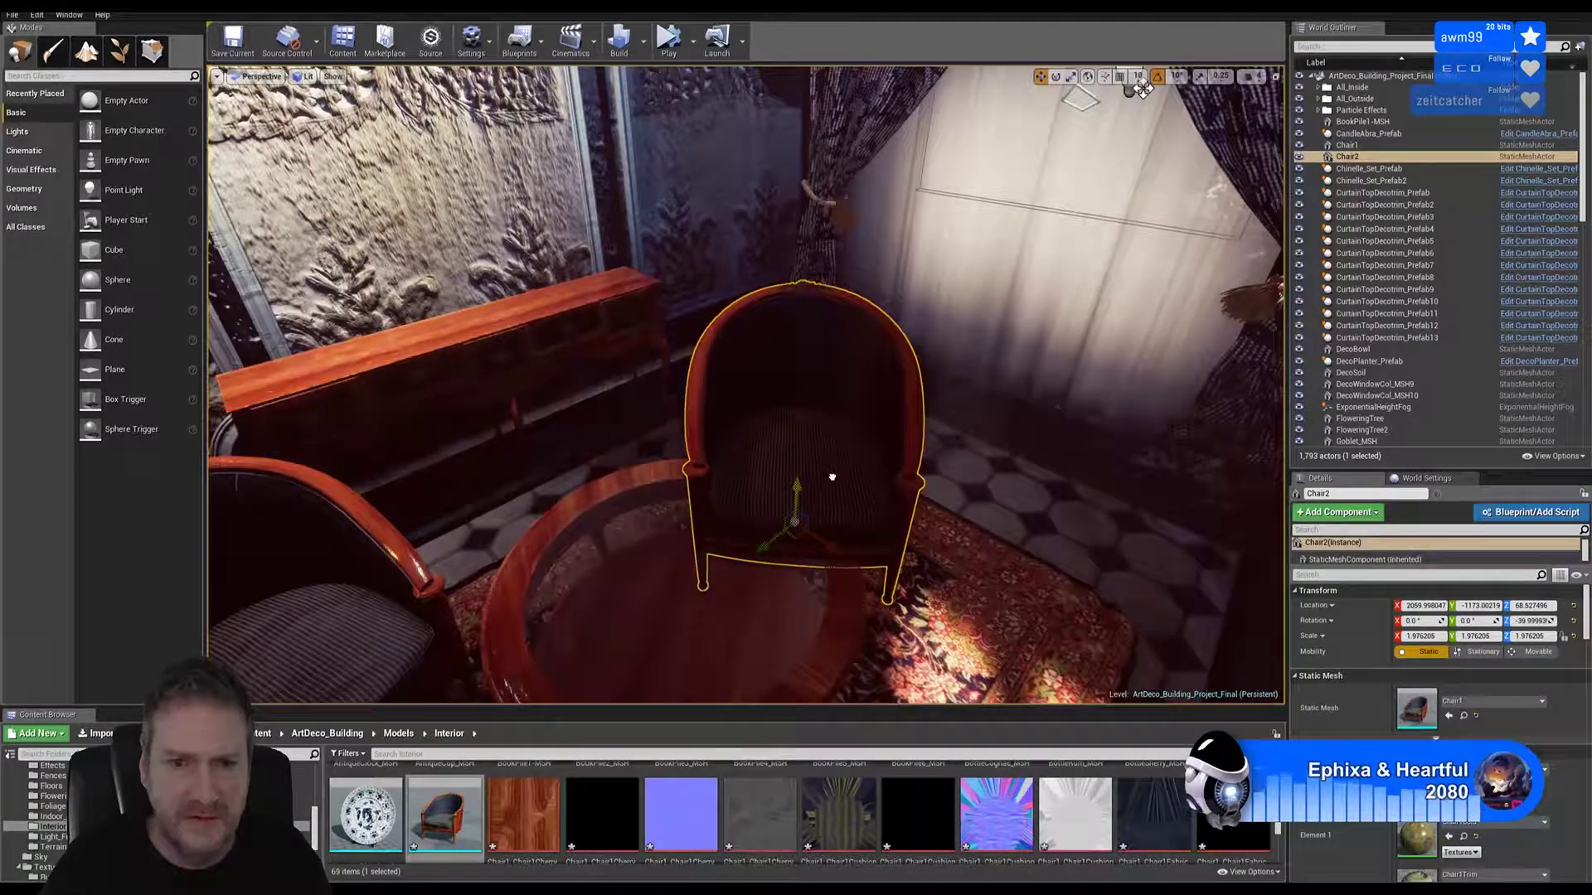
{"action": "left_click", "coordinate": [38, 15]}
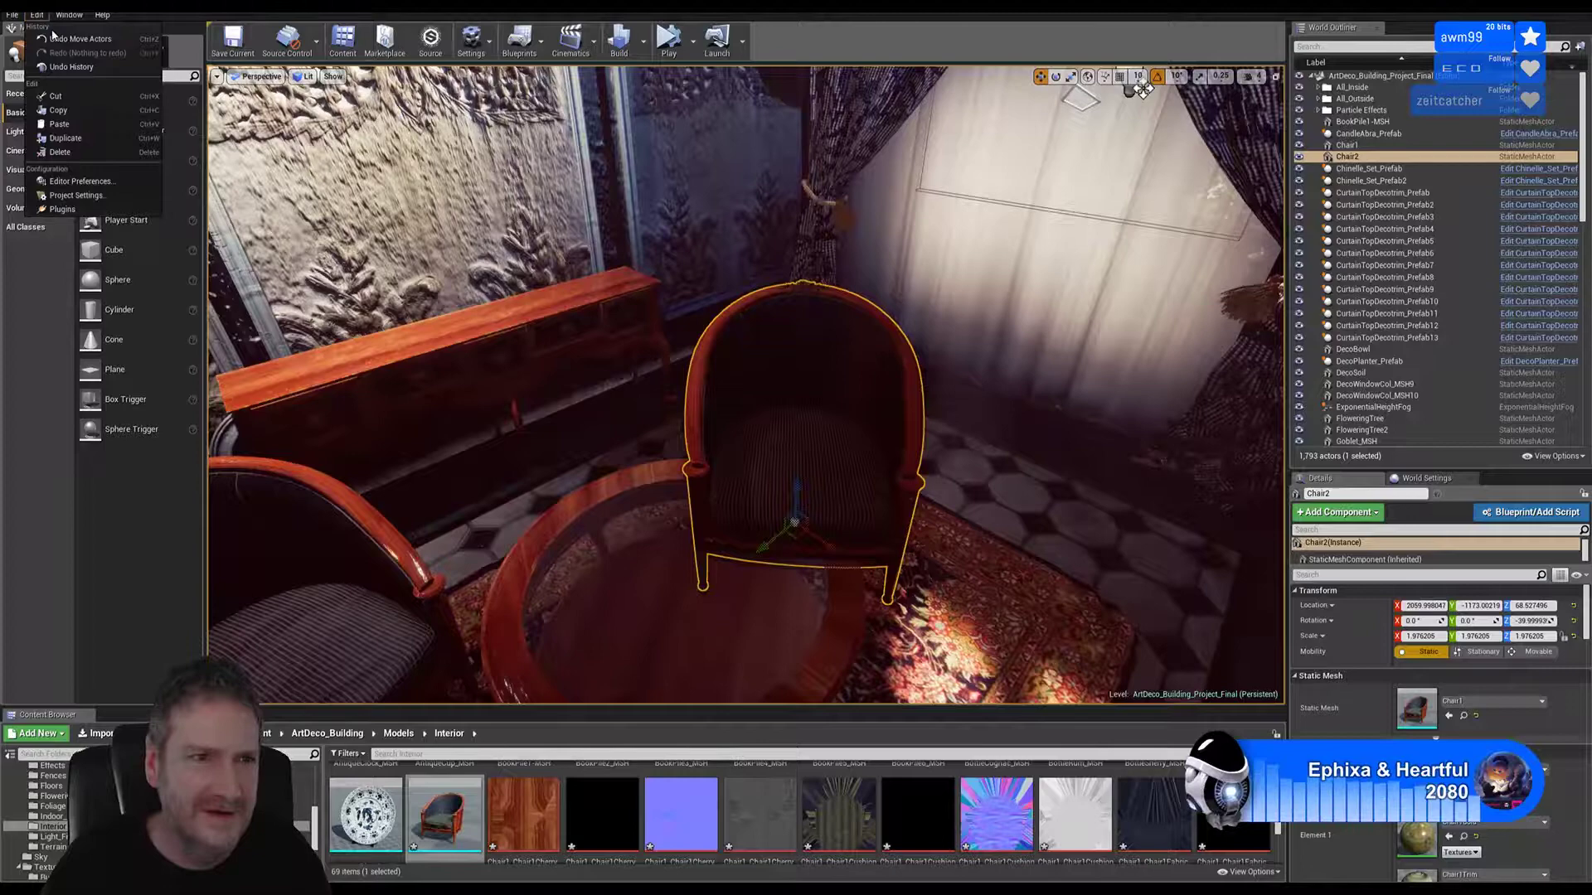
{"action": "left_click", "coordinate": [57, 40]}
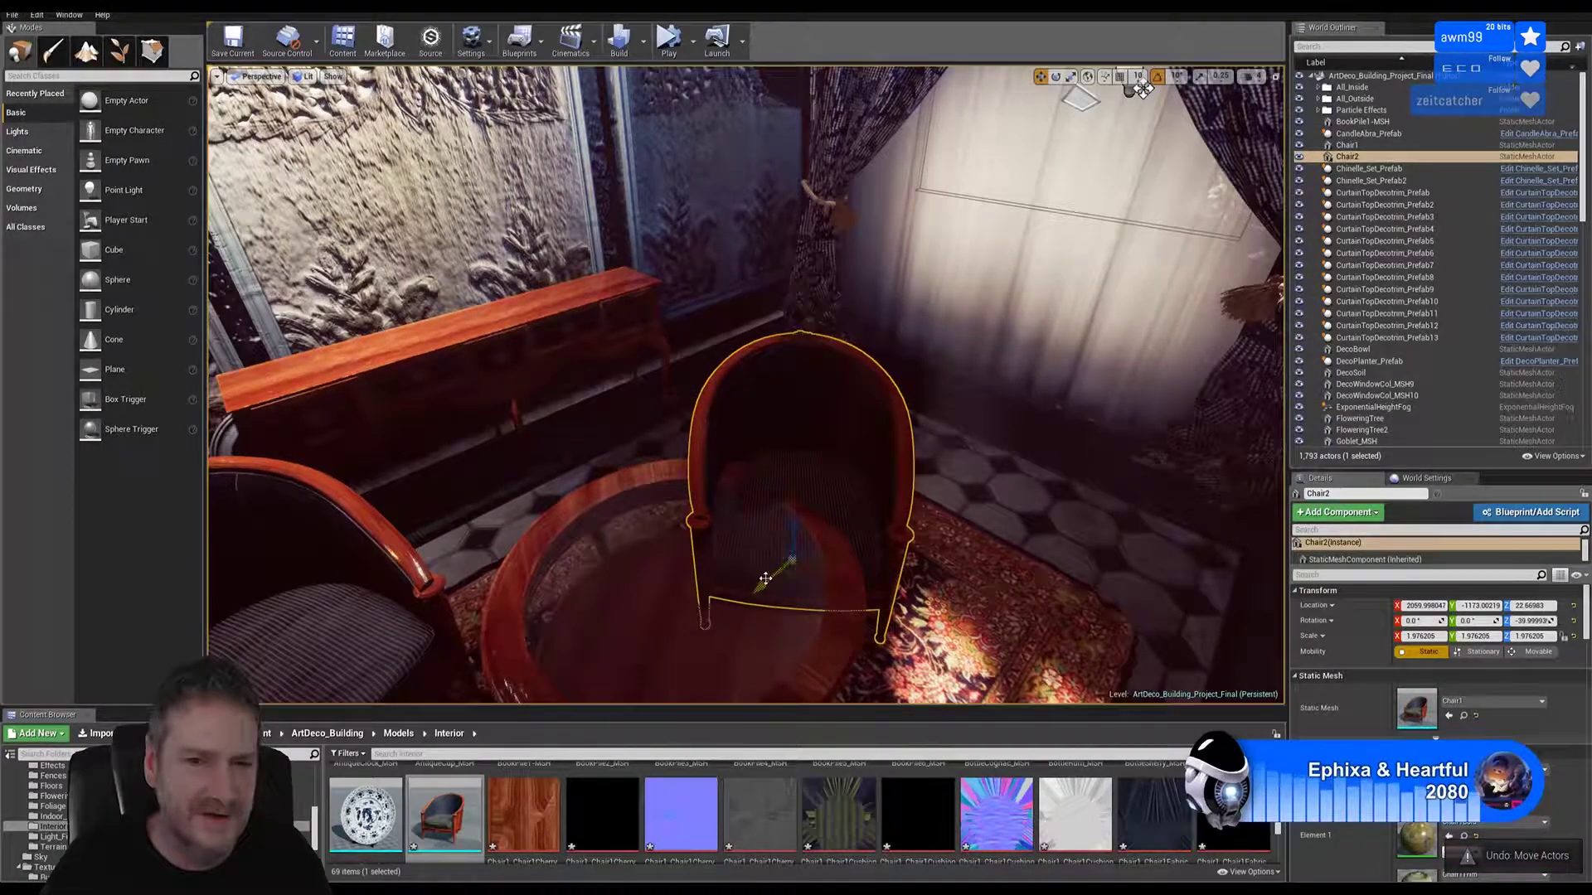
Step: Position the chair copy on the floor beside the table at about Y -1295 and Z 22.5, and deselect it
{"action": "right_click_drag", "start_coordinate": [1143, 89], "coordinate": [1124, 172]}
{"action": "left_click_drag", "start_coordinate": [1011, 96], "coordinate": [965, 98], "text": "alt"}
{"action": "left_click_drag", "start_coordinate": [887, 466], "coordinate": [904, 408]}
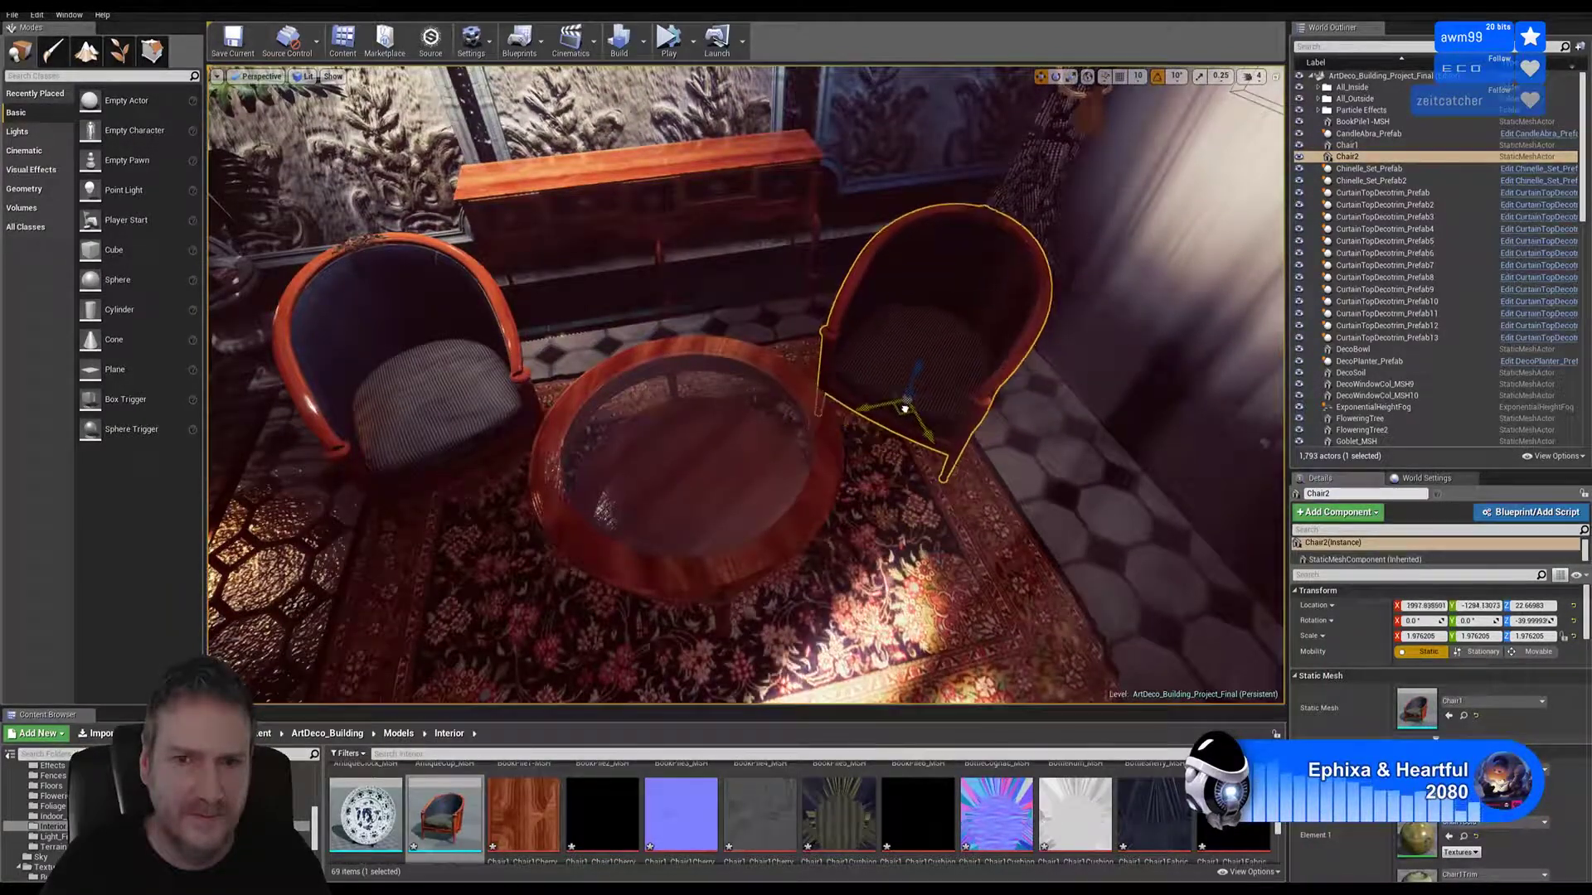
{"action": "right_click_drag", "start_coordinate": [904, 408], "coordinate": [1169, 328]}
{"action": "key", "text": "f"}
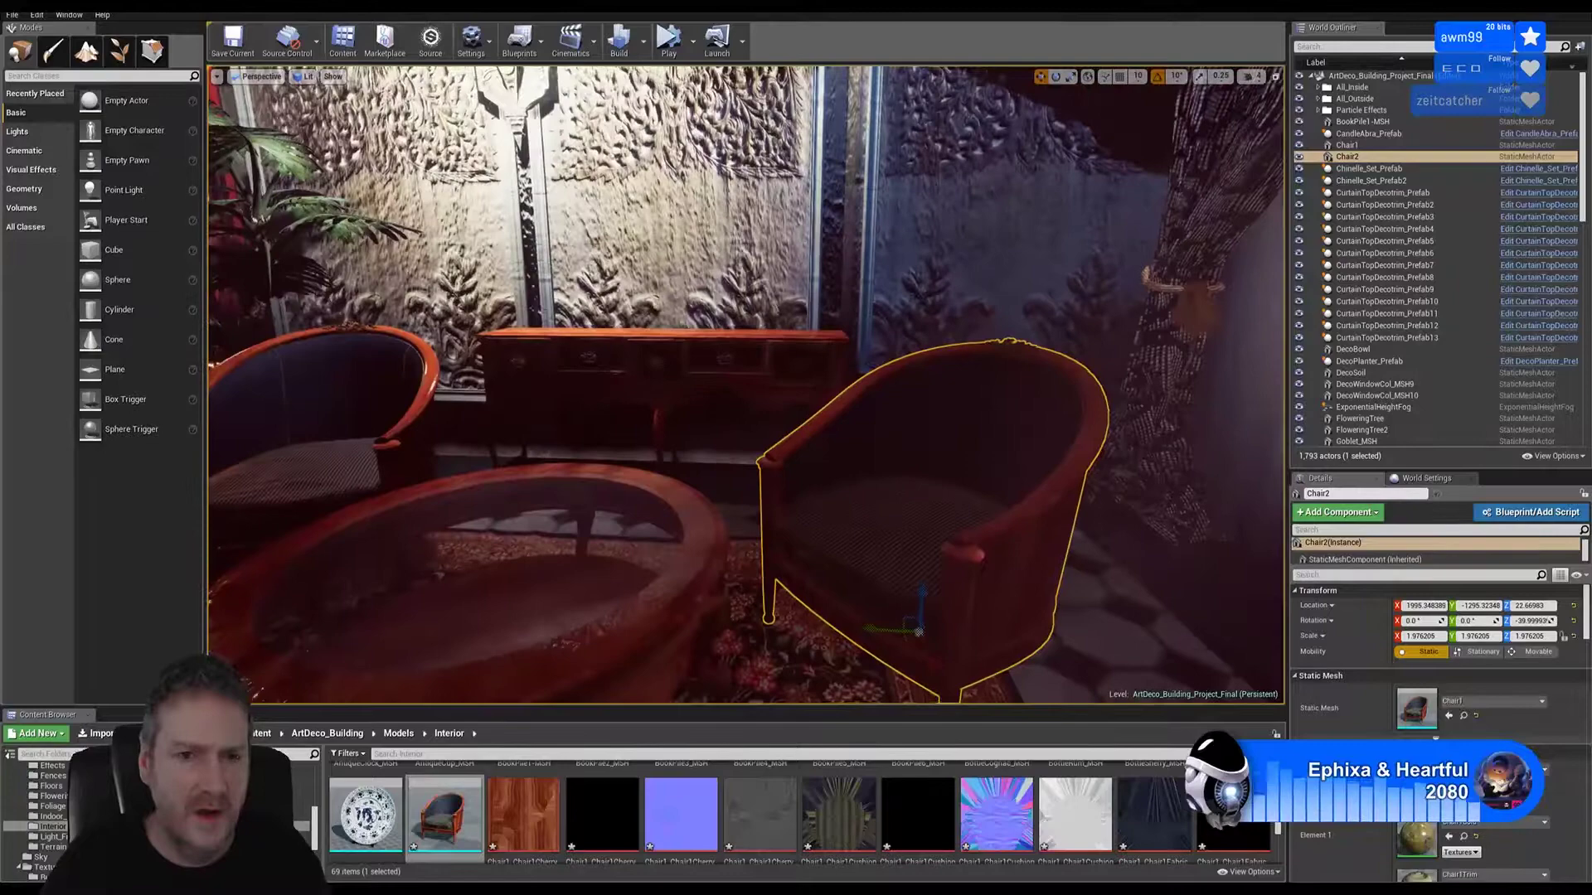
{"action": "mouse_move", "coordinate": [862, 431]}
{"action": "right_mouse_down"}
{"action": "mouse_move", "coordinate": [812, 418]}
{"action": "mouse_move", "coordinate": [833, 439]}
{"action": "mouse_move", "coordinate": [863, 431]}
{"action": "right_mouse_up"}
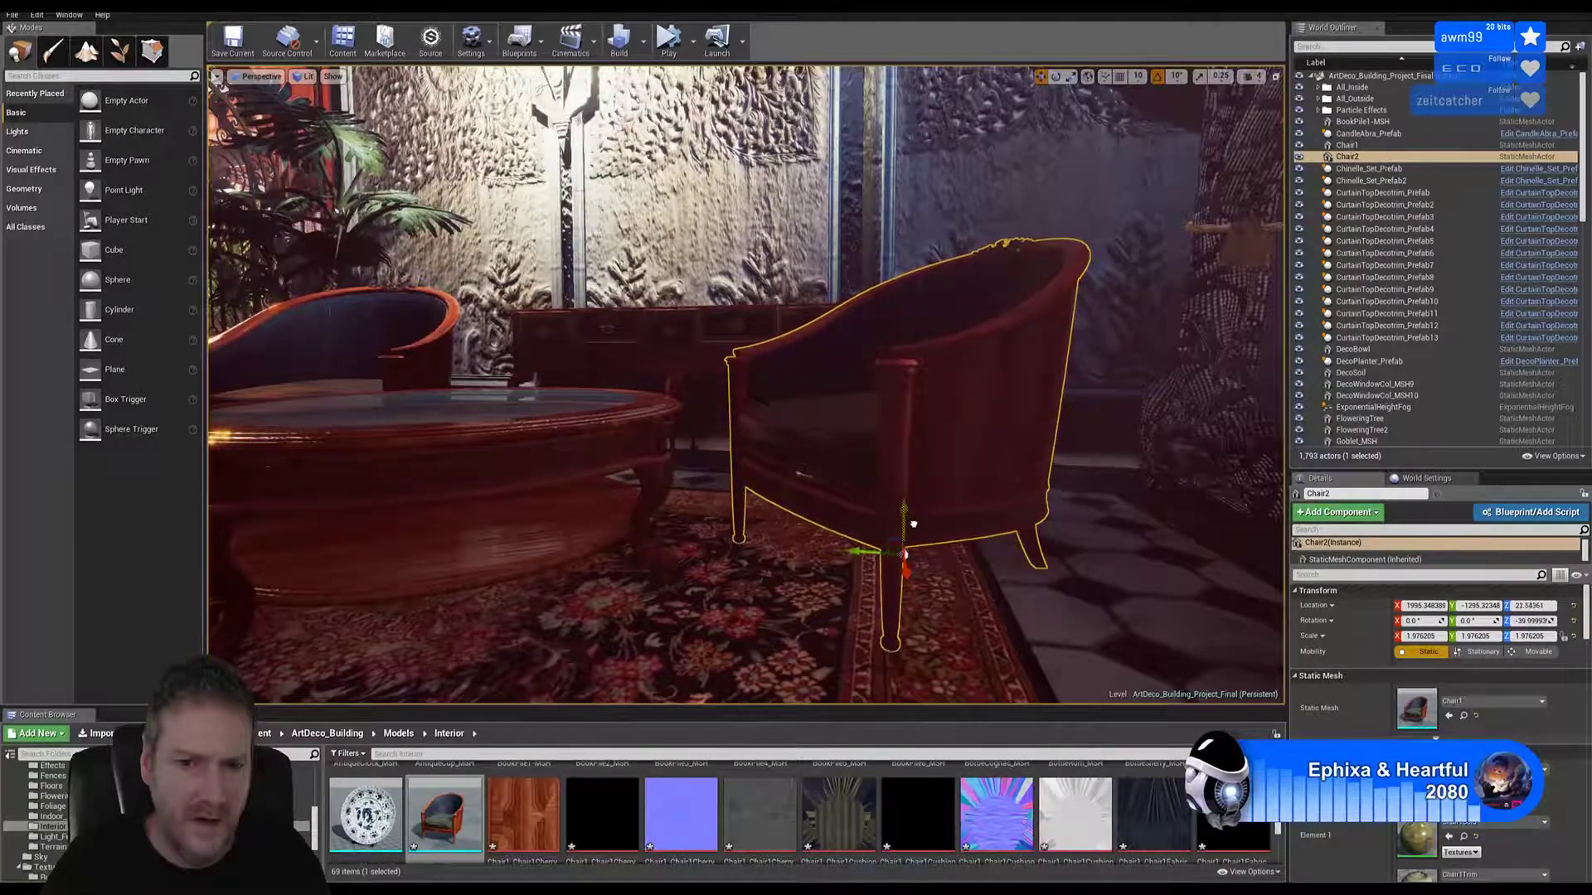
{"action": "key", "text": "Escape"}
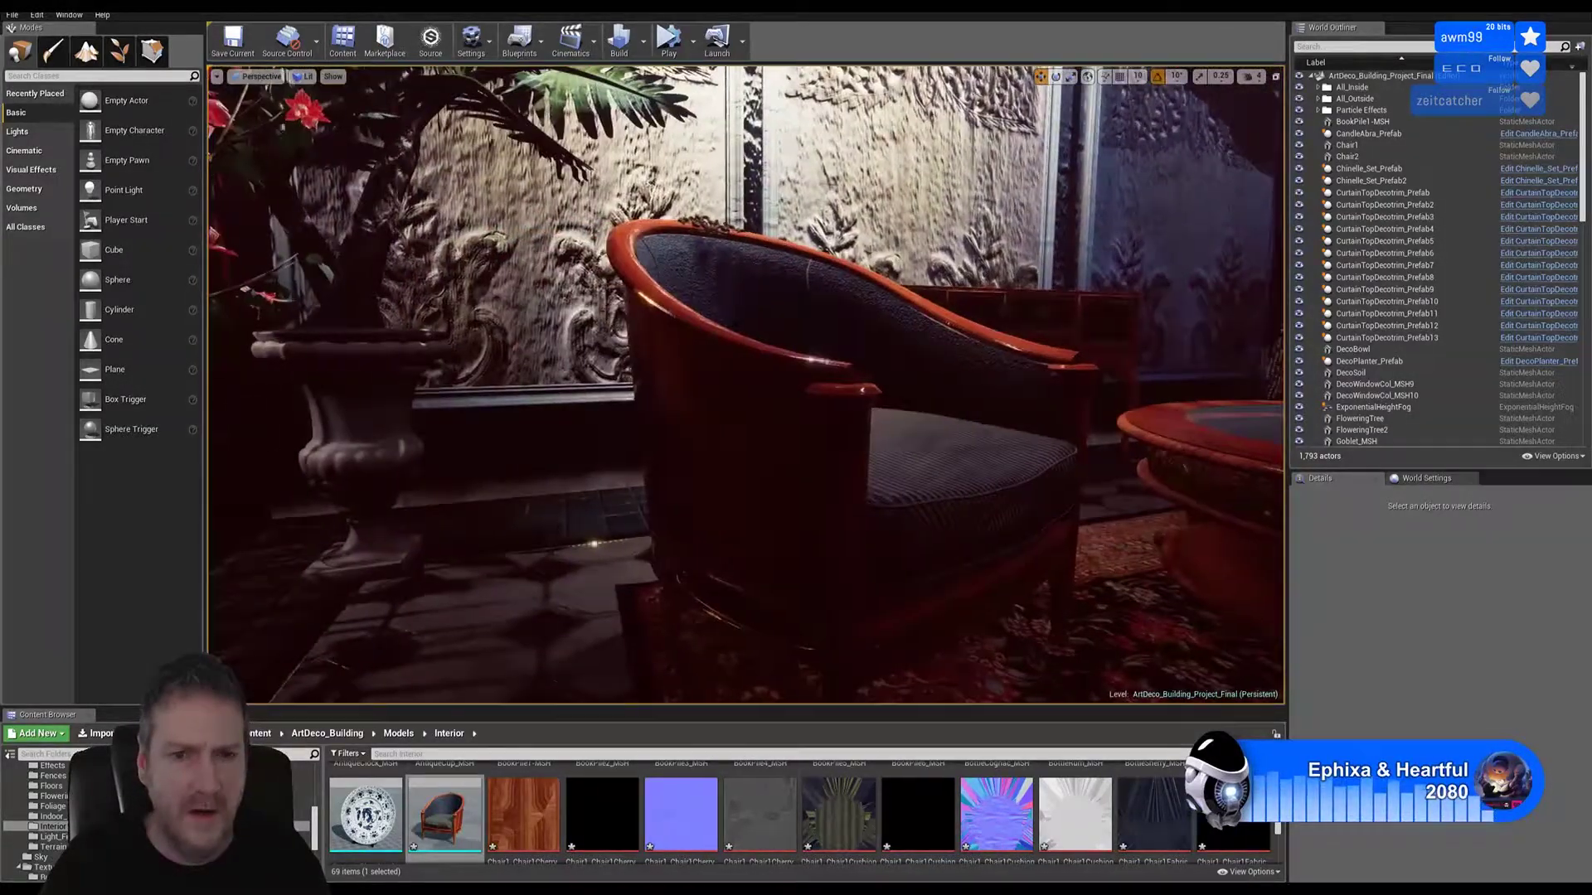
Step: Rotate the original chair beside the flowering plant to about -130° around Z so it faces the coffee table
{"action": "right_click_drag", "start_coordinate": [745, 384], "coordinate": [680, 382]}
{"action": "key", "text": "s"}
{"action": "key", "text": "w"}
{"action": "key", "text": "d"}
{"action": "left_click", "coordinate": [628, 338]}
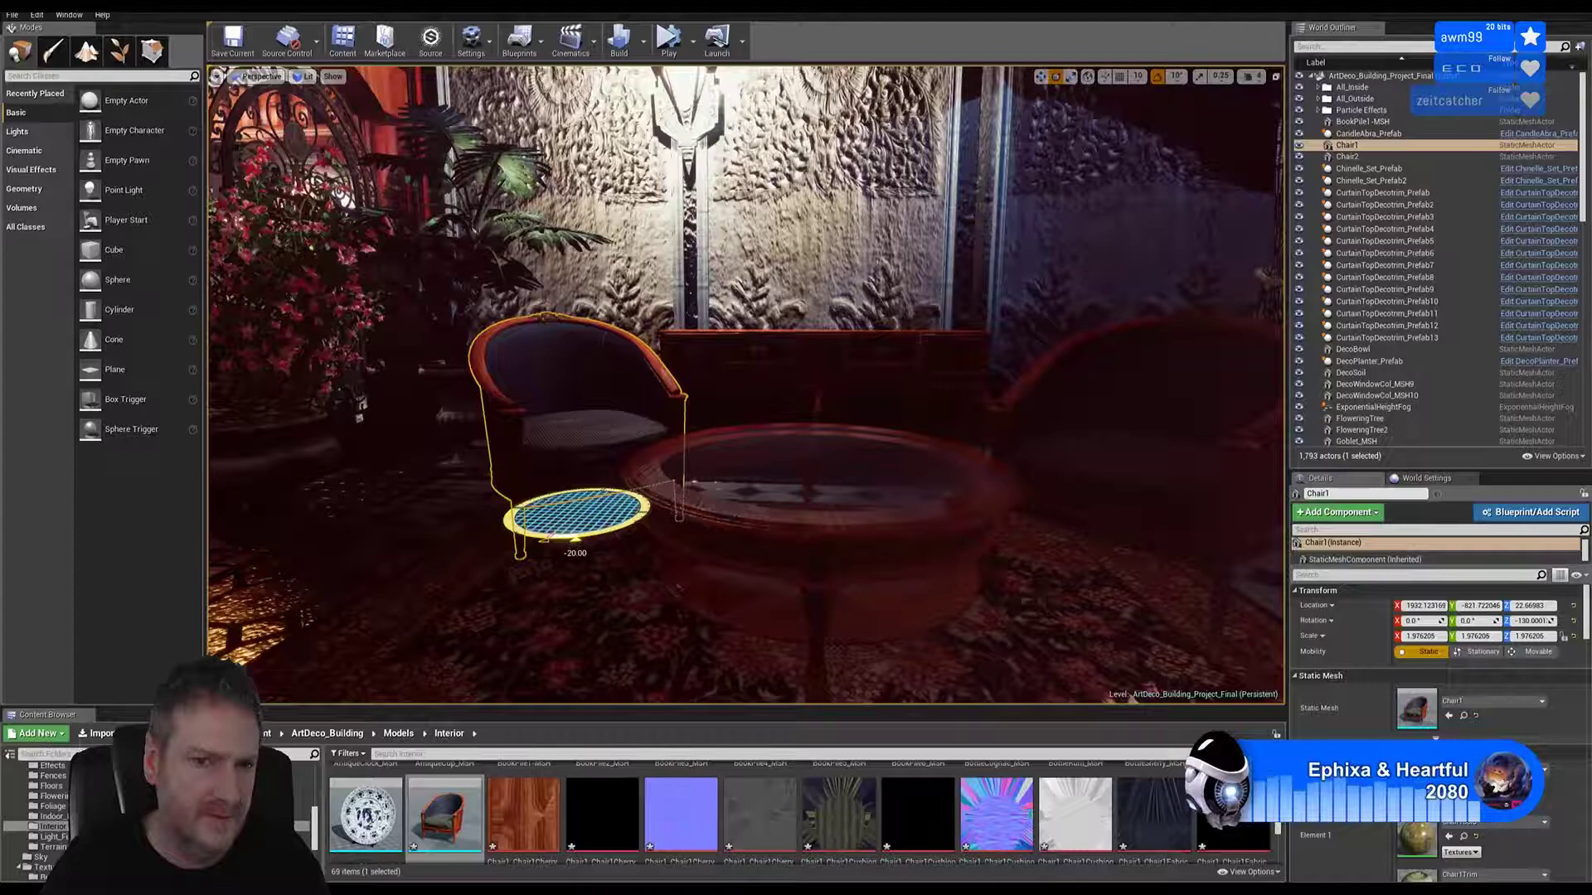
{"action": "left_click", "coordinate": [744, 537]}
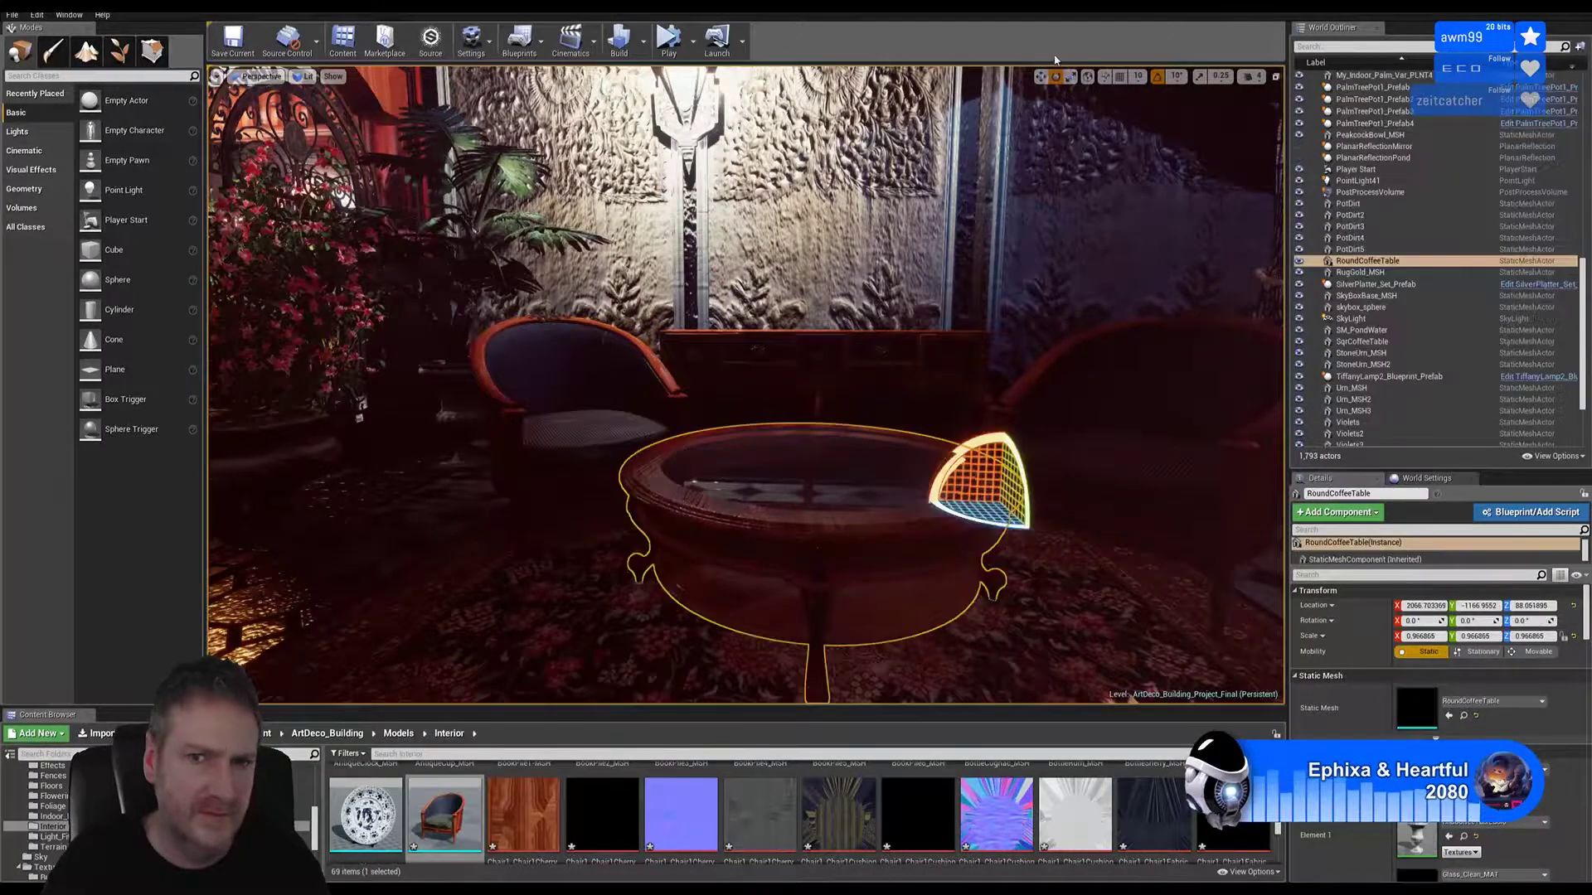
Step: Move the original chair away from the coffee table to a Y location of about -792
{"action": "key", "text": "w"}
{"action": "left_click", "coordinate": [581, 389]}
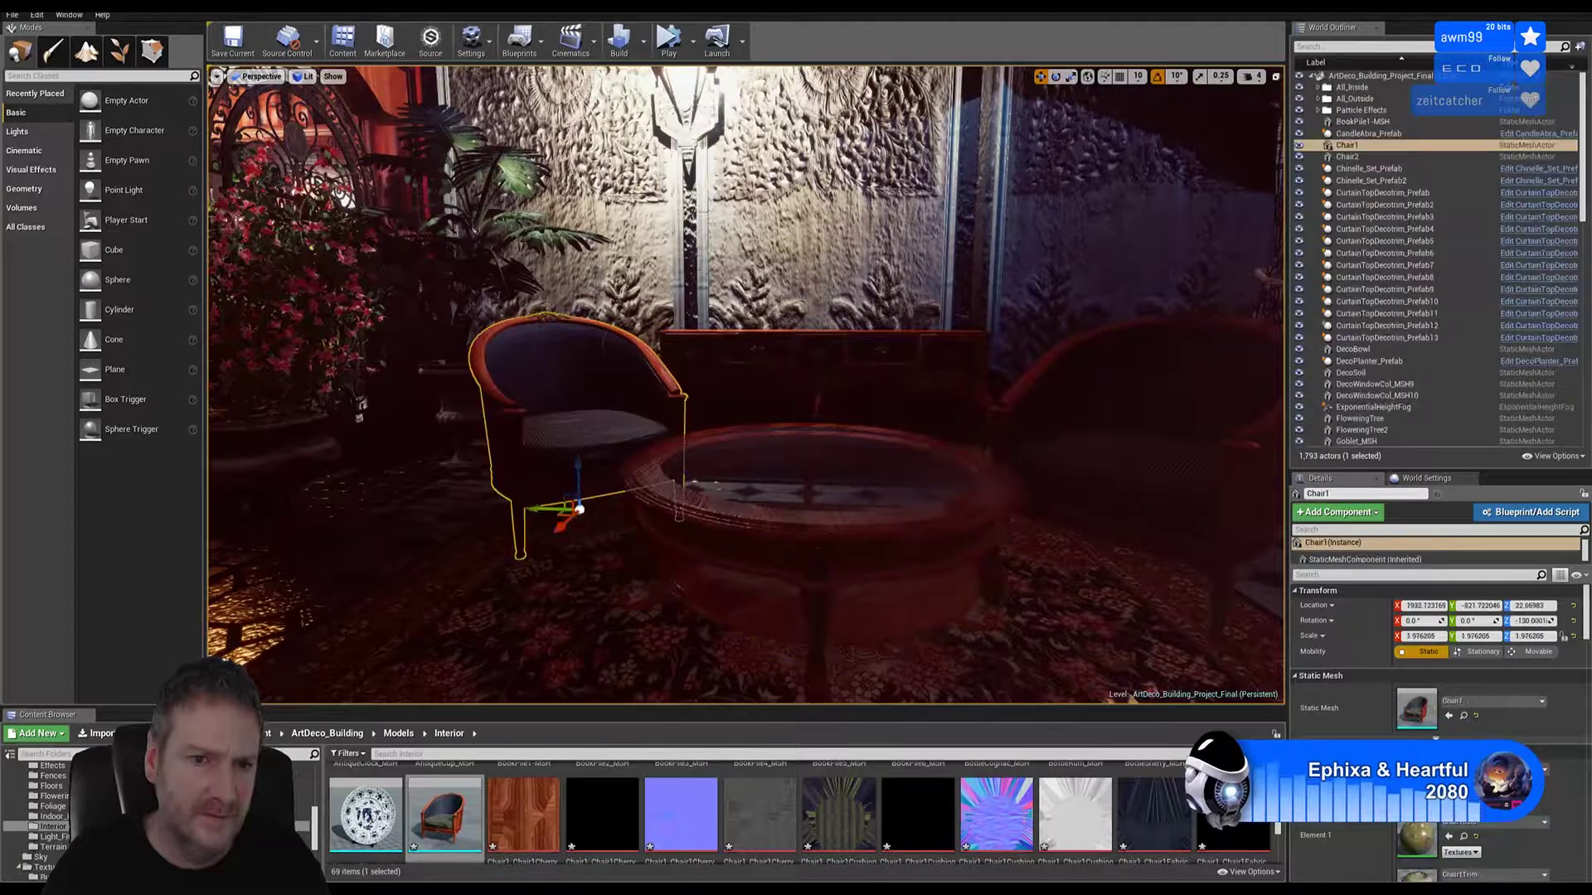
{"action": "right_click_drag", "start_coordinate": [580, 389], "coordinate": [613, 514]}
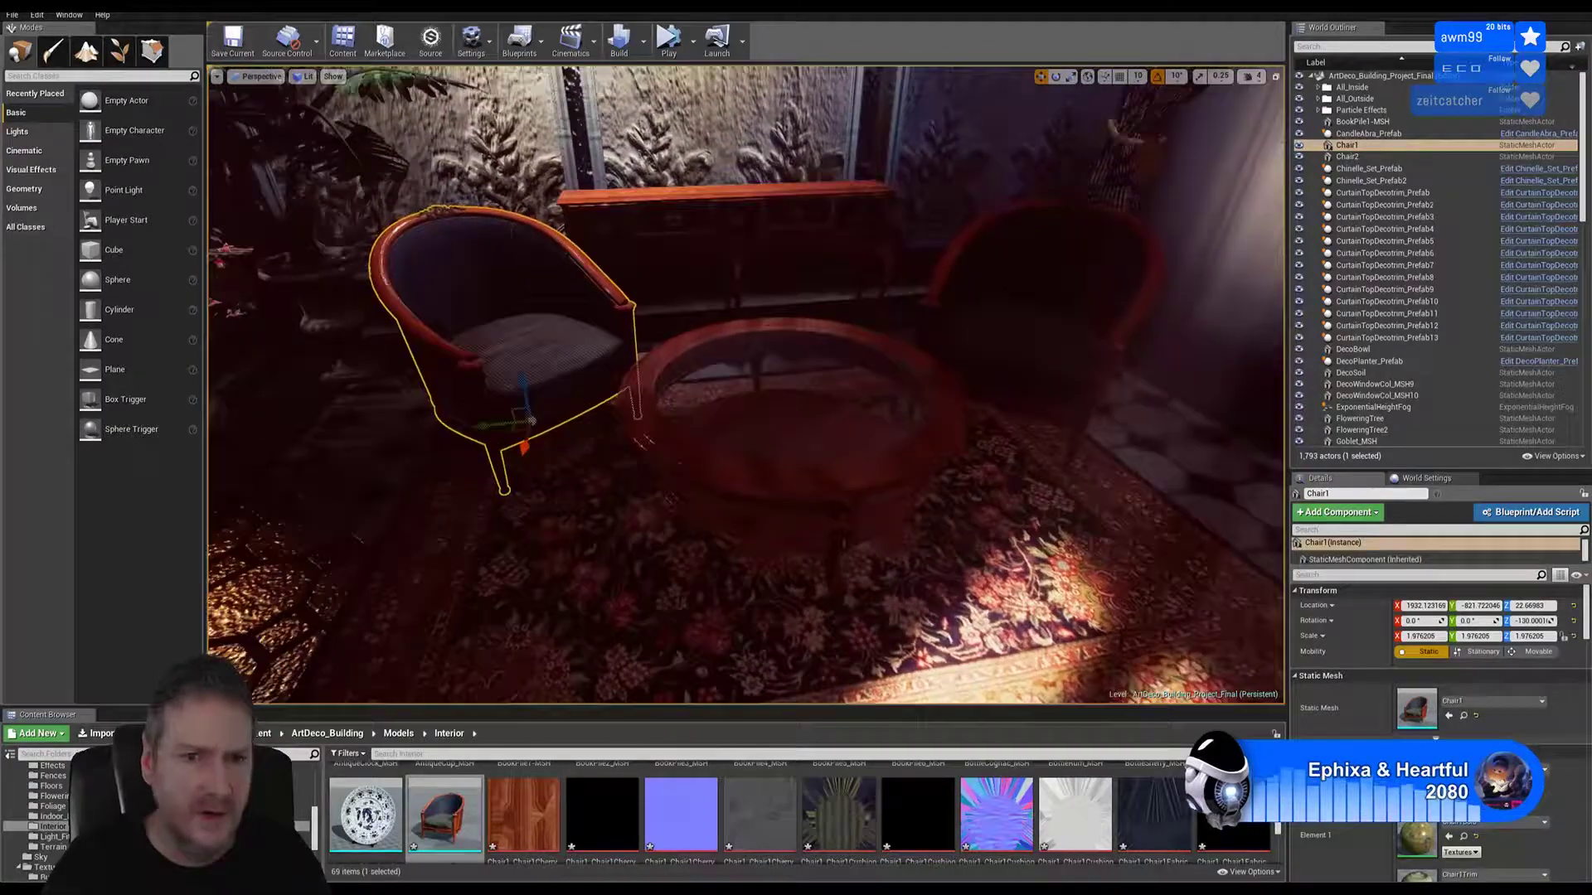
{"action": "left_click_drag", "start_coordinate": [452, 441], "coordinate": [480, 475]}
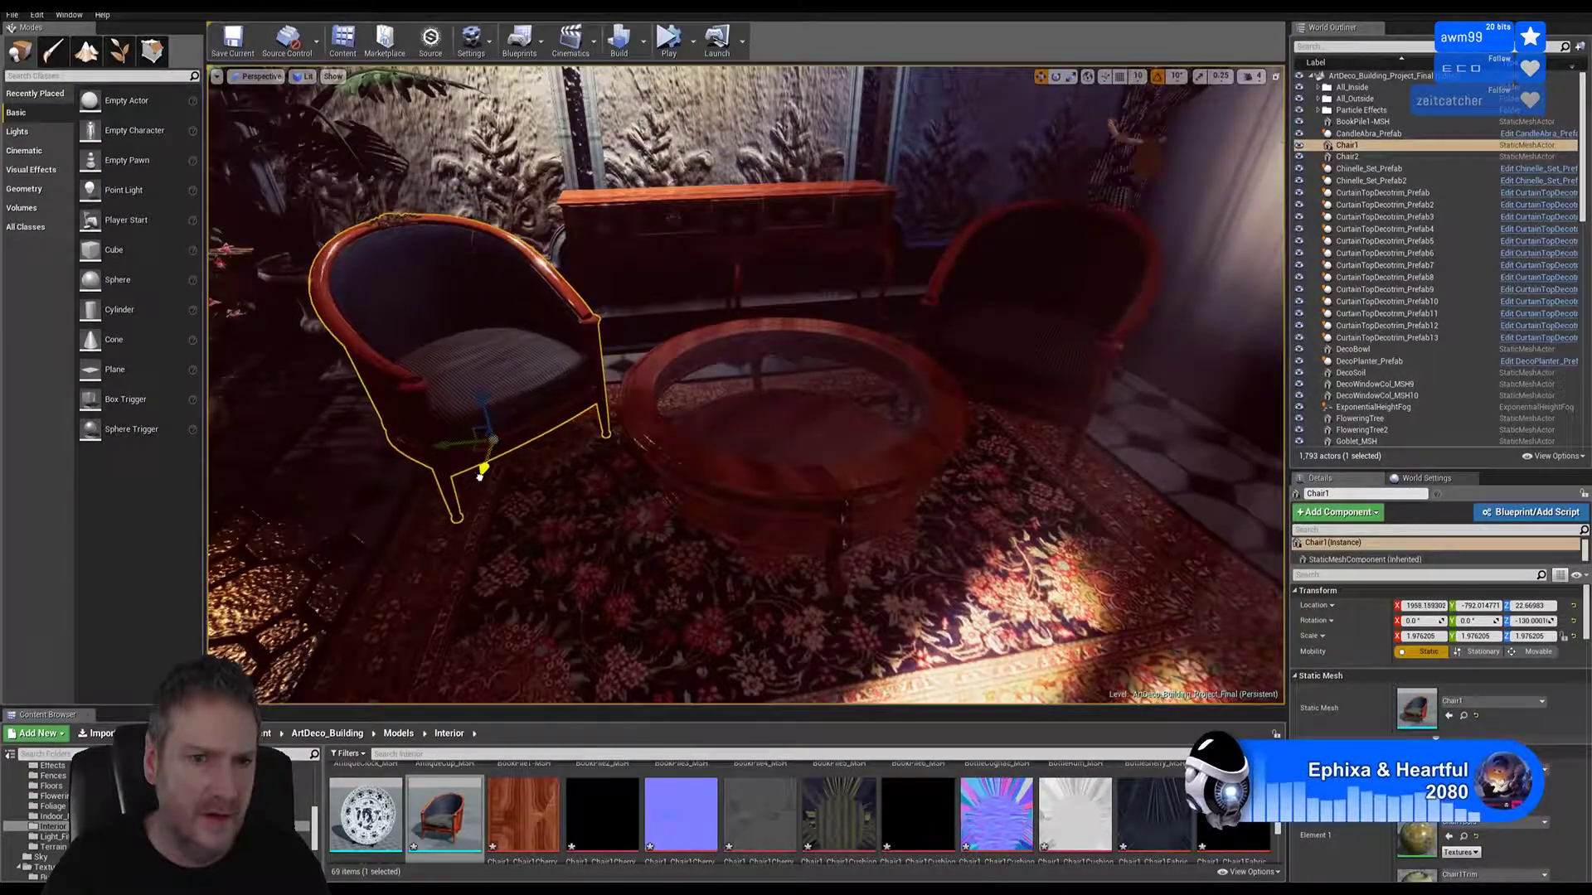
Step: Deselect the chair and inspect the chair and coffee table arrangement and the nearby sofa area from several viewpoints
{"action": "right_click_drag", "start_coordinate": [746, 386], "coordinate": [676, 323]}
{"action": "key", "text": "Escape"}
{"action": "right_click_drag", "start_coordinate": [1167, 226], "coordinate": [808, 124]}
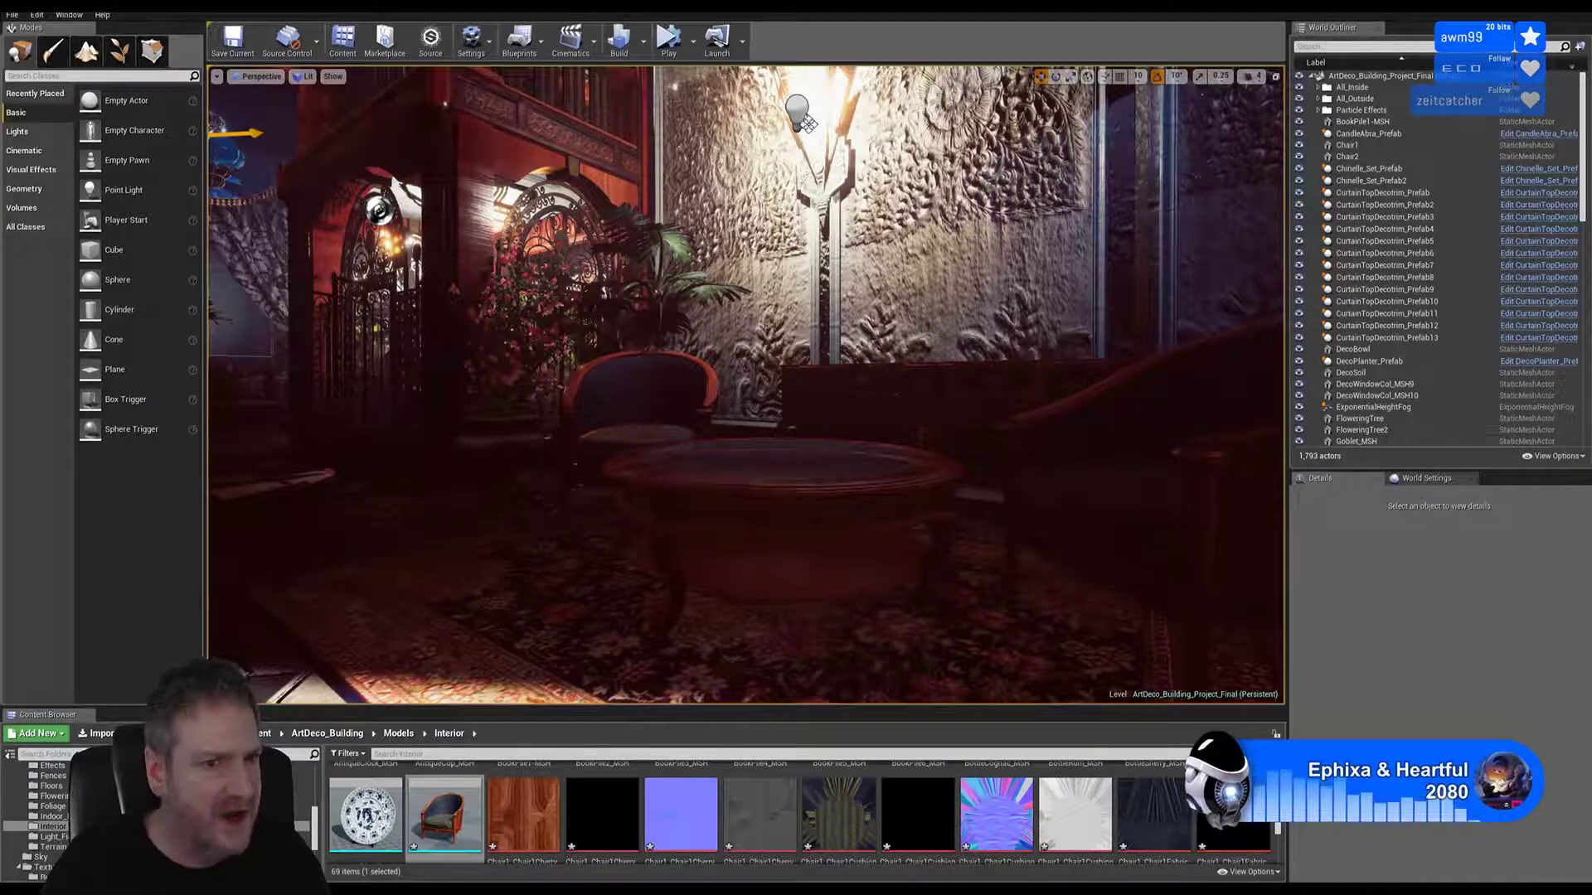
{"action": "right_click_drag", "start_coordinate": [745, 384], "coordinate": [621, 384]}
{"action": "right_click_drag", "start_coordinate": [745, 384], "coordinate": [423, 384]}
{"action": "key", "text": "w"}
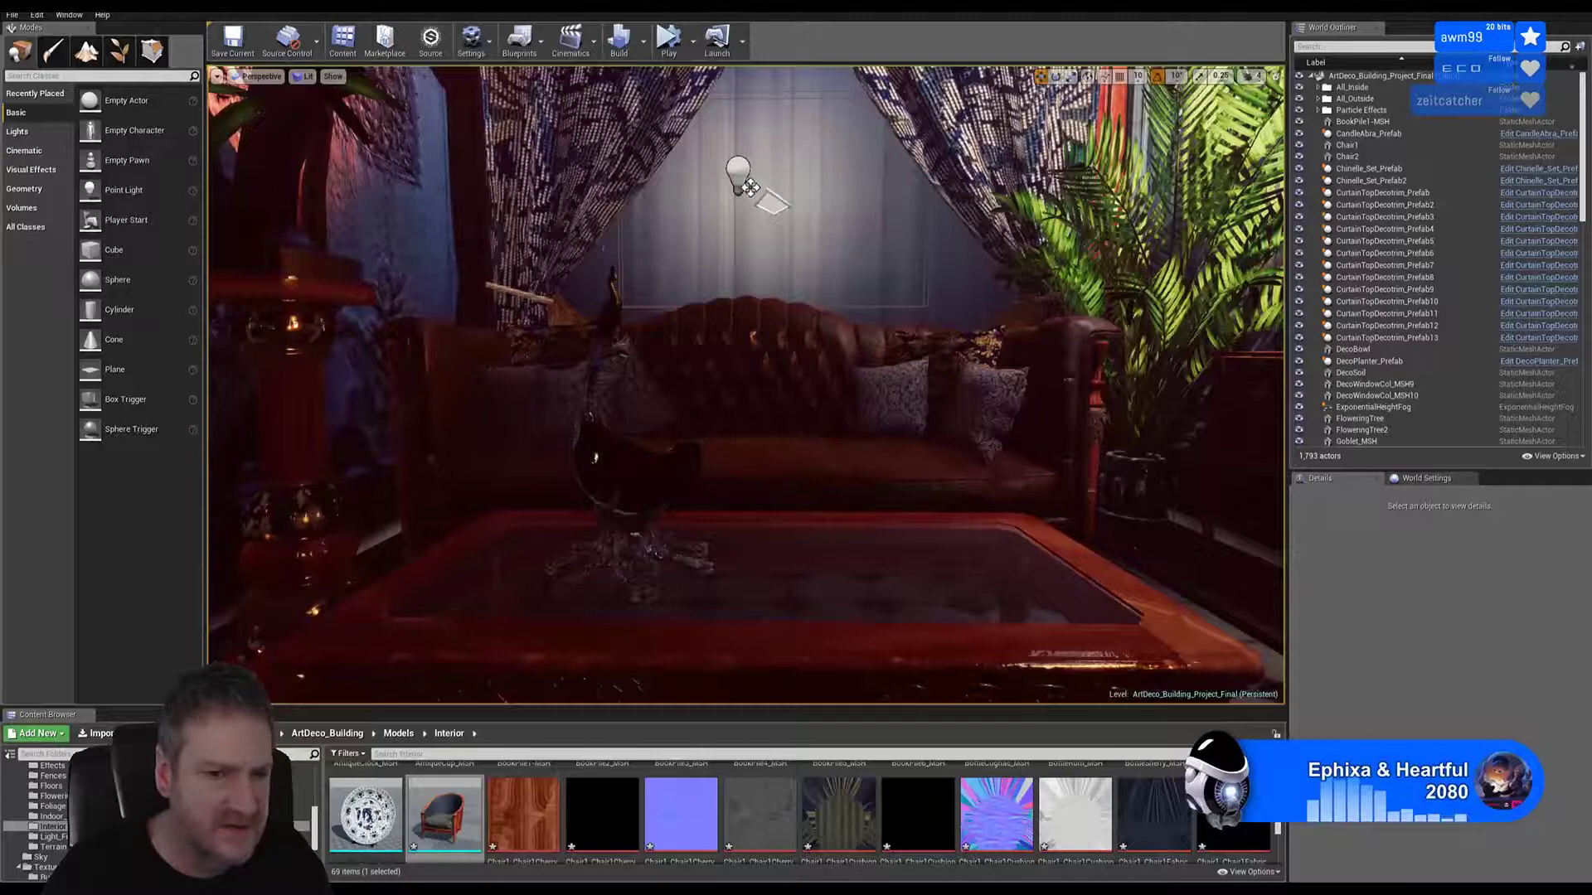
{"action": "right_click_drag", "start_coordinate": [749, 186], "coordinate": [870, 199]}
{"action": "key", "text": "w"}
{"action": "key", "text": "s"}
Step: Place IncenseBurner_MSH from the interior models over the round coffee table at about X 2103.6, Y -1067, and deselect it
{"action": "scroll", "coordinate": [1052, 819], "scroll_direction": "up", "scroll_amount": 1}
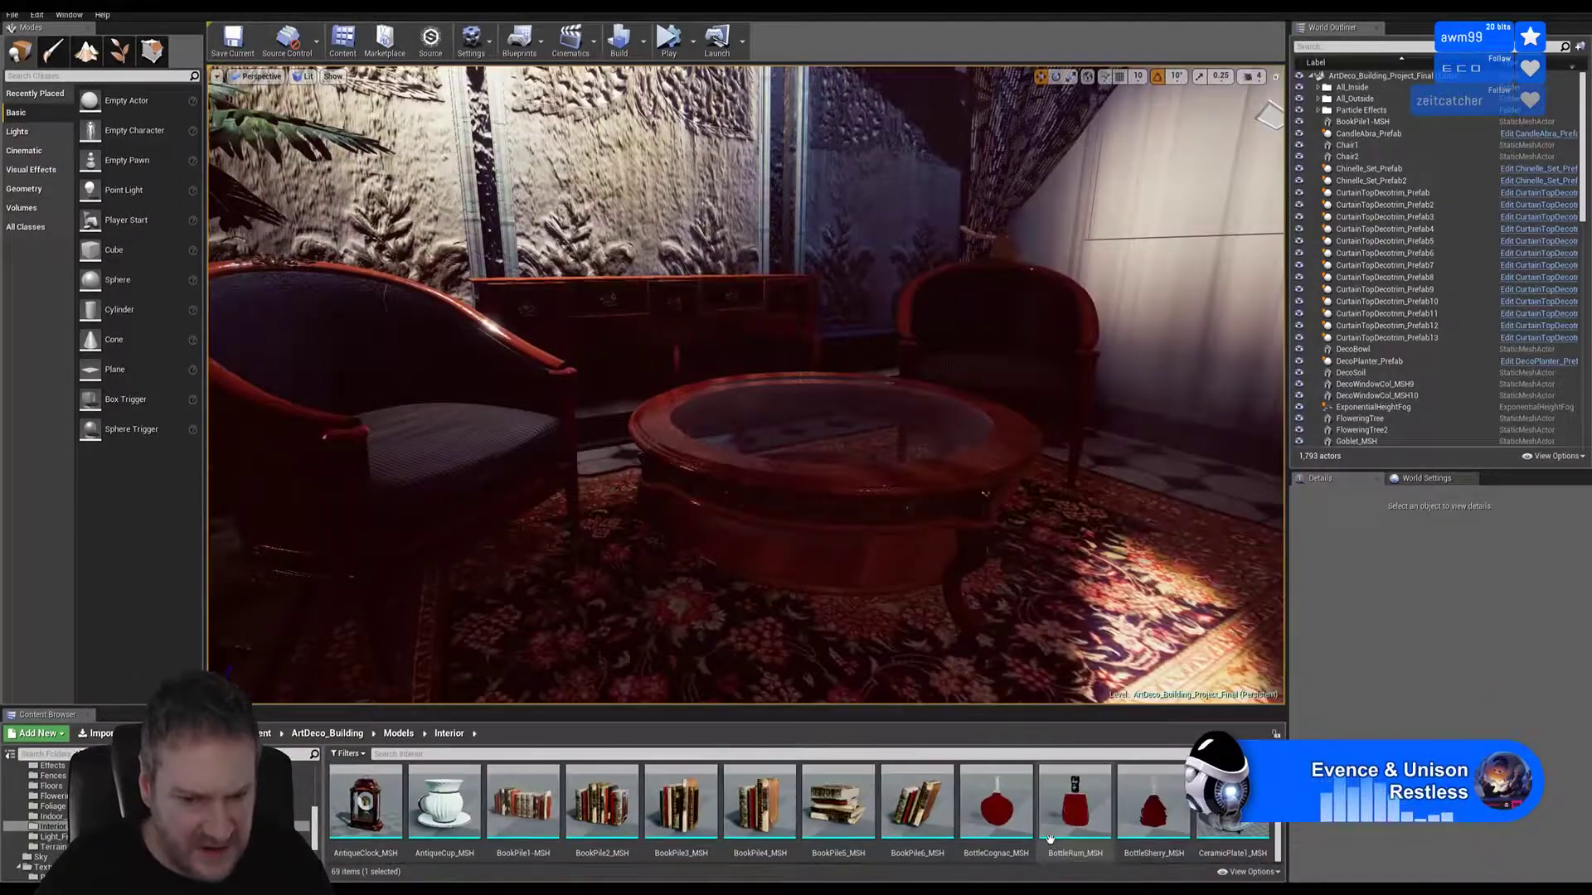
{"action": "scroll", "coordinate": [1085, 817], "scroll_direction": "down", "scroll_amount": 4}
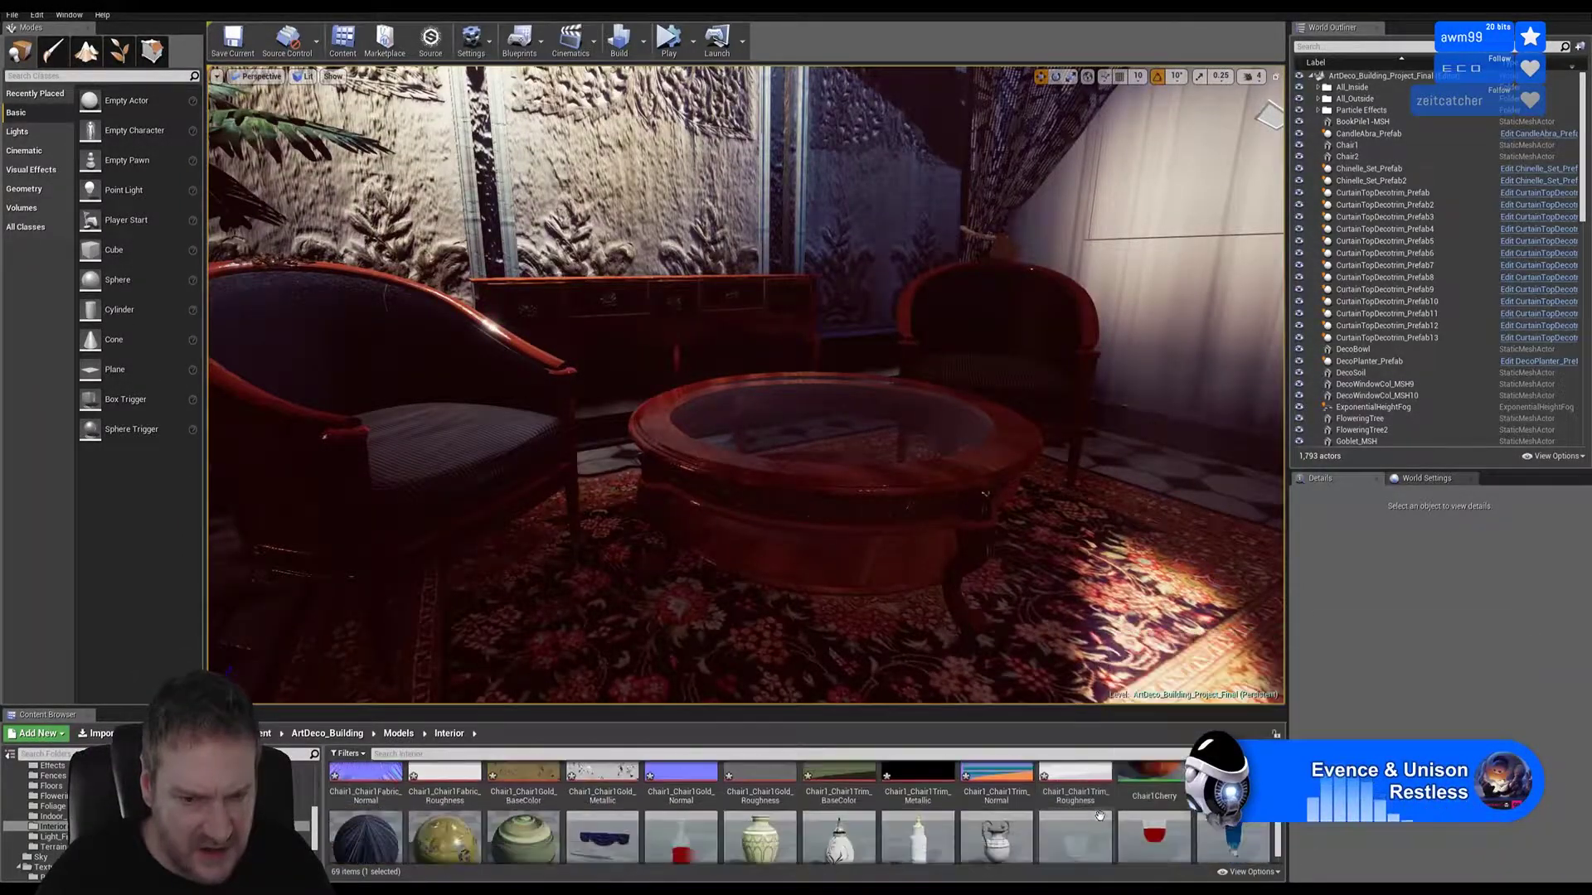
{"action": "scroll", "coordinate": [1190, 819], "scroll_direction": "down", "scroll_amount": 2}
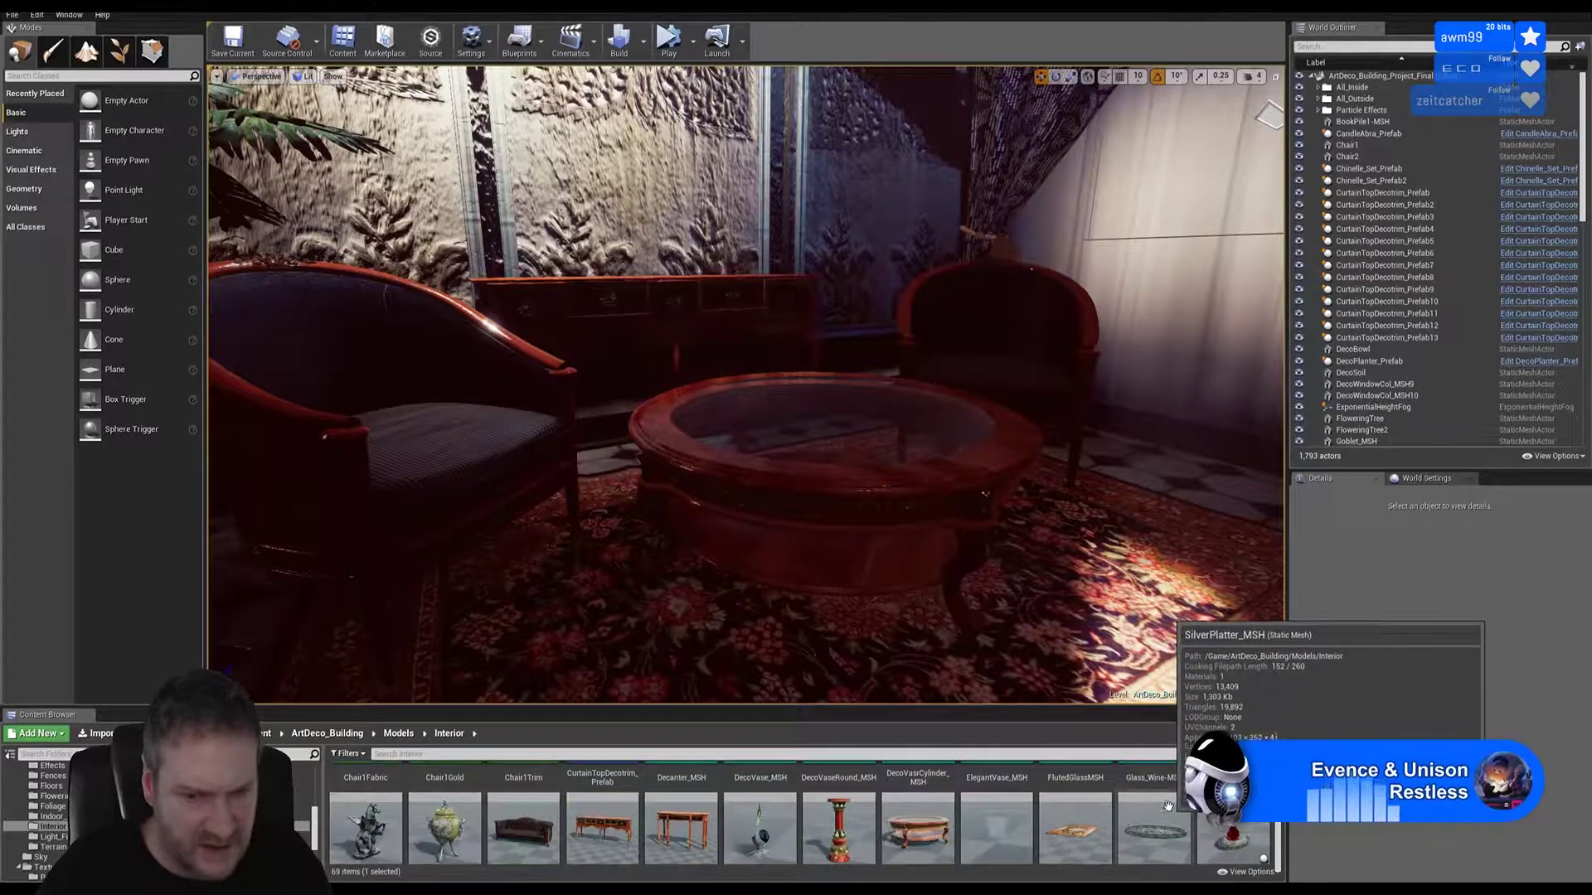
{"action": "left_click_drag", "start_coordinate": [435, 845], "coordinate": [874, 490]}
{"action": "mouse_move", "coordinate": [874, 490]}
{"action": "right_mouse_down"}
{"action": "mouse_move", "coordinate": [746, 490]}
{"action": "mouse_move", "coordinate": [929, 456]}
{"action": "mouse_move", "coordinate": [866, 475]}
{"action": "right_mouse_up"}
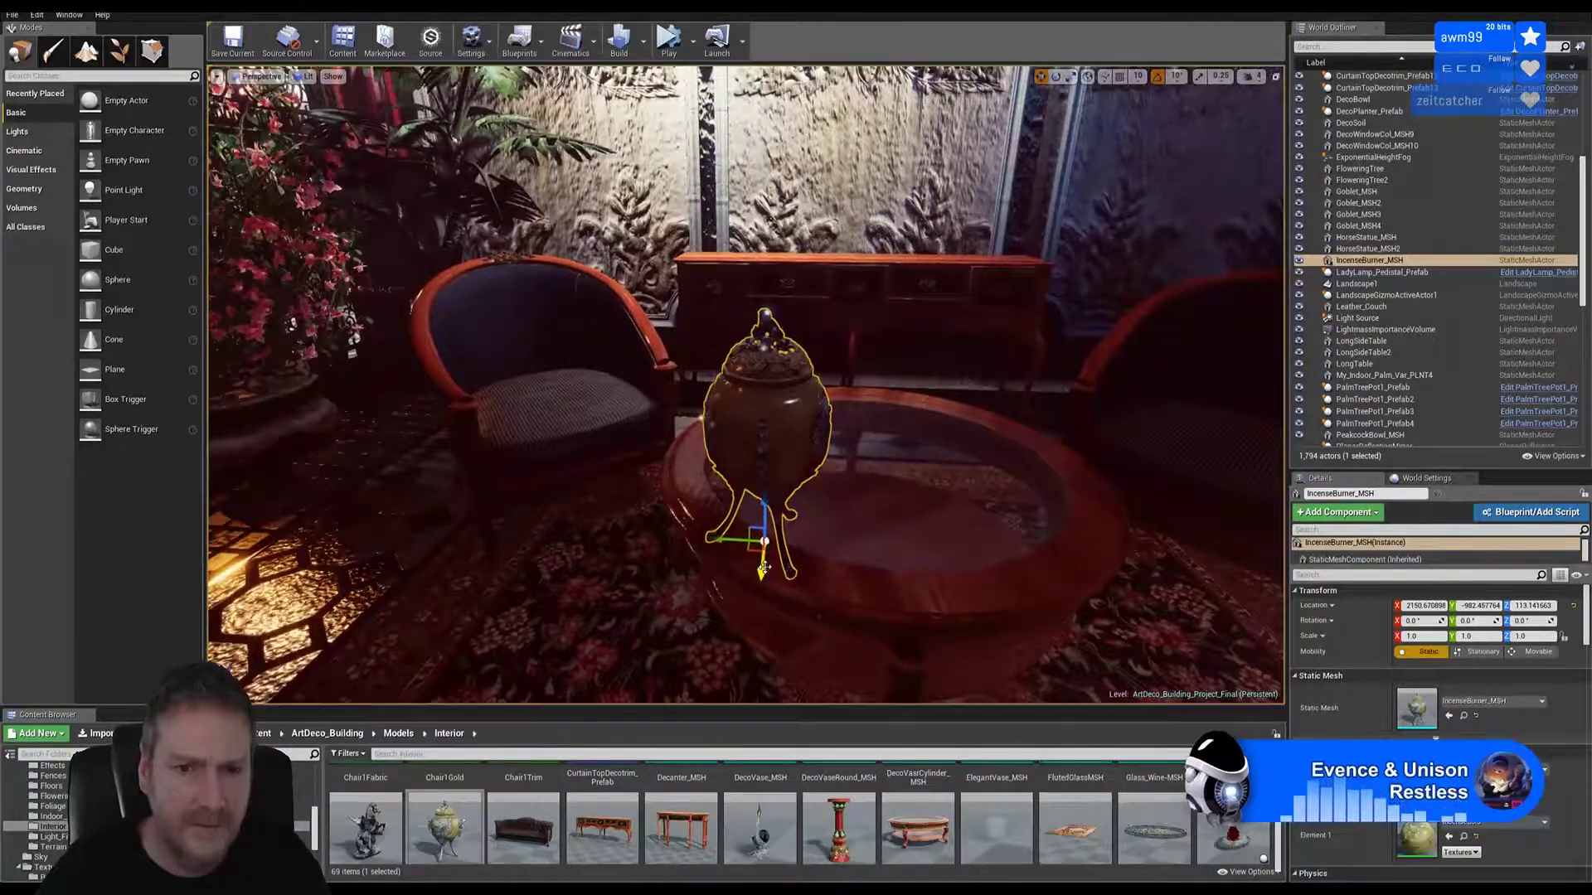
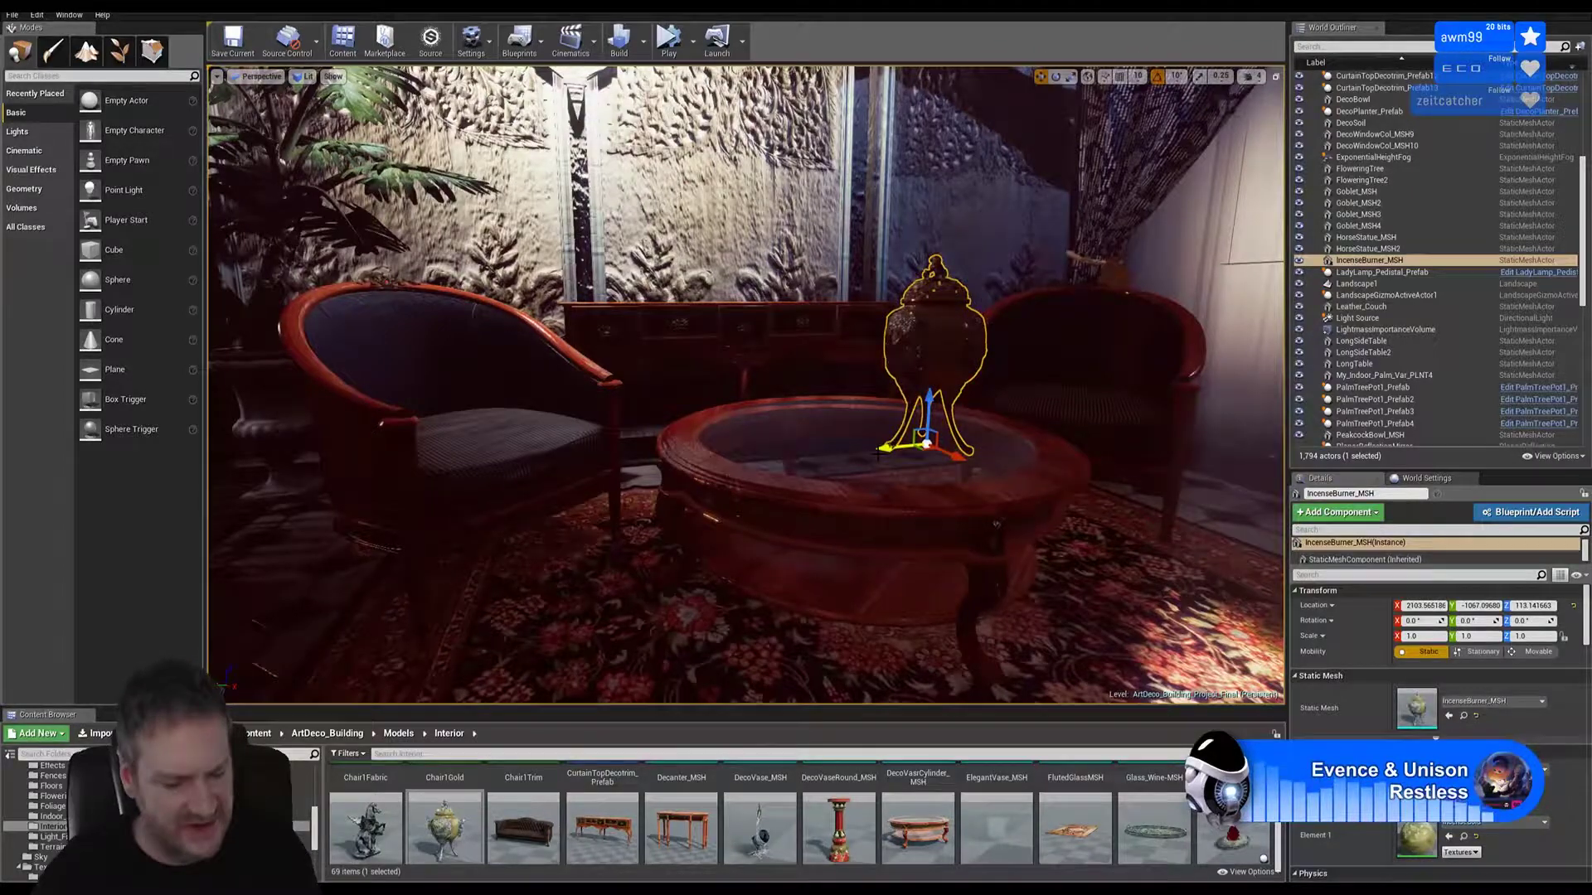
{"action": "key", "text": "Escape"}
Step: Lower the incense burner onto the coffee table's glass top at a Z location of about 103.85
{"action": "right_click_drag", "start_coordinate": [878, 454], "coordinate": [1061, 431]}
{"action": "key", "text": "w"}
{"action": "key", "text": "w"}
{"action": "key", "text": "s"}
{"action": "key", "text": "a"}
{"action": "right_click_drag", "start_coordinate": [945, 452], "coordinate": [863, 452]}
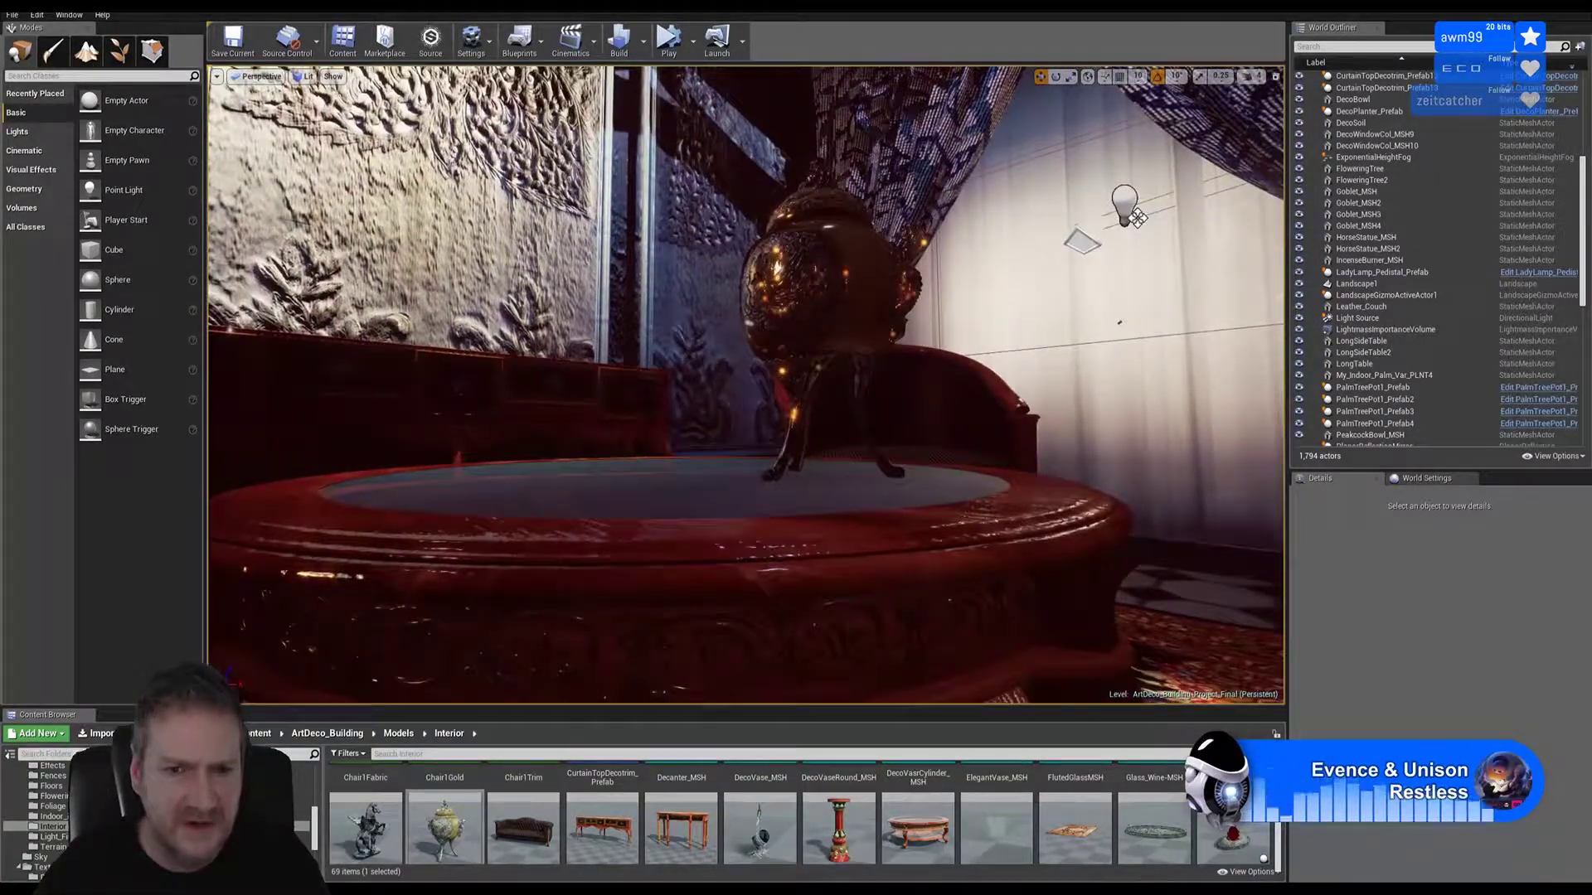
{"action": "left_click", "coordinate": [829, 299]}
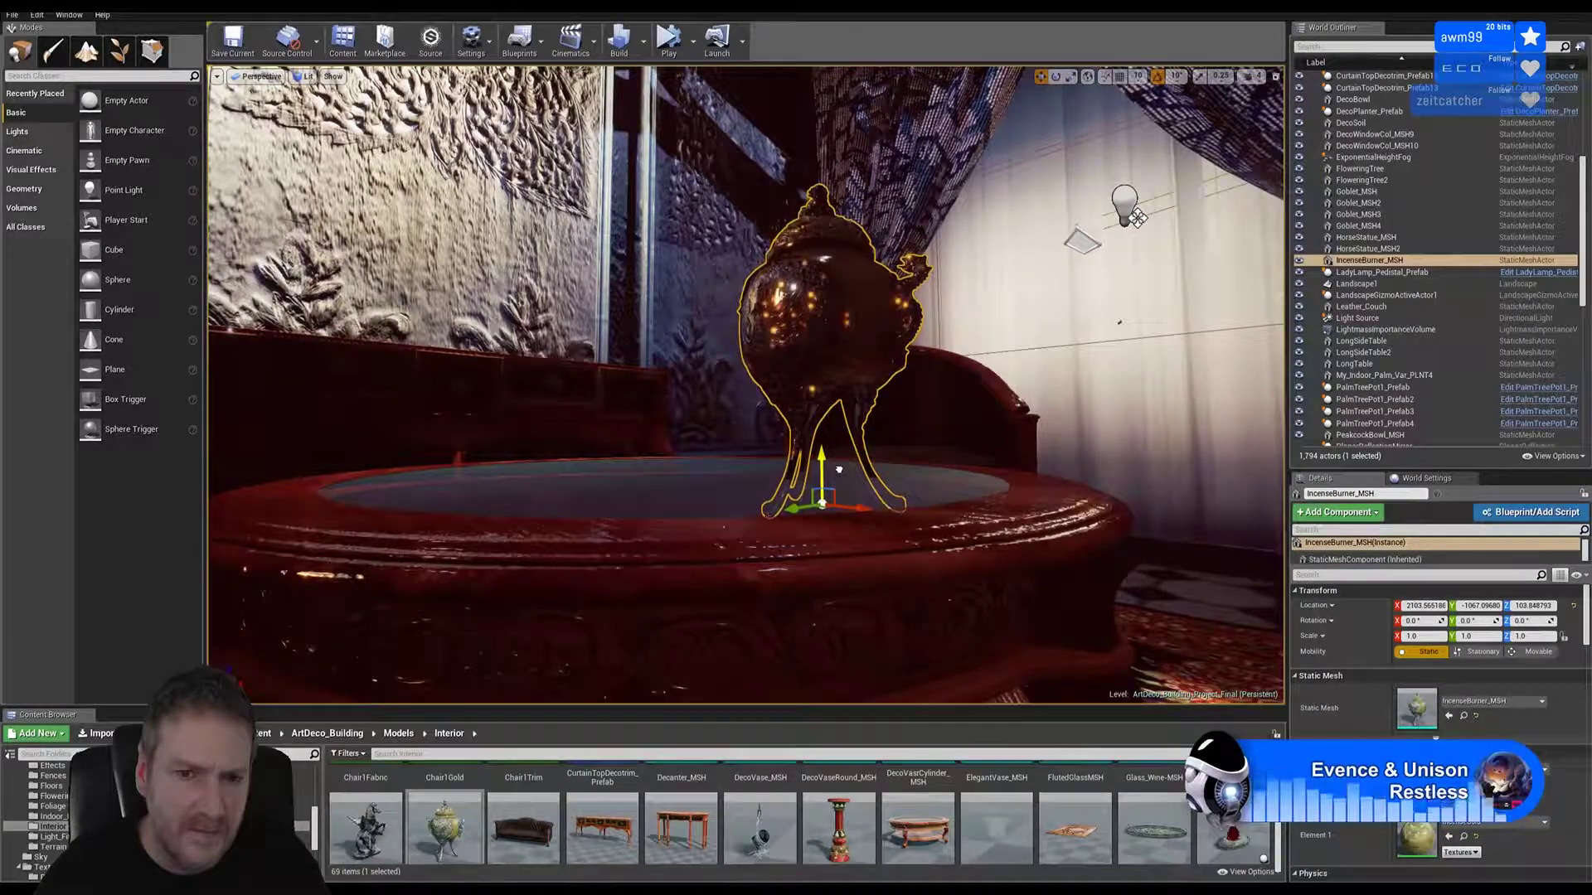
{"action": "right_click_drag", "start_coordinate": [818, 494], "coordinate": [817, 531]}
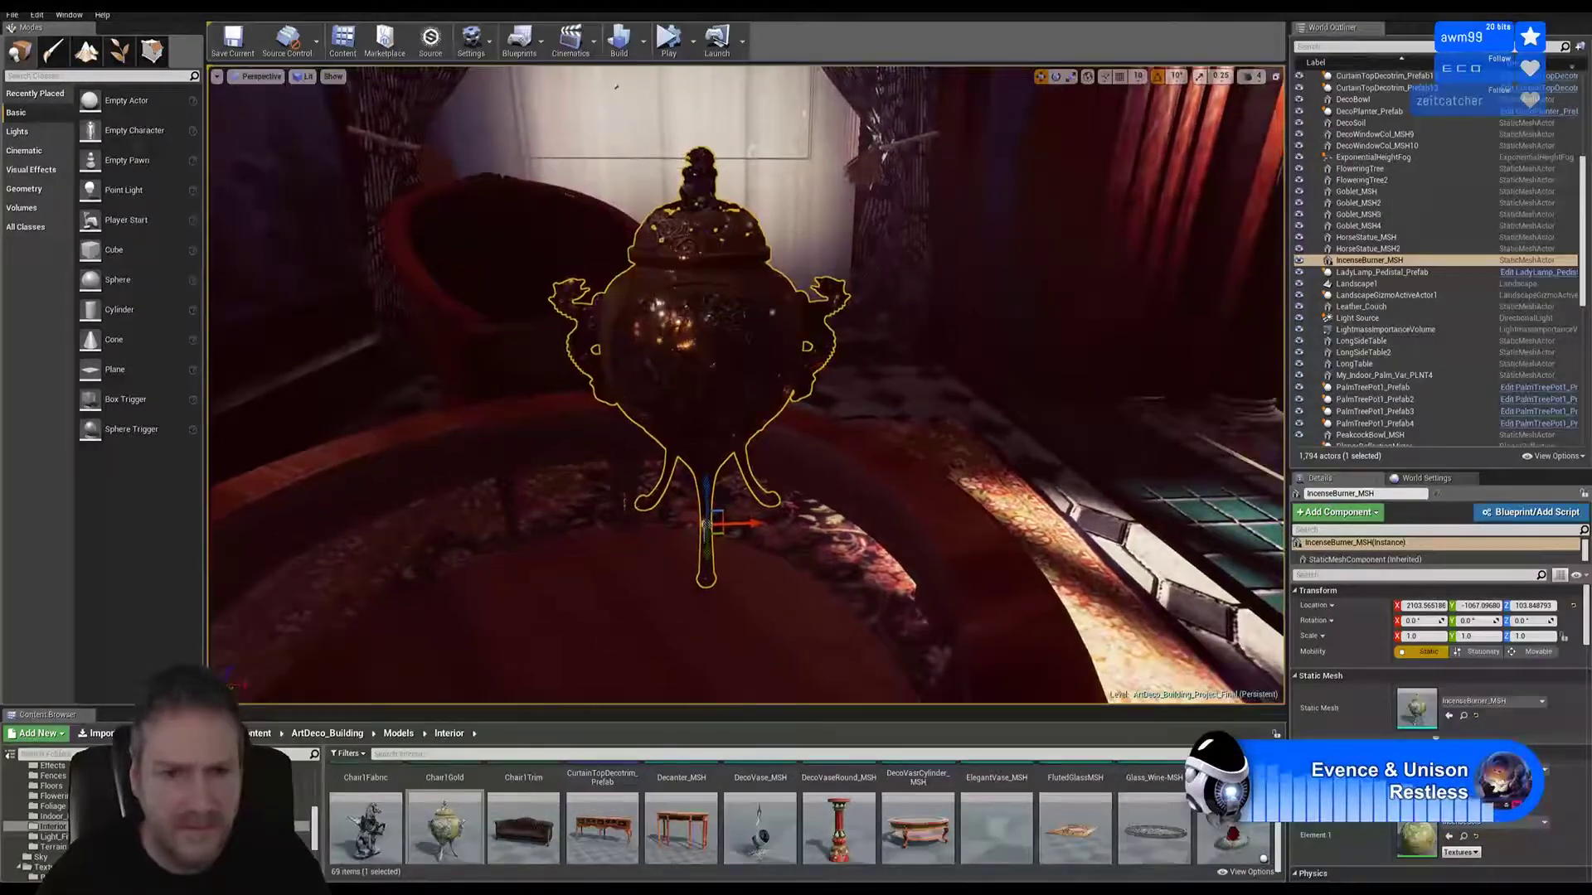
Step: Shift the incense burner across the tabletop to an X location of about 2079 and deselect it
{"action": "left_click_drag", "start_coordinate": [742, 527], "coordinate": [675, 525]}
{"action": "right_click_drag", "start_coordinate": [674, 526], "coordinate": [490, 586]}
{"action": "key", "text": "s"}
{"action": "right_click_drag", "start_coordinate": [746, 384], "coordinate": [863, 389]}
{"action": "right_click_drag", "start_coordinate": [902, 540], "coordinate": [852, 532]}
{"action": "key", "text": "w"}
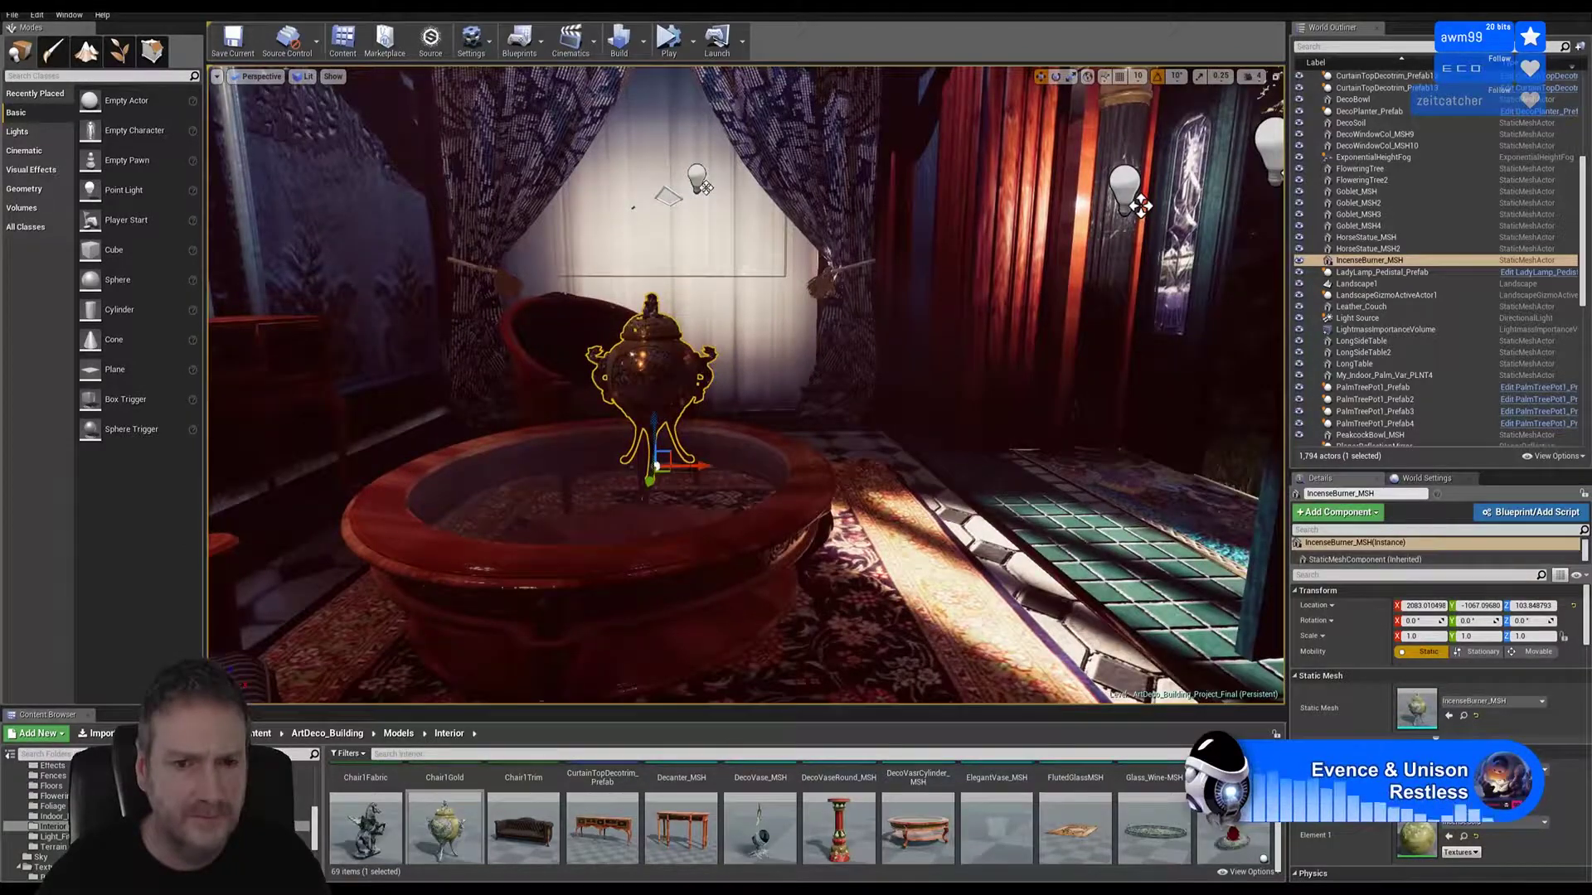
{"action": "left_click_drag", "start_coordinate": [902, 539], "coordinate": [888, 540], "text": "alt"}
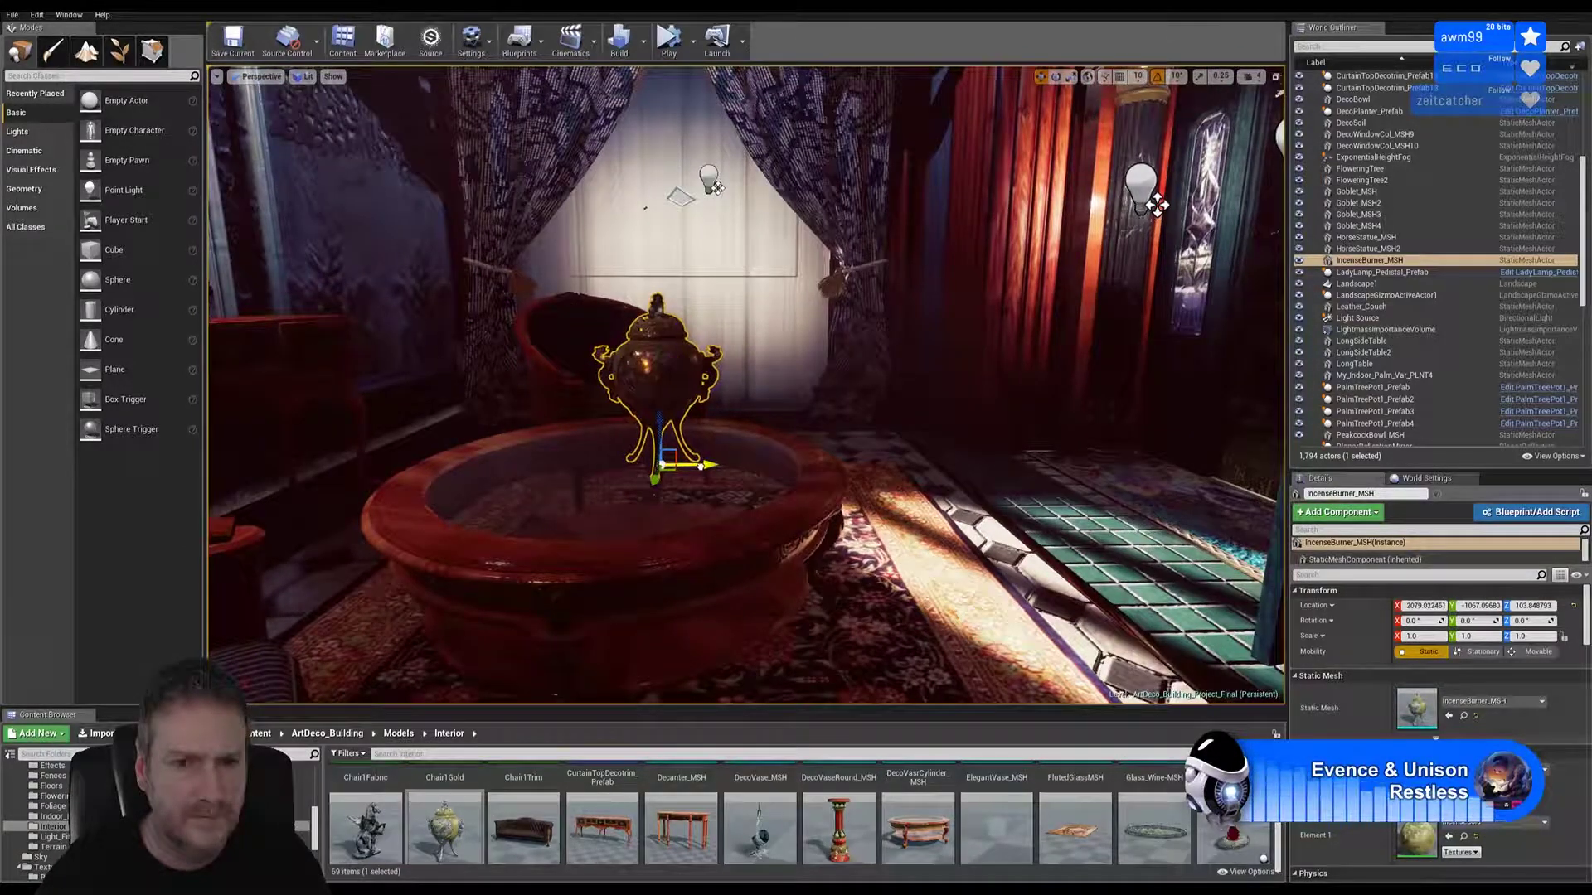
{"action": "right_click_drag", "start_coordinate": [701, 467], "coordinate": [530, 440]}
{"action": "key", "text": "d"}
{"action": "left_click_drag", "start_coordinate": [808, 539], "coordinate": [775, 540], "text": "alt"}
{"action": "key", "text": "Escape"}
Step: Place AntiqueCup_MSH from the interior models on the coffee table near the original chair and frame the view on it
{"action": "right_click_drag", "start_coordinate": [839, 511], "coordinate": [887, 512]}
{"action": "key", "text": "s"}
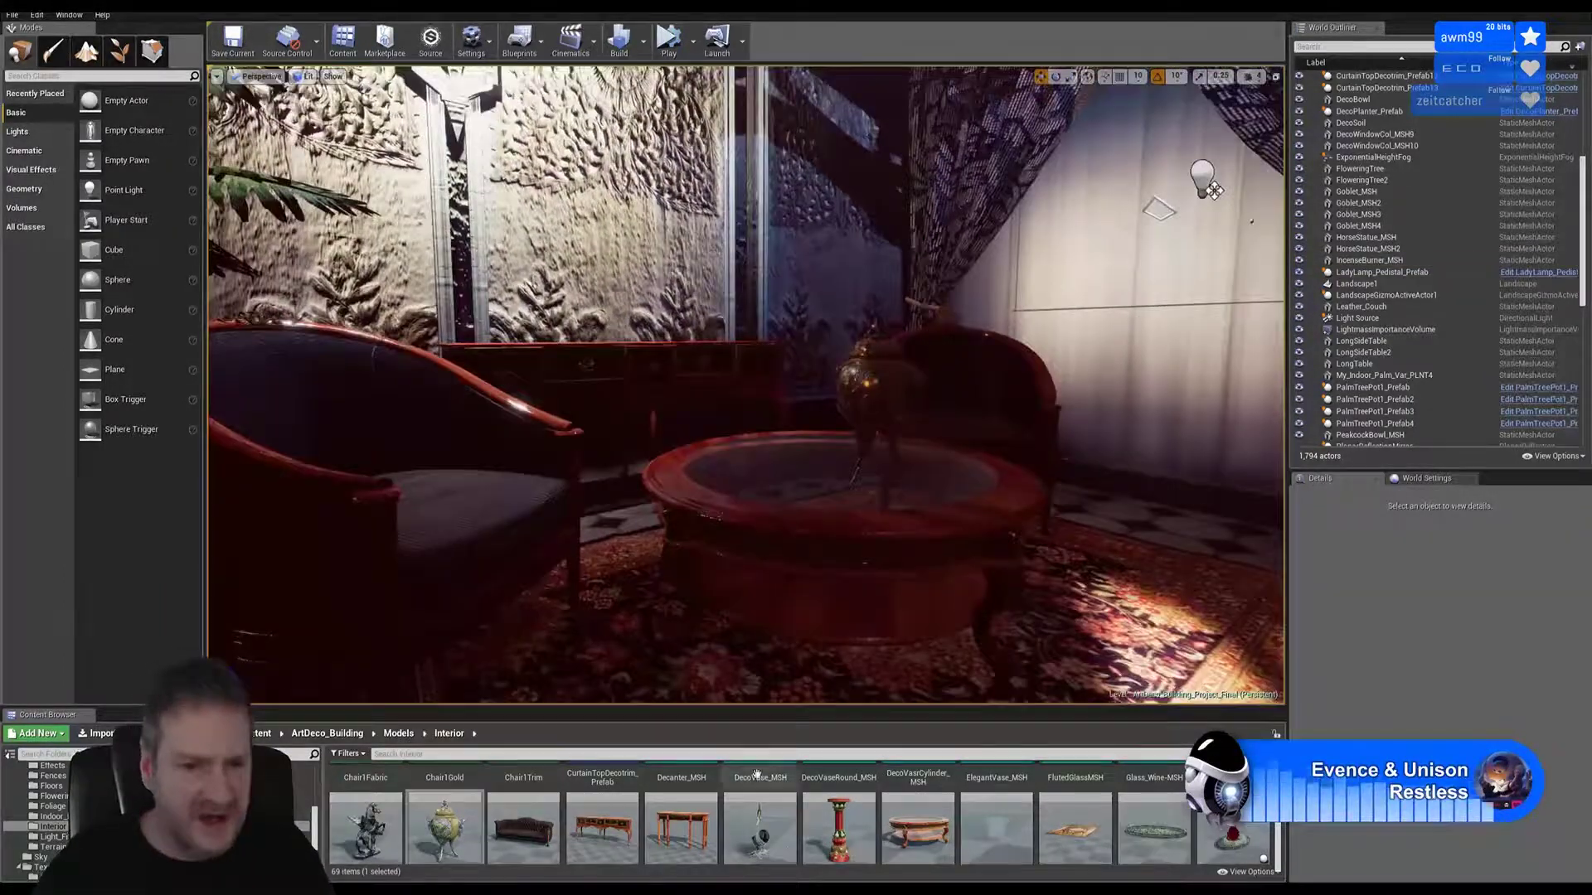
{"action": "scroll", "coordinate": [918, 860], "scroll_direction": "up", "scroll_amount": 5}
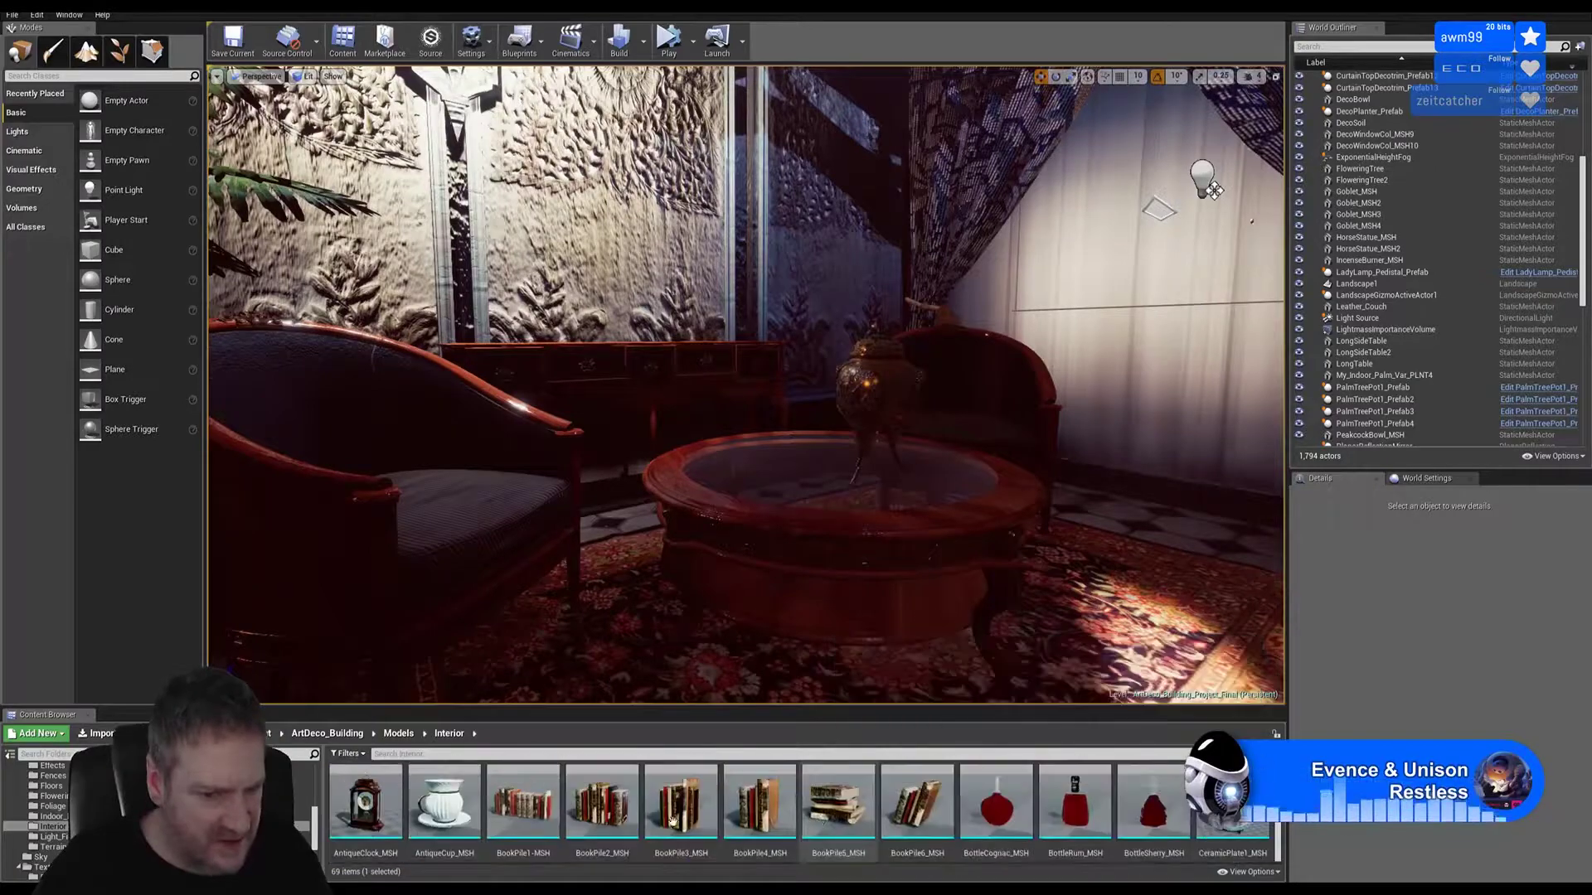
{"action": "left_click_drag", "start_coordinate": [443, 800], "coordinate": [746, 497]}
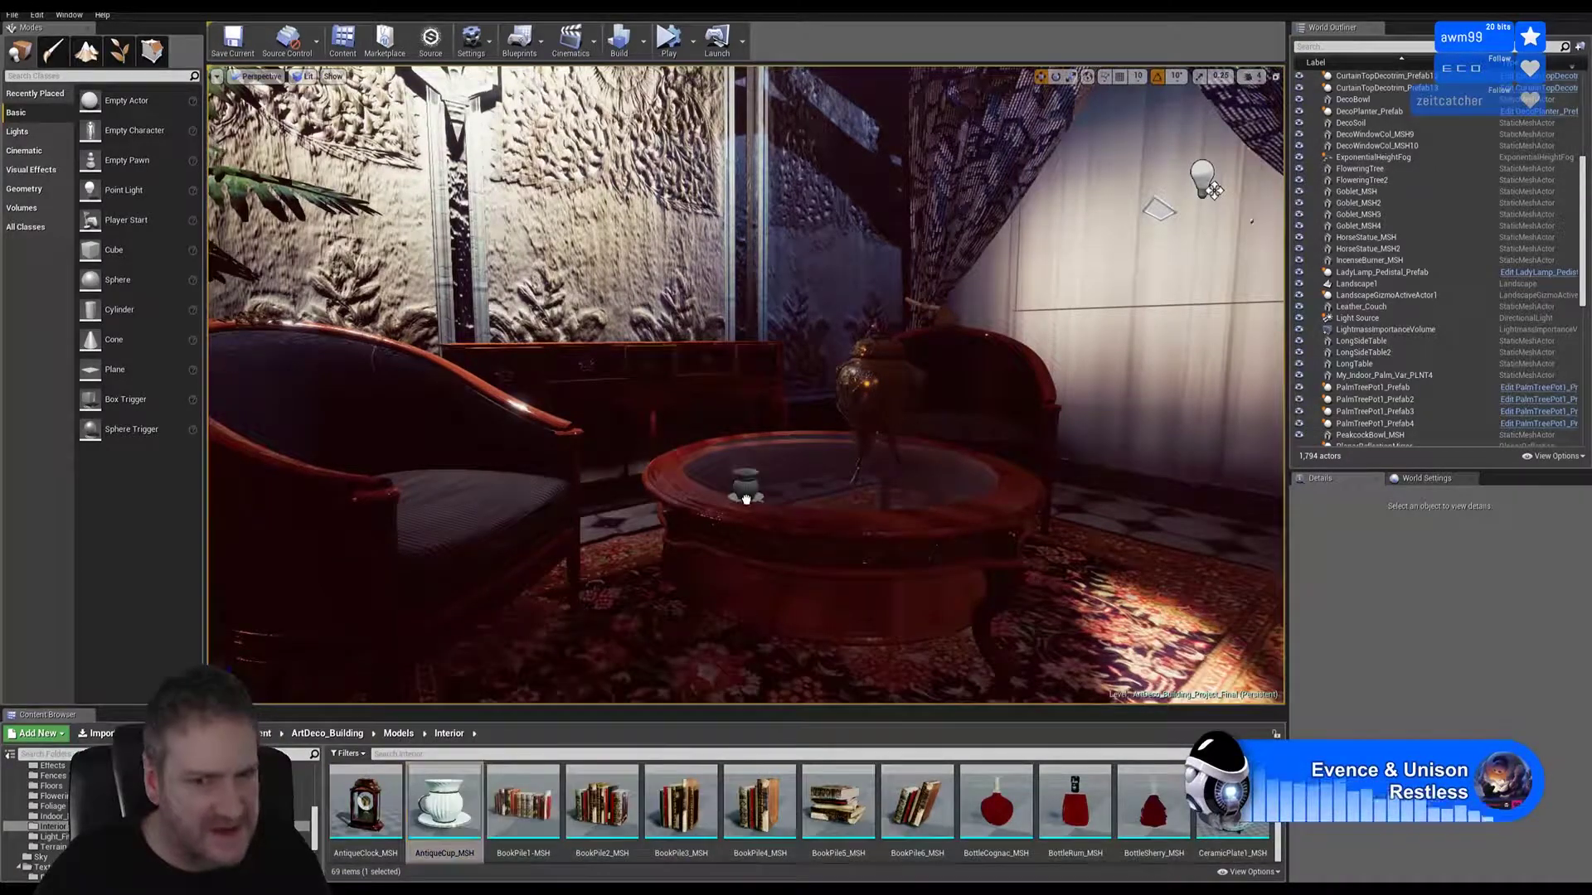
{"action": "key", "text": "f"}
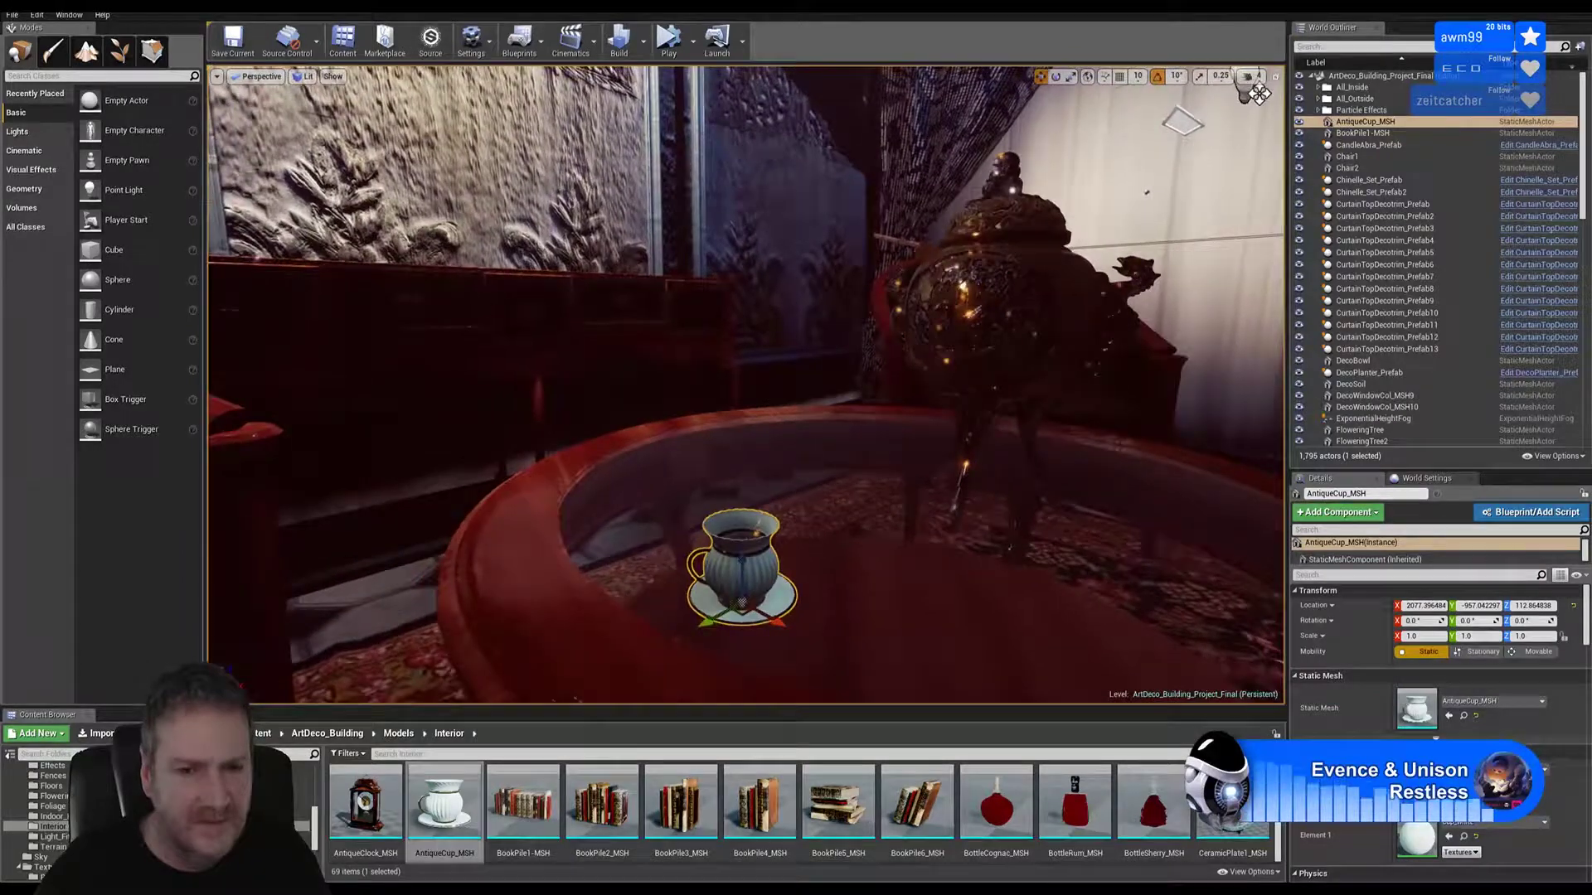
Step: Adjust the antique cup's height so its saucer rests on the coffee table's glass top, at a Z location of about 113.2
{"action": "right_click_drag", "start_coordinate": [757, 591], "coordinate": [829, 547]}
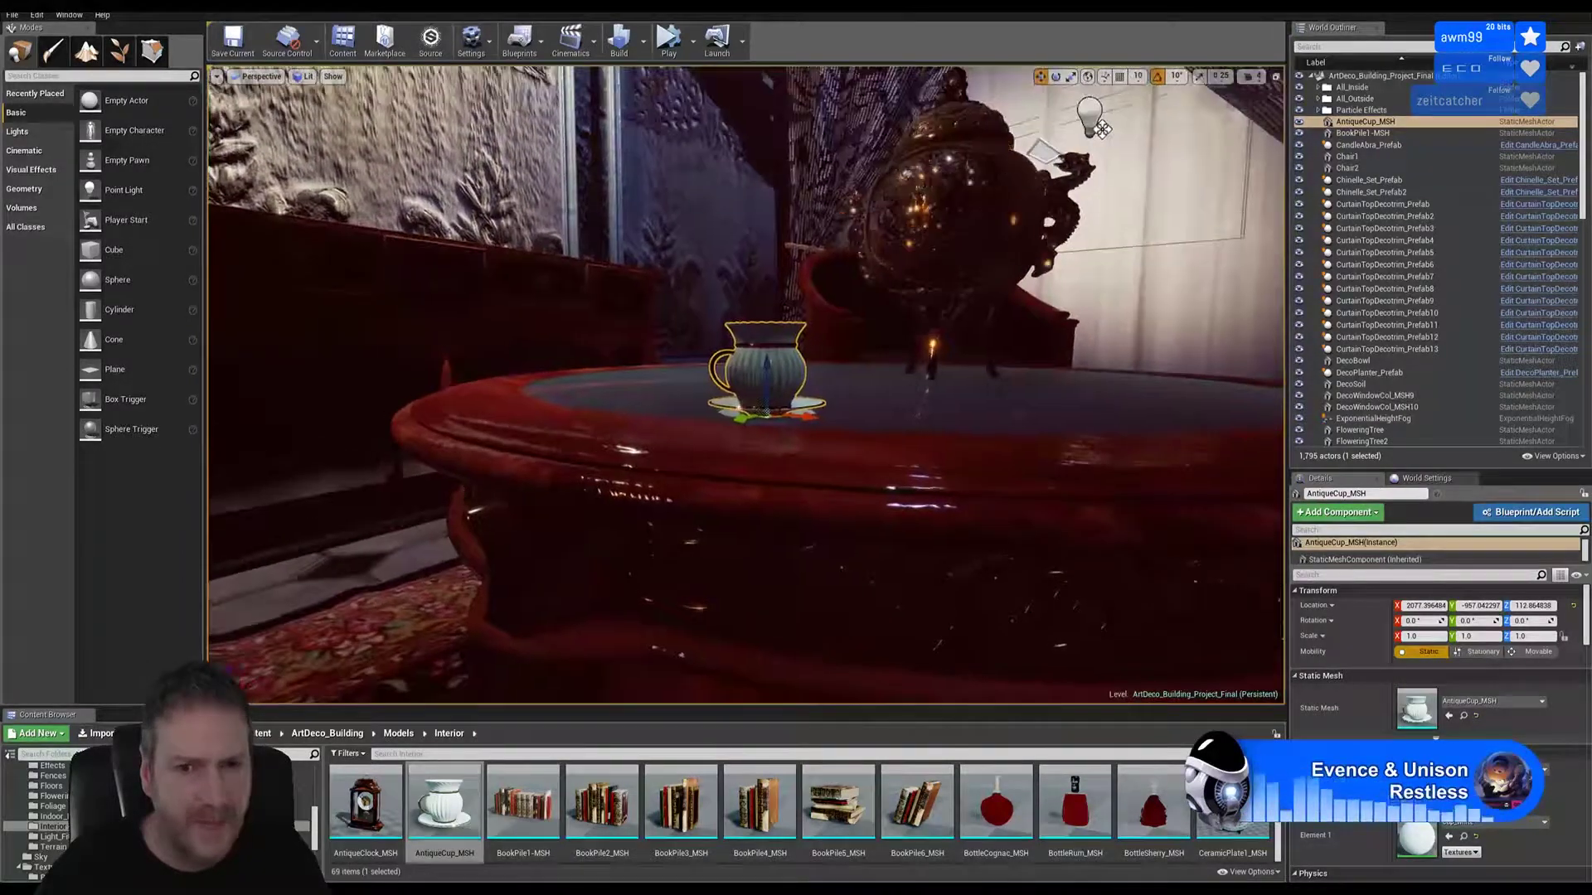
{"action": "left_click_drag", "start_coordinate": [766, 381], "coordinate": [769, 382]}
{"action": "mouse_move", "coordinate": [764, 405]}
{"action": "right_mouse_down"}
{"action": "mouse_move", "coordinate": [737, 427]}
{"action": "mouse_move", "coordinate": [768, 377]}
{"action": "right_mouse_up"}
{"action": "left_click_drag", "start_coordinate": [782, 529], "coordinate": [781, 464]}
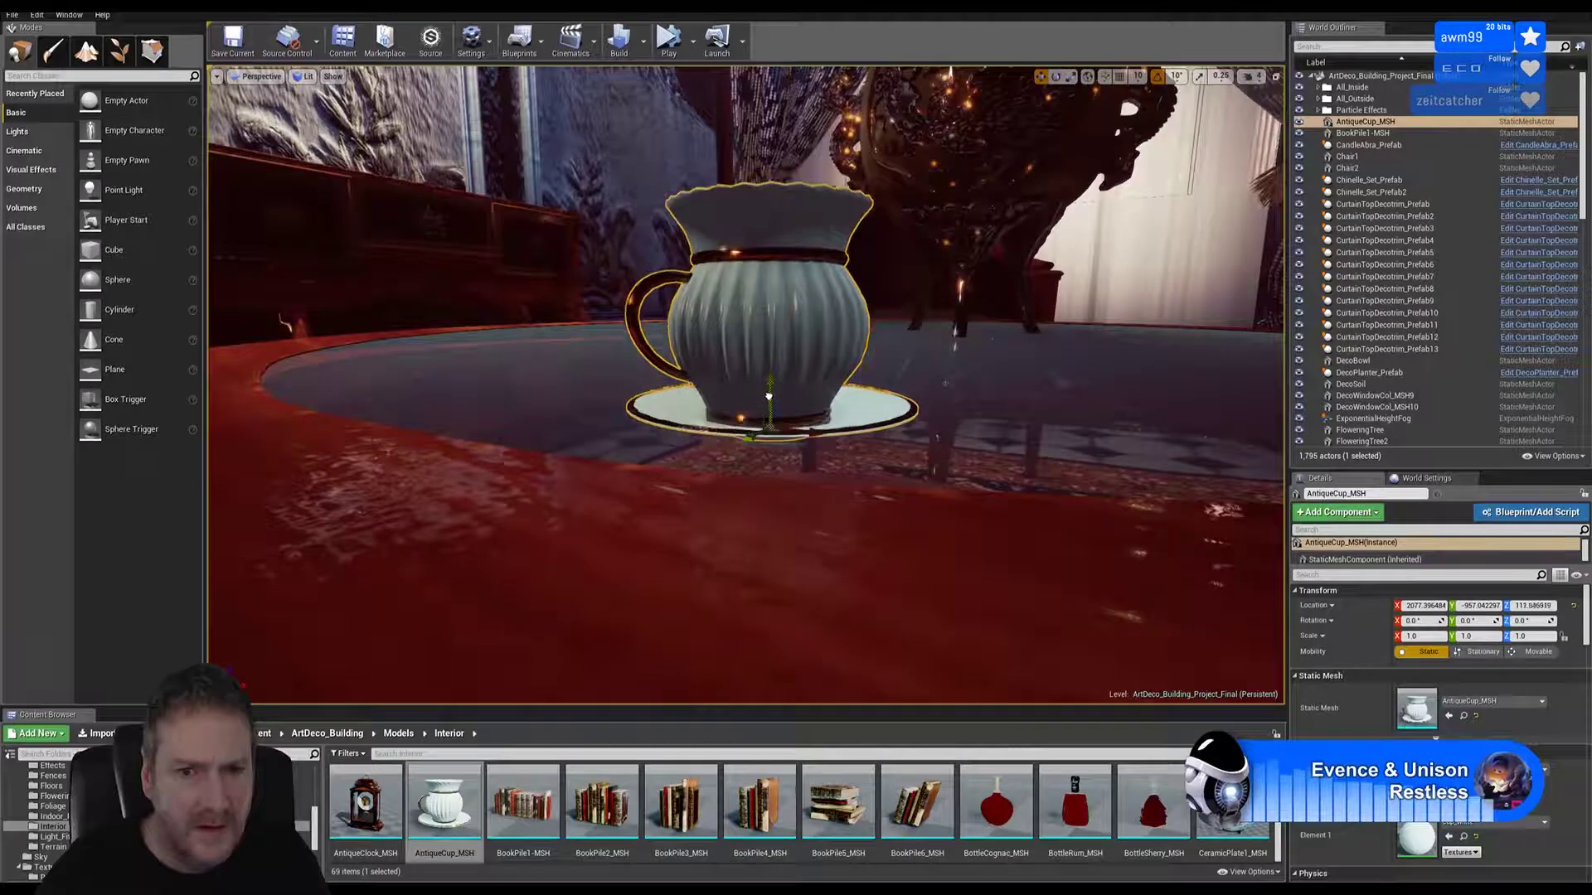
{"action": "mouse_move", "coordinate": [768, 401]}
{"action": "left_mouse_down"}
{"action": "mouse_move", "coordinate": [777, 443]}
{"action": "mouse_move", "coordinate": [792, 415]}
{"action": "left_mouse_up"}
{"action": "right_click_drag", "start_coordinate": [792, 416], "coordinate": [738, 373]}
{"action": "right_click_drag", "start_coordinate": [698, 459], "coordinate": [693, 359]}
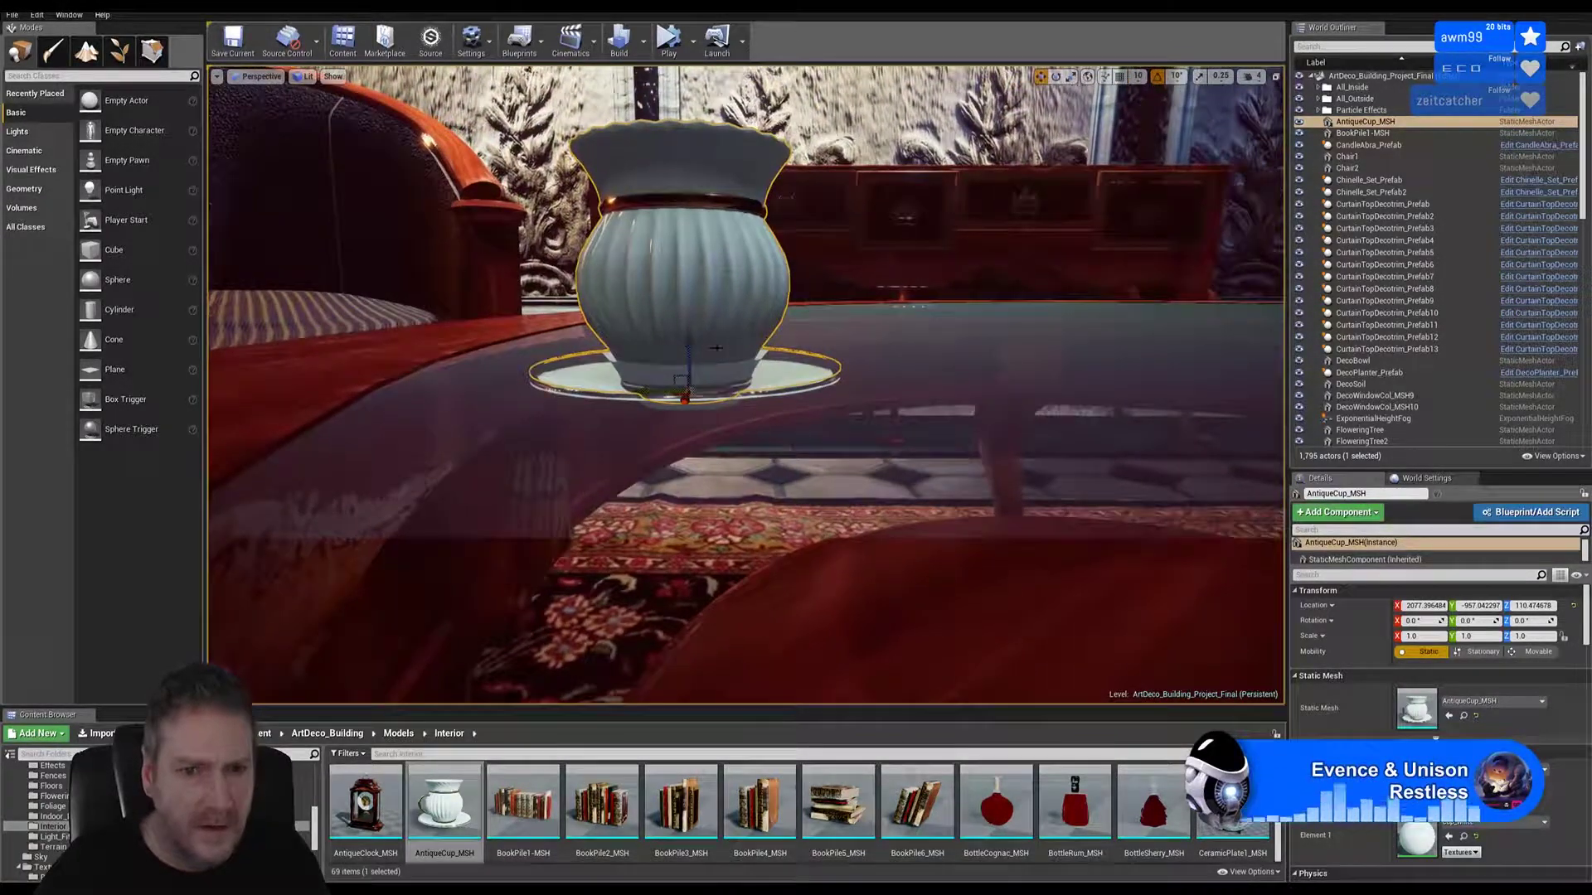
{"action": "left_click_drag", "start_coordinate": [692, 358], "coordinate": [738, 339]}
{"action": "right_click_drag", "start_coordinate": [738, 338], "coordinate": [709, 352]}
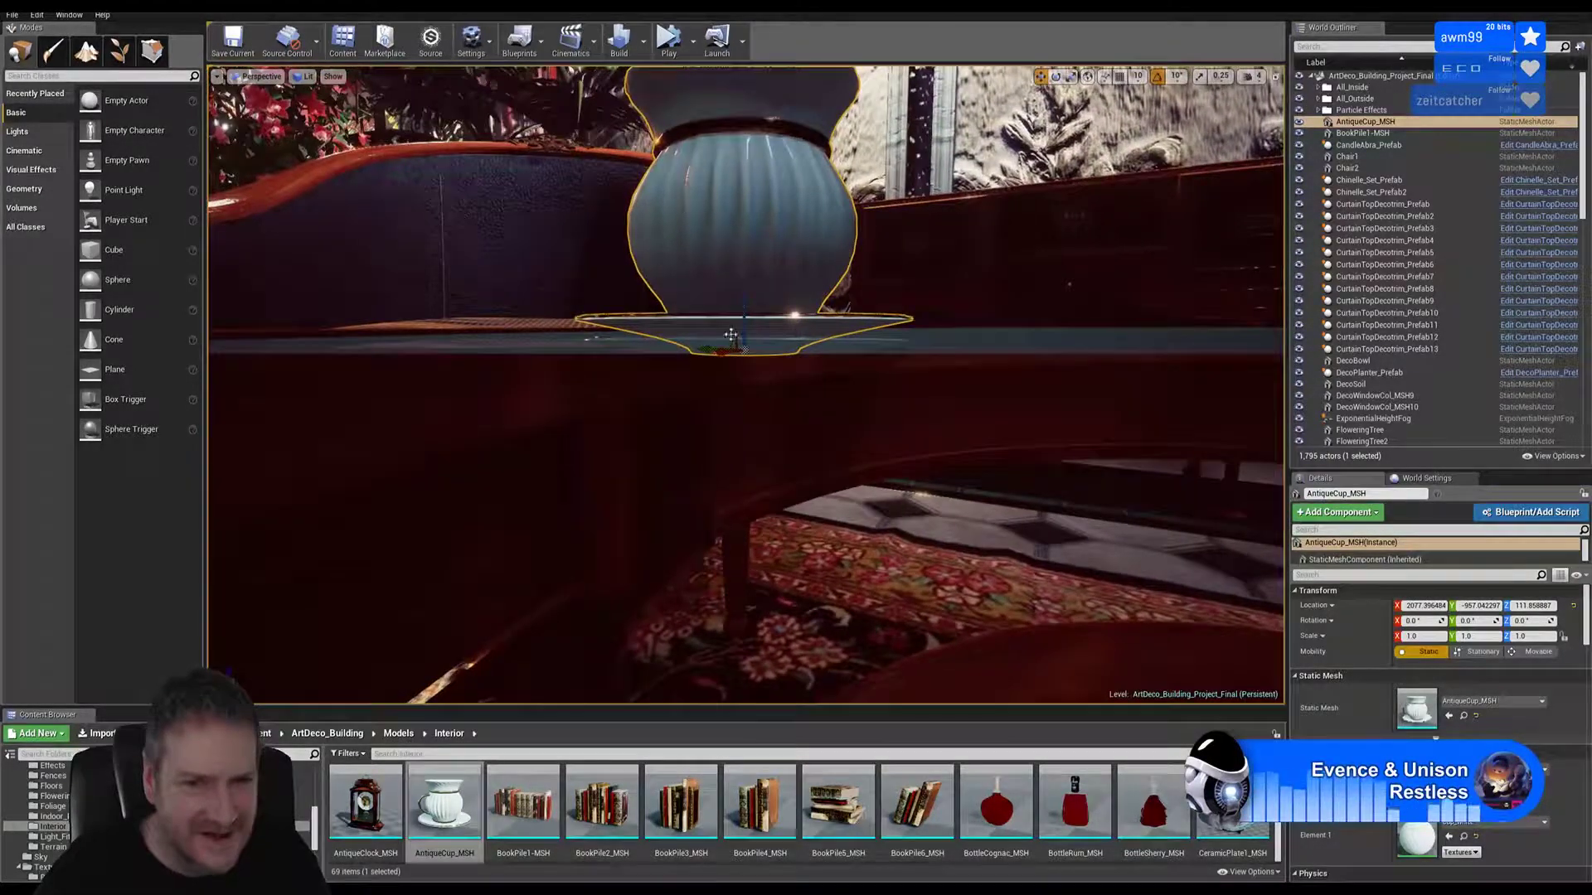
{"action": "left_click_drag", "start_coordinate": [744, 326], "coordinate": [760, 301]}
{"action": "right_click_drag", "start_coordinate": [760, 302], "coordinate": [705, 393]}
{"action": "key", "text": "s"}
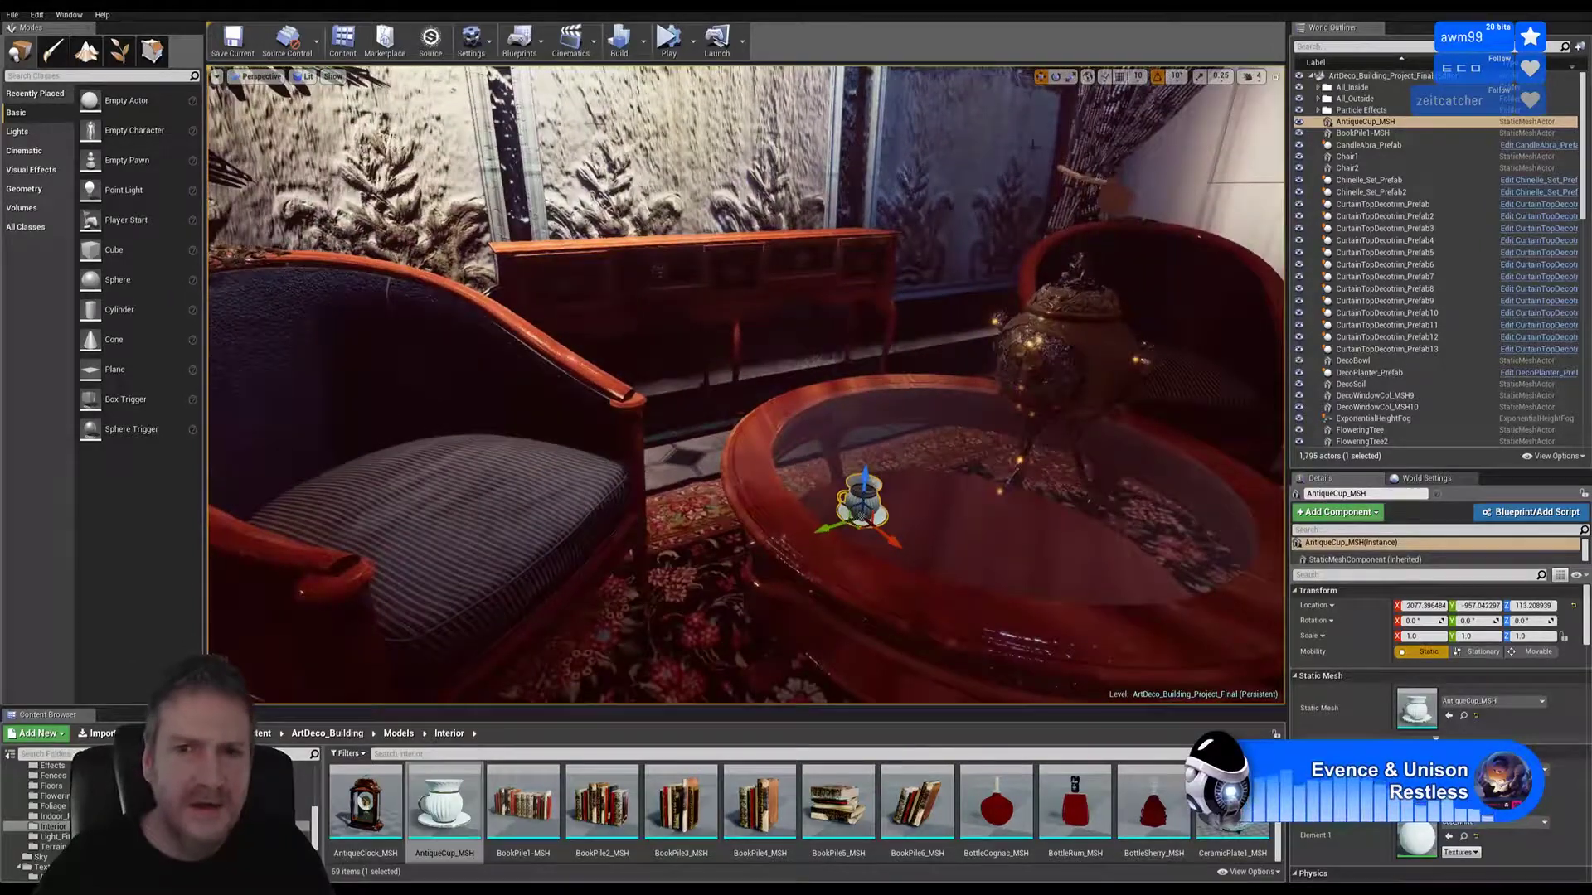
Step: Scale the antique cup uniformly to about 1.477 and shift it across the tabletop to an X location of about 2052.9
{"action": "key", "text": "r"}
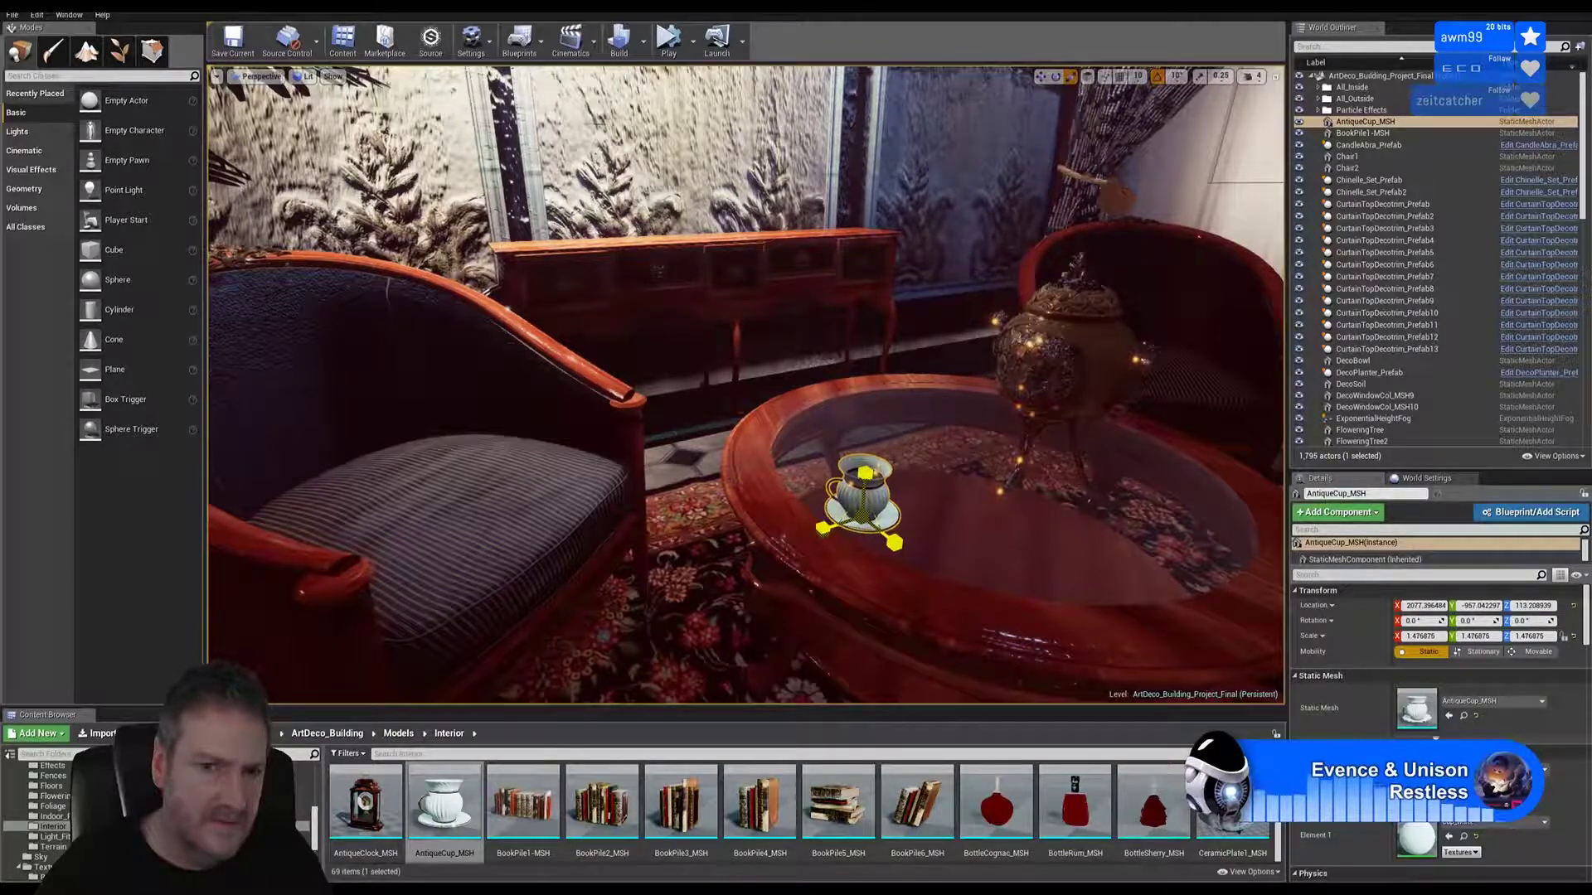
{"action": "left_click", "coordinate": [1039, 77]}
{"action": "right_click_drag", "start_coordinate": [802, 387], "coordinate": [879, 387]}
{"action": "left_click_drag", "start_coordinate": [878, 387], "coordinate": [869, 497]}
{"action": "mouse_move", "coordinate": [816, 490]}
{"action": "right_mouse_down"}
{"action": "mouse_move", "coordinate": [815, 580]}
{"action": "mouse_move", "coordinate": [816, 490]}
{"action": "right_mouse_up"}
{"action": "left_click_drag", "start_coordinate": [817, 490], "coordinate": [784, 470]}
Step: Duplicate the antique cup, move the copy across the coffee table toward the far chair, and deselect it
{"action": "right_click", "coordinate": [774, 429]}
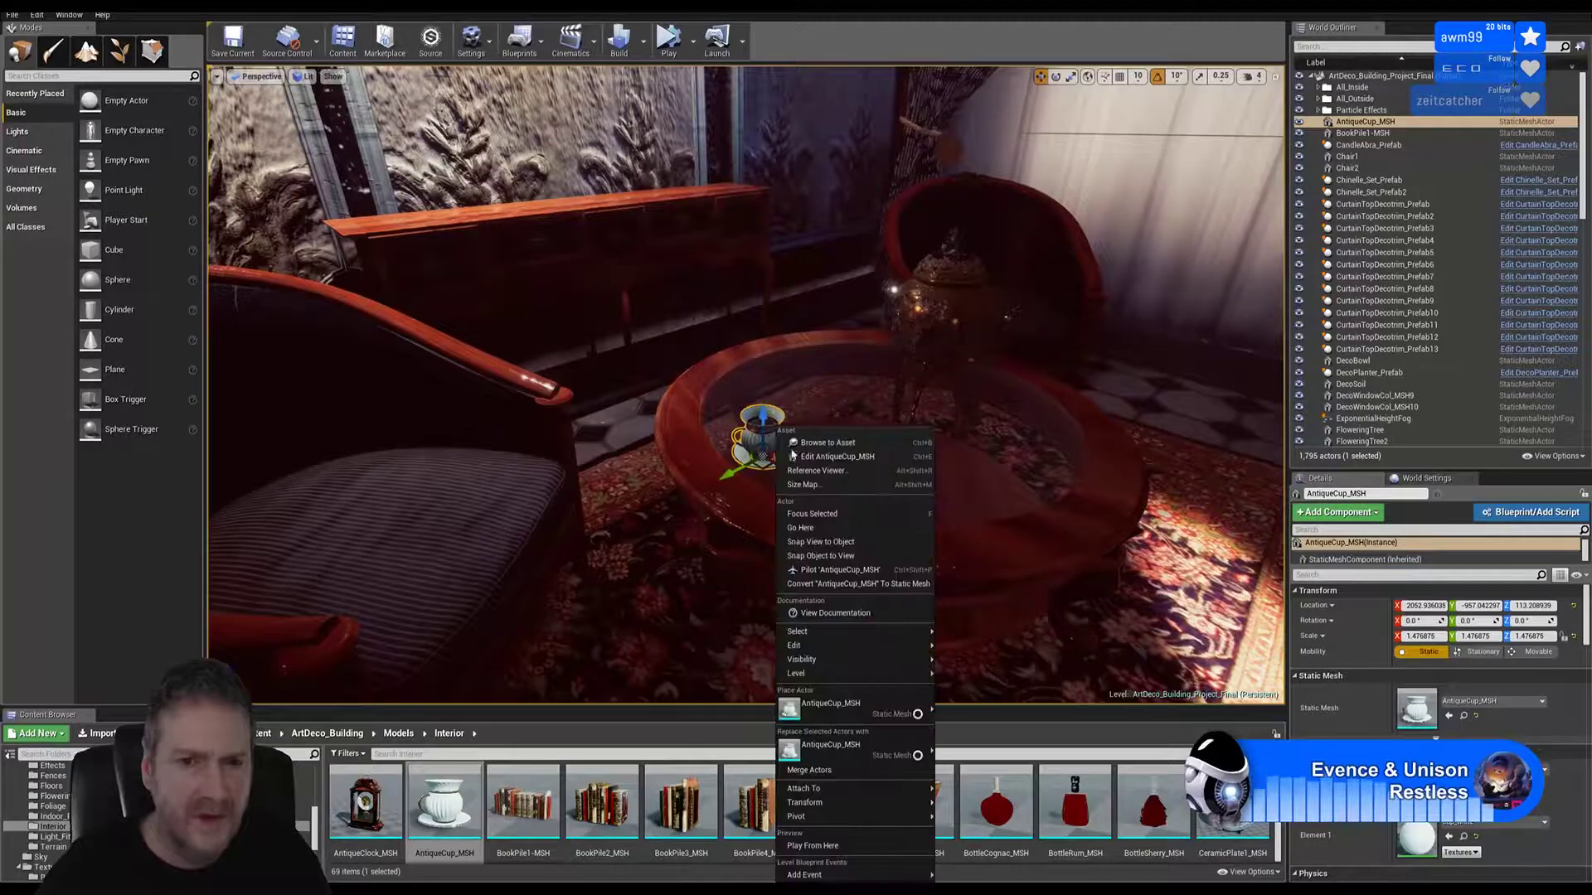
{"action": "mouse_move", "coordinate": [878, 645]}
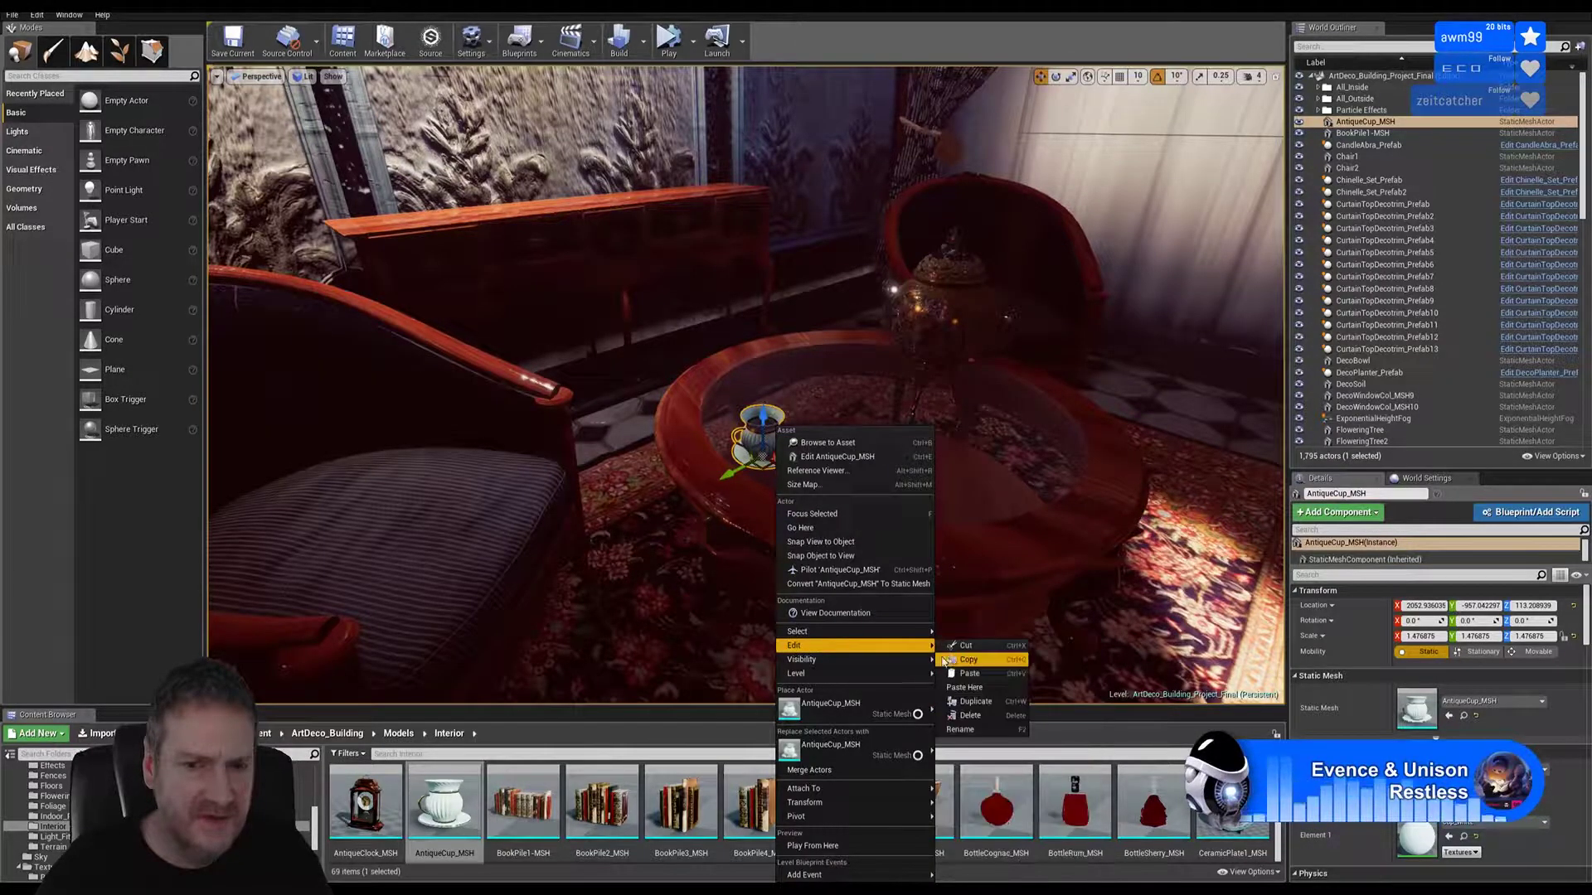
{"action": "left_click", "coordinate": [972, 701]}
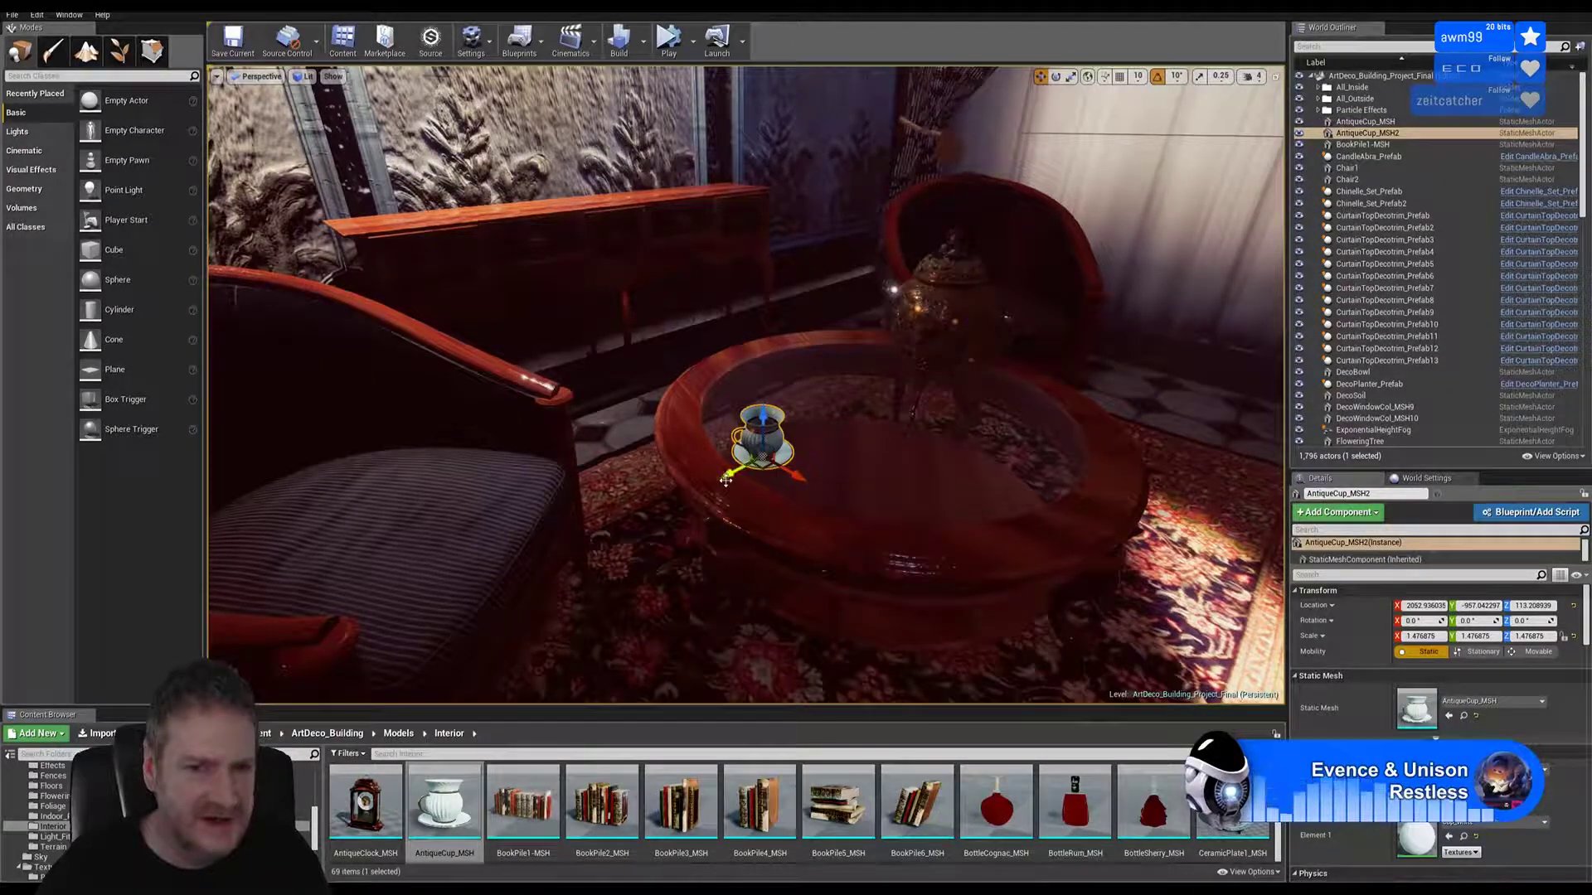
{"action": "left_click_drag", "start_coordinate": [726, 474], "coordinate": [893, 358]}
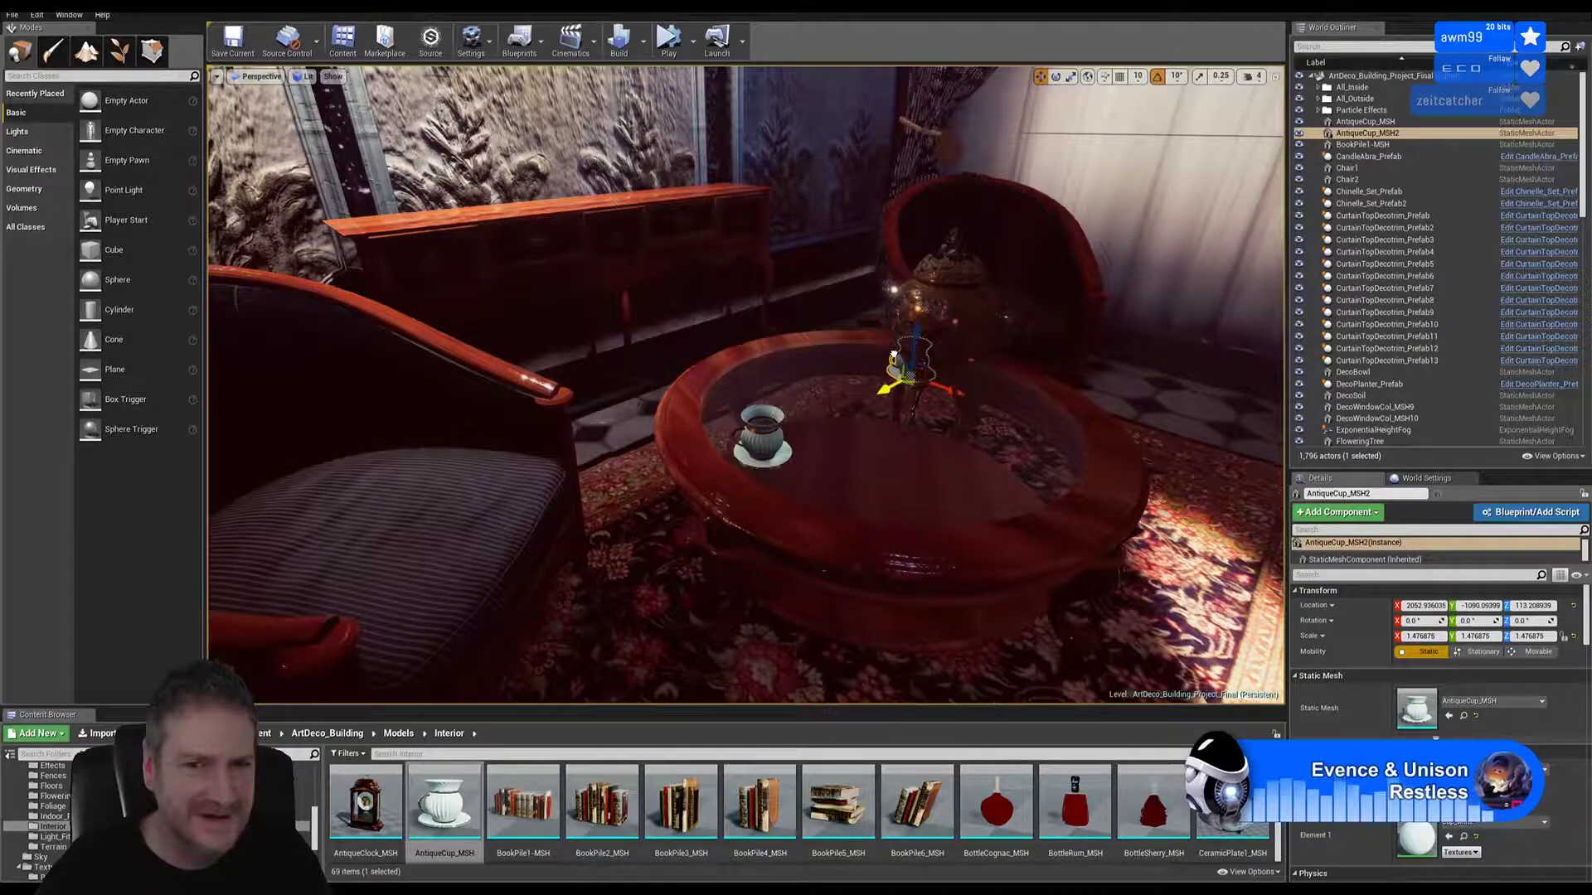
{"action": "right_click_drag", "start_coordinate": [893, 358], "coordinate": [746, 373]}
{"action": "right_click_drag", "start_coordinate": [630, 381], "coordinate": [615, 381]}
{"action": "left_click_drag", "start_coordinate": [744, 398], "coordinate": [819, 419]}
{"action": "key", "text": "Escape"}
Step: Place BookPile5_MSH on the far end of the sideboard by the wall and scale it uniformly to about 2.272
{"action": "right_click_drag", "start_coordinate": [816, 424], "coordinate": [701, 373]}
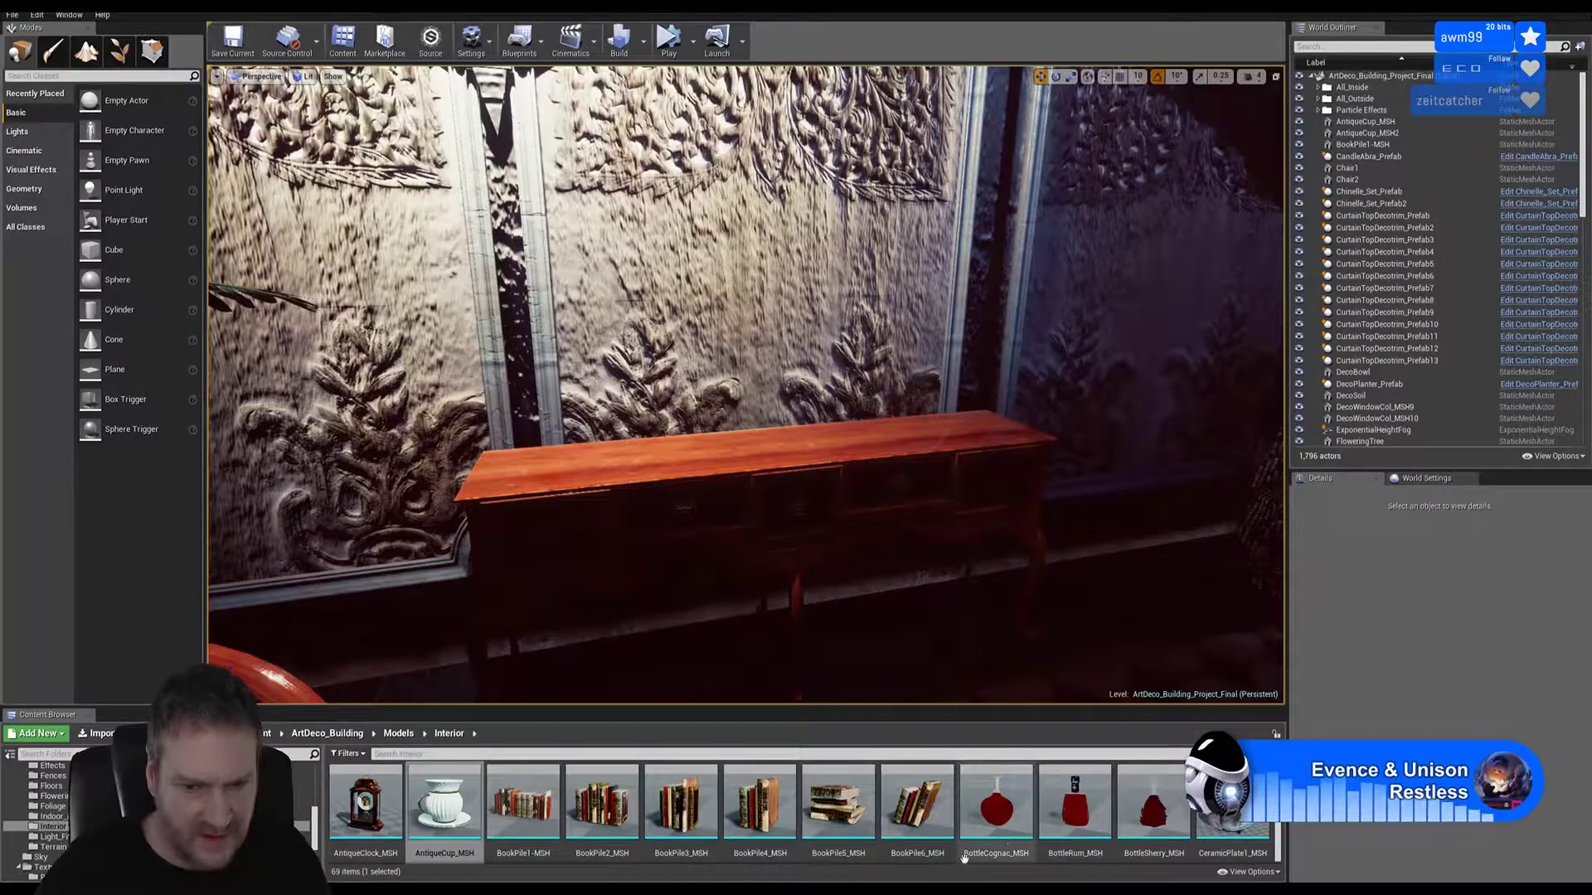
{"action": "left_click_drag", "start_coordinate": [832, 839], "coordinate": [952, 438]}
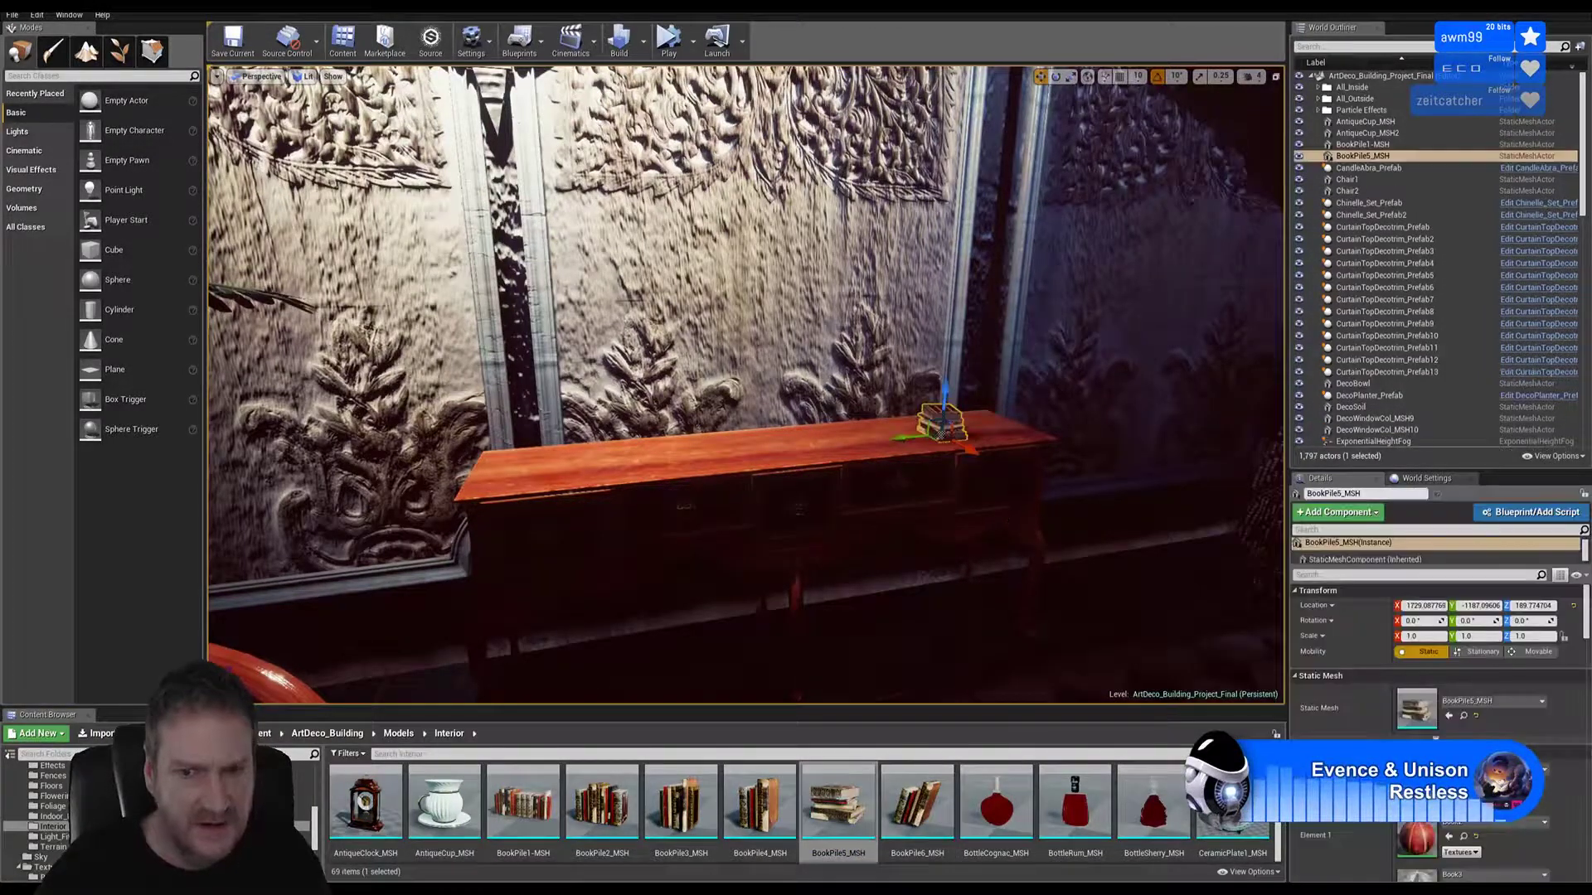
{"action": "left_click", "coordinate": [1070, 76]}
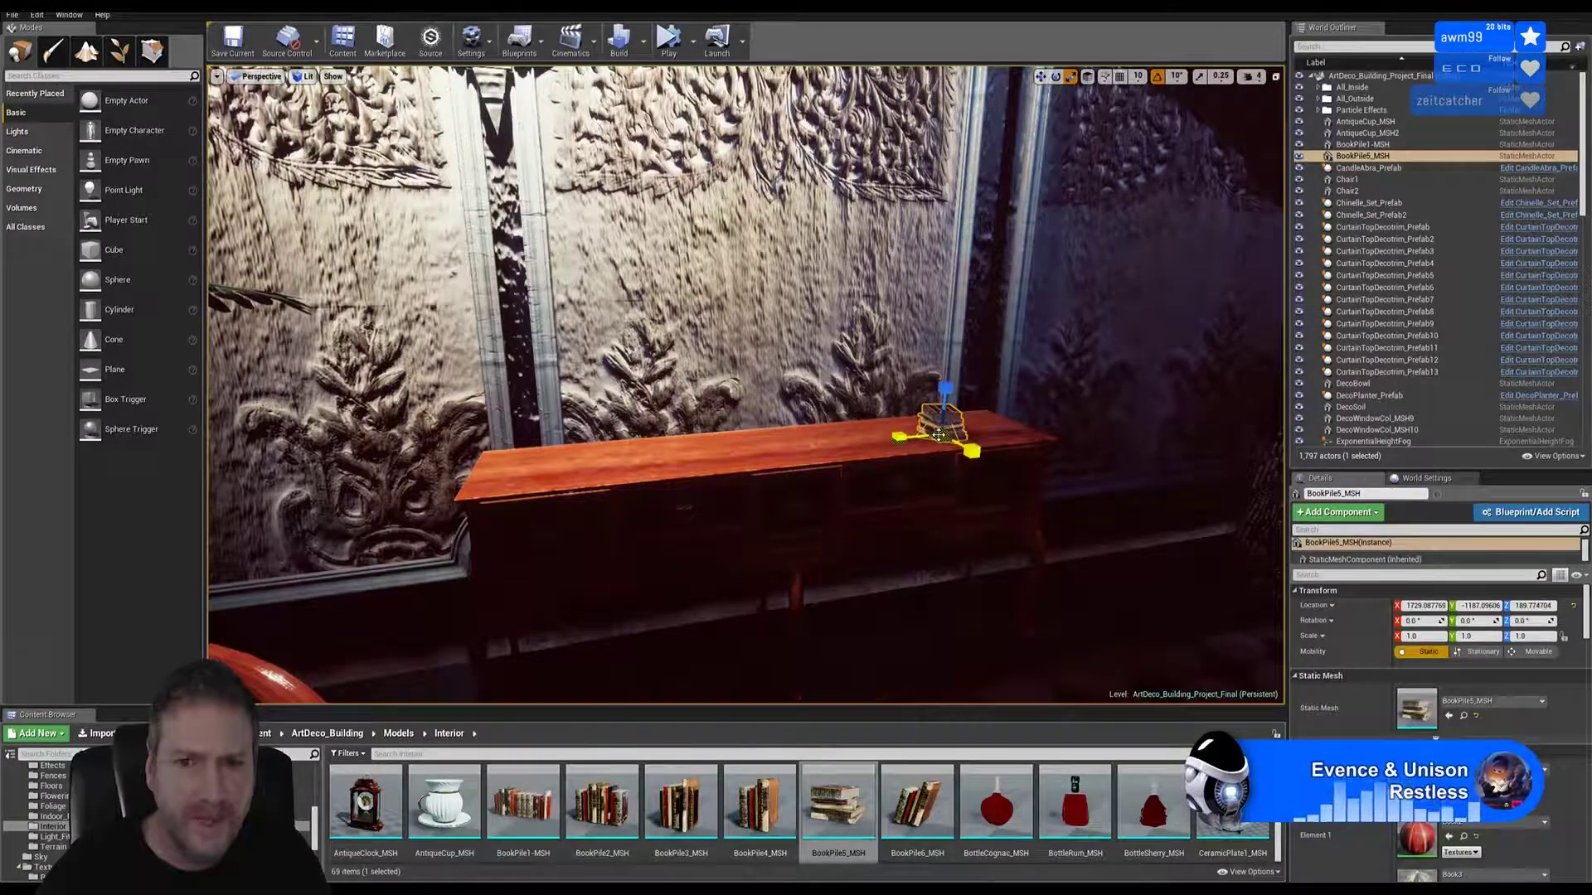
{"action": "left_click_drag", "start_coordinate": [946, 424], "coordinate": [962, 402]}
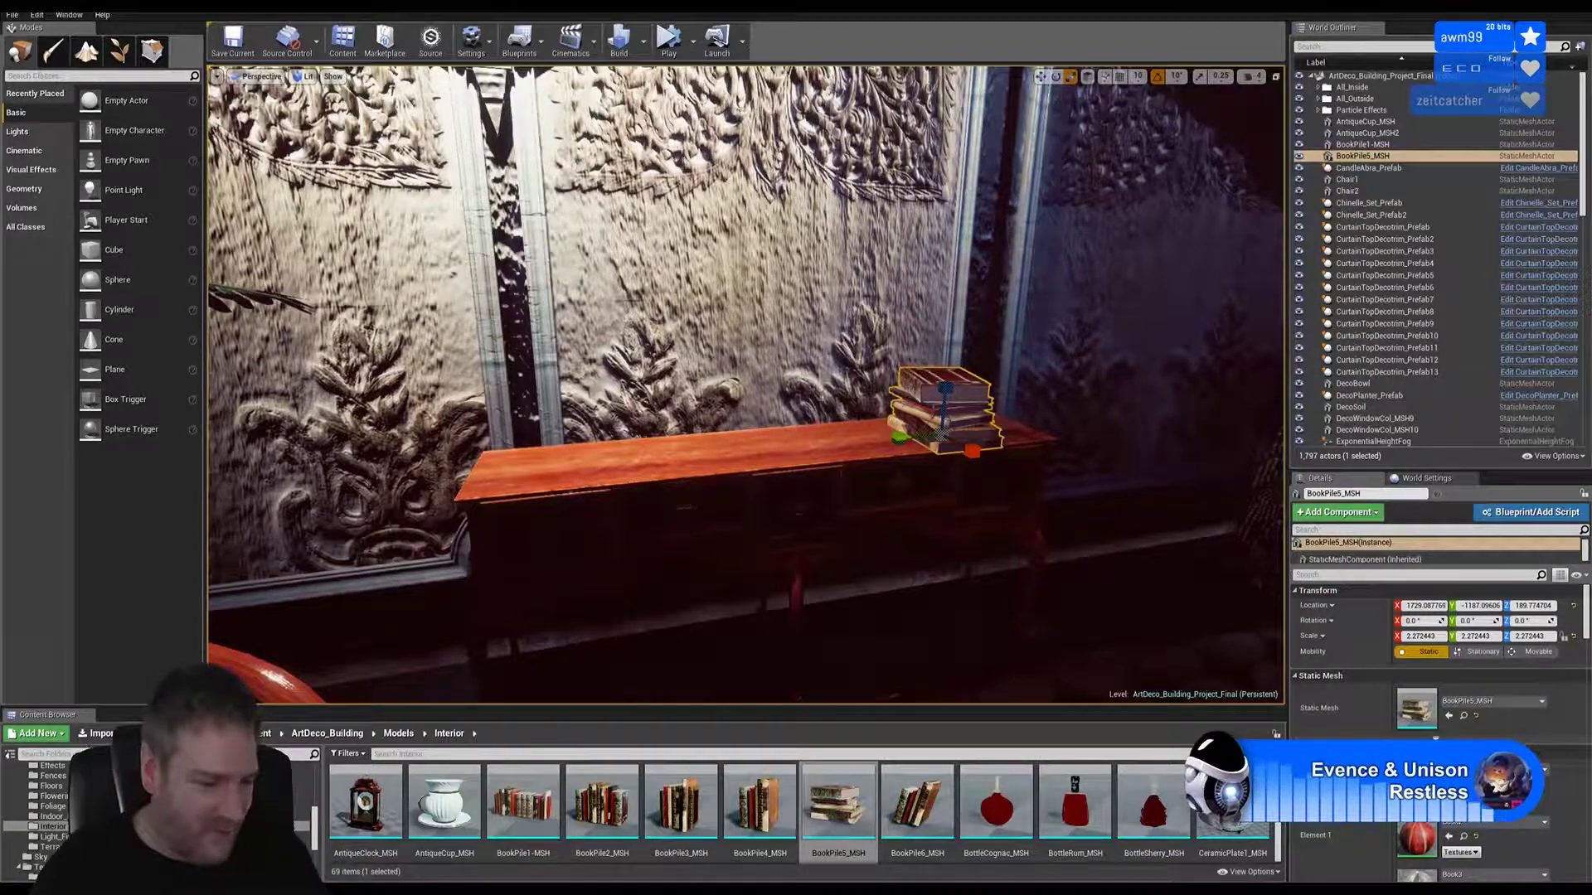
Step: Move the book pile on the sideboard to an X location of about 1721.4 and fine-tune its height on the top
{"action": "right_click_drag", "start_coordinate": [718, 472], "coordinate": [978, 506]}
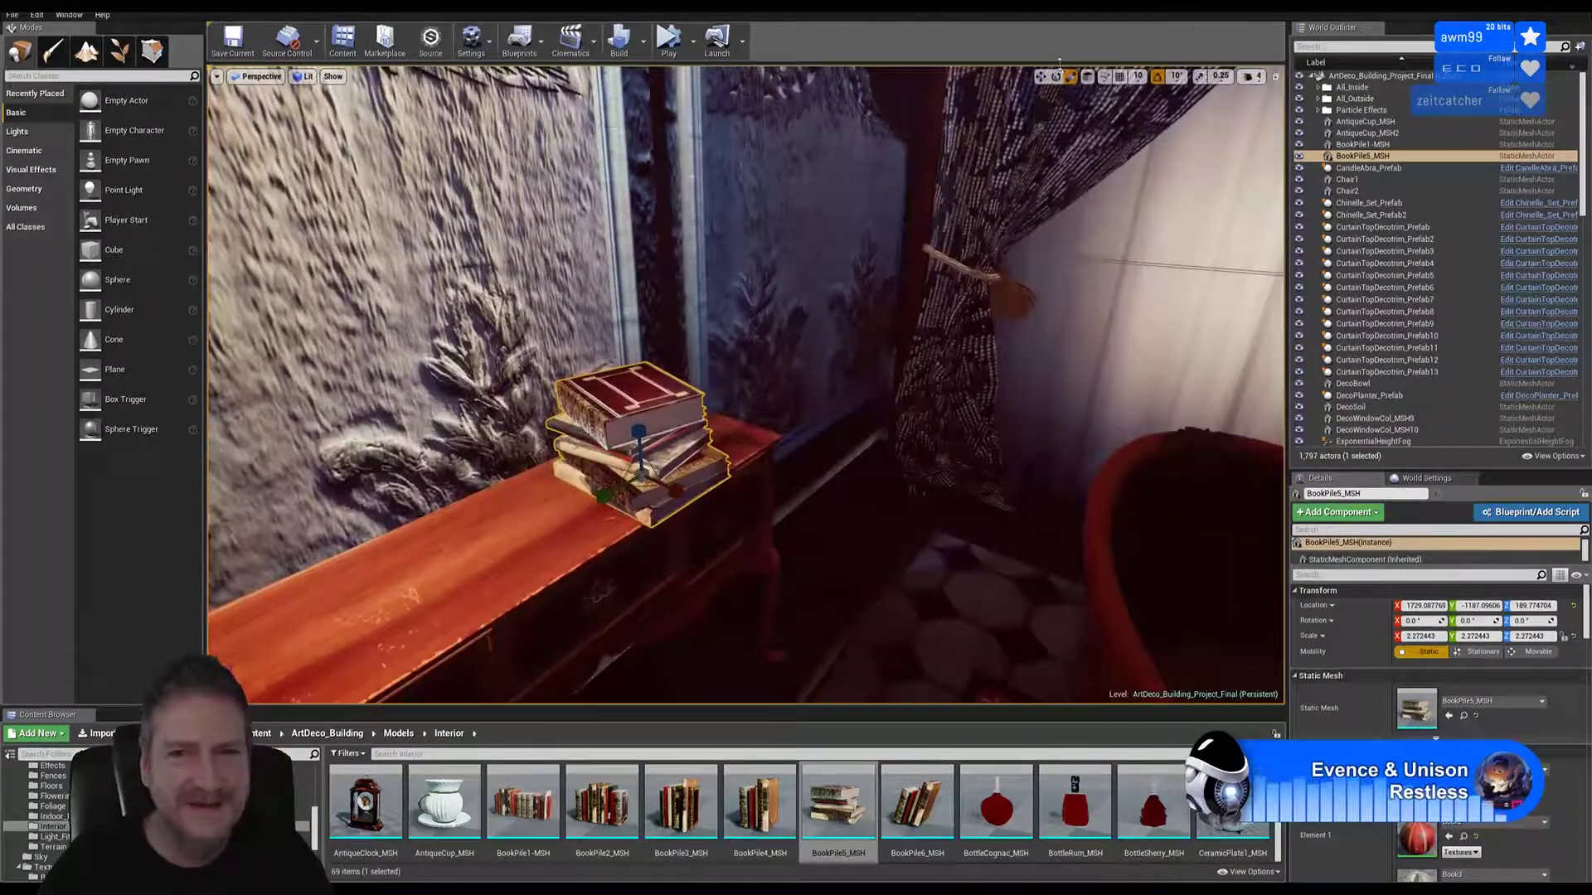
{"action": "left_click", "coordinate": [1041, 77]}
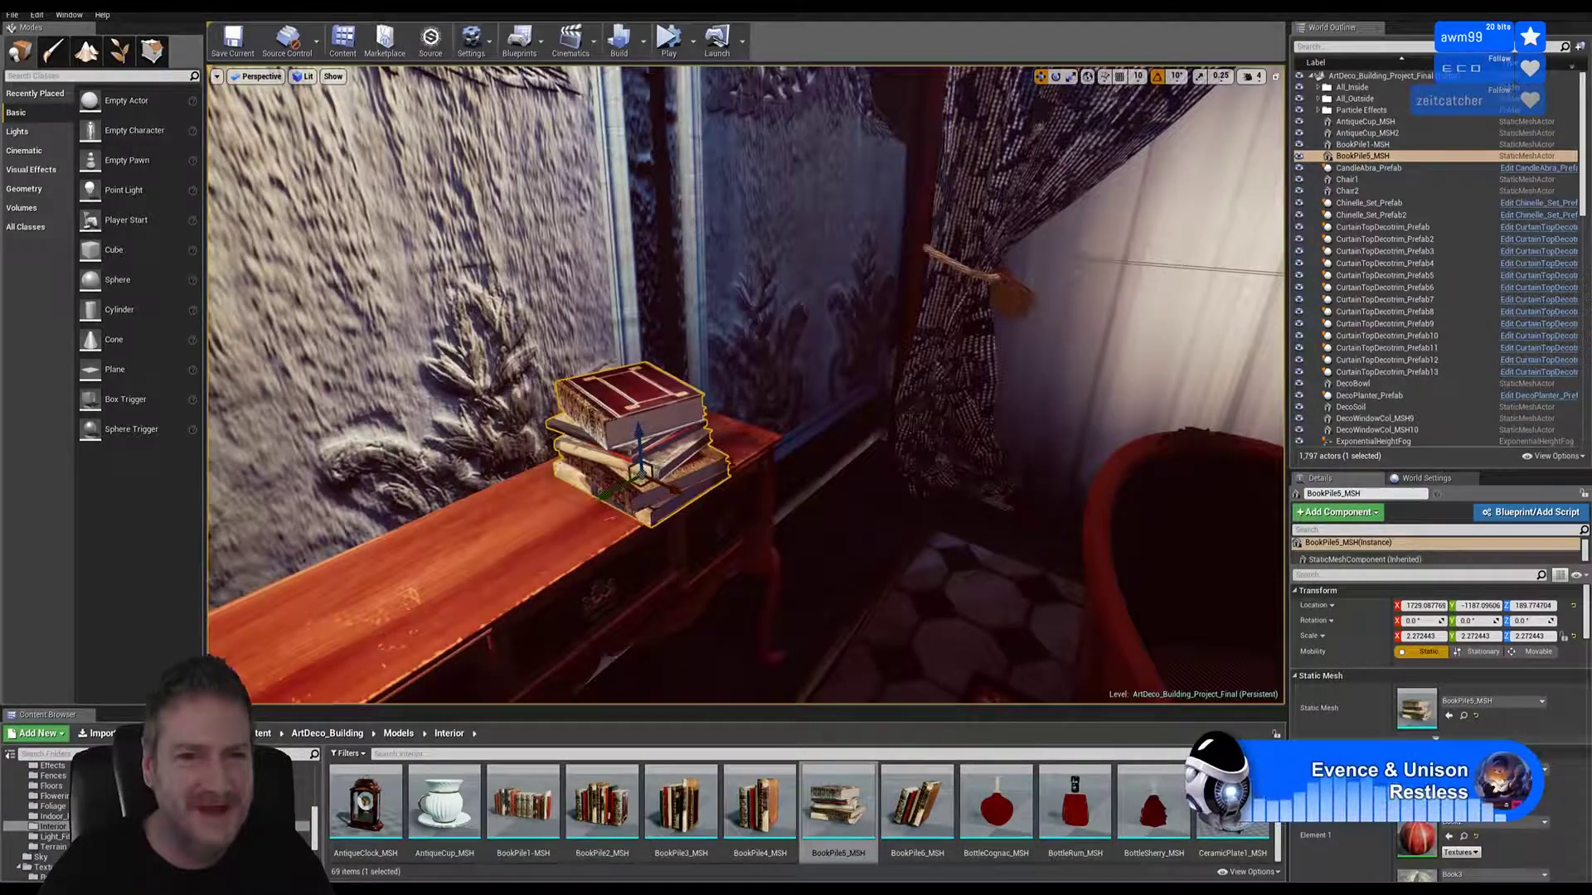
{"action": "left_click_drag", "start_coordinate": [672, 487], "coordinate": [661, 483]}
{"action": "right_click_drag", "start_coordinate": [661, 483], "coordinate": [705, 497]}
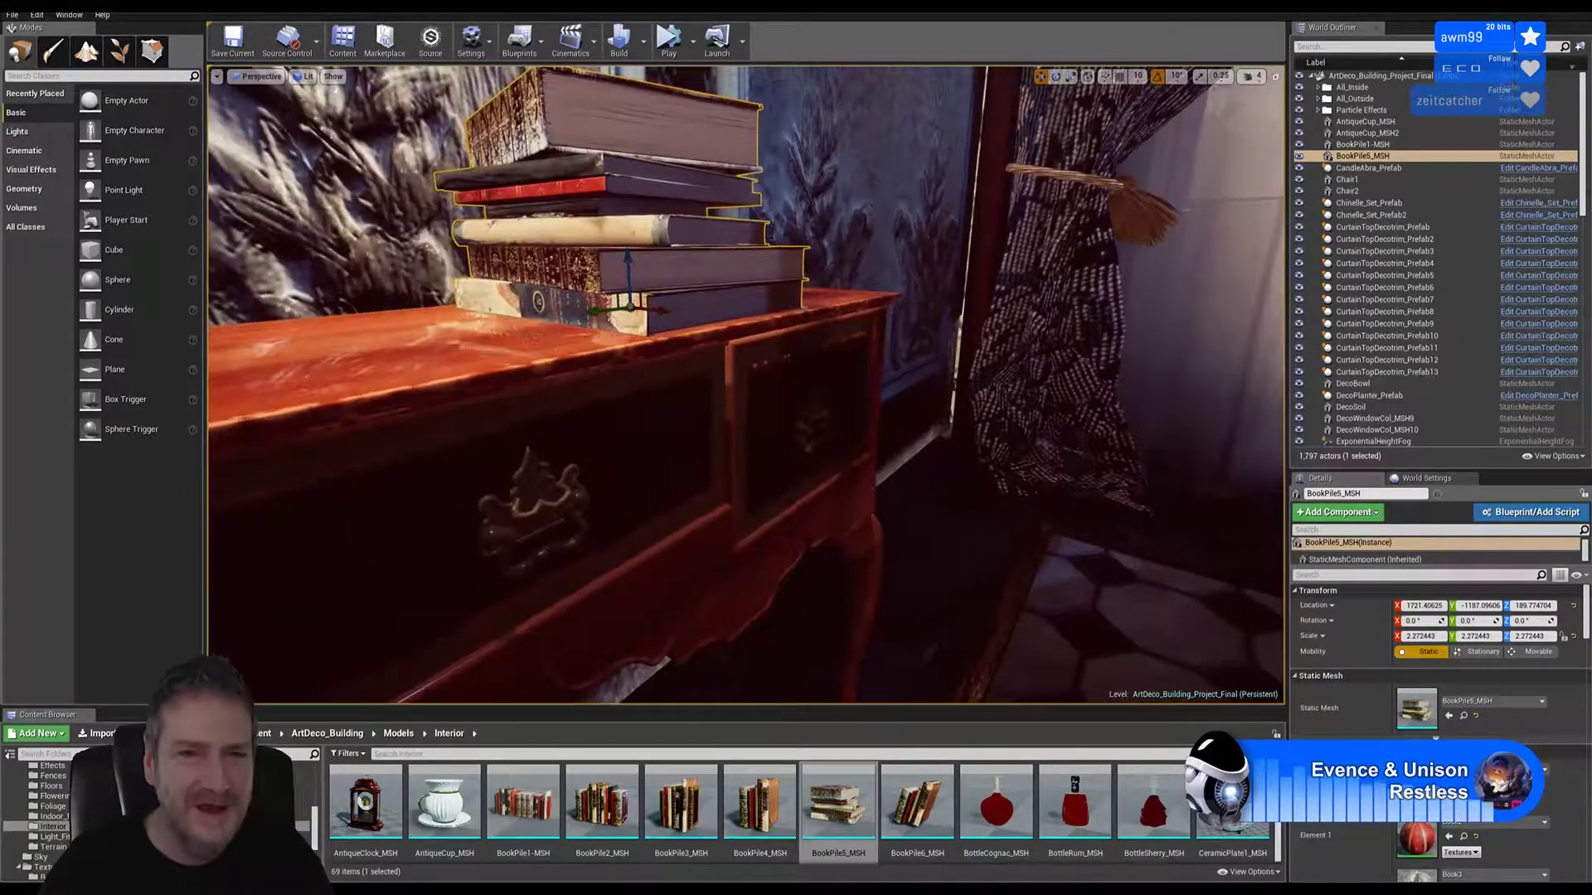
{"action": "left_click_drag", "start_coordinate": [630, 270], "coordinate": [639, 269]}
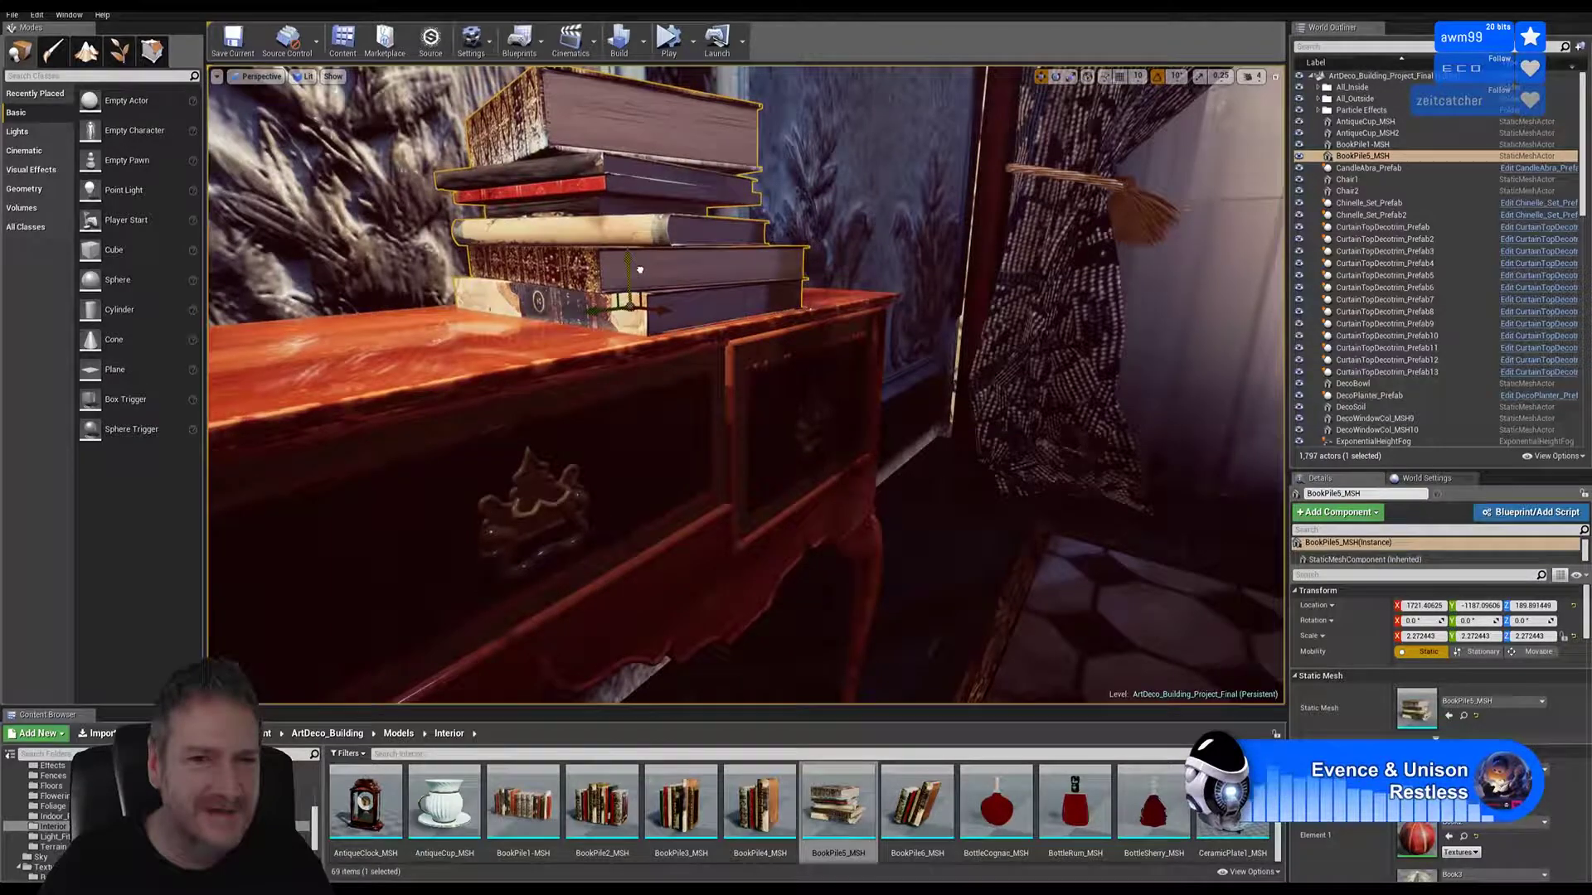
{"action": "right_click_drag", "start_coordinate": [639, 270], "coordinate": [464, 373]}
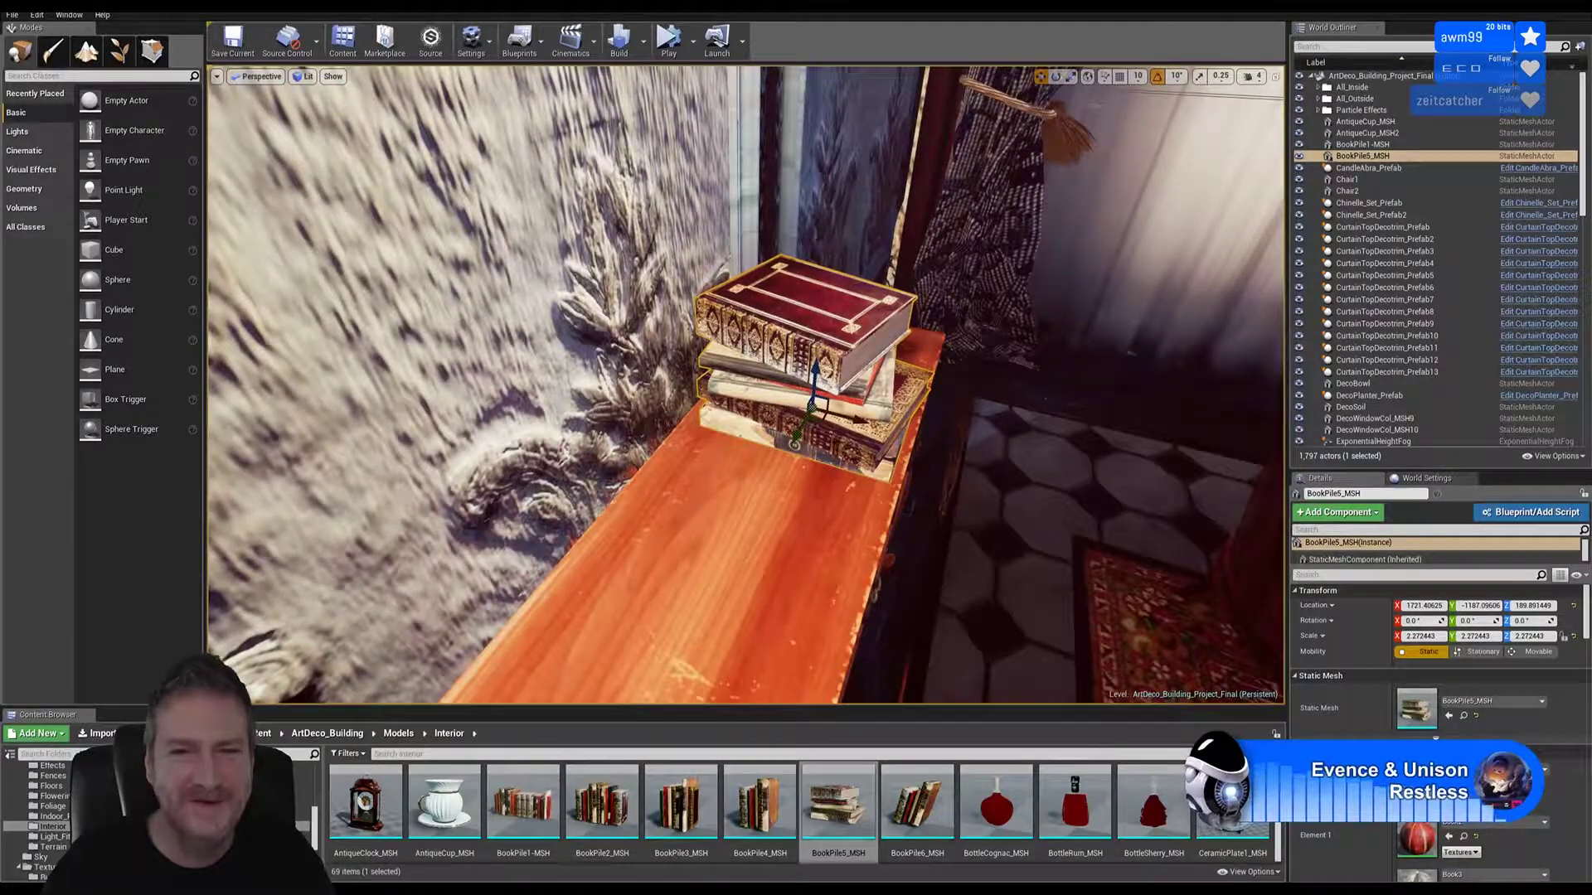
Step: Shift the book pile to about X 1717.9, Y -1195.9 and rotate it 20° about the Z axis
{"action": "left_click_drag", "start_coordinate": [852, 419], "coordinate": [841, 418]}
{"action": "right_click_drag", "start_coordinate": [784, 442], "coordinate": [597, 431]}
{"action": "left_click_drag", "start_coordinate": [738, 480], "coordinate": [825, 520]}
{"action": "left_click", "coordinate": [1056, 76]}
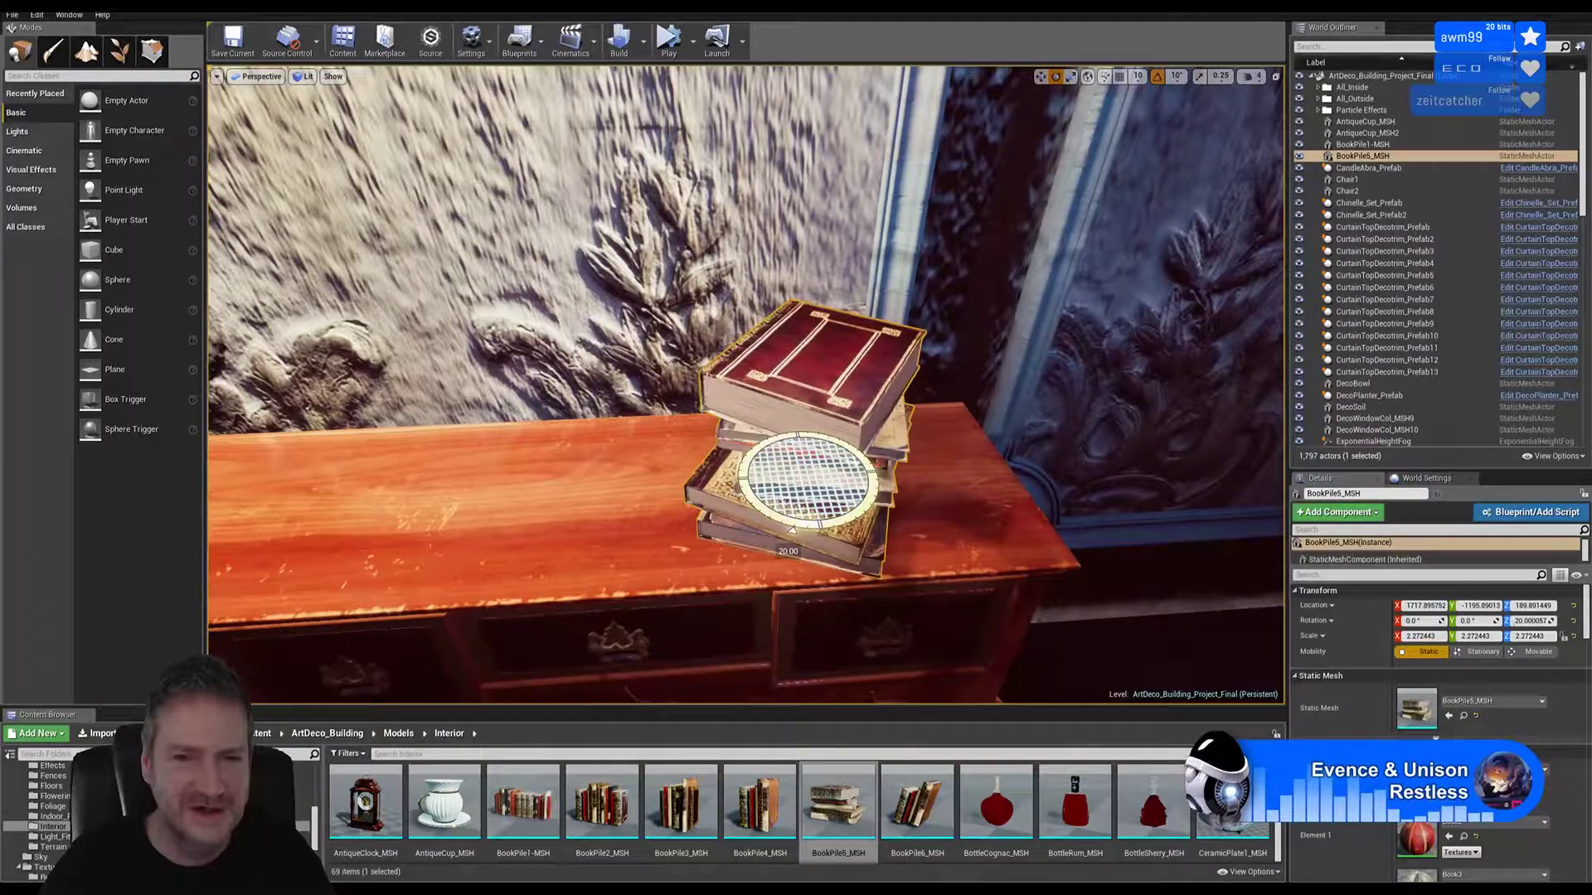
Step: Slide the rotated book pile toward the sideboard's end to about Y -1205.3, adjust its distance from the wall, and deselect it
{"action": "left_click", "coordinate": [1041, 77]}
{"action": "mouse_move", "coordinate": [775, 478]}
{"action": "left_mouse_down"}
{"action": "mouse_move", "coordinate": [820, 476]}
{"action": "mouse_move", "coordinate": [805, 477]}
{"action": "left_mouse_up"}
{"action": "right_click_drag", "start_coordinate": [806, 476], "coordinate": [839, 438]}
{"action": "right_click_drag", "start_coordinate": [498, 498], "coordinate": [669, 479]}
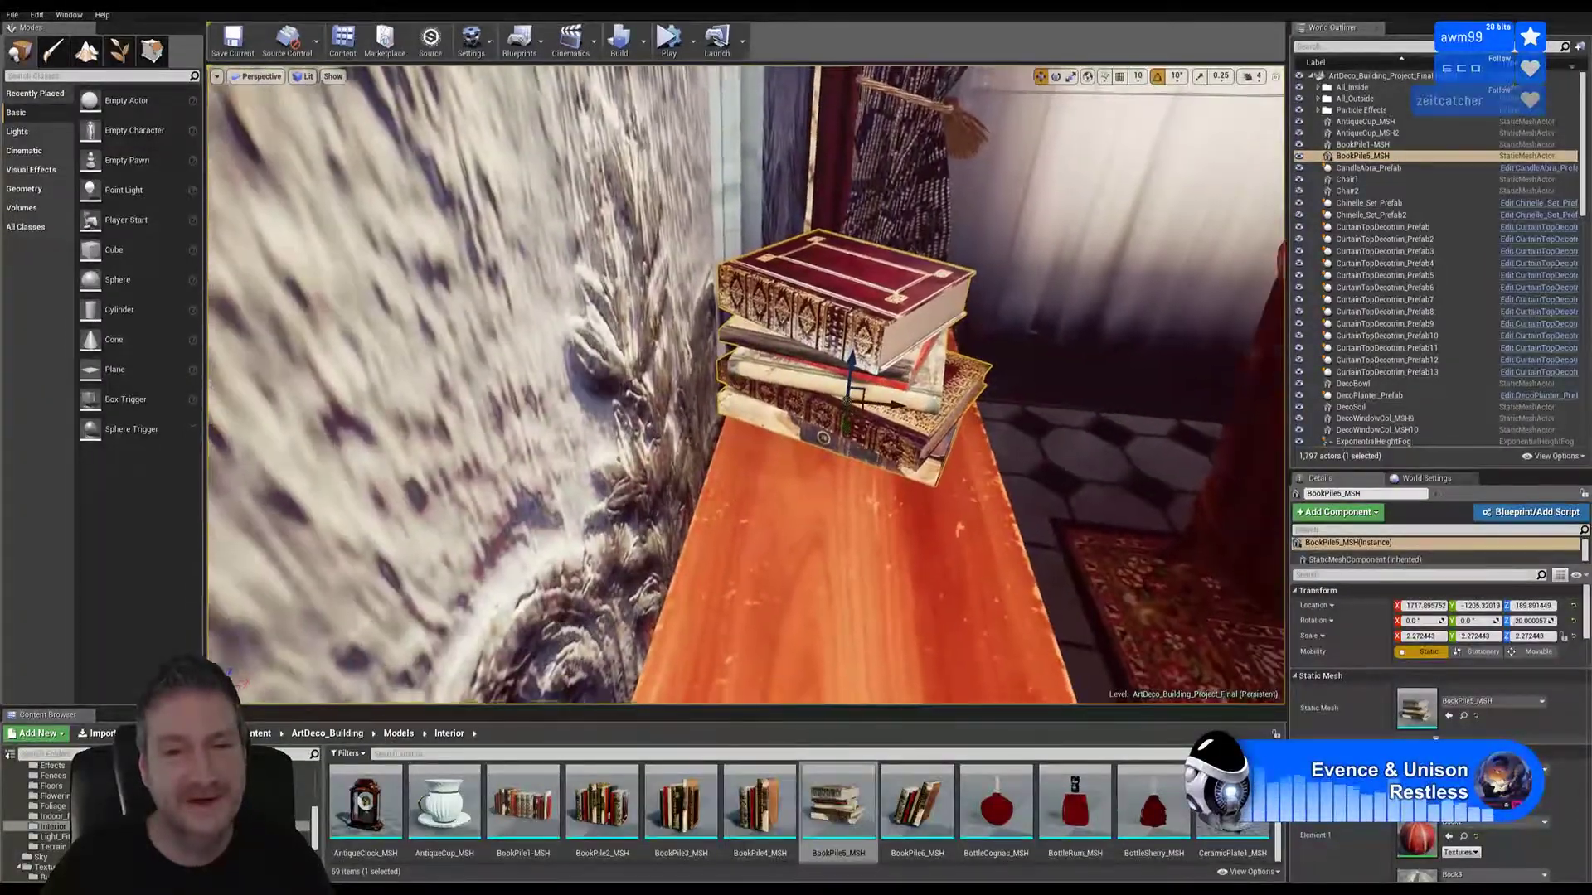
{"action": "left_click_drag", "start_coordinate": [887, 406], "coordinate": [904, 406]}
{"action": "right_click_drag", "start_coordinate": [890, 609], "coordinate": [796, 601]}
{"action": "right_click_drag", "start_coordinate": [850, 527], "coordinate": [738, 560]}
{"action": "key", "text": "Escape"}
Step: Place SmallFLPot_MSH from the interior models on the middle of the sideboard at about X 1730.8, Y -1062.2
{"action": "right_click_drag", "start_coordinate": [850, 527], "coordinate": [738, 531]}
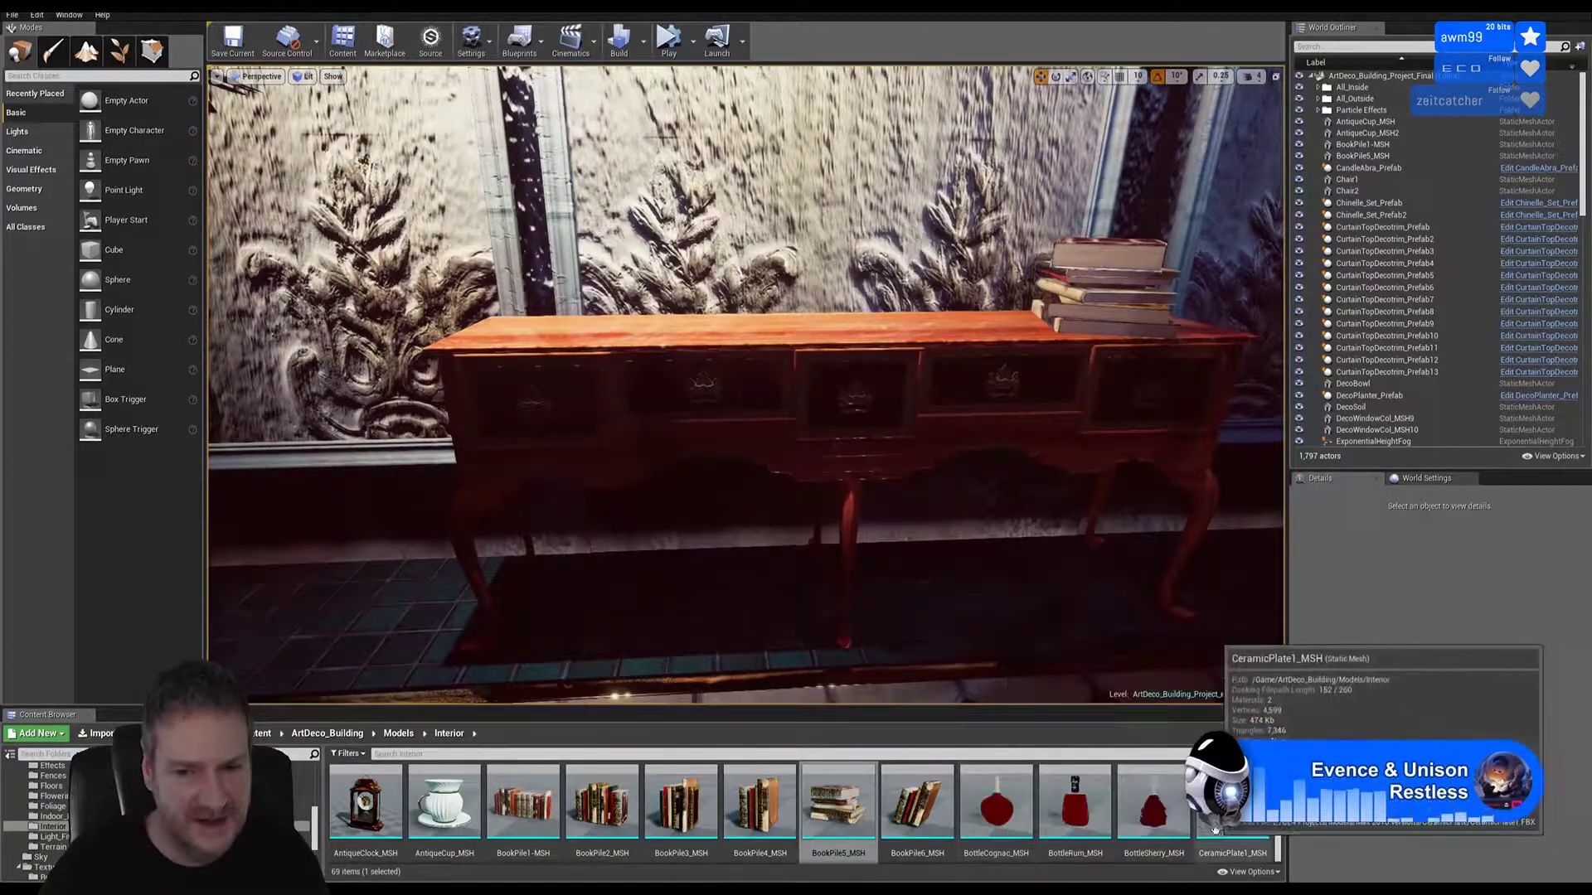
{"action": "scroll", "coordinate": [962, 836], "scroll_direction": "down", "scroll_amount": 1}
{"action": "scroll", "coordinate": [1125, 832], "scroll_direction": "down", "scroll_amount": 3}
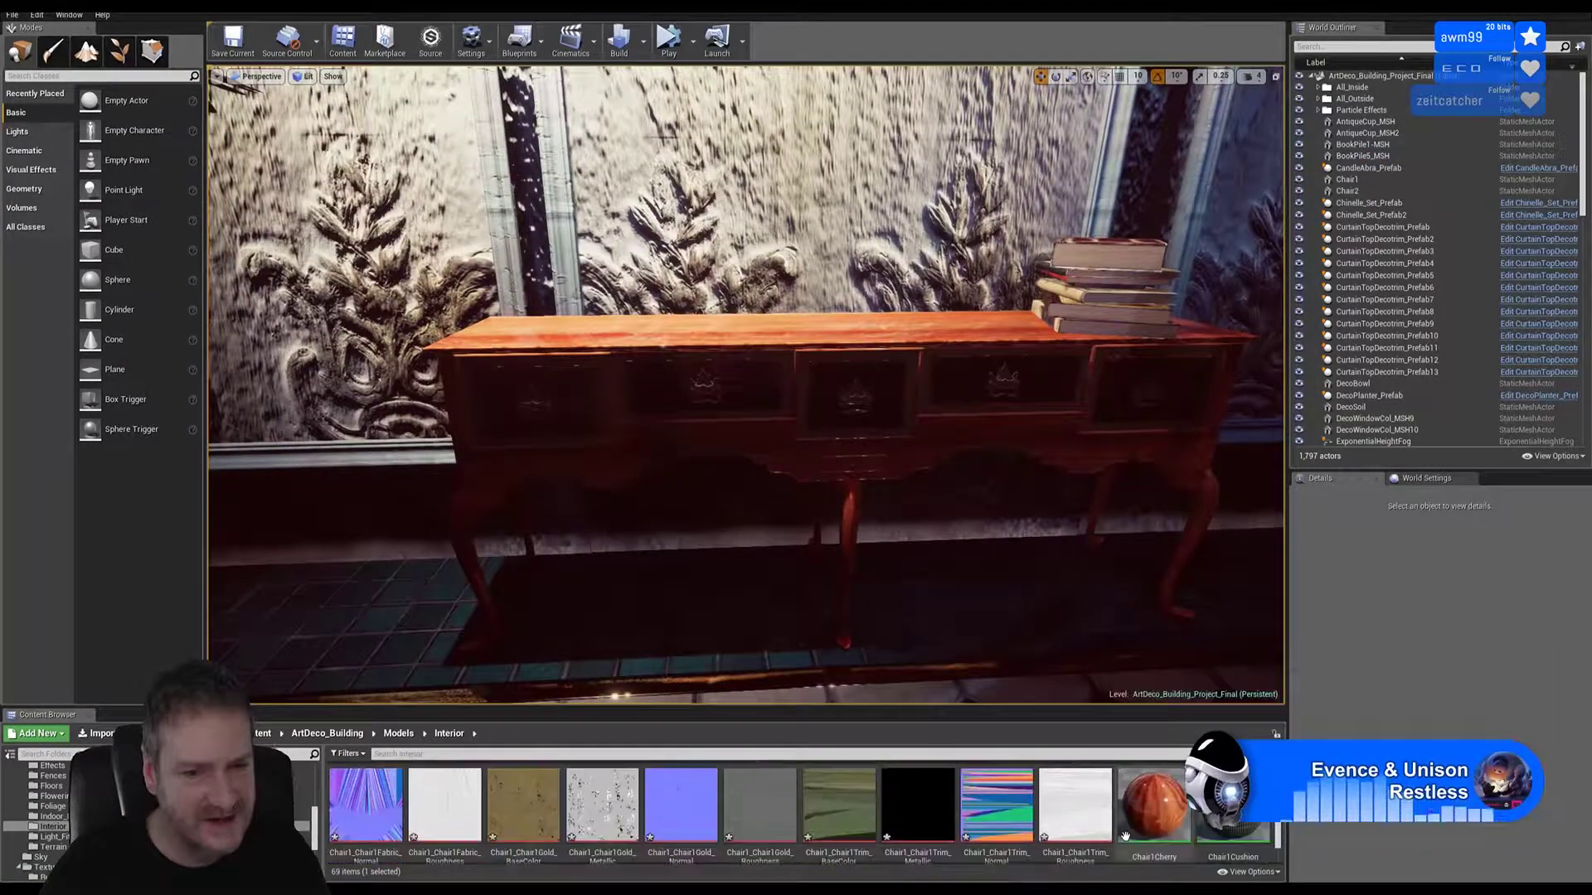
{"action": "scroll", "coordinate": [1125, 833], "scroll_direction": "down", "scroll_amount": 4}
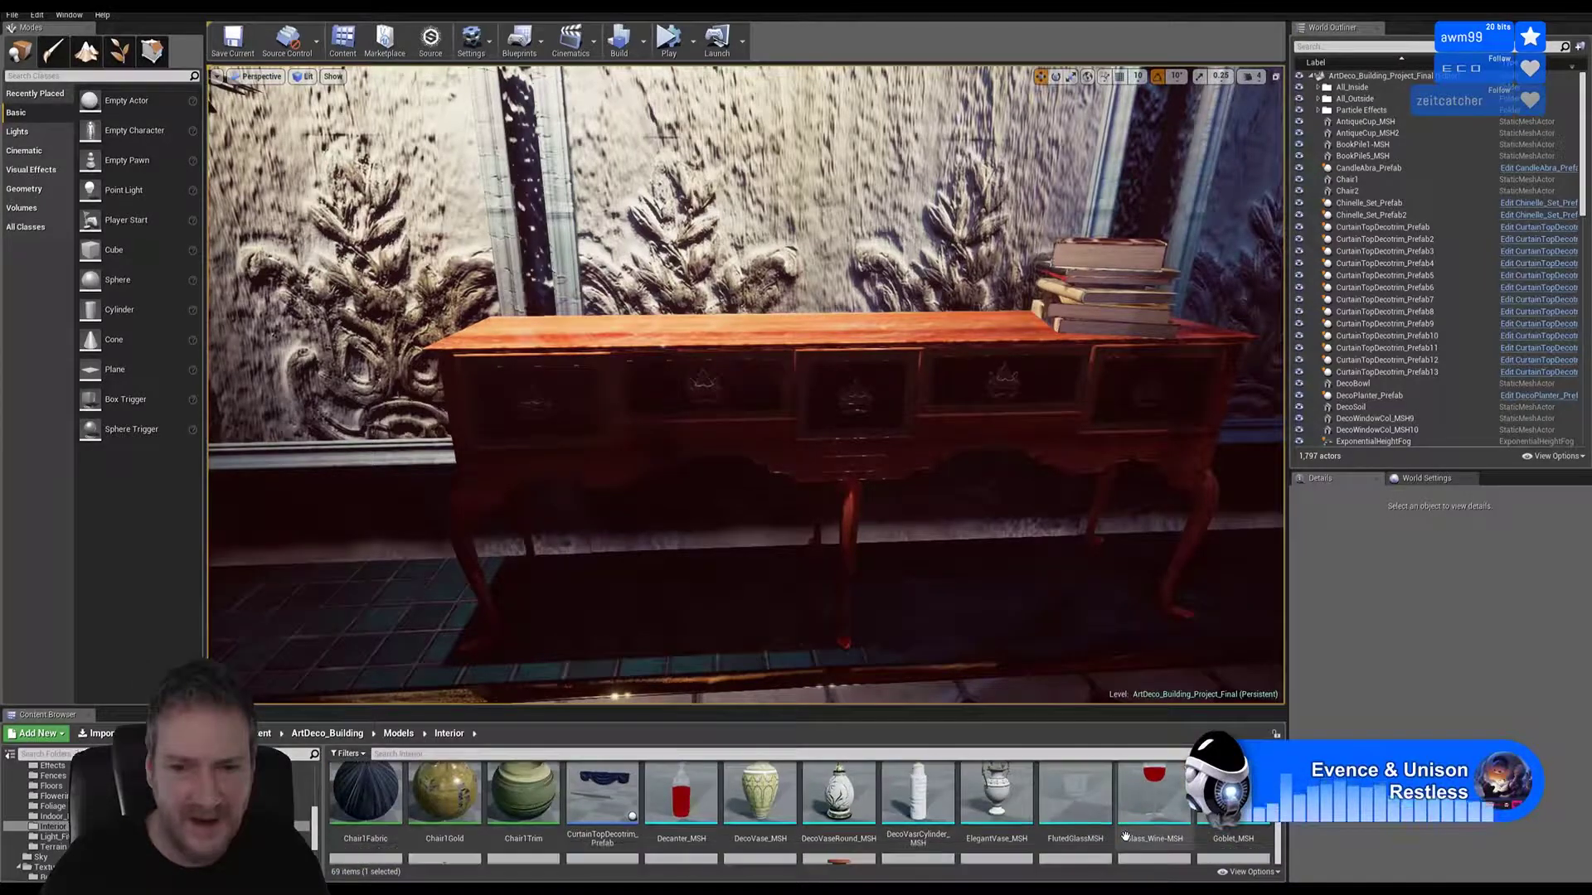
{"action": "scroll", "coordinate": [1125, 825], "scroll_direction": "down", "scroll_amount": 2}
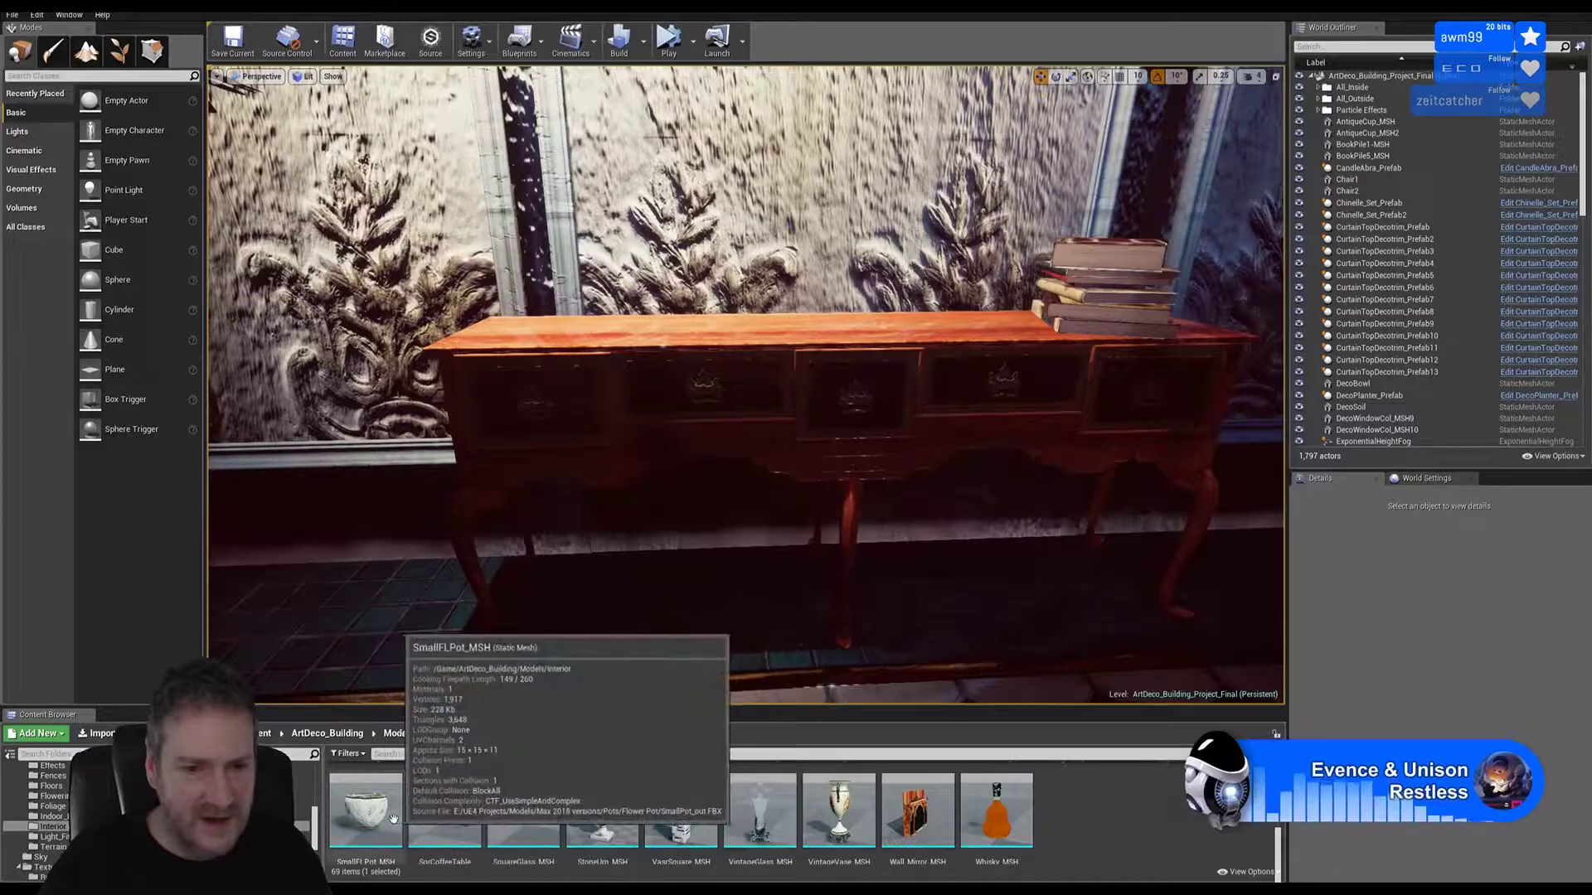
{"action": "left_click_drag", "start_coordinate": [365, 809], "coordinate": [849, 325]}
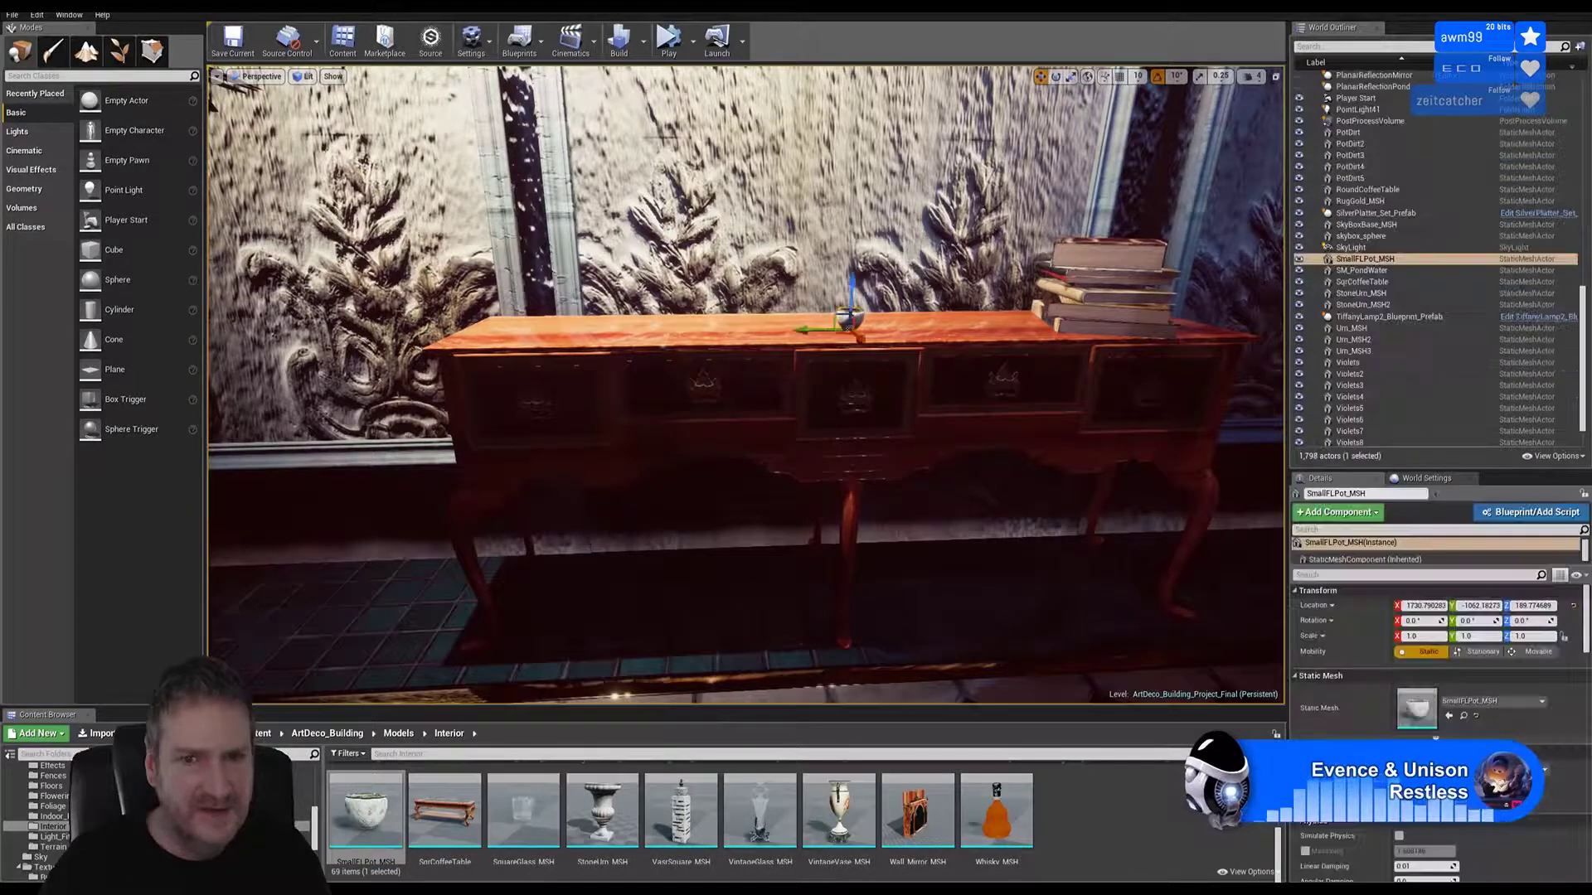
Step: Scale the small flower pot uniformly to about 2.654
{"action": "left_click", "coordinate": [1070, 77]}
{"action": "right_click_drag", "start_coordinate": [850, 332], "coordinate": [887, 357]}
{"action": "left_click_drag", "start_coordinate": [887, 356], "coordinate": [896, 257]}
{"action": "right_click_drag", "start_coordinate": [903, 468], "coordinate": [906, 470]}
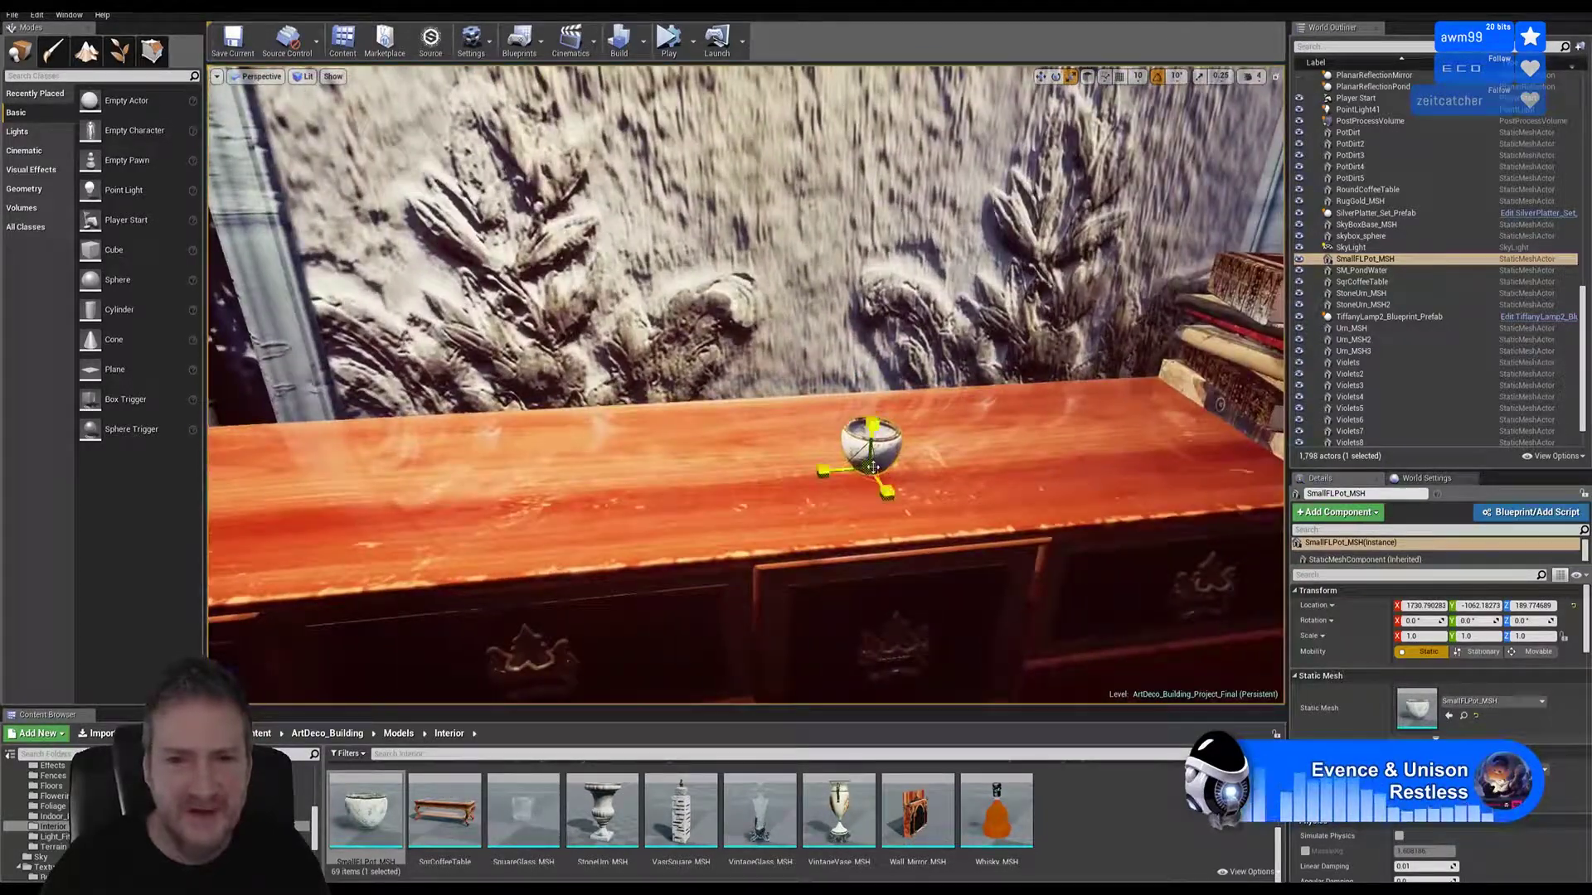
{"action": "left_click_drag", "start_coordinate": [886, 462], "coordinate": [924, 404]}
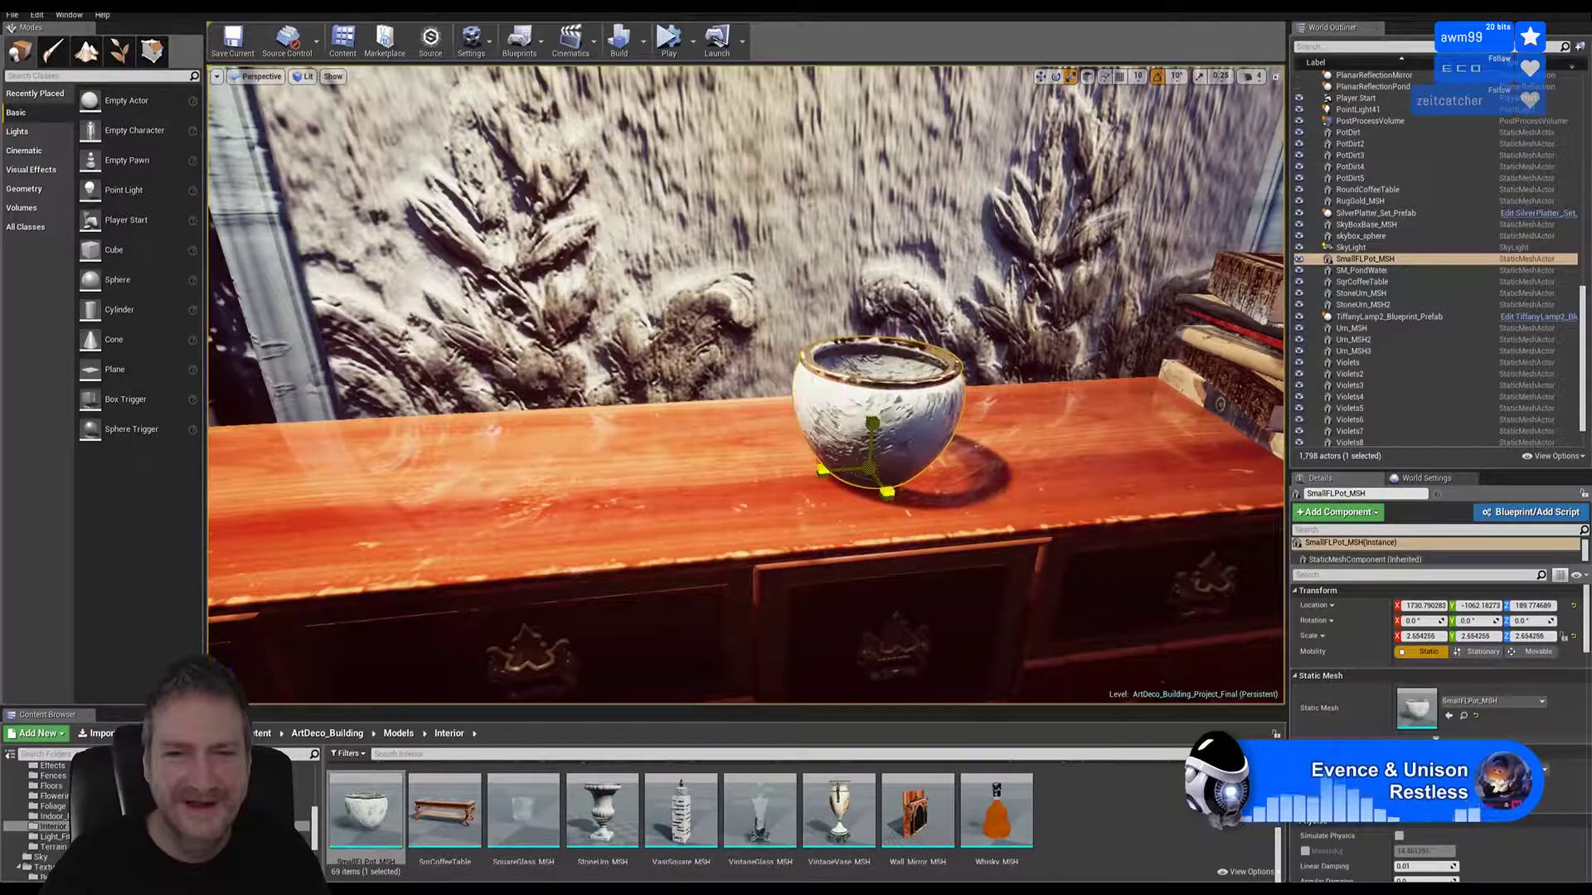
Step: Lower the flower pot onto the sideboard at a Z location of about 189.4 and move it to about X 1720.6
{"action": "left_click", "coordinate": [1040, 76]}
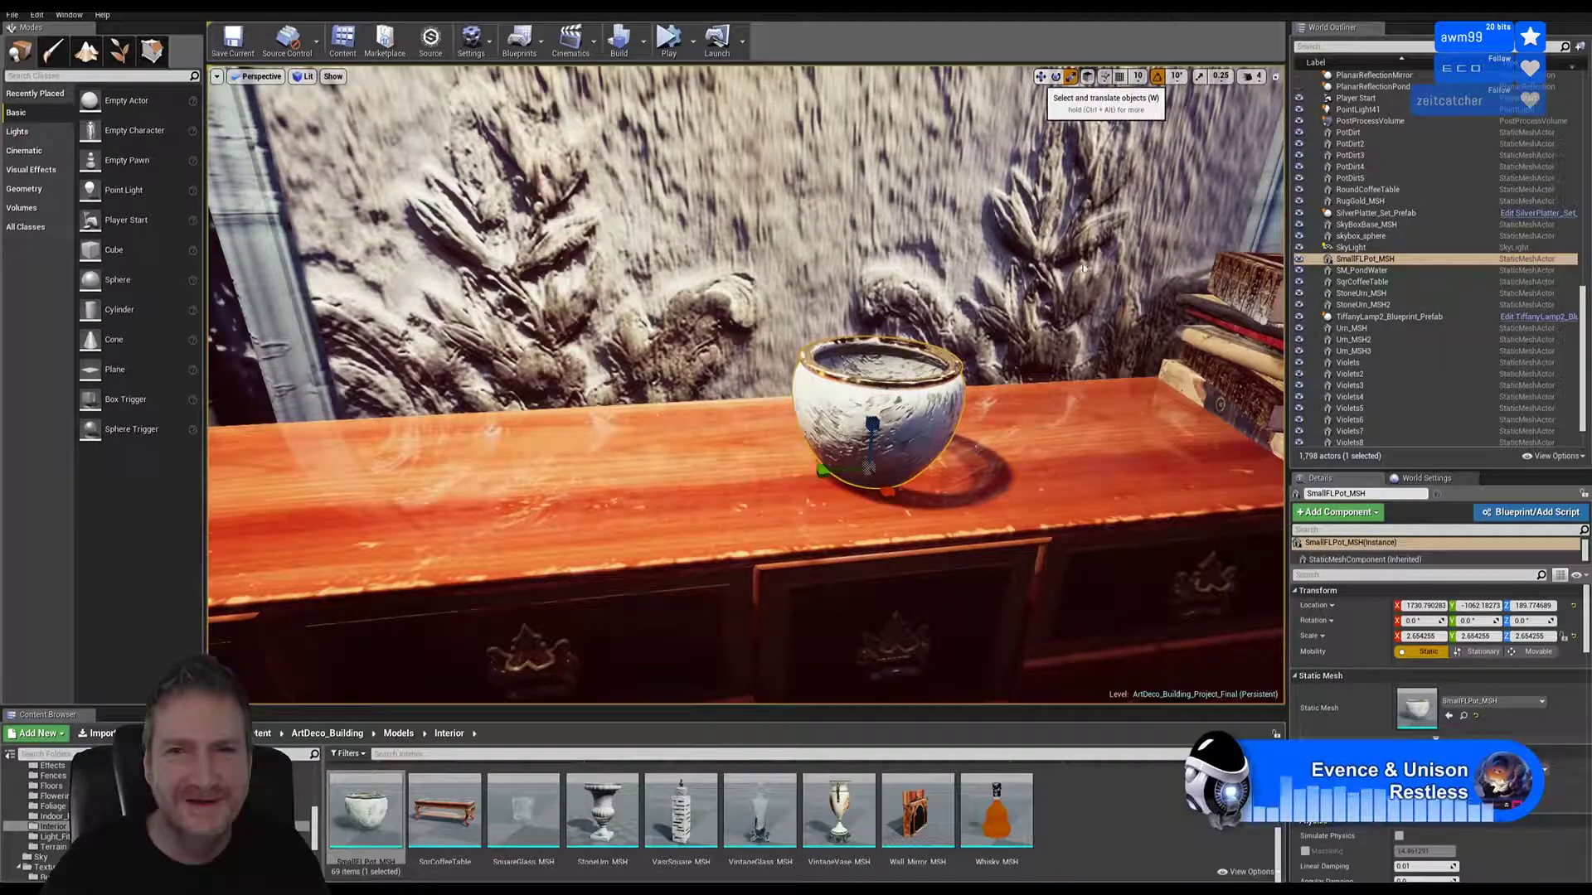
{"action": "right_click_drag", "start_coordinate": [989, 466], "coordinate": [982, 338]}
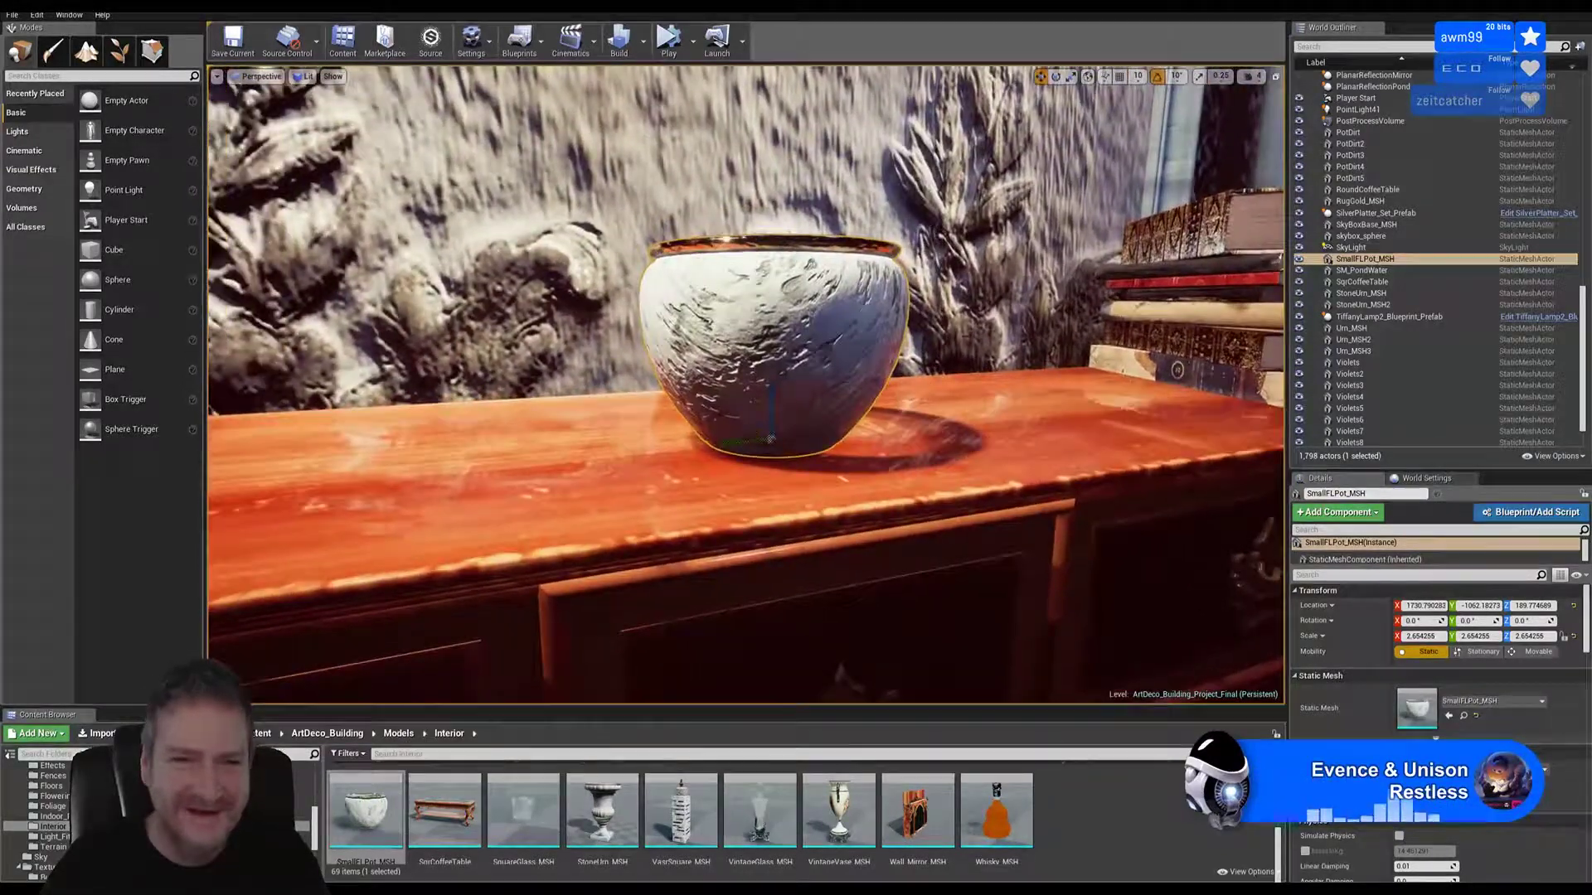
{"action": "left_click_drag", "start_coordinate": [774, 404], "coordinate": [788, 406]}
{"action": "right_click_drag", "start_coordinate": [788, 407], "coordinate": [705, 357]}
{"action": "right_click_drag", "start_coordinate": [964, 456], "coordinate": [964, 456]}
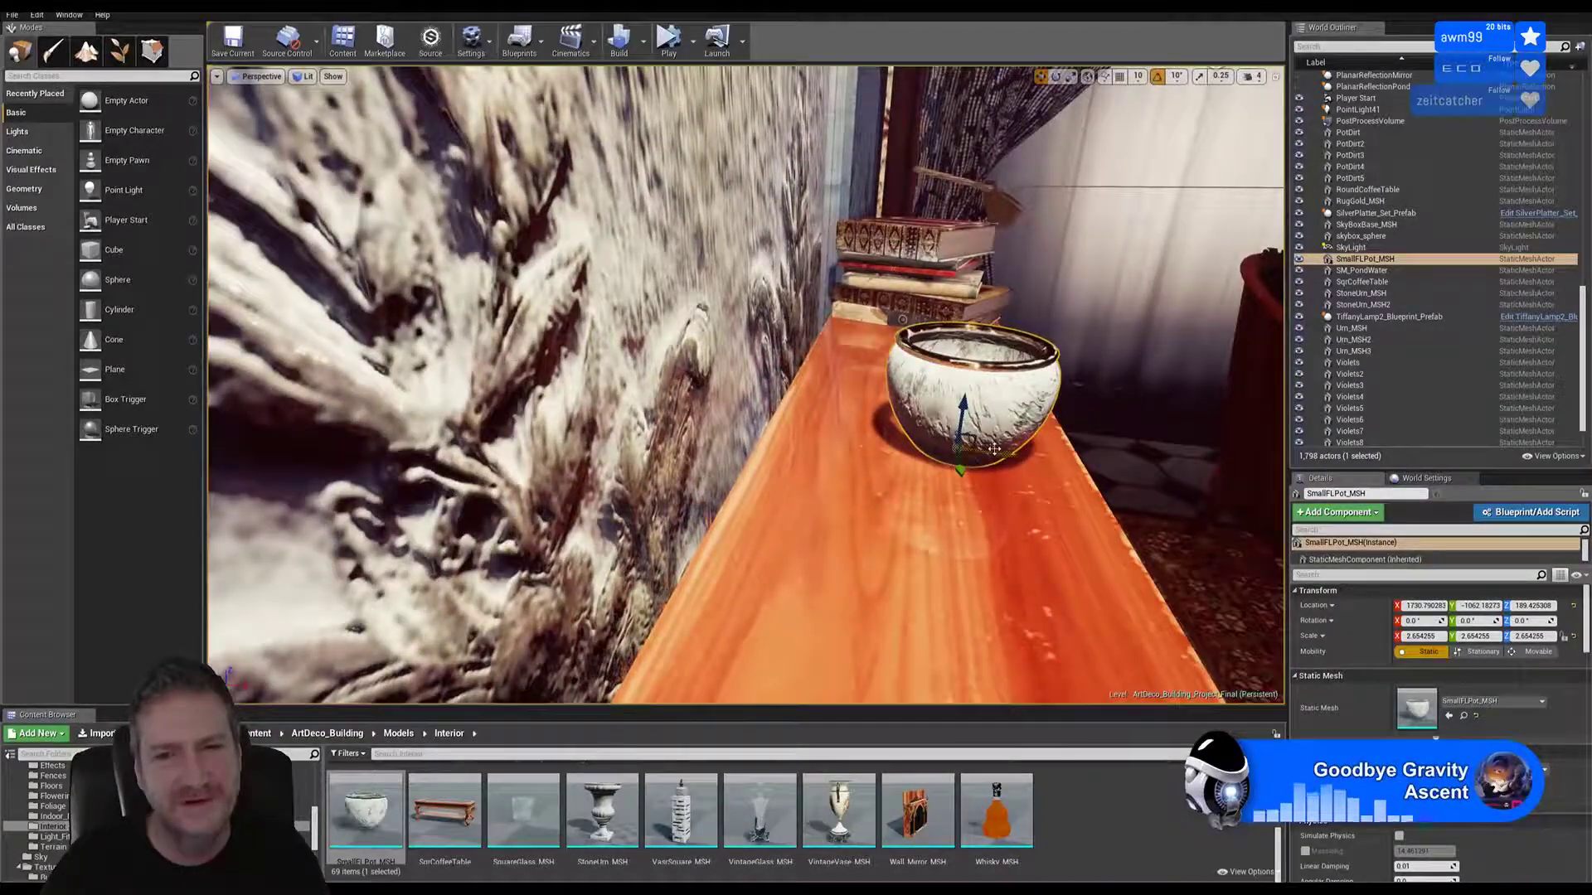
{"action": "right_click_drag", "start_coordinate": [1057, 534], "coordinate": [1048, 532]}
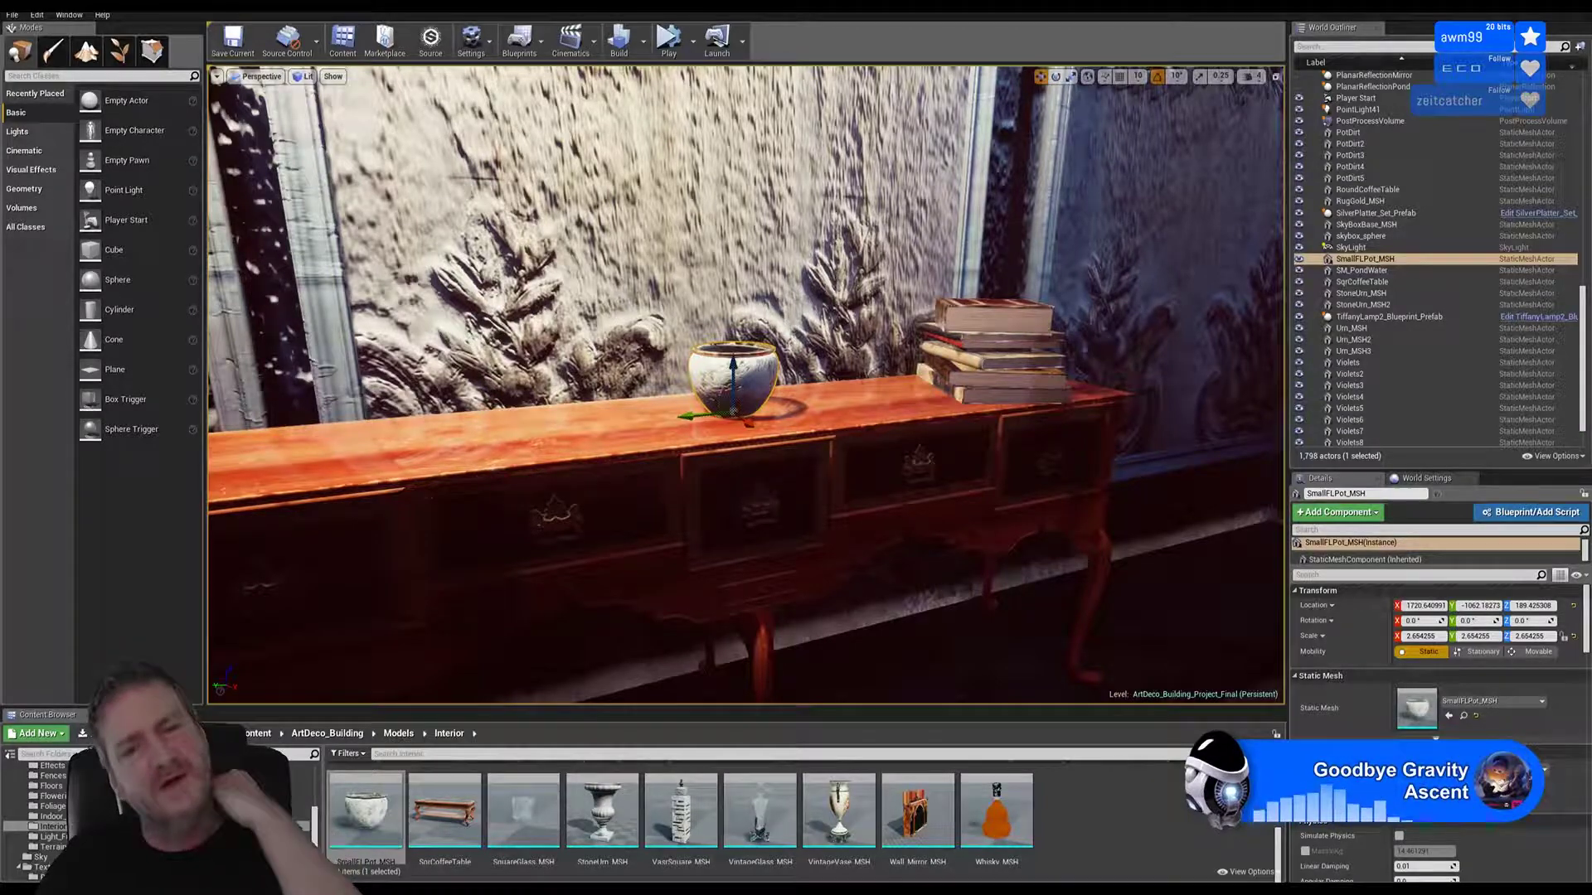
Step: Examine the seating area, the dressed coffee table and the decorated sideboard from several viewpoints
{"action": "right_click_drag", "start_coordinate": [1048, 531], "coordinate": [1041, 533]}
{"action": "right_click_drag", "start_coordinate": [659, 254], "coordinate": [709, 270]}
{"action": "right_click_drag", "start_coordinate": [1040, 533], "coordinate": [995, 530]}
{"action": "right_click_drag", "start_coordinate": [1188, 110], "coordinate": [1033, 274]}
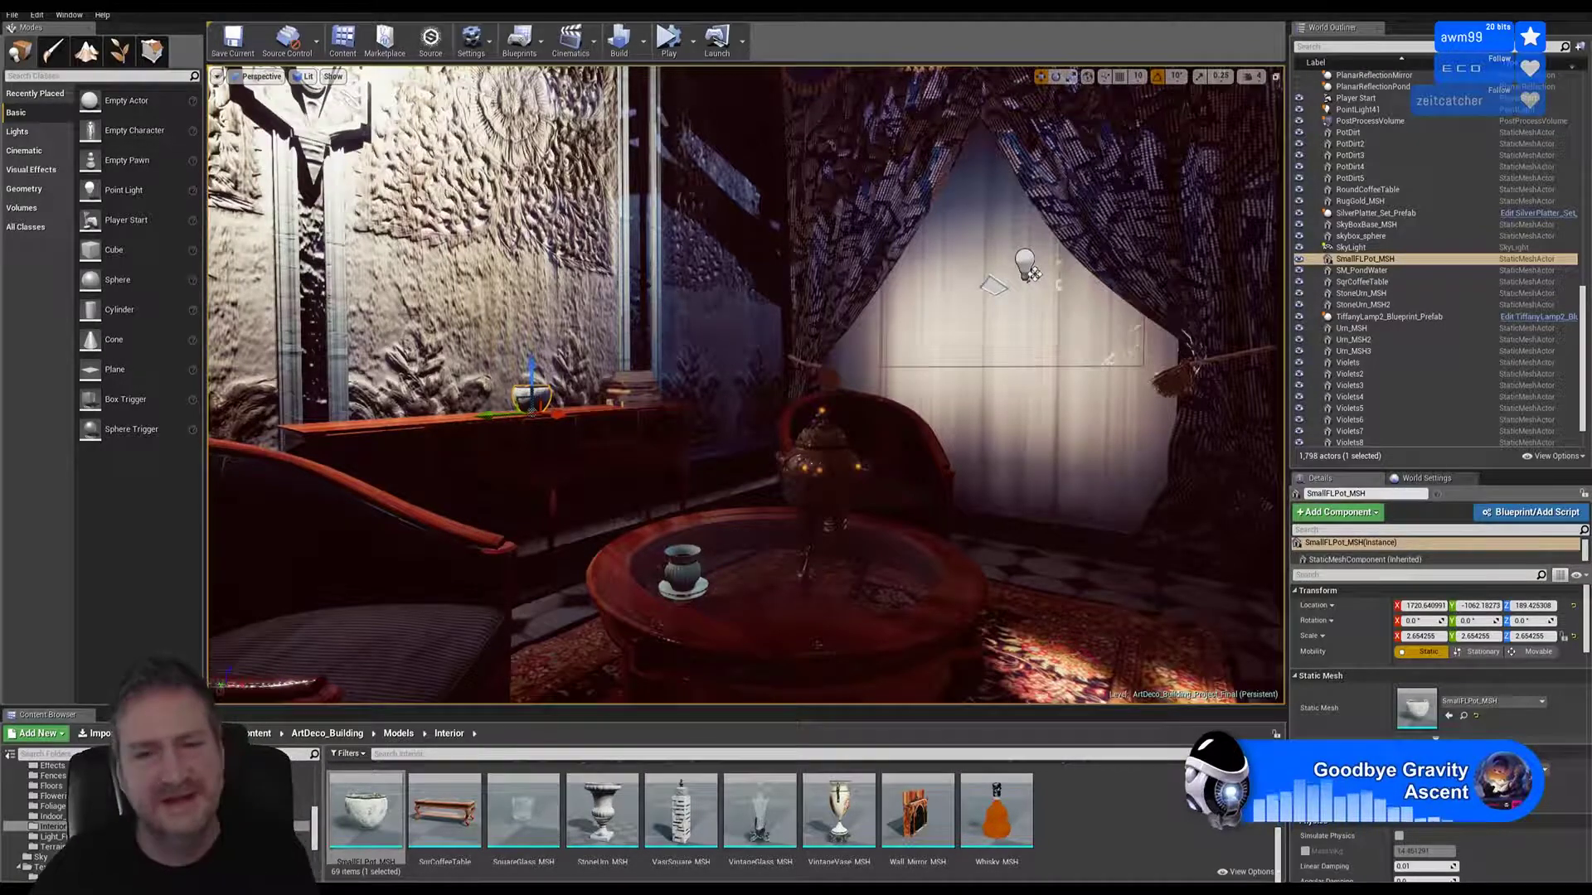
{"action": "right_click_drag", "start_coordinate": [1033, 274], "coordinate": [891, 280]}
{"action": "key", "text": "w"}
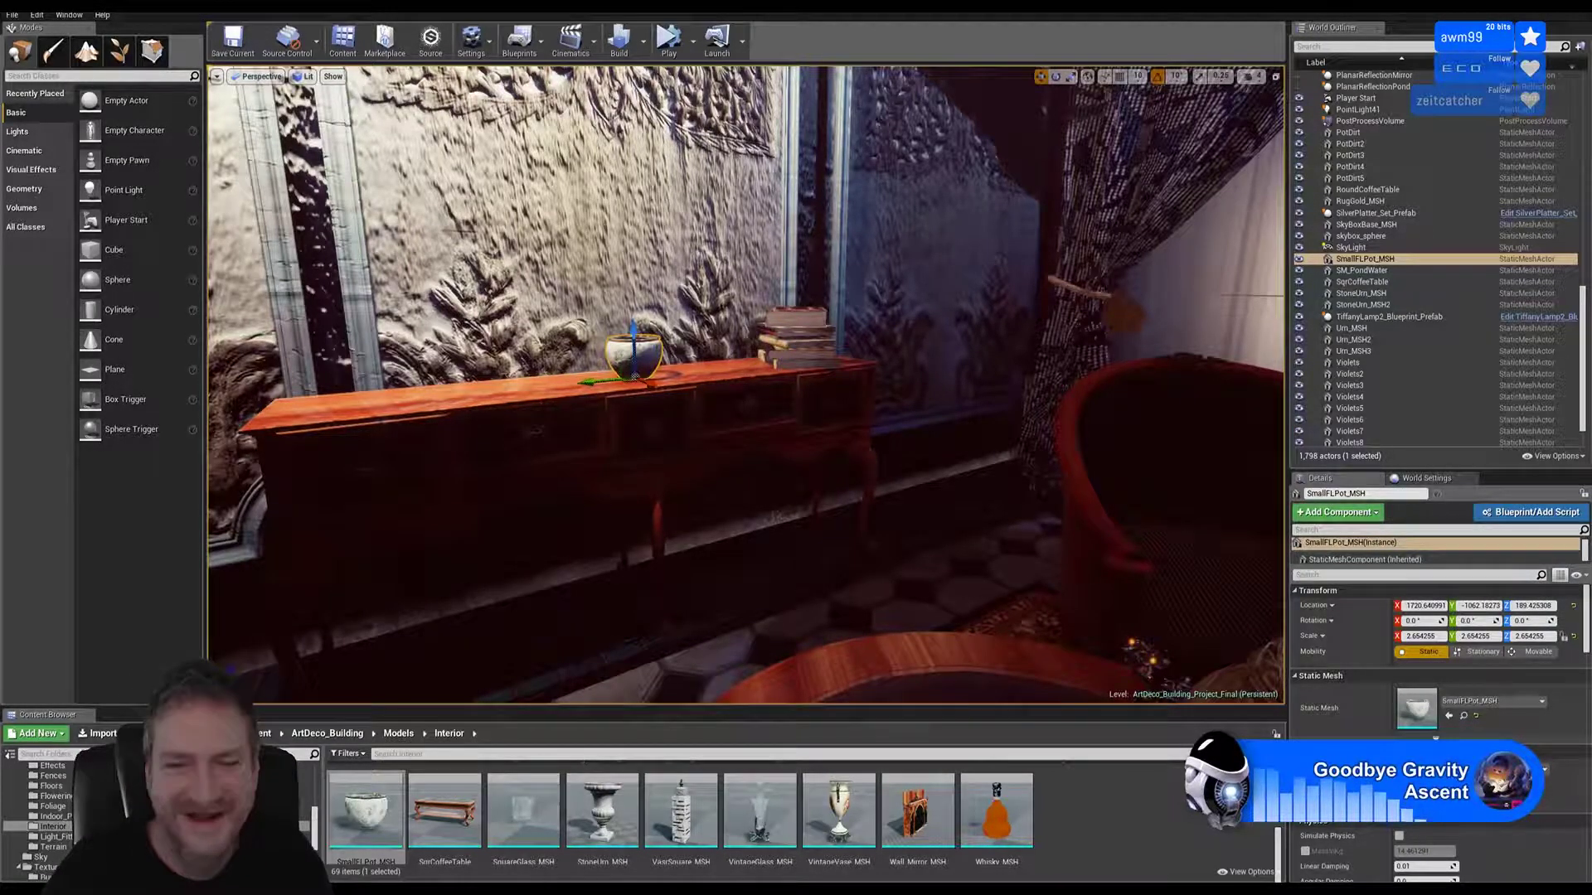
{"action": "right_click_drag", "start_coordinate": [746, 384], "coordinate": [638, 389]}
{"action": "right_click_drag", "start_coordinate": [808, 385], "coordinate": [816, 385]}
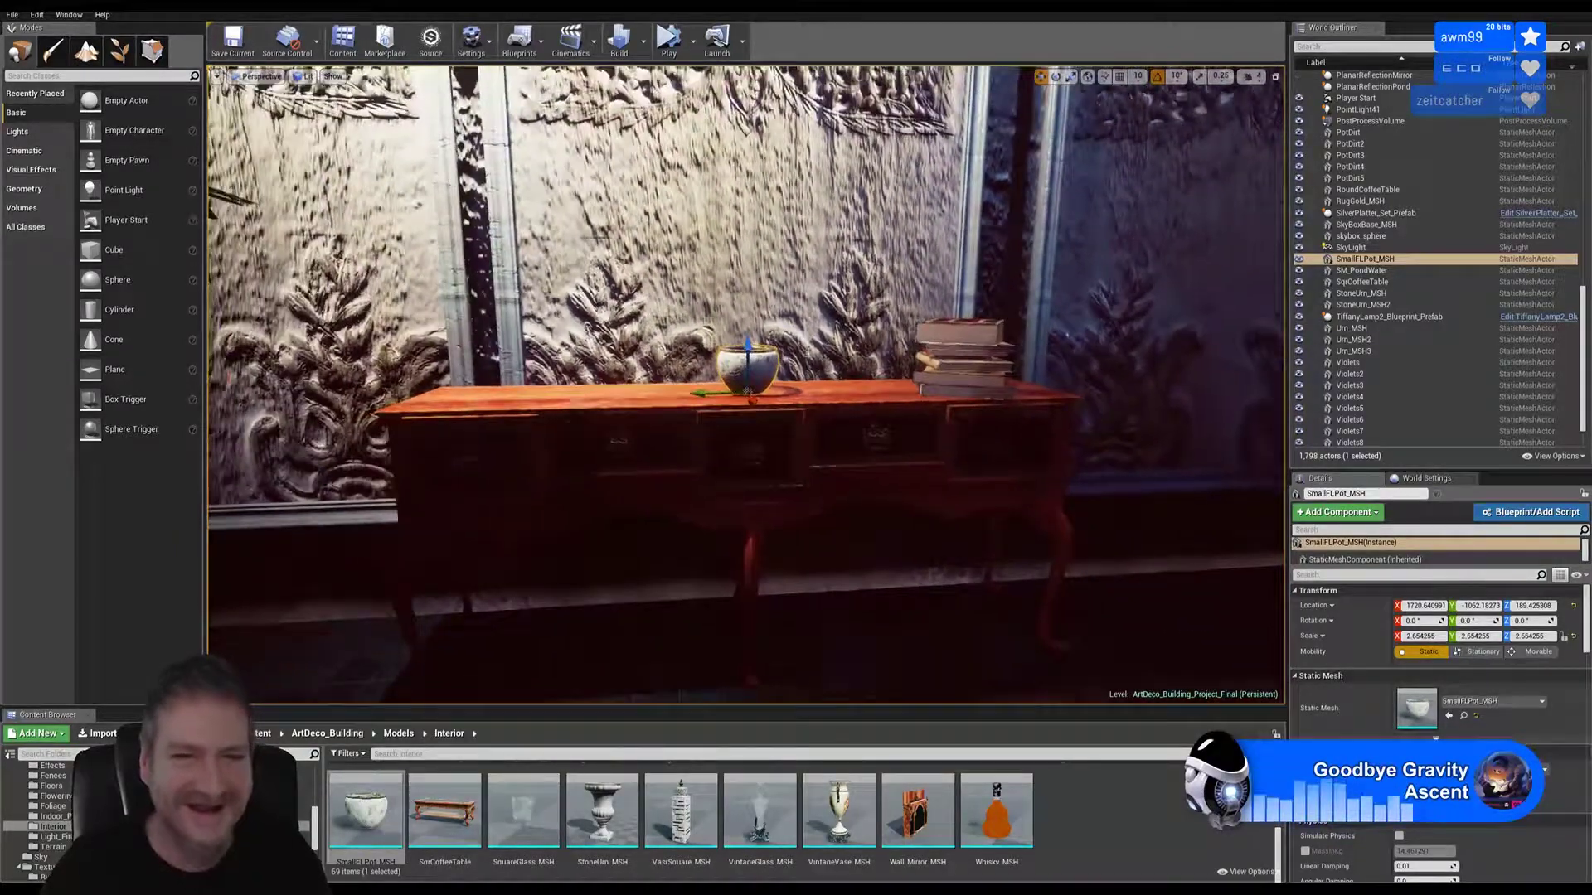
Step: Enlarge the small flower pot on the sideboard to a scale of about 4.10 in X and Z and 4.00 in Y
{"action": "left_click", "coordinate": [1070, 77]}
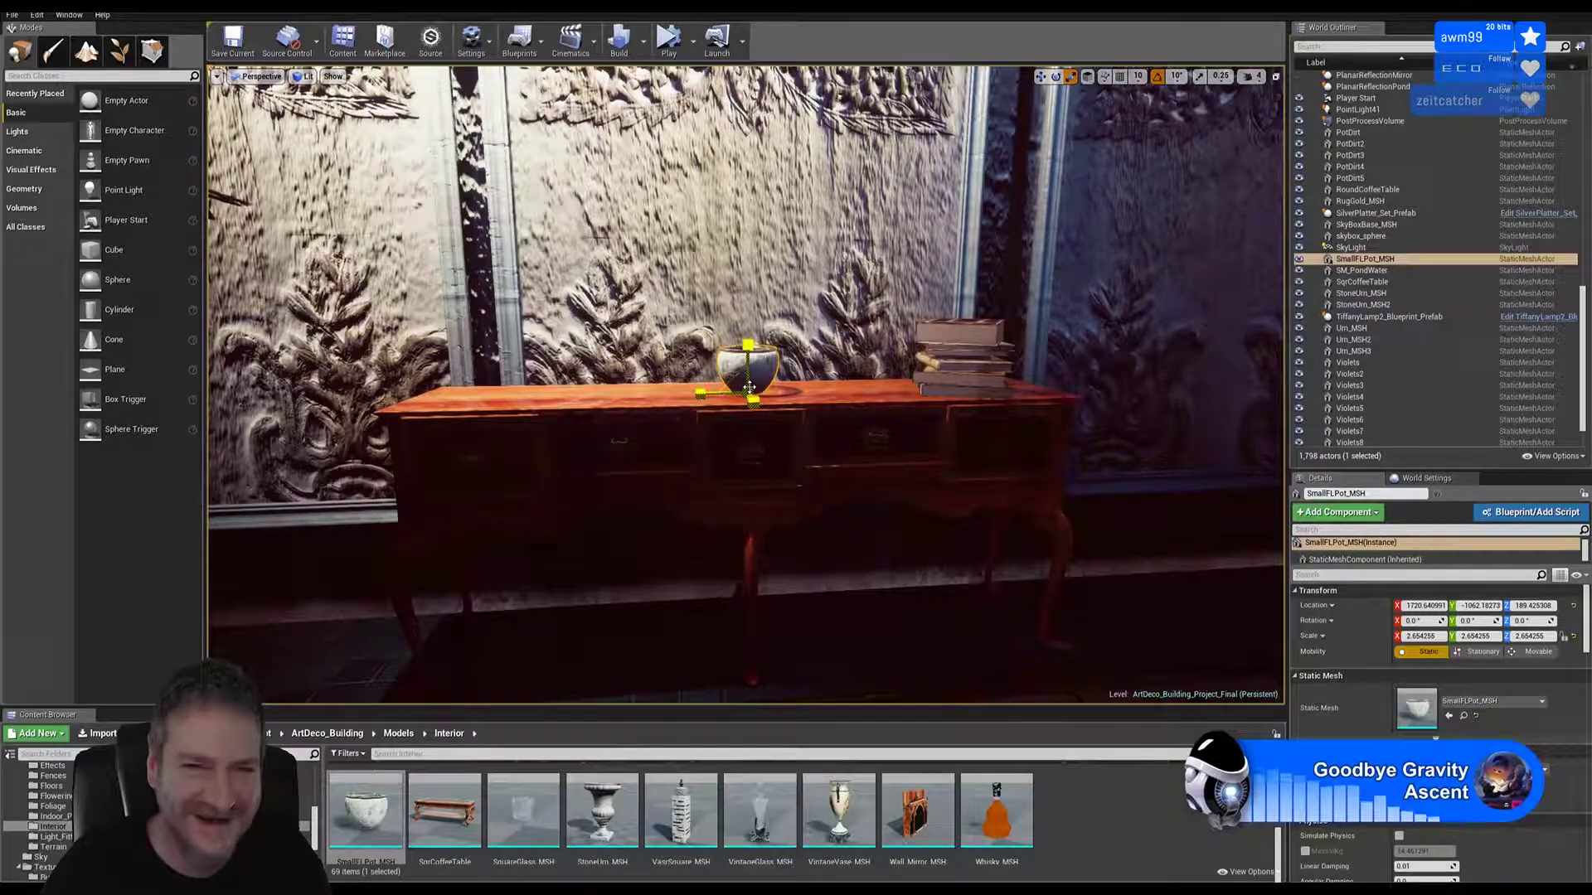
{"action": "left_click_drag", "start_coordinate": [753, 380], "coordinate": [758, 326]}
{"action": "left_click", "coordinate": [1040, 76]}
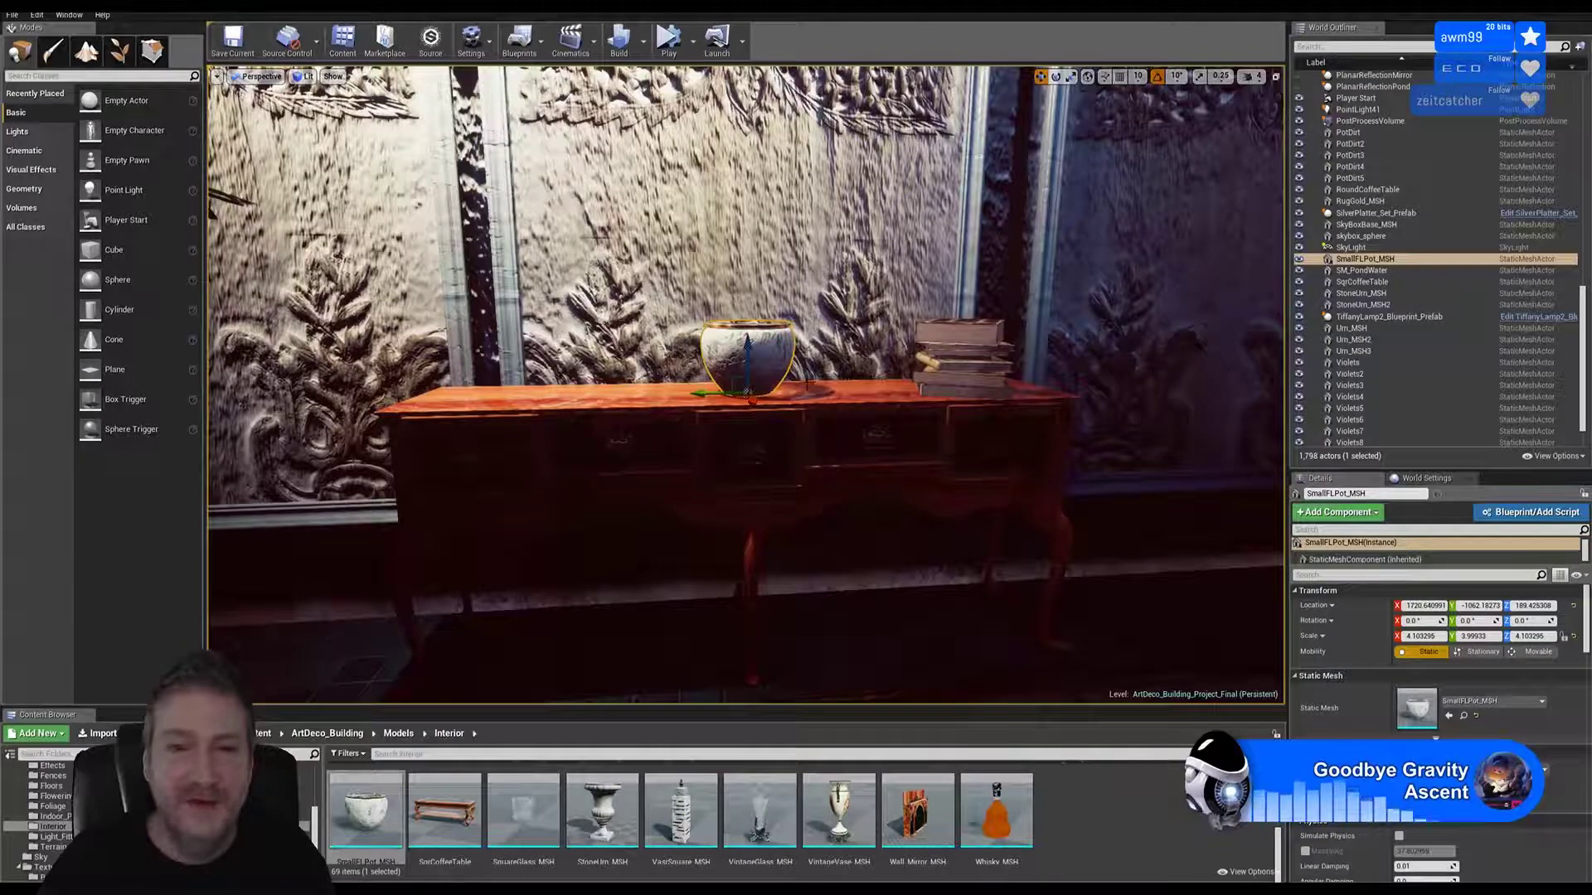
{"action": "mouse_move", "coordinate": [746, 386]}
{"action": "right_mouse_down"}
{"action": "mouse_move", "coordinate": [780, 385]}
{"action": "mouse_move", "coordinate": [746, 400]}
{"action": "mouse_move", "coordinate": [737, 369]}
{"action": "mouse_move", "coordinate": [717, 408]}
{"action": "mouse_move", "coordinate": [759, 389]}
{"action": "mouse_move", "coordinate": [780, 406]}
{"action": "mouse_move", "coordinate": [742, 435]}
{"action": "mouse_move", "coordinate": [788, 385]}
{"action": "mouse_move", "coordinate": [767, 377]}
{"action": "right_mouse_up"}
{"action": "key", "text": "w"}
{"action": "key", "text": "w"}
{"action": "key", "text": "w"}
{"action": "key", "text": "s"}
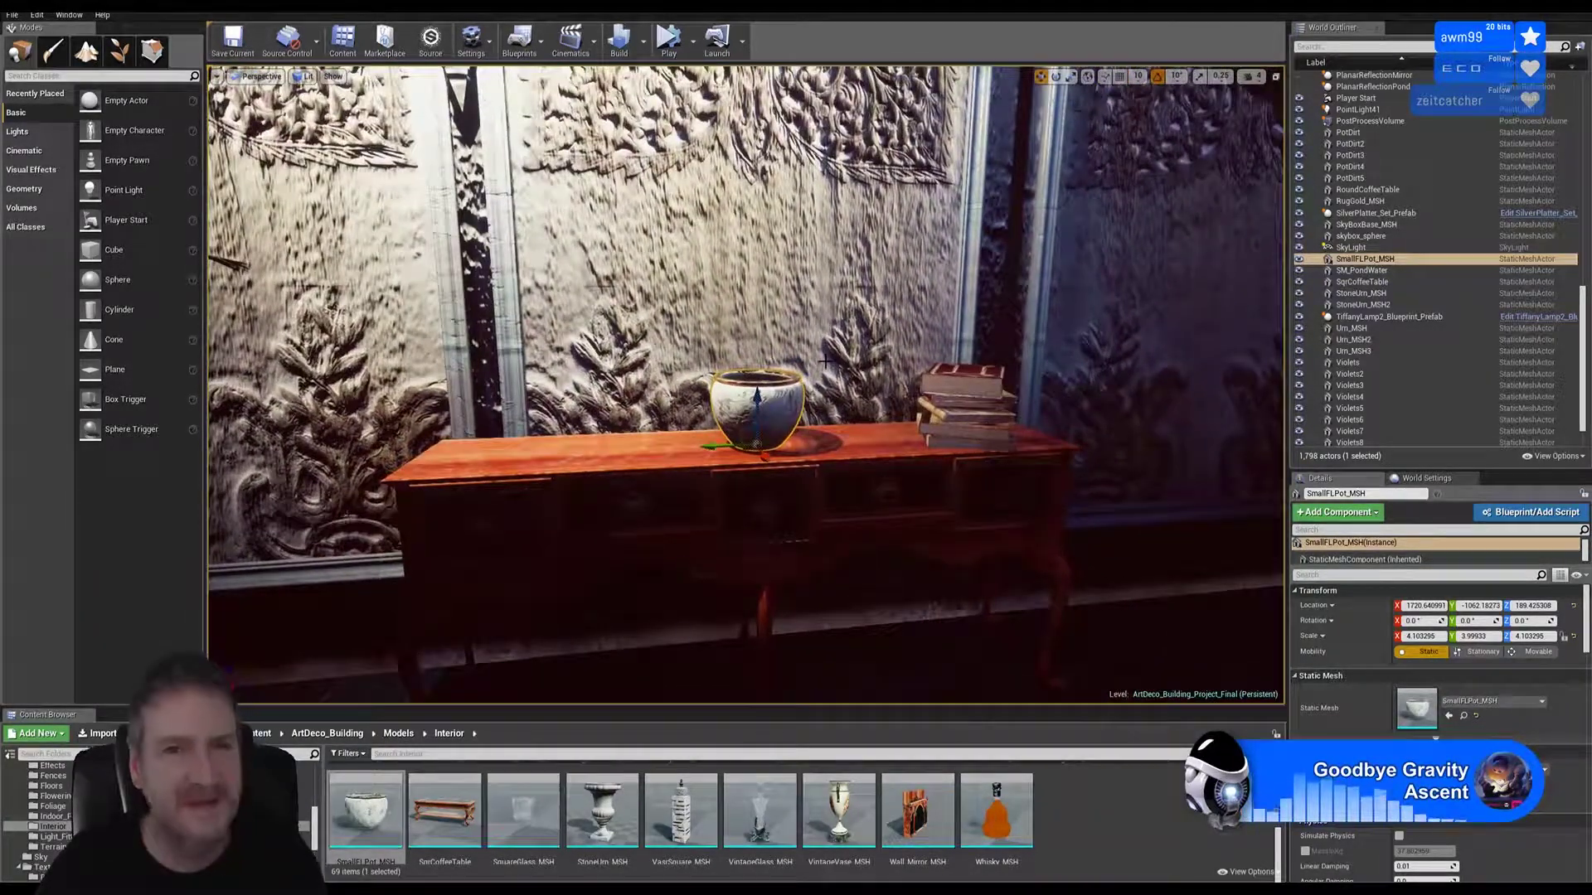
{"action": "key", "text": "Escape"}
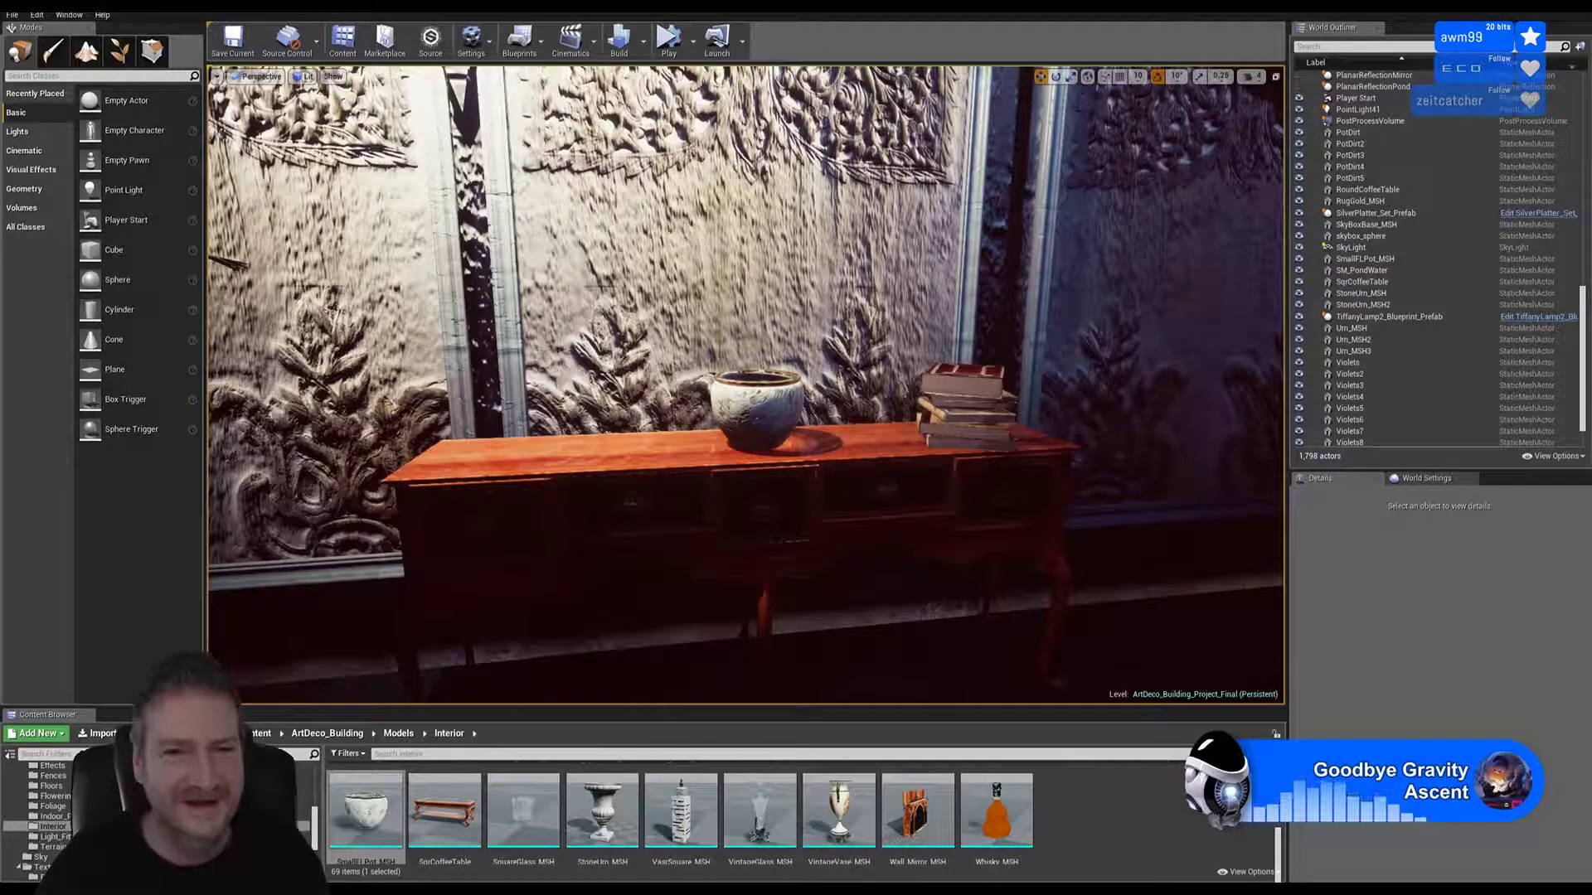
Step: Place PotDirt from the Indoor_Plants models at the flower pot, scaled uniformly to about 0.739, and move it to about X 1720.3
{"action": "scroll", "coordinate": [1049, 850], "scroll_direction": "up", "scroll_amount": 2}
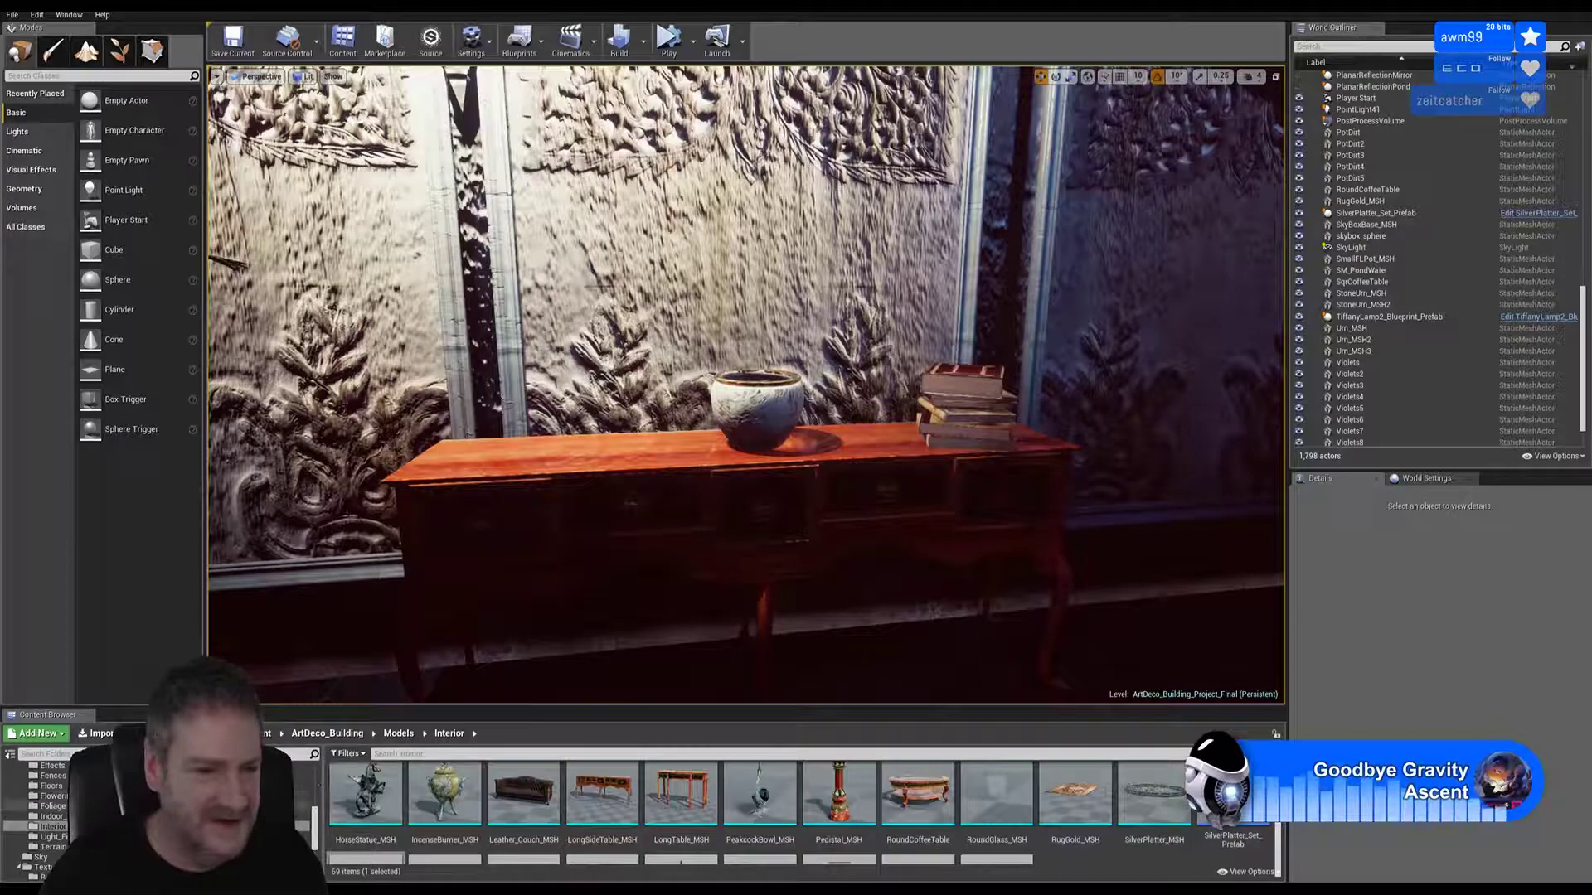
{"action": "left_click", "coordinate": [51, 816]}
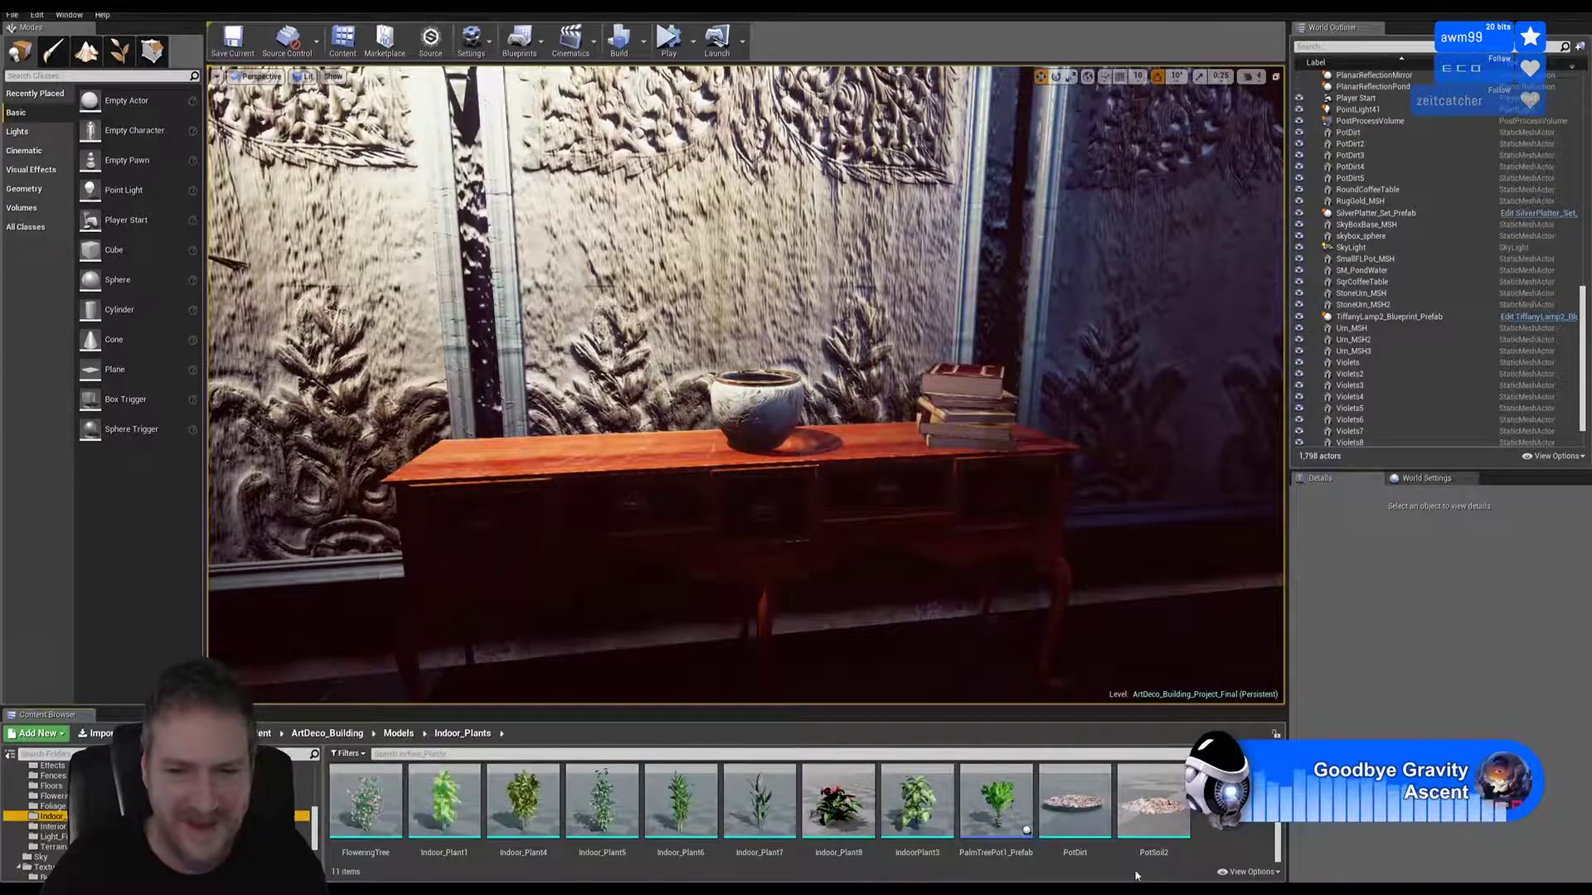
{"action": "mouse_move", "coordinate": [736, 573]}
{"action": "right_mouse_down"}
{"action": "mouse_move", "coordinate": [796, 623]}
{"action": "mouse_move", "coordinate": [746, 663]}
{"action": "mouse_move", "coordinate": [736, 574]}
{"action": "right_mouse_up"}
{"action": "left_click_drag", "start_coordinate": [1075, 800], "coordinate": [711, 520]}
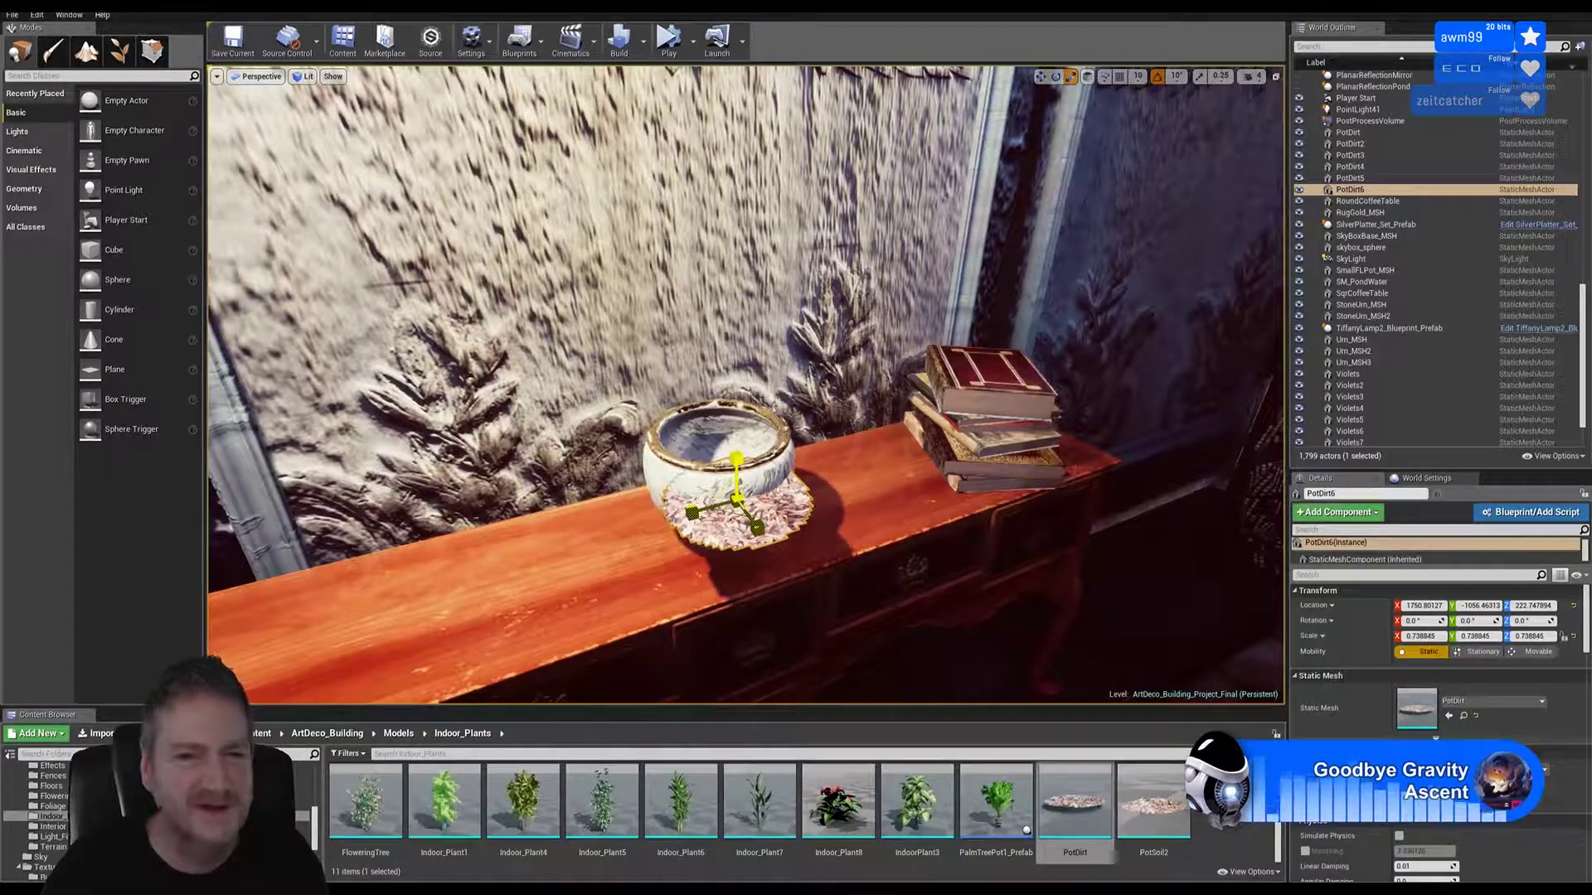
{"action": "left_click", "coordinate": [1039, 78]}
{"action": "right_click_drag", "start_coordinate": [746, 431], "coordinate": [787, 522]}
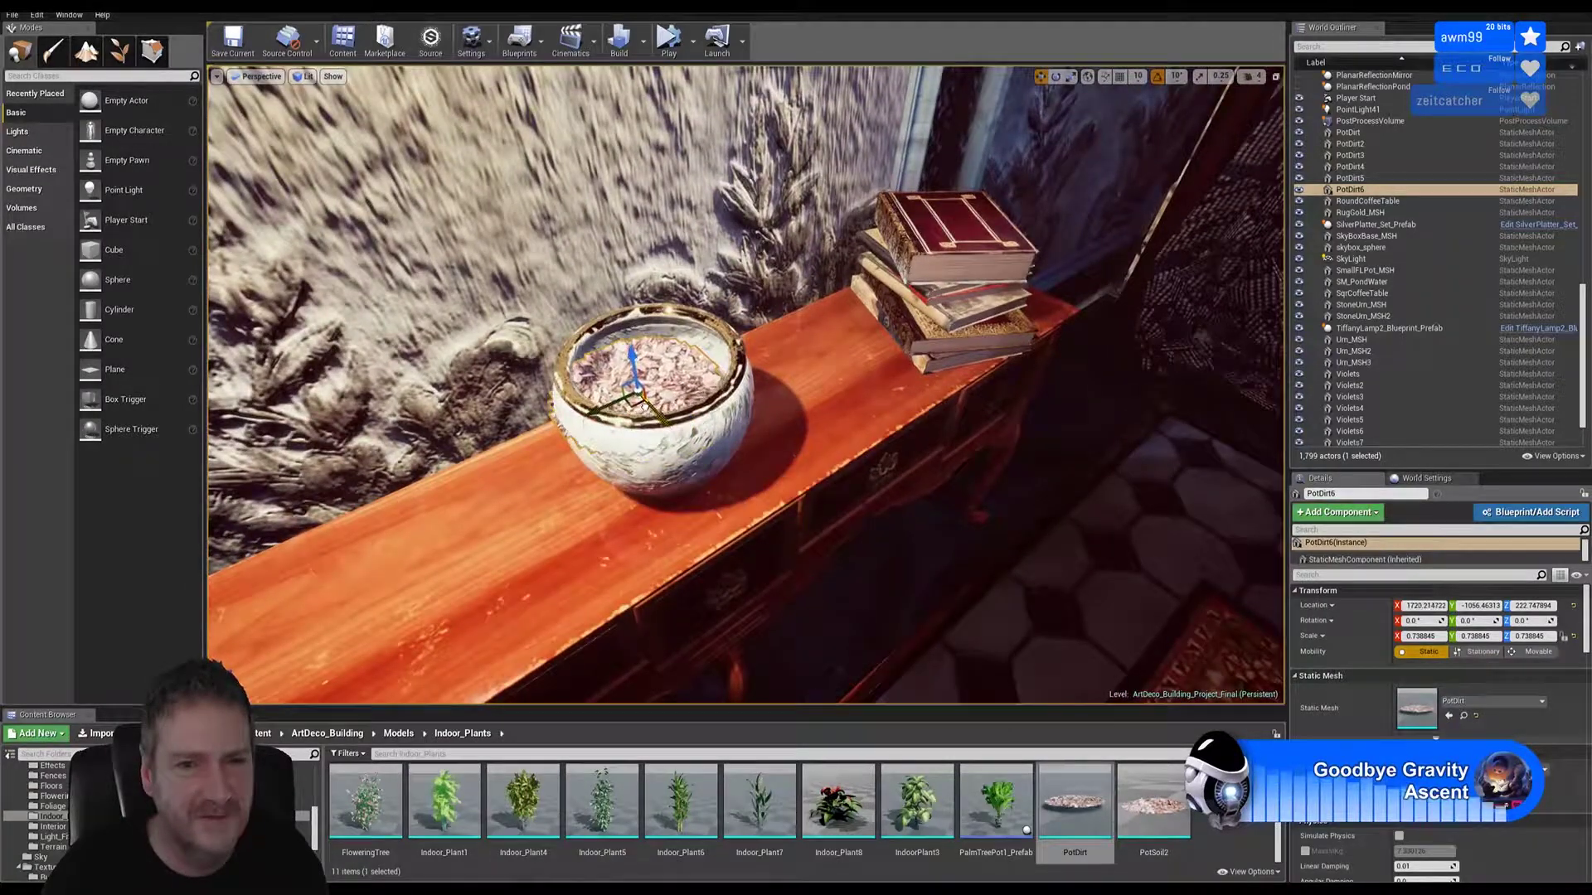
Step: Centre the dirt inside the flower pot at about X 1718.7, Y -1063.0
{"action": "left_click_drag", "start_coordinate": [599, 409], "coordinate": [615, 404]}
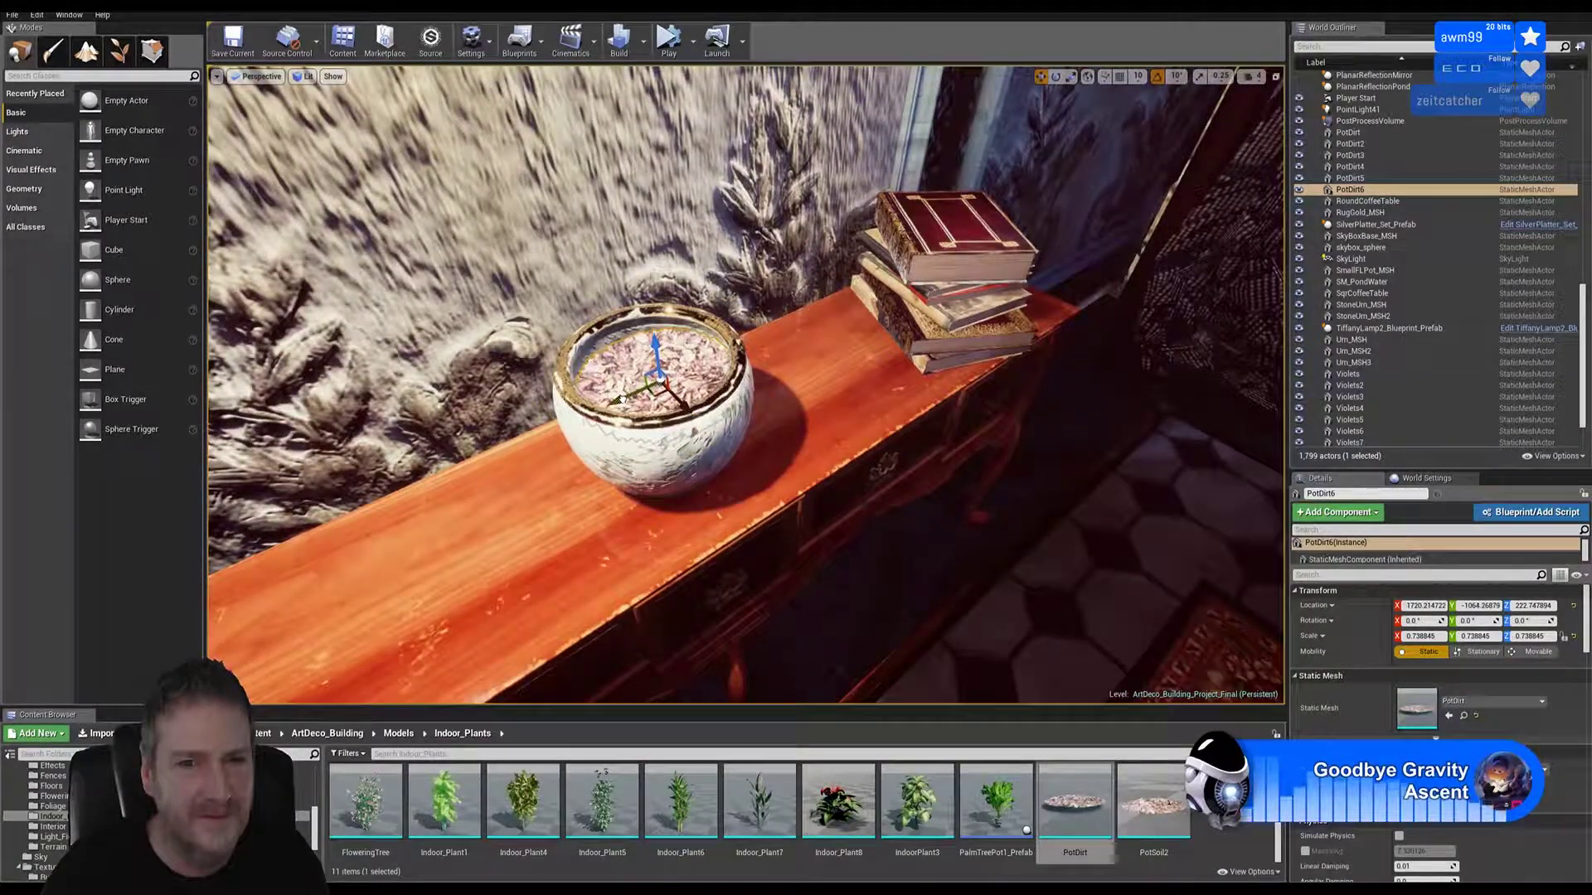
{"action": "mouse_move", "coordinate": [552, 512]}
{"action": "right_mouse_down"}
{"action": "mouse_move", "coordinate": [746, 464]}
{"action": "mouse_move", "coordinate": [580, 489]}
{"action": "mouse_move", "coordinate": [580, 505]}
{"action": "mouse_move", "coordinate": [605, 448]}
{"action": "mouse_move", "coordinate": [567, 513]}
{"action": "right_mouse_up"}
{"action": "left_click_drag", "start_coordinate": [720, 553], "coordinate": [708, 551]}
{"action": "right_click_drag", "start_coordinate": [709, 551], "coordinate": [653, 406]}
{"action": "left_click_drag", "start_coordinate": [569, 397], "coordinate": [556, 403]}
{"action": "right_click_drag", "start_coordinate": [708, 428], "coordinate": [651, 438]}
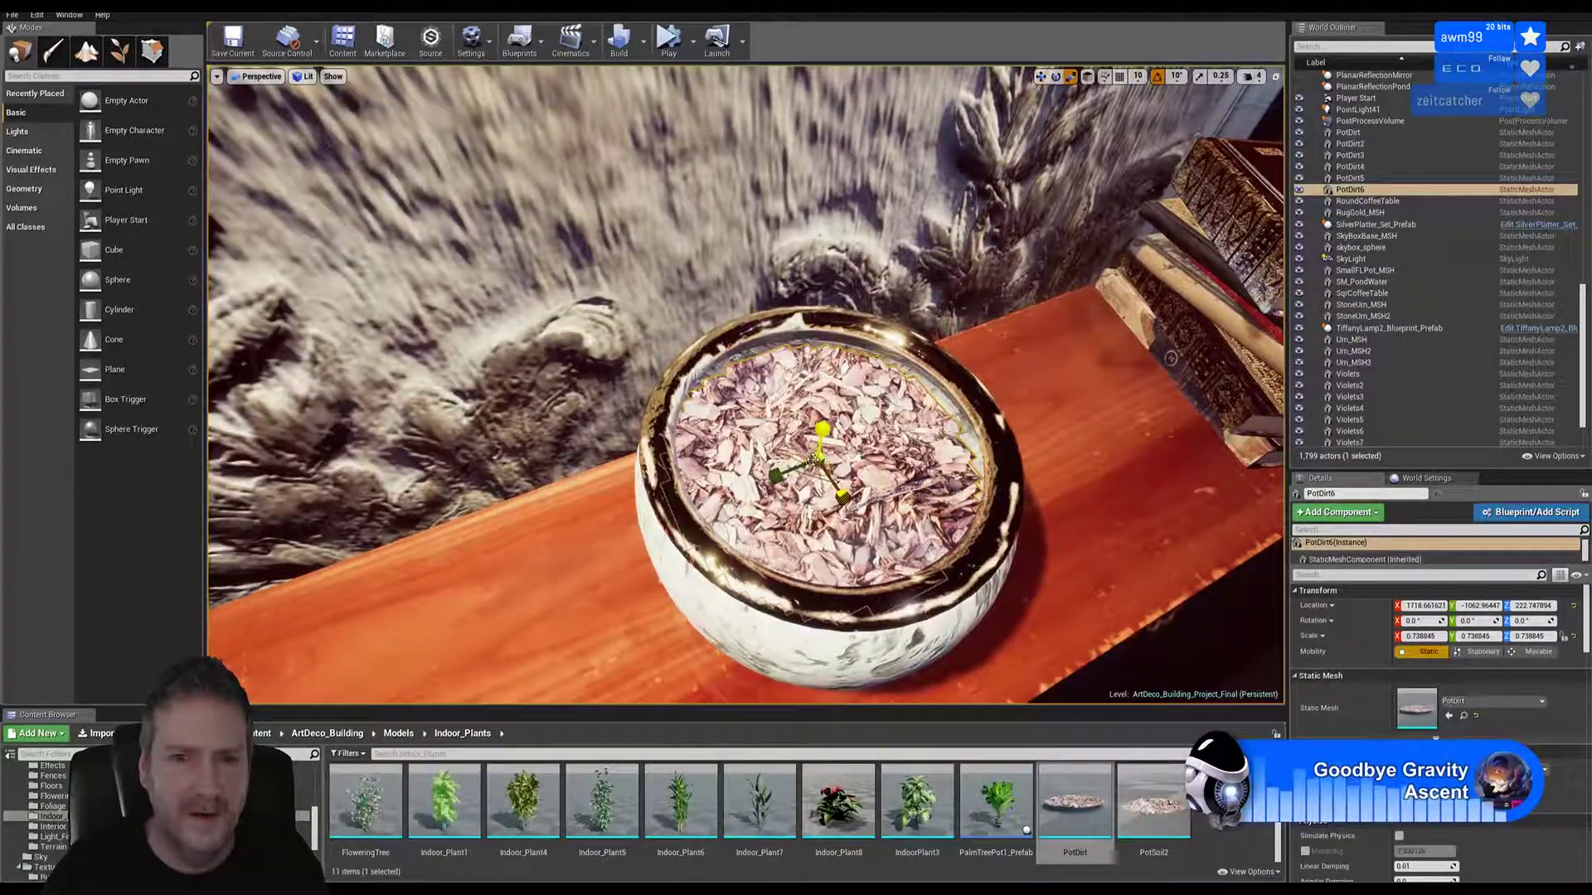
Step: Scale the dirt to about 0.795 in X and Y and 0.864 in Z to fill the pot's opening
{"action": "left_click_drag", "start_coordinate": [819, 455], "coordinate": [820, 456]}
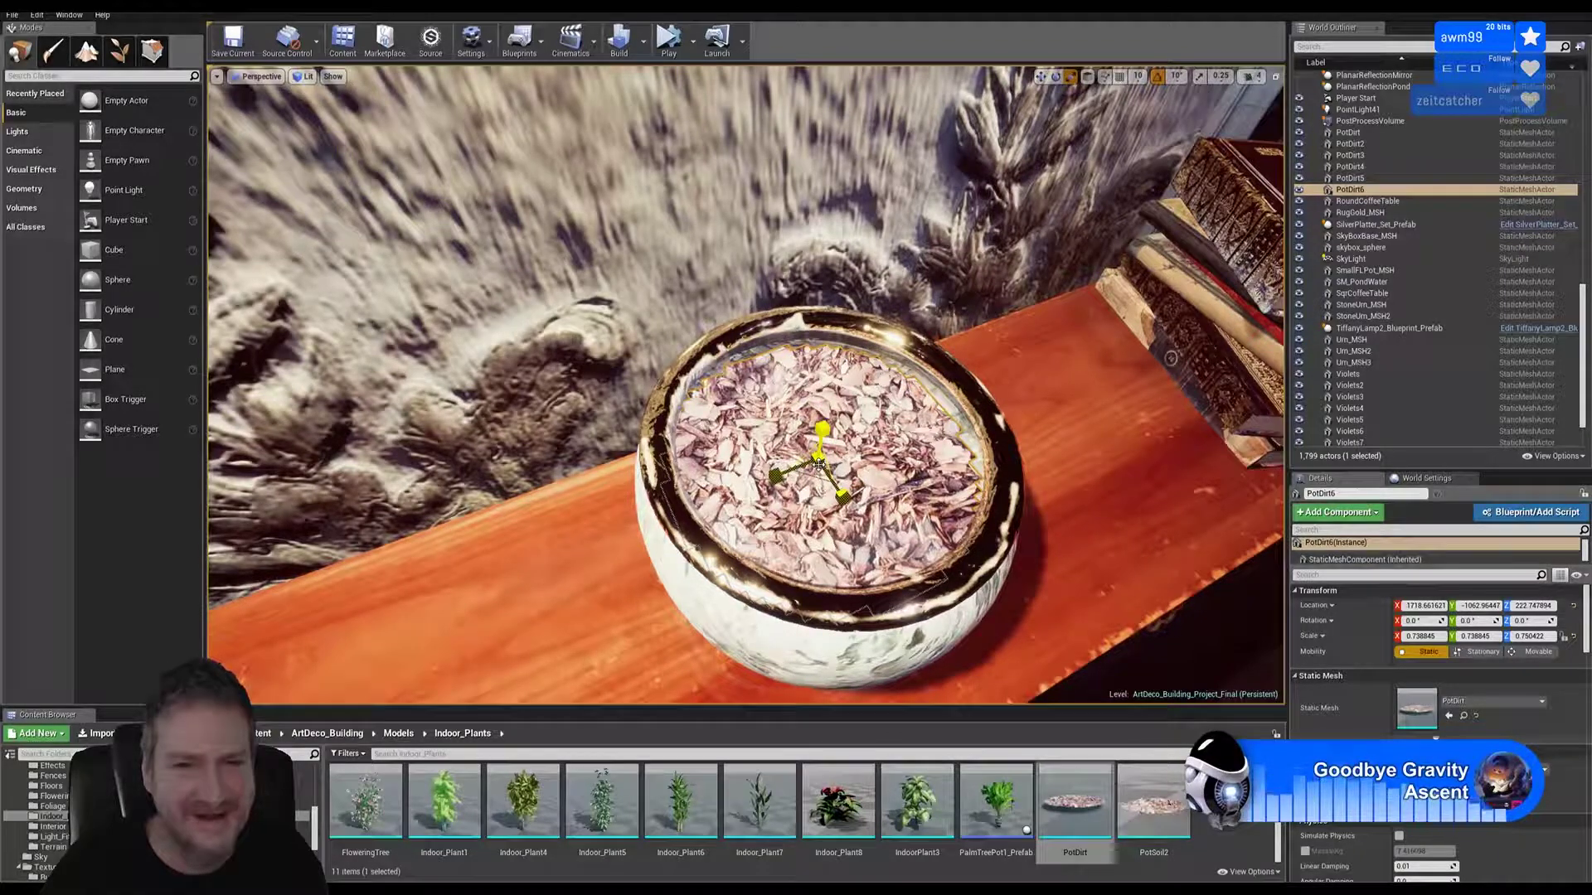
{"action": "left_click_drag", "start_coordinate": [819, 464], "coordinate": [837, 459]}
{"action": "right_click_drag", "start_coordinate": [1170, 359], "coordinate": [1171, 291]}
{"action": "left_click_drag", "start_coordinate": [748, 302], "coordinate": [749, 290]}
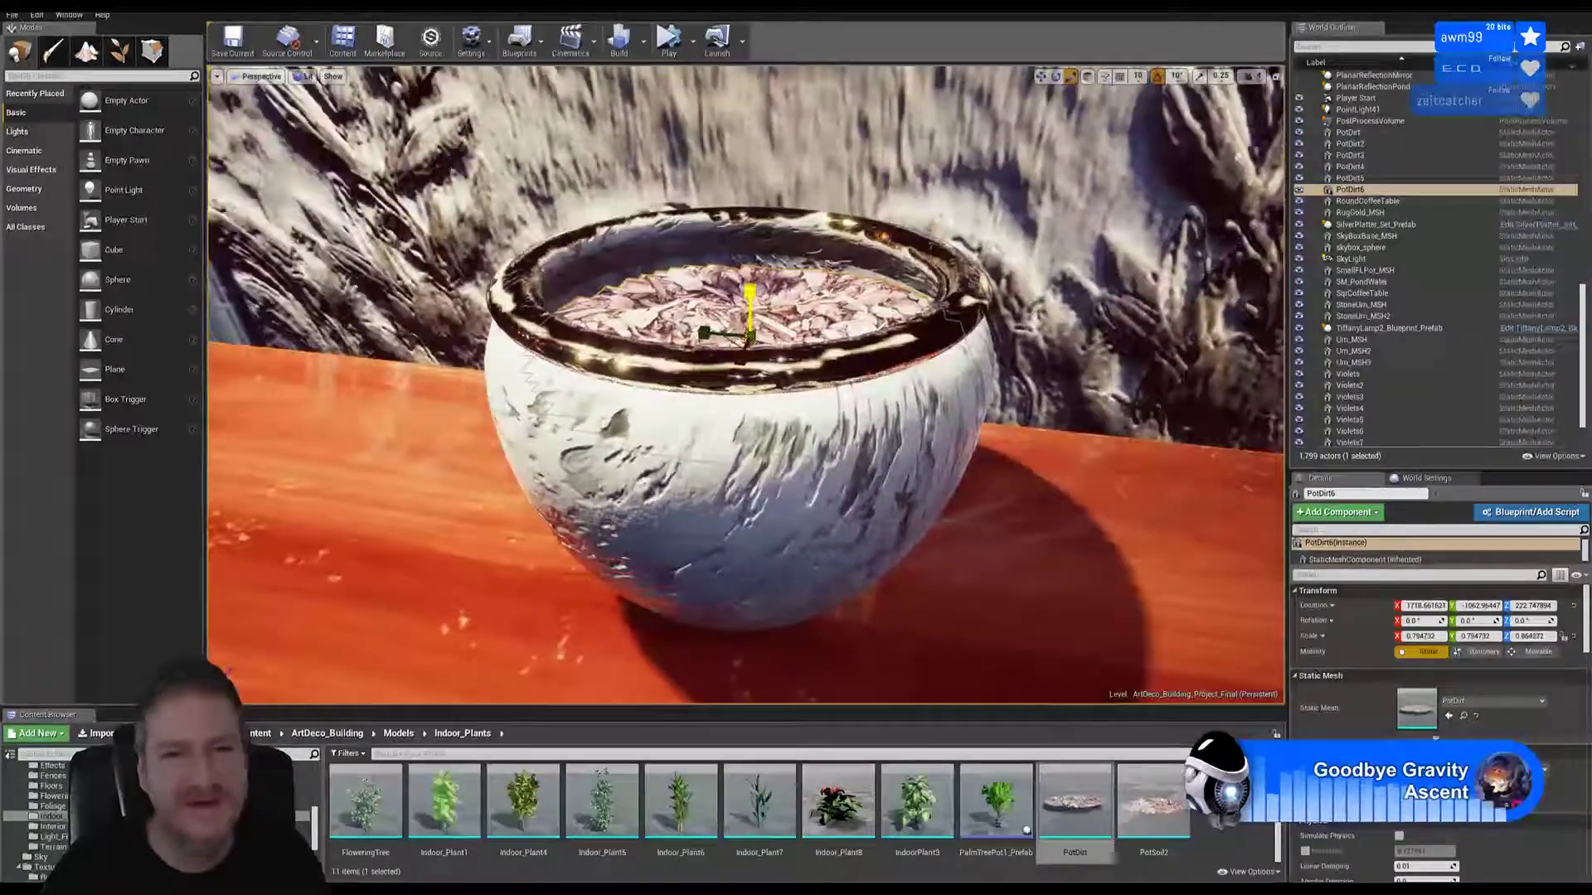
{"action": "key", "text": "w"}
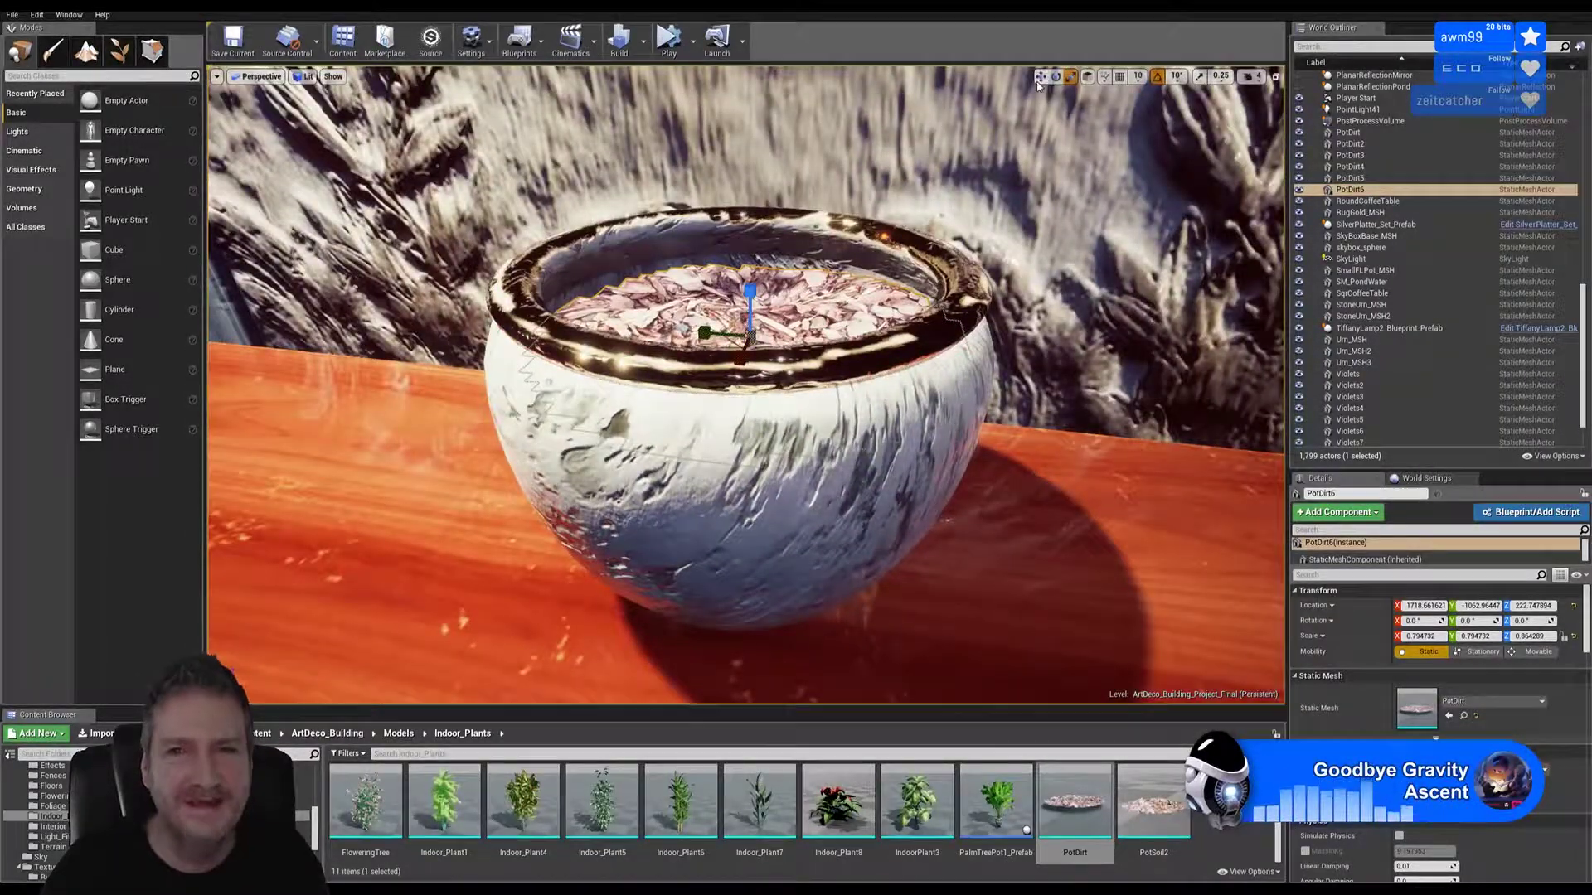
{"action": "key", "text": "Escape"}
{"action": "right_click_drag", "start_coordinate": [704, 409], "coordinate": [833, 421]}
{"action": "right_click_drag", "start_coordinate": [745, 385], "coordinate": [833, 319]}
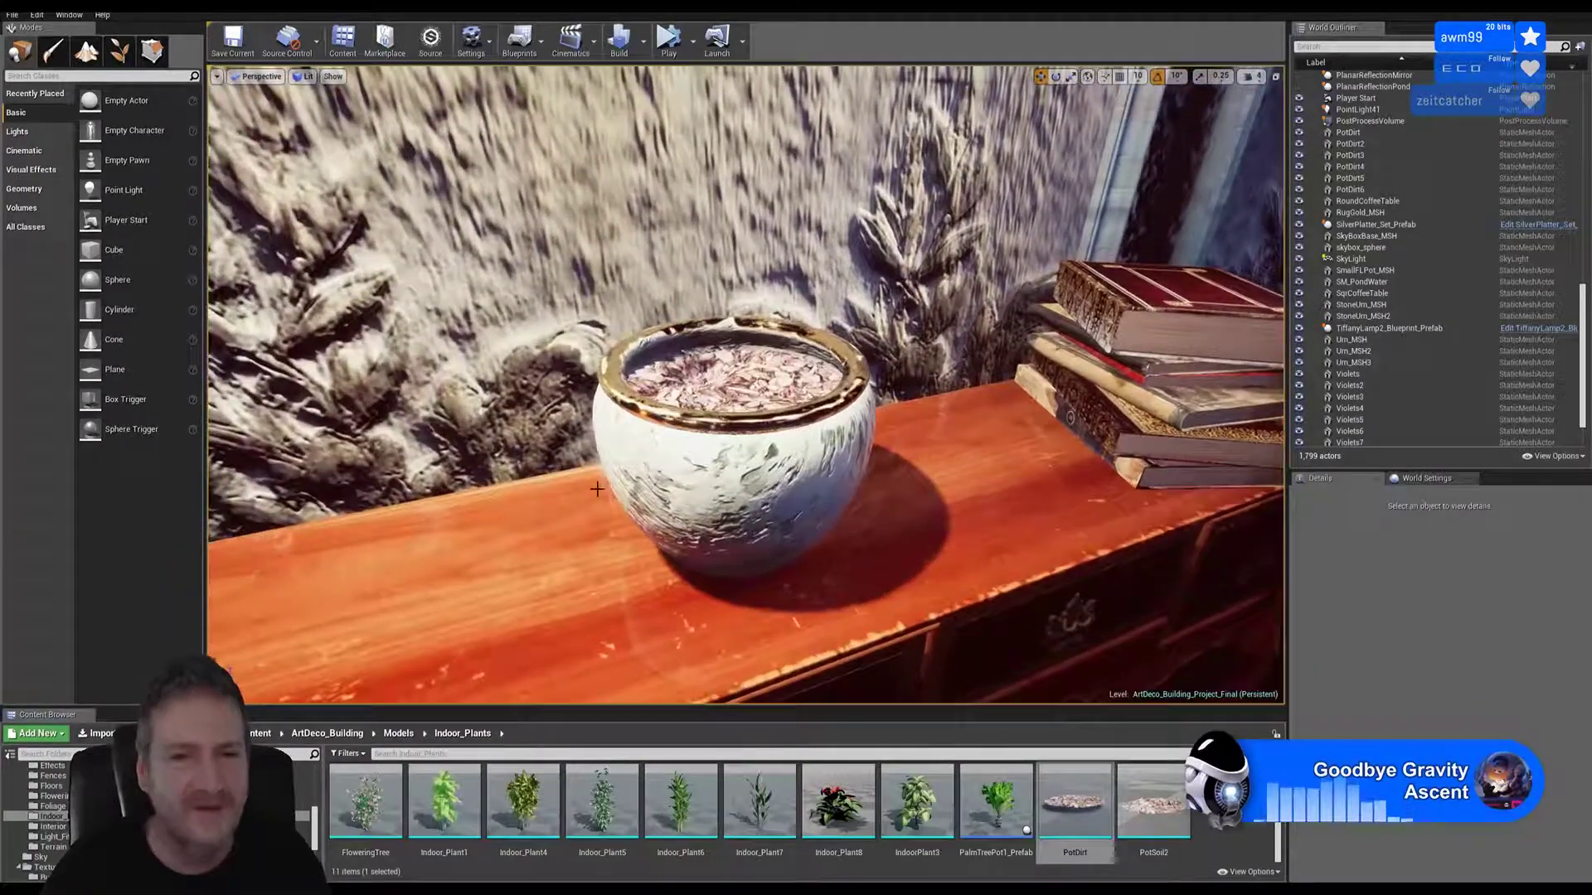
Step: Raise the dirt in the flower pot to a Z location of about 224.9
{"action": "left_click", "coordinate": [727, 375]}
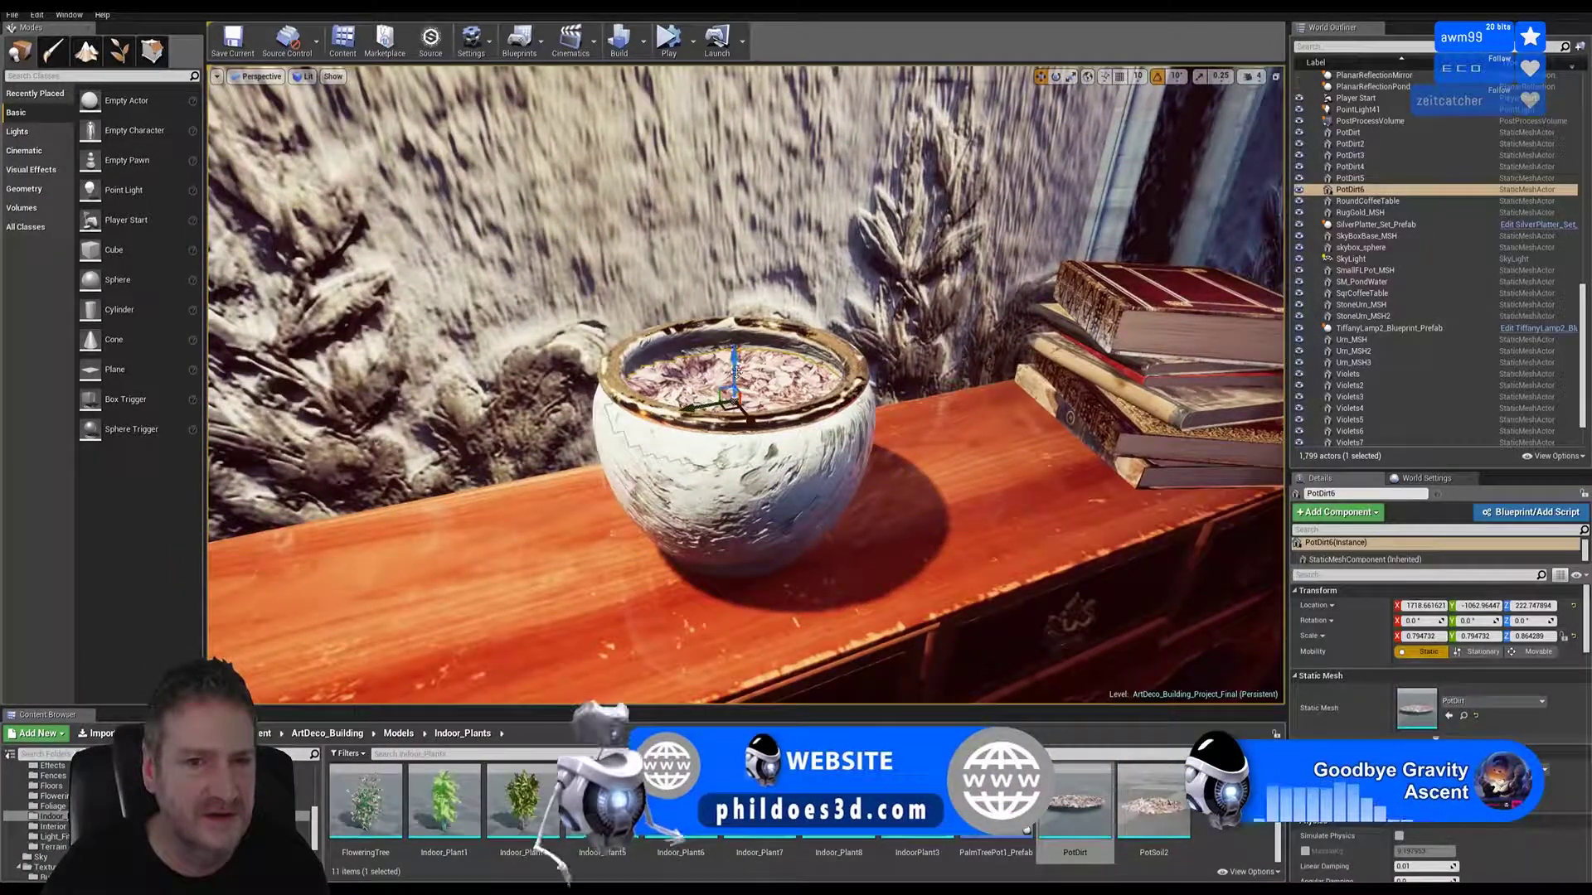
{"action": "left_click_drag", "start_coordinate": [733, 363], "coordinate": [743, 355]}
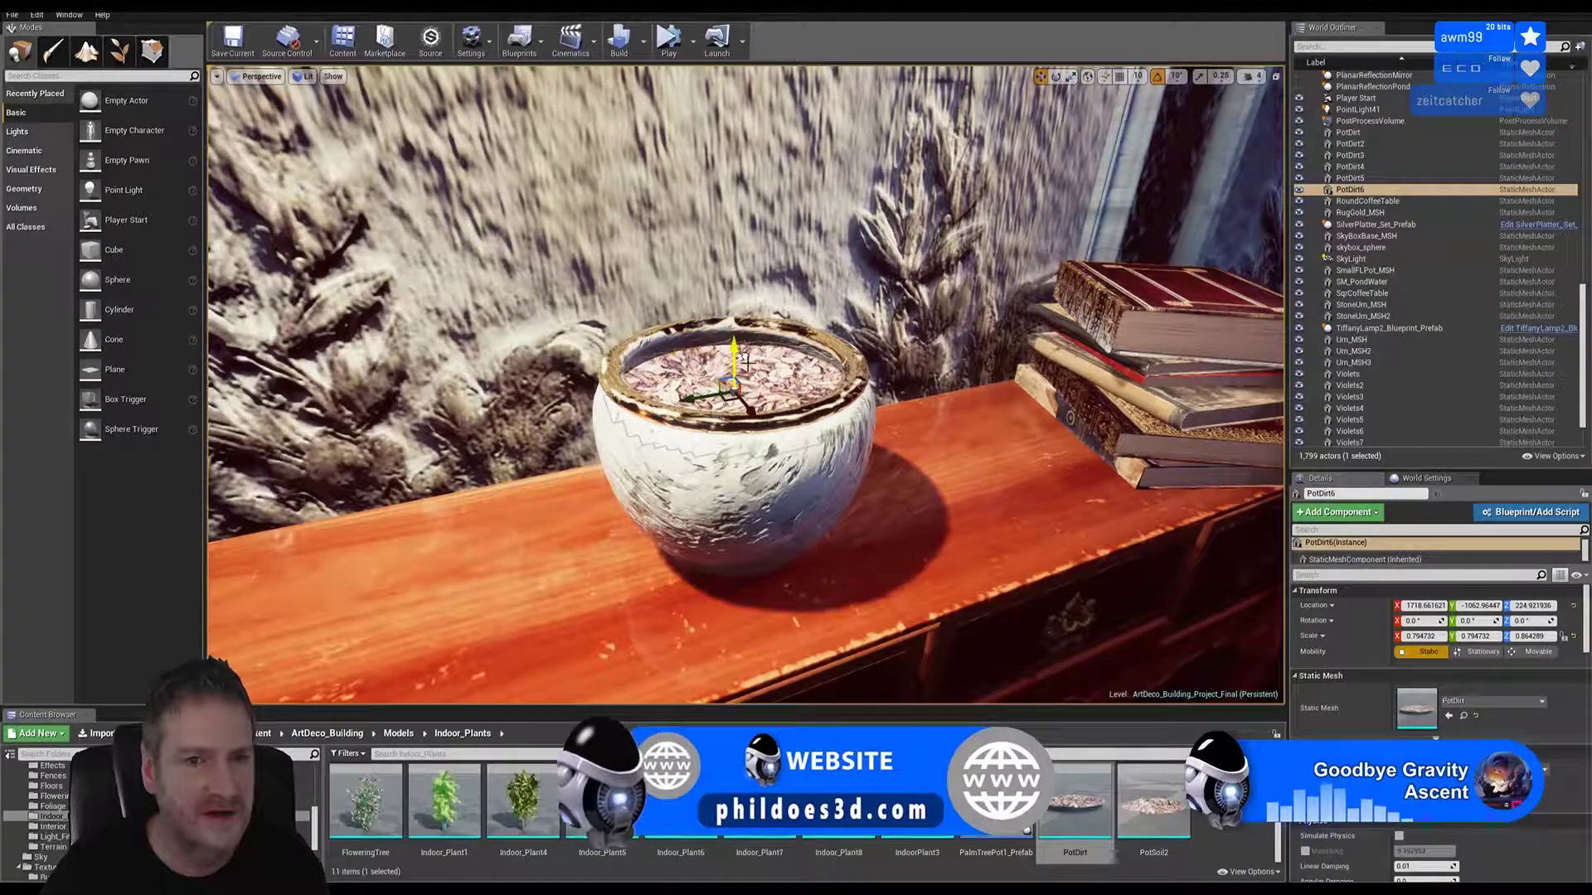
{"action": "key", "text": "Escape"}
Step: Place IndoorPlant3 from the indoor plants in the flower pot and shift it to a Y location of about -1066.1
{"action": "mouse_move", "coordinate": [855, 458]}
{"action": "right_mouse_down"}
{"action": "mouse_move", "coordinate": [787, 390]}
{"action": "mouse_move", "coordinate": [855, 457]}
{"action": "right_mouse_up"}
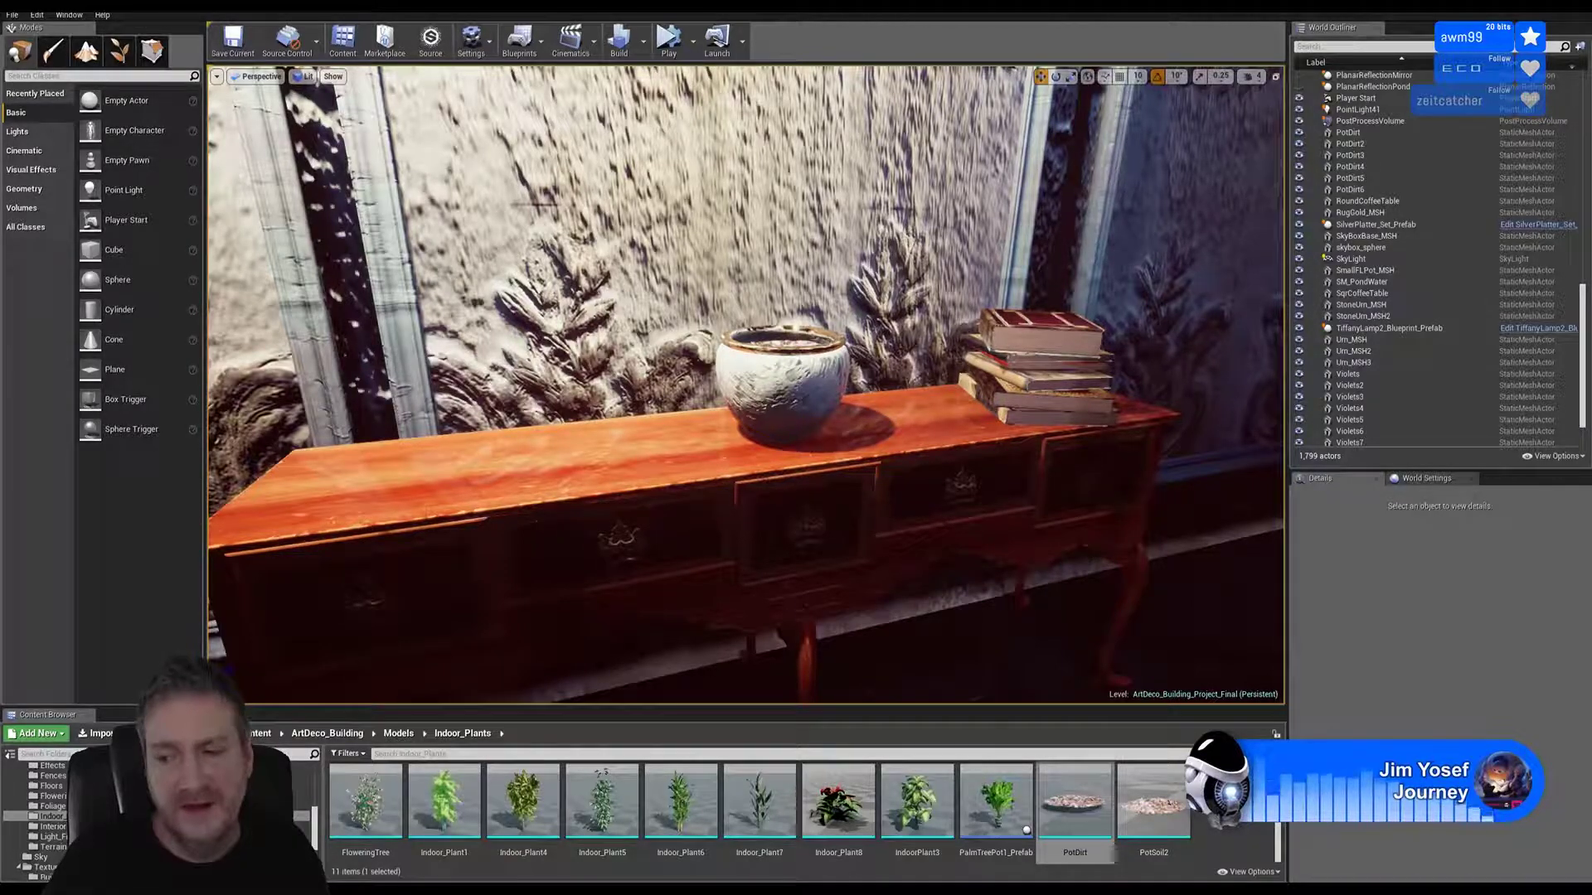
{"action": "right_click_drag", "start_coordinate": [812, 460], "coordinate": [862, 456]}
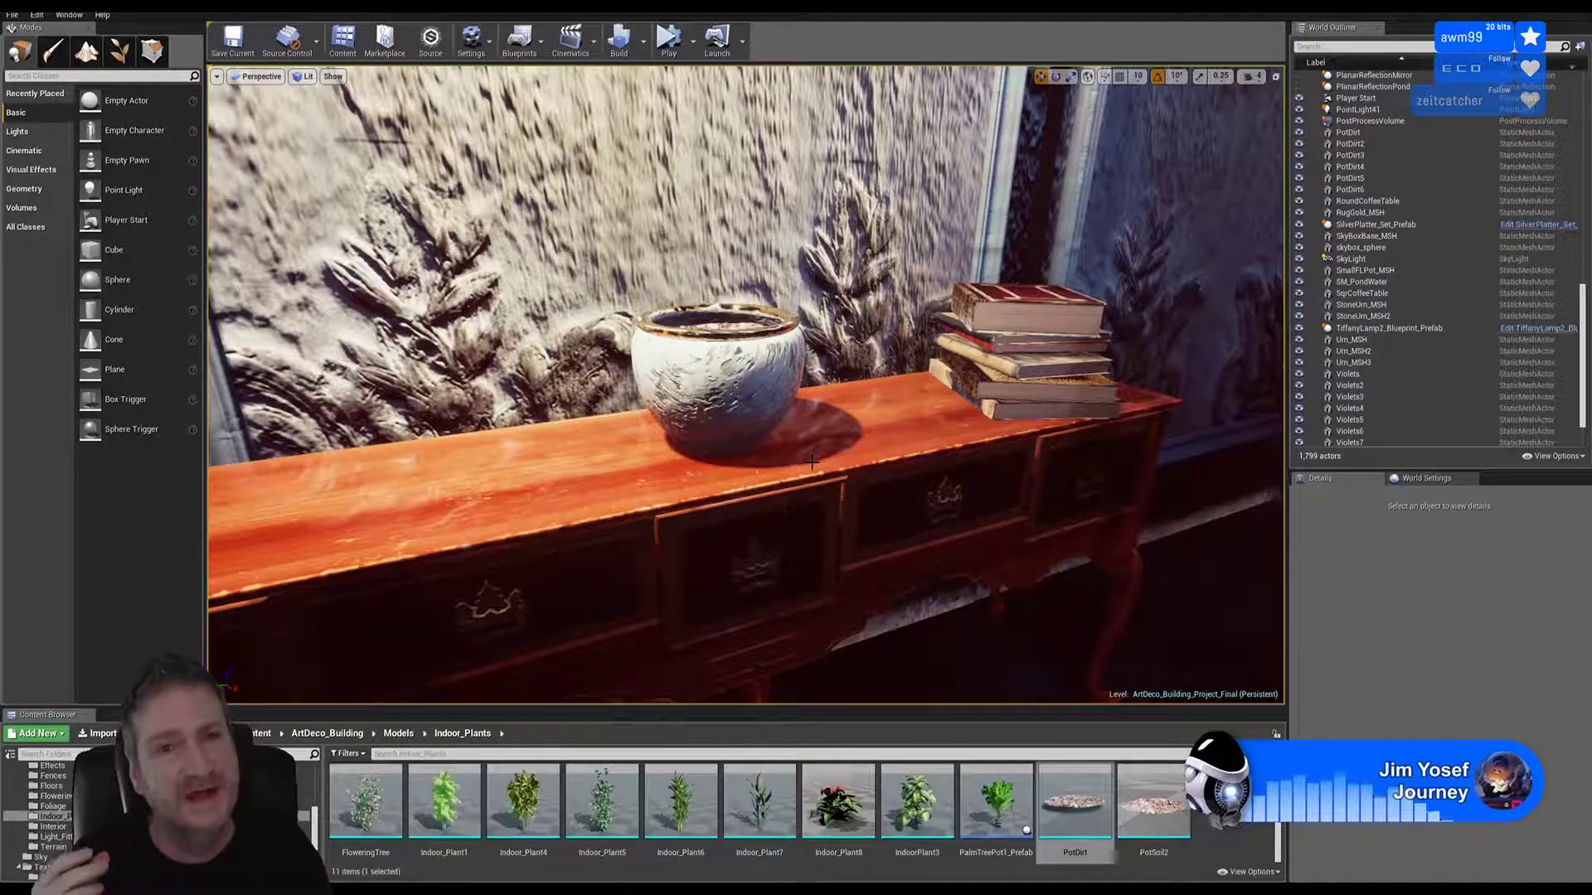
{"action": "mouse_move", "coordinate": [730, 450]}
{"action": "right_mouse_down"}
{"action": "mouse_move", "coordinate": [783, 441]}
{"action": "mouse_move", "coordinate": [748, 398]}
{"action": "mouse_move", "coordinate": [730, 423]}
{"action": "mouse_move", "coordinate": [758, 463]}
{"action": "right_mouse_up"}
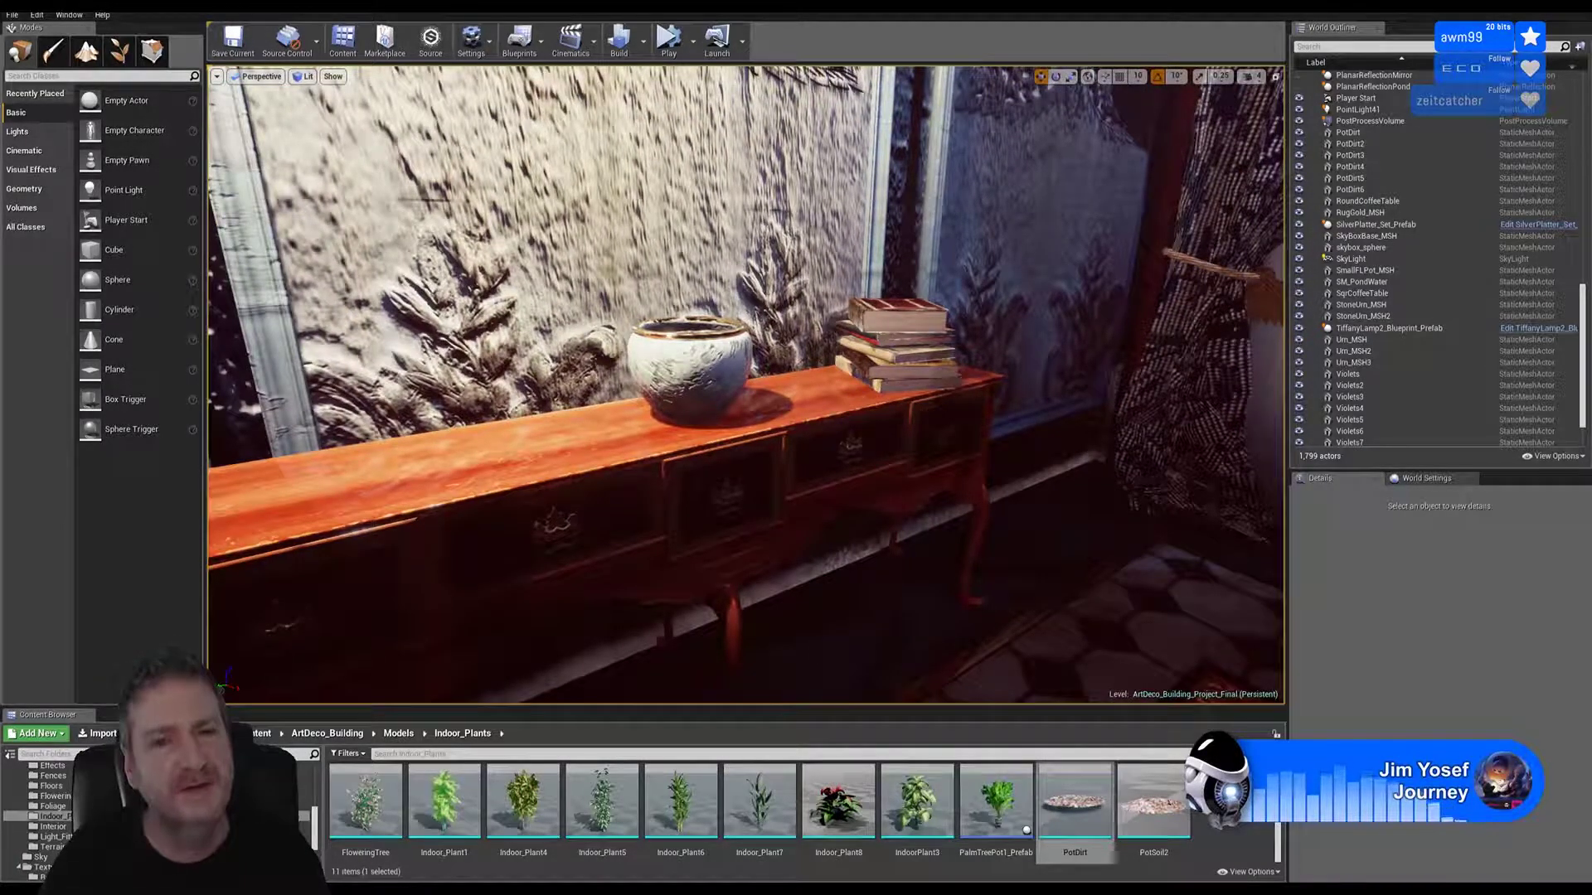
{"action": "right_click_drag", "start_coordinate": [770, 458], "coordinate": [769, 424]}
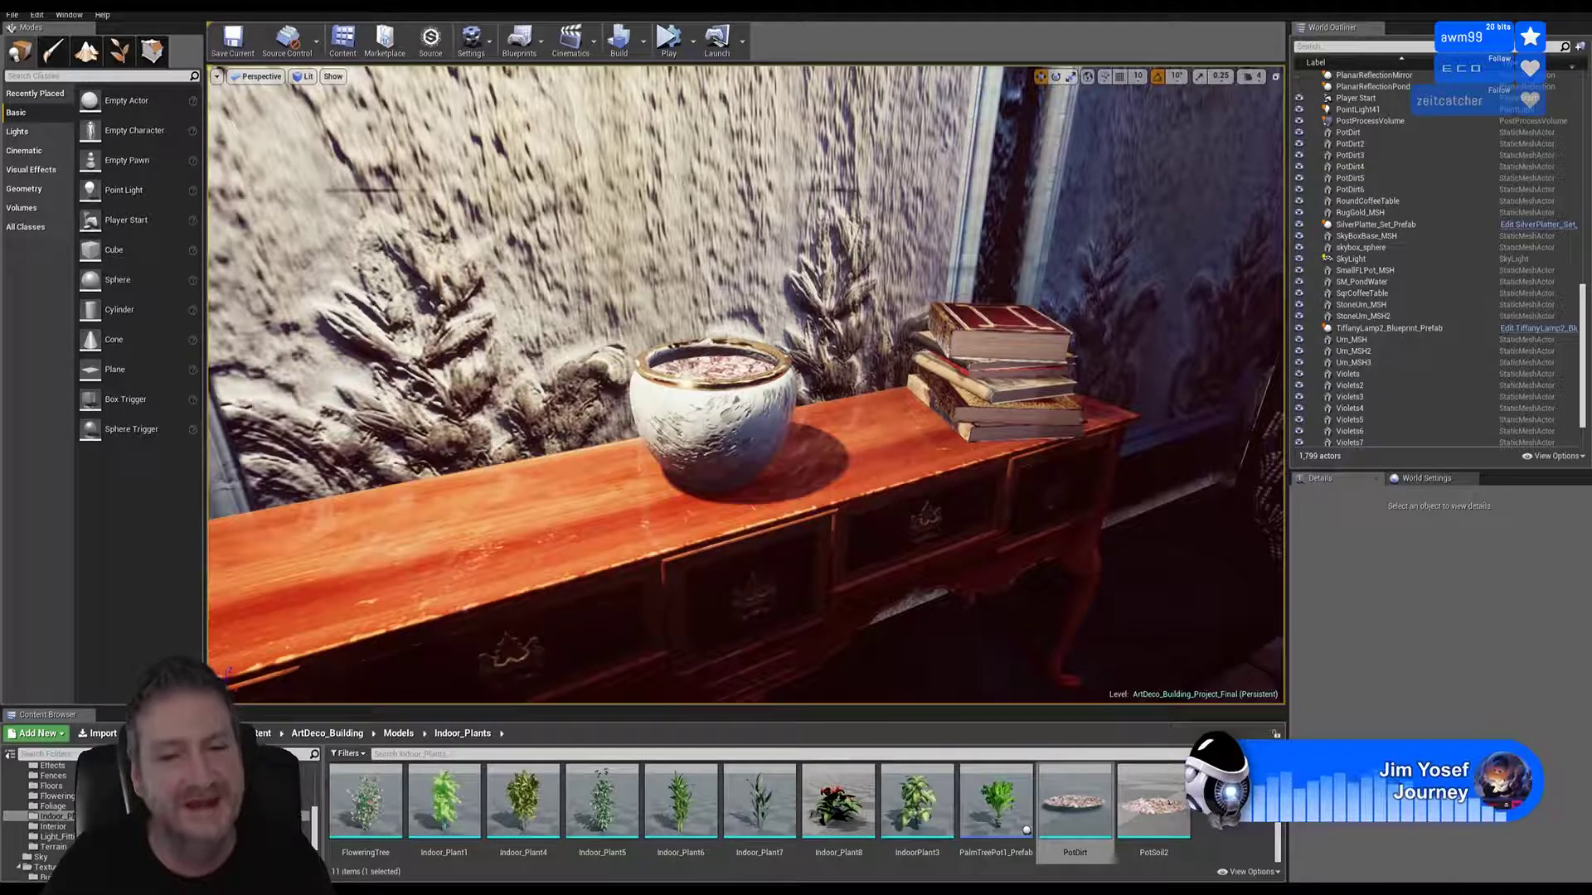
{"action": "mouse_move", "coordinate": [920, 795]}
{"action": "left_click_drag", "start_coordinate": [920, 796], "coordinate": [638, 431]}
{"action": "key", "text": "f"}
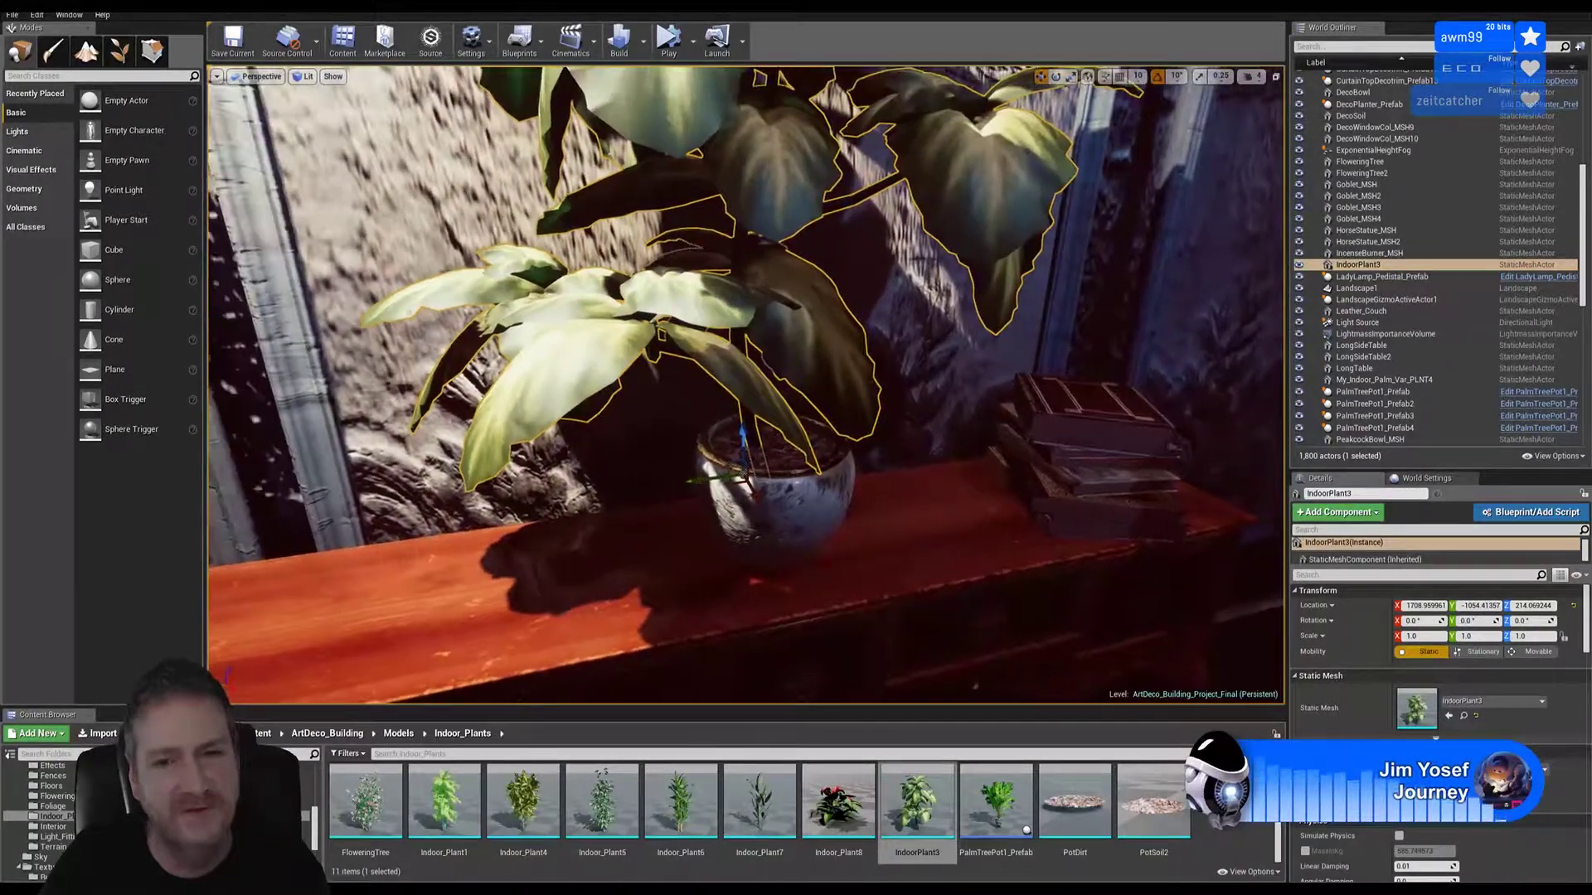
{"action": "left_click_drag", "start_coordinate": [698, 480], "coordinate": [726, 477]}
{"action": "right_click_drag", "start_coordinate": [714, 454], "coordinate": [688, 422]}
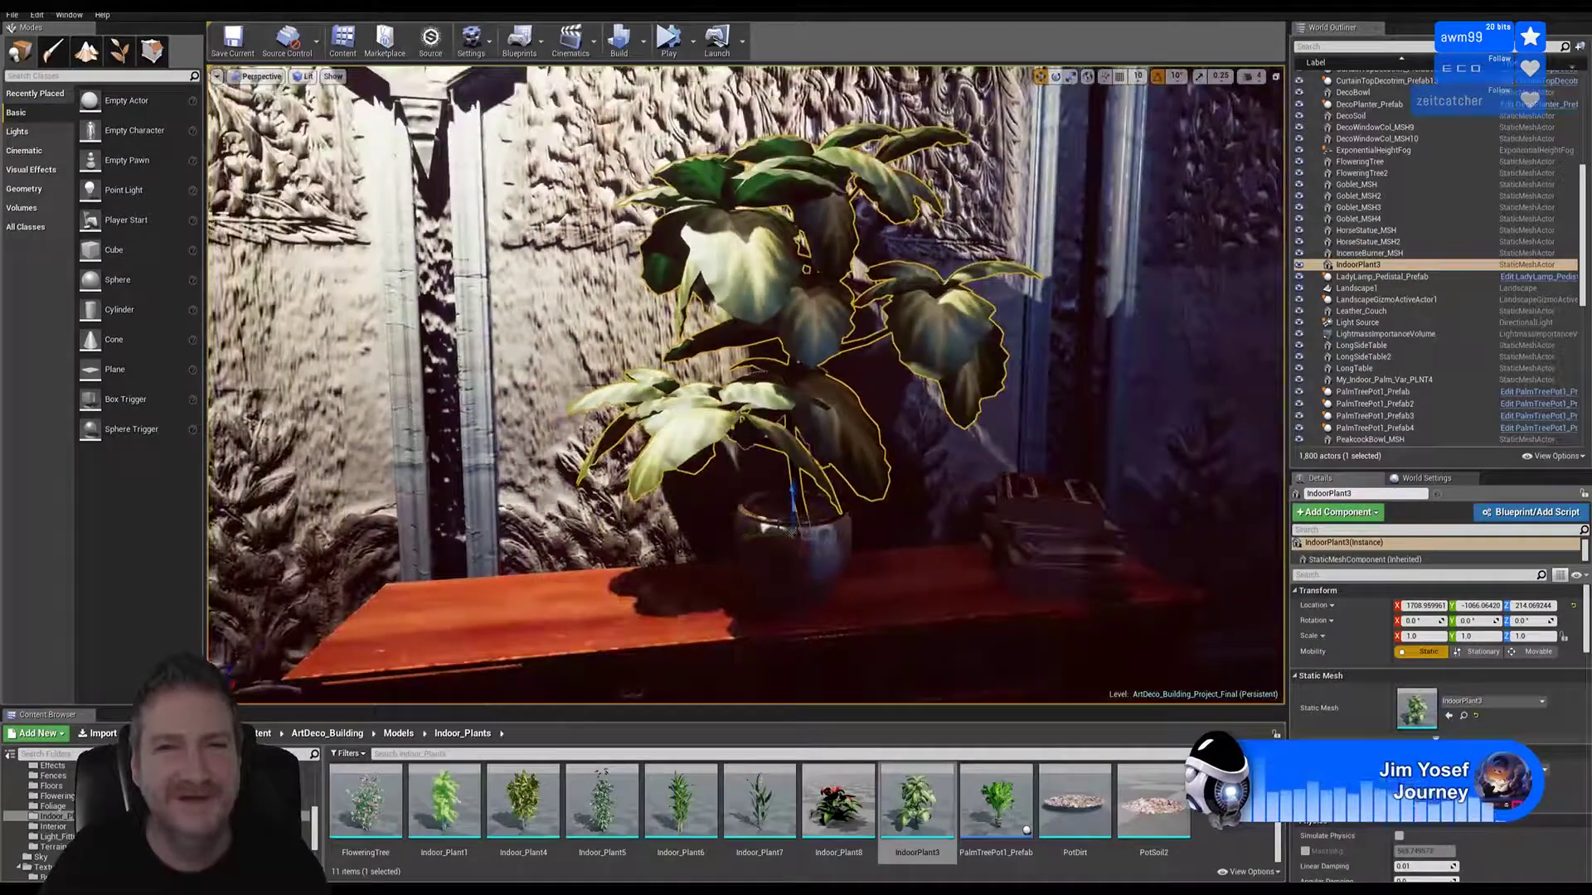
Step: Scale IndoorPlant3 uniformly to about 0.833 and centre it in the flower pot at about X 1718.2, Y -1062.2
{"action": "left_click", "coordinate": [1070, 77]}
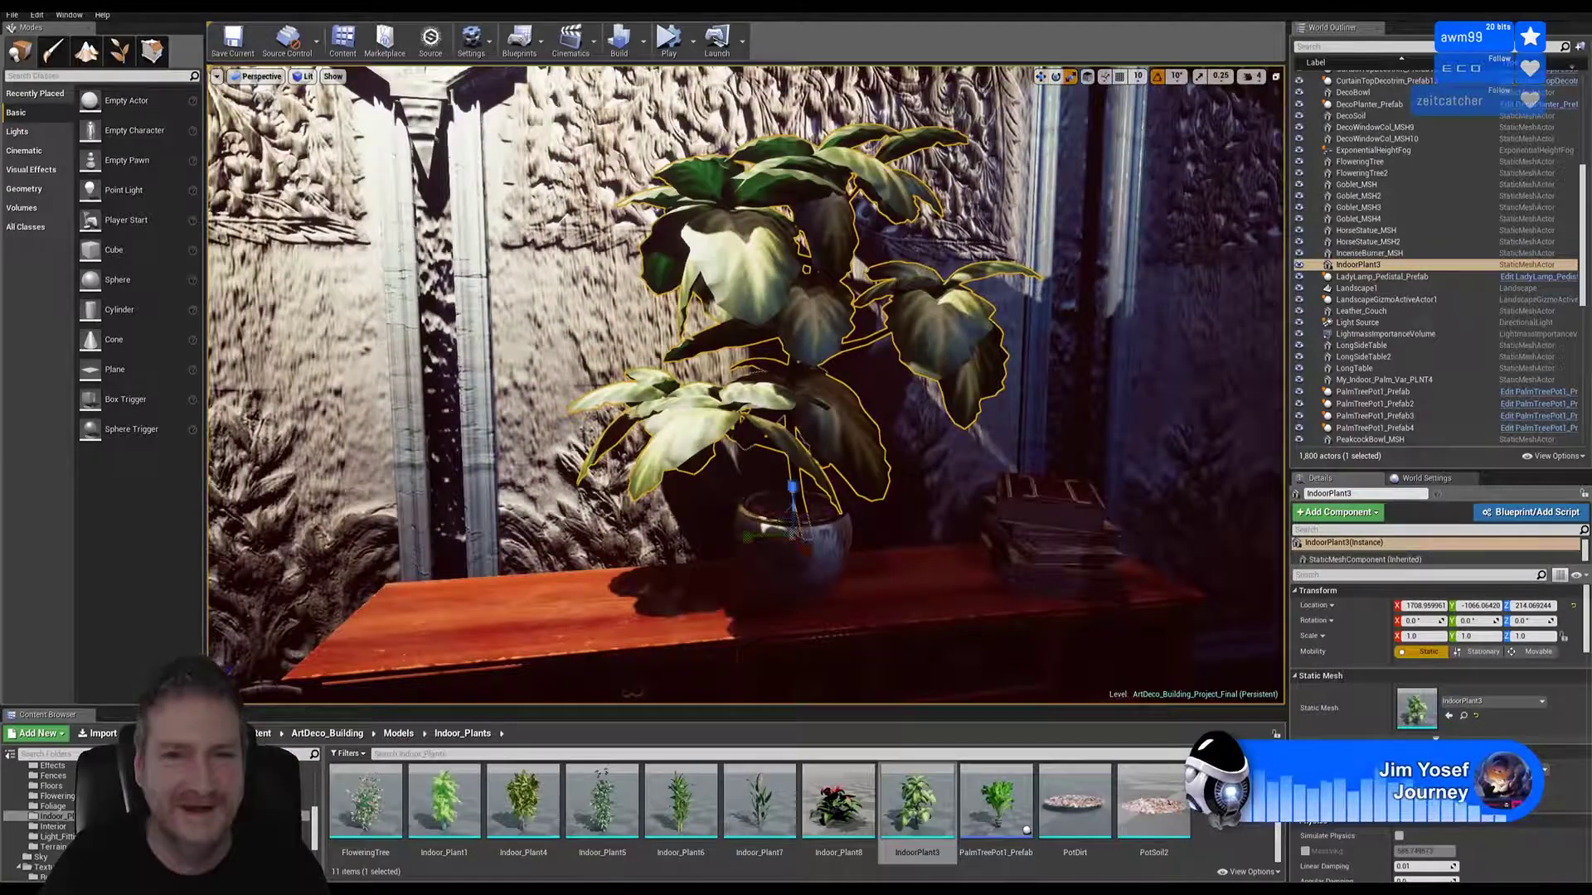
{"action": "left_click_drag", "start_coordinate": [792, 533], "coordinate": [777, 543]}
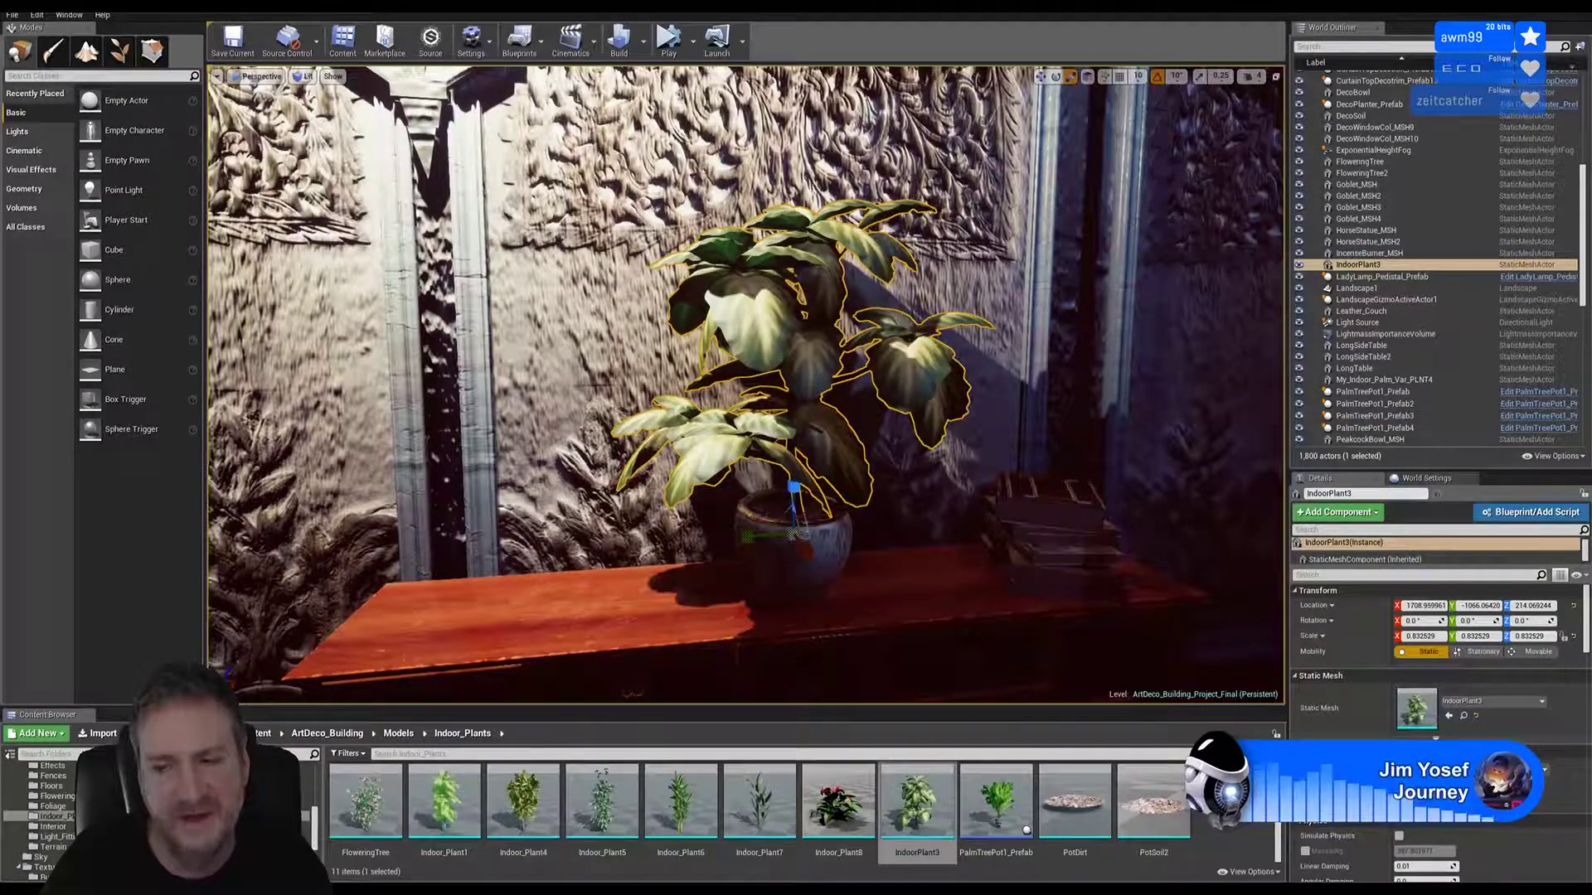
{"action": "left_click", "coordinate": [1040, 76]}
{"action": "left_click_drag", "start_coordinate": [746, 386], "coordinate": [787, 379], "text": "alt"}
{"action": "right_click_drag", "start_coordinate": [746, 385], "coordinate": [904, 406]}
{"action": "right_click_drag", "start_coordinate": [646, 394], "coordinate": [639, 396]}
{"action": "left_click_drag", "start_coordinate": [765, 528], "coordinate": [805, 533]}
{"action": "right_click_drag", "start_coordinate": [806, 533], "coordinate": [899, 531]}
{"action": "left_click_drag", "start_coordinate": [779, 536], "coordinate": [758, 531]}
{"action": "right_click_drag", "start_coordinate": [758, 531], "coordinate": [705, 532]}
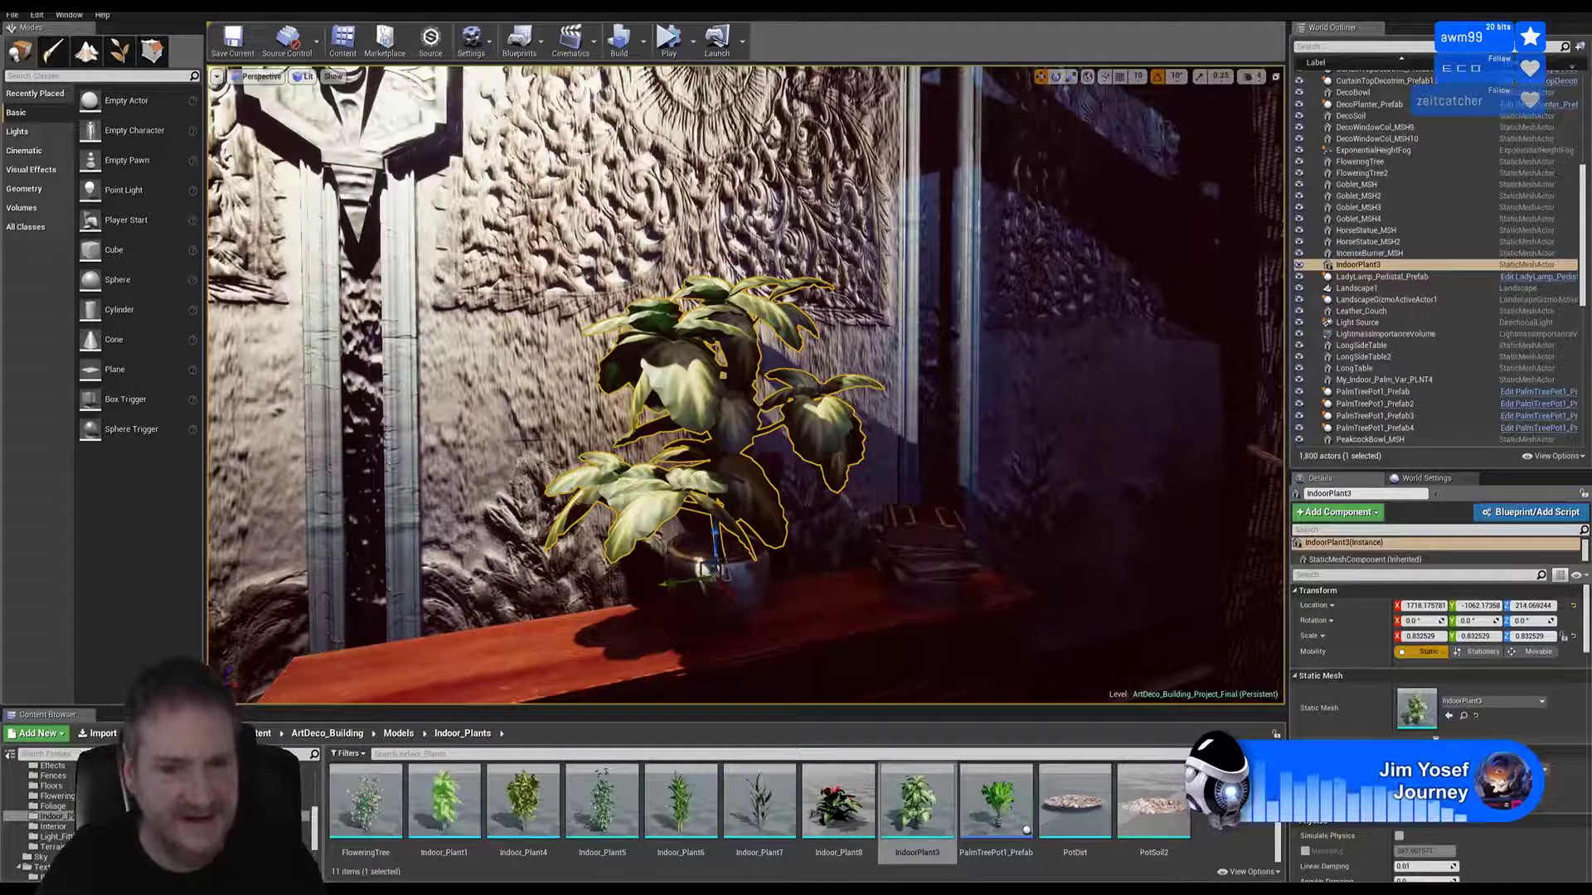
Step: Examine the potted plant on the sideboard and its clearance from the wall from several viewpoints
{"action": "right_click_drag", "start_coordinate": [746, 385], "coordinate": [725, 413]}
{"action": "key", "text": "w"}
{"action": "key", "text": "Escape"}
{"action": "key", "text": "w"}
{"action": "key", "text": "Down"}
{"action": "key", "text": "s"}
{"action": "key", "text": "s"}
{"action": "key", "text": "w"}
{"action": "key", "text": "w"}
{"action": "key", "text": "s"}
{"action": "right_click_drag", "start_coordinate": [946, 594], "coordinate": [962, 537]}
{"action": "key", "text": "s"}
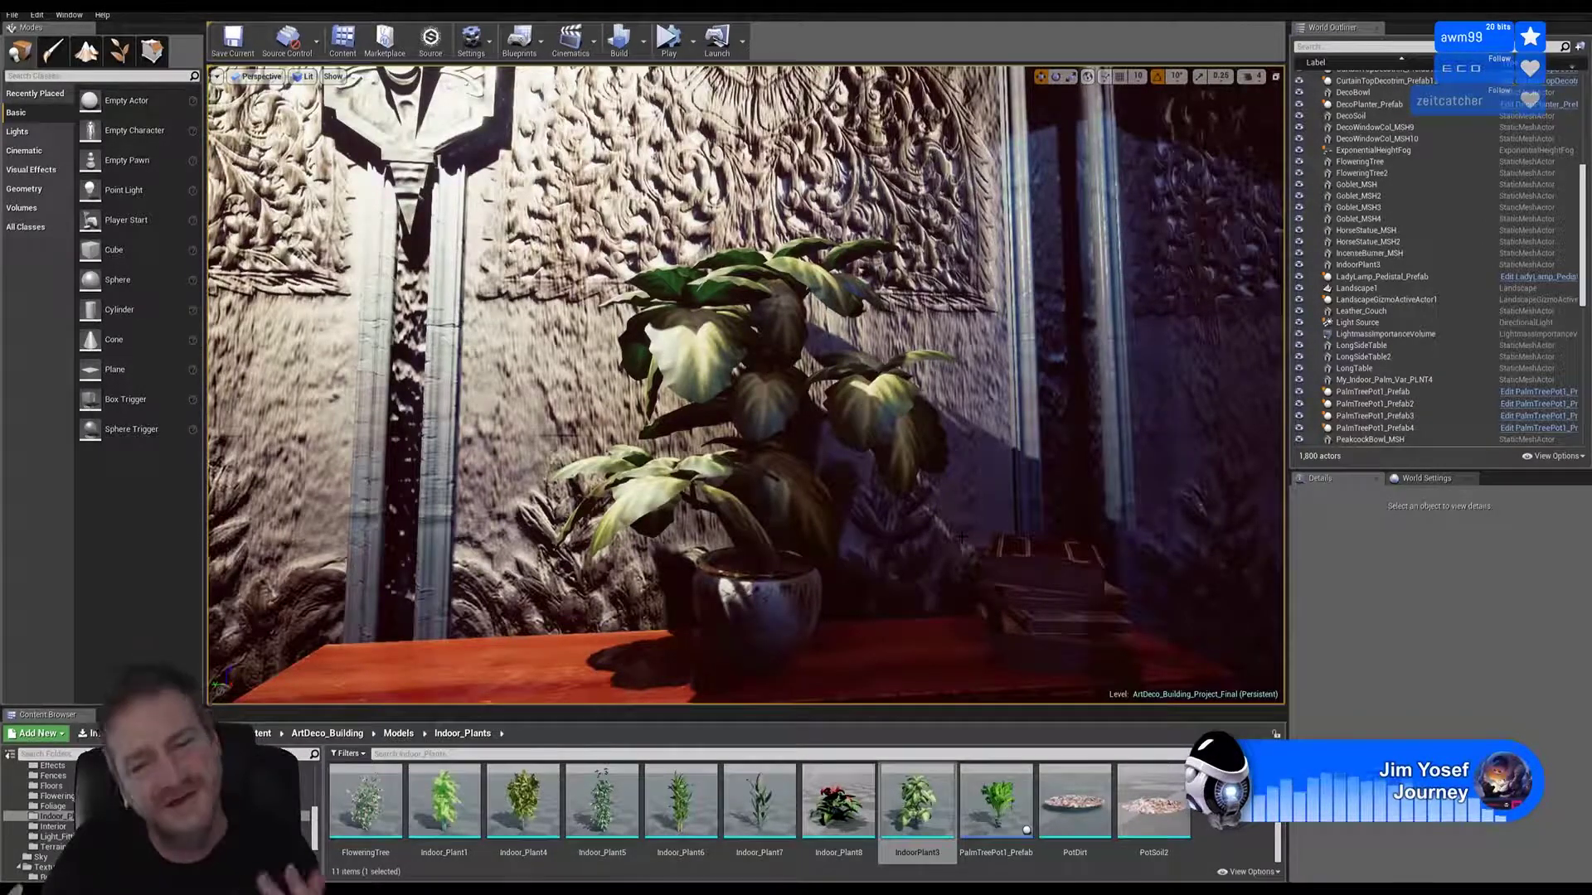
{"action": "right_click_drag", "start_coordinate": [745, 384], "coordinate": [945, 365]}
{"action": "scroll", "coordinate": [744, 384], "scroll_direction": "down", "scroll_amount": 2}
{"action": "key", "text": "s"}
{"action": "key", "text": "w"}
{"action": "key", "text": "s"}
{"action": "key", "text": "w"}
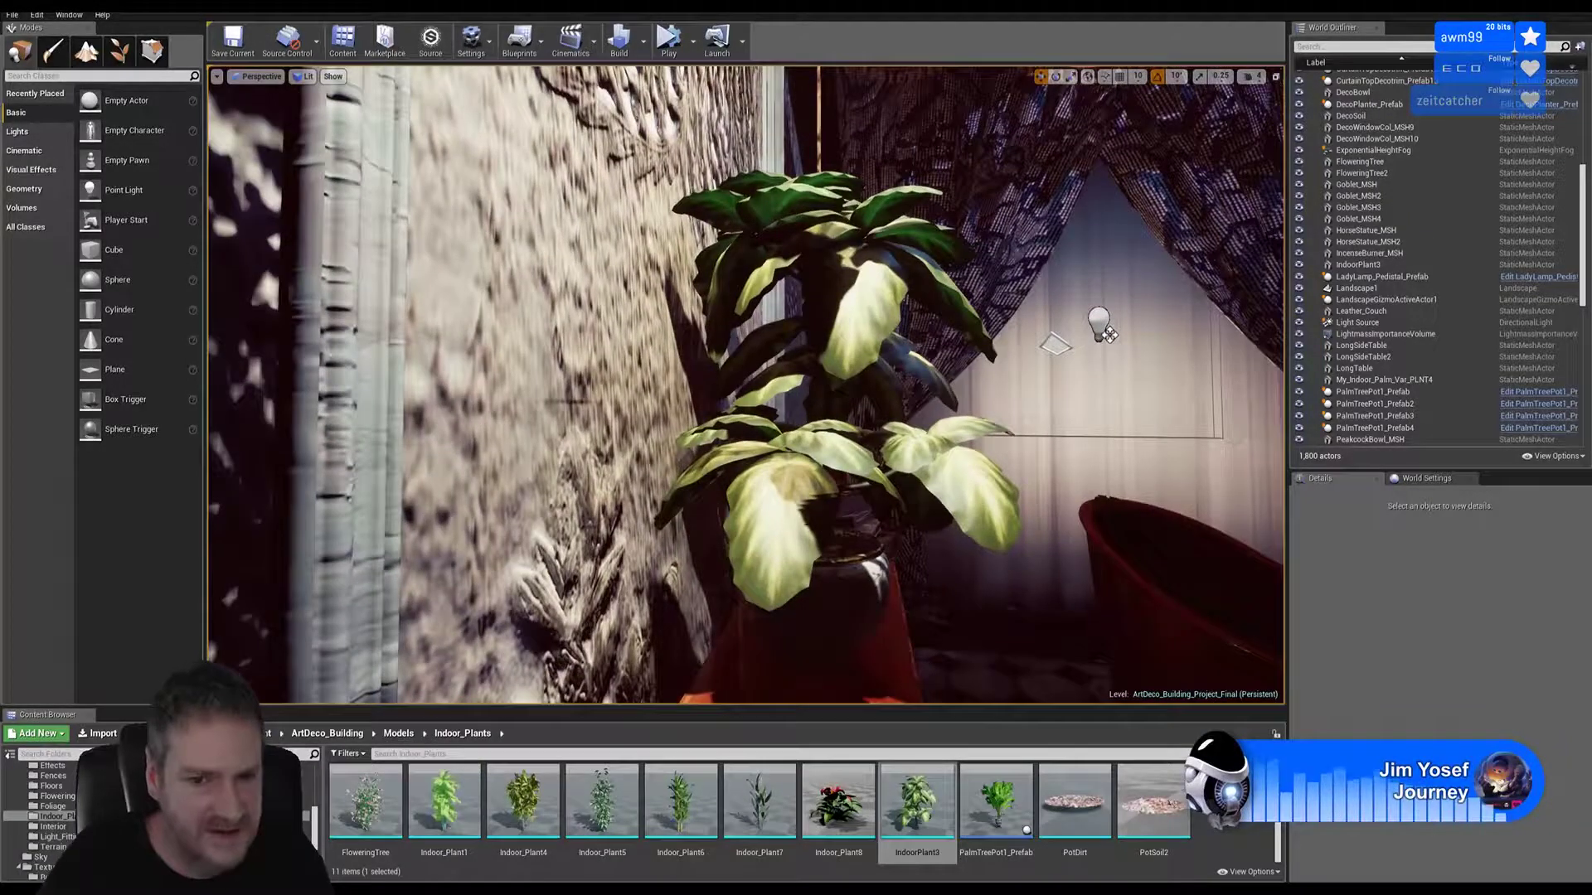
Step: Move IndoorPlant3 and the flower pot together slightly along the X axis, away from the wall
{"action": "left_click", "coordinate": [862, 315]}
{"action": "left_click", "coordinate": [873, 577], "text": "shift"}
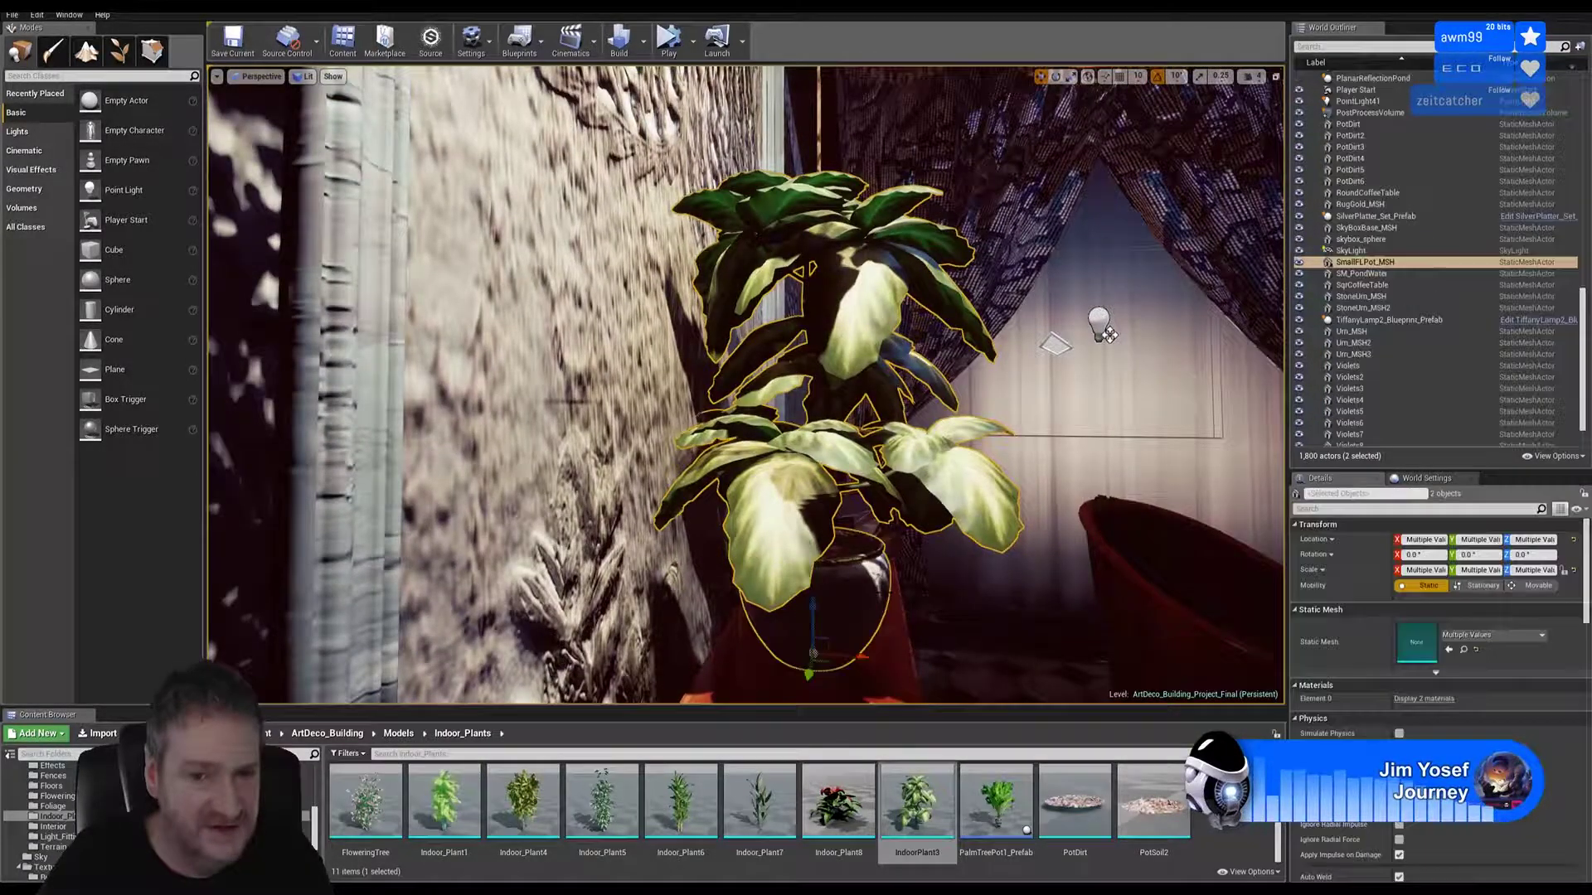
{"action": "left_click_drag", "start_coordinate": [847, 659], "coordinate": [862, 657]}
{"action": "key", "text": "Escape"}
Step: Examine the sideboard arrangement of potted plant and book pile from nearer and farther viewpoints
{"action": "mouse_move", "coordinate": [861, 656]}
{"action": "right_mouse_down"}
{"action": "mouse_move", "coordinate": [746, 655]}
{"action": "mouse_move", "coordinate": [1036, 655]}
{"action": "mouse_move", "coordinate": [862, 656]}
{"action": "mouse_move", "coordinate": [1037, 656]}
{"action": "mouse_move", "coordinate": [937, 655]}
{"action": "mouse_move", "coordinate": [933, 697]}
{"action": "mouse_move", "coordinate": [932, 655]}
{"action": "mouse_move", "coordinate": [854, 659]}
{"action": "mouse_move", "coordinate": [871, 659]}
{"action": "right_mouse_up"}
{"action": "right_click_drag", "start_coordinate": [745, 384], "coordinate": [751, 385]}
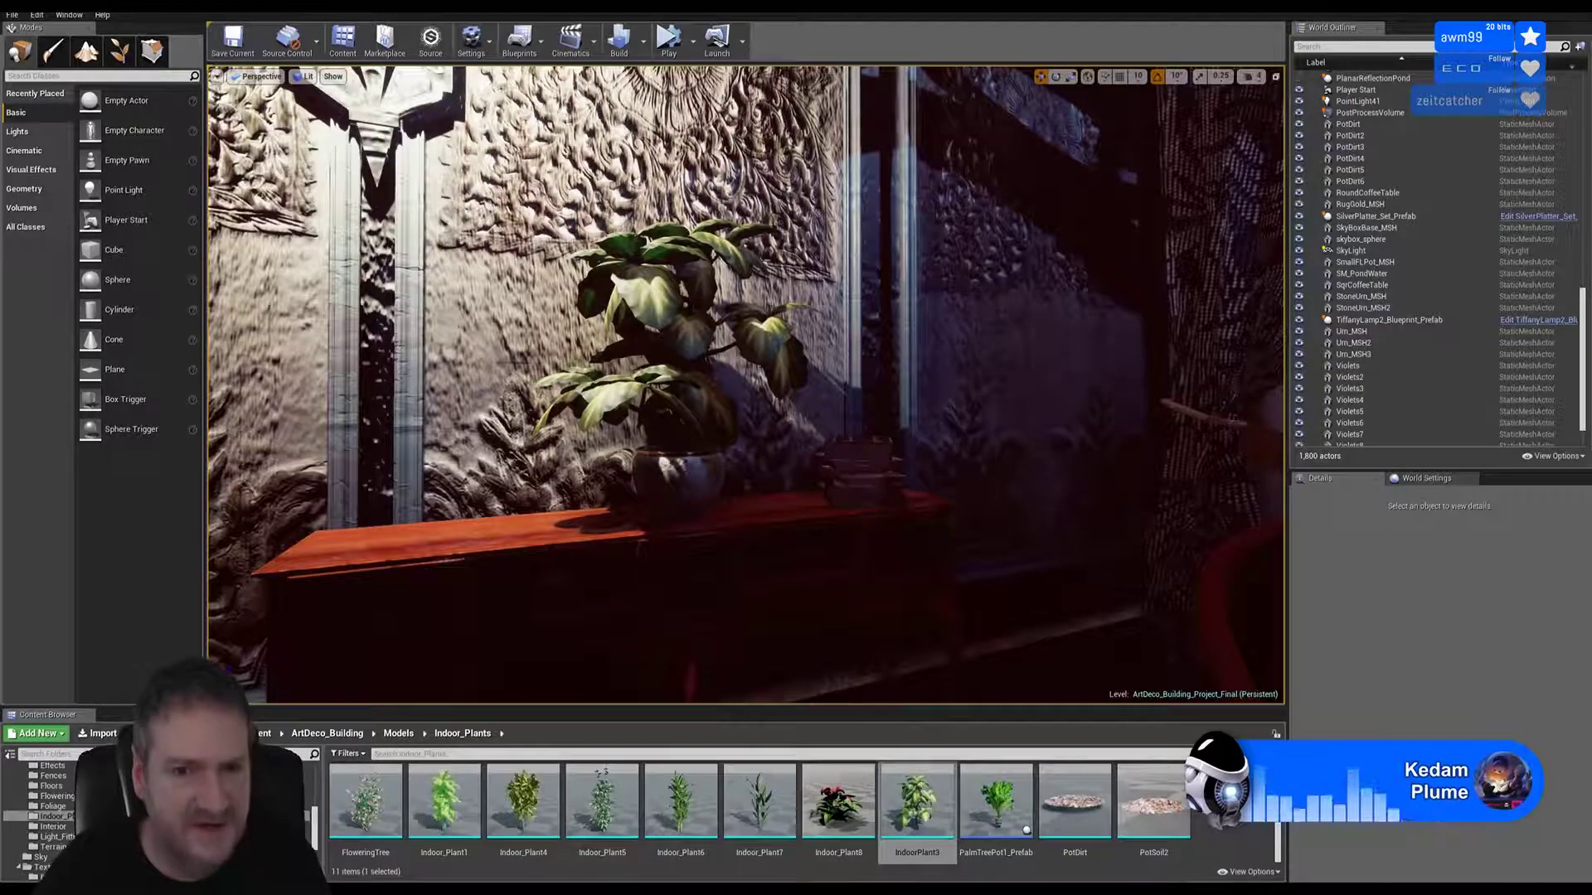
{"action": "mouse_move", "coordinate": [746, 385]}
{"action": "right_mouse_down"}
{"action": "mouse_move", "coordinate": [846, 464]}
{"action": "mouse_move", "coordinate": [655, 357]}
{"action": "mouse_move", "coordinate": [746, 369]}
{"action": "mouse_move", "coordinate": [730, 386]}
{"action": "right_mouse_up"}
{"action": "key", "text": "w"}
{"action": "key", "text": "s"}
{"action": "key", "text": "w"}
{"action": "key", "text": "s"}
{"action": "key", "text": "w"}
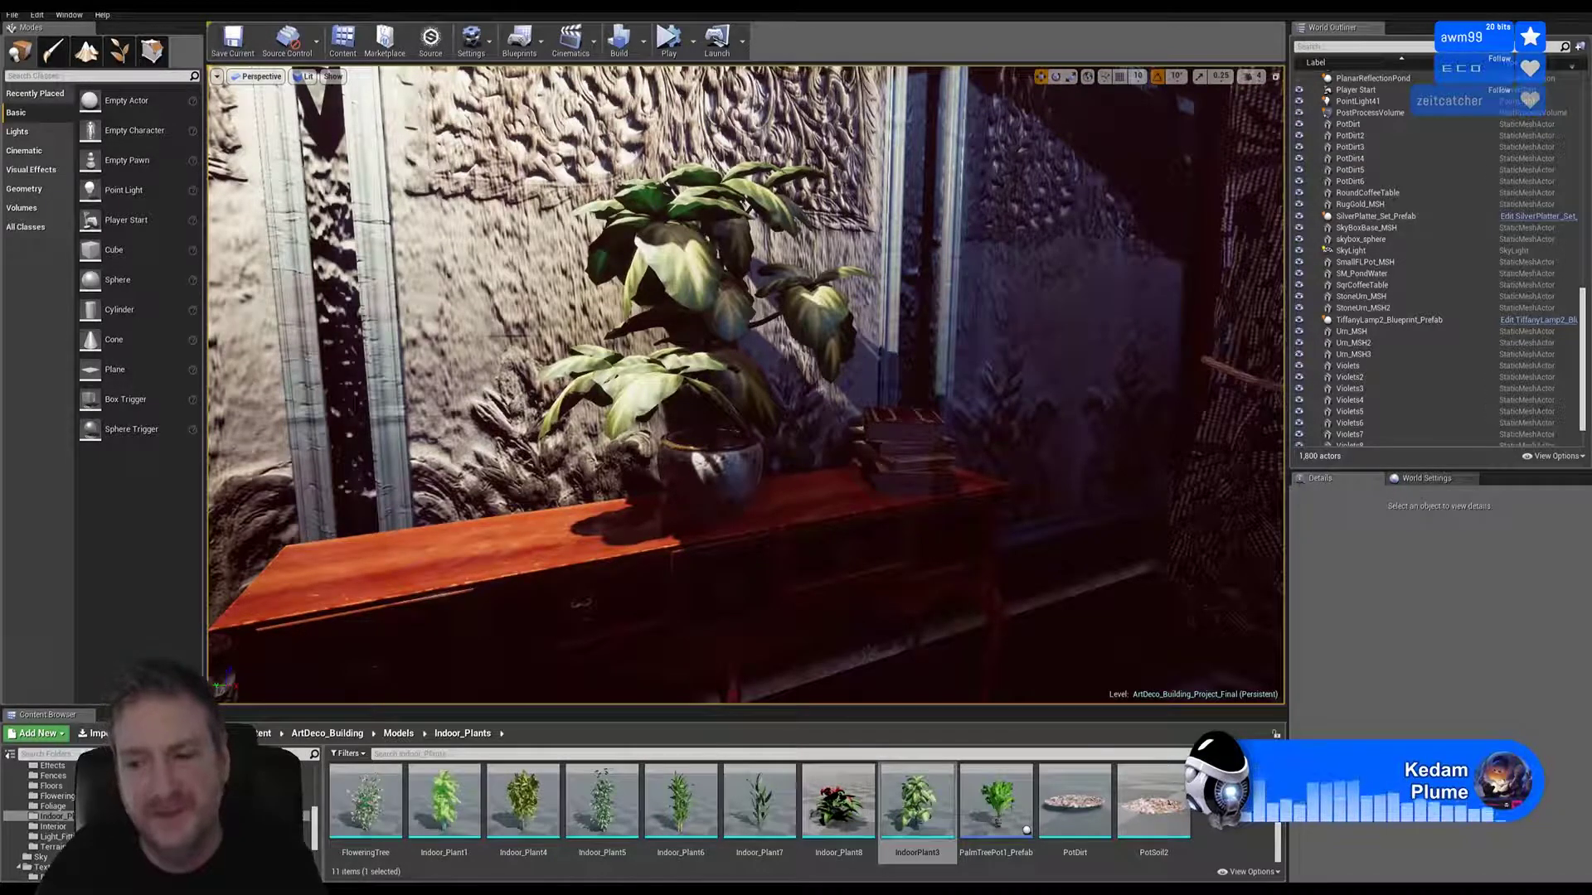
{"action": "right_click_drag", "start_coordinate": [746, 385], "coordinate": [771, 357]}
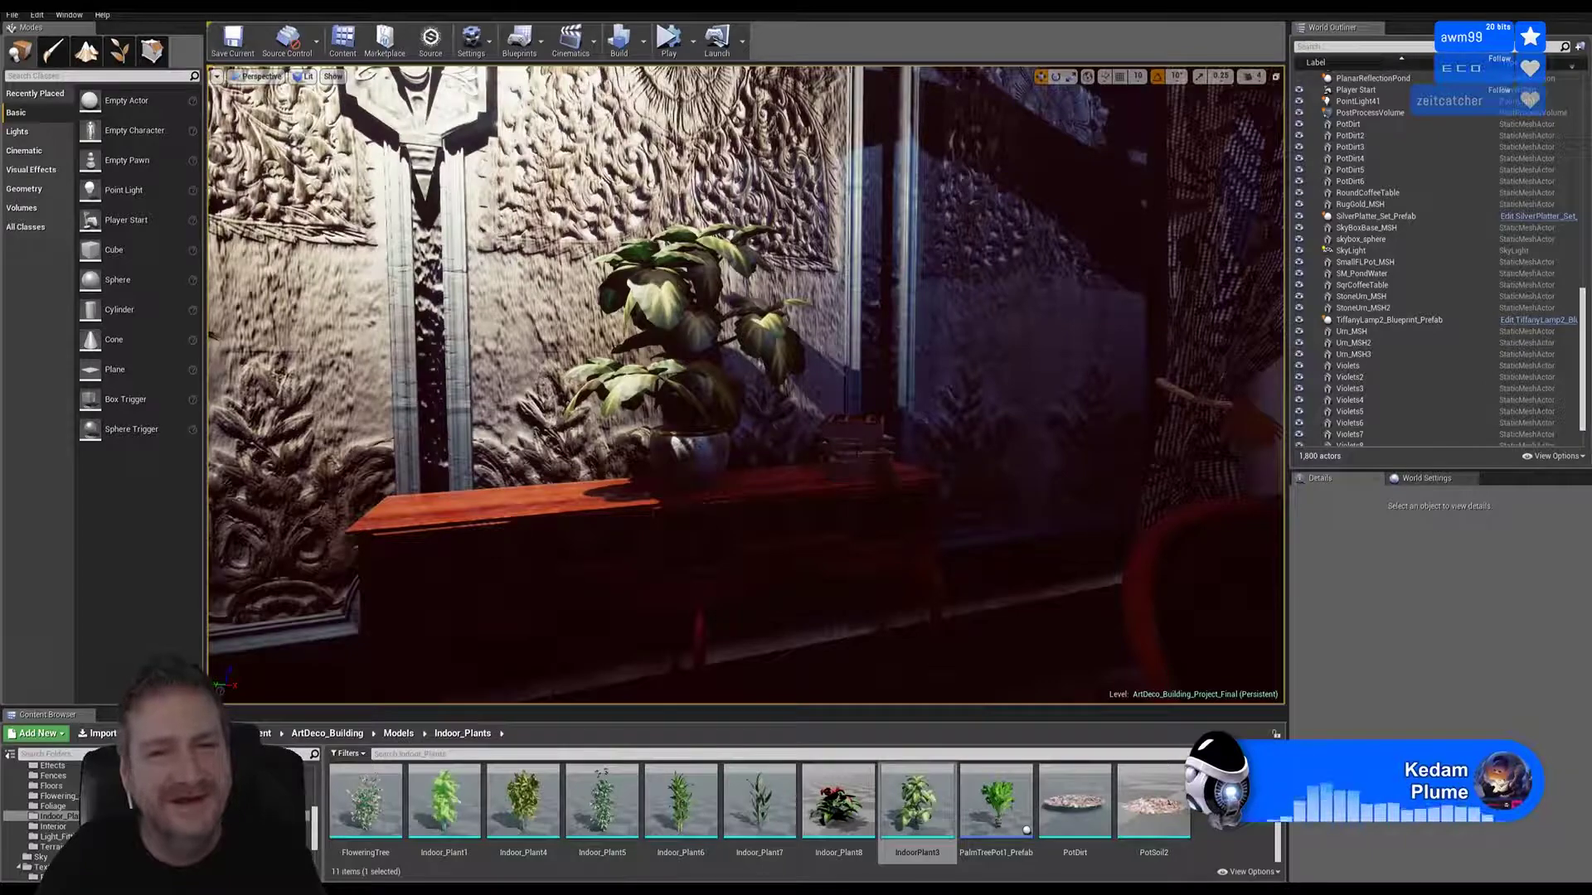
{"action": "left_click", "coordinate": [849, 466]}
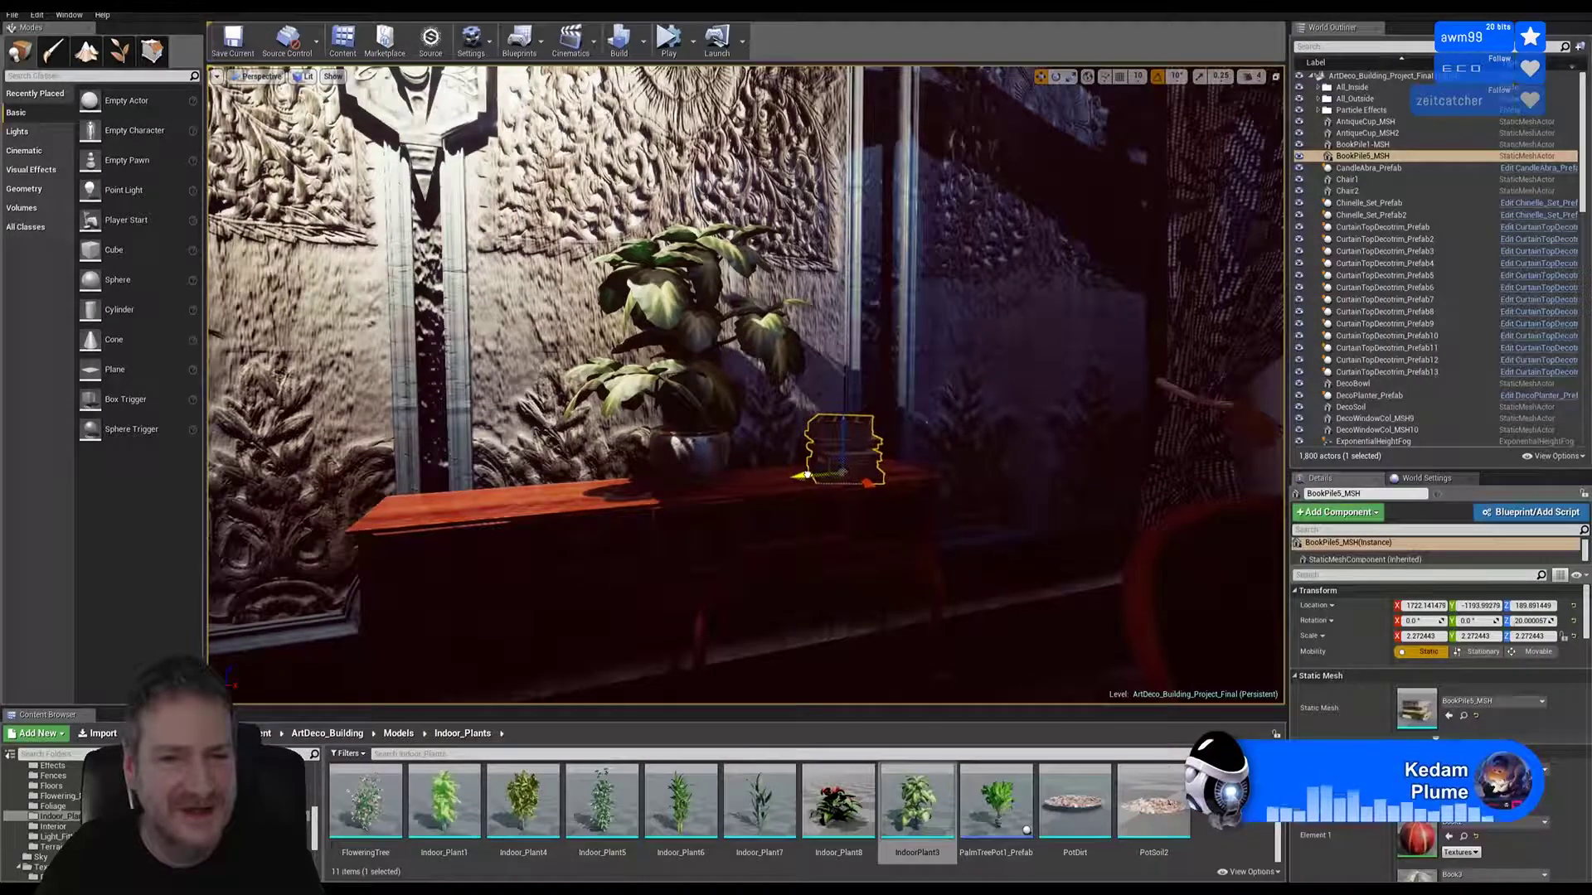
{"action": "key", "text": "Escape"}
{"action": "right_click_drag", "start_coordinate": [820, 480], "coordinate": [786, 463]}
{"action": "key", "text": "w"}
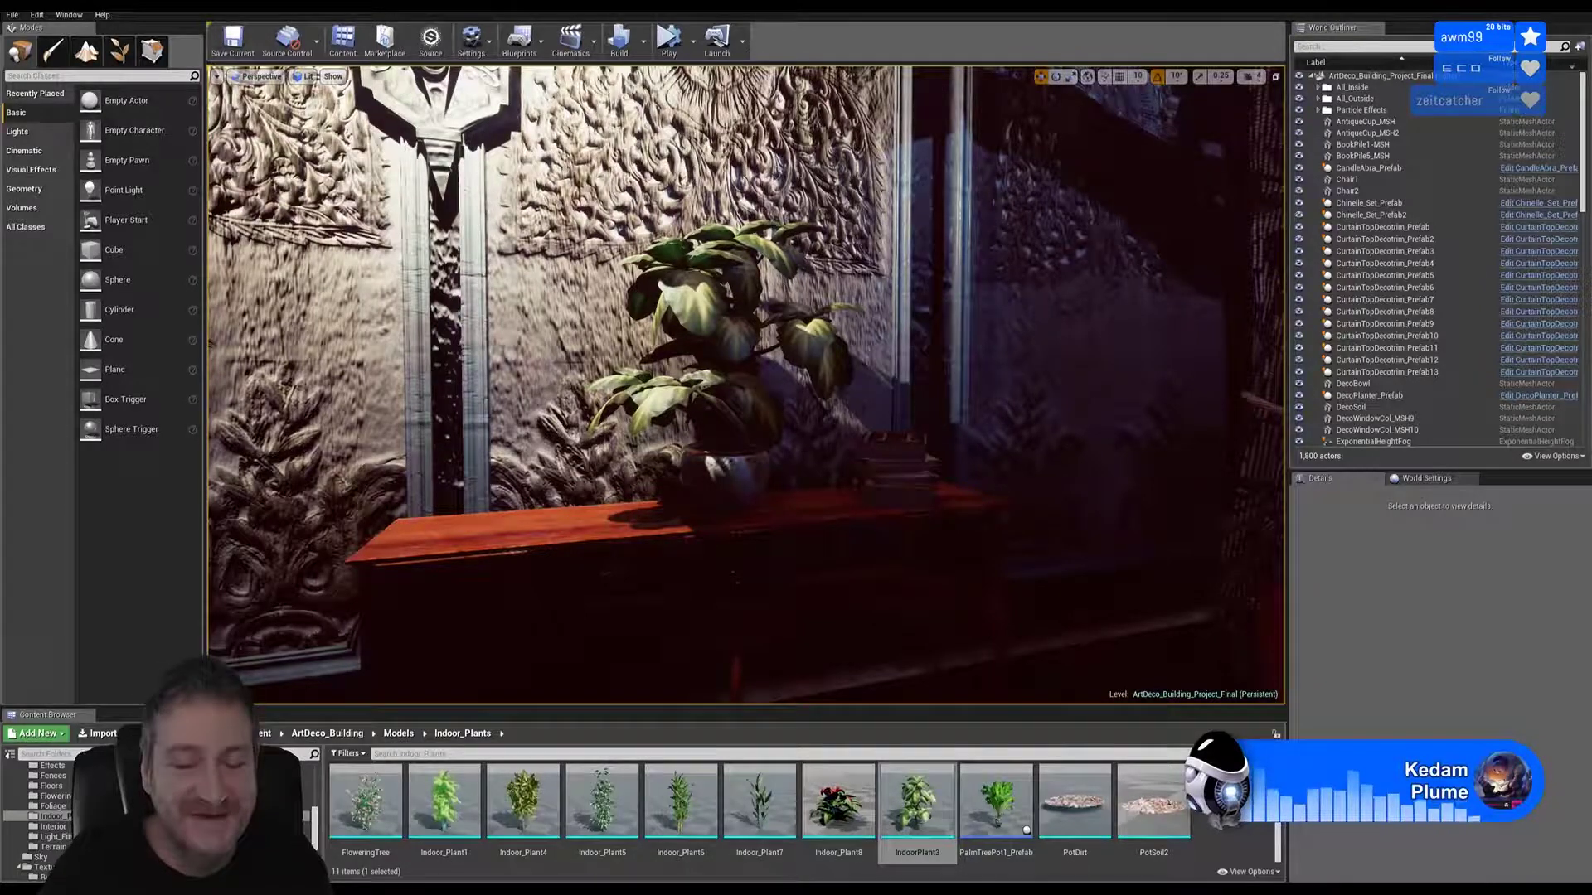
{"action": "mouse_move", "coordinate": [744, 384]}
{"action": "right_mouse_down"}
{"action": "mouse_move", "coordinate": [664, 389]}
{"action": "mouse_move", "coordinate": [663, 373]}
{"action": "mouse_move", "coordinate": [729, 406]}
{"action": "right_mouse_up"}
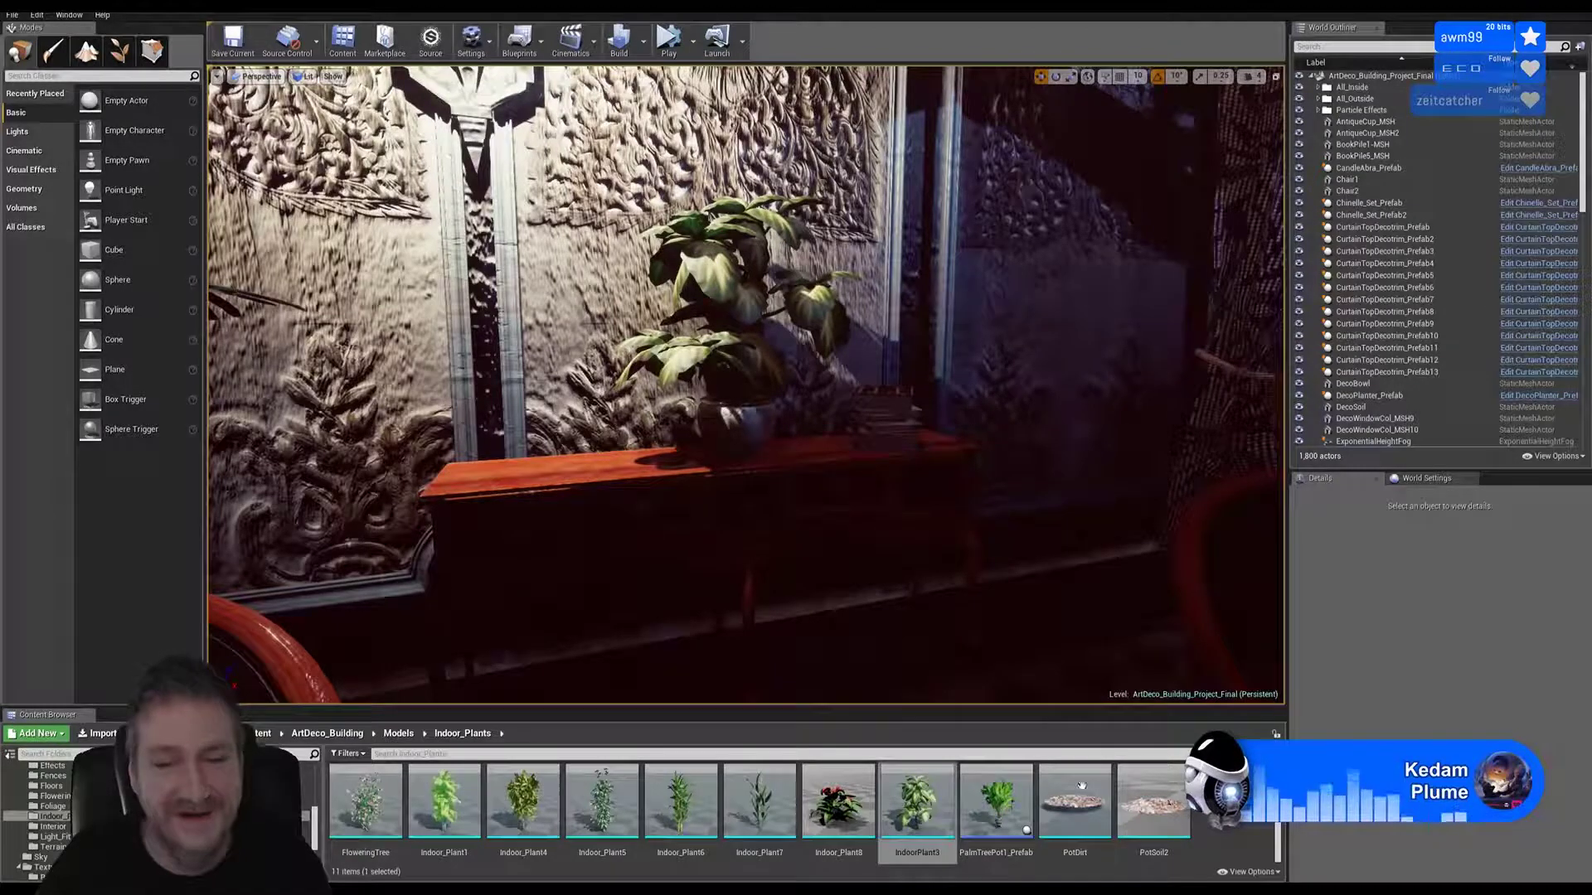
Step: Open the Interior models folder and look through its meshes for further sideboard decoration
{"action": "left_click", "coordinate": [53, 827]}
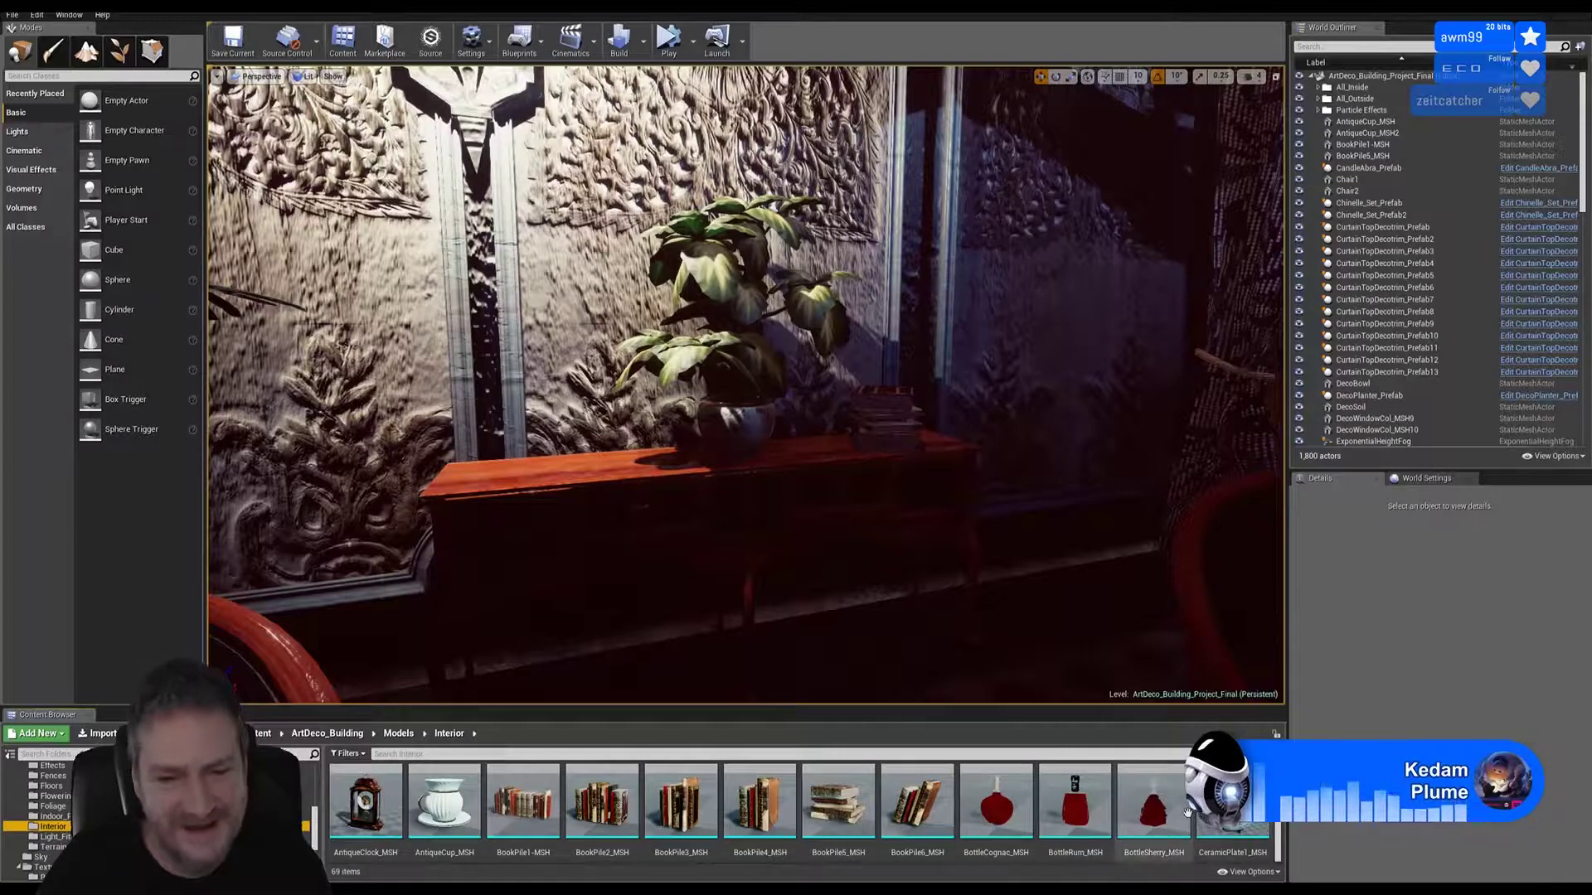
{"action": "mouse_move", "coordinate": [1233, 800]}
{"action": "mouse_move", "coordinate": [1187, 814]}
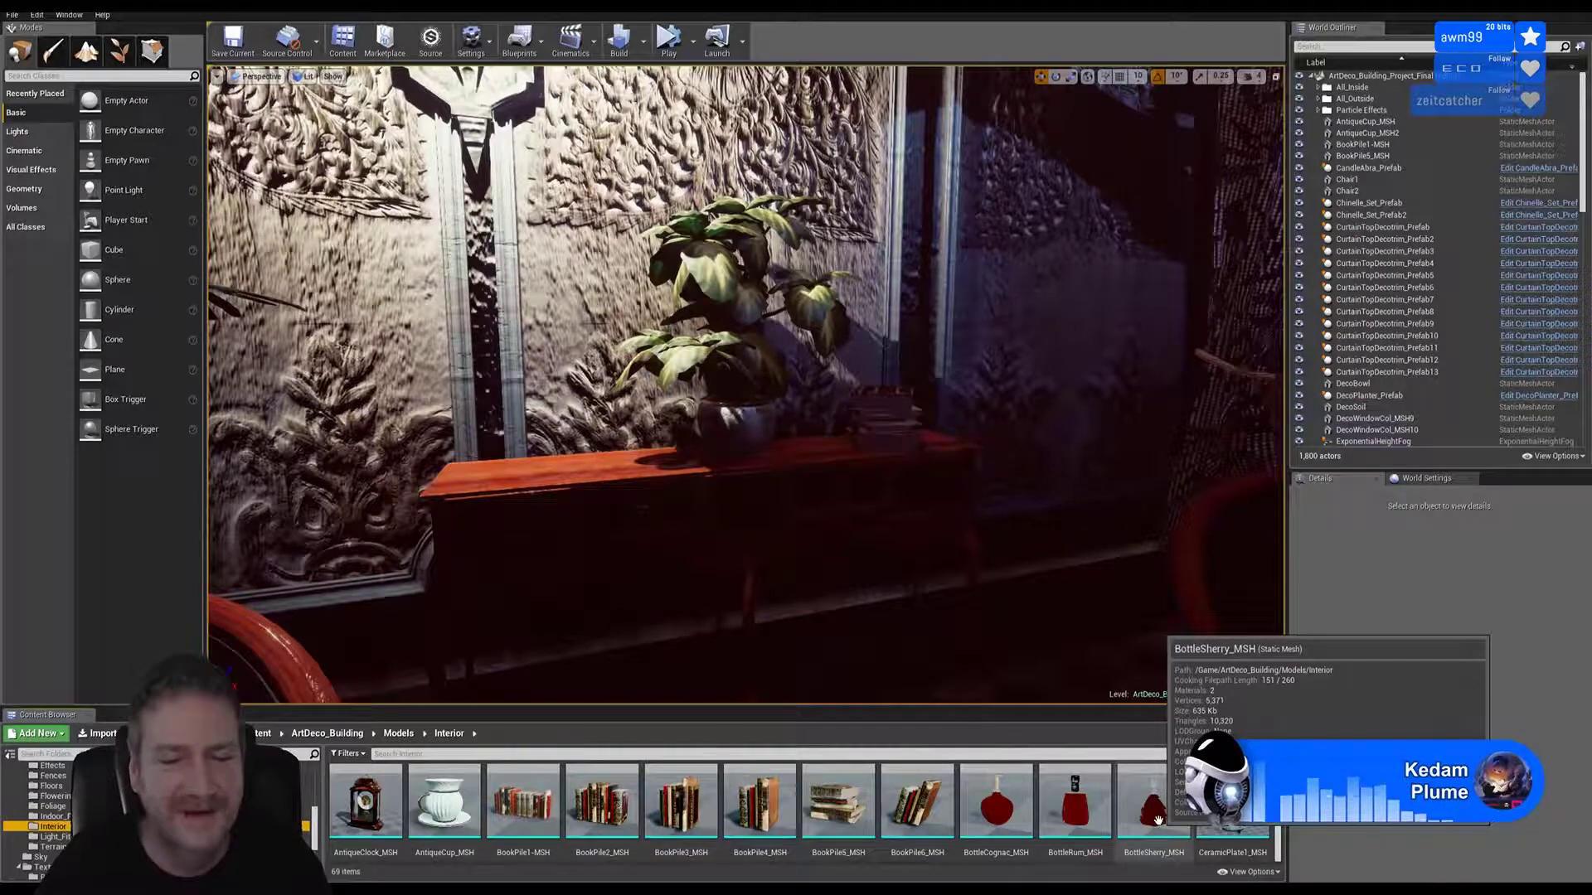
{"action": "scroll", "coordinate": [1119, 808], "scroll_direction": "down", "scroll_amount": 1}
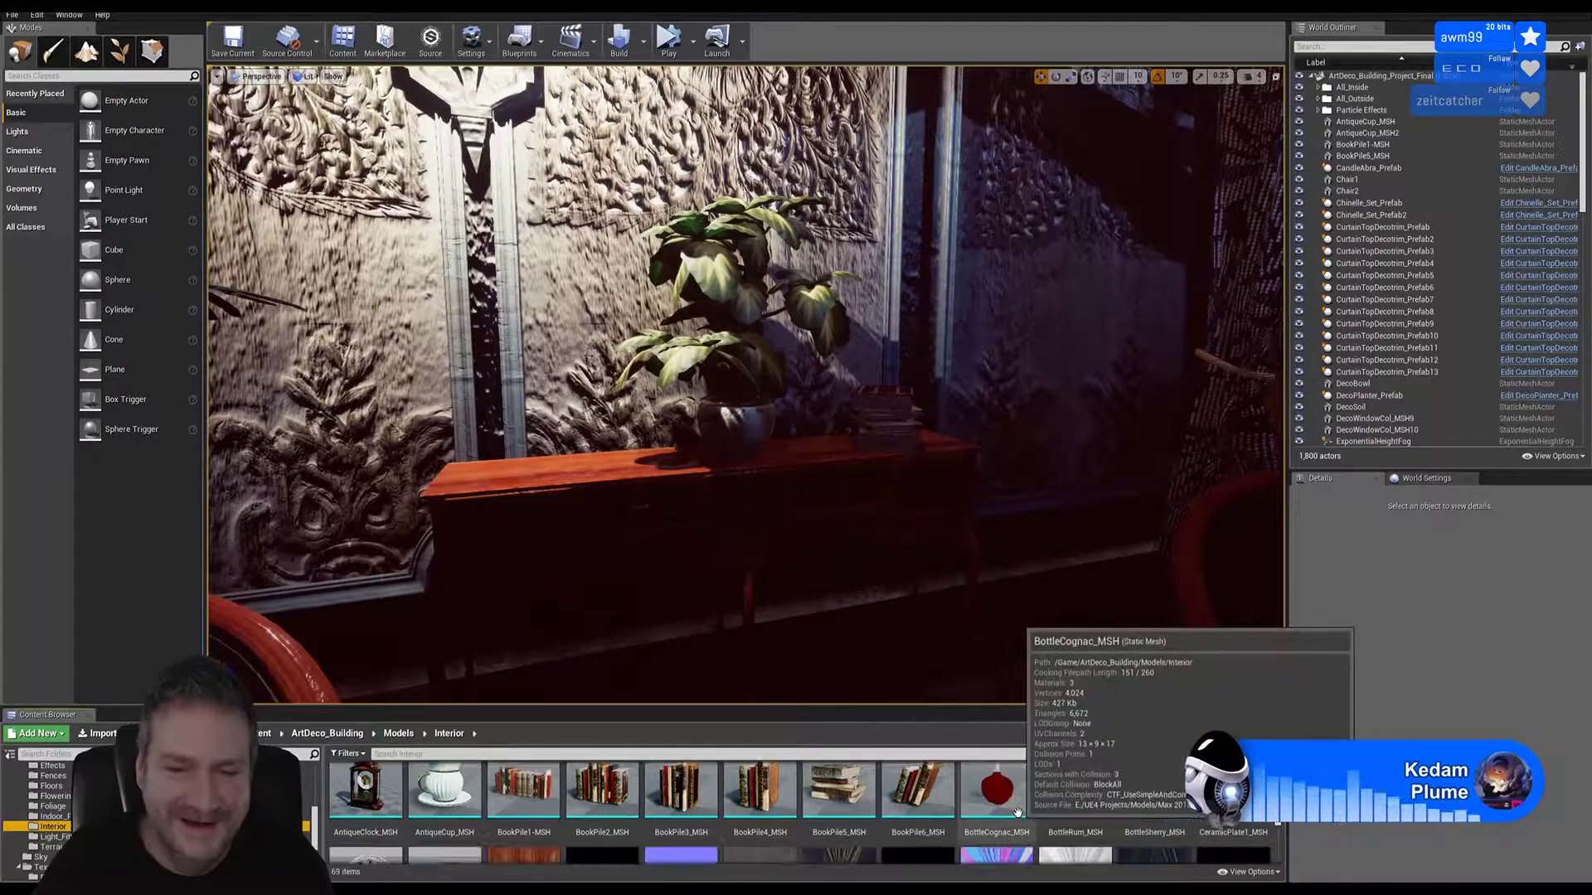
{"action": "mouse_move", "coordinate": [1088, 798]}
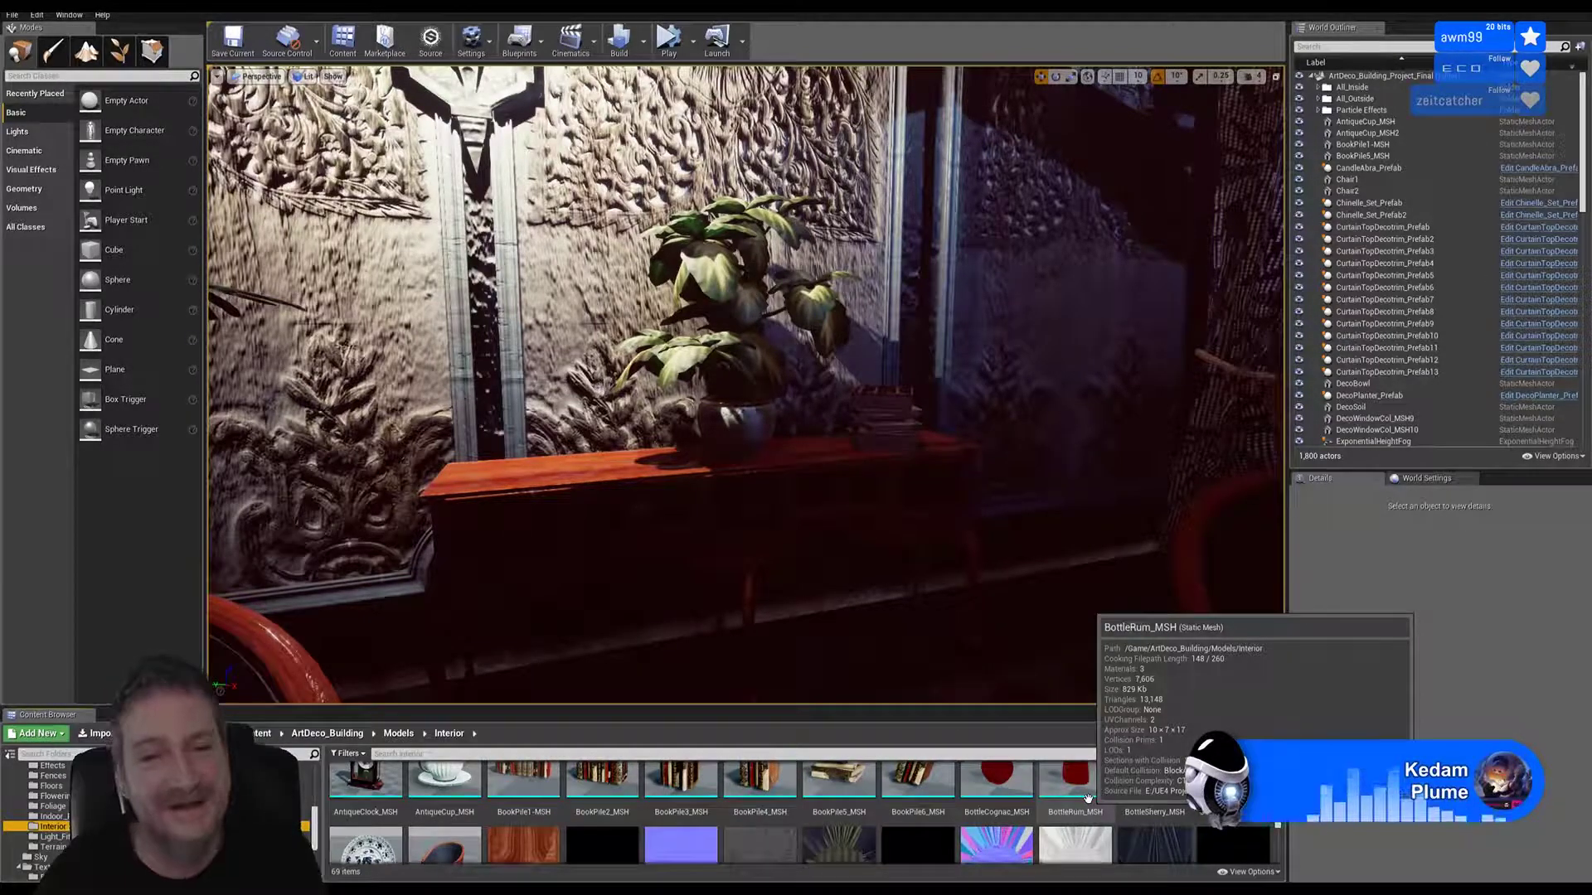
{"action": "scroll", "coordinate": [1145, 825], "scroll_direction": "up", "scroll_amount": 2, "text": "ctrl"}
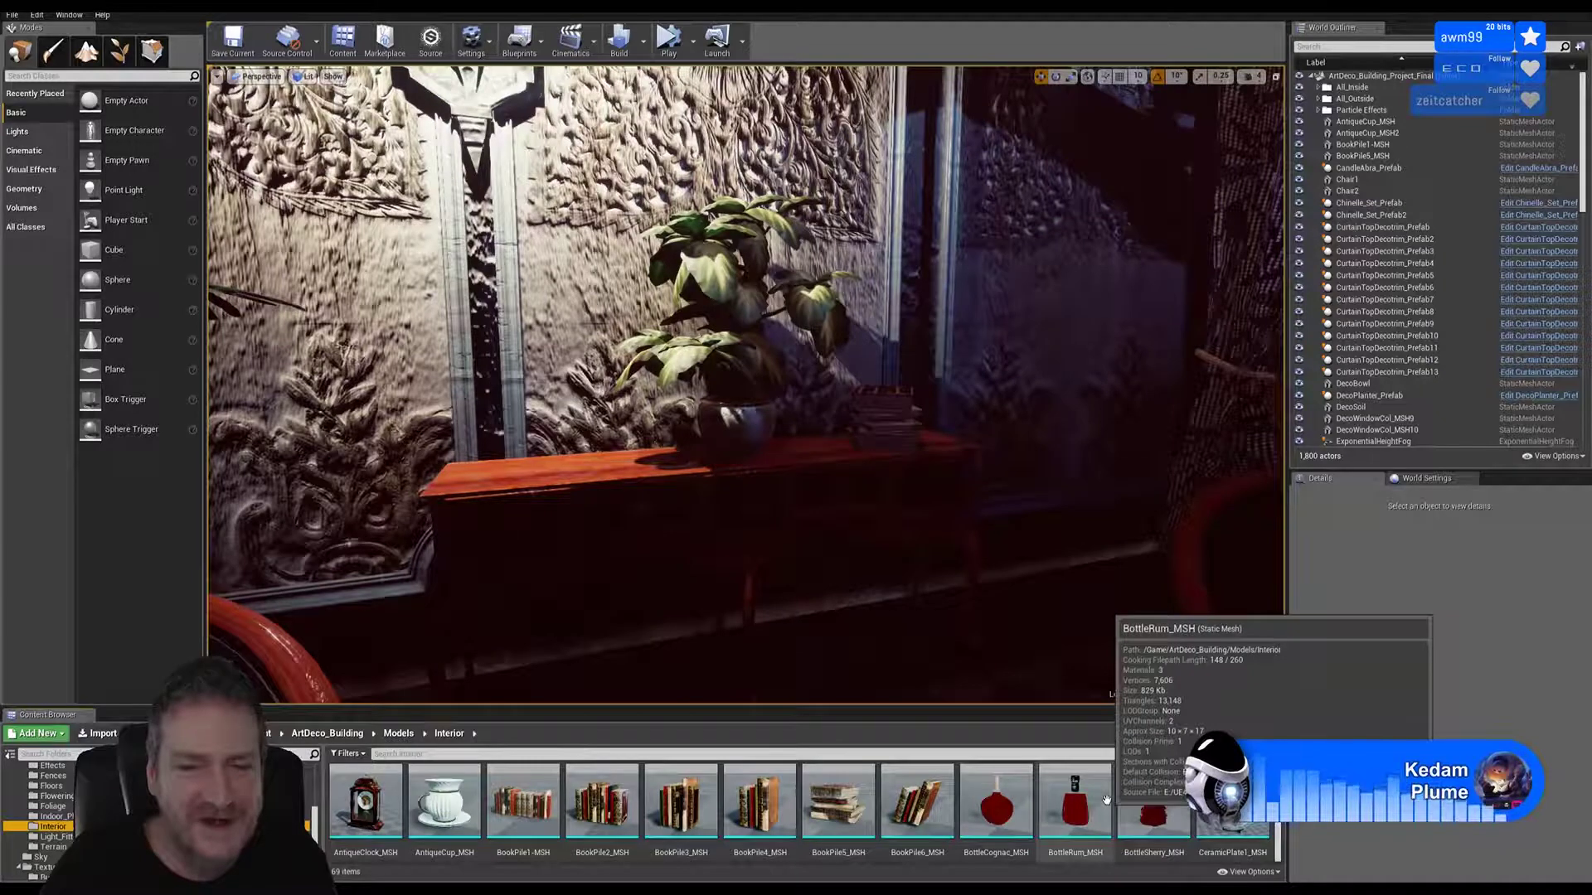
{"action": "scroll", "coordinate": [1105, 800], "scroll_direction": "down", "scroll_amount": 1}
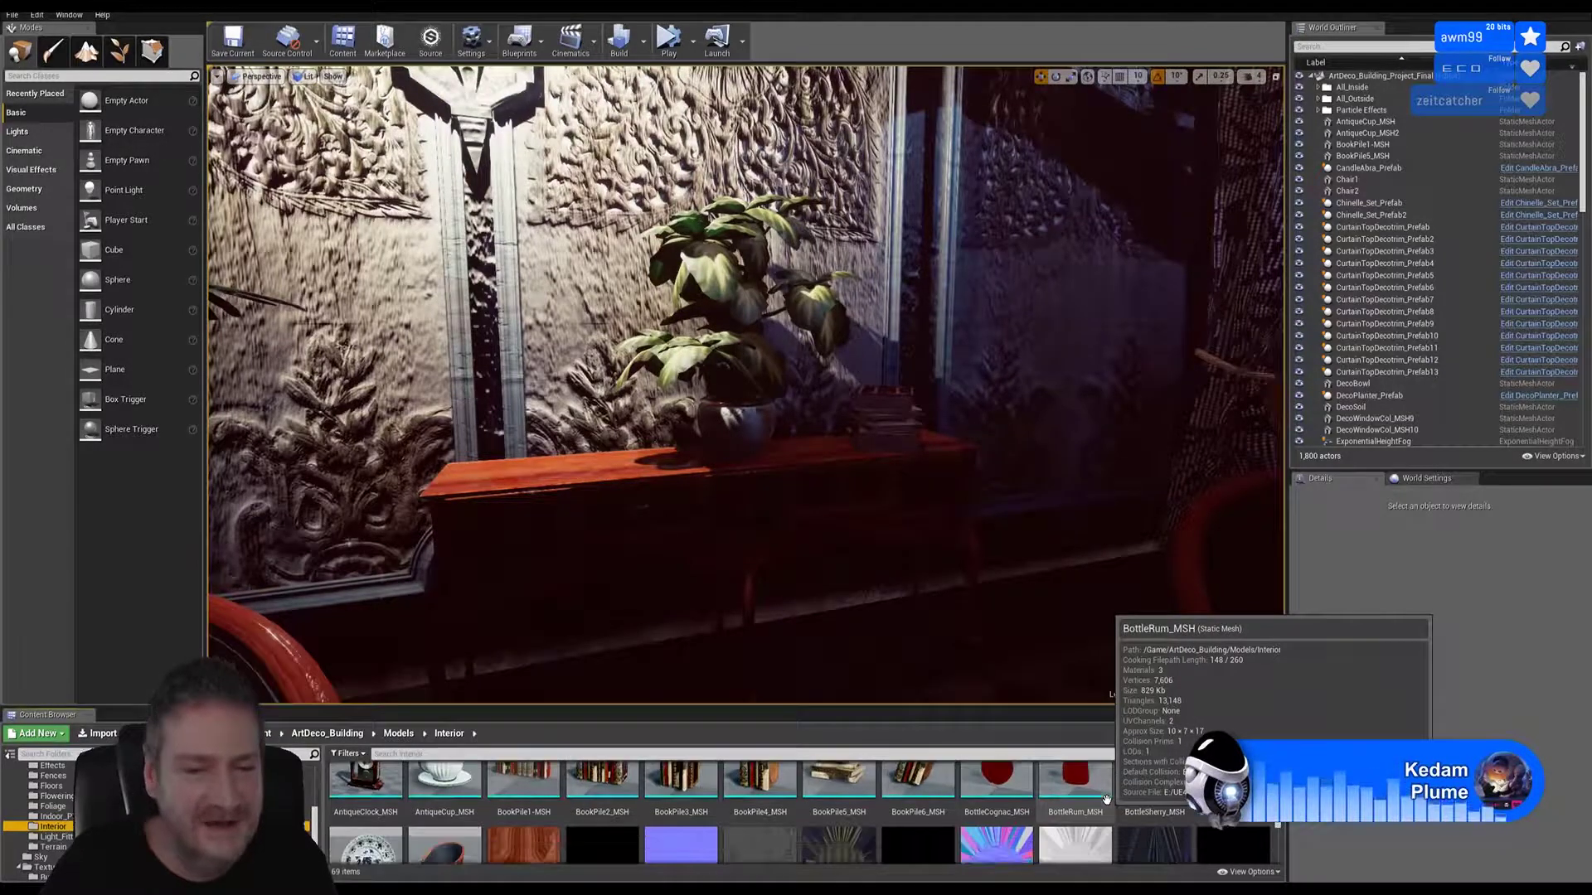
{"action": "scroll", "coordinate": [1106, 800], "scroll_direction": "down", "scroll_amount": 4}
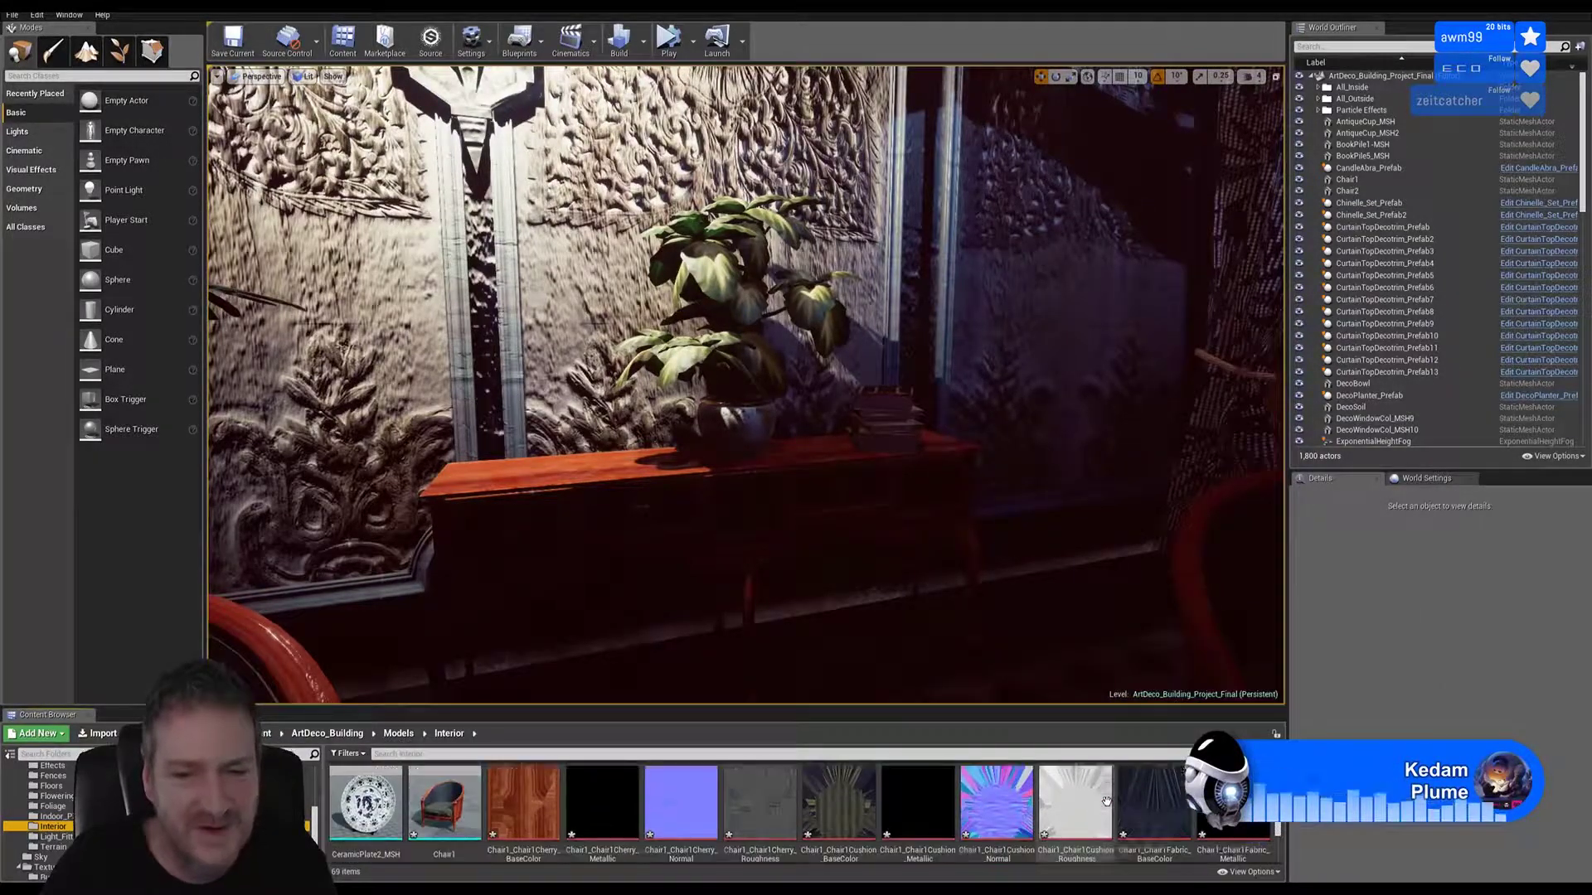
{"action": "scroll", "coordinate": [1106, 800], "scroll_direction": "down", "scroll_amount": 3}
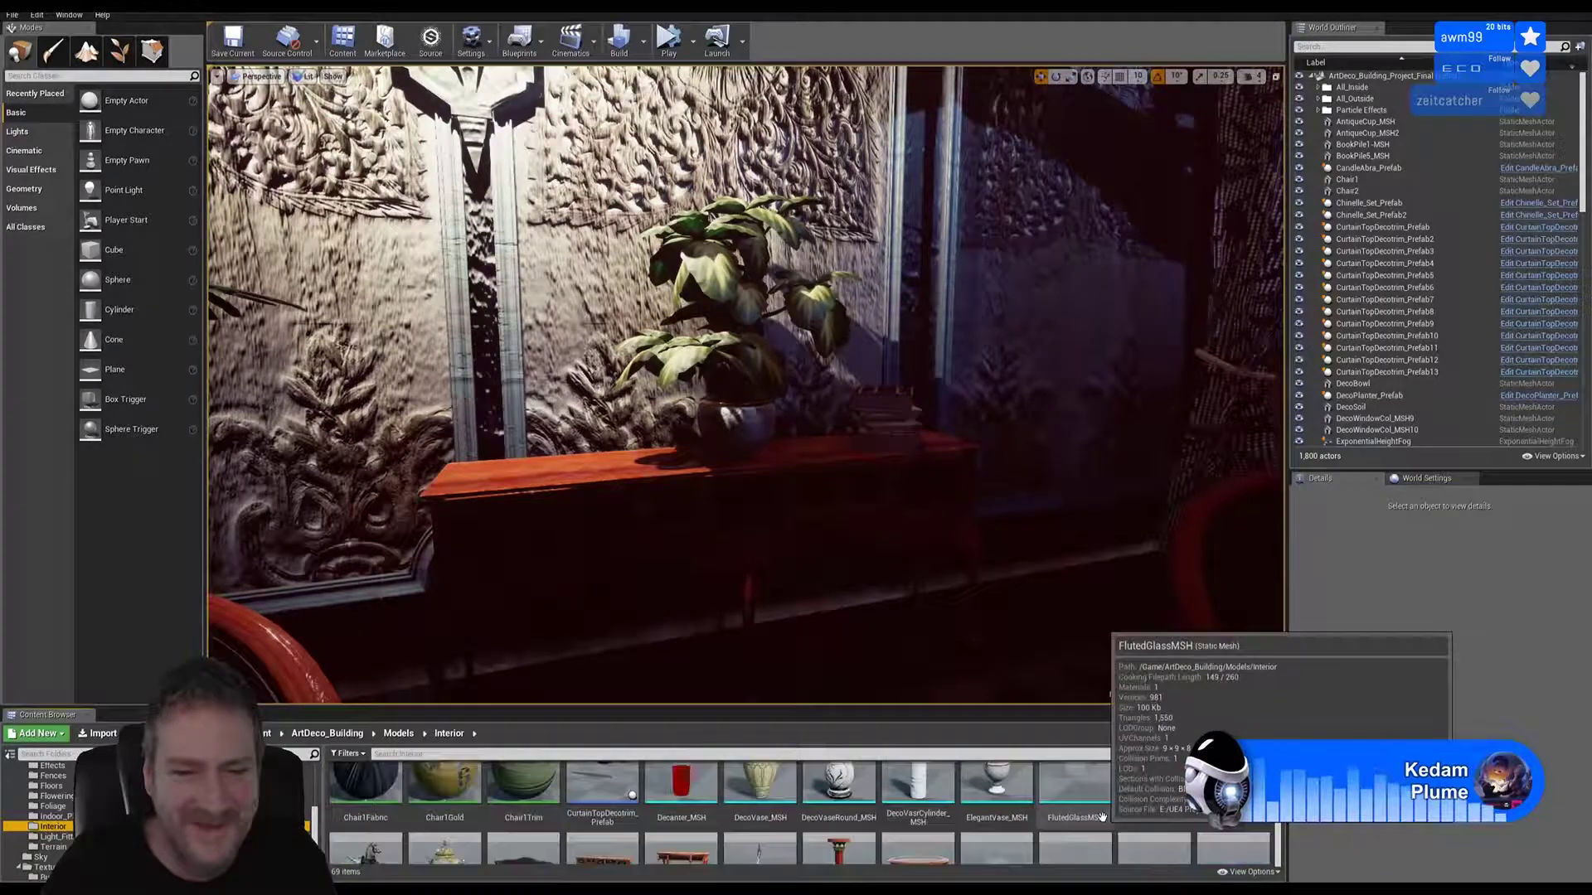
{"action": "scroll", "coordinate": [1102, 817], "scroll_direction": "up", "scroll_amount": 1}
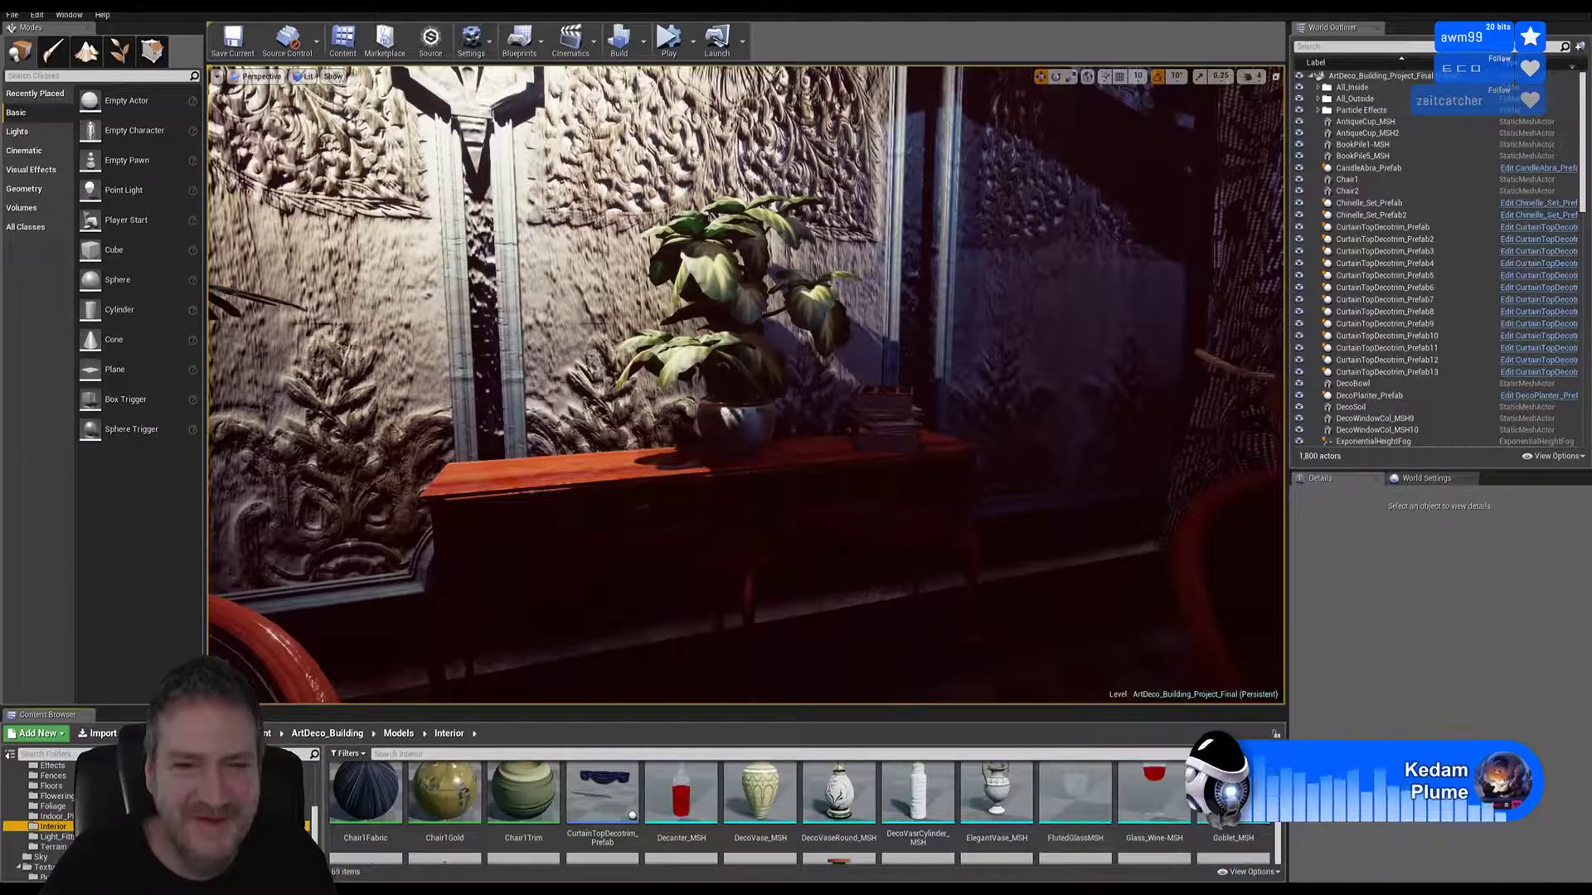
Step: Move IndoorPlant3, its soil and the flower pot together slightly along the sideboard towards the book pile
{"action": "right_click_drag", "start_coordinate": [744, 385], "coordinate": [783, 373]}
{"action": "key", "text": "s"}
{"action": "key", "text": "w"}
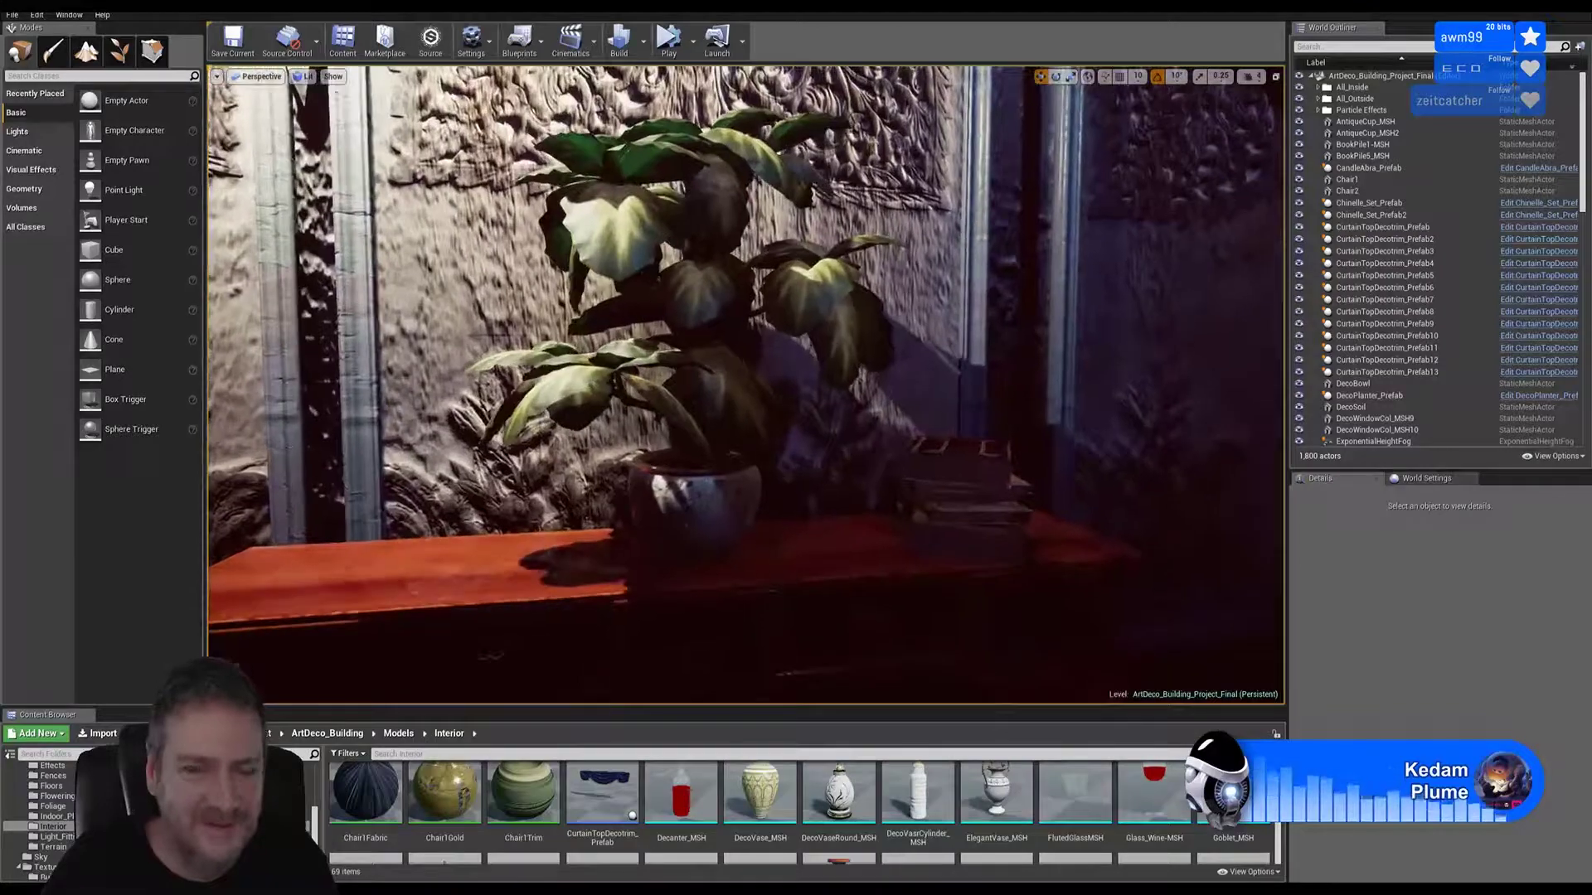
{"action": "key", "text": "e"}
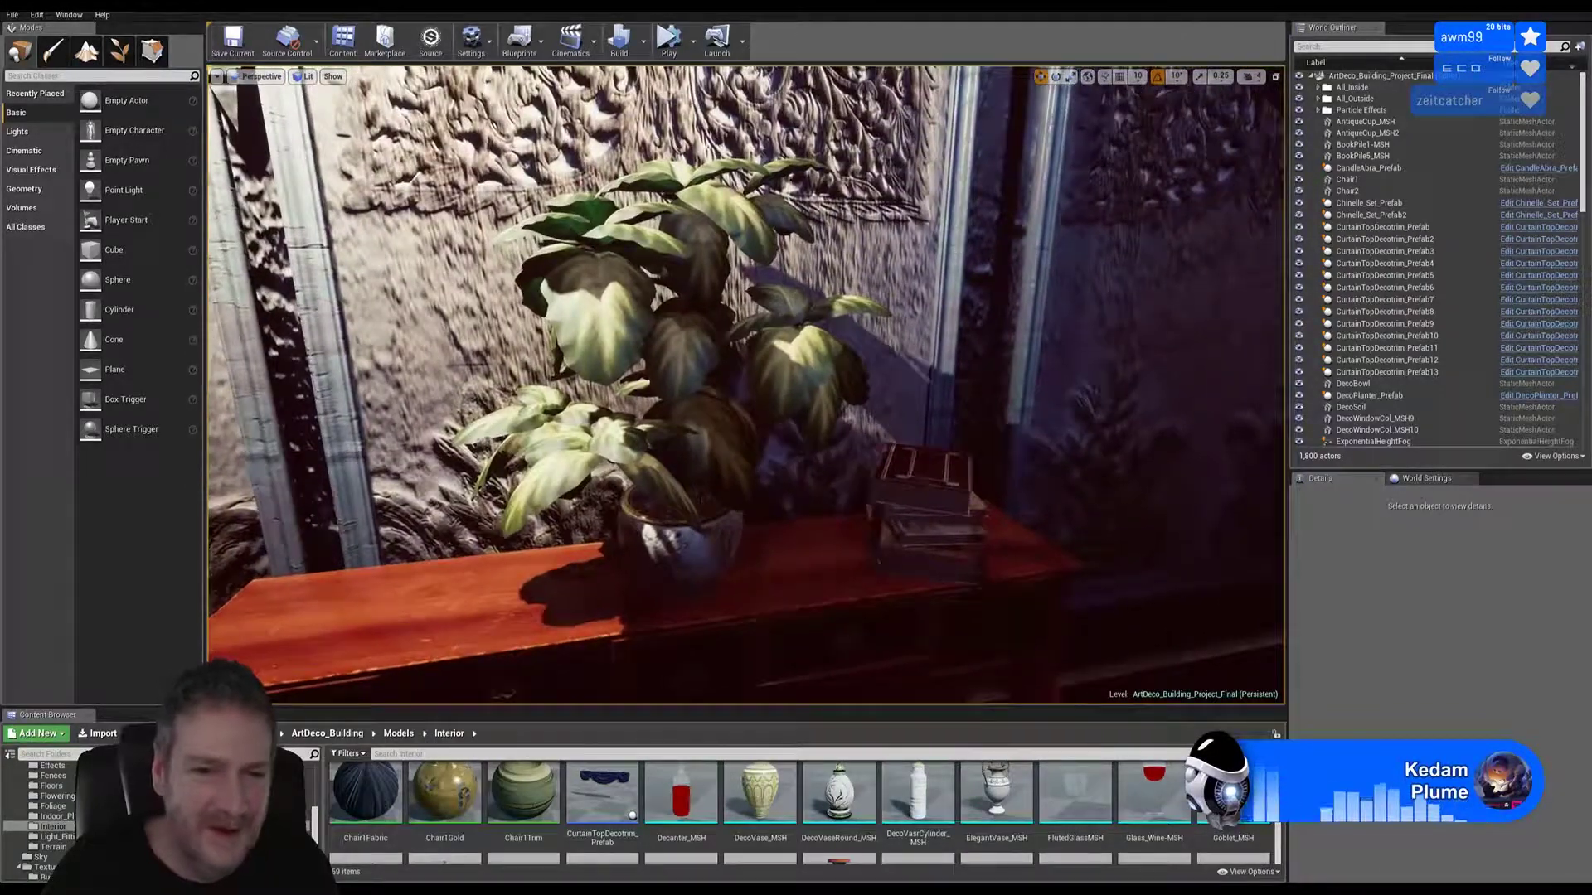
{"action": "left_click", "coordinate": [681, 507]}
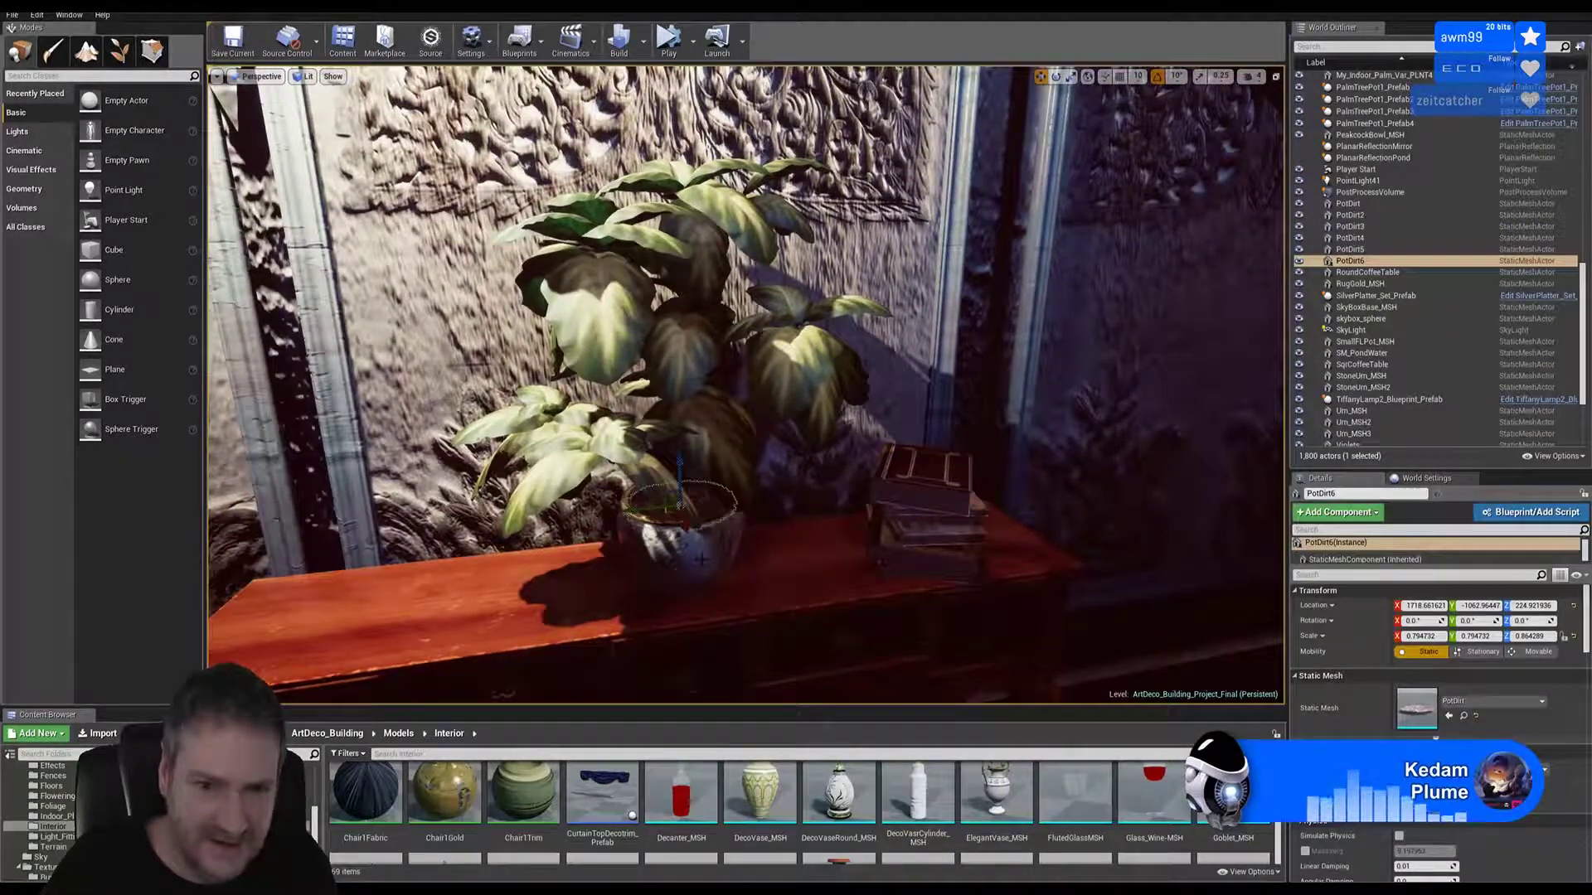
{"action": "left_click", "coordinate": [726, 448], "text": "ctrl"}
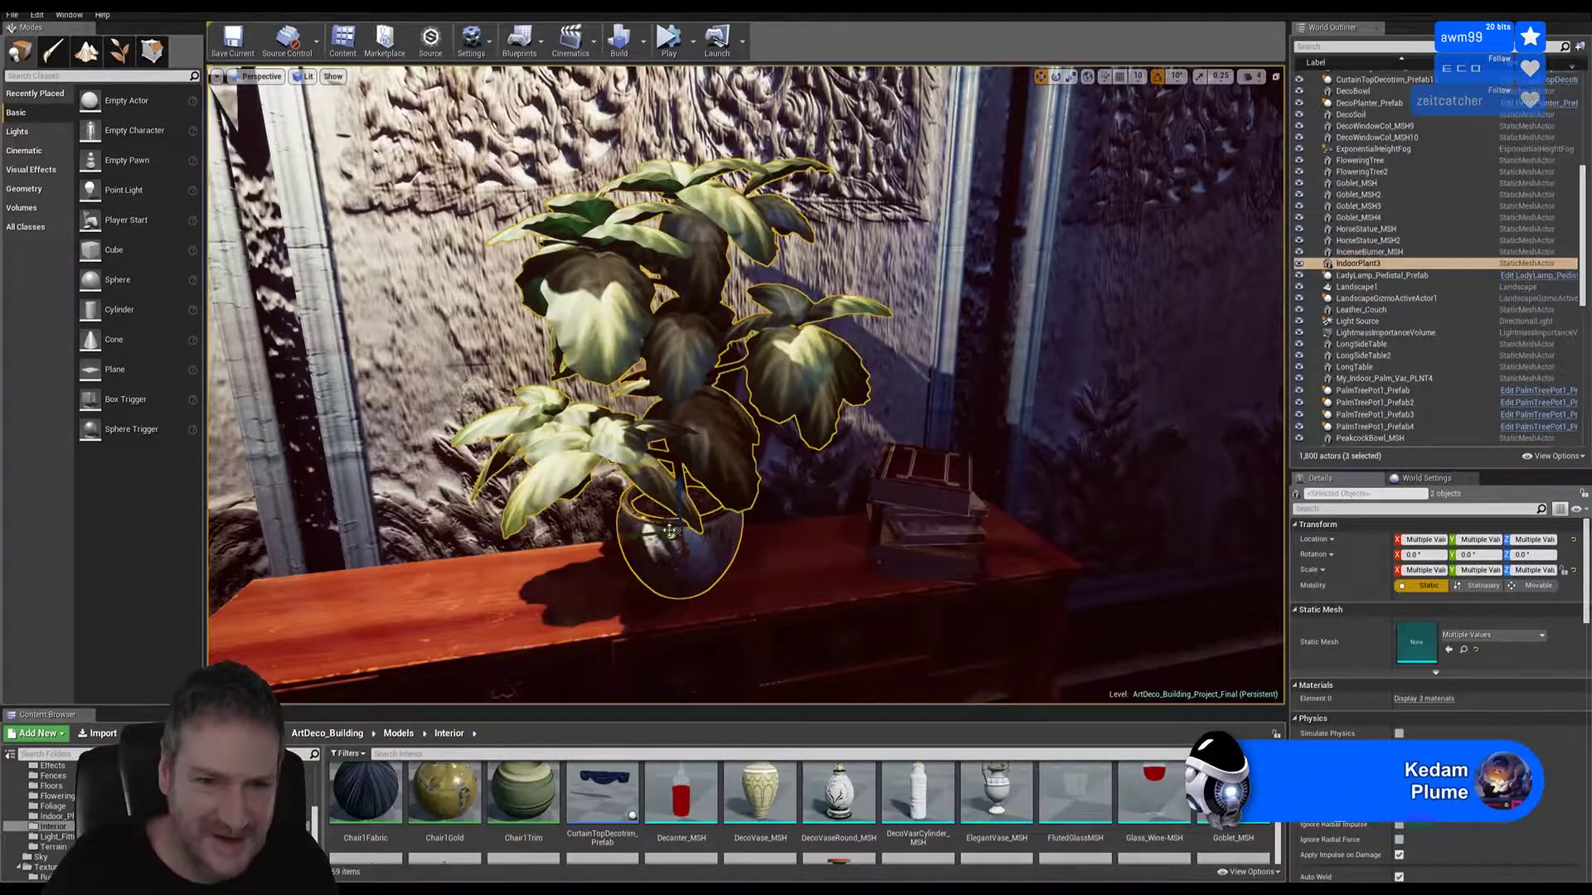
{"action": "left_click_drag", "start_coordinate": [655, 533], "coordinate": [692, 528]}
{"action": "key", "text": "Escape"}
{"action": "mouse_move", "coordinate": [691, 528]}
{"action": "right_mouse_down"}
{"action": "mouse_move", "coordinate": [642, 448]}
{"action": "mouse_move", "coordinate": [687, 405]}
{"action": "mouse_move", "coordinate": [637, 402]}
{"action": "mouse_move", "coordinate": [643, 448]}
{"action": "mouse_move", "coordinate": [663, 469]}
{"action": "mouse_move", "coordinate": [683, 456]}
{"action": "mouse_move", "coordinate": [691, 528]}
{"action": "right_mouse_up"}
{"action": "key", "text": "s"}
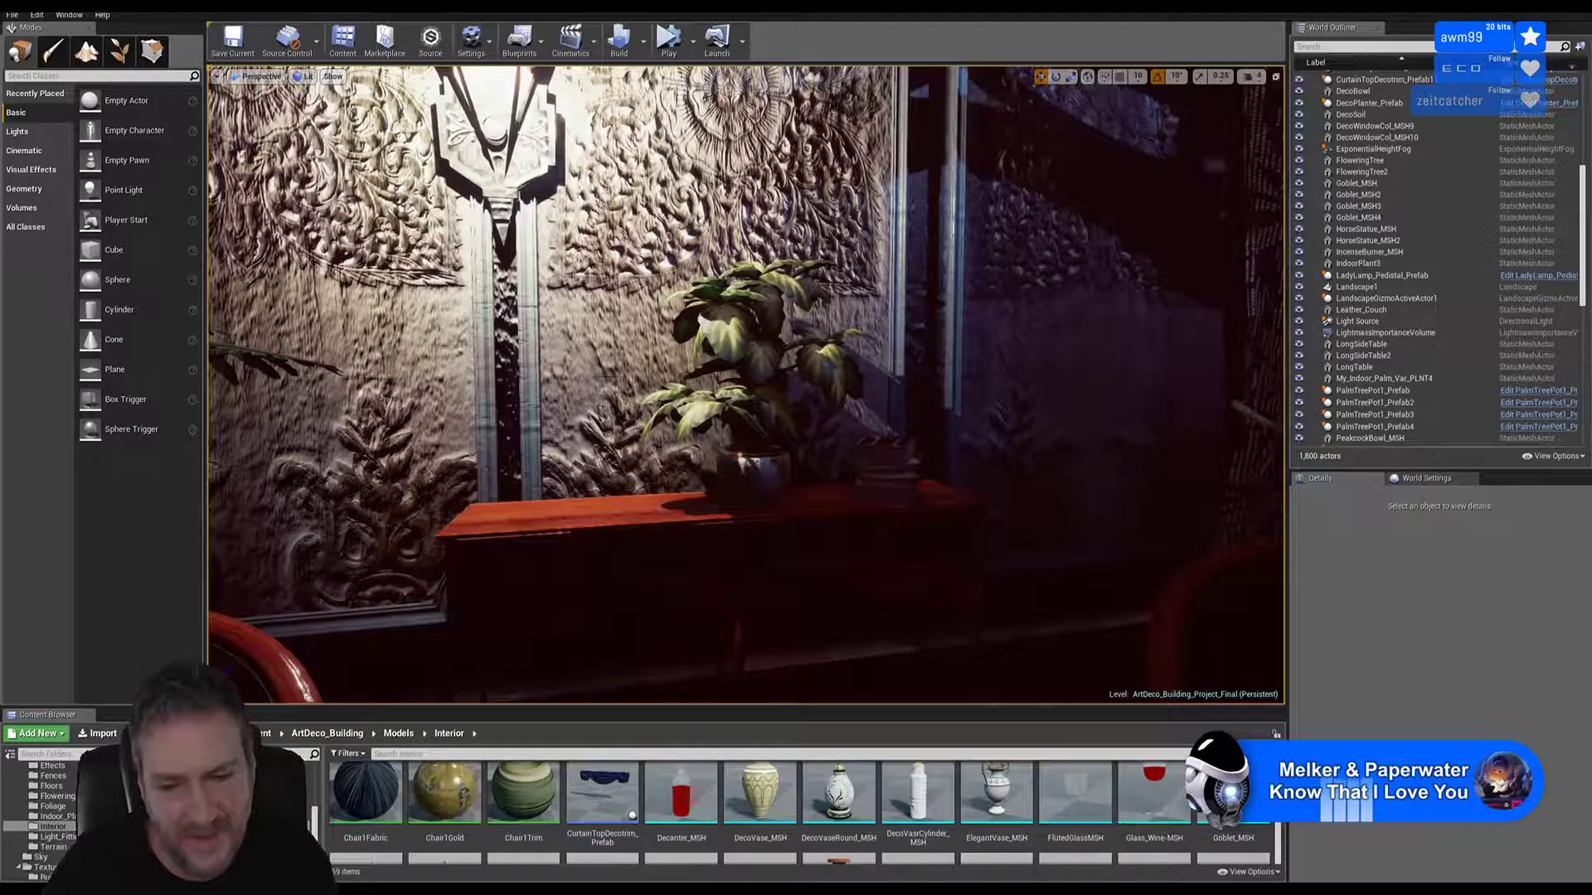
{"action": "key", "text": "s"}
{"action": "mouse_move", "coordinate": [1053, 698]}
{"action": "right_mouse_down"}
{"action": "mouse_move", "coordinate": [1106, 698]}
{"action": "mouse_move", "coordinate": [1053, 698]}
{"action": "right_mouse_up"}
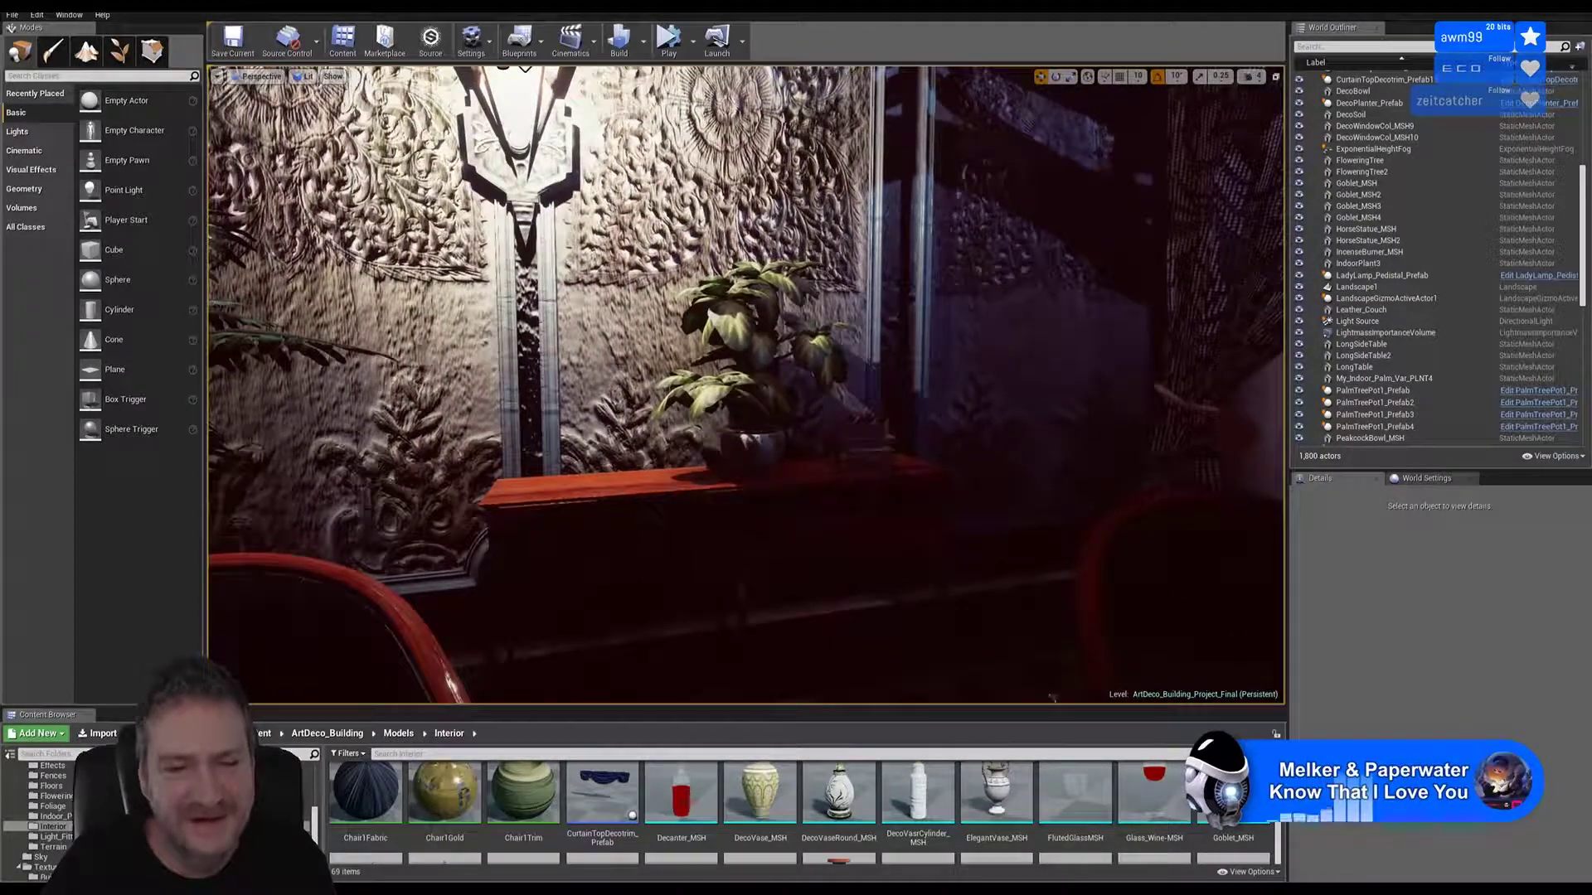
Step: Examine the Interior meshes for another accessory while comparing the sideboard and seating area from different viewpoints
{"action": "scroll", "coordinate": [1078, 800], "scroll_direction": "up", "scroll_amount": 1}
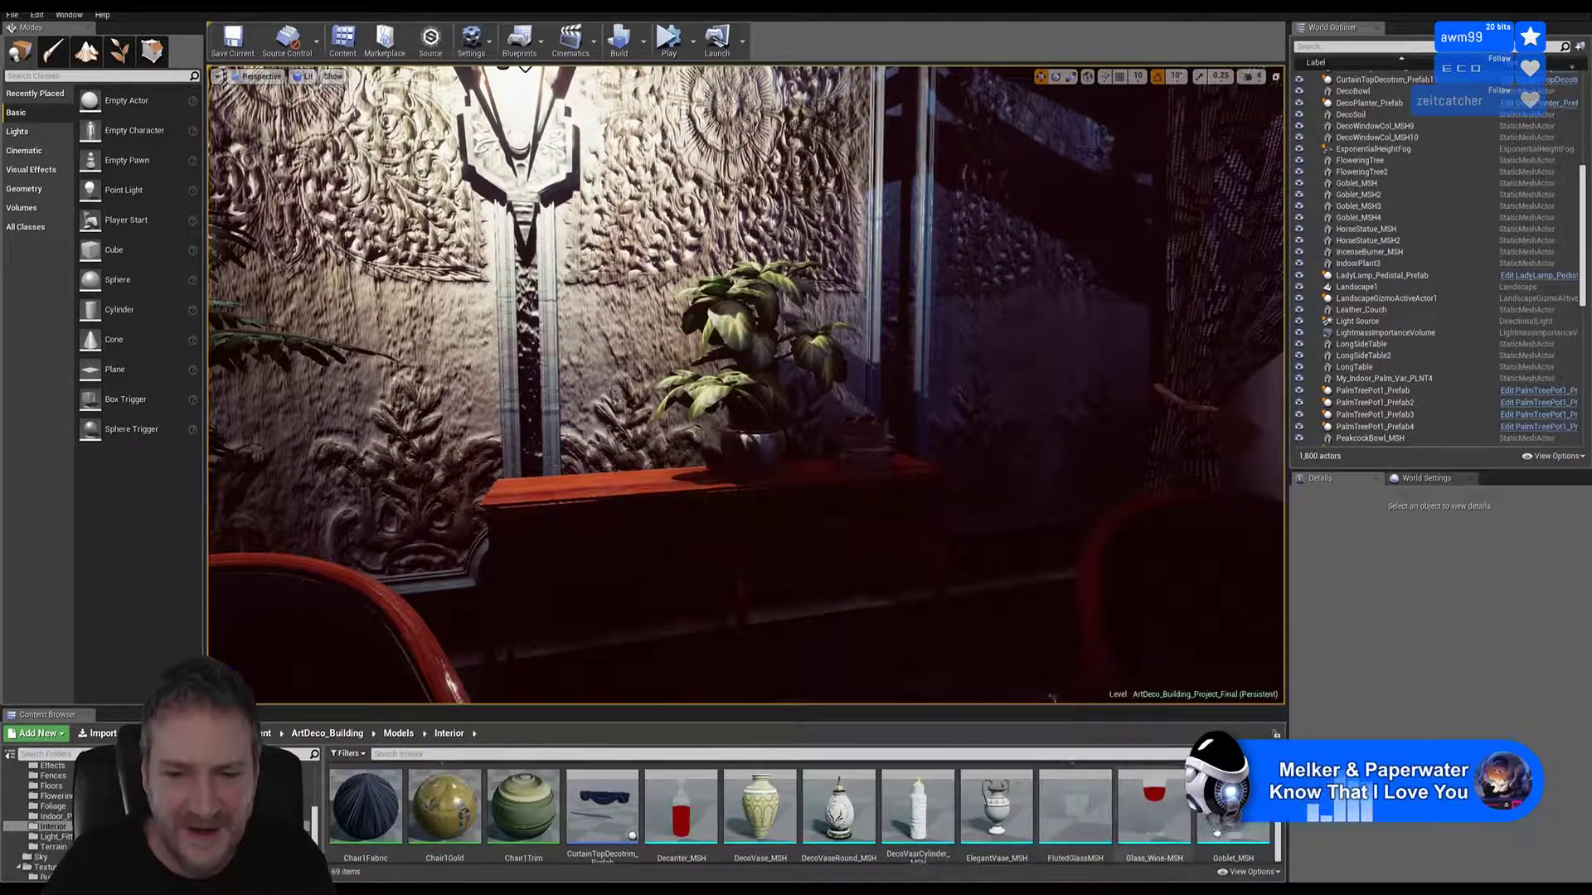
{"action": "scroll", "coordinate": [1141, 808], "scroll_direction": "down", "scroll_amount": 4}
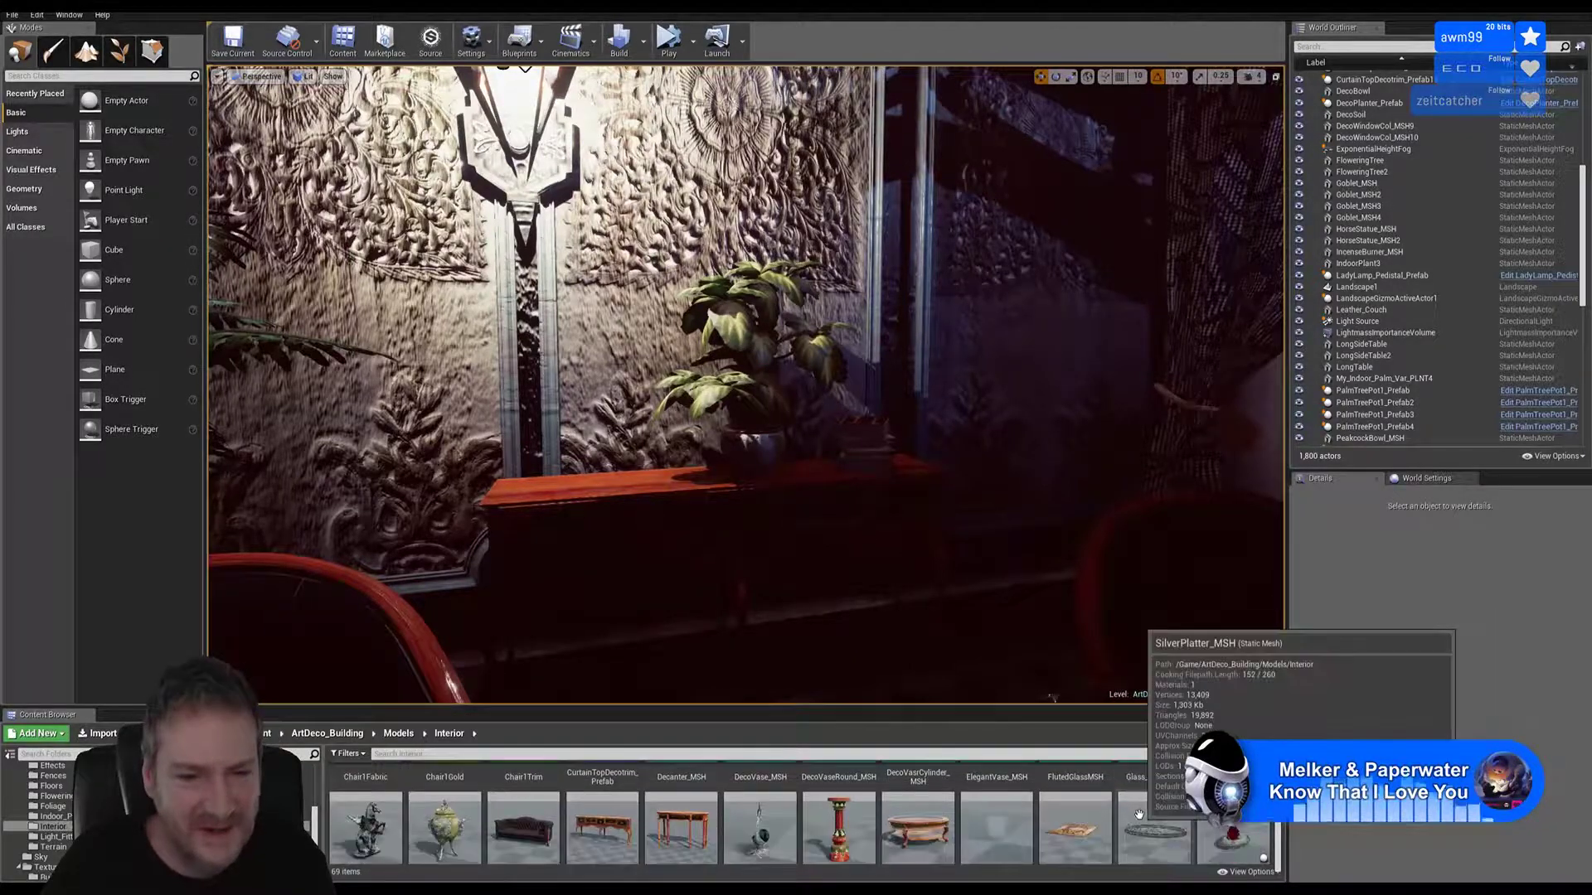
{"action": "scroll", "coordinate": [1139, 815], "scroll_direction": "down", "scroll_amount": 2}
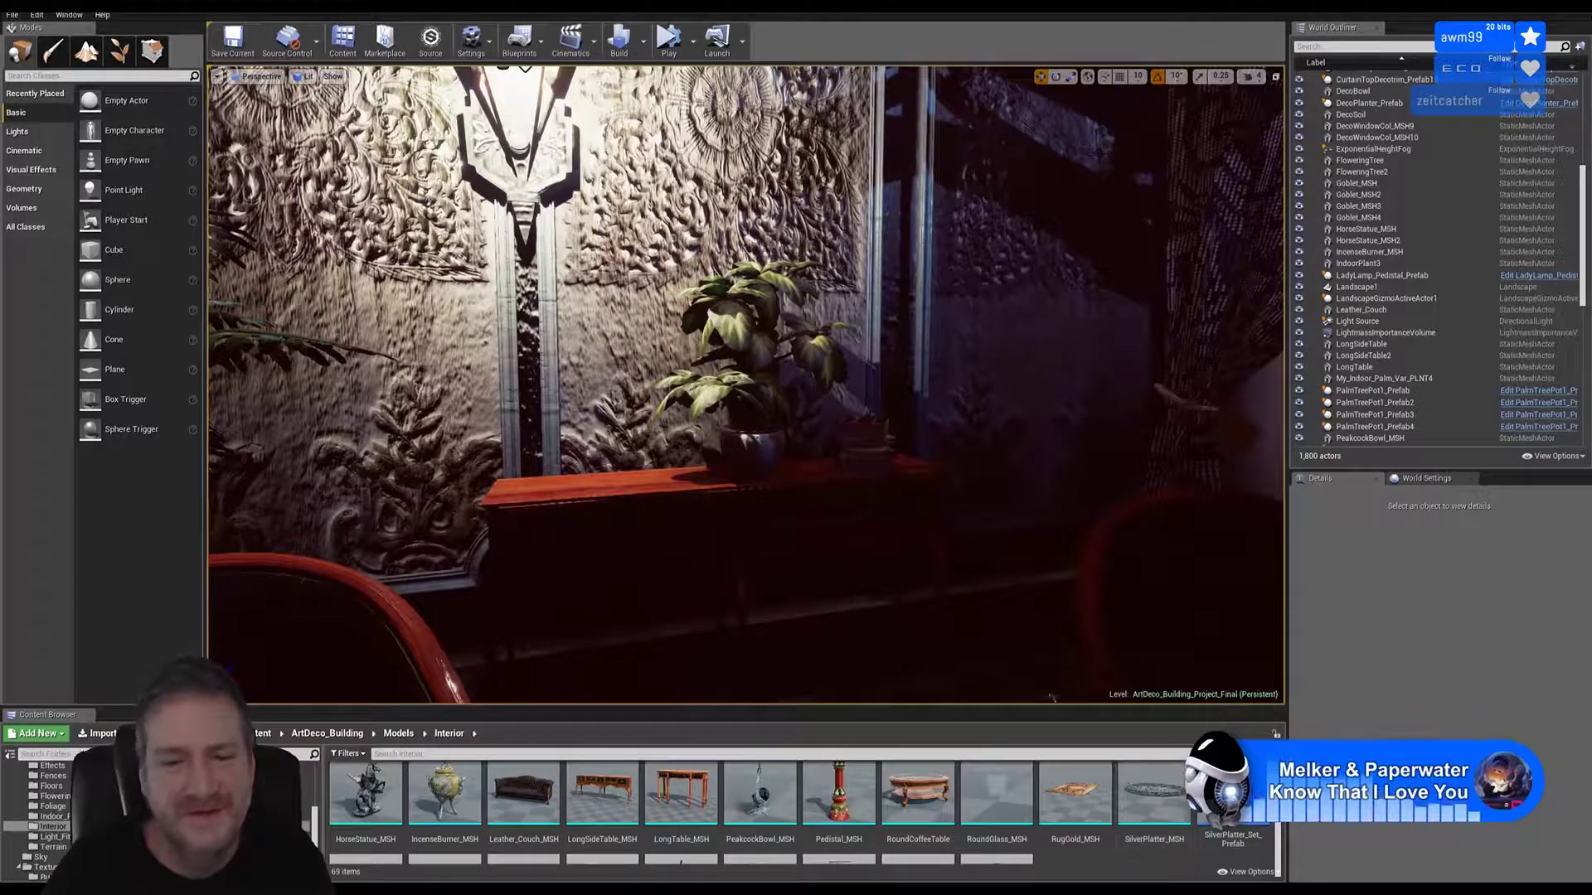
{"action": "right_click_drag", "start_coordinate": [1053, 697], "coordinate": [1065, 653]}
{"action": "right_click_drag", "start_coordinate": [763, 384], "coordinate": [713, 384]}
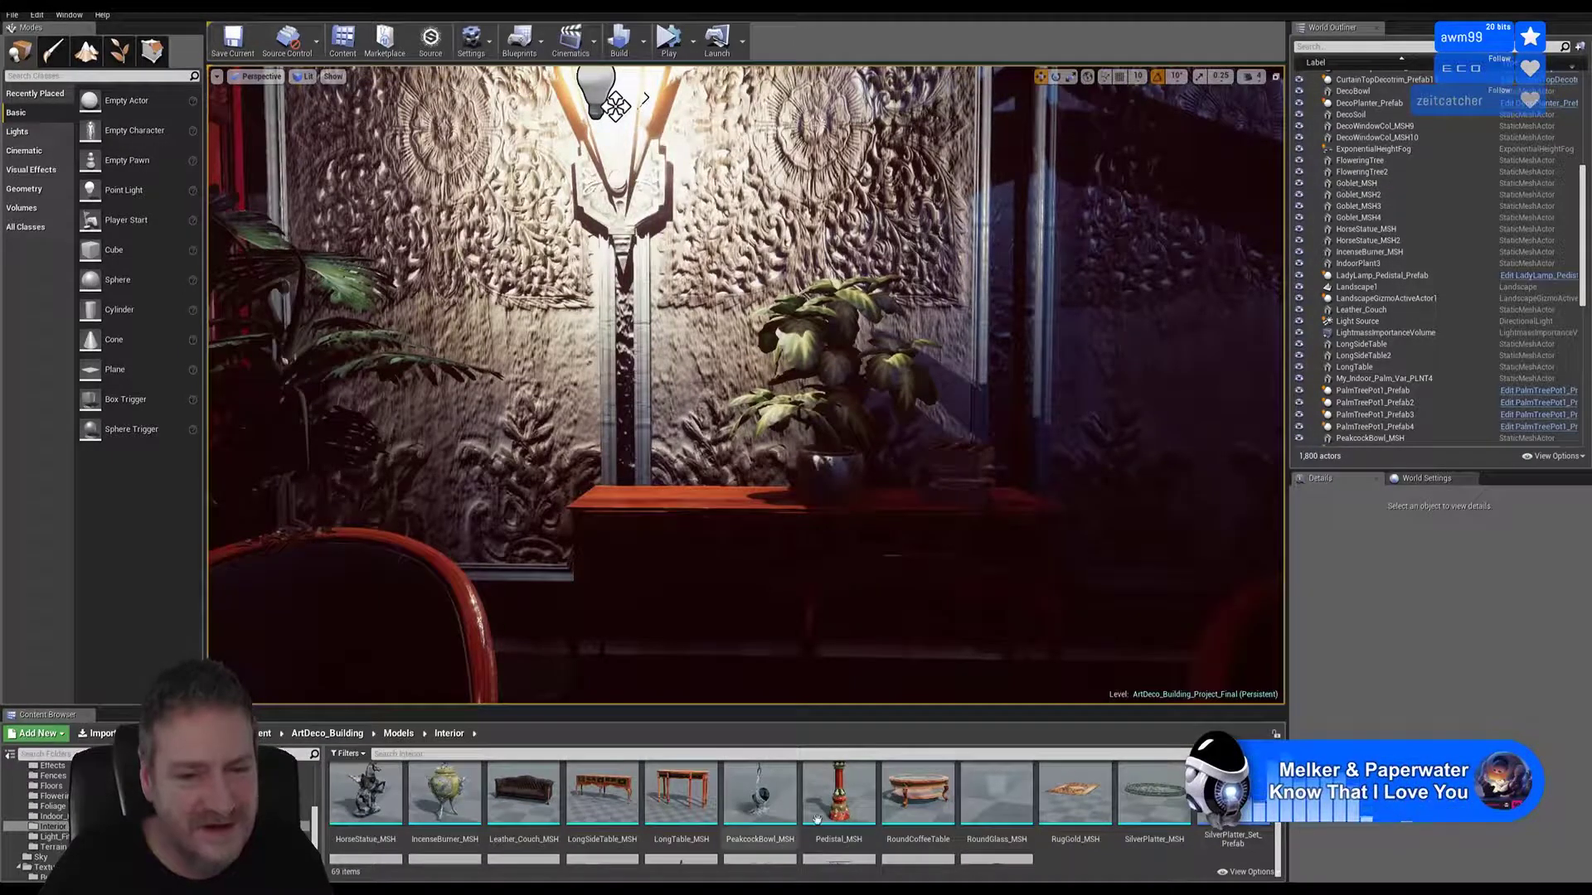
{"action": "scroll", "coordinate": [1072, 816], "scroll_direction": "down", "scroll_amount": 2}
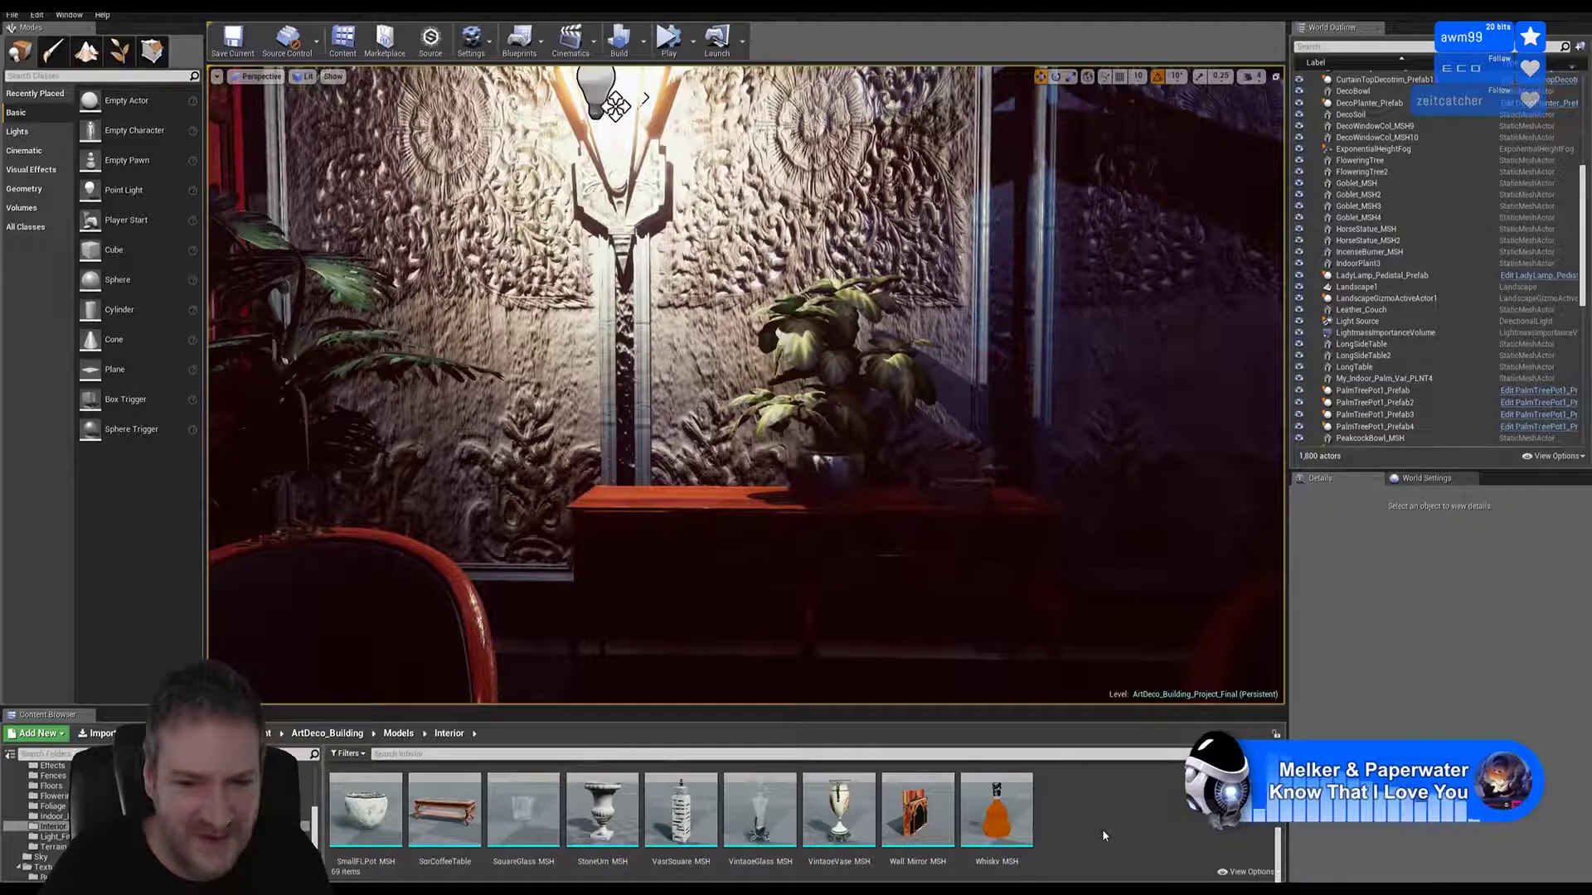
{"action": "scroll", "coordinate": [1099, 829], "scroll_direction": "up", "scroll_amount": 2}
{"action": "scroll", "coordinate": [1095, 829], "scroll_direction": "up", "scroll_amount": 3}
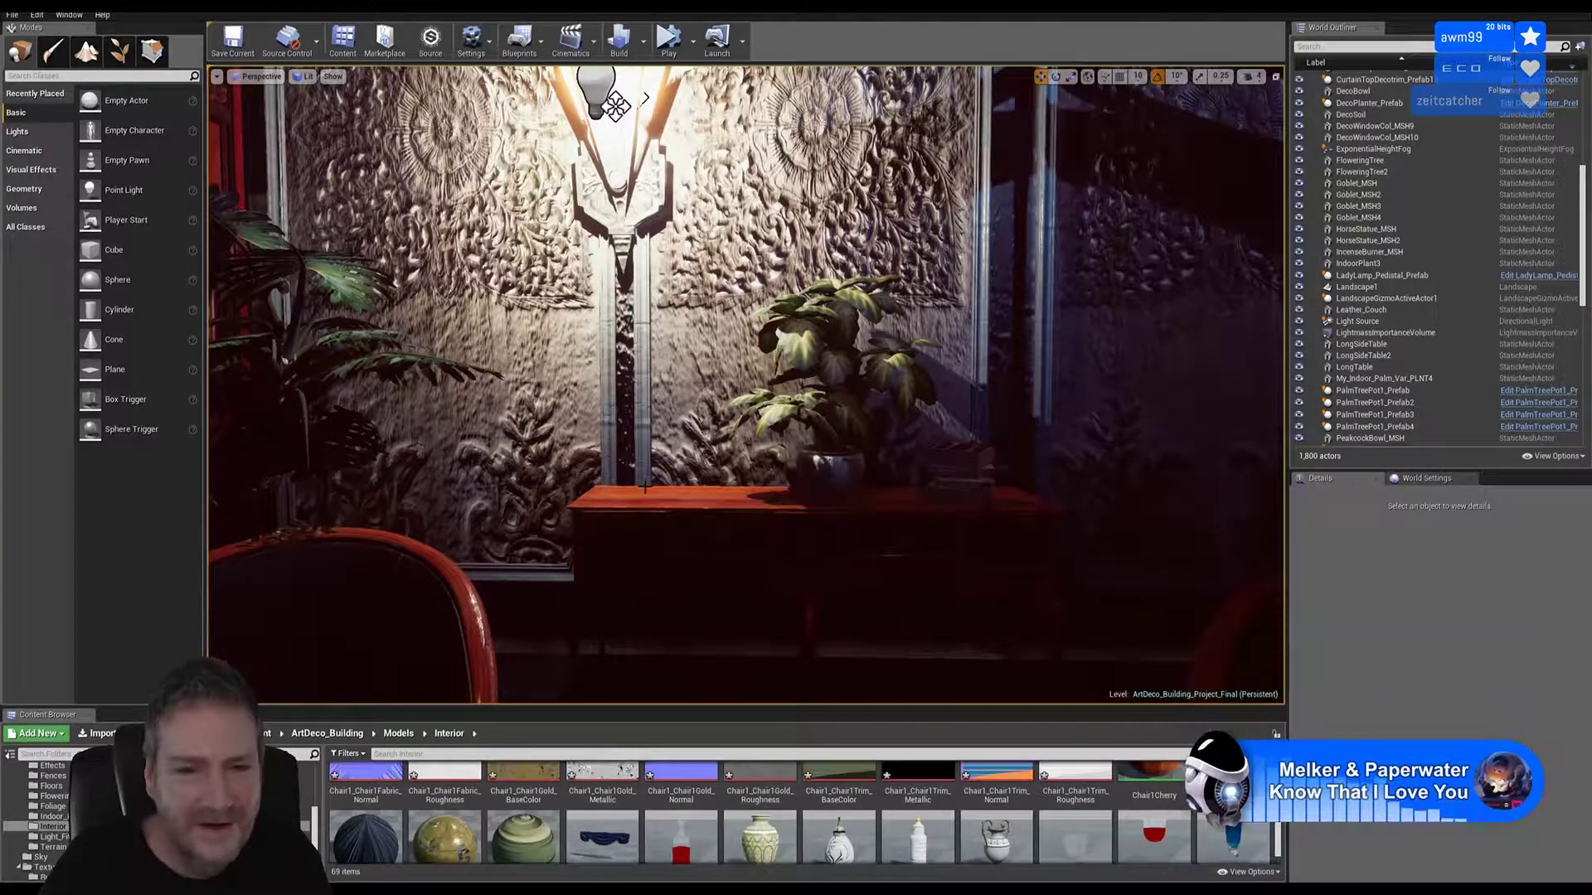
{"action": "key", "text": "s"}
{"action": "right_click_drag", "start_coordinate": [746, 385], "coordinate": [771, 427]}
{"action": "key", "text": "w"}
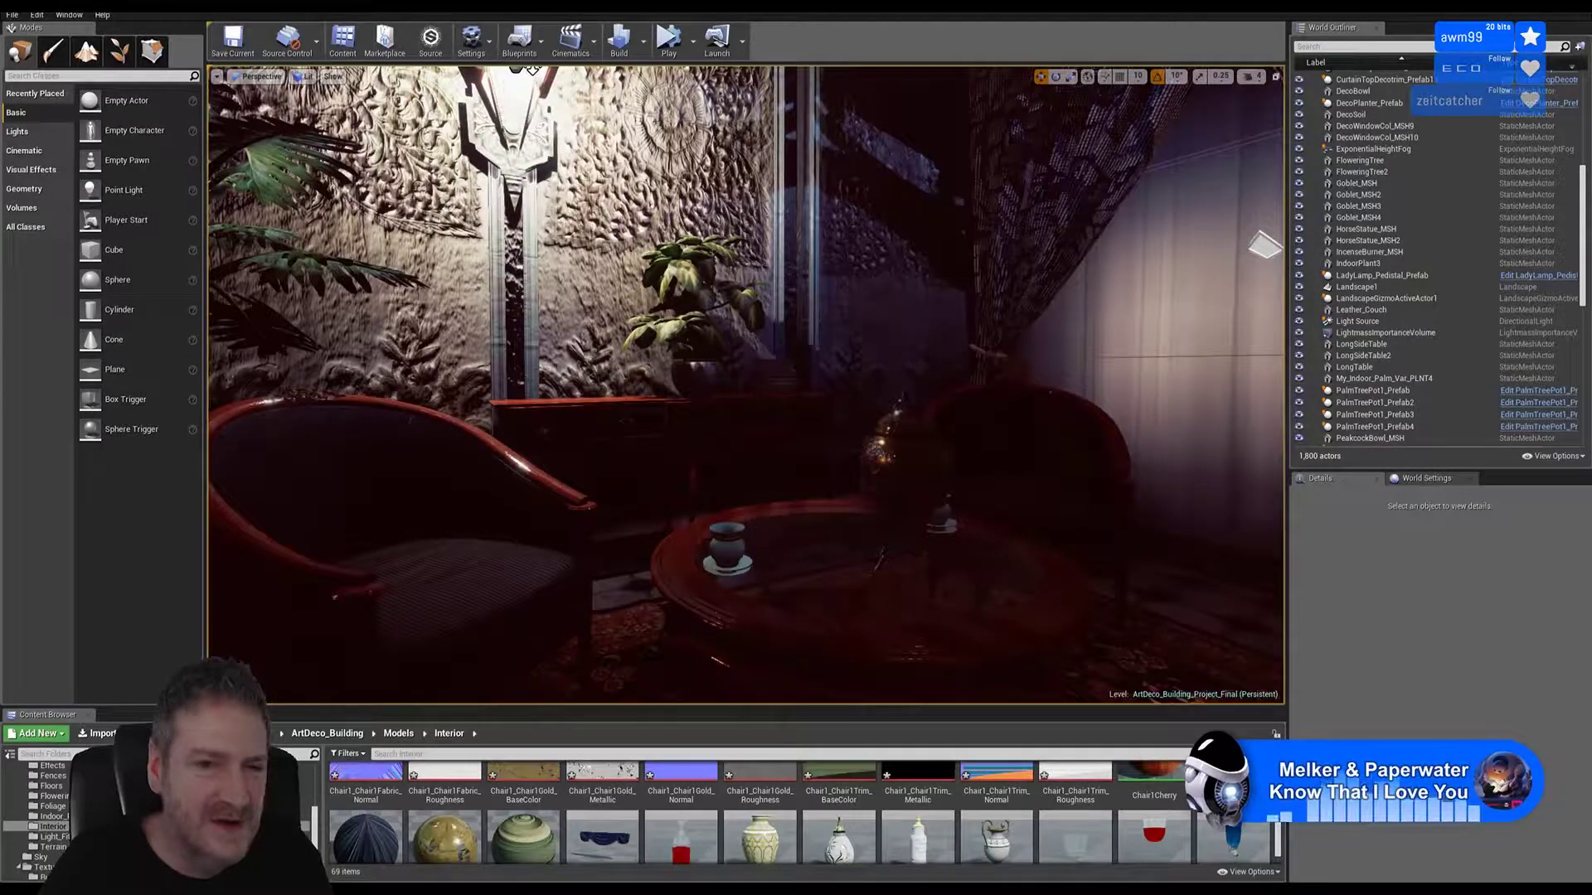
{"action": "scroll", "coordinate": [941, 819], "scroll_direction": "down", "scroll_amount": 1}
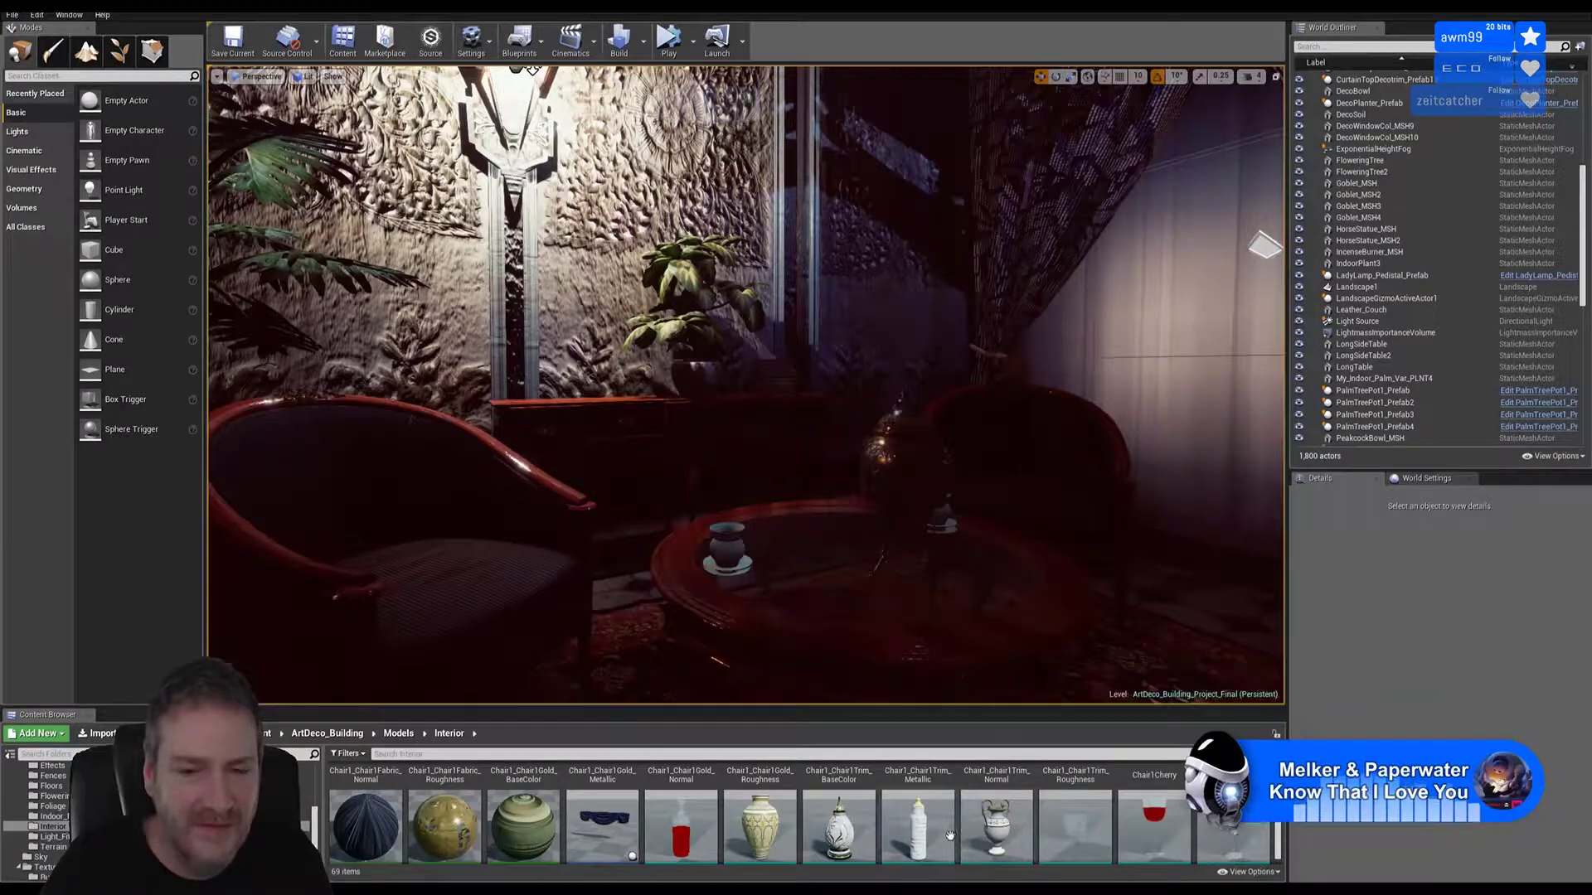
{"action": "scroll", "coordinate": [950, 834], "scroll_direction": "up", "scroll_amount": 3}
{"action": "scroll", "coordinate": [950, 834], "scroll_direction": "up", "scroll_amount": 3}
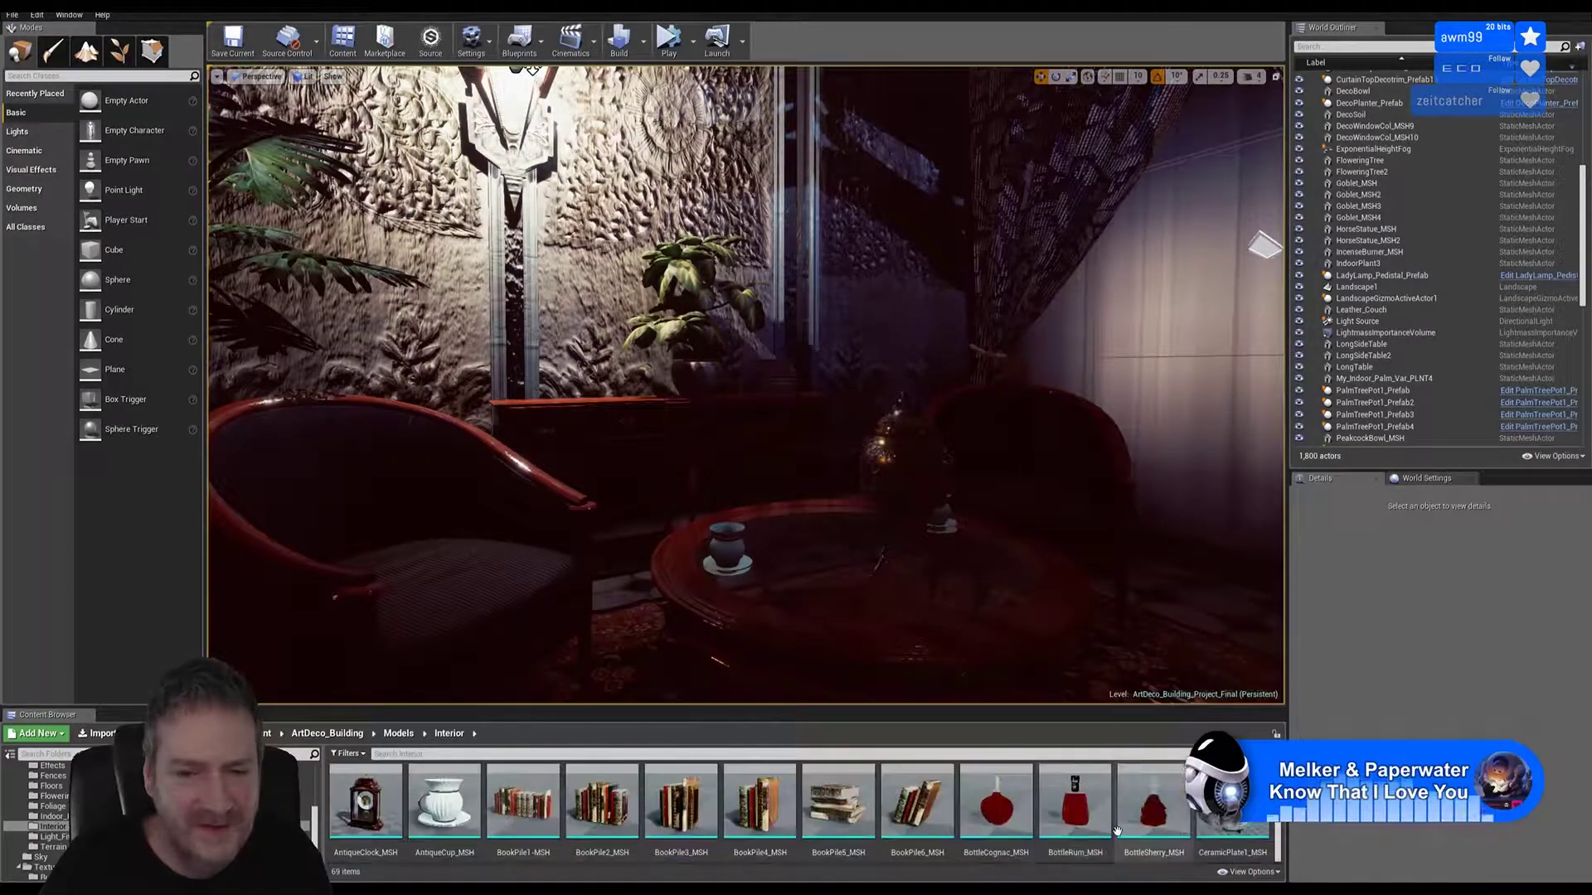
Step: Place BottleRum_MSH on the empty end of the sideboard at about X 1741.1, Y -918.7 and scale it uniformly to about 4.24
{"action": "right_click_drag", "start_coordinate": [532, 71], "coordinate": [551, 104]}
{"action": "key", "text": "w"}
{"action": "key", "text": "w"}
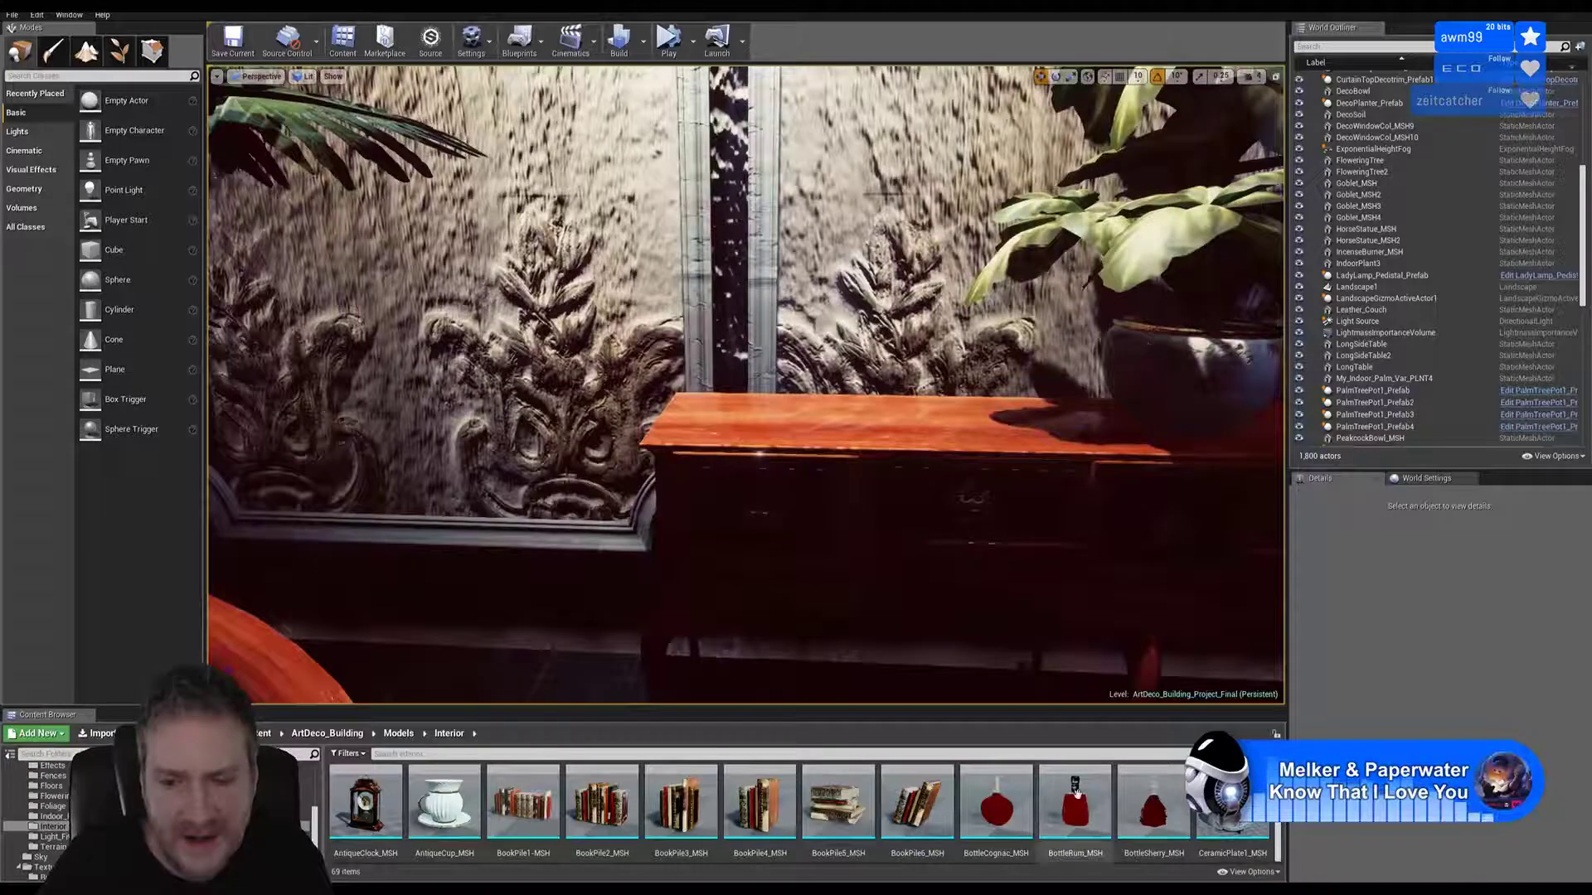
{"action": "mouse_move", "coordinate": [1084, 818]}
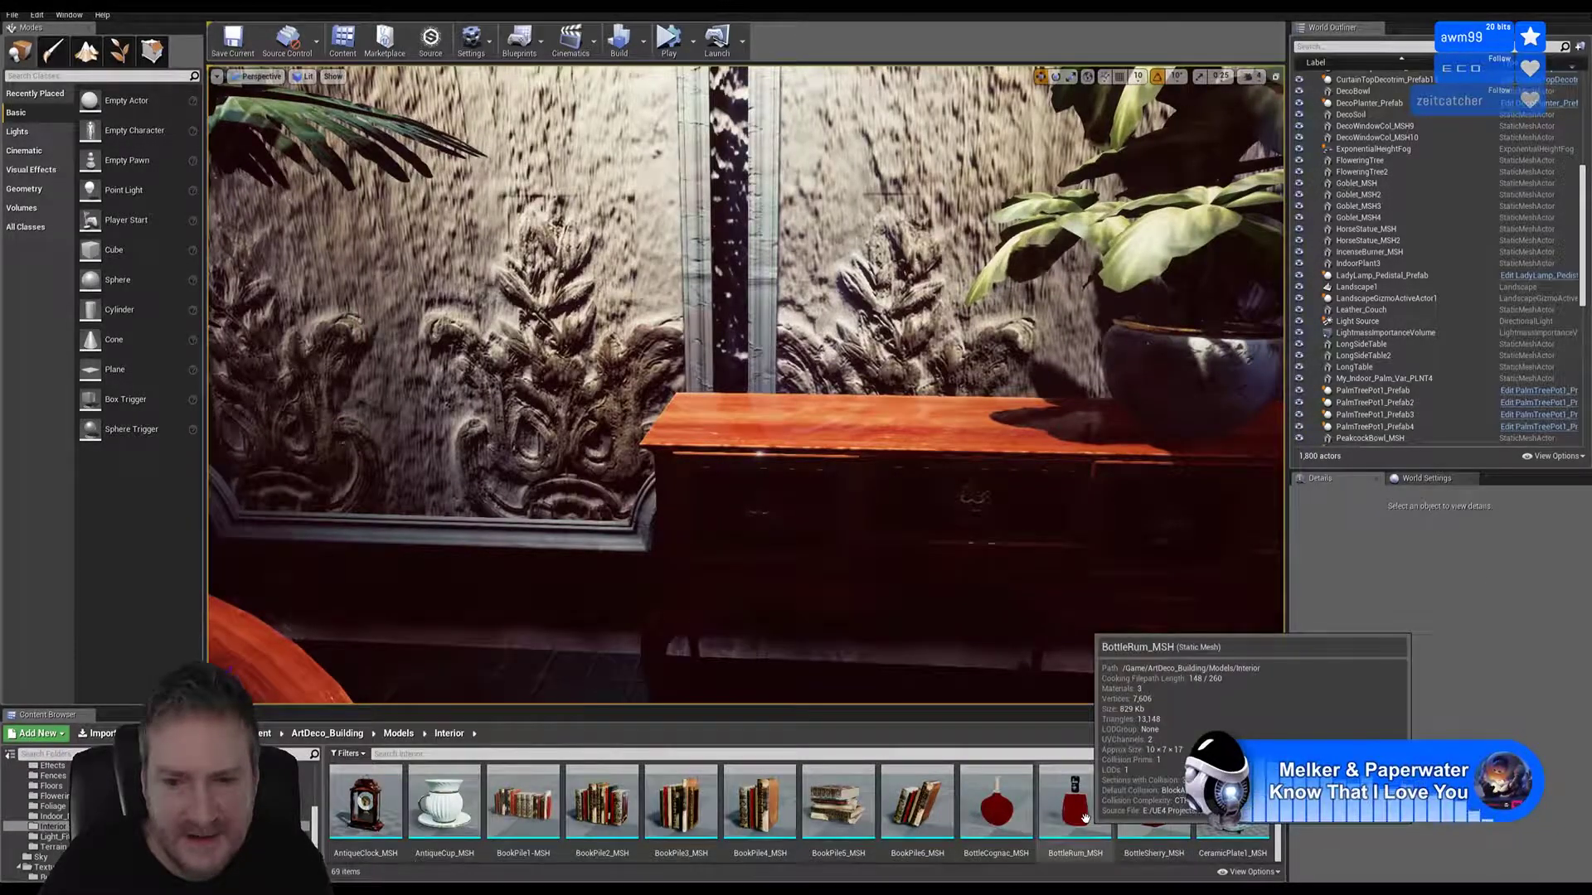
{"action": "left_click_drag", "start_coordinate": [1085, 818], "coordinate": [821, 440]}
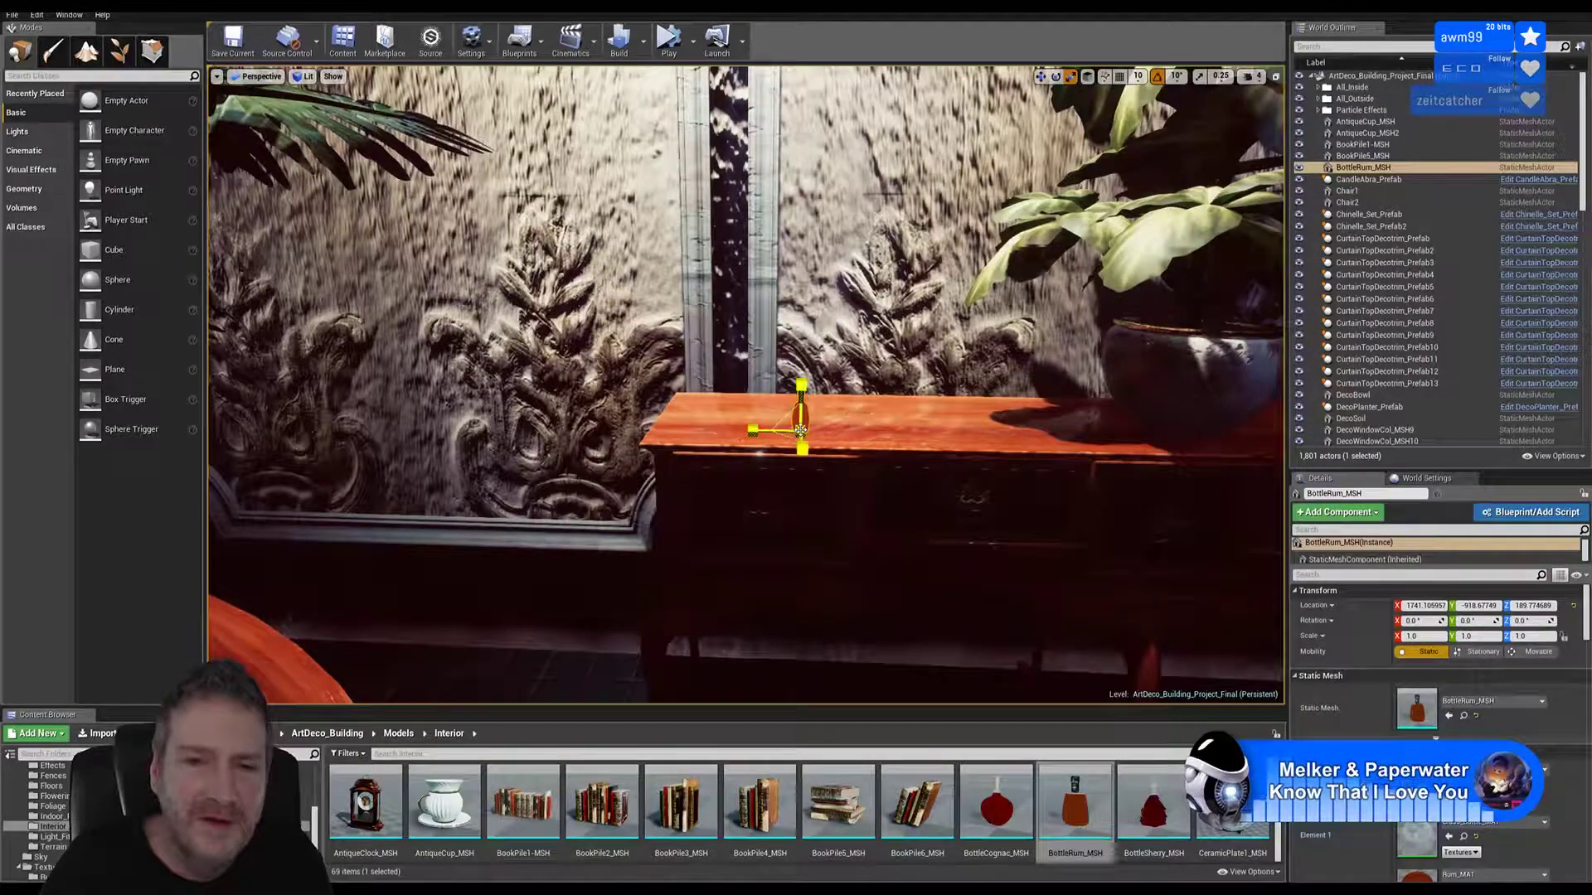
{"action": "left_click_drag", "start_coordinate": [801, 430], "coordinate": [801, 327]}
{"action": "left_click_drag", "start_coordinate": [1421, 636], "coordinate": [1420, 635]}
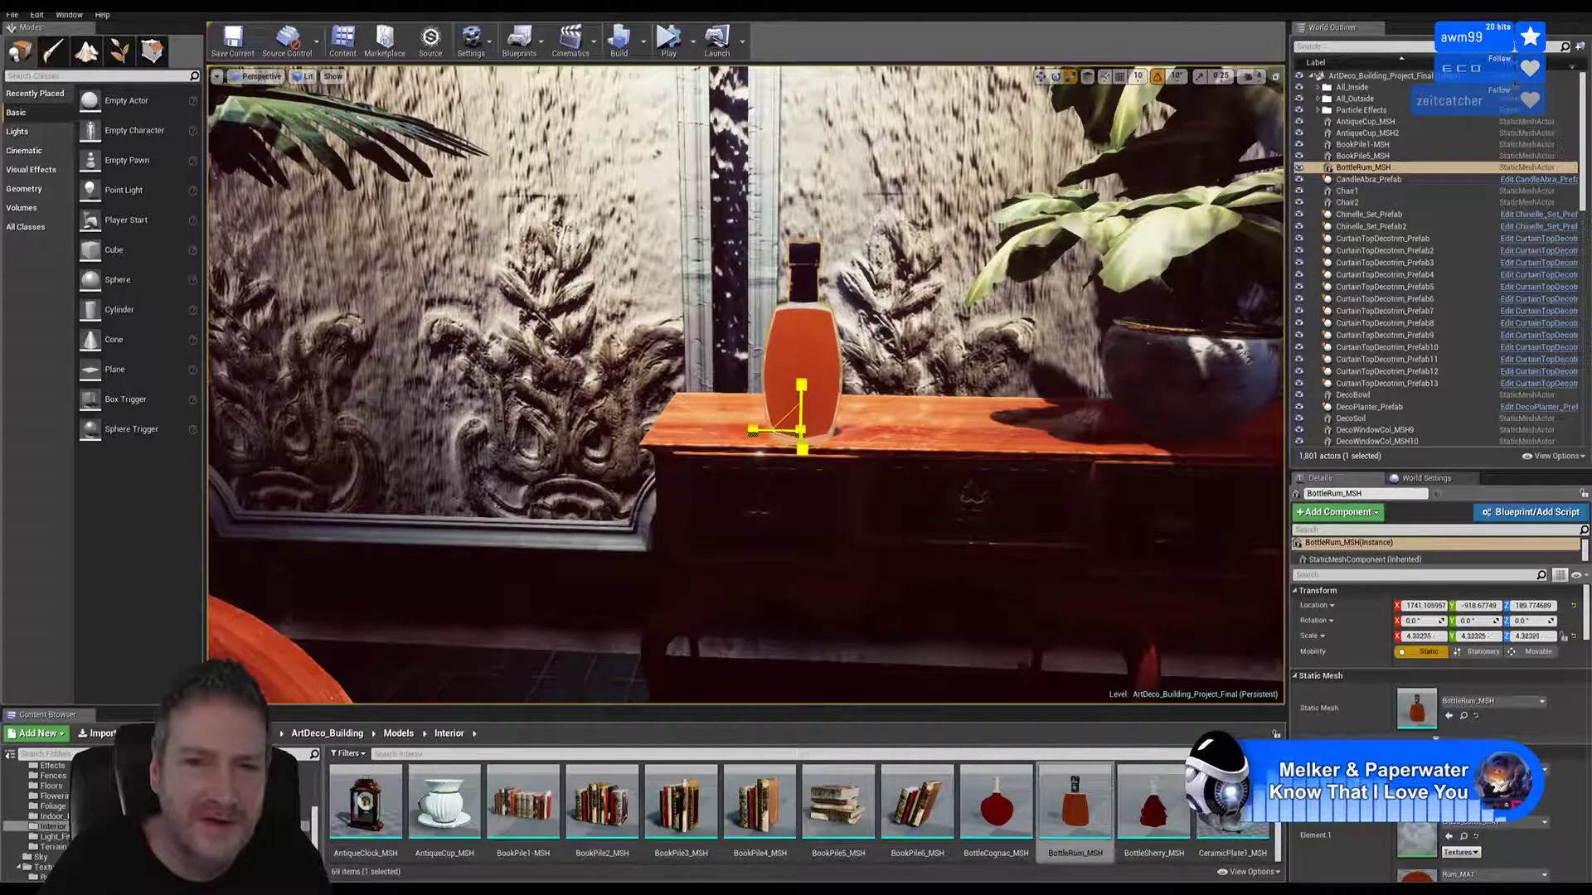
{"action": "mouse_move", "coordinate": [617, 443]}
{"action": "right_mouse_down"}
{"action": "mouse_move", "coordinate": [663, 448]}
{"action": "mouse_move", "coordinate": [629, 435]}
{"action": "mouse_move", "coordinate": [666, 473]}
{"action": "mouse_move", "coordinate": [641, 455]}
{"action": "mouse_move", "coordinate": [709, 462]}
{"action": "mouse_move", "coordinate": [600, 443]}
{"action": "right_mouse_up"}
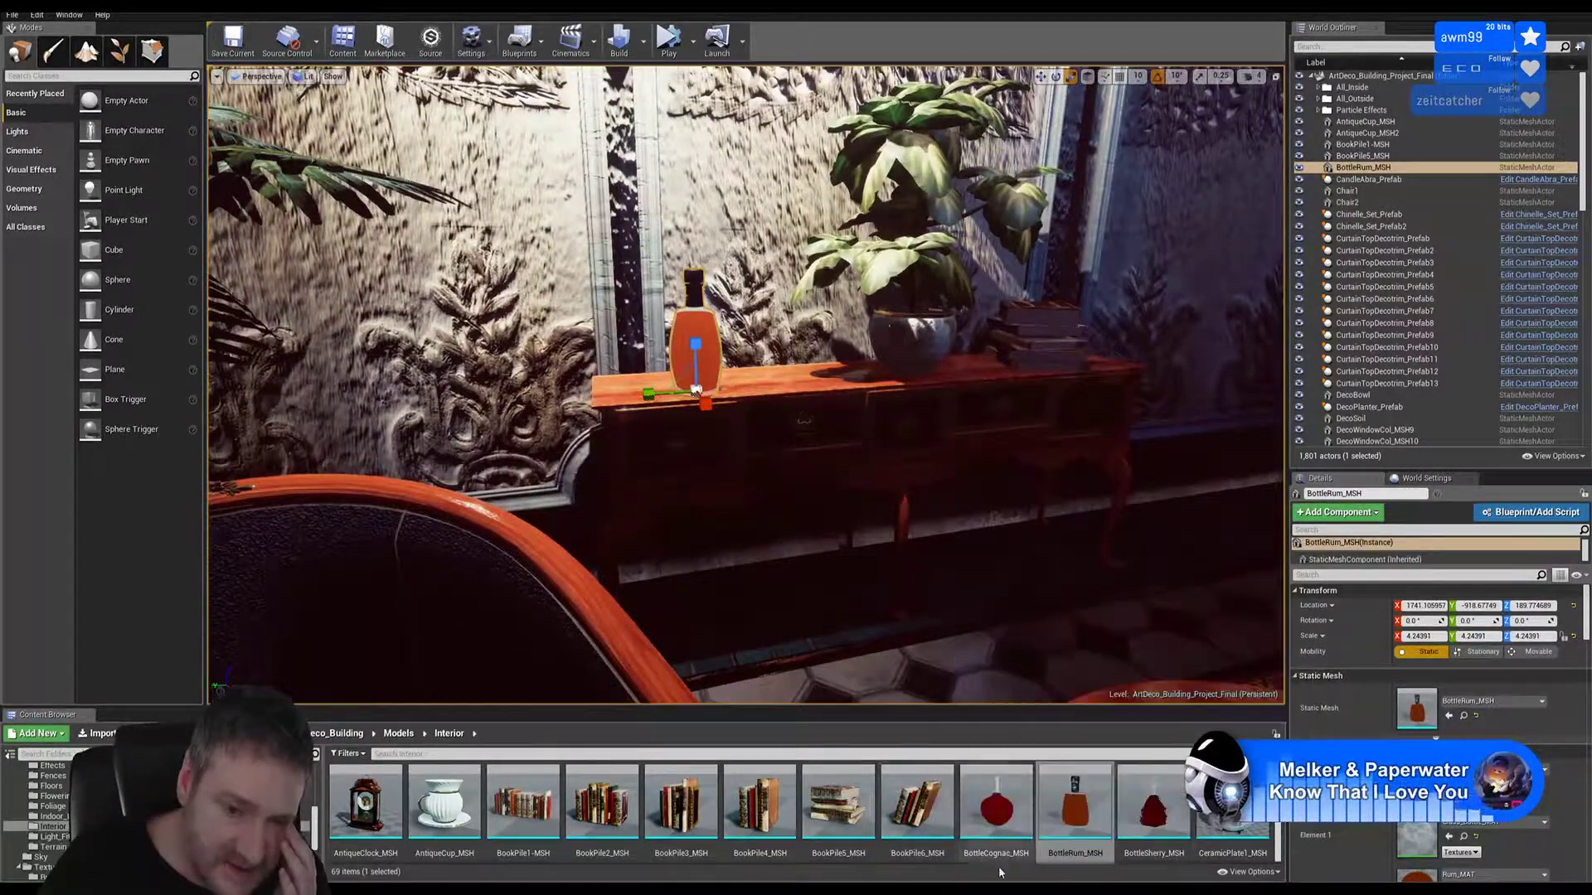
Step: Look through the whole Interior models folder for vases, plates and other meshes that could replace the rum bottle
{"action": "scroll", "coordinate": [1132, 788], "scroll_direction": "down", "scroll_amount": 5}
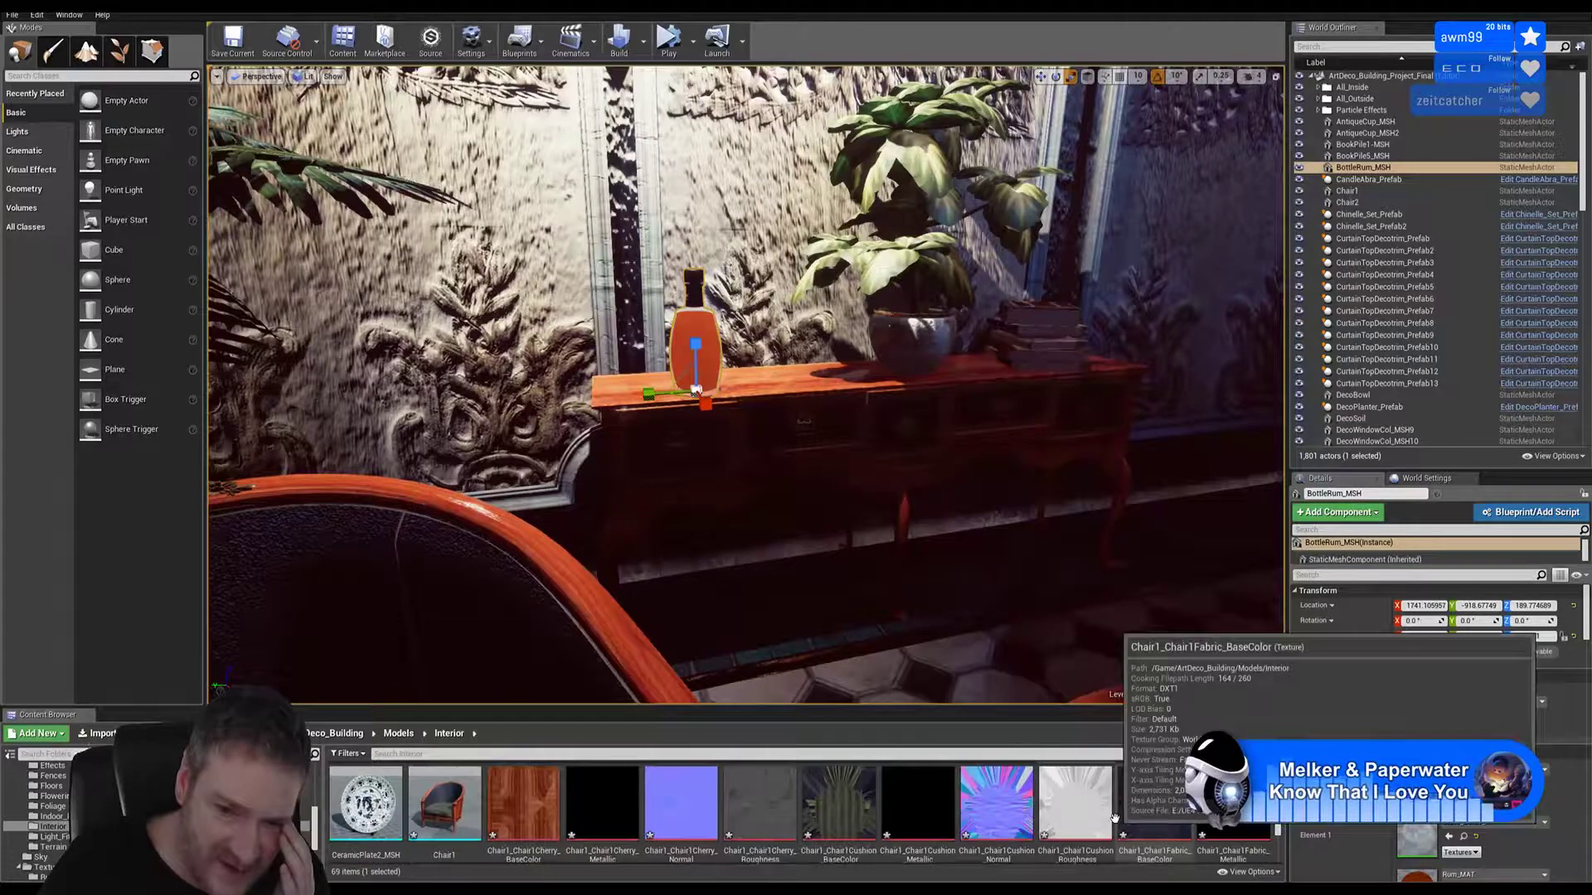
{"action": "scroll", "coordinate": [1110, 816], "scroll_direction": "down", "scroll_amount": 5}
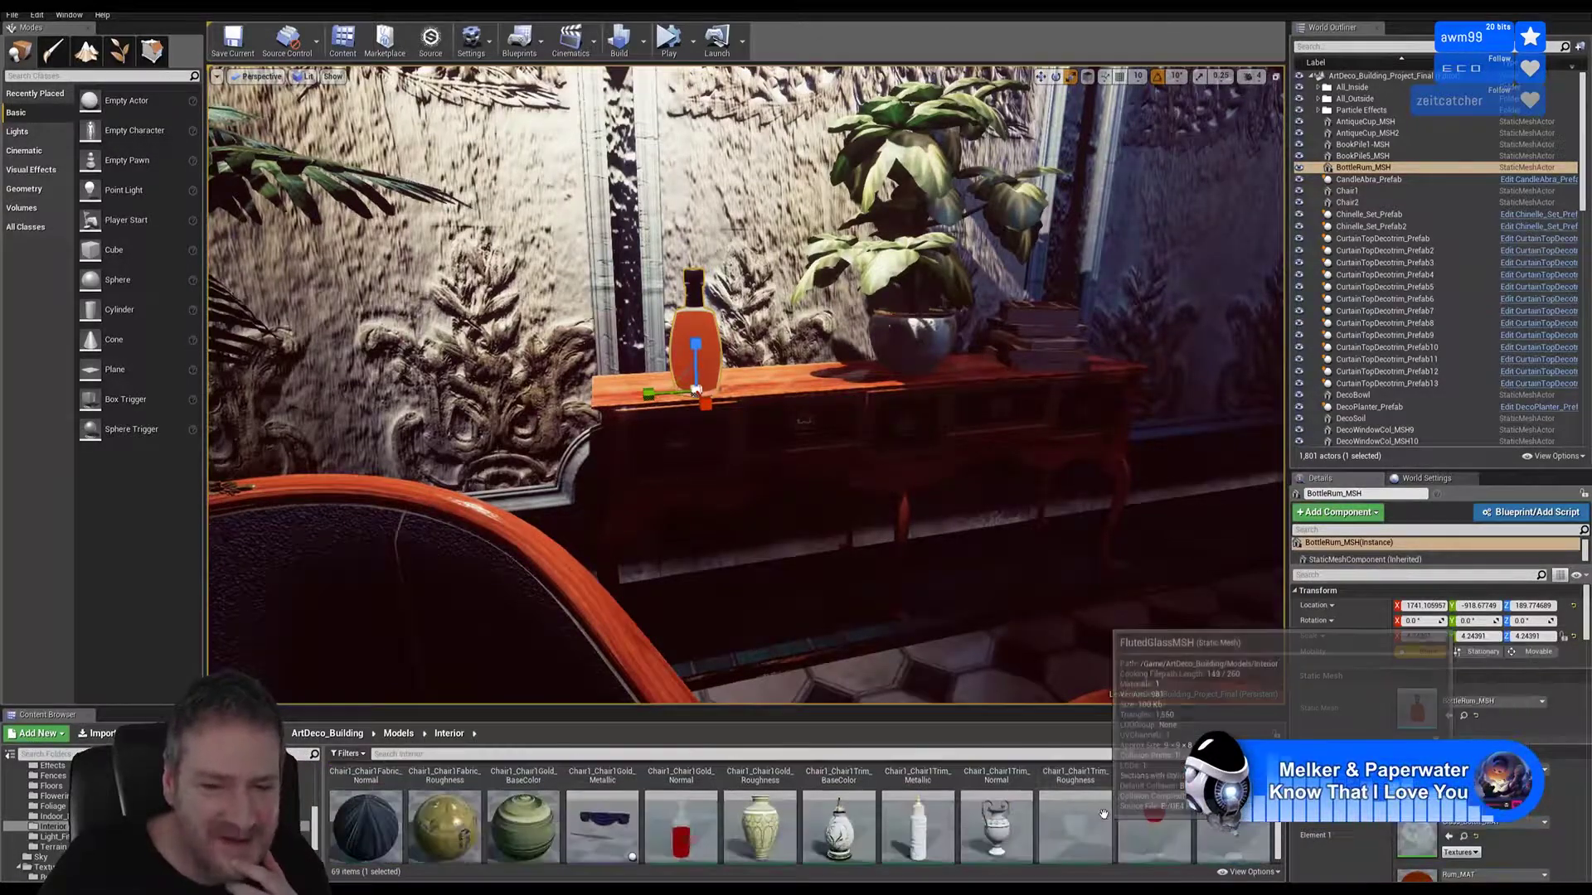
{"action": "scroll", "coordinate": [1106, 817], "scroll_direction": "down", "scroll_amount": 4}
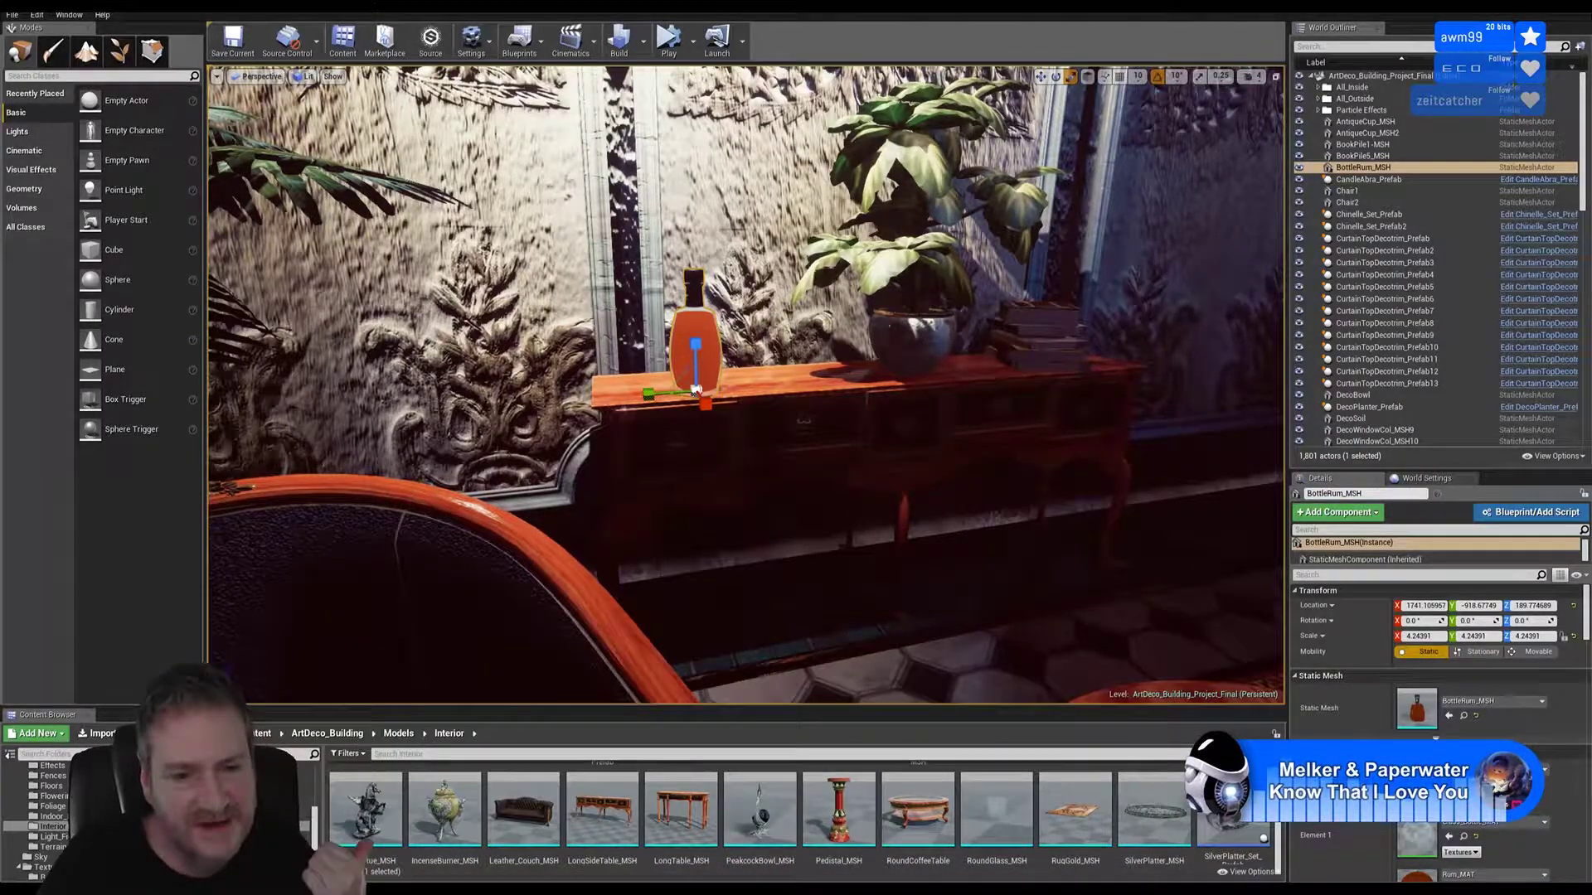
{"action": "mouse_move", "coordinate": [377, 816]}
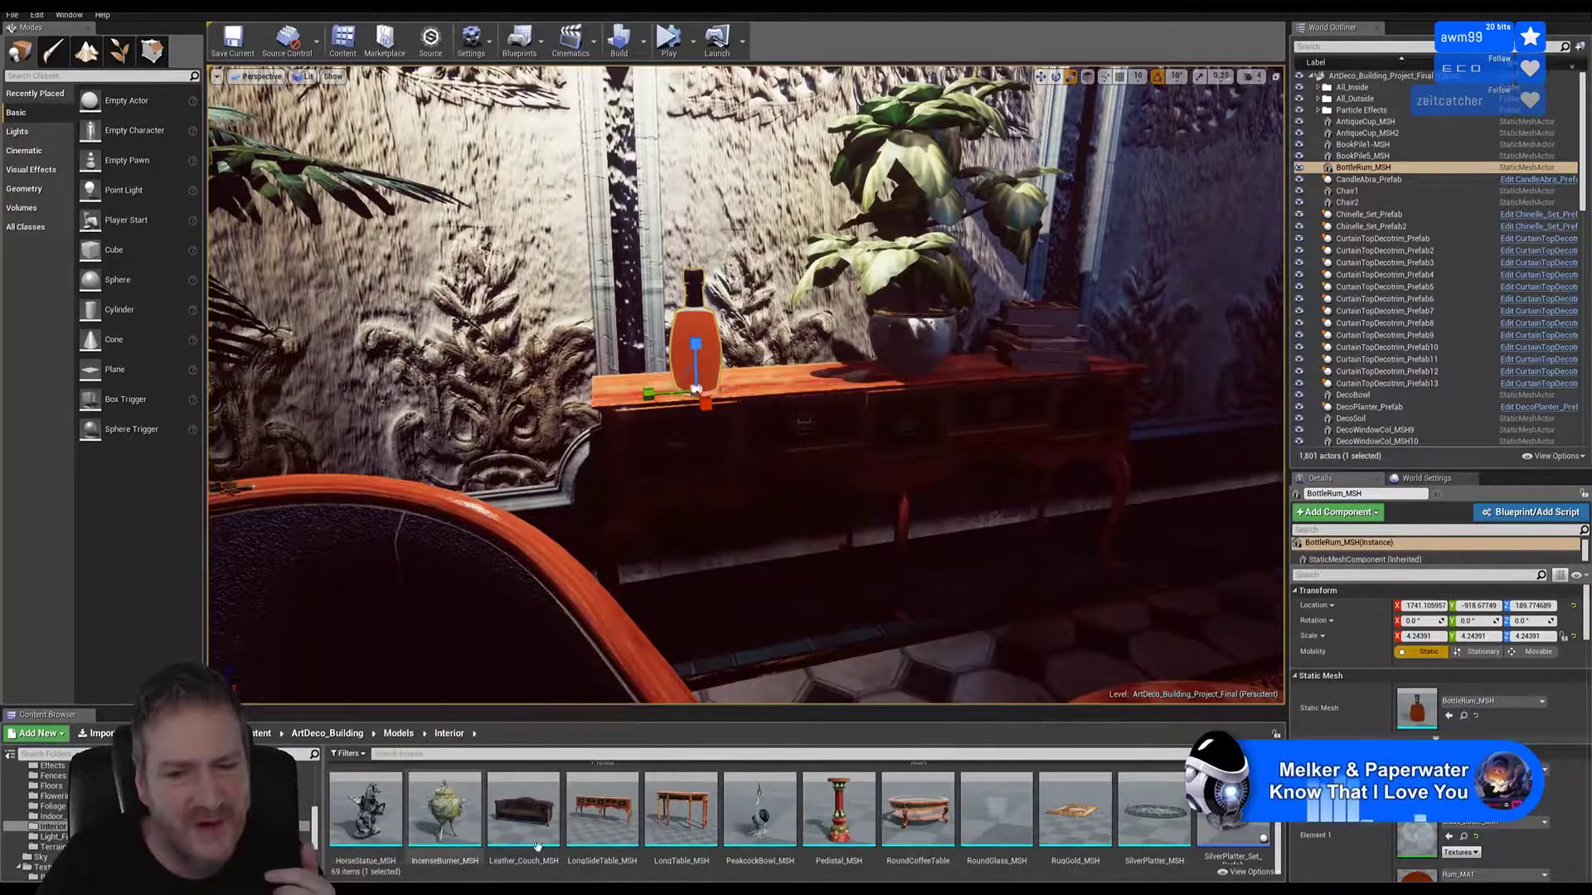
{"action": "scroll", "coordinate": [1154, 829], "scroll_direction": "up", "scroll_amount": 3}
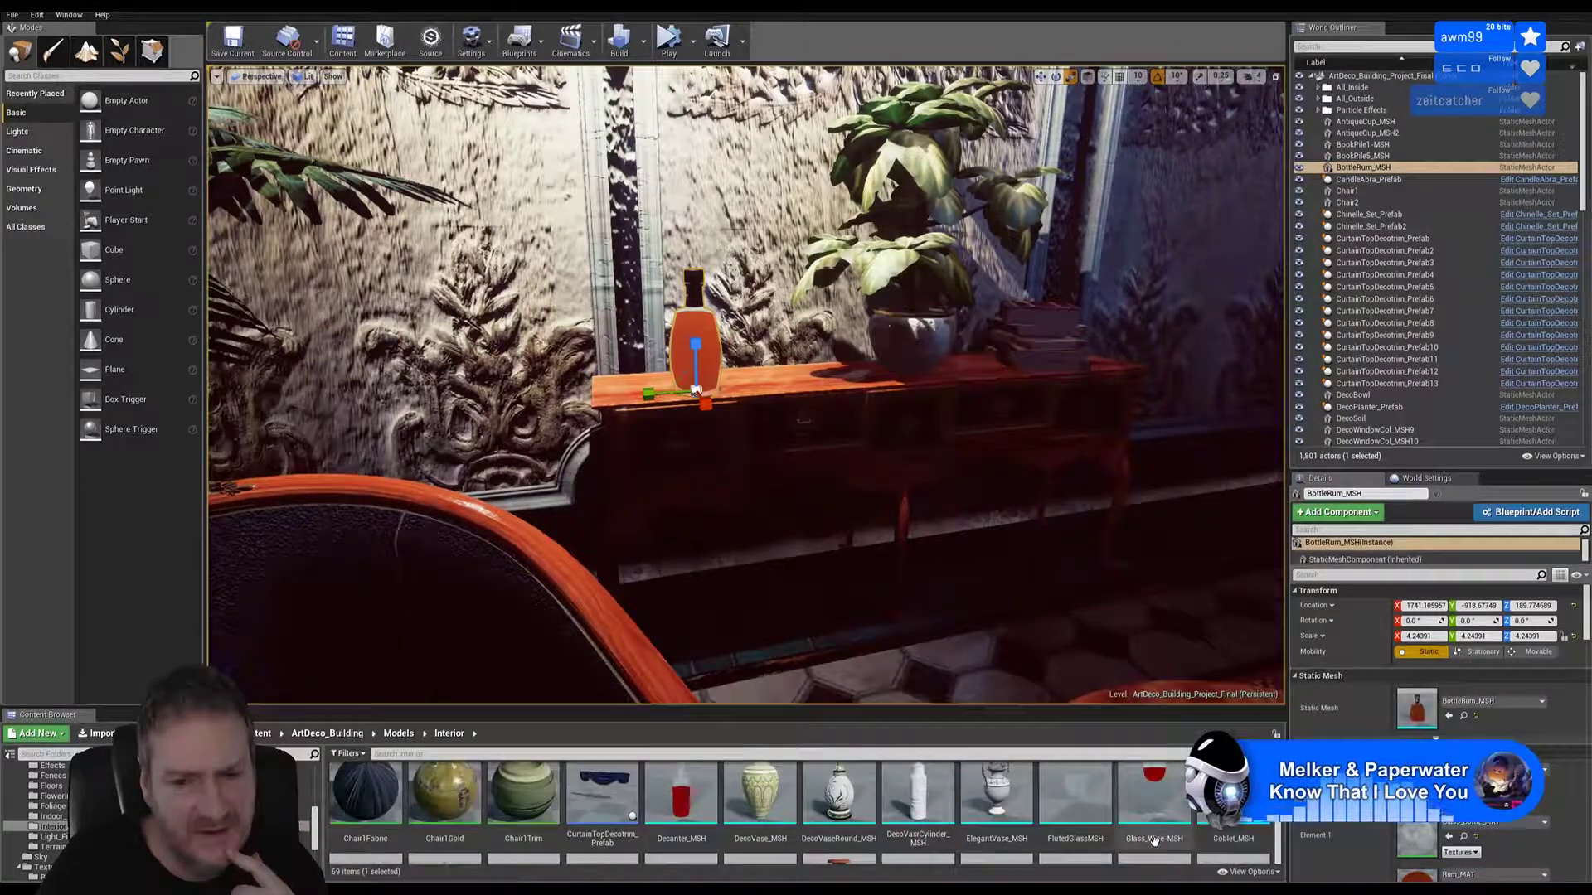
{"action": "scroll", "coordinate": [1154, 841], "scroll_direction": "up", "scroll_amount": 1}
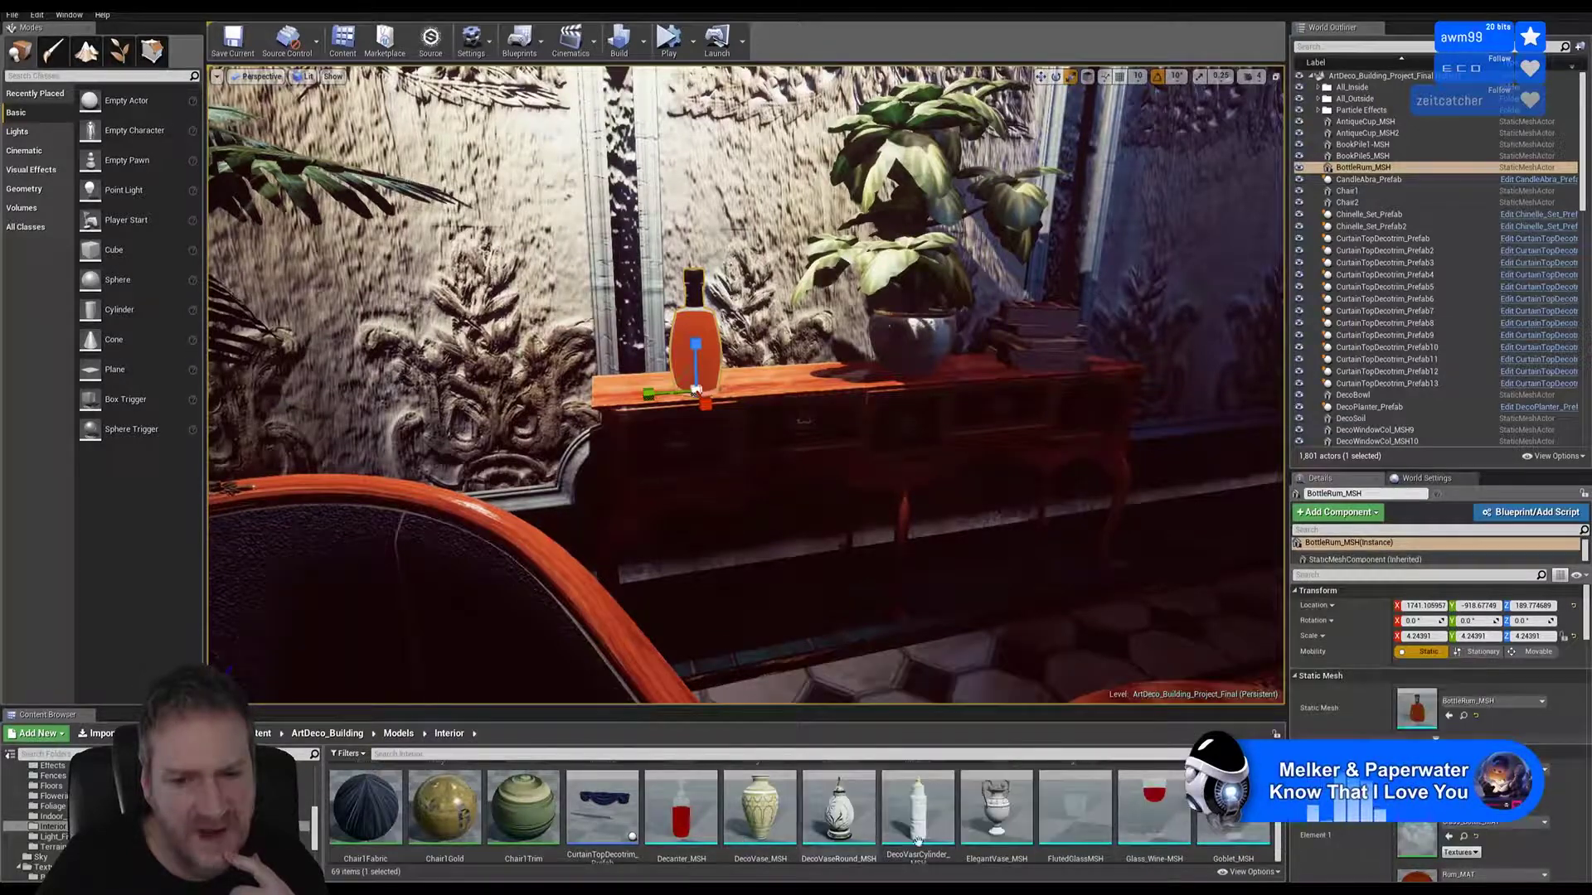
{"action": "scroll", "coordinate": [1063, 832], "scroll_direction": "up", "scroll_amount": 5}
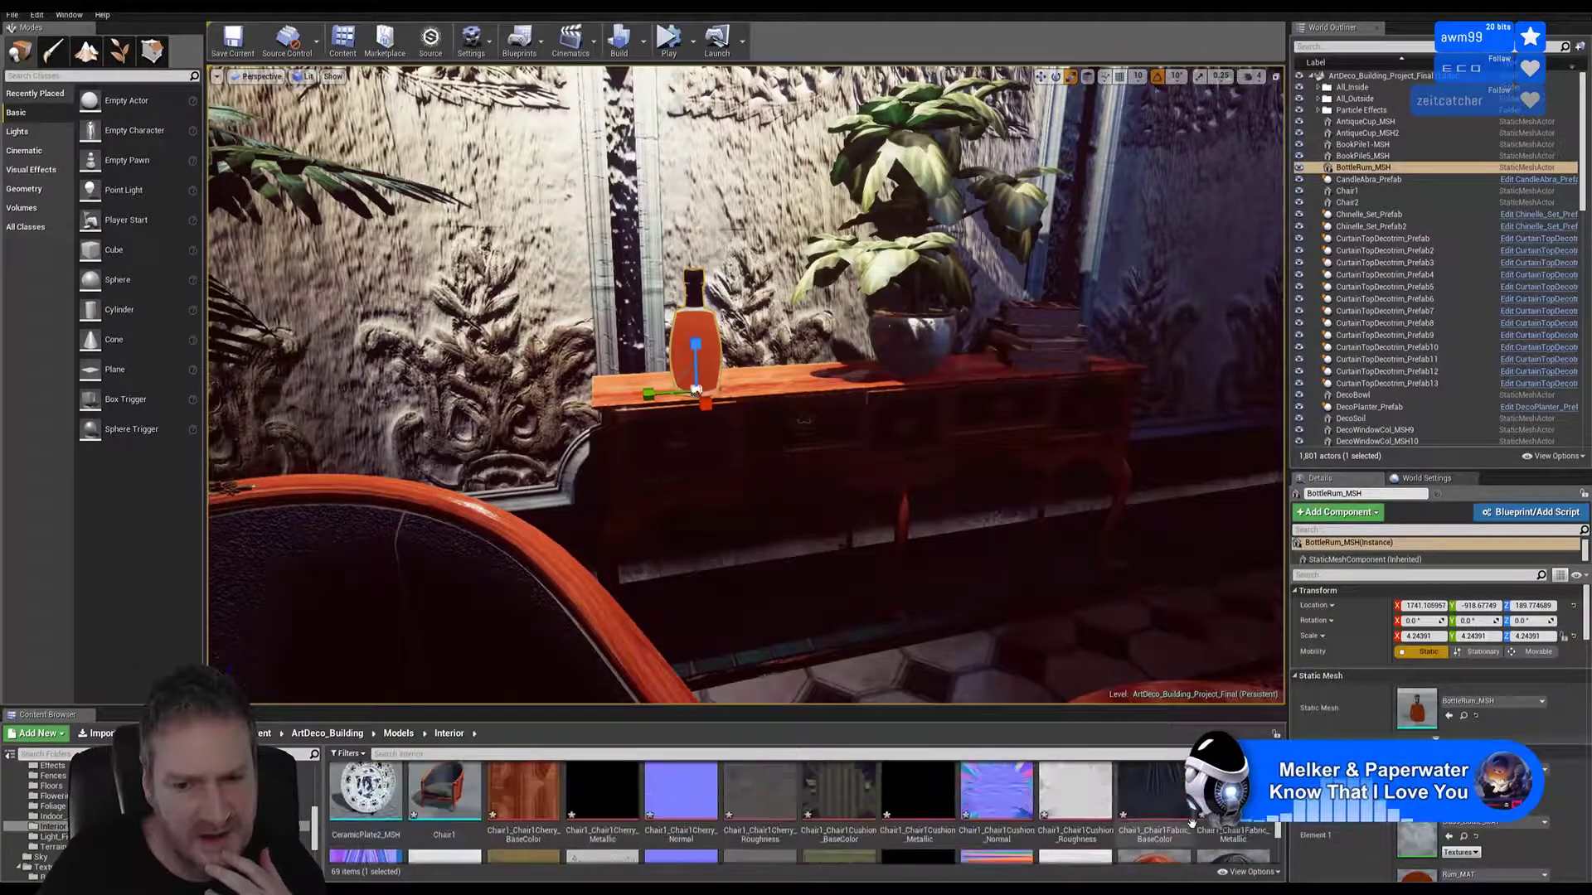
{"action": "scroll", "coordinate": [1192, 823], "scroll_direction": "up", "scroll_amount": 3}
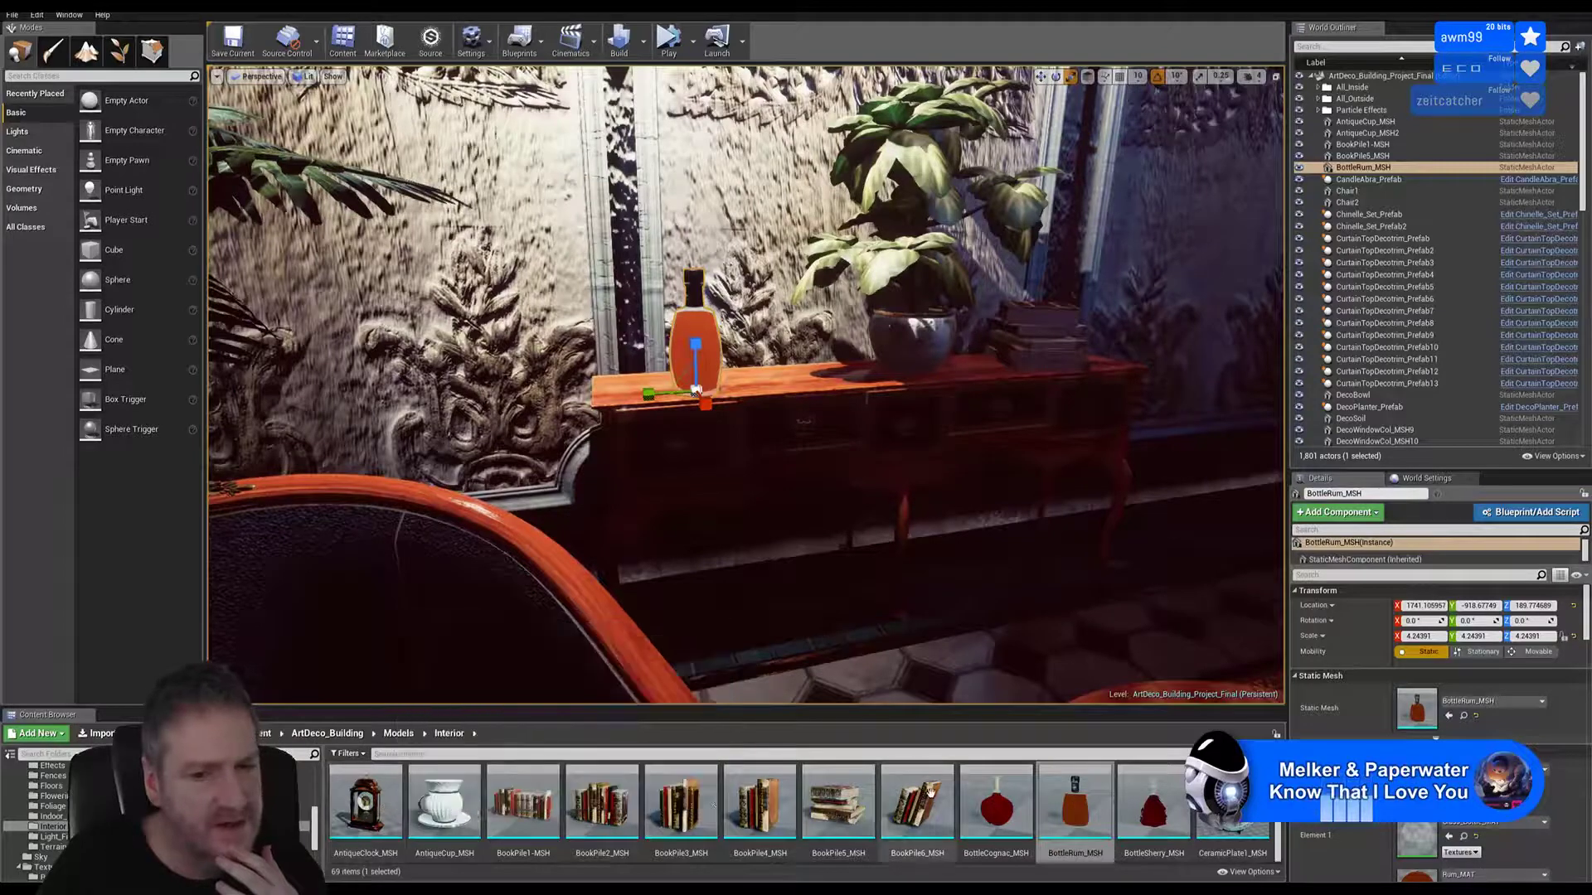
{"action": "scroll", "coordinate": [937, 821], "scroll_direction": "down", "scroll_amount": 3}
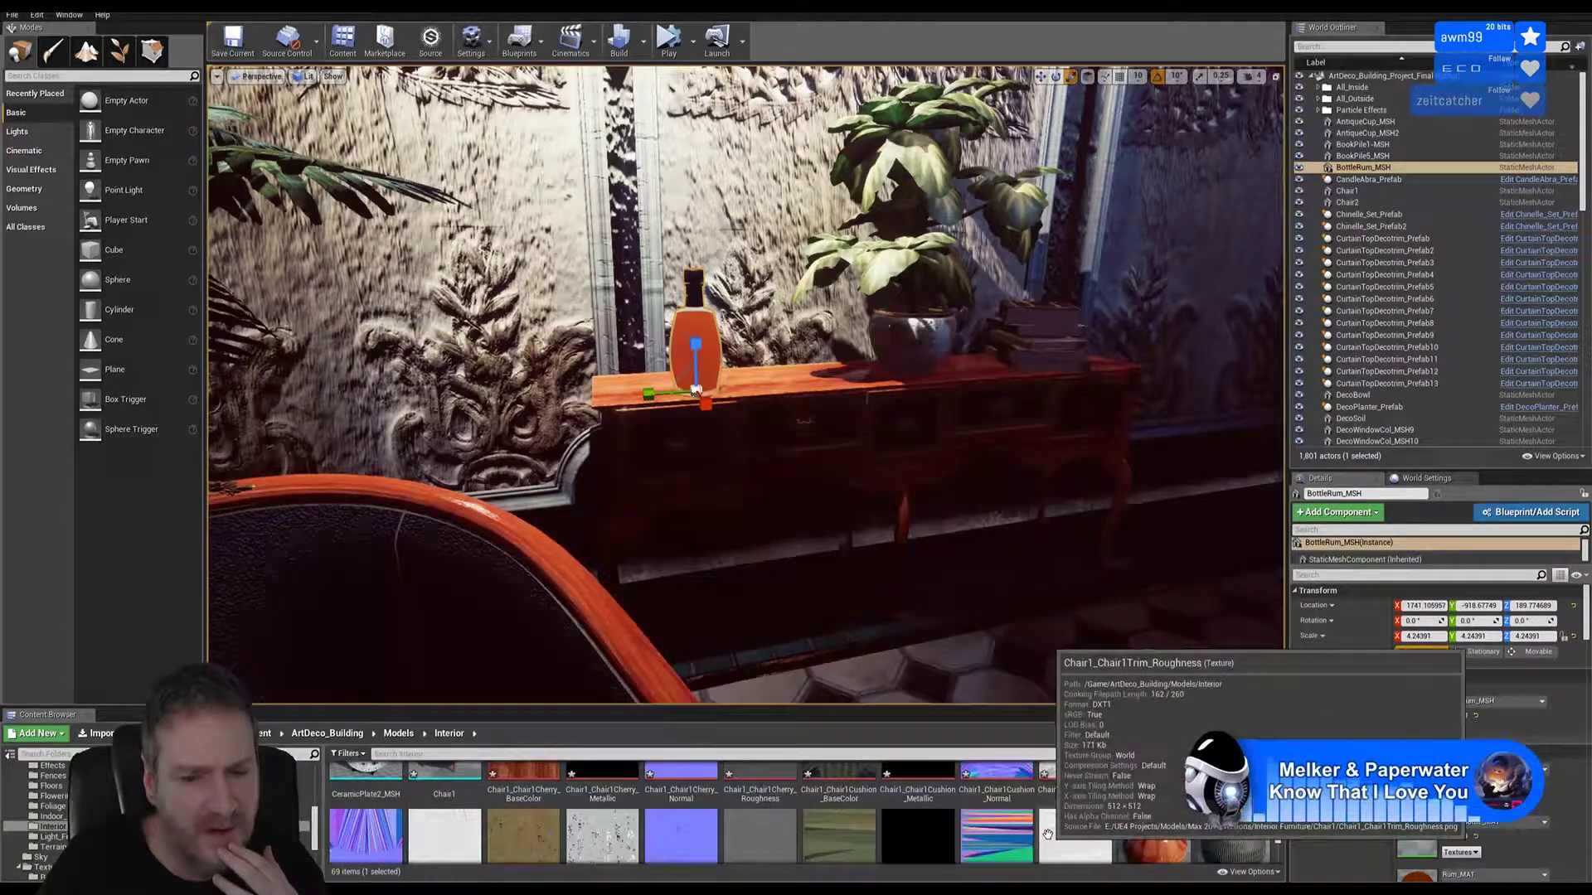
{"action": "scroll", "coordinate": [1047, 834], "scroll_direction": "down", "scroll_amount": 3}
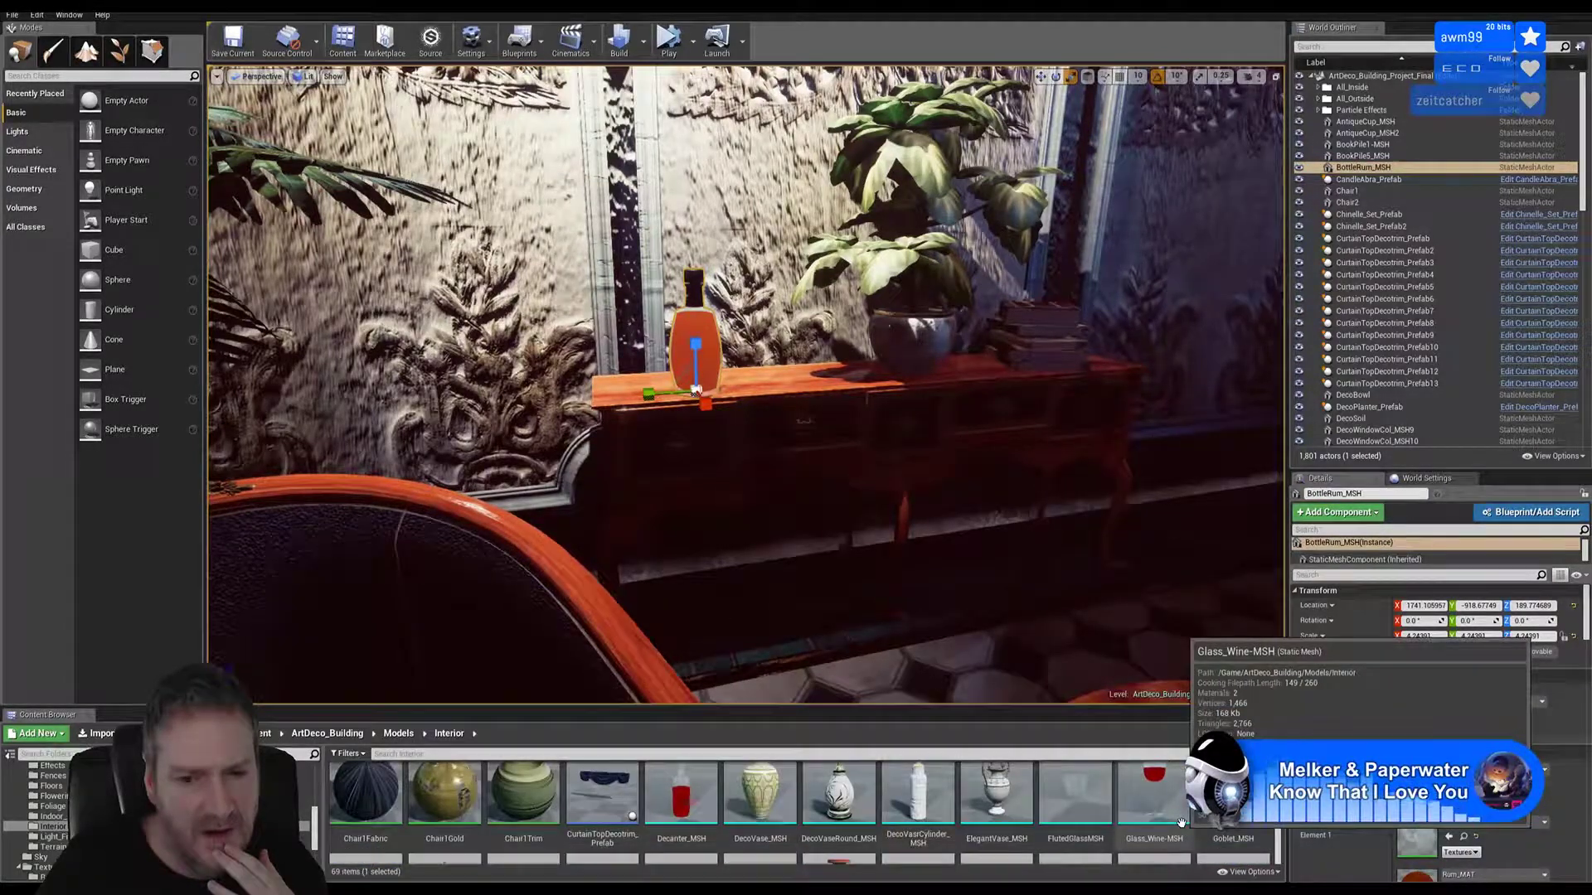
{"action": "scroll", "coordinate": [1180, 822], "scroll_direction": "down", "scroll_amount": 5}
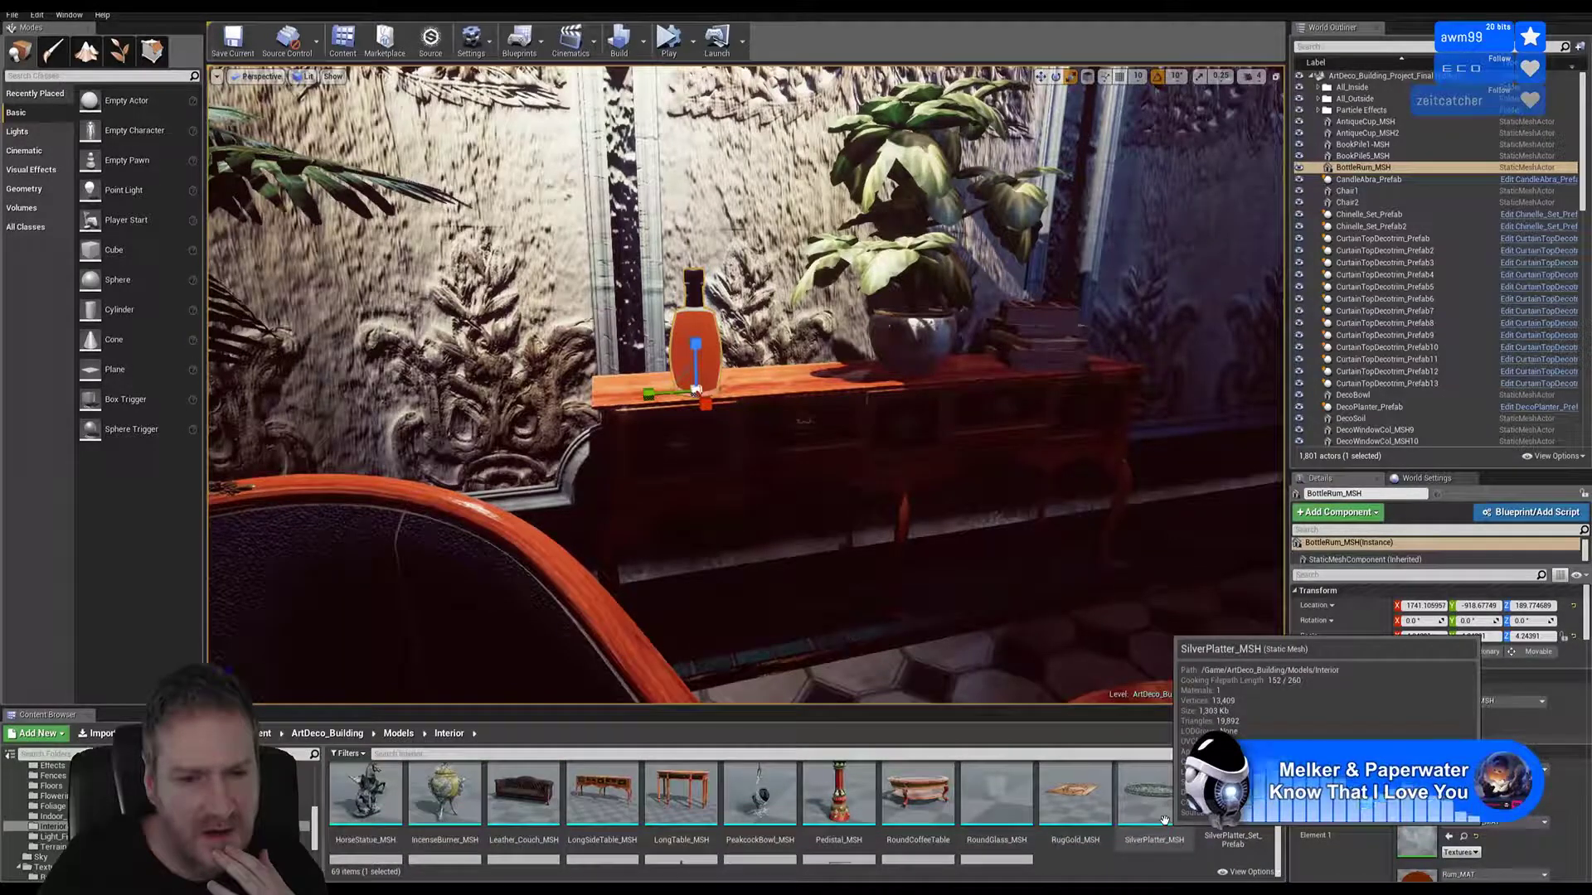
{"action": "scroll", "coordinate": [1169, 819], "scroll_direction": "down", "scroll_amount": 3}
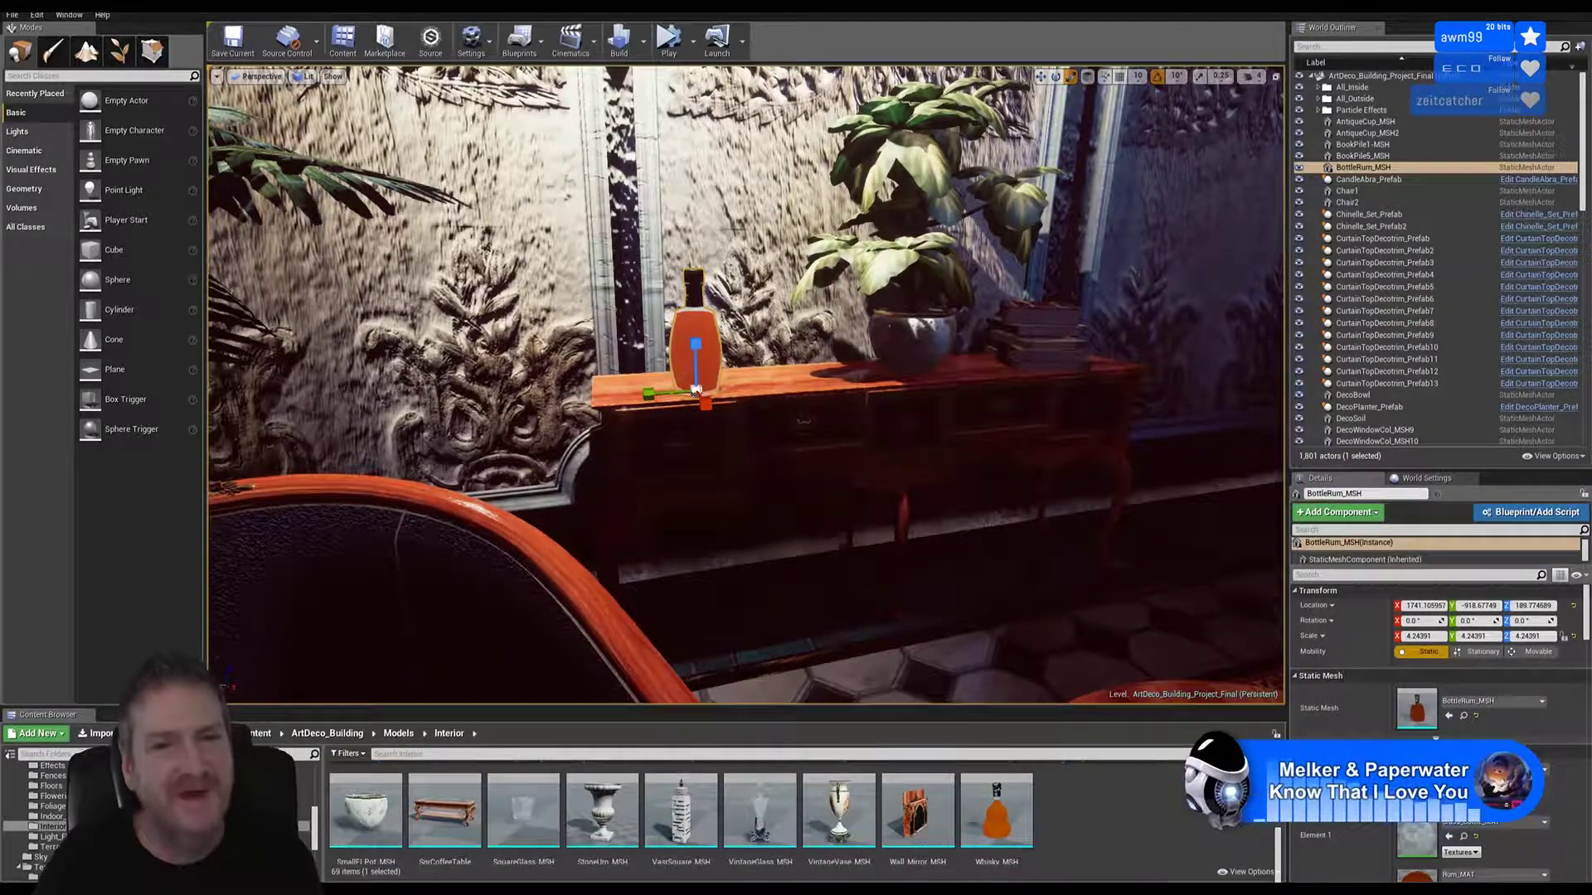
Step: Delete BottleRum_MSH from the sideboard and place CeramicPlate2_MSH on the same empty end instead
{"action": "mouse_move", "coordinate": [824, 427]}
{"action": "right_mouse_down"}
{"action": "mouse_move", "coordinate": [965, 390]}
{"action": "mouse_move", "coordinate": [825, 426]}
{"action": "right_mouse_up"}
{"action": "key", "text": "Delete"}
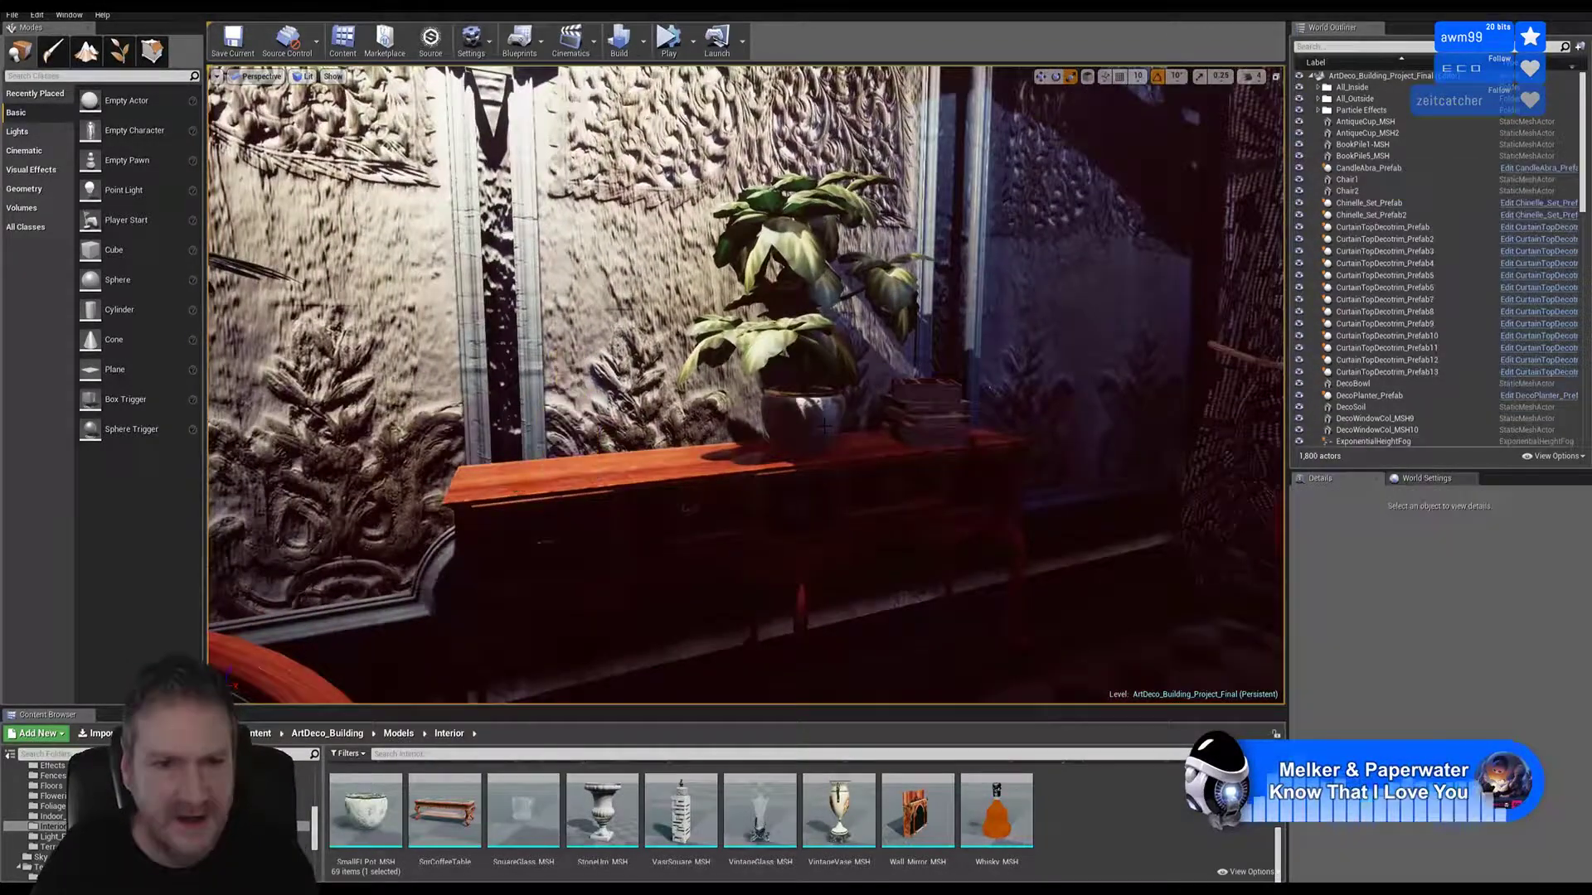
{"action": "scroll", "coordinate": [1058, 848], "scroll_direction": "up", "scroll_amount": 5}
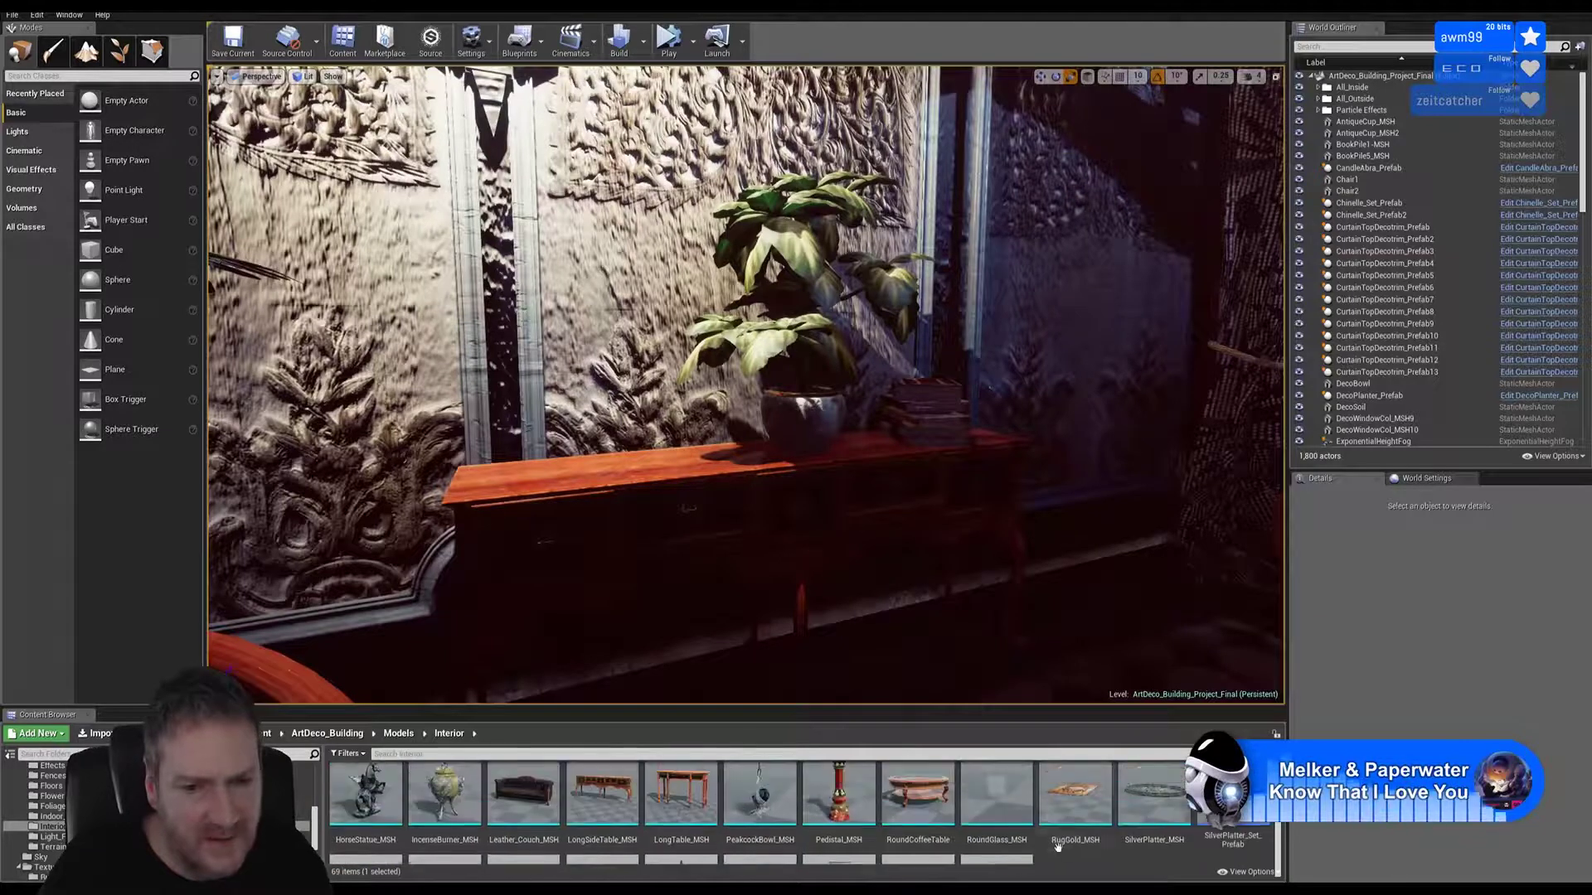
{"action": "scroll", "coordinate": [1058, 848], "scroll_direction": "up", "scroll_amount": 2}
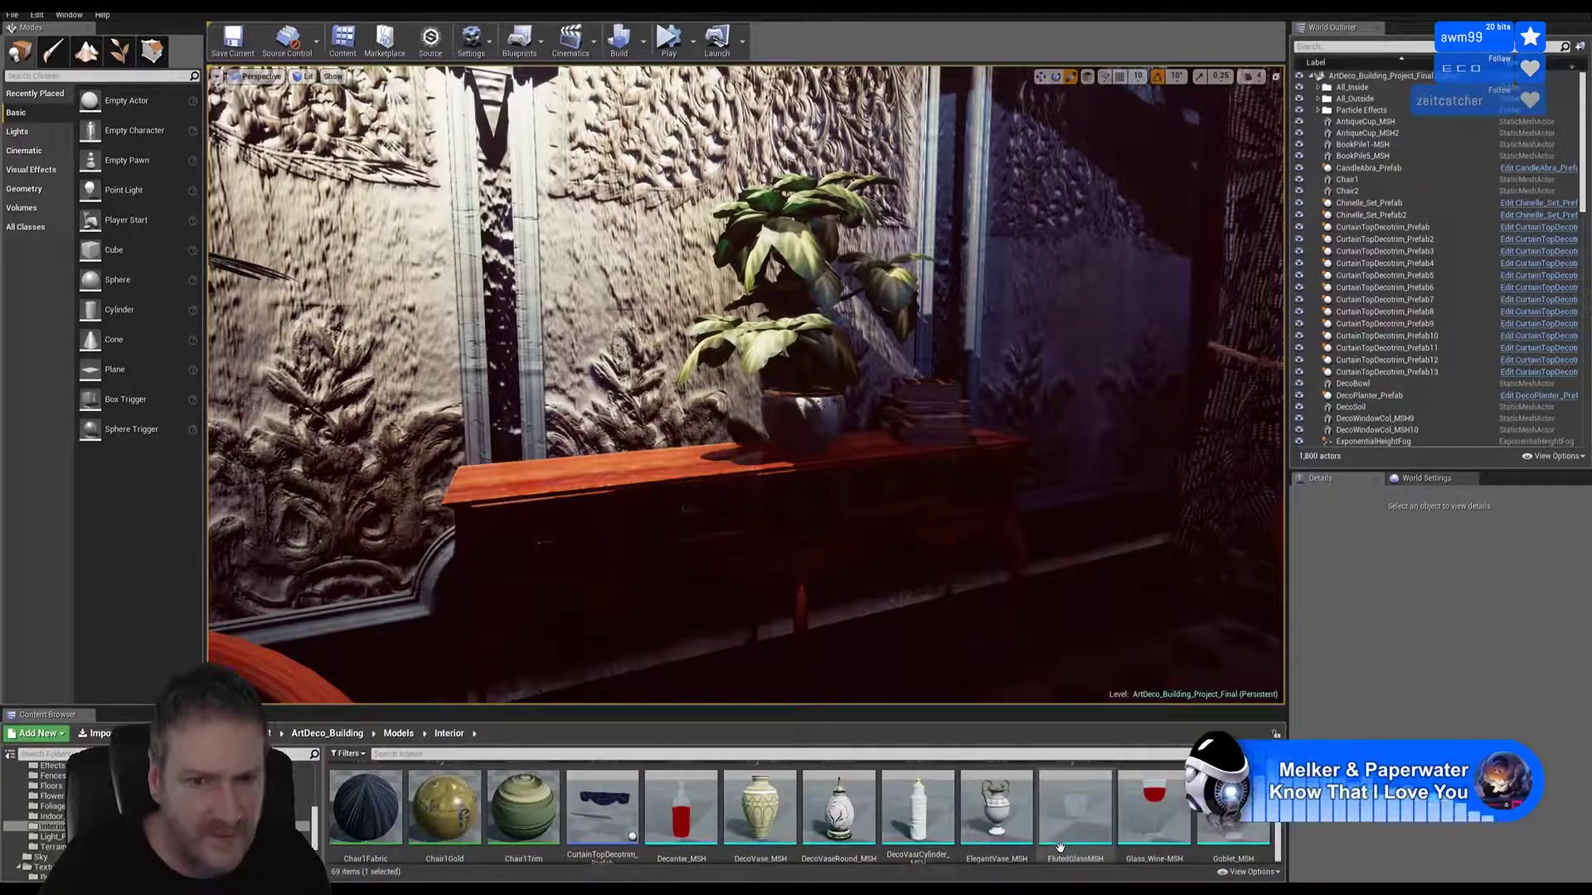
{"action": "scroll", "coordinate": [1059, 846], "scroll_direction": "up", "scroll_amount": 3}
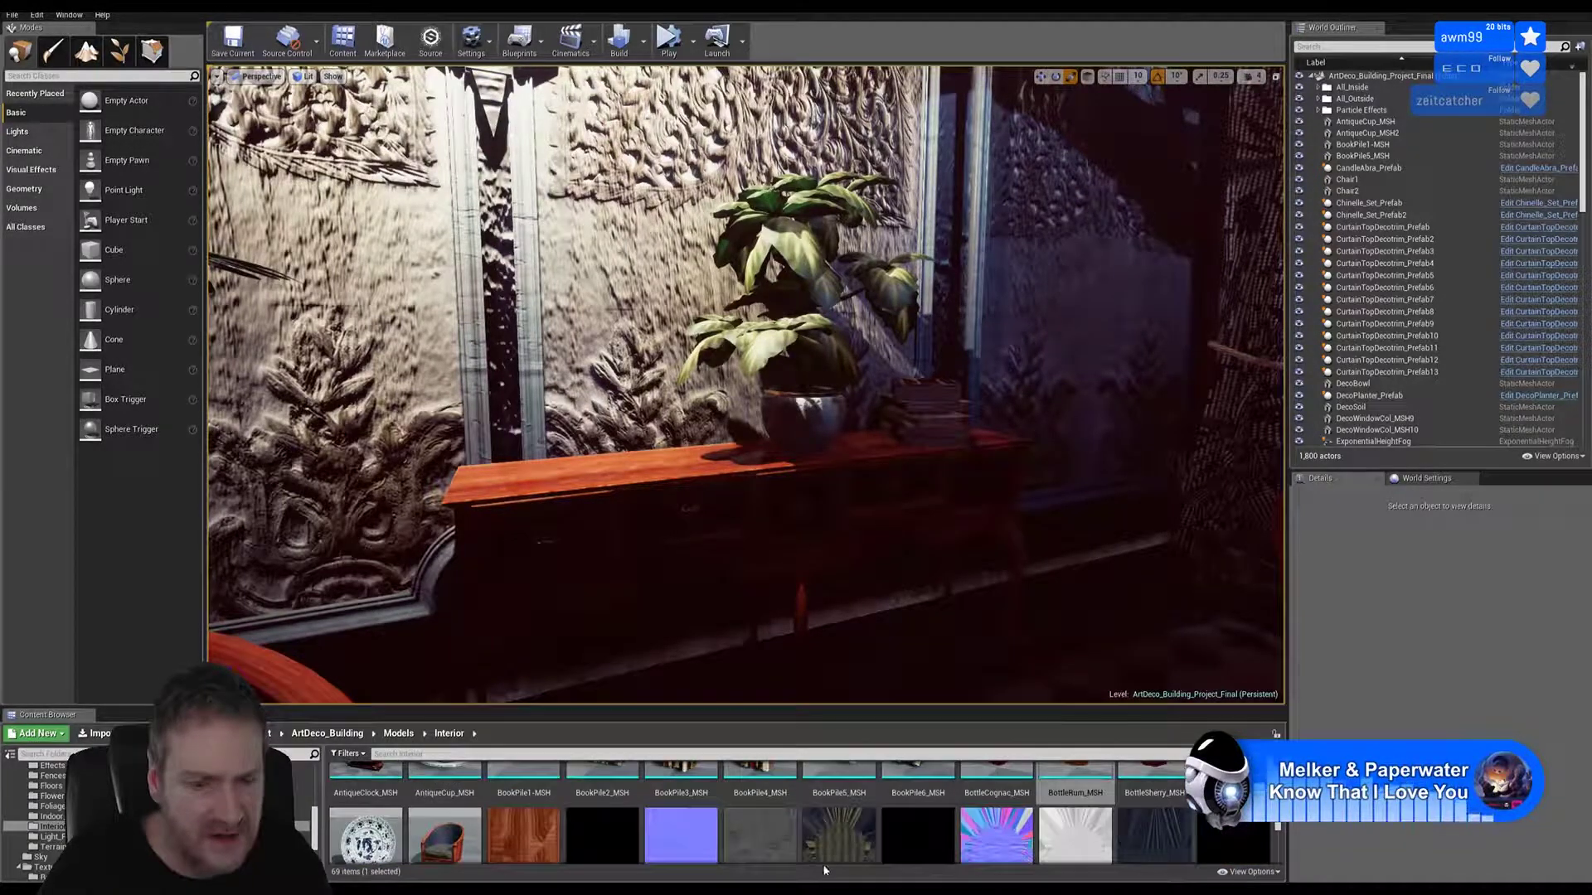
{"action": "left_click_drag", "start_coordinate": [338, 842], "coordinate": [580, 459]}
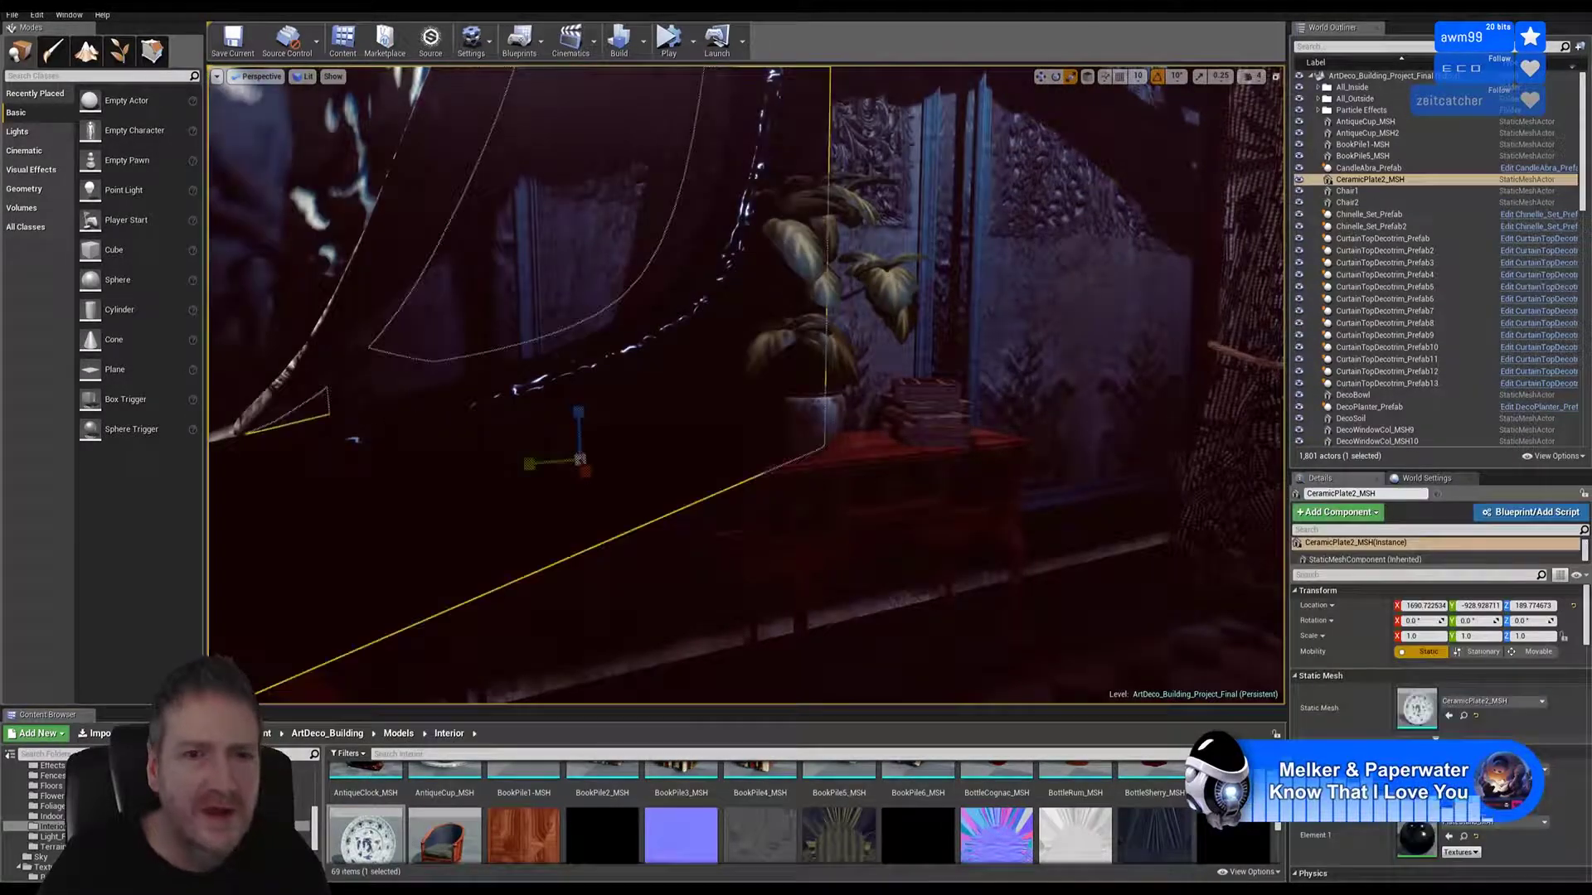
Step: Scale CeramicPlate2_MSH uniformly down to about 0.094 and rotate it to about -110° around Z so it faces the room
{"action": "key", "text": "w"}
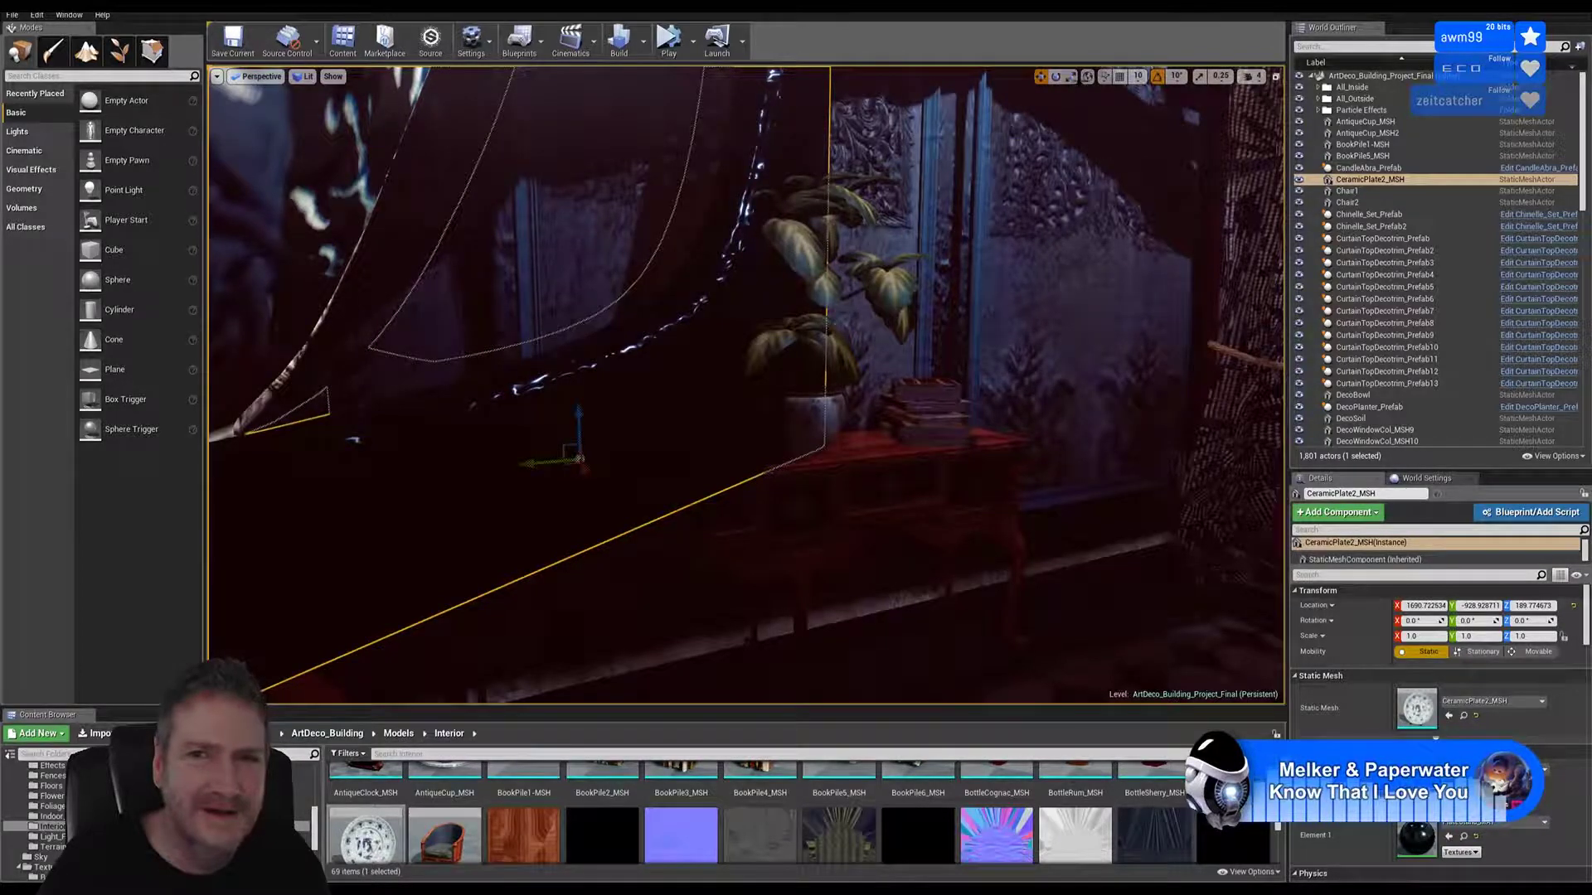
{"action": "left_click", "coordinate": [1070, 77]}
{"action": "left_click_drag", "start_coordinate": [567, 458], "coordinate": [506, 496]}
{"action": "key", "text": "e"}
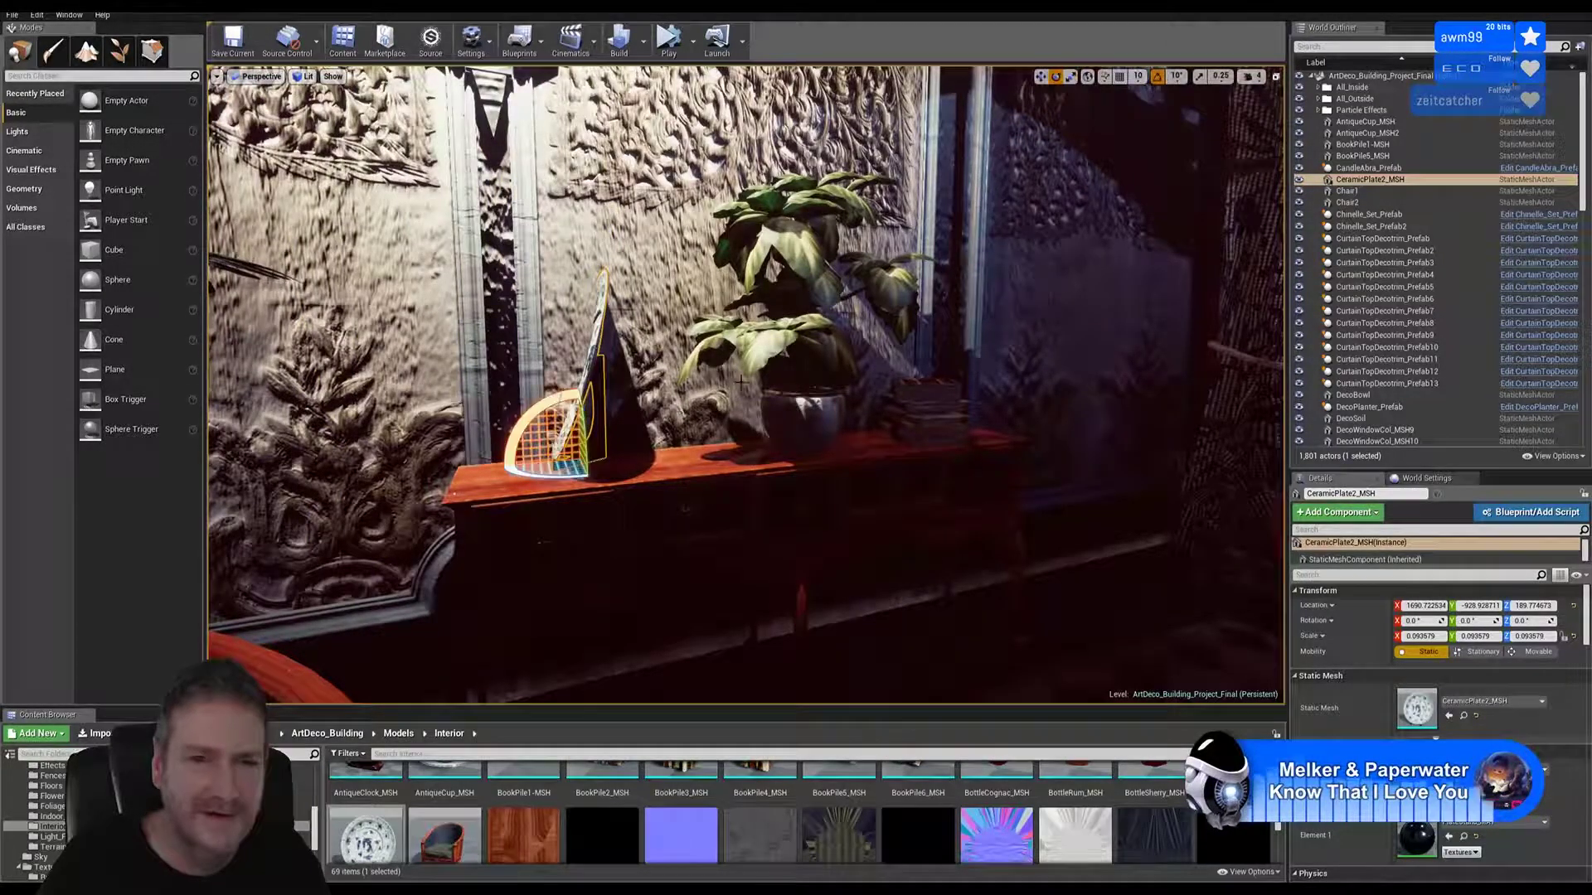
{"action": "left_click_drag", "start_coordinate": [539, 473], "coordinate": [647, 450]}
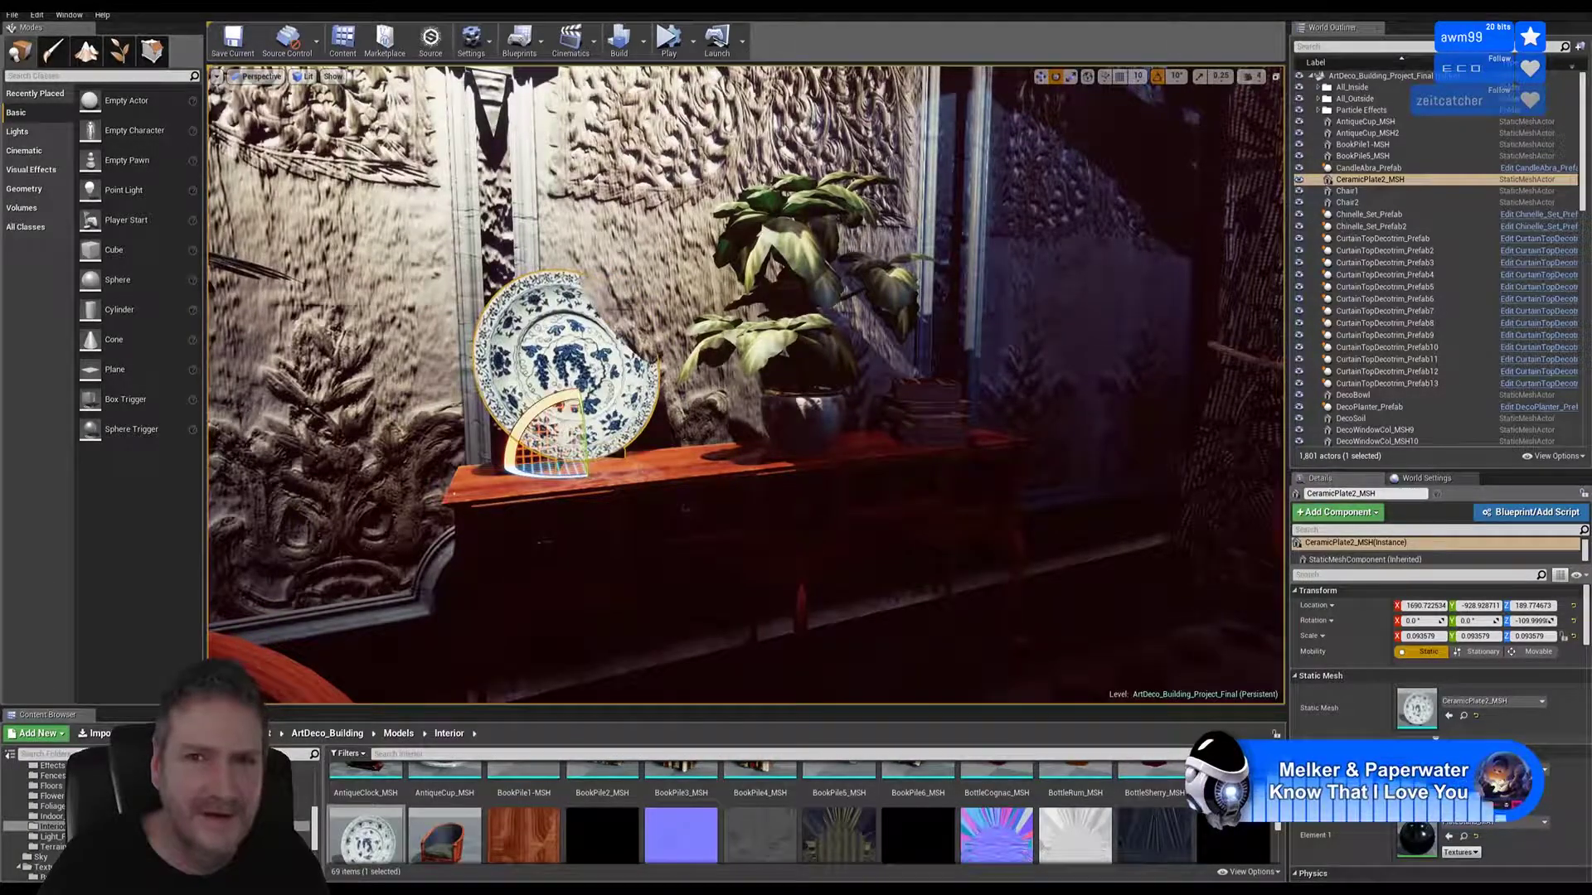
Step: Move the ceramic plate on the sideboard to about X 1724.4, Y -910.1, Z 190.4, checking its stand from the side
{"action": "left_click", "coordinate": [1041, 82]}
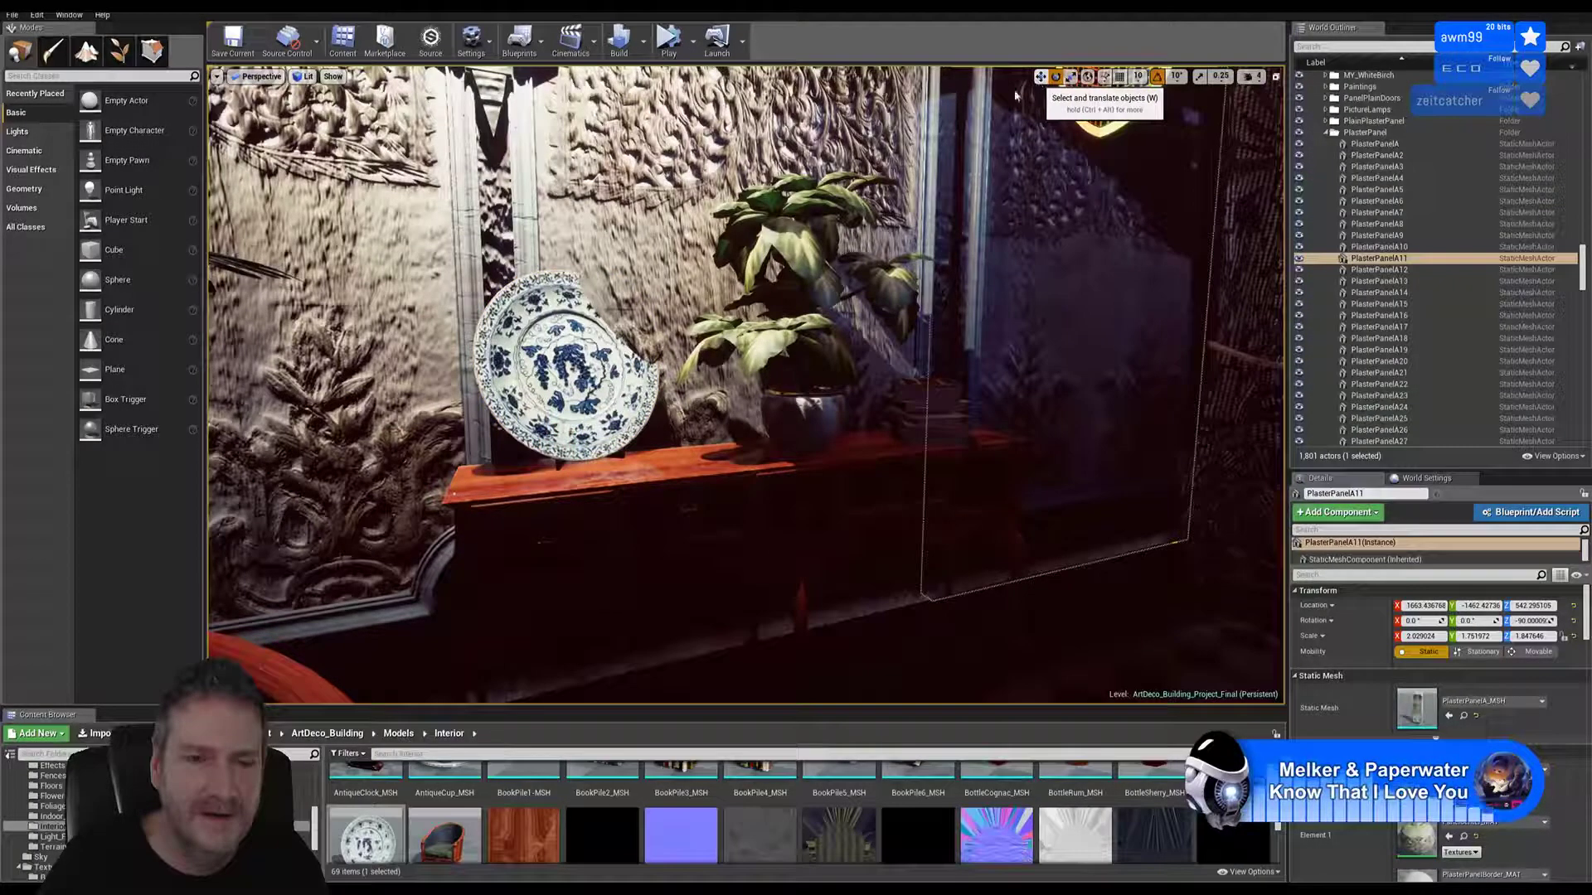
{"action": "left_click", "coordinate": [1039, 78]}
{"action": "left_click", "coordinate": [554, 441]}
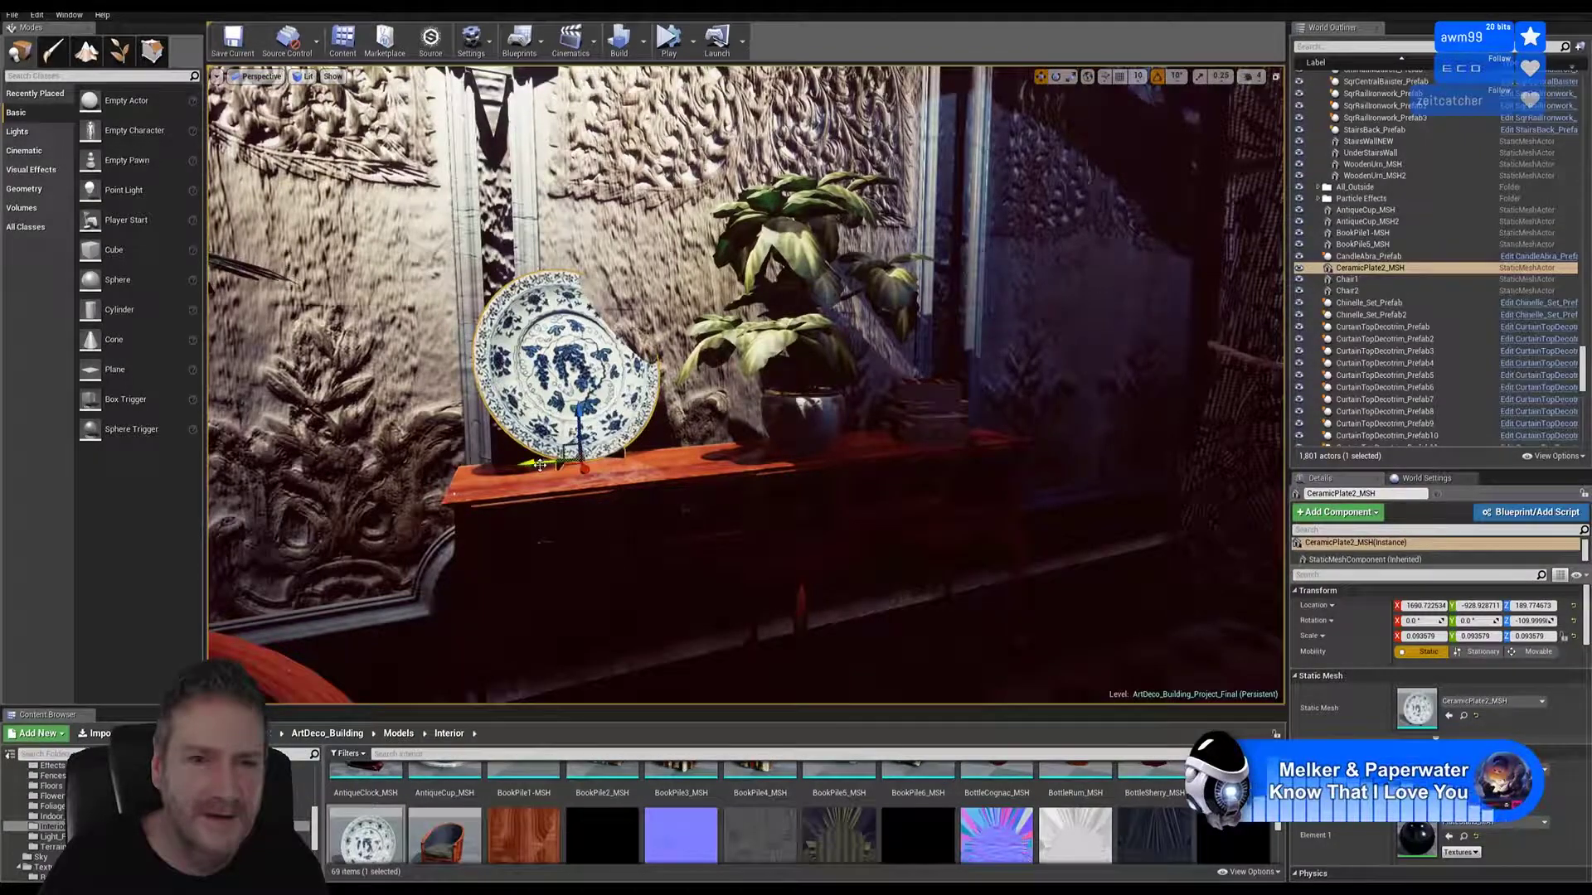
{"action": "mouse_move", "coordinate": [552, 471]}
{"action": "left_mouse_down"}
{"action": "mouse_move", "coordinate": [552, 496]}
{"action": "mouse_move", "coordinate": [537, 479]}
{"action": "mouse_move", "coordinate": [567, 478]}
{"action": "left_mouse_up"}
{"action": "mouse_move", "coordinate": [514, 626]}
{"action": "right_mouse_down"}
{"action": "mouse_move", "coordinate": [729, 626]}
{"action": "mouse_move", "coordinate": [514, 626]}
{"action": "right_mouse_up"}
{"action": "left_click_drag", "start_coordinate": [516, 628], "coordinate": [512, 597]}
{"action": "right_click_drag", "start_coordinate": [512, 597], "coordinate": [572, 554]}
{"action": "mouse_move", "coordinate": [523, 509]}
{"action": "right_mouse_down"}
{"action": "mouse_move", "coordinate": [498, 509]}
{"action": "mouse_move", "coordinate": [508, 539]}
{"action": "mouse_move", "coordinate": [539, 497]}
{"action": "mouse_move", "coordinate": [523, 509]}
{"action": "right_mouse_up"}
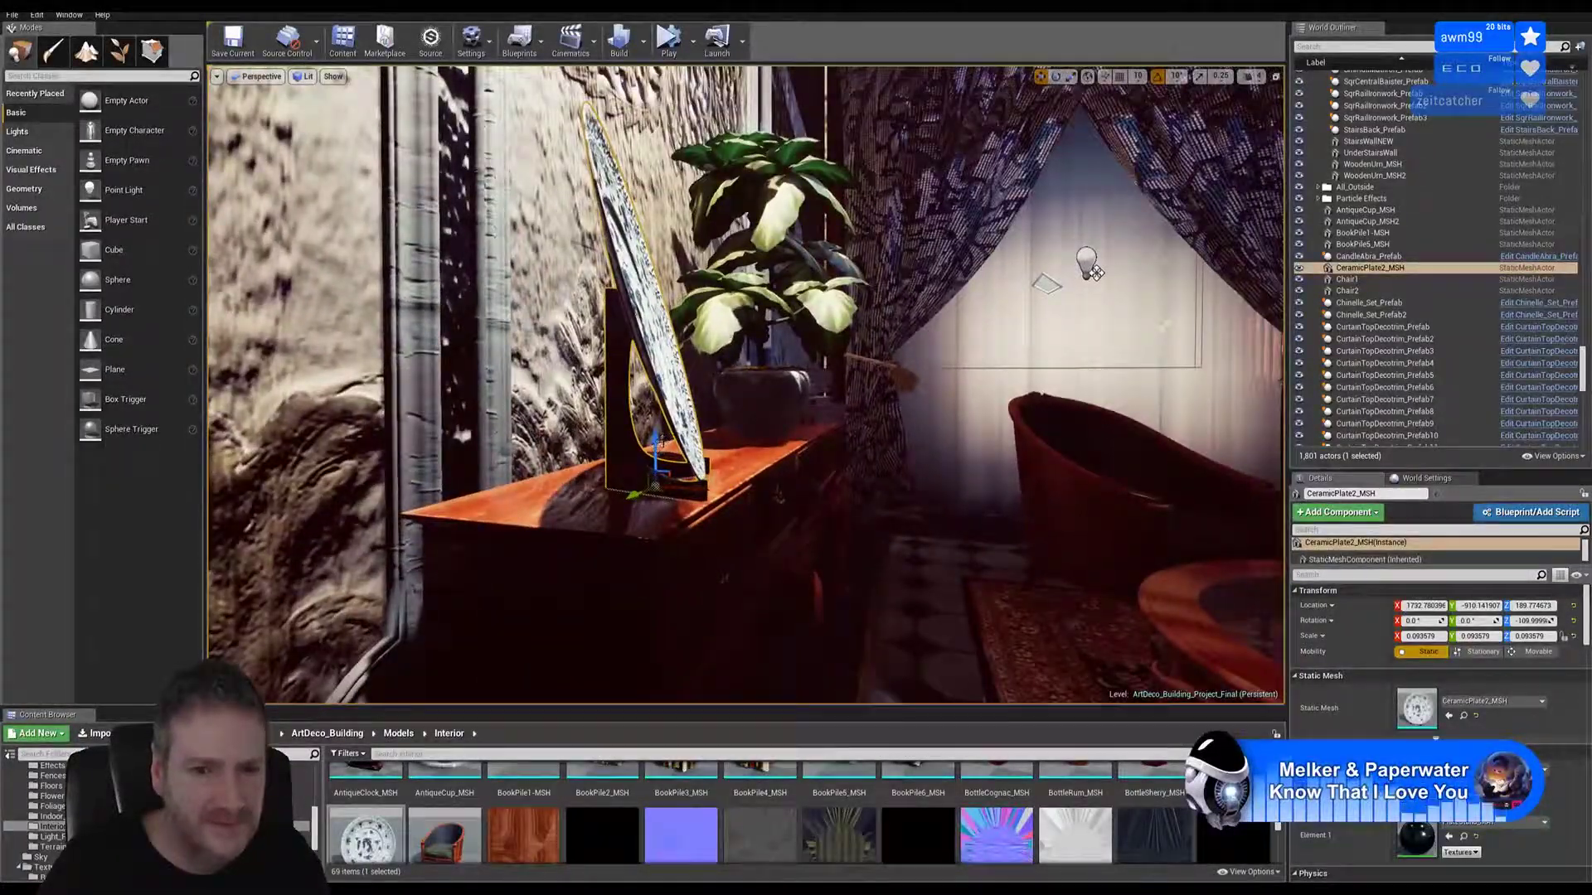
{"action": "left_click_drag", "start_coordinate": [662, 450], "coordinate": [655, 487]}
{"action": "right_click_drag", "start_coordinate": [655, 487], "coordinate": [414, 465]}
{"action": "left_click_drag", "start_coordinate": [661, 460], "coordinate": [662, 746]}
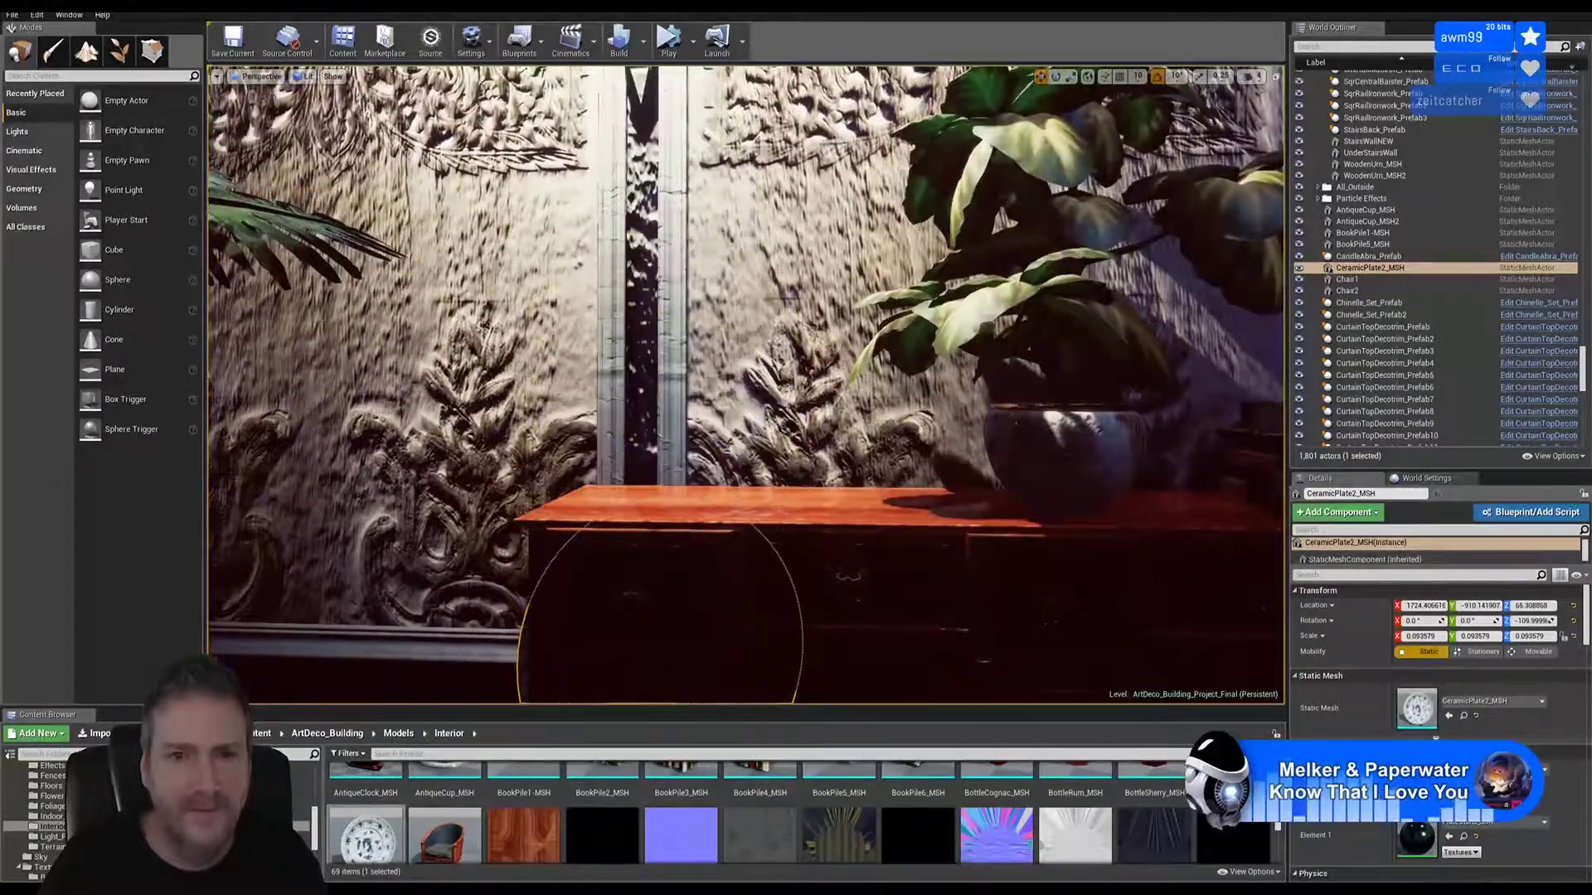
{"action": "left_click", "coordinate": [33, 15]}
{"action": "left_click", "coordinate": [50, 39]}
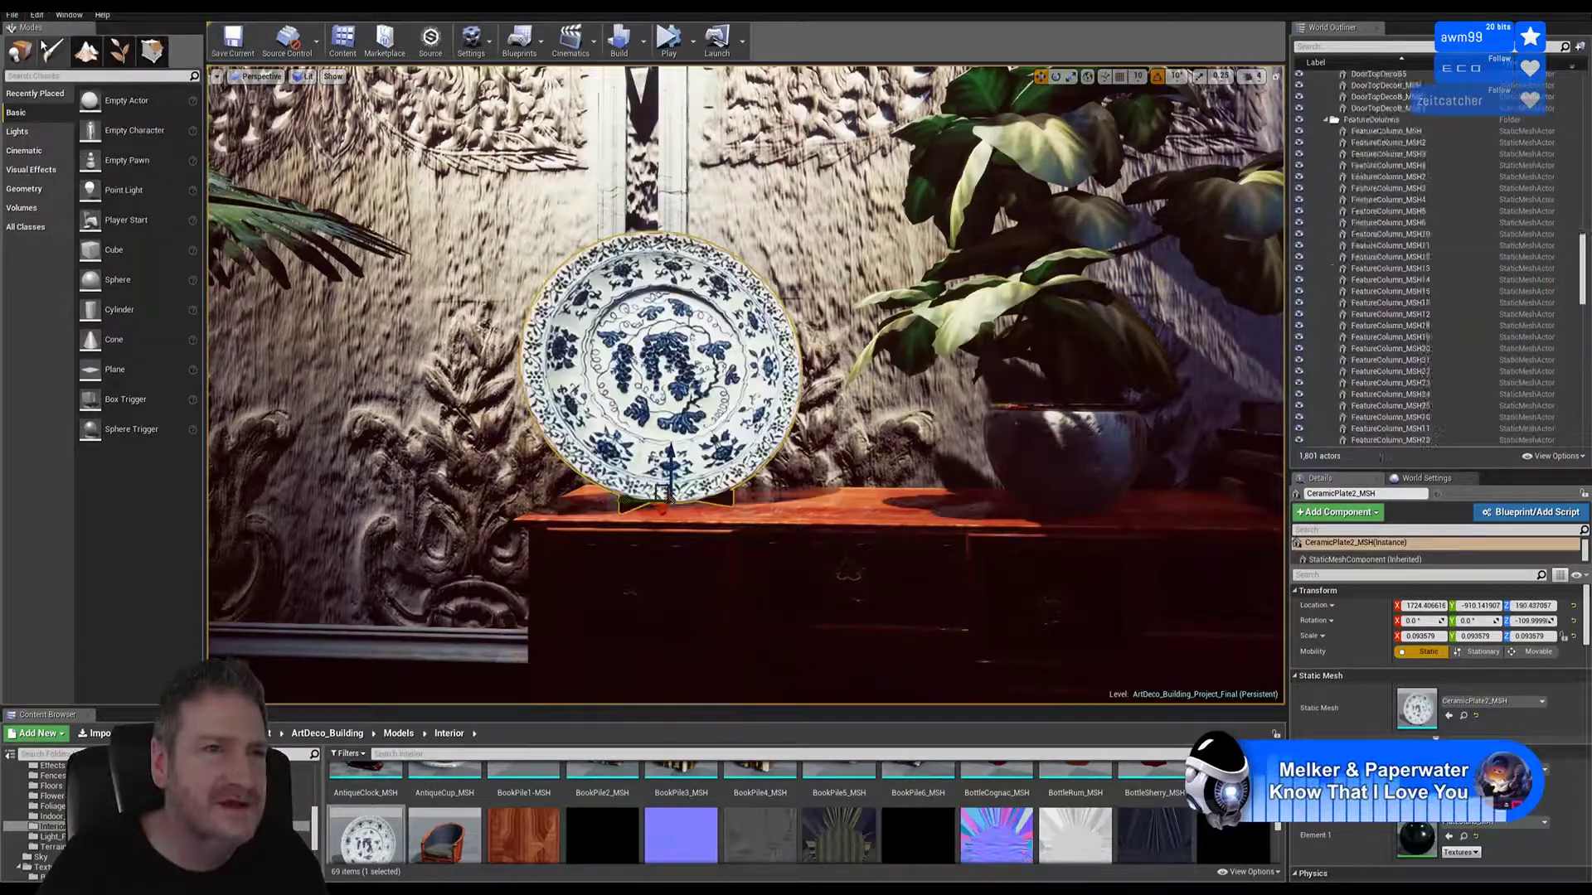
Step: Place DecoVaseRound_MSH from the Interior models on the sideboard between the ceramic plate and the potted plant
{"action": "mouse_move", "coordinate": [746, 373]}
{"action": "right_mouse_down"}
{"action": "mouse_move", "coordinate": [796, 365]}
{"action": "mouse_move", "coordinate": [771, 356]}
{"action": "right_mouse_up"}
{"action": "mouse_move", "coordinate": [608, 92]}
{"action": "right_mouse_down"}
{"action": "mouse_move", "coordinate": [685, 98]}
{"action": "mouse_move", "coordinate": [675, 76]}
{"action": "mouse_move", "coordinate": [611, 92]}
{"action": "right_mouse_up"}
{"action": "key", "text": "s"}
{"action": "key", "text": "a"}
{"action": "key", "text": "w"}
{"action": "right_click_drag", "start_coordinate": [678, 491], "coordinate": [678, 490]}
{"action": "scroll", "coordinate": [998, 811], "scroll_direction": "down", "scroll_amount": 3}
{"action": "scroll", "coordinate": [997, 811], "scroll_direction": "down", "scroll_amount": 4}
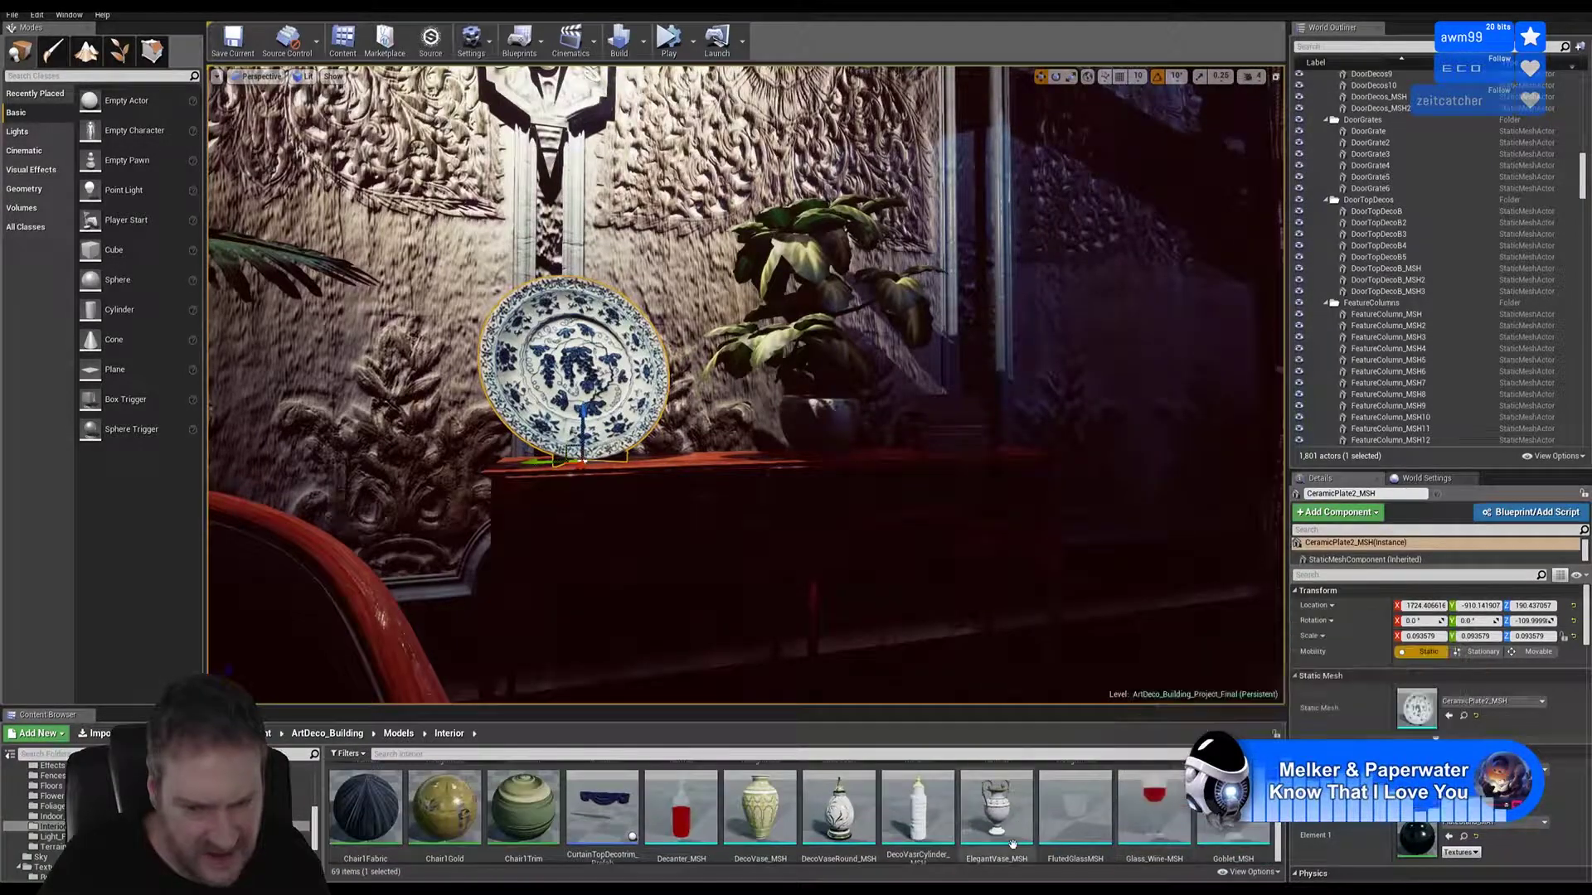
{"action": "left_click_drag", "start_coordinate": [837, 808], "coordinate": [699, 451]}
{"action": "mouse_move", "coordinate": [699, 452]}
{"action": "right_mouse_down"}
{"action": "mouse_move", "coordinate": [643, 464]}
{"action": "mouse_move", "coordinate": [663, 431]}
{"action": "mouse_move", "coordinate": [672, 452]}
{"action": "right_mouse_up"}
Step: Fine-tune the ceramic plate's uniform scale to about 0.092
{"action": "left_click", "coordinate": [643, 381]}
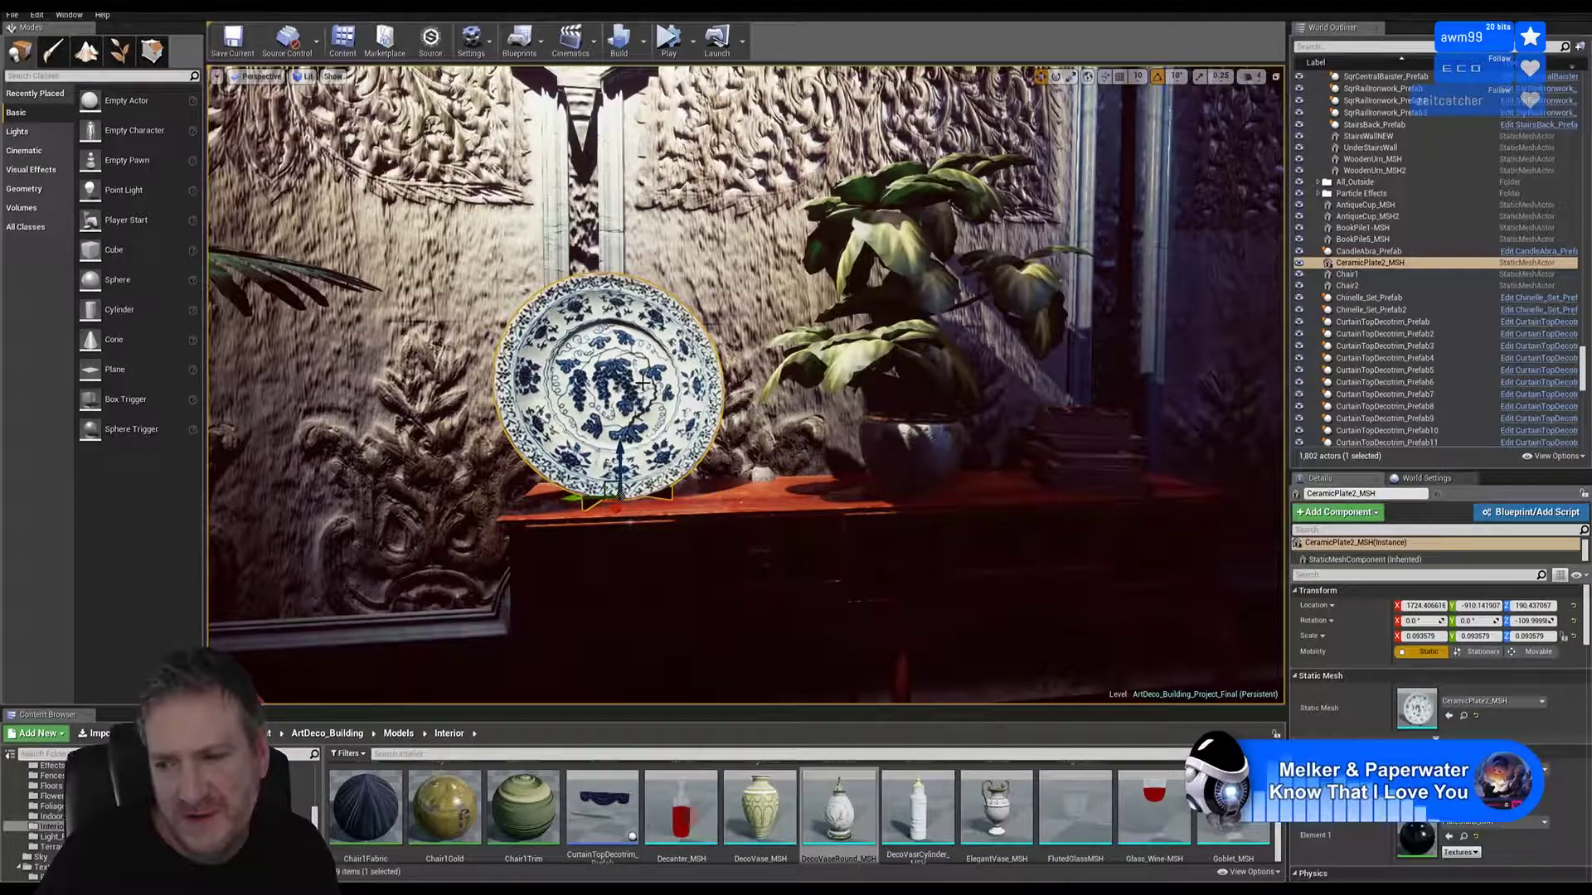
{"action": "key", "text": "r"}
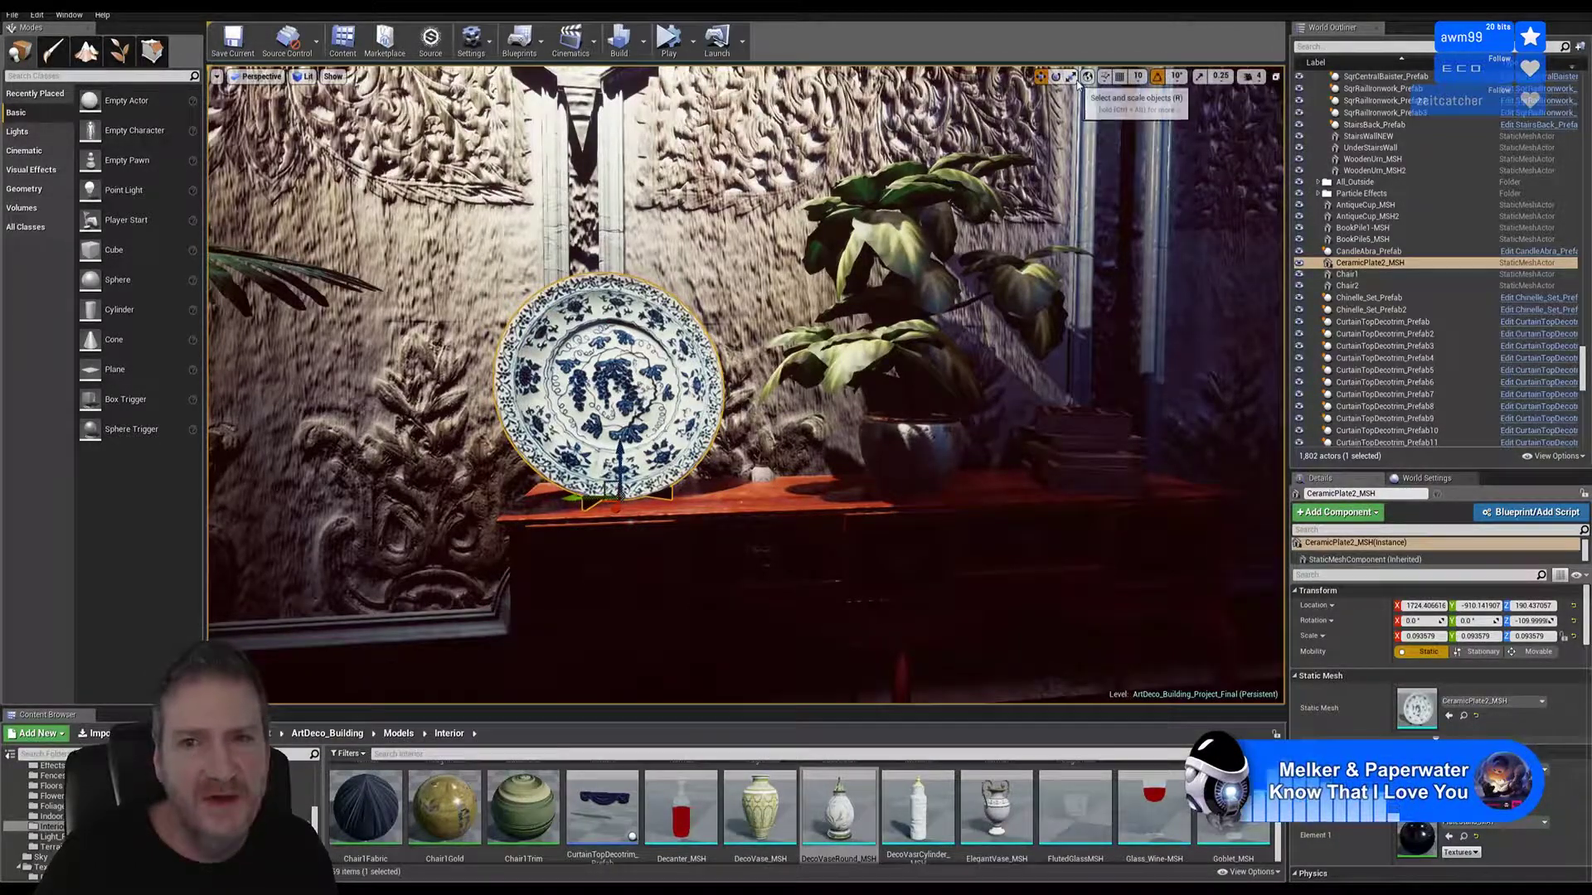
{"action": "left_click_drag", "start_coordinate": [620, 495], "coordinate": [733, 516]}
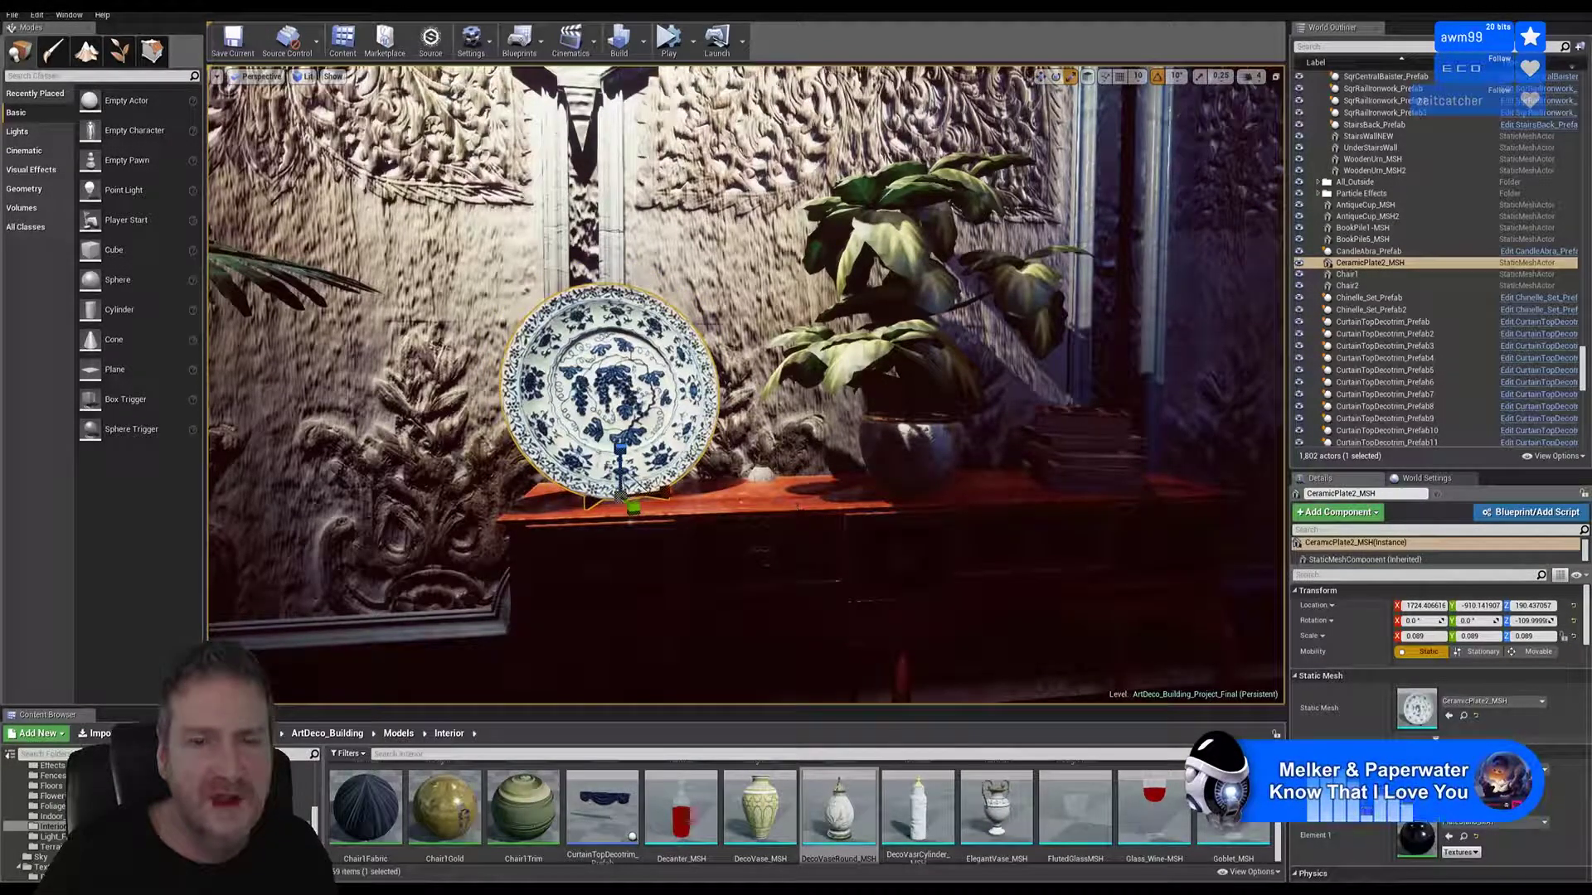
{"action": "left_click_drag", "start_coordinate": [817, 498], "coordinate": [771, 505]}
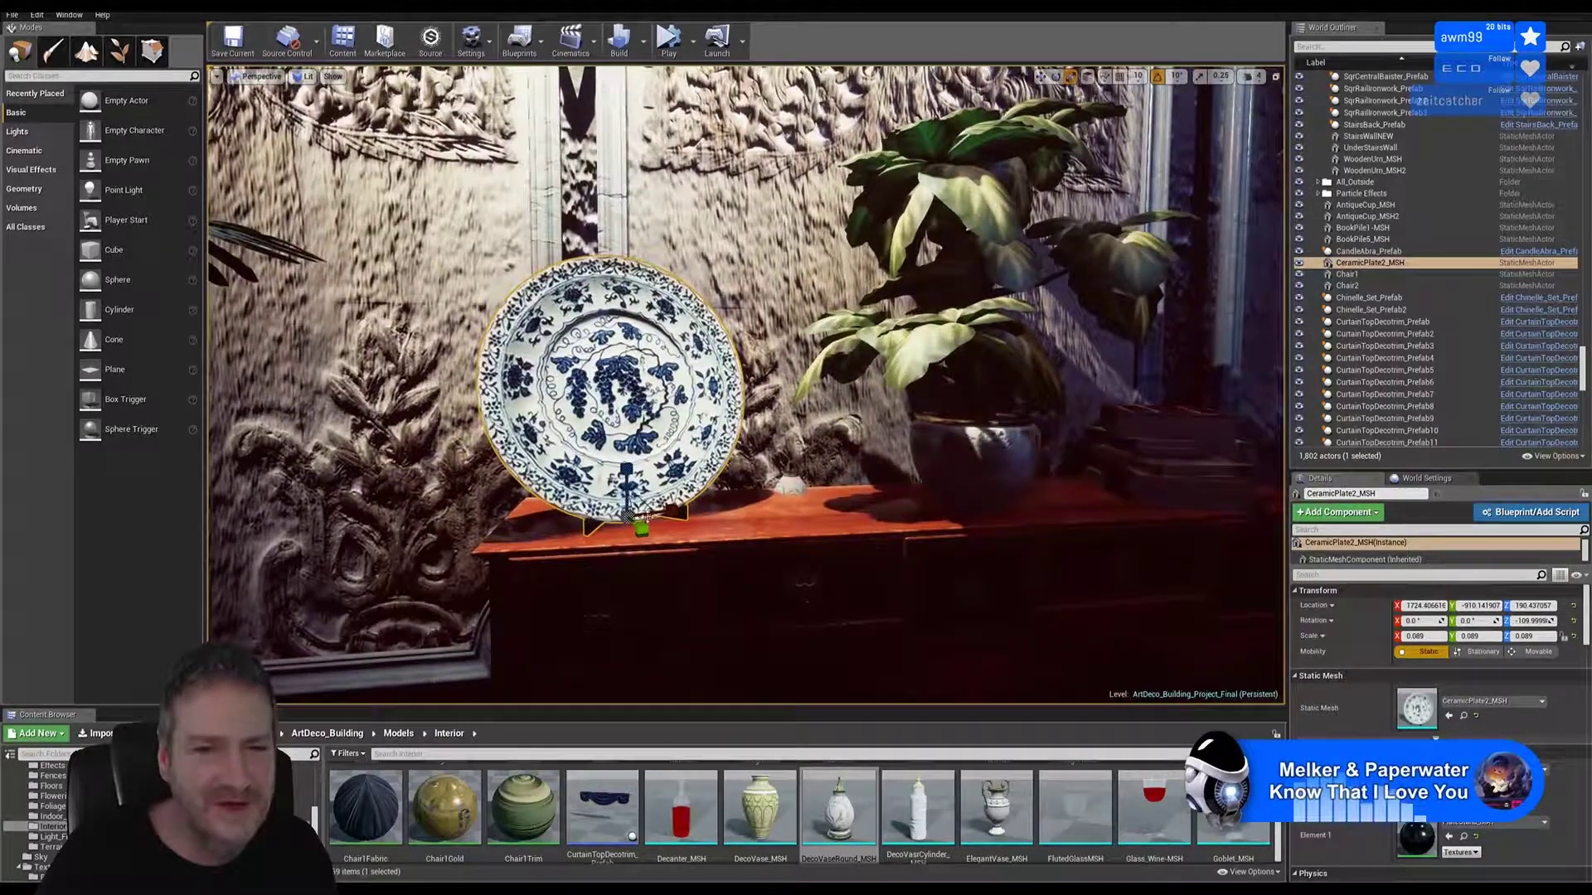
{"action": "left_click_drag", "start_coordinate": [643, 509], "coordinate": [633, 515]}
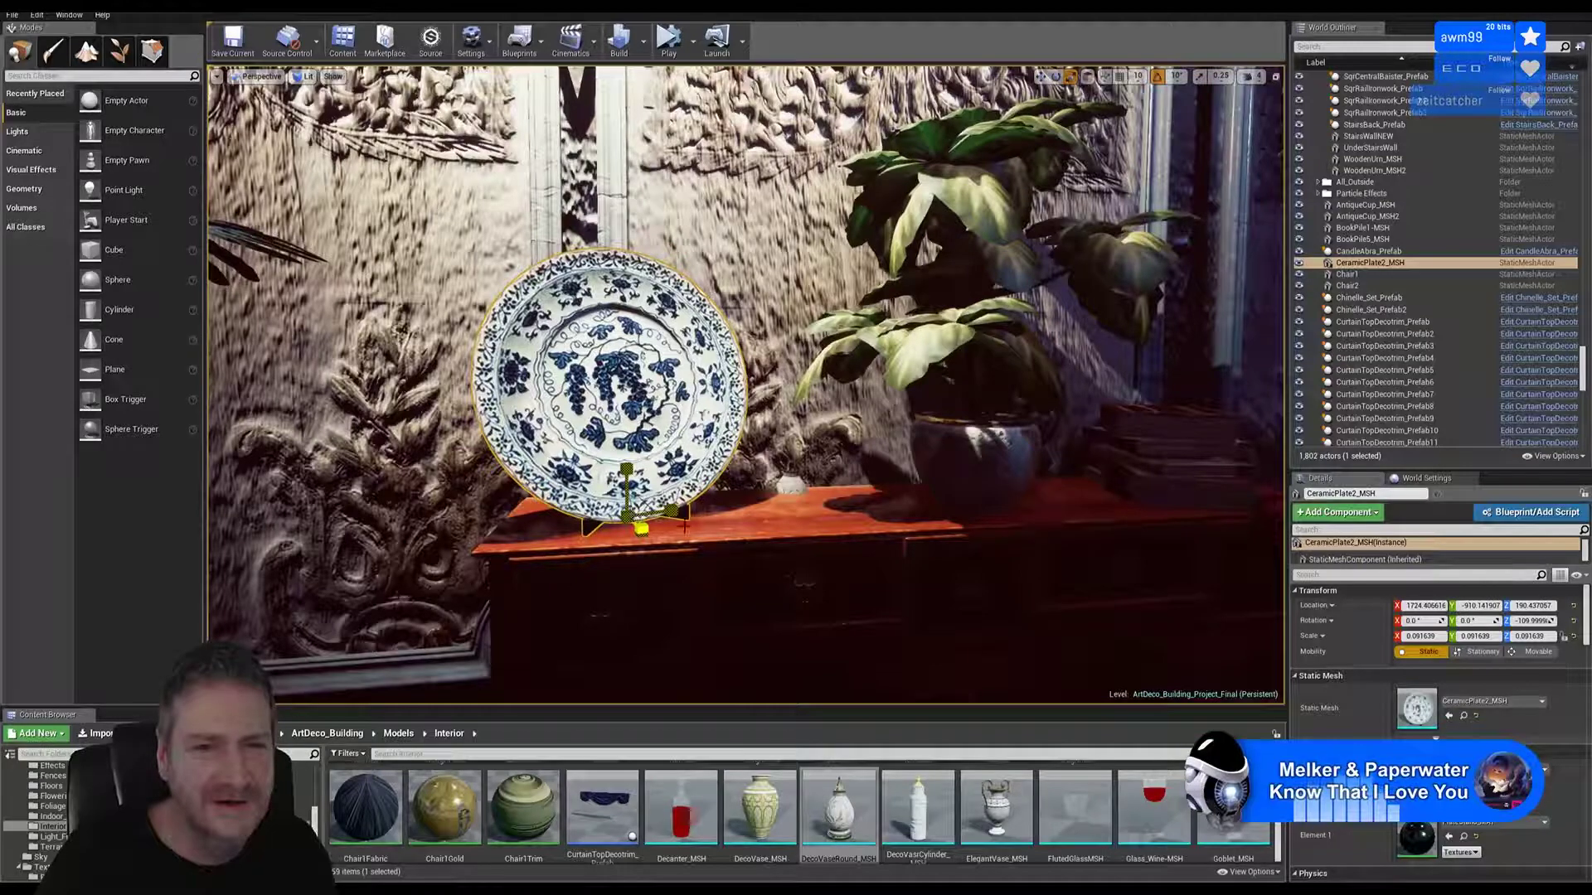
Step: Enlarge DecoVaseRound_MSH uniformly to about 2.12 and move it beside the plate at about X 1734.8, Z 231
{"action": "left_click", "coordinate": [794, 488]}
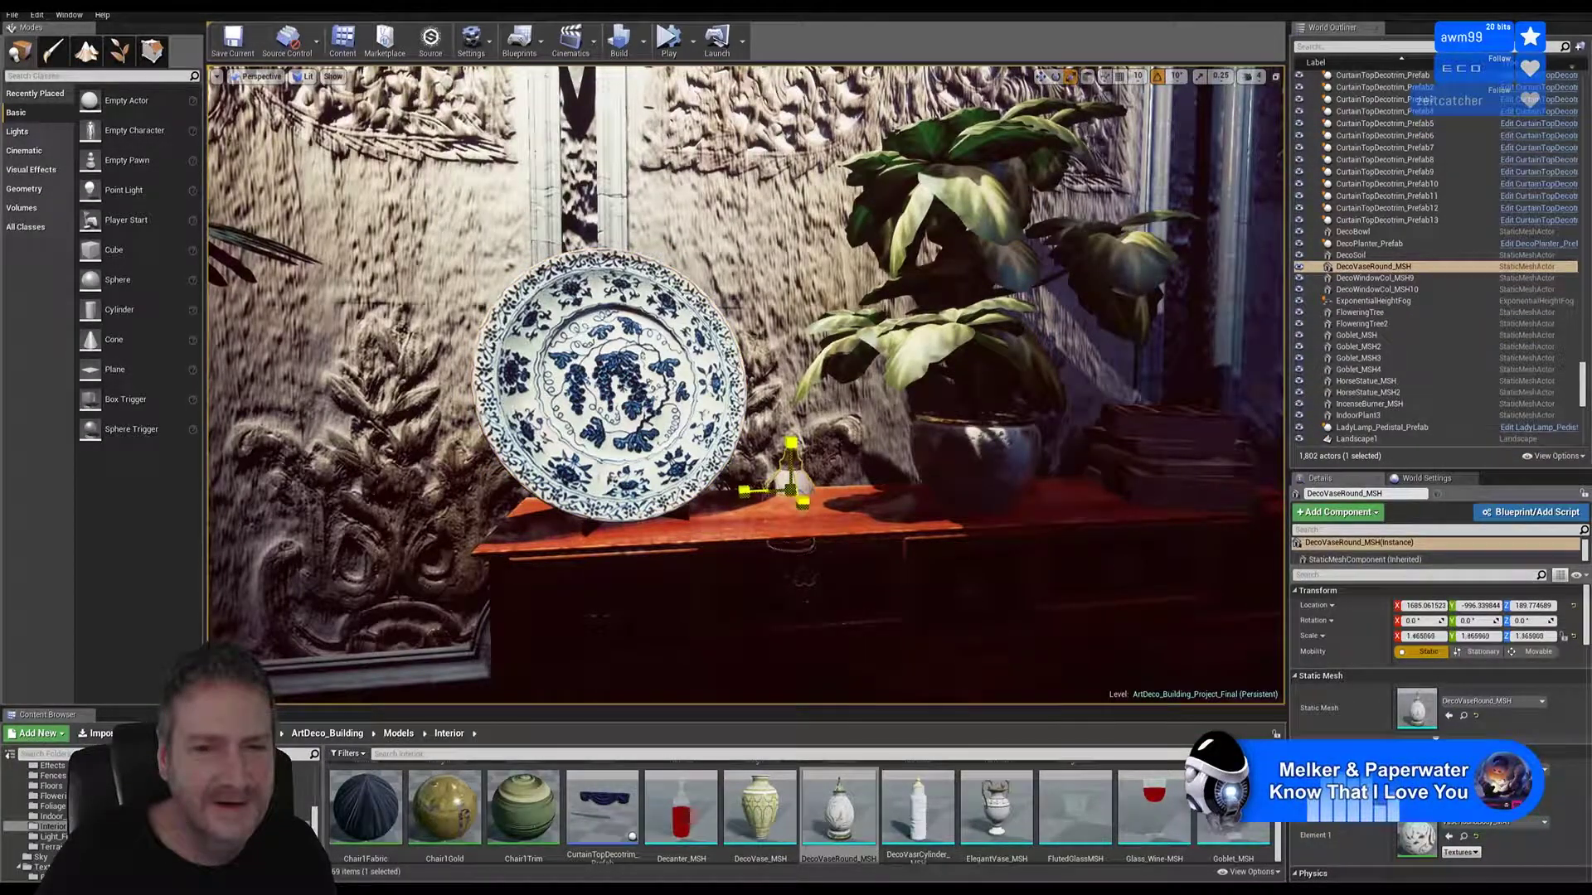
{"action": "left_click", "coordinate": [1040, 76]}
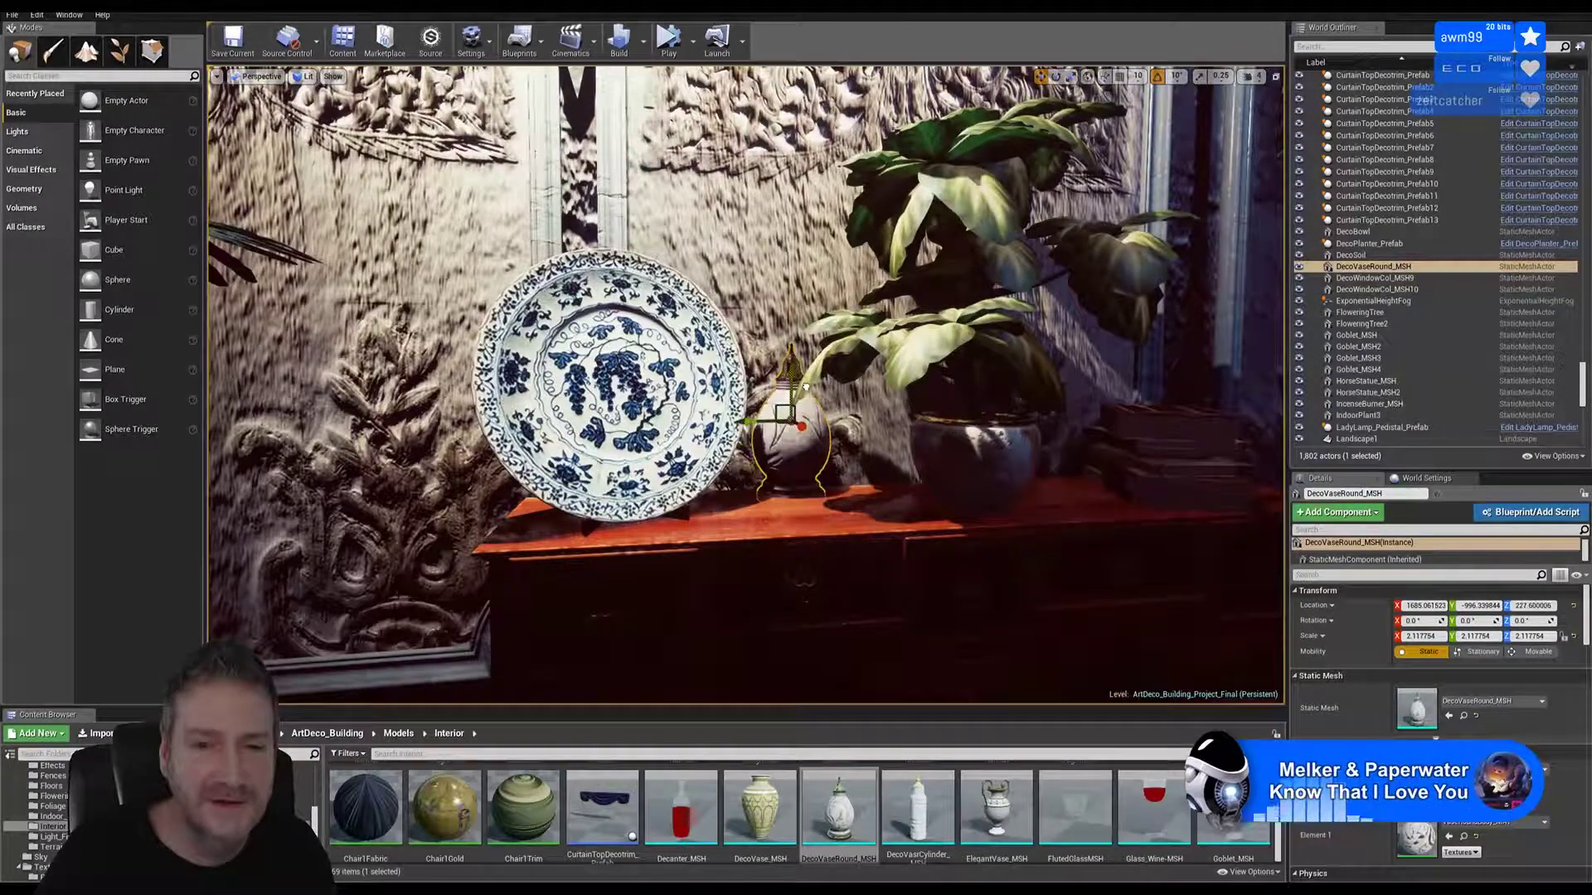
{"action": "left_click_drag", "start_coordinate": [801, 397], "coordinate": [808, 380]}
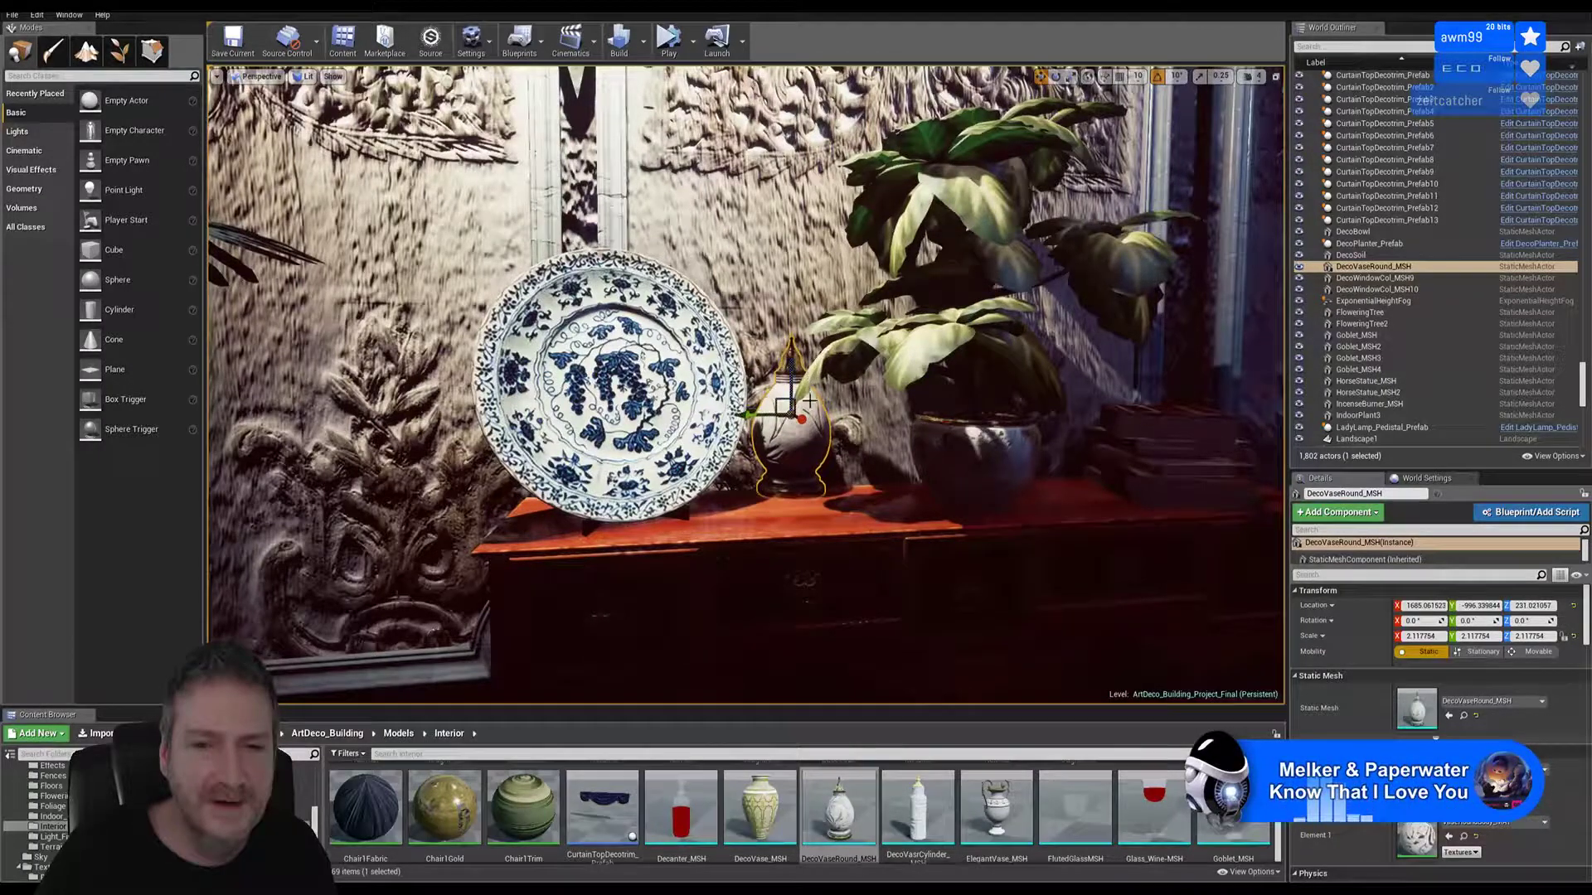
{"action": "left_click_drag", "start_coordinate": [801, 418], "coordinate": [819, 428]}
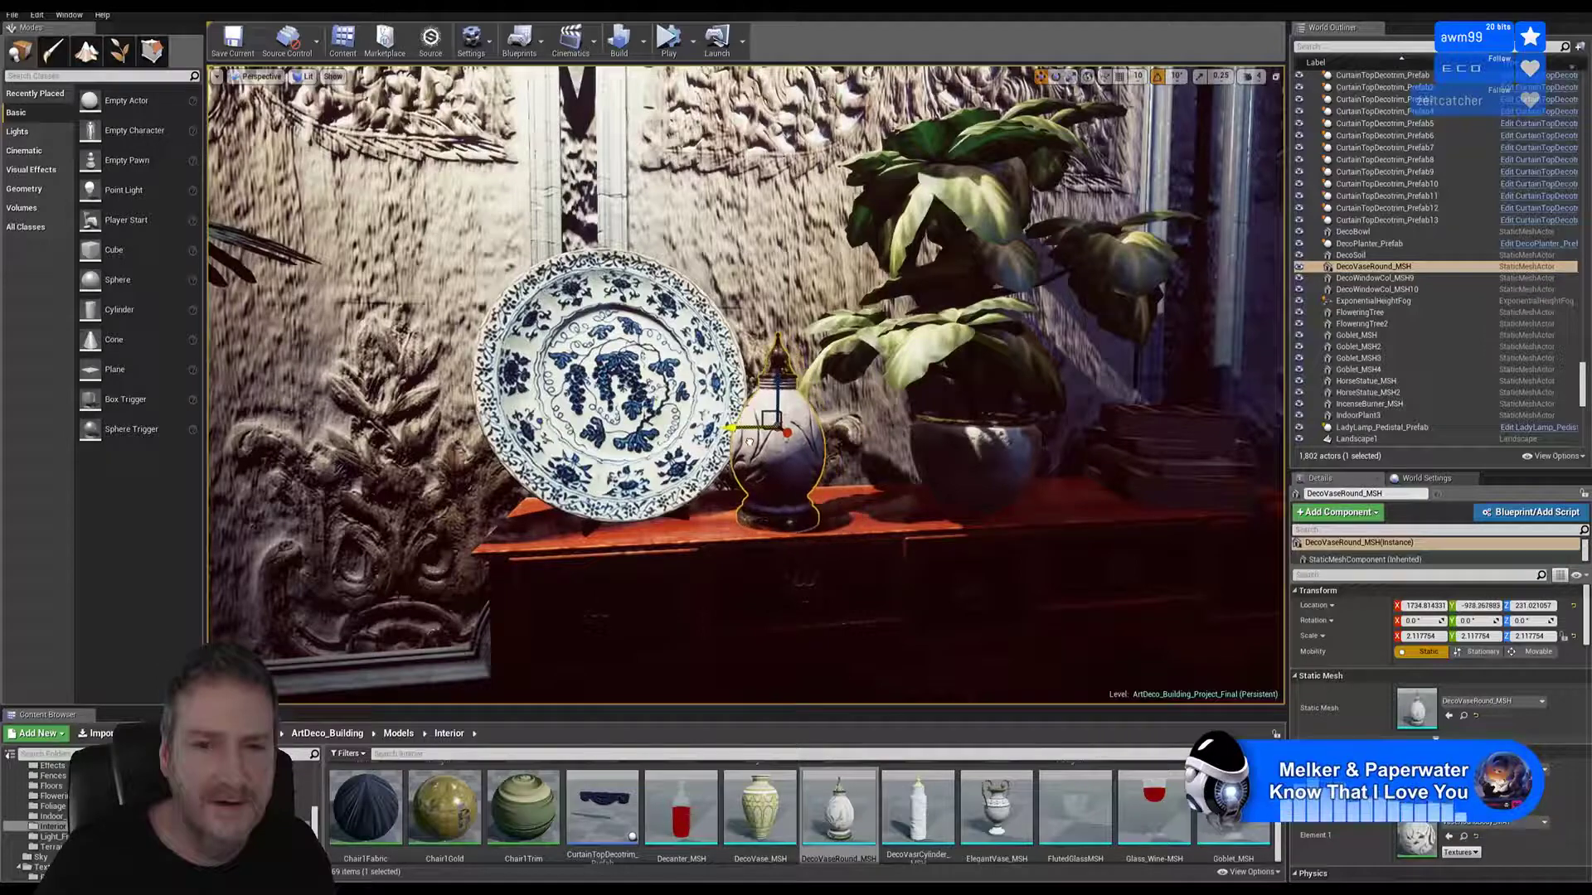
Step: Rotate DecoVaseRound_MSH on the sideboard to -120 degrees about Z
{"action": "mouse_move", "coordinate": [709, 471]}
{"action": "right_mouse_down"}
{"action": "mouse_move", "coordinate": [663, 464]}
{"action": "mouse_move", "coordinate": [697, 489]}
{"action": "mouse_move", "coordinate": [721, 473]}
{"action": "right_mouse_up"}
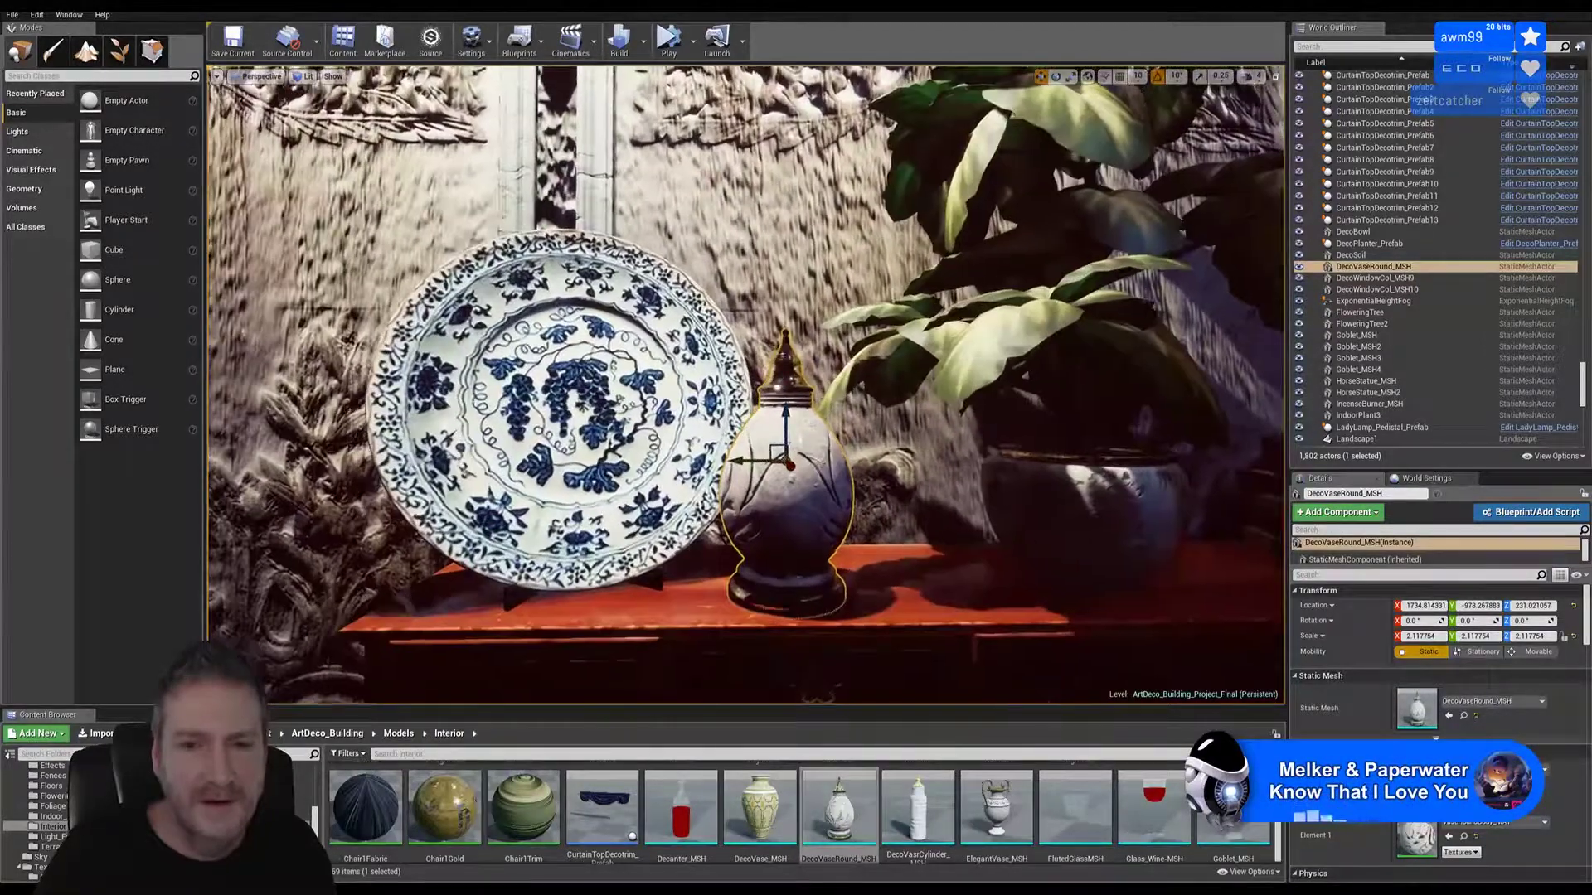
{"action": "left_click", "coordinate": [1055, 77]}
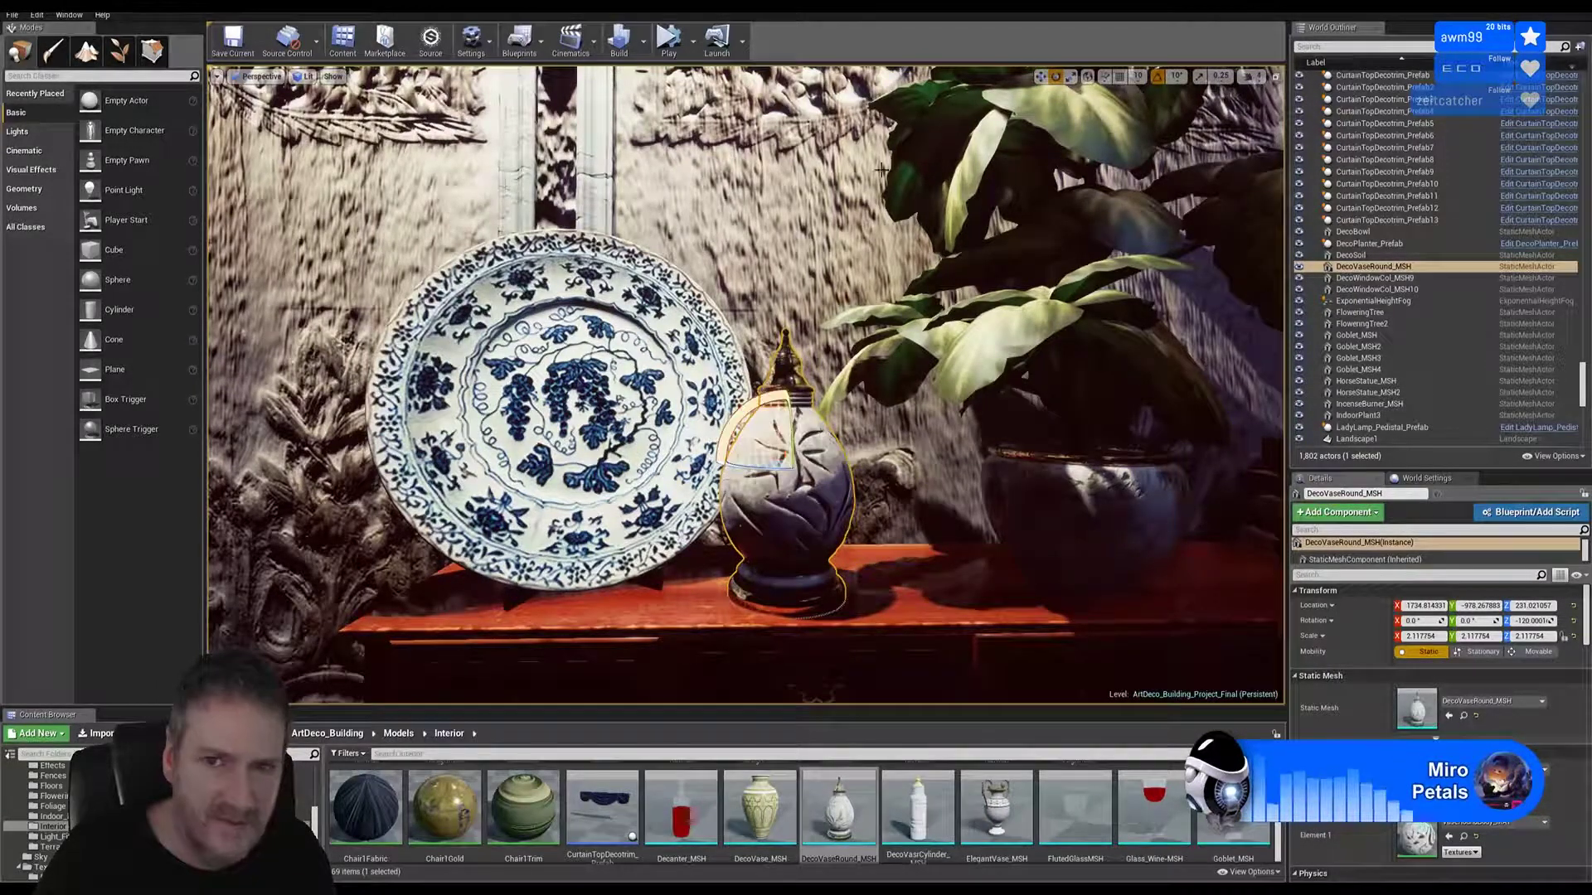
{"action": "left_click", "coordinate": [1041, 76]}
Step: Shift the rotated vase along the sideboard to about Y -973.3, between the ceramic plate and the potted plant
{"action": "right_click_drag", "start_coordinate": [837, 348], "coordinate": [945, 398]}
{"action": "right_click_drag", "start_coordinate": [697, 614], "coordinate": [510, 613]}
{"action": "left_click_drag", "start_coordinate": [510, 614], "coordinate": [510, 480]}
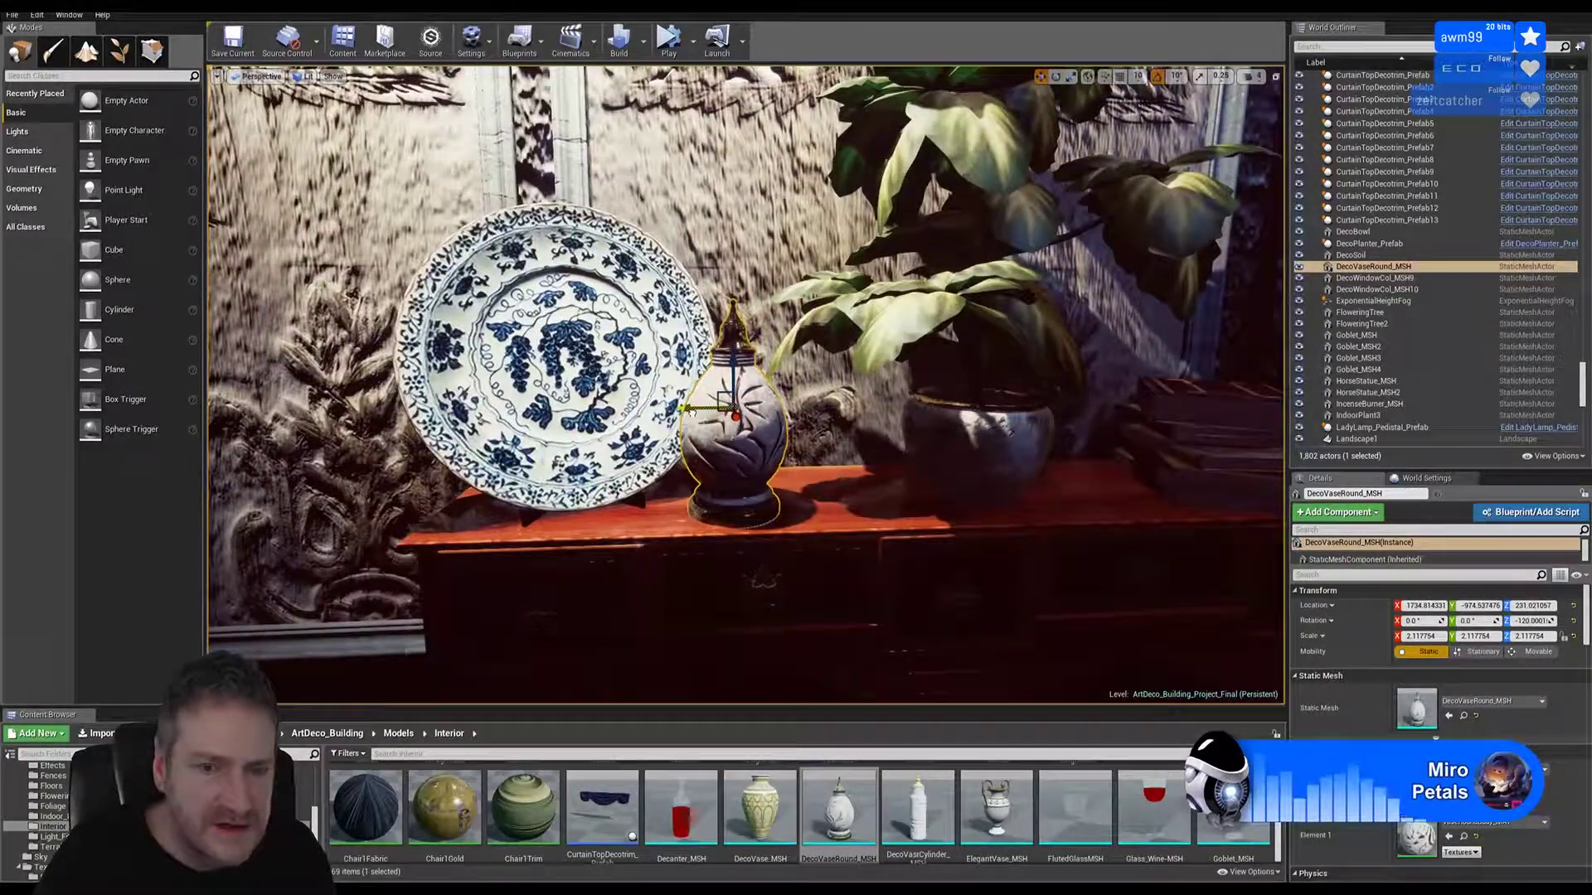
{"action": "mouse_move", "coordinate": [547, 491]}
{"action": "right_mouse_down"}
{"action": "mouse_move", "coordinate": [746, 497]}
{"action": "mouse_move", "coordinate": [671, 489]}
{"action": "mouse_move", "coordinate": [622, 530]}
{"action": "mouse_move", "coordinate": [554, 491]}
{"action": "right_mouse_up"}
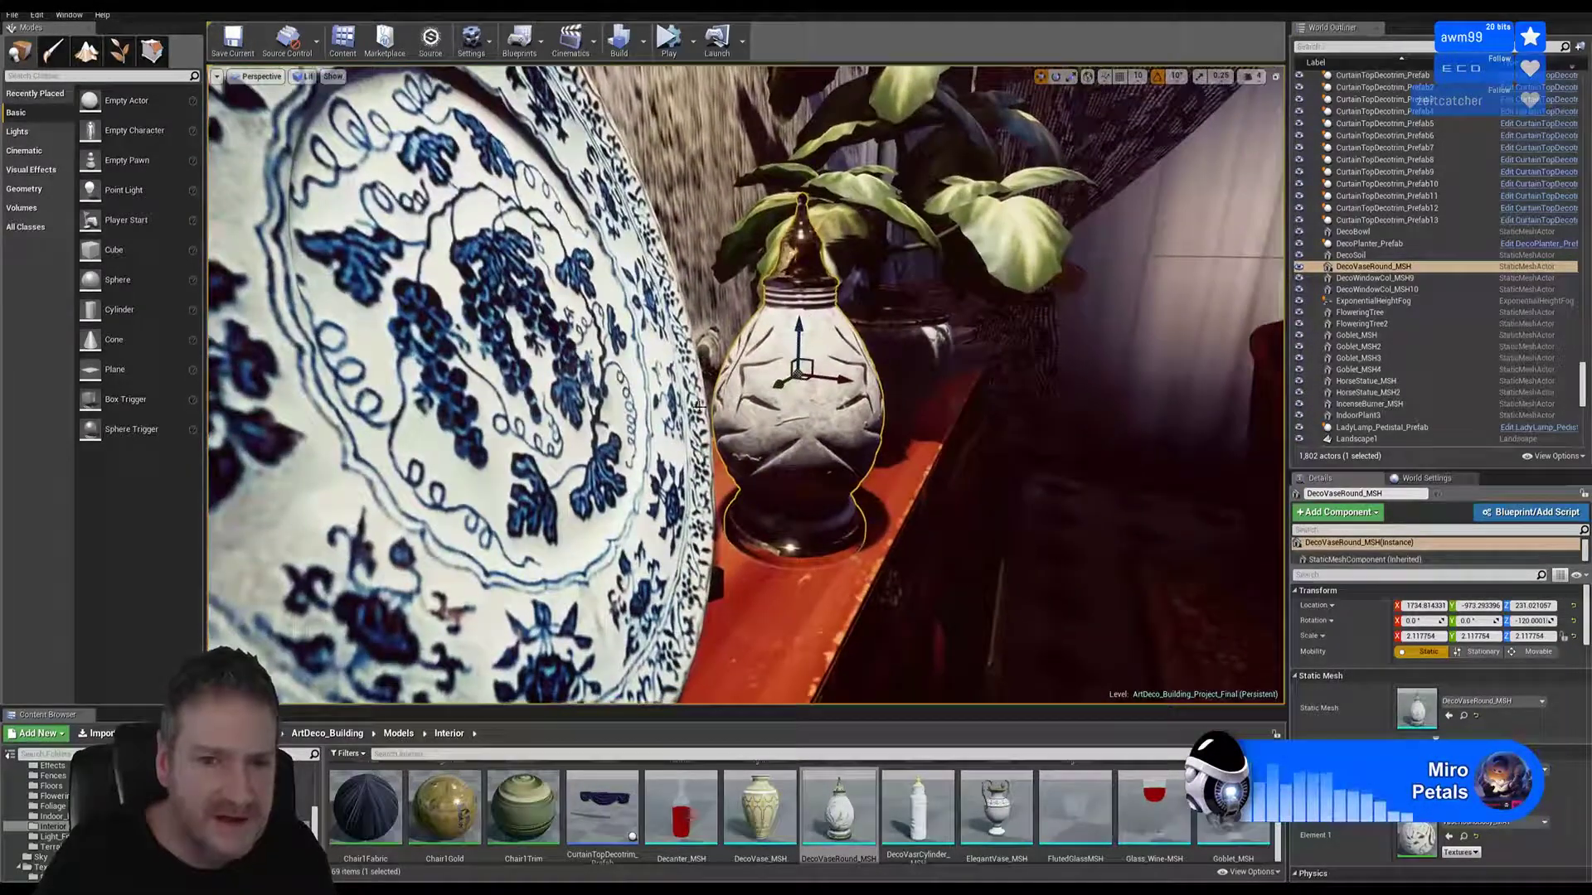
{"action": "left_click_drag", "start_coordinate": [832, 381], "coordinate": [819, 345]}
{"action": "key", "text": "Escape"}
Step: Open the Light_Fittings folder of the Models assets to look for a candelabra
{"action": "mouse_move", "coordinate": [821, 381]}
{"action": "right_mouse_down"}
{"action": "mouse_move", "coordinate": [746, 382]}
{"action": "mouse_move", "coordinate": [954, 374]}
{"action": "mouse_move", "coordinate": [796, 381]}
{"action": "mouse_move", "coordinate": [763, 423]}
{"action": "mouse_move", "coordinate": [688, 452]}
{"action": "mouse_move", "coordinate": [879, 398]}
{"action": "mouse_move", "coordinate": [825, 386]}
{"action": "mouse_move", "coordinate": [846, 394]}
{"action": "right_mouse_up"}
{"action": "right_click_drag", "start_coordinate": [798, 343], "coordinate": [850, 342]}
{"action": "left_click", "coordinate": [51, 837]}
{"action": "left_click_drag", "start_coordinate": [374, 797], "coordinate": [384, 829]}
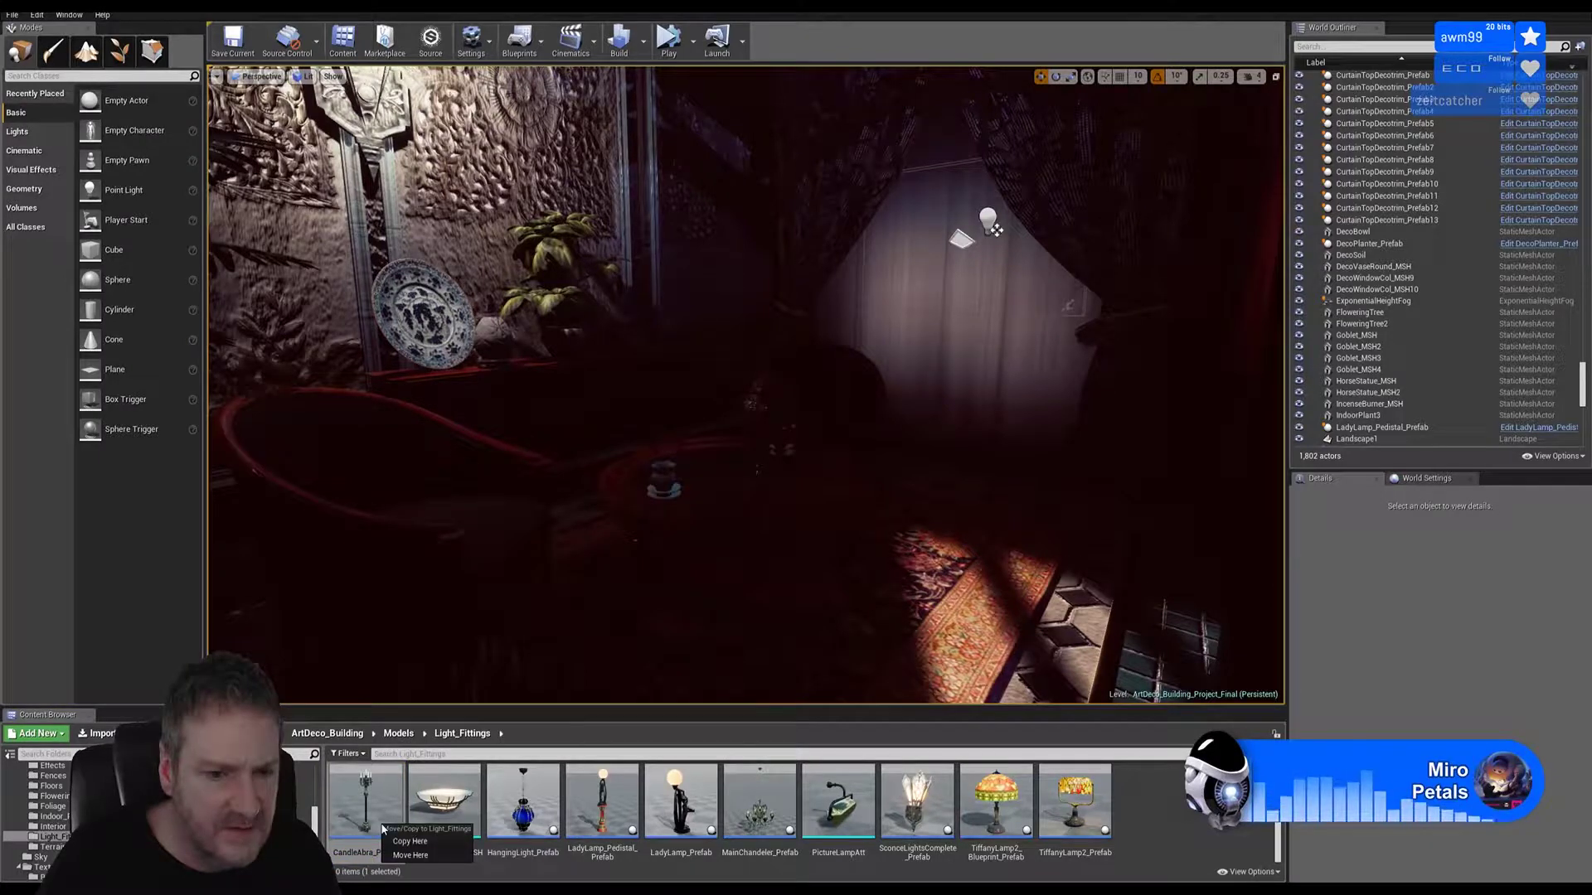
{"action": "left_click", "coordinate": [1209, 823]}
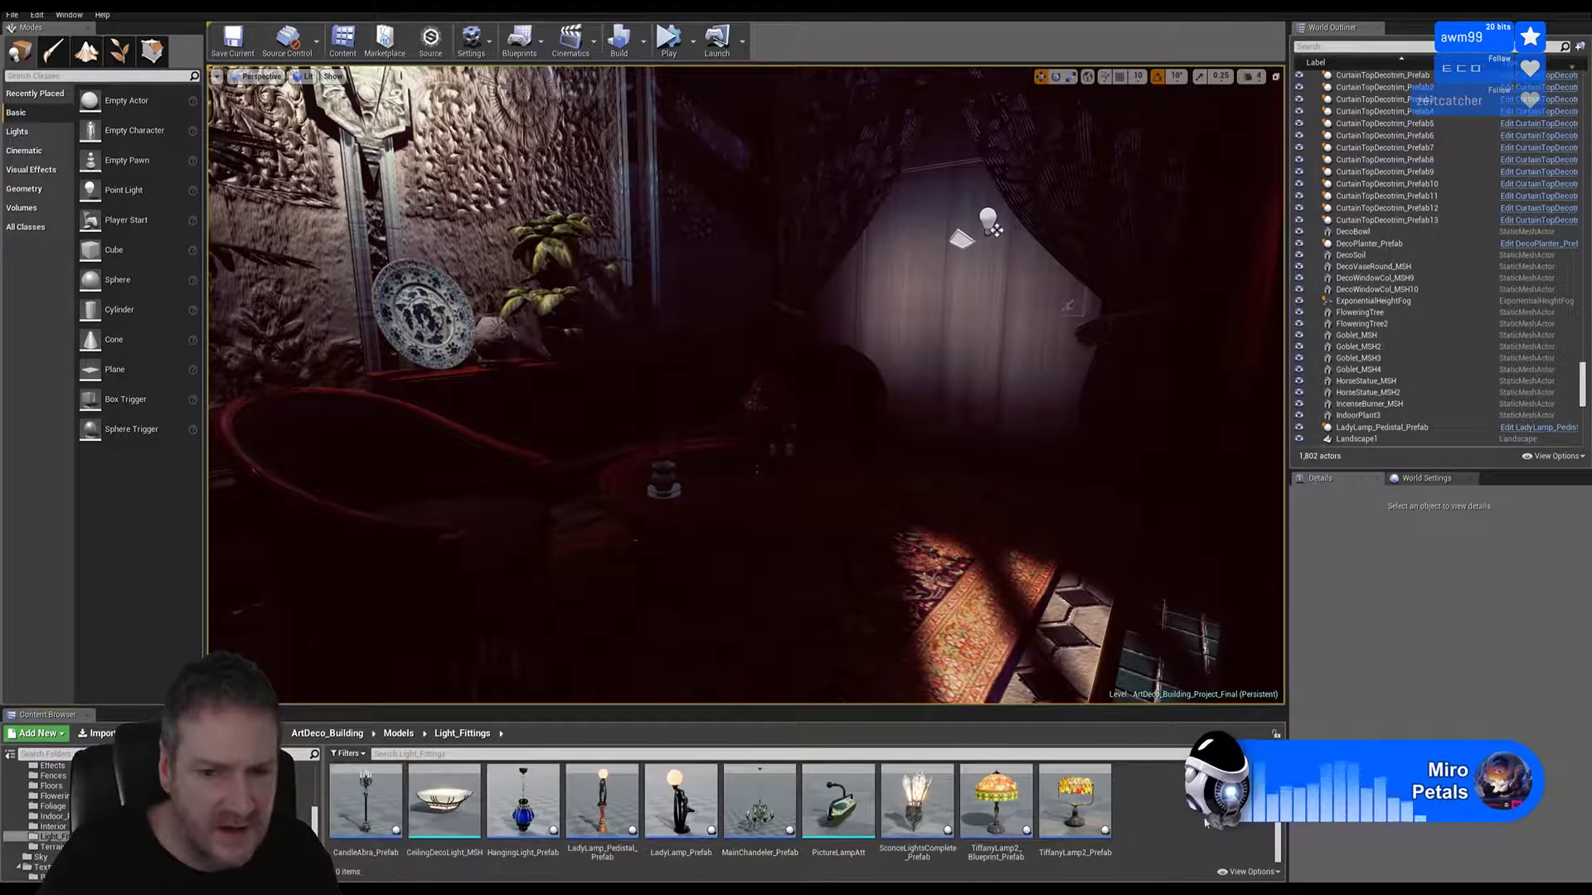
Step: Duplicate CandleAbra_Prefab, the standing candelabra beside the table with the Tiffany lamp
{"action": "right_click_drag", "start_coordinate": [746, 384], "coordinate": [804, 373]}
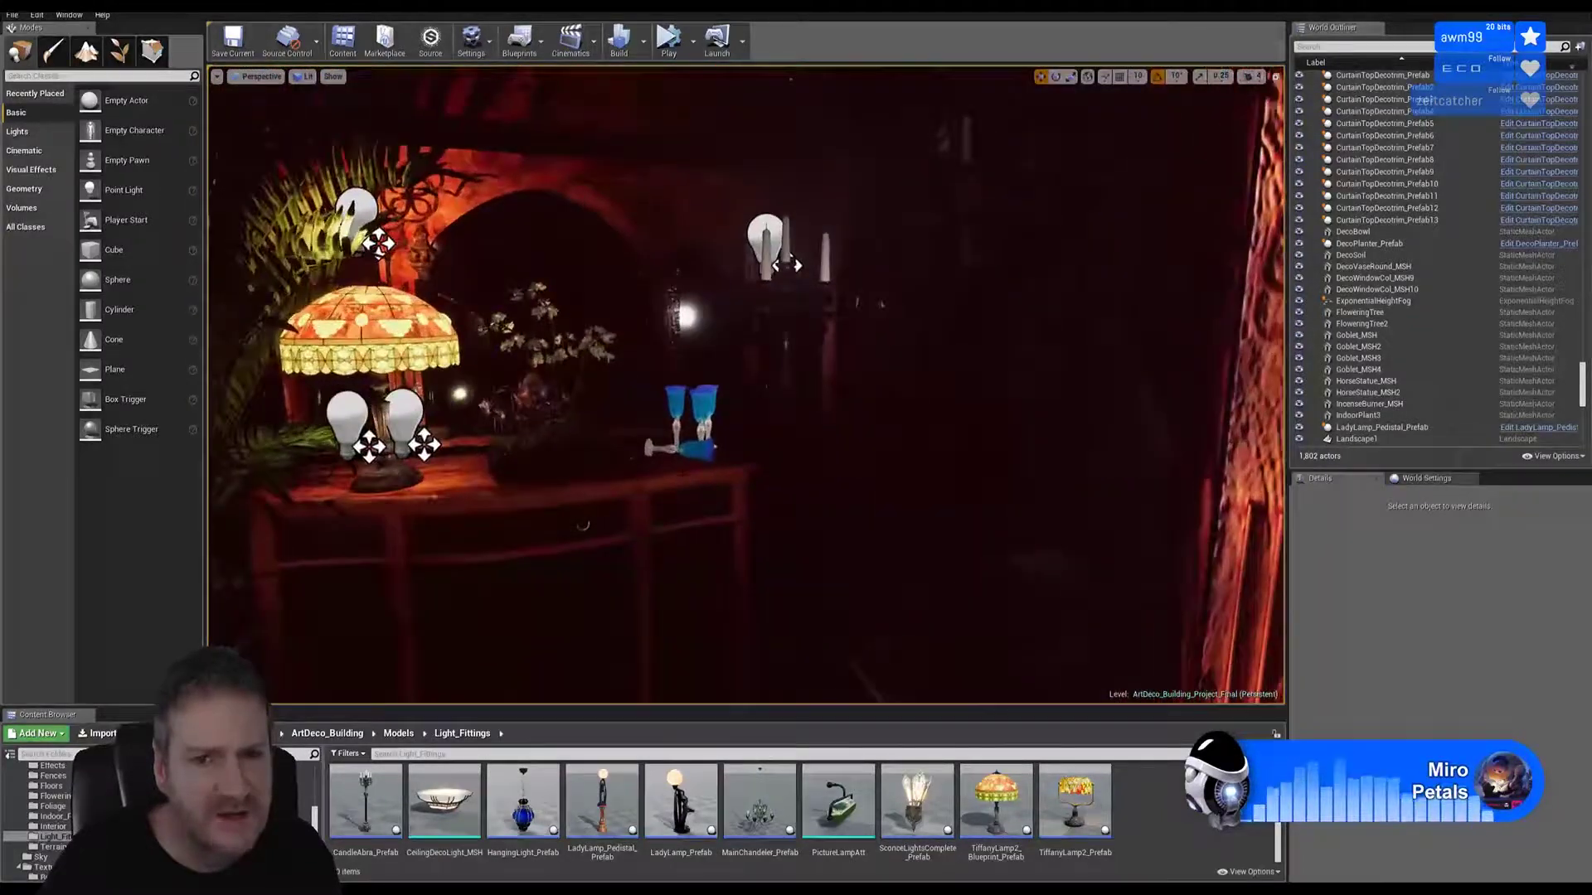
{"action": "left_click", "coordinate": [779, 294]}
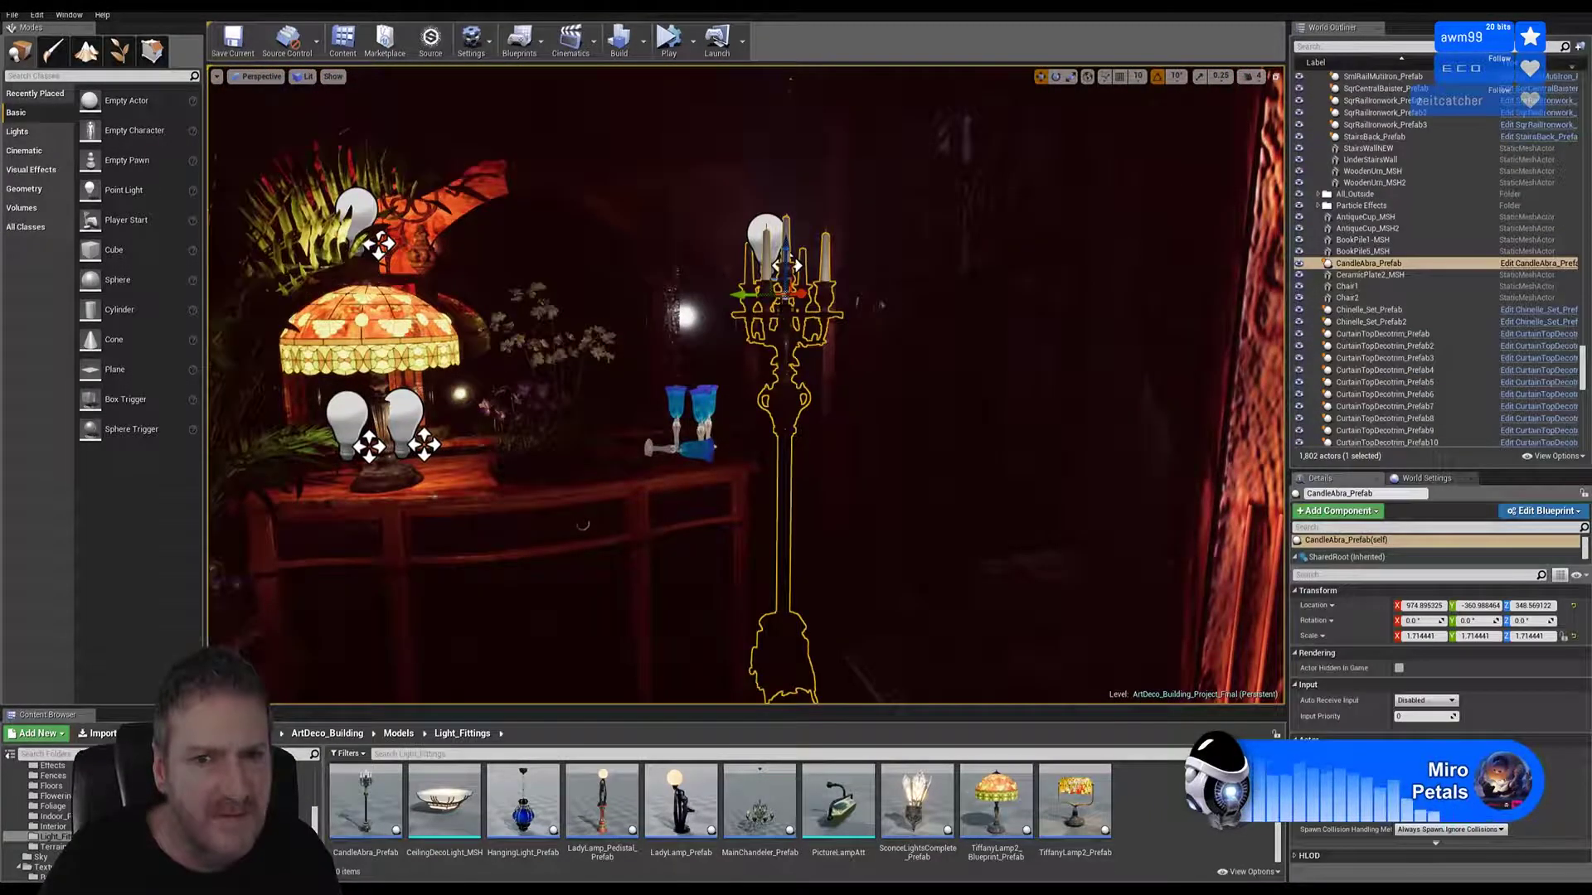
{"action": "right_click", "coordinate": [781, 307]}
{"action": "mouse_move", "coordinate": [849, 500]}
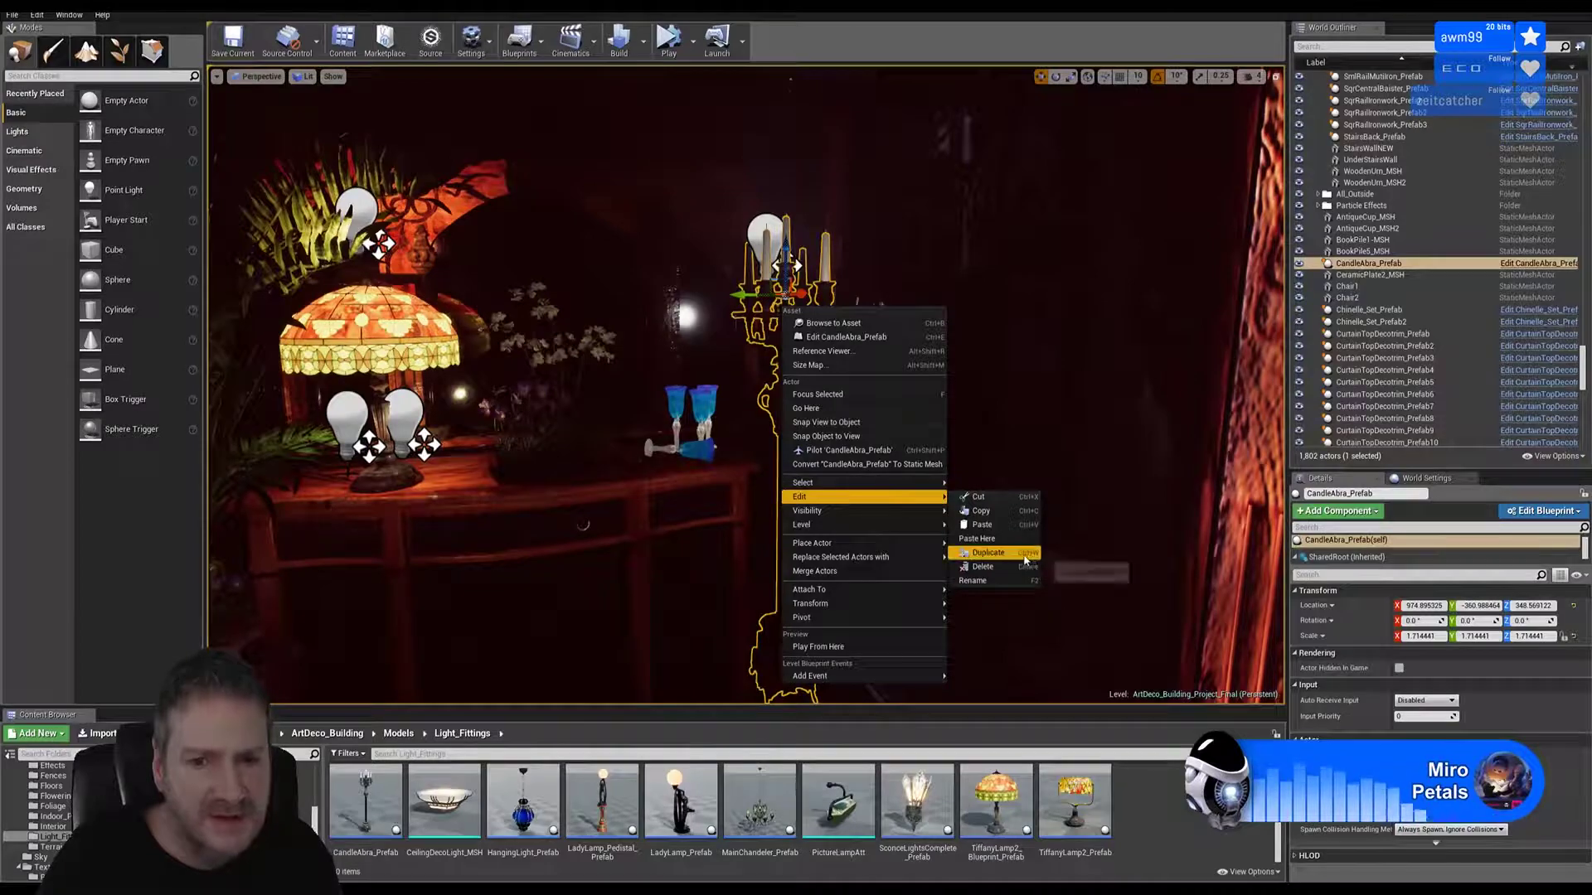
{"action": "left_click", "coordinate": [987, 553]}
Step: Move the duplicated candelabra across the room to the ceramic plate end of the sideboard
{"action": "key", "text": "f"}
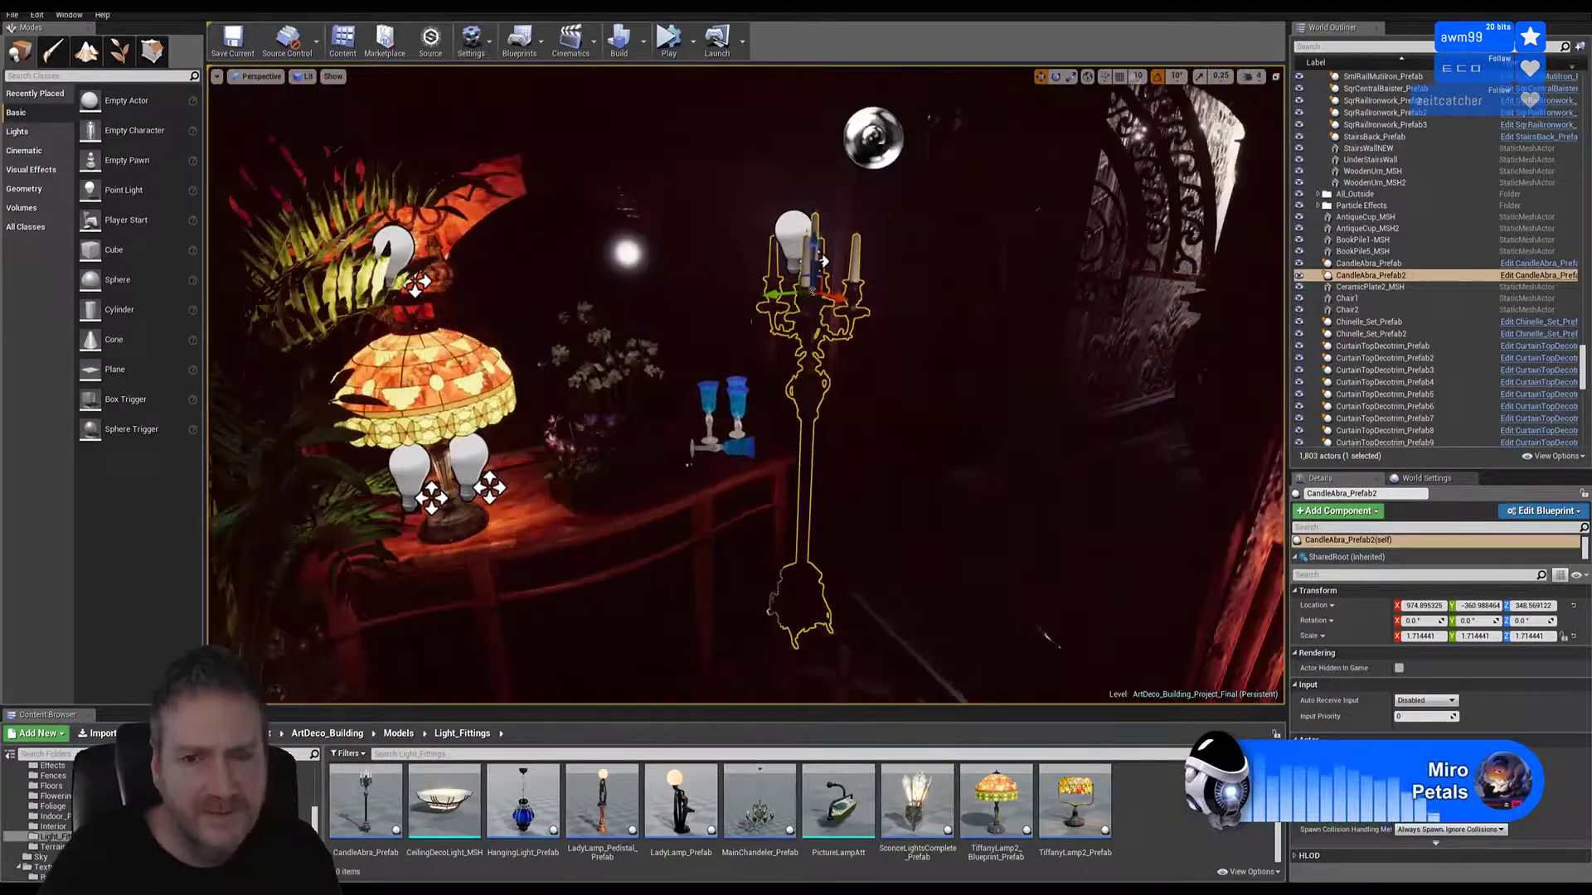
{"action": "left_click_drag", "start_coordinate": [731, 286], "coordinate": [1277, 418]}
{"action": "key", "text": "f"}
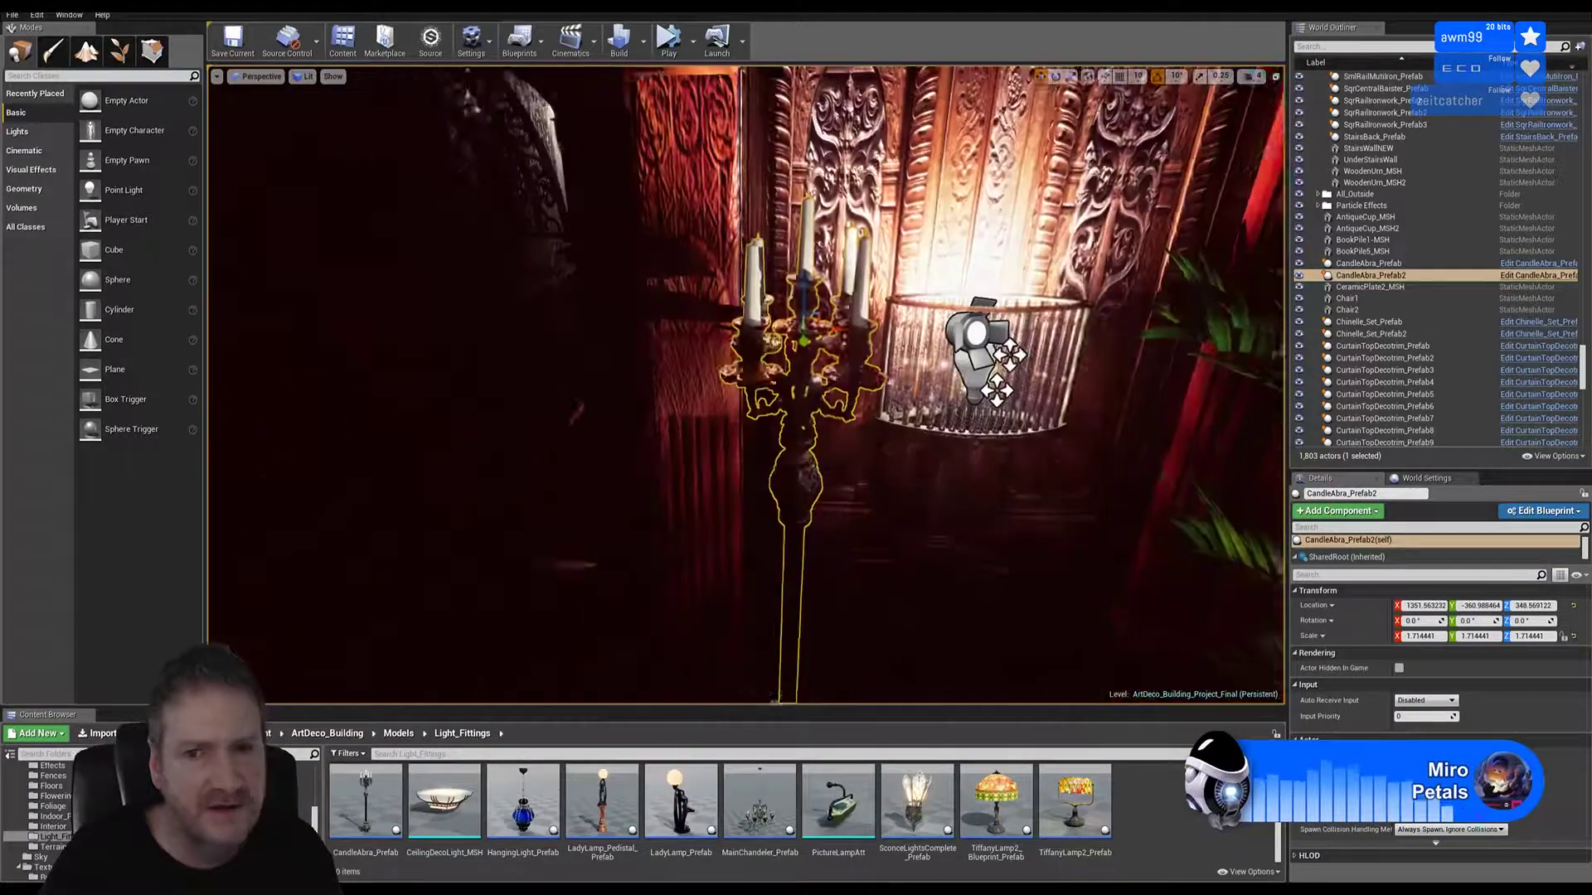
{"action": "left_click_drag", "start_coordinate": [829, 338], "coordinate": [1269, 361]}
{"action": "right_click_drag", "start_coordinate": [1219, 348], "coordinate": [767, 216]}
{"action": "left_click_drag", "start_coordinate": [646, 301], "coordinate": [1009, 148]}
{"action": "right_click_drag", "start_coordinate": [1009, 147], "coordinate": [1099, 121]}
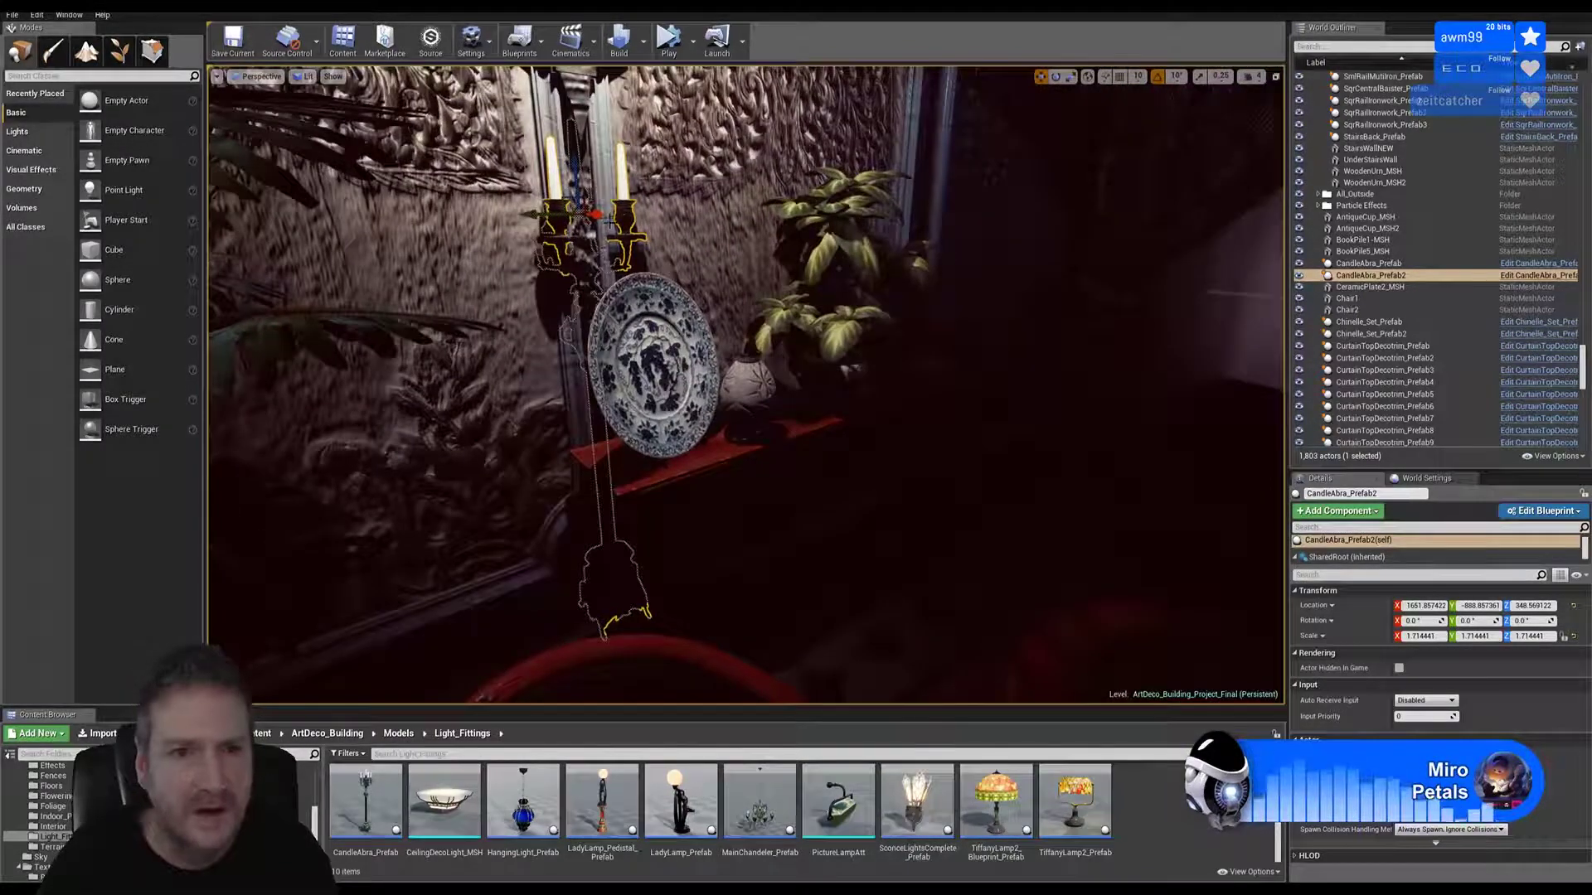
Step: Place the duplicated candelabra in the corner behind the armchair, by the curtain, at about X 1828.9, Y -1447.4
{"action": "left_click_drag", "start_coordinate": [595, 214], "coordinate": [1006, 286]}
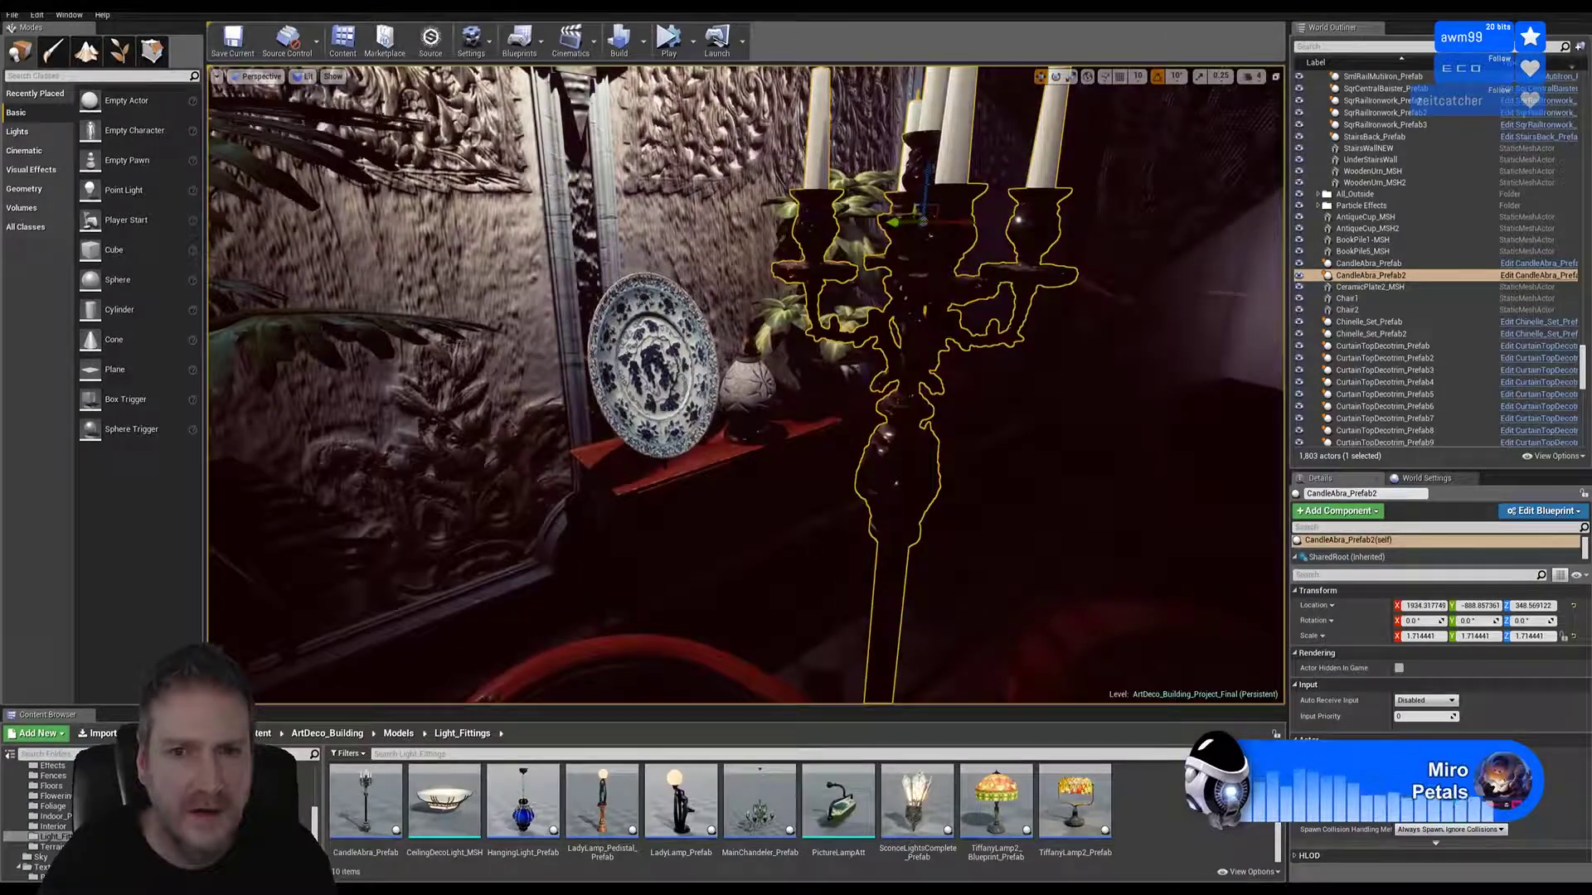
{"action": "left_click_drag", "start_coordinate": [901, 224], "coordinate": [1256, 214]}
{"action": "right_click_drag", "start_coordinate": [1127, 284], "coordinate": [1212, 285]}
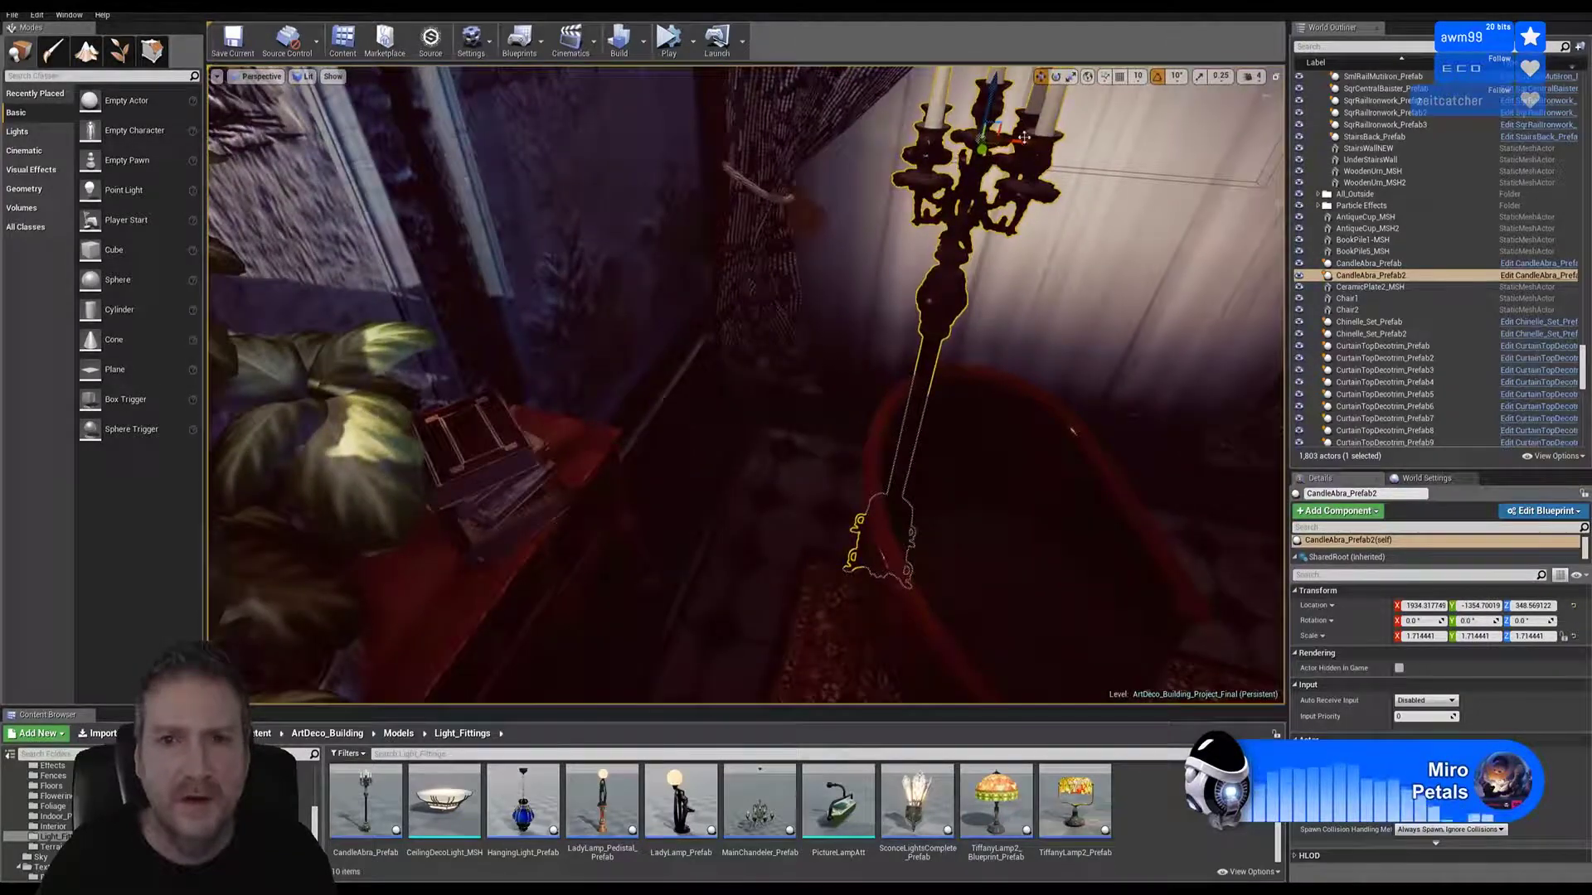
{"action": "left_click_drag", "start_coordinate": [1016, 141], "coordinate": [791, 94]}
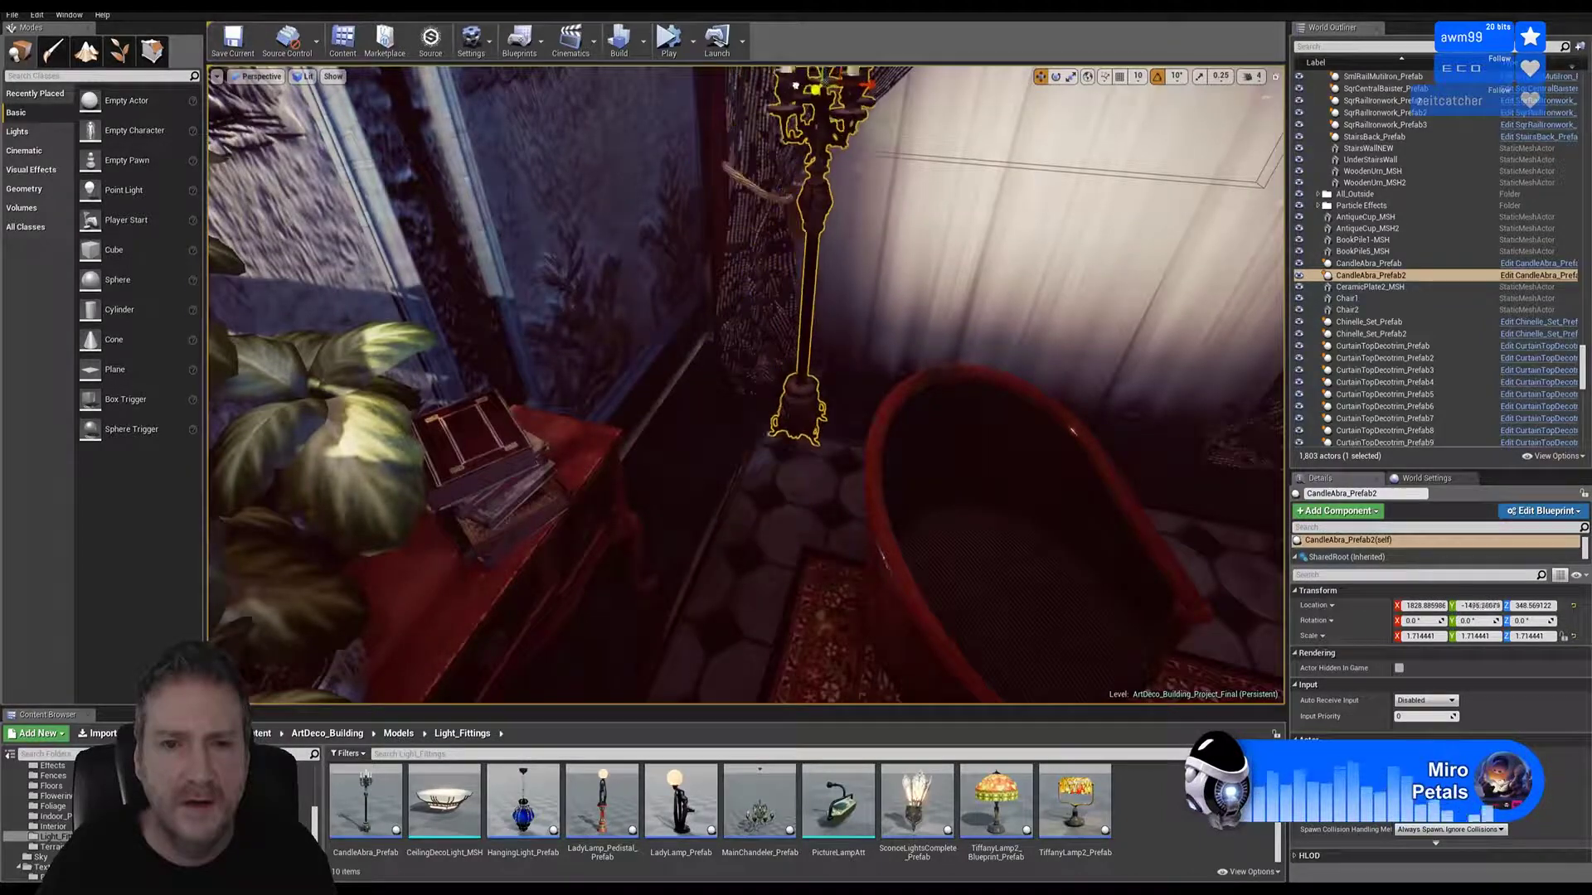
{"action": "right_click_drag", "start_coordinate": [773, 110], "coordinate": [811, 166]}
{"action": "right_click_drag", "start_coordinate": [787, 398], "coordinate": [796, 415]}
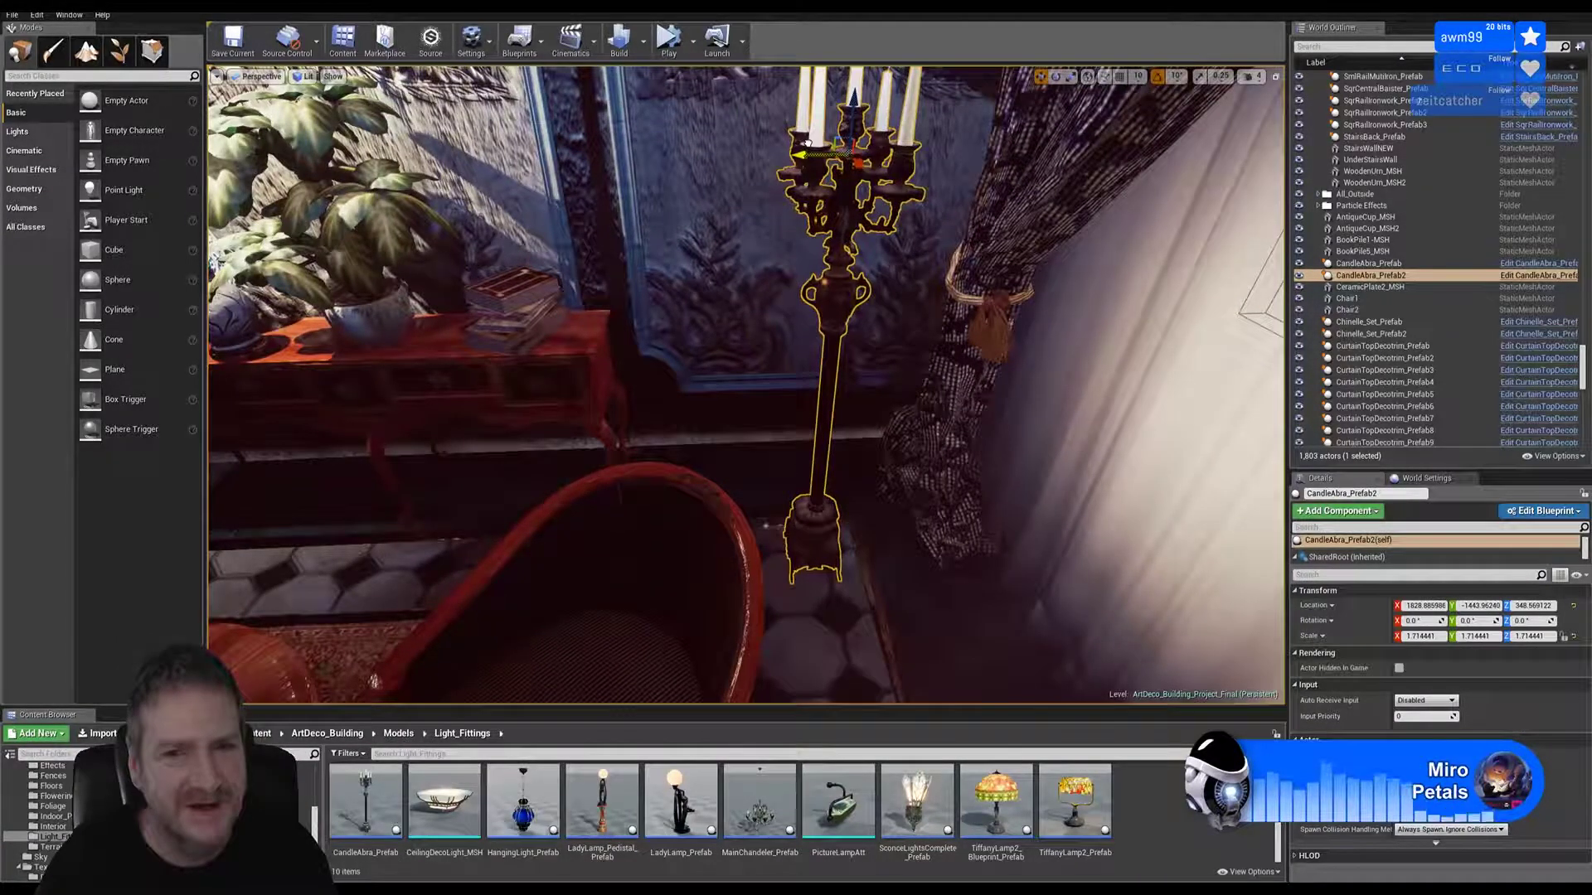
{"action": "mouse_move", "coordinate": [796, 415]}
{"action": "right_mouse_down"}
{"action": "mouse_move", "coordinate": [878, 406]}
{"action": "mouse_move", "coordinate": [796, 398]}
{"action": "mouse_move", "coordinate": [796, 456]}
{"action": "mouse_move", "coordinate": [812, 414]}
{"action": "mouse_move", "coordinate": [895, 373]}
{"action": "mouse_move", "coordinate": [787, 398]}
{"action": "right_mouse_up"}
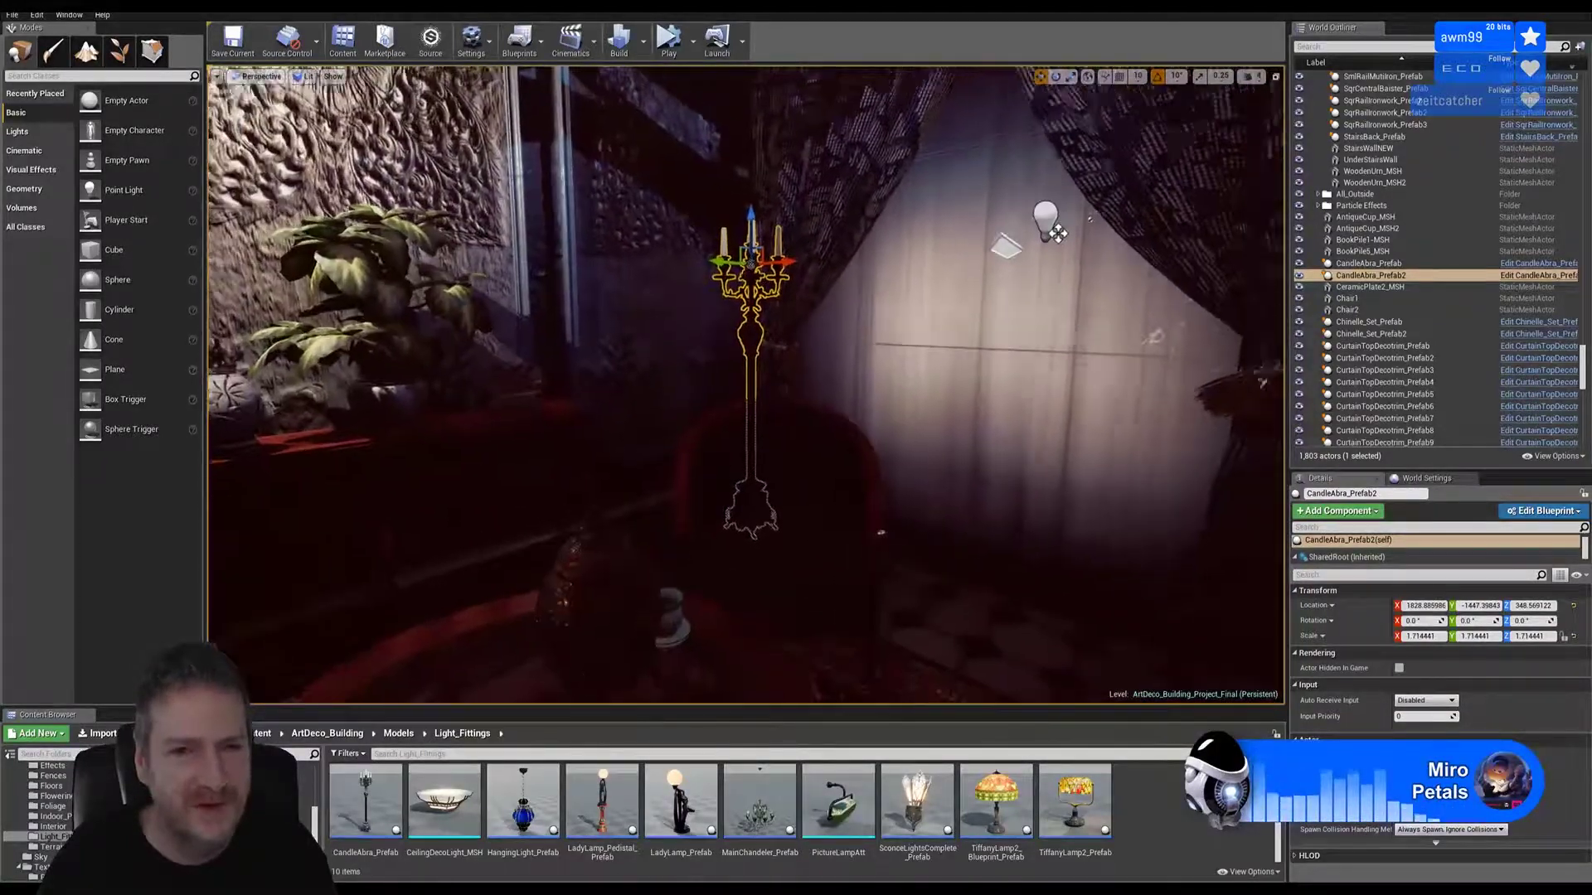
{"action": "key", "text": "Escape"}
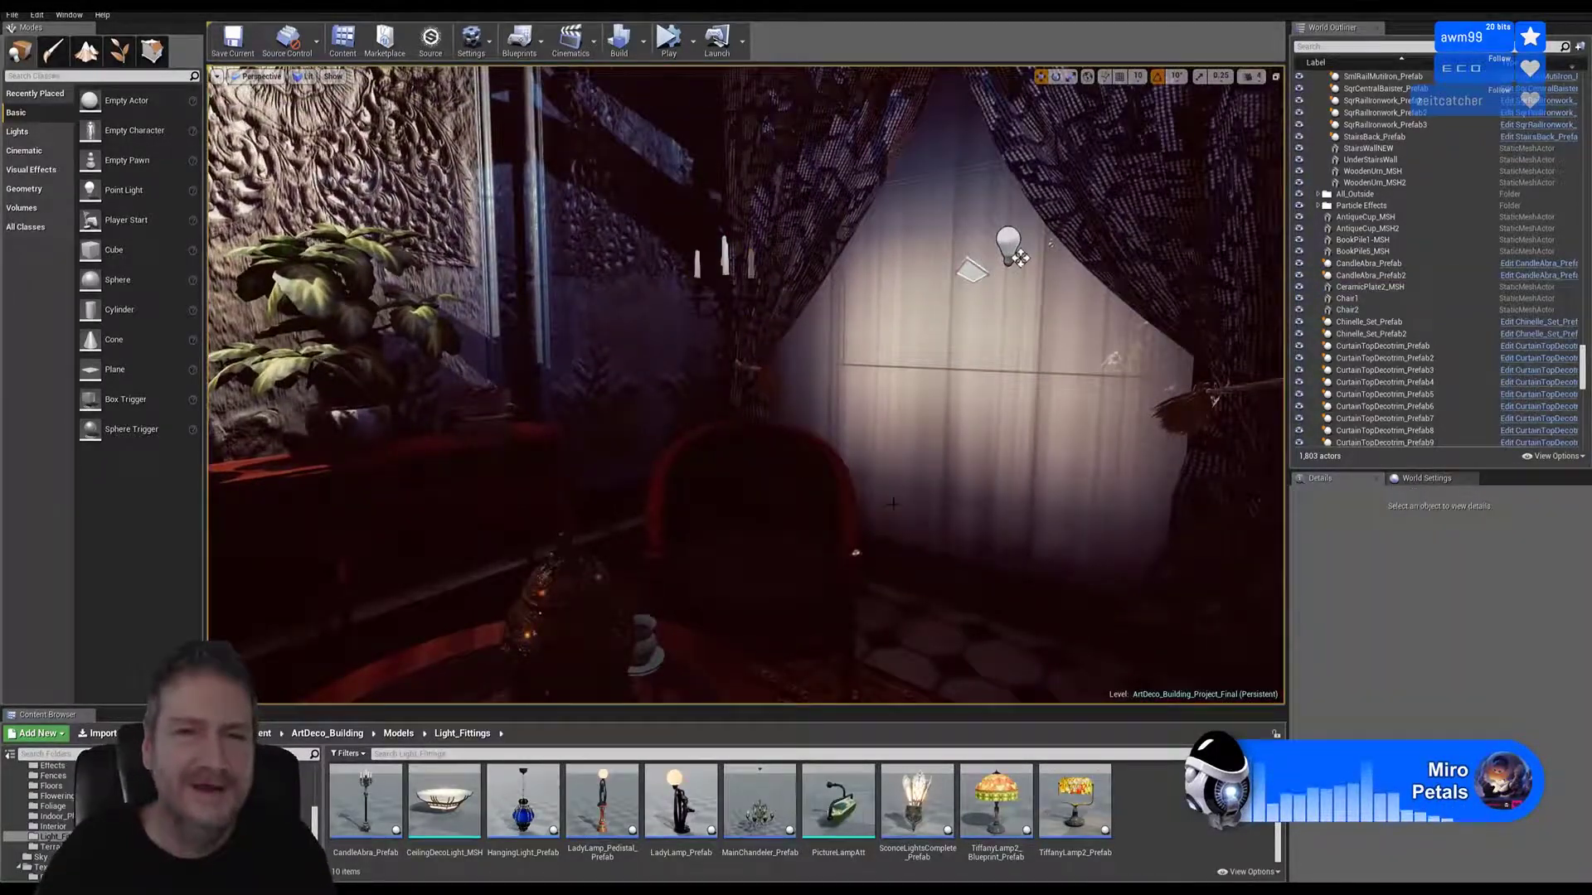
Step: Simulate the level from the seating area to check the candelabra's light, and stop the simulation
{"action": "right_click_drag", "start_coordinate": [788, 397], "coordinate": [704, 390]}
{"action": "right_click_drag", "start_coordinate": [746, 385], "coordinate": [726, 405]}
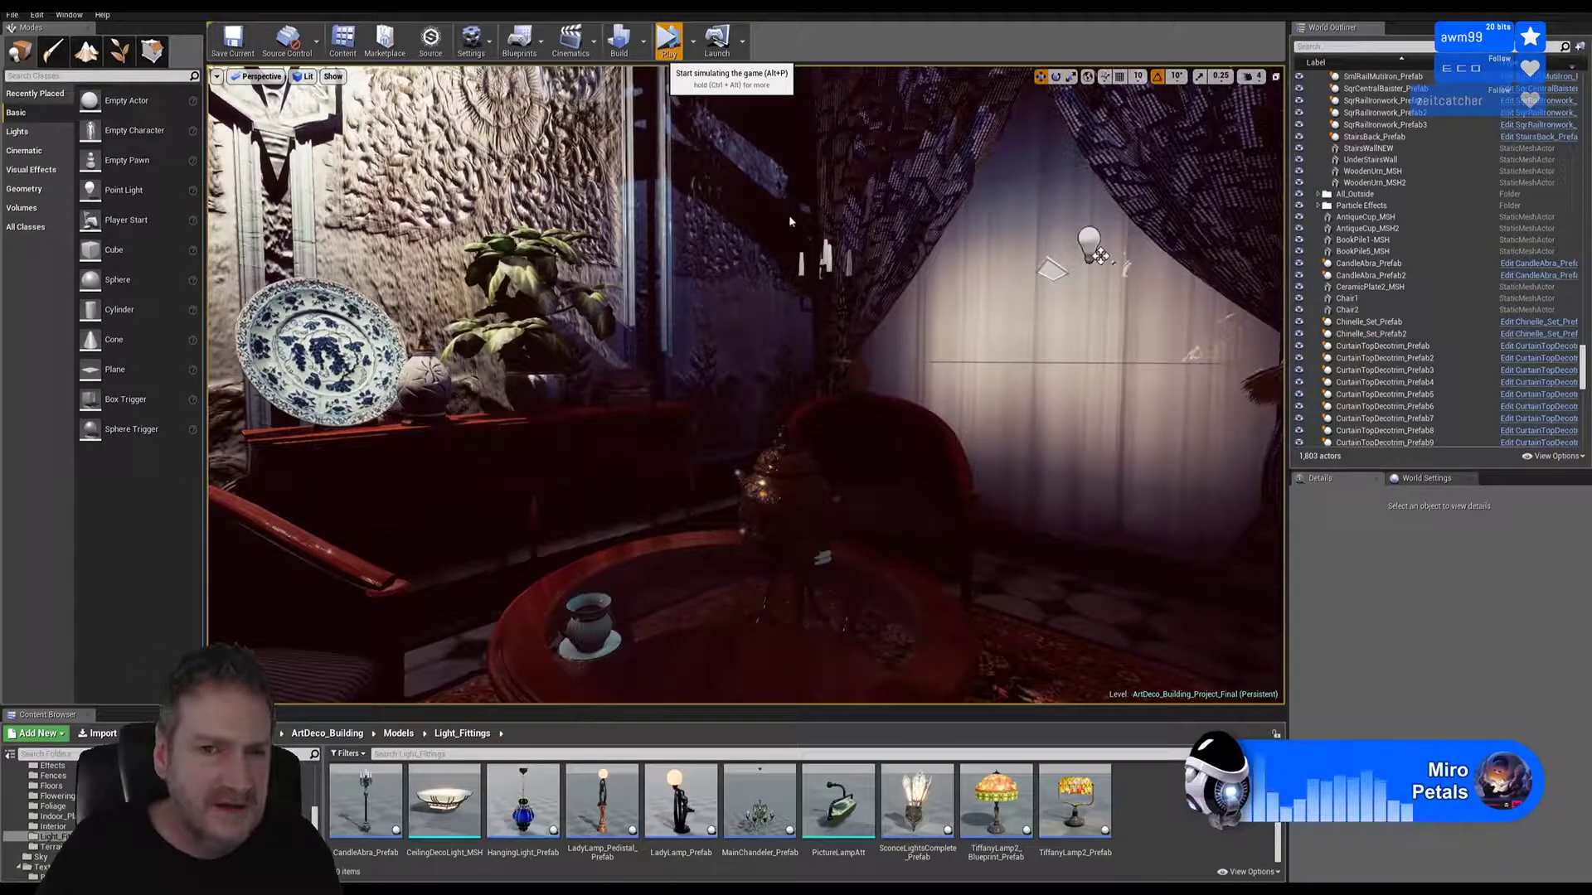
{"action": "key", "text": "alt+p"}
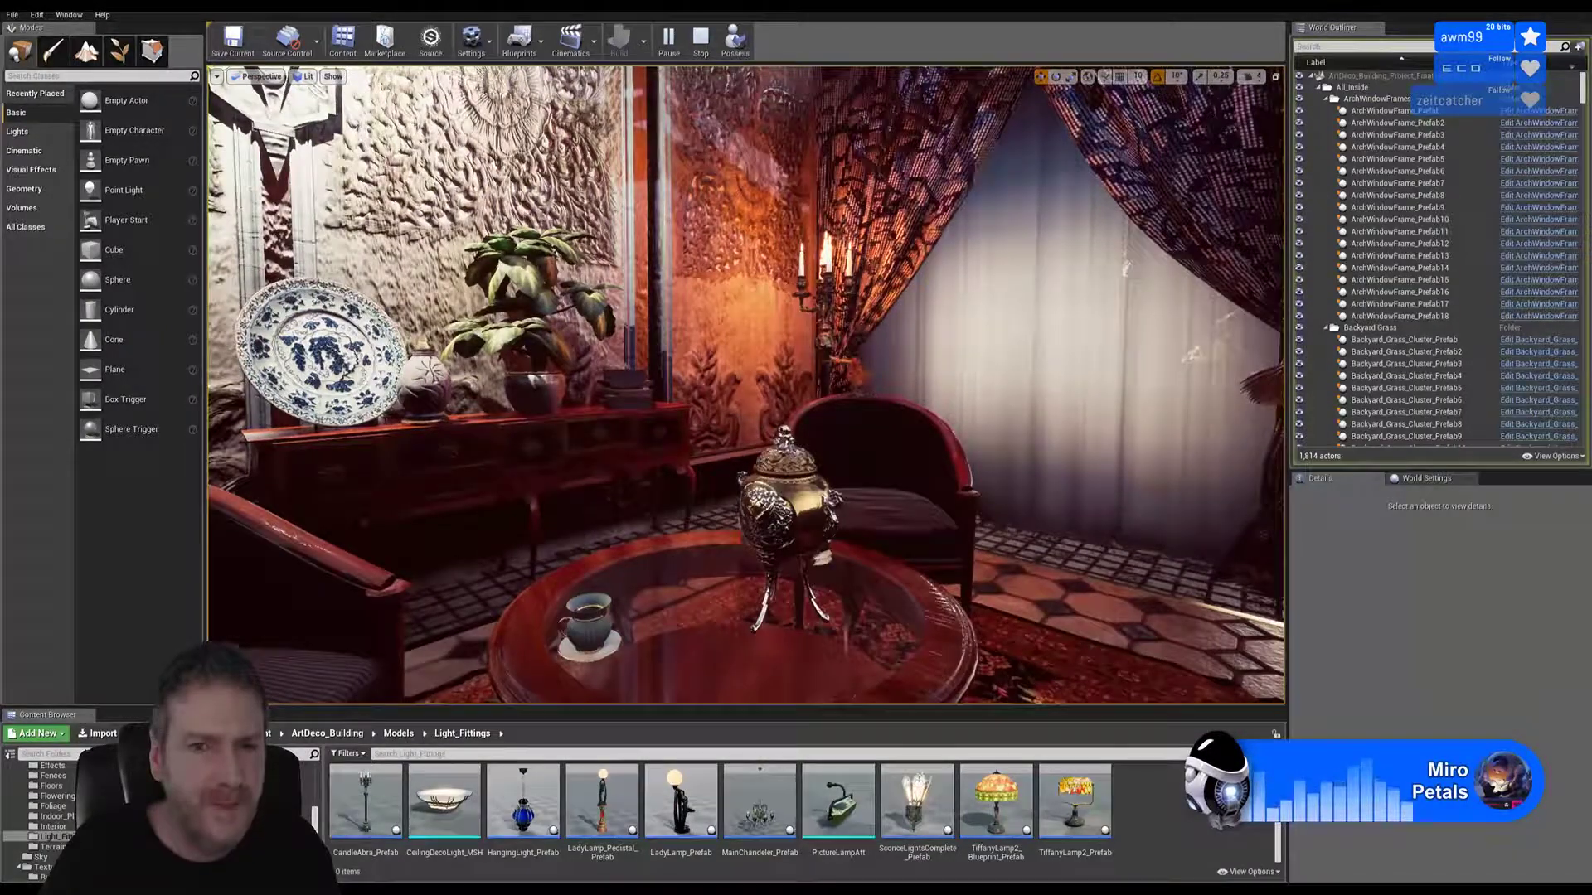
{"action": "left_click", "coordinate": [706, 48]}
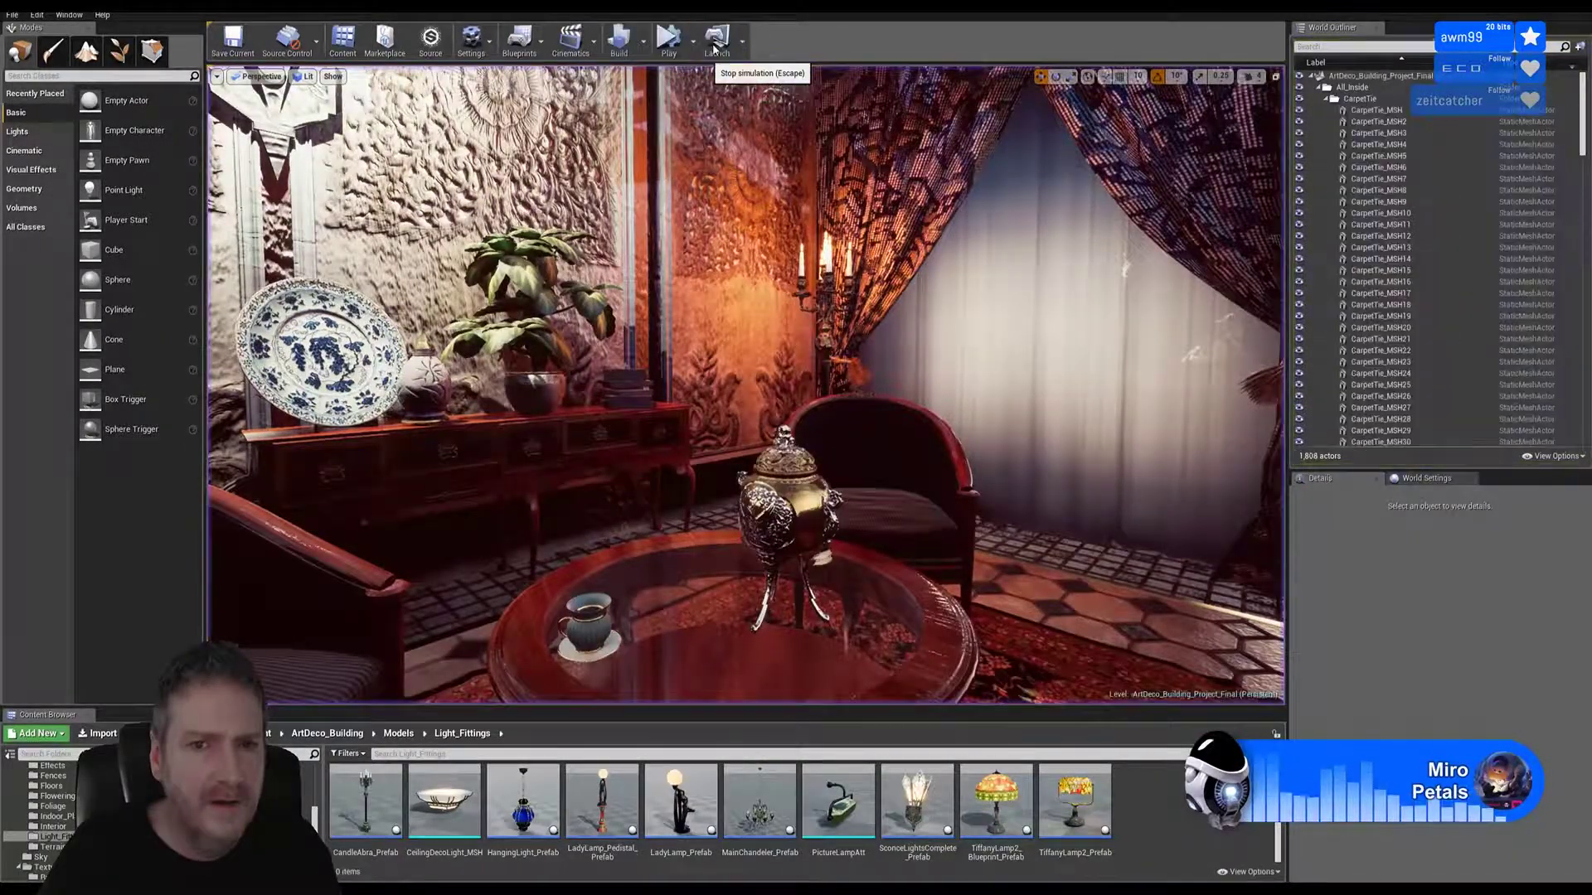
Step: Duplicate PalmTreePot1_Prefab4, the potted palm beside the curtained window
{"action": "right_click_drag", "start_coordinate": [796, 101], "coordinate": [879, 101]}
{"action": "left_click_drag", "start_coordinate": [878, 100], "coordinate": [825, 83]}
{"action": "right_click_drag", "start_coordinate": [746, 385], "coordinate": [622, 414]}
{"action": "left_click", "coordinate": [931, 583]}
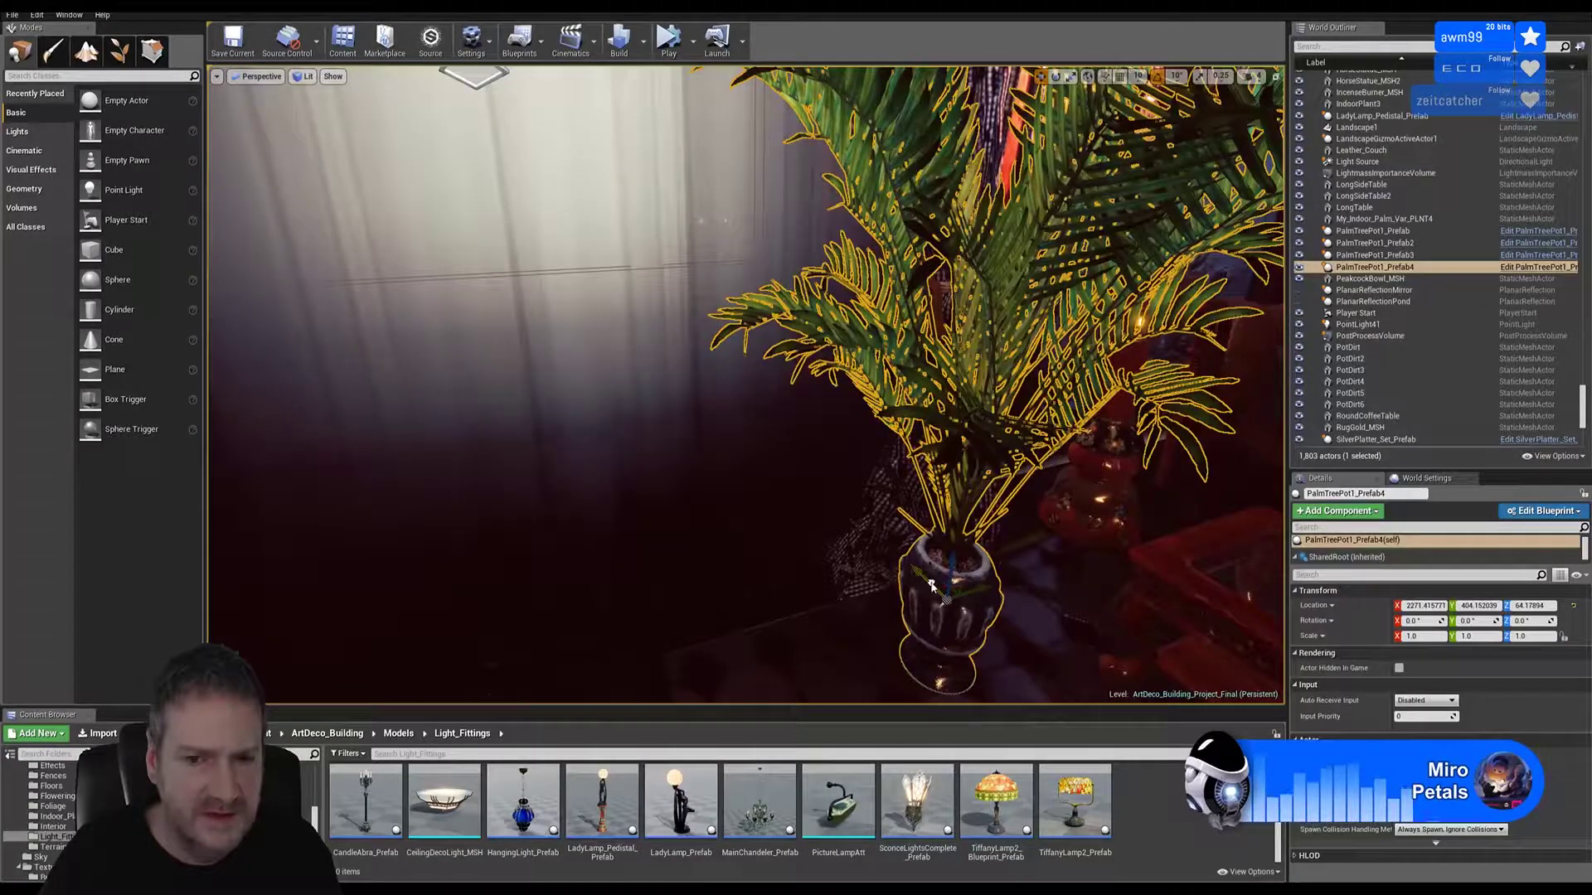
{"action": "right_click", "coordinate": [931, 583]}
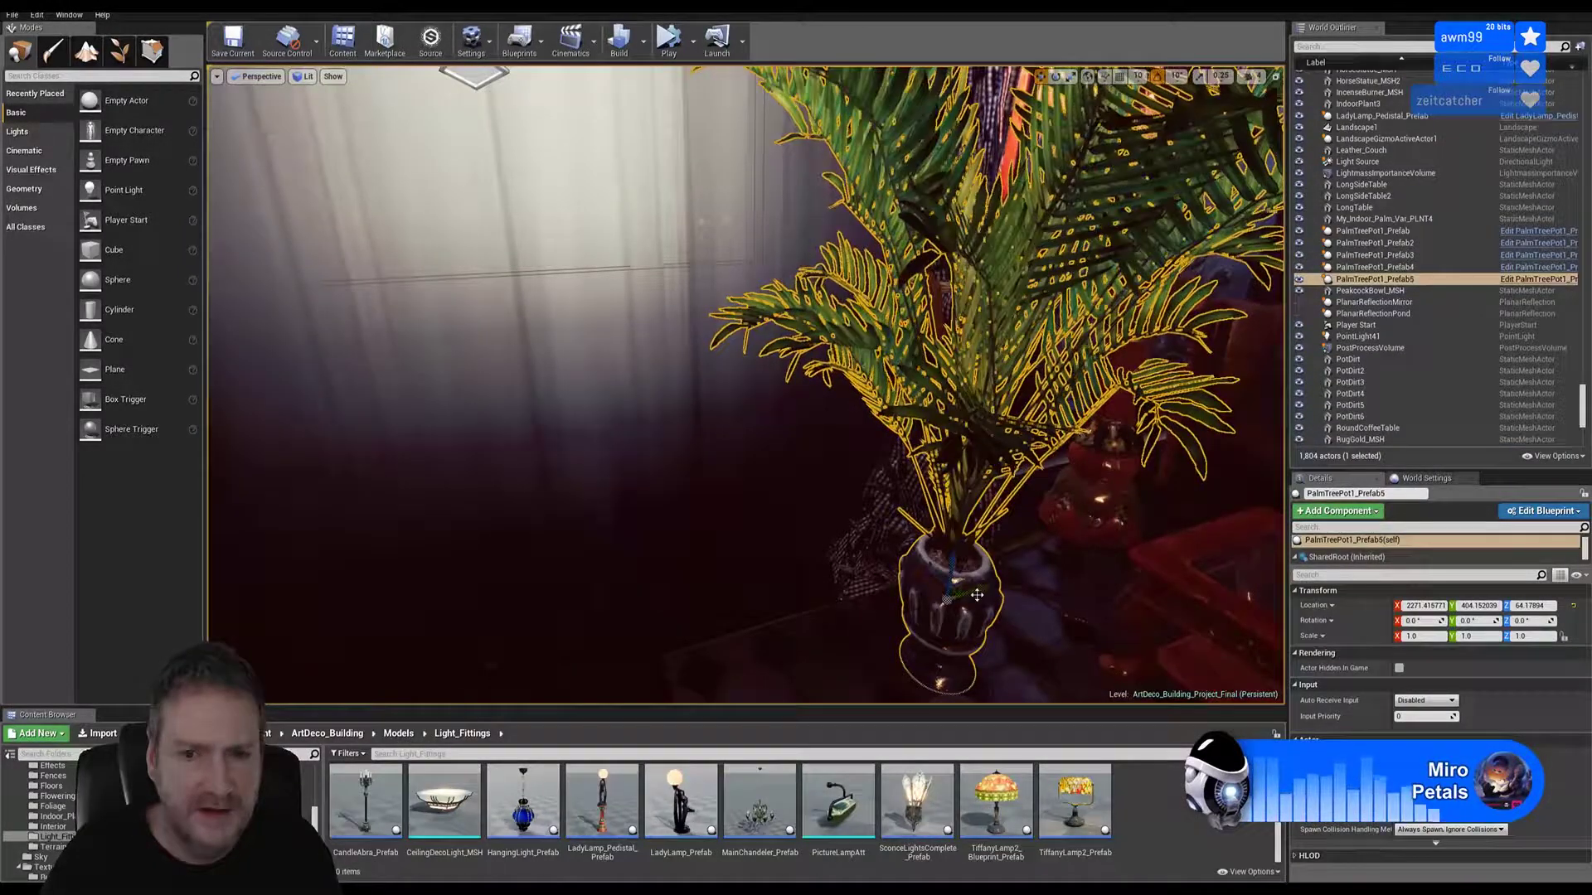
Step: Move the duplicated palm across the room towards the seating area, to about X 2340.8, Y -595
{"action": "left_click_drag", "start_coordinate": [981, 589], "coordinate": [207, 771]}
{"action": "key", "text": "f"}
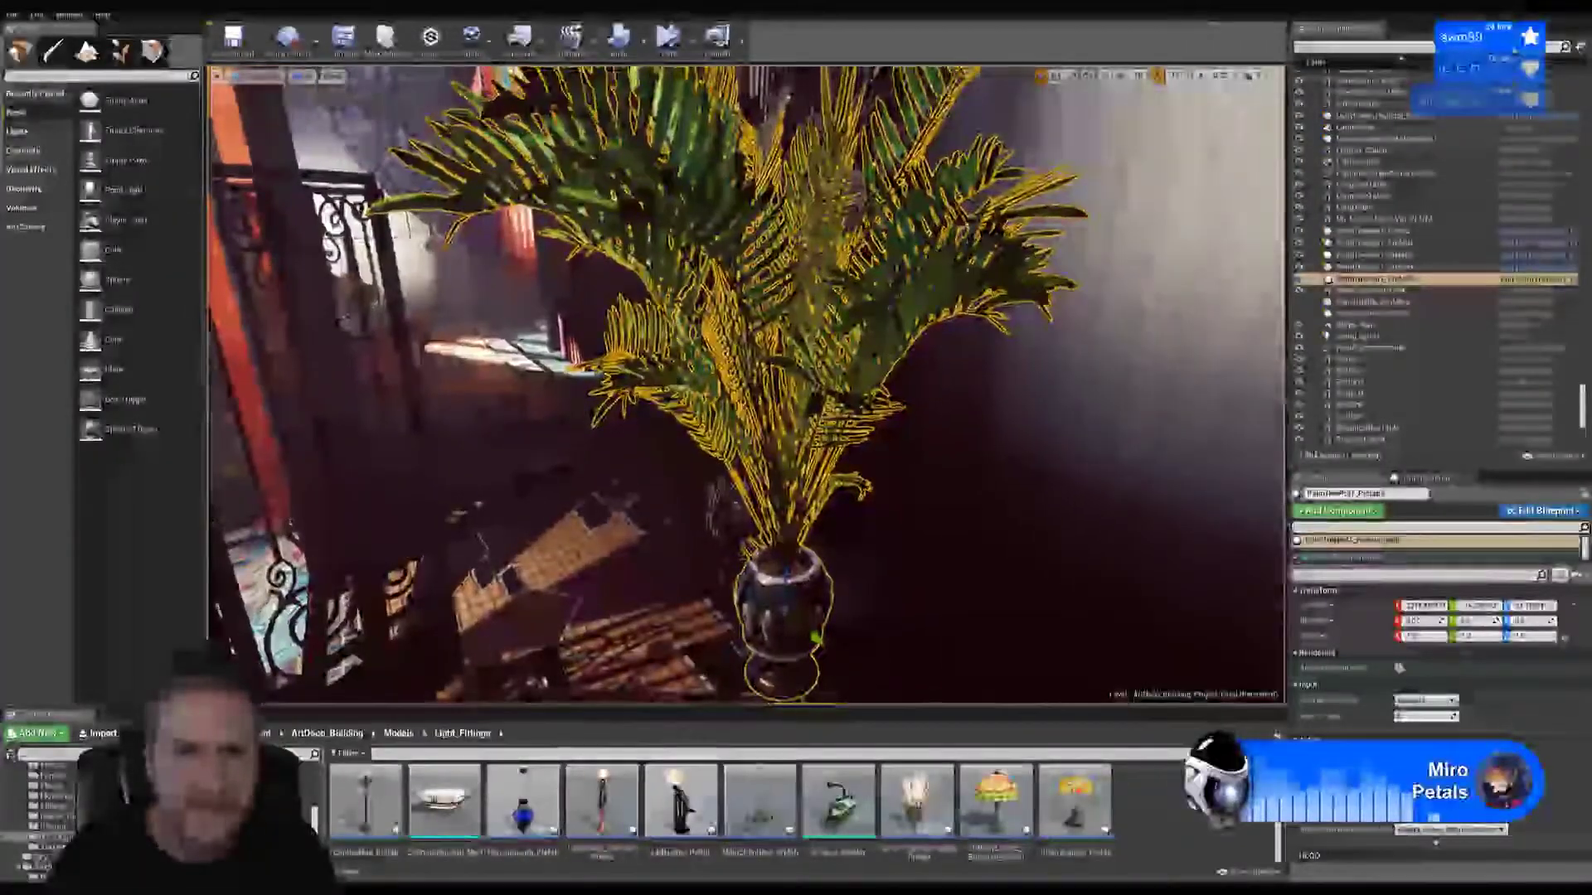
{"action": "left_click_drag", "start_coordinate": [816, 638], "coordinate": [717, 551]}
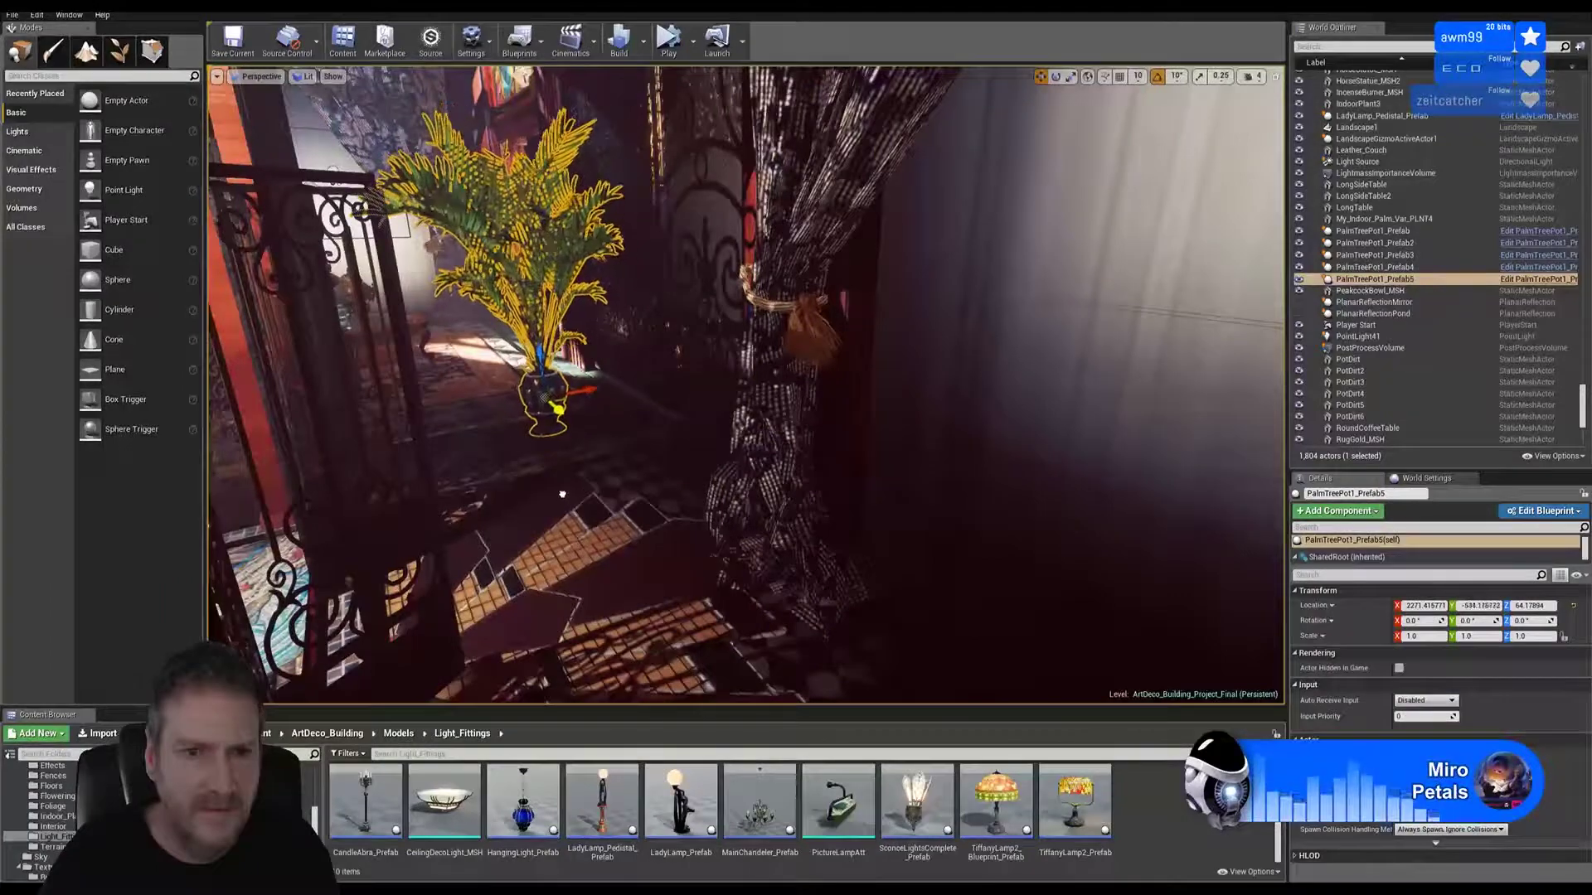
{"action": "key", "text": "s"}
{"action": "right_click_drag", "start_coordinate": [746, 386], "coordinate": [647, 331]}
{"action": "key", "text": "w"}
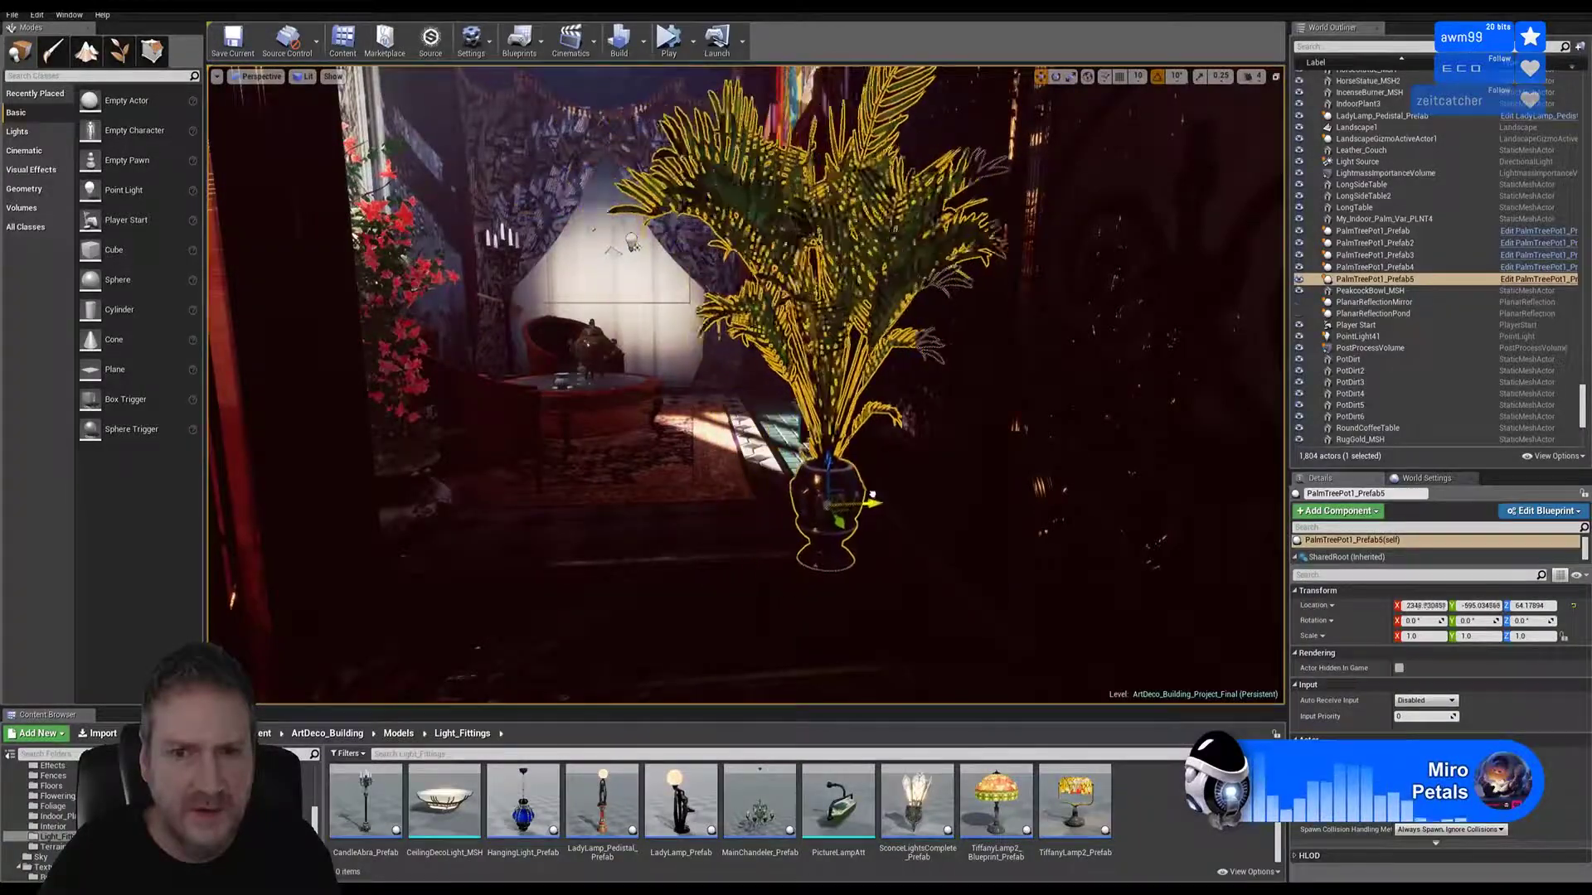
Step: Shift the duplicated palm further along Y to about -659.2, near the rug
{"action": "right_click_drag", "start_coordinate": [647, 331], "coordinate": [882, 401]}
{"action": "key", "text": "w"}
{"action": "key", "text": "w"}
{"action": "key", "text": "w"}
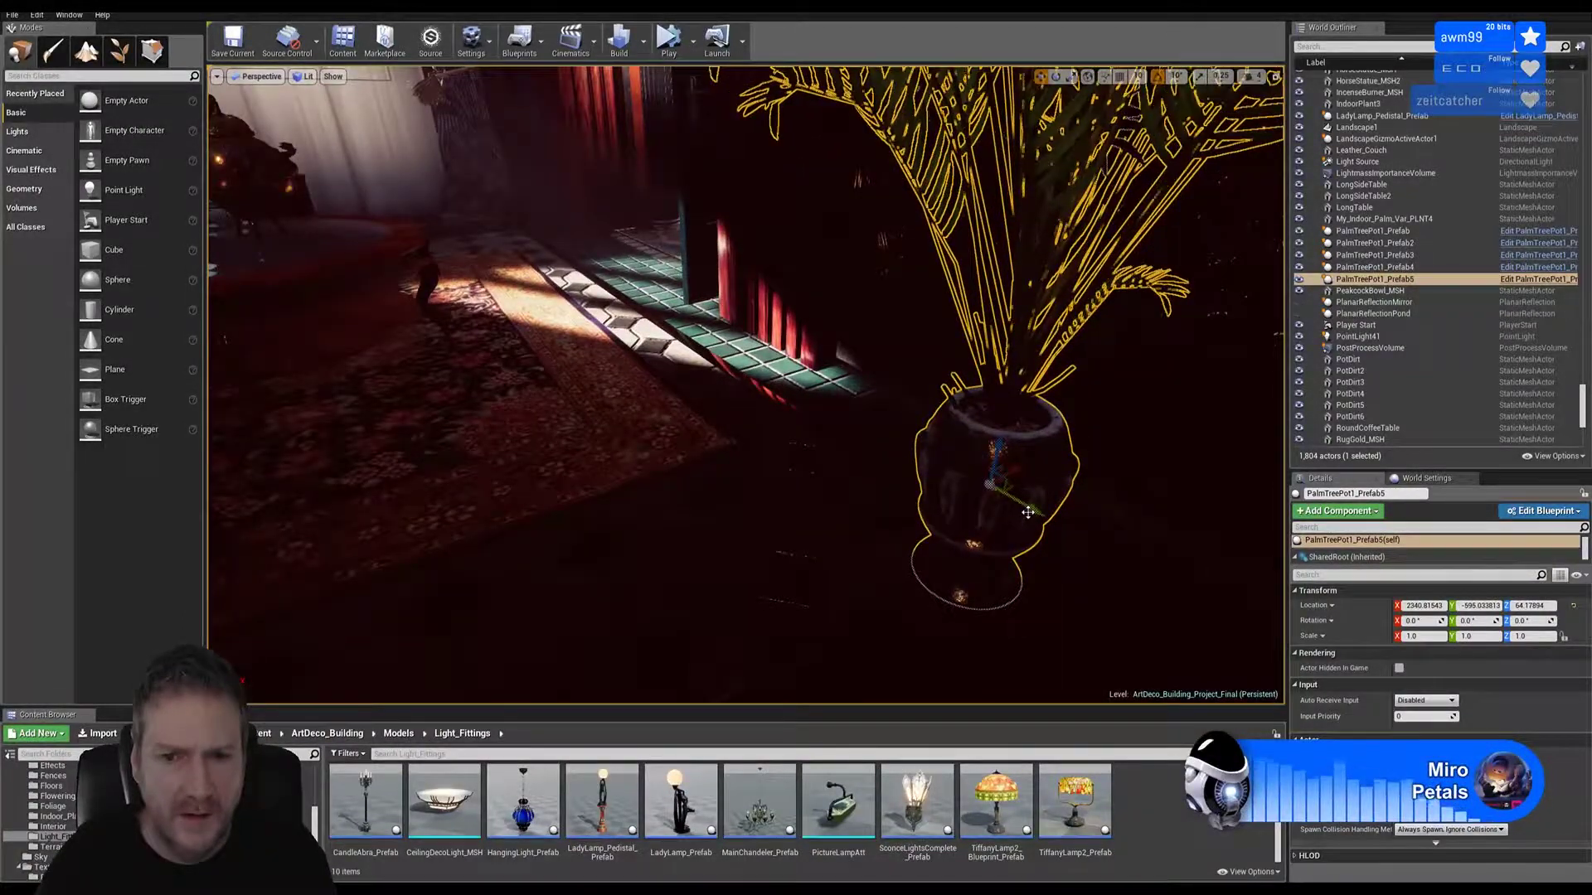
{"action": "left_click_drag", "start_coordinate": [1028, 507], "coordinate": [975, 476]}
Step: Examine the duplicated palm's placement near the rug from several sides and clear the selection
{"action": "right_click_drag", "start_coordinate": [975, 476], "coordinate": [987, 518]}
{"action": "key", "text": "d"}
{"action": "key", "text": "s"}
{"action": "key", "text": "a"}
{"action": "key", "text": "w"}
{"action": "key", "text": "s"}
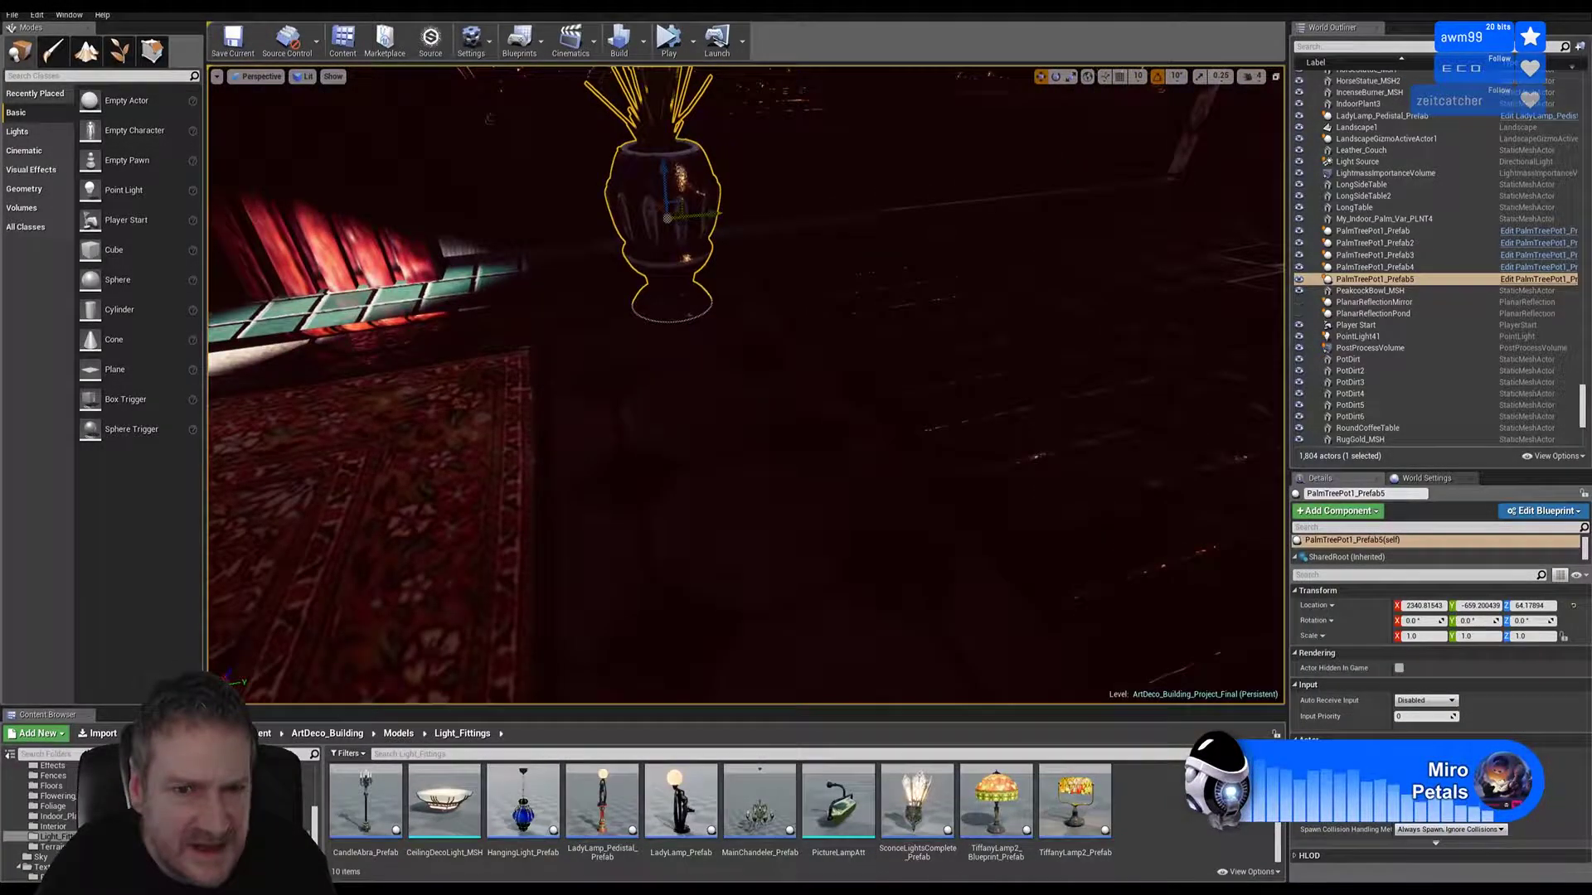
{"action": "key", "text": "d"}
{"action": "right_click_drag", "start_coordinate": [746, 386], "coordinate": [846, 344]}
{"action": "key", "text": "a"}
{"action": "key", "text": "a"}
{"action": "key", "text": "q"}
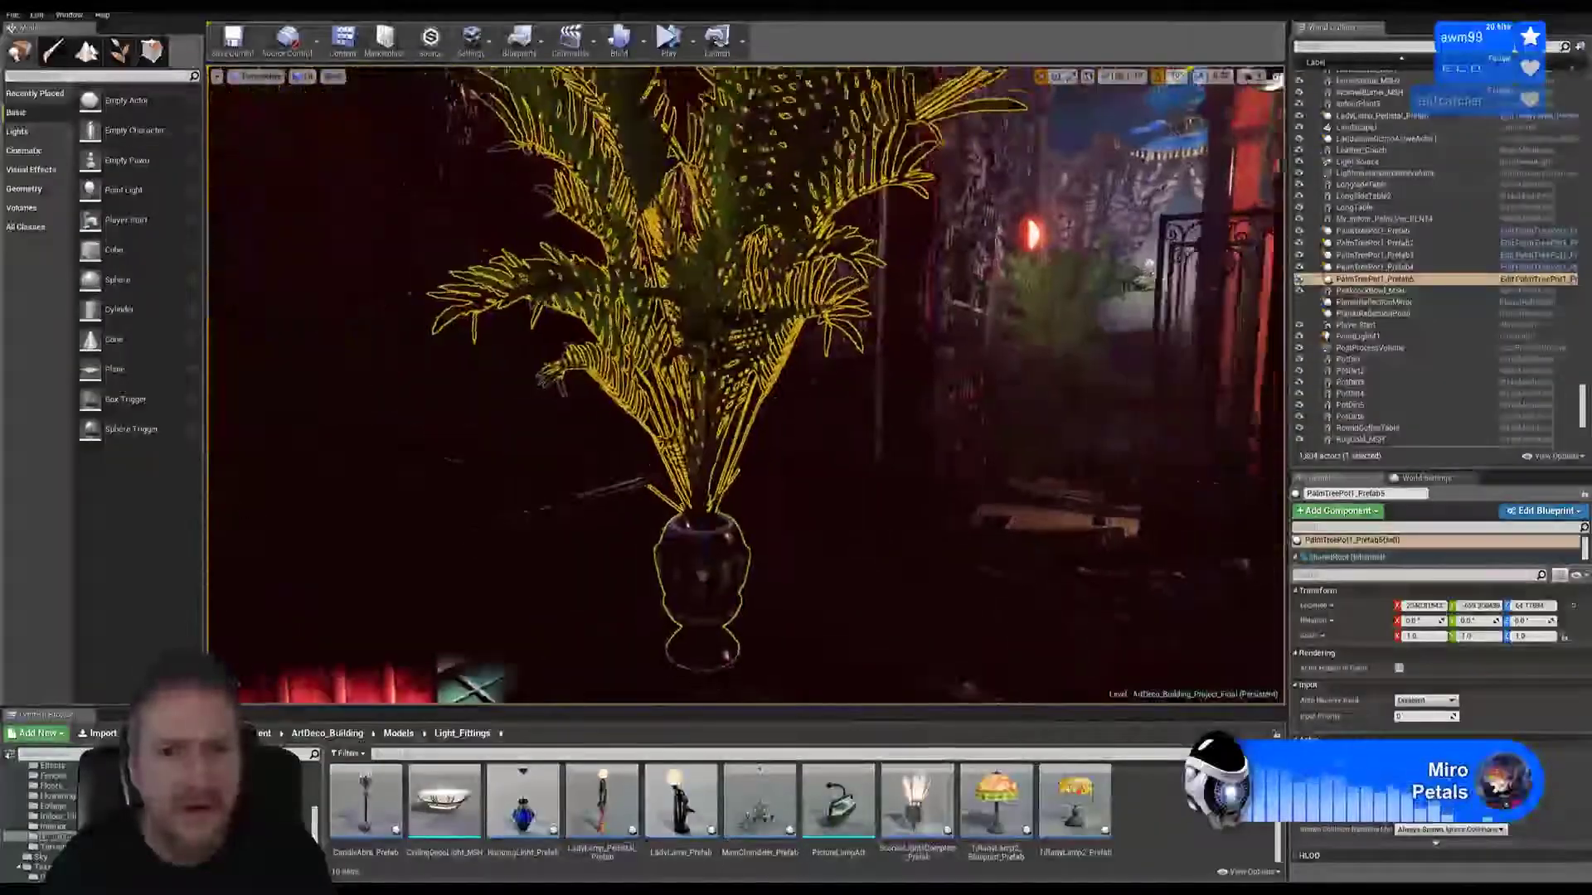
{"action": "key", "text": "w"}
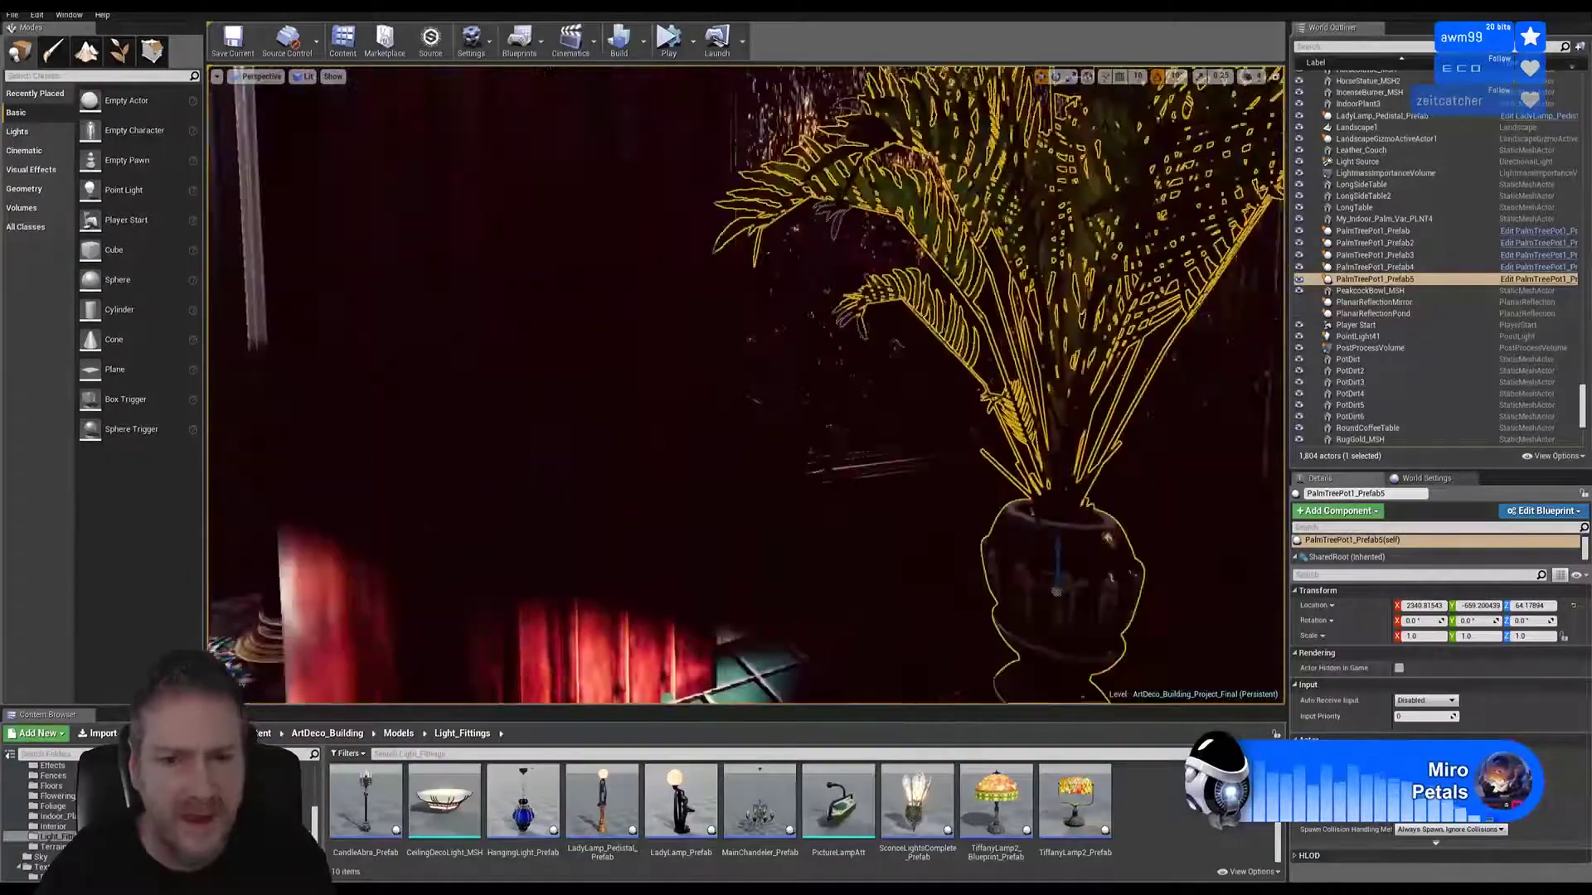
{"action": "key", "text": "Escape"}
Step: Examine the palm, armchairs, coffee table and sideboard from around the seating area
{"action": "right_click_drag", "start_coordinate": [746, 386], "coordinate": [837, 352]}
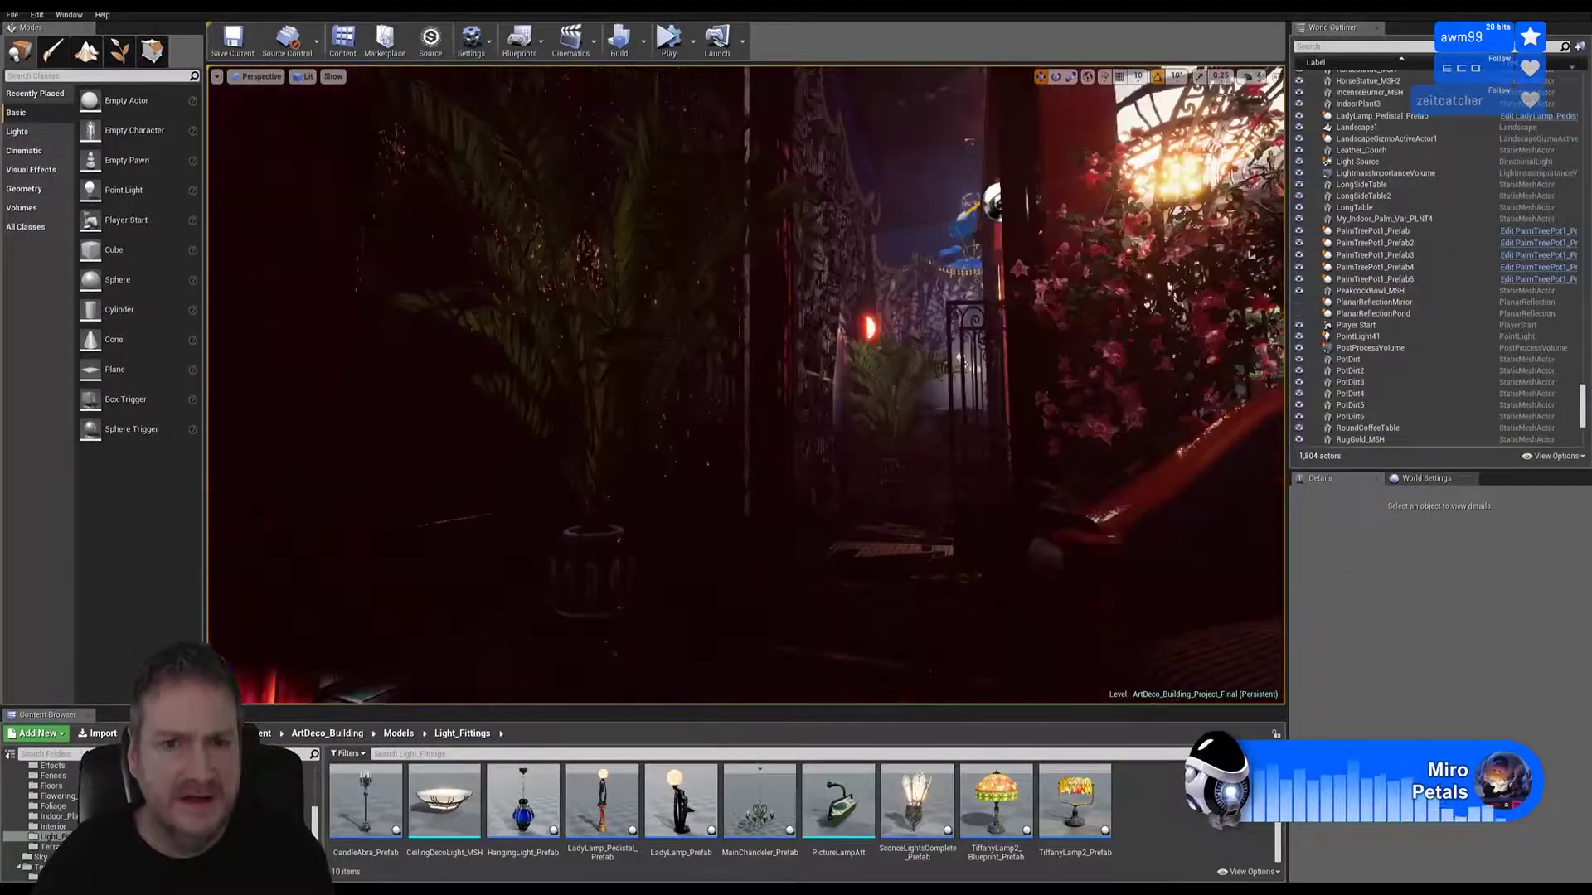
{"action": "key", "text": "s"}
{"action": "right_click_drag", "start_coordinate": [746, 385], "coordinate": [912, 365]}
{"action": "key", "text": "d"}
{"action": "key", "text": "s"}
{"action": "key", "text": "a"}
{"action": "key", "text": "w"}
{"action": "right_click_drag", "start_coordinate": [1037, 382], "coordinate": [1086, 389]}
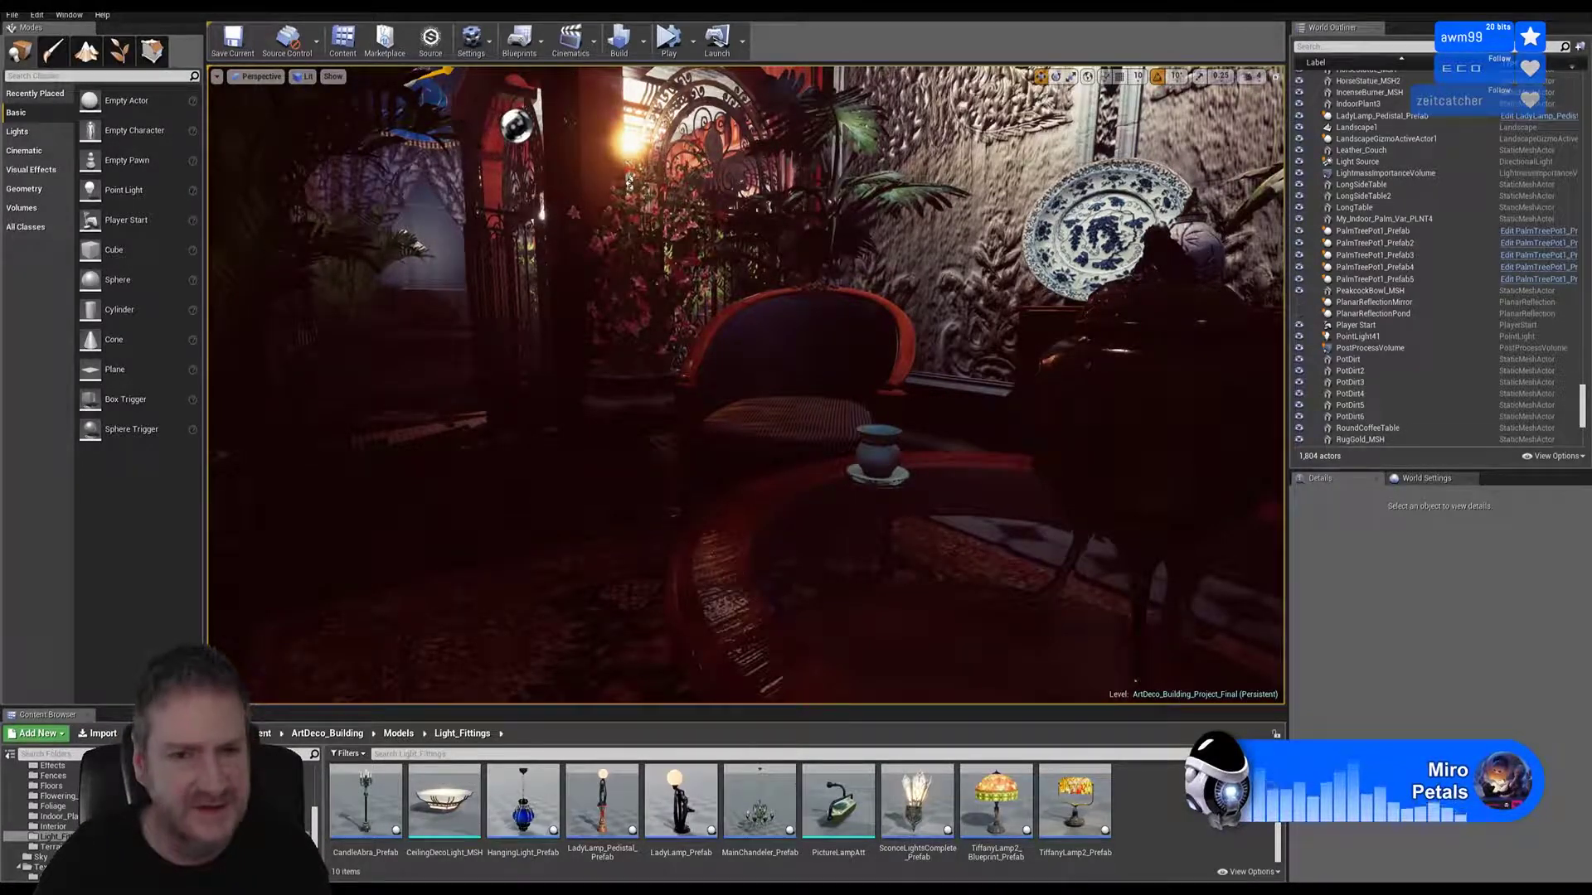
Step: Review the furnished seating area in the full-screen viewport and return to the normal editor layout
{"action": "key", "text": "F11"}
{"action": "right_click_drag", "start_coordinate": [746, 385], "coordinate": [391, 337]}
{"action": "key", "text": "w"}
{"action": "key", "text": "w"}
{"action": "key", "text": "w"}
{"action": "right_click_drag", "start_coordinate": [945, 389], "coordinate": [1104, 346]}
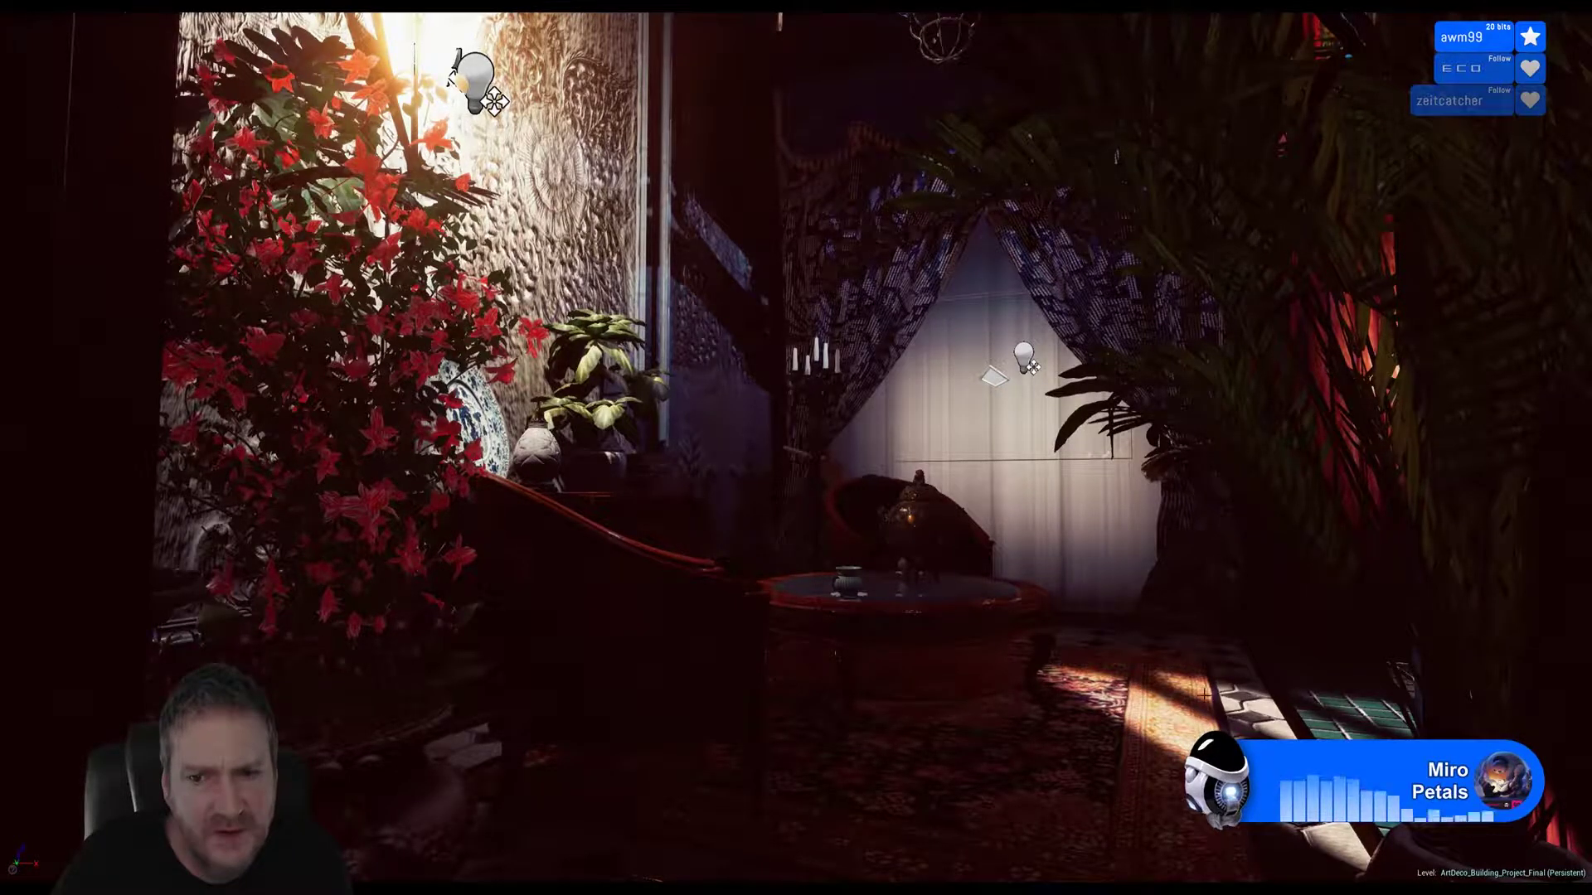
{"action": "middle_click_drag", "start_coordinate": [796, 448], "coordinate": [833, 495]}
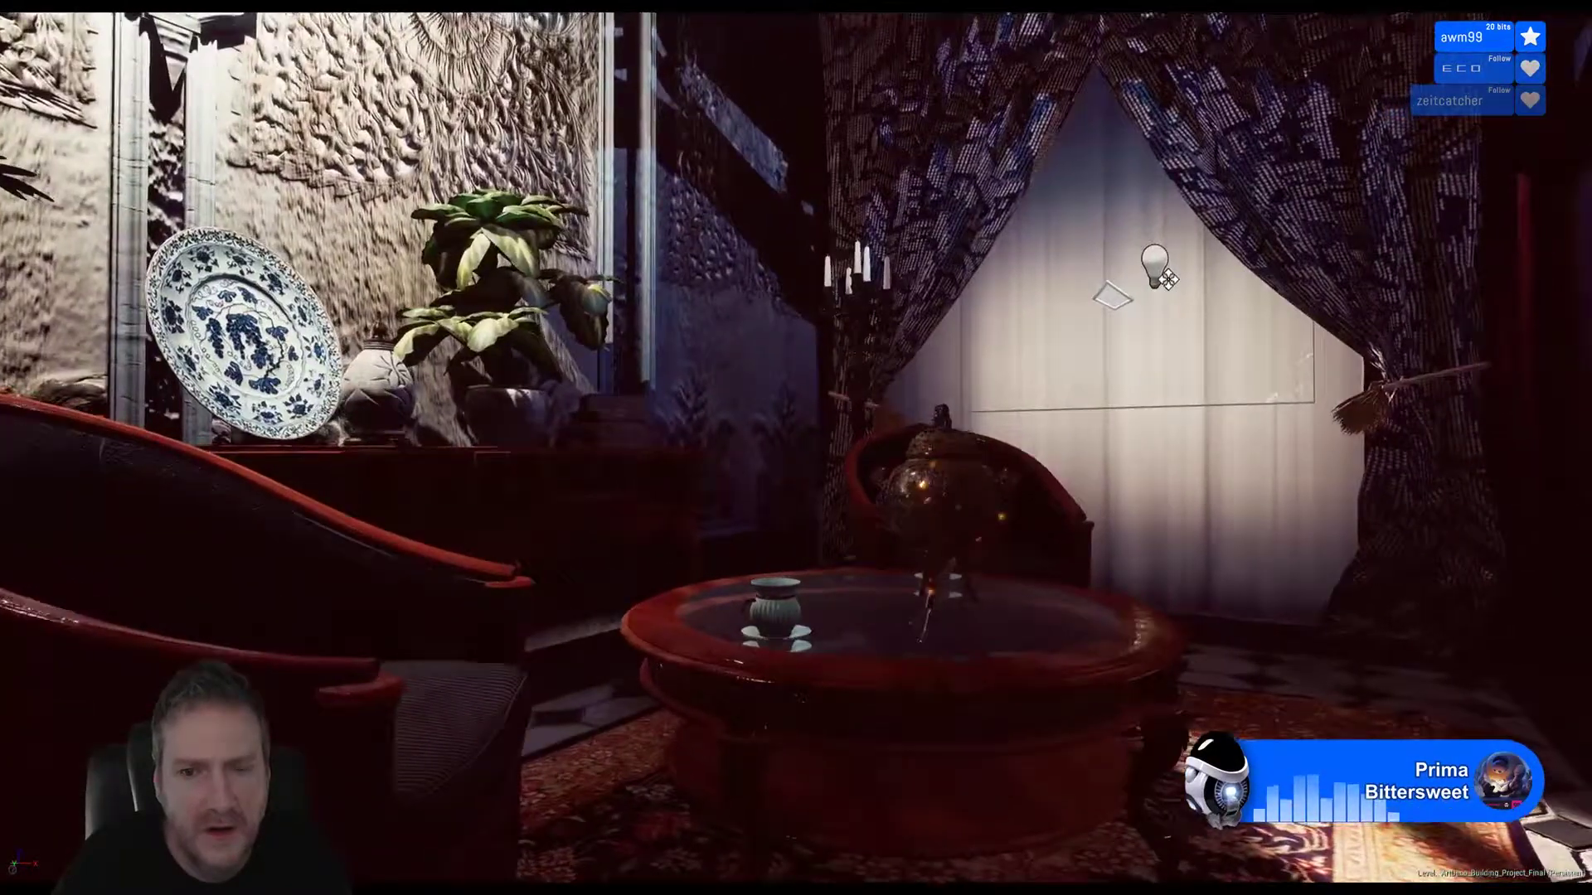
{"action": "key", "text": "F11"}
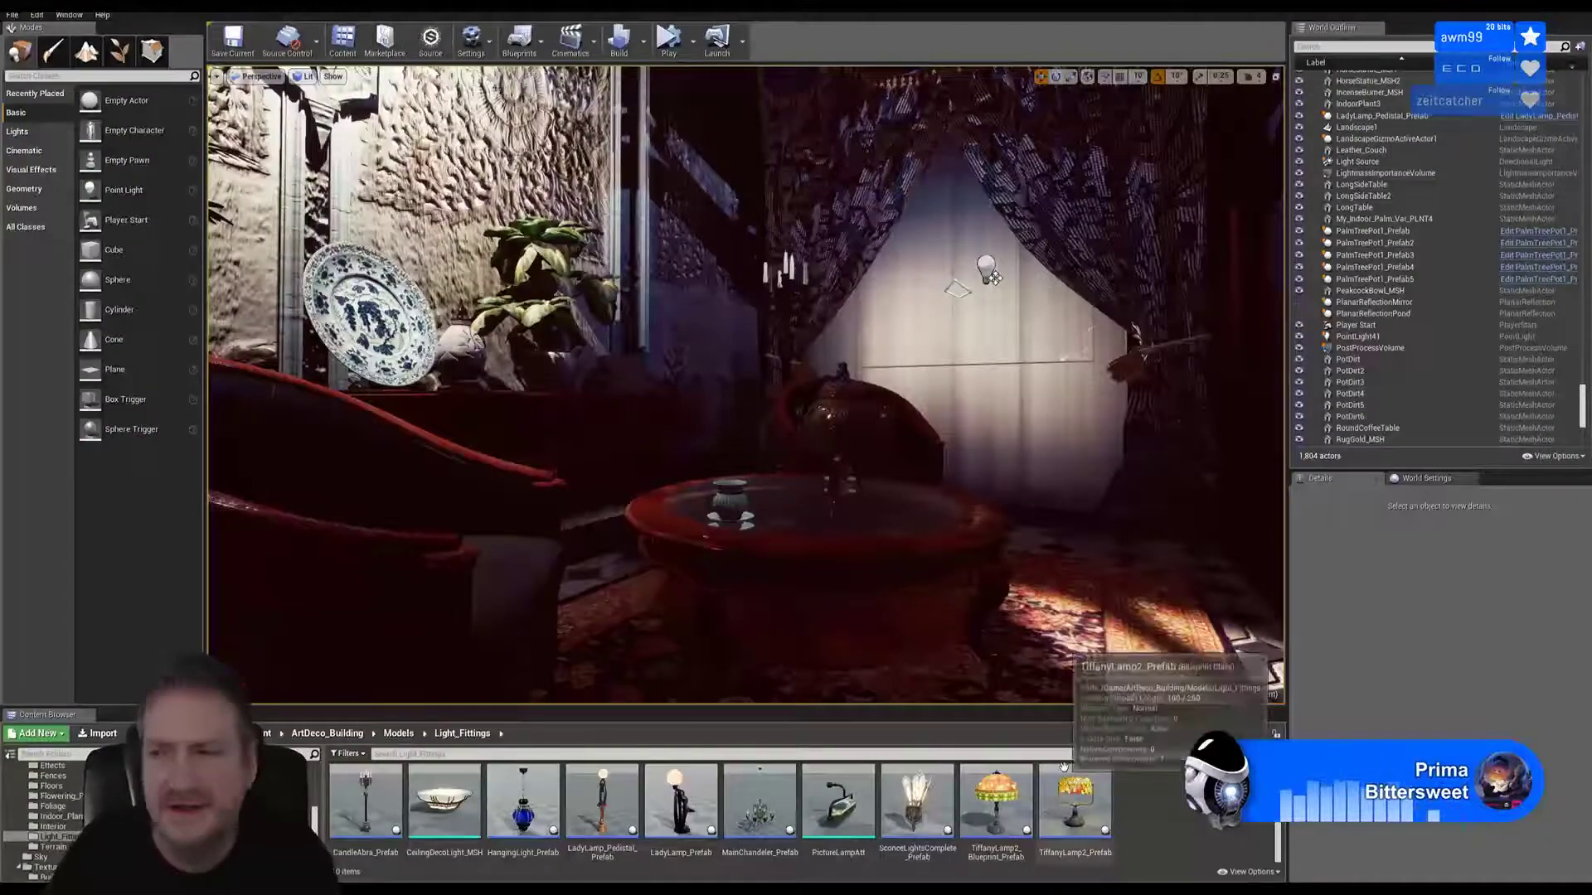
Step: Place the Pot2 mesh from the Foliage models on the floor beside the rug and scale it uniformly to about 3.55
{"action": "right_click_drag", "start_coordinate": [1003, 434], "coordinate": [1227, 501]}
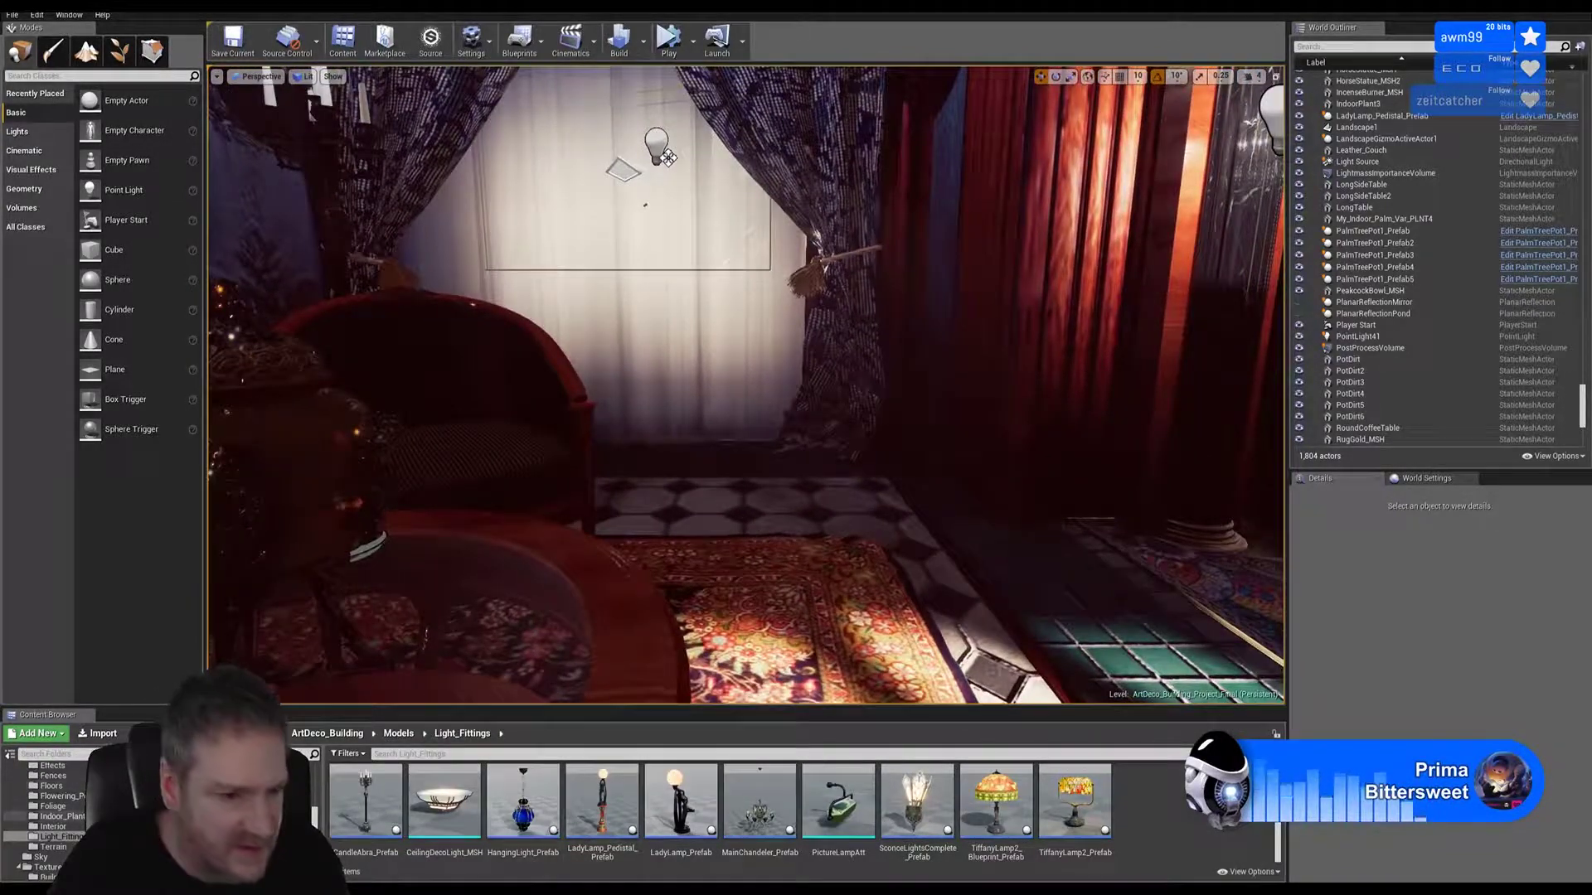
{"action": "left_click", "coordinate": [73, 827]}
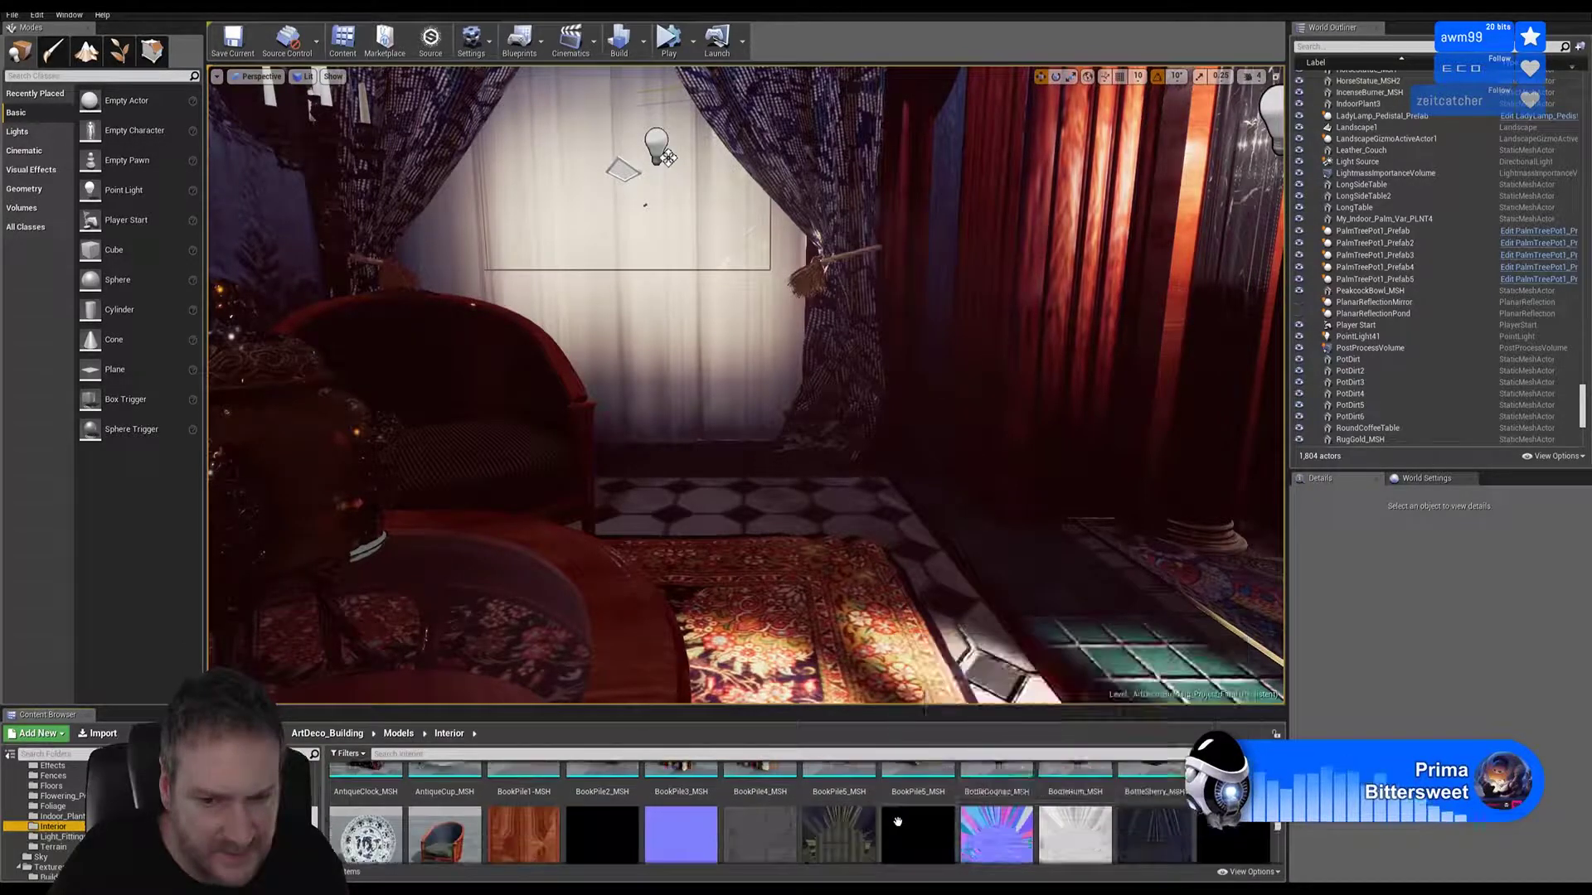
{"action": "scroll", "coordinate": [923, 824], "scroll_direction": "down", "scroll_amount": 5}
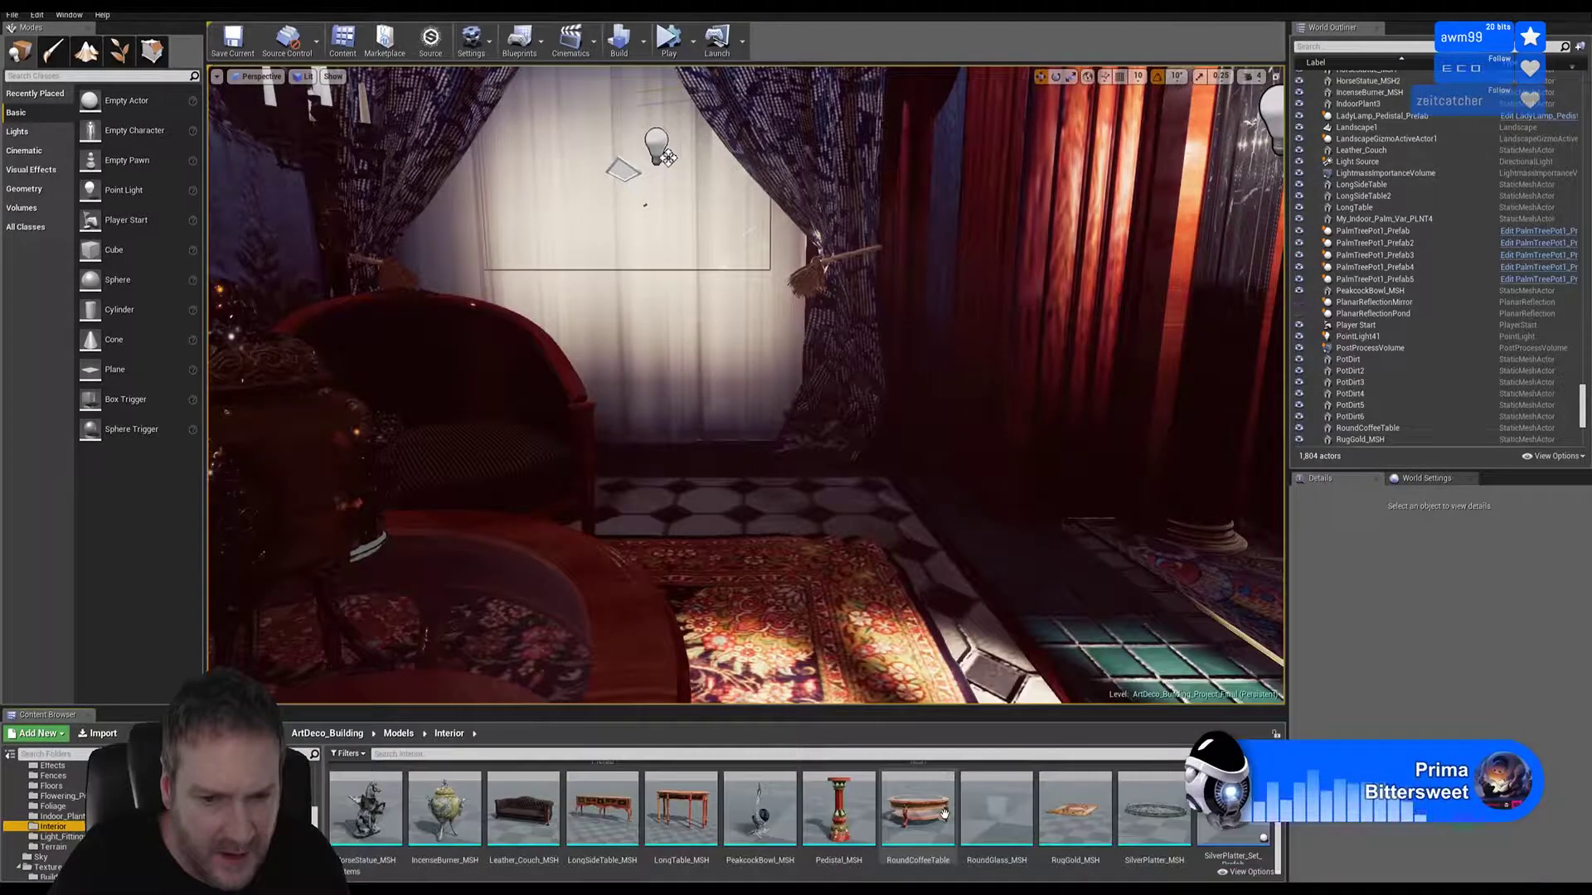
{"action": "scroll", "coordinate": [957, 810], "scroll_direction": "down", "scroll_amount": 1}
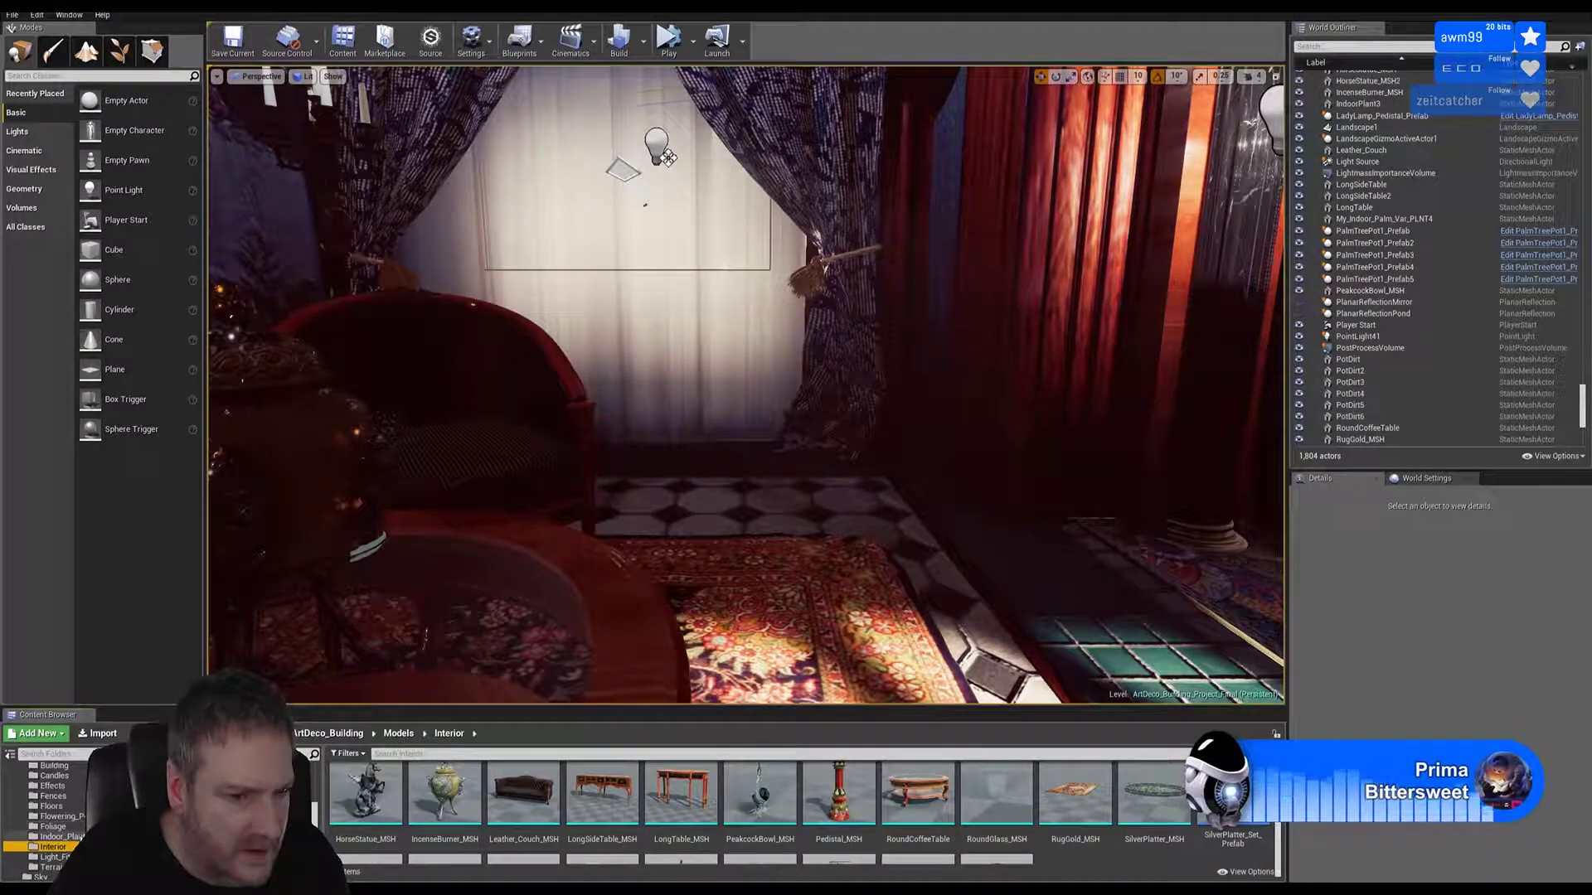
{"action": "left_click", "coordinate": [54, 837]}
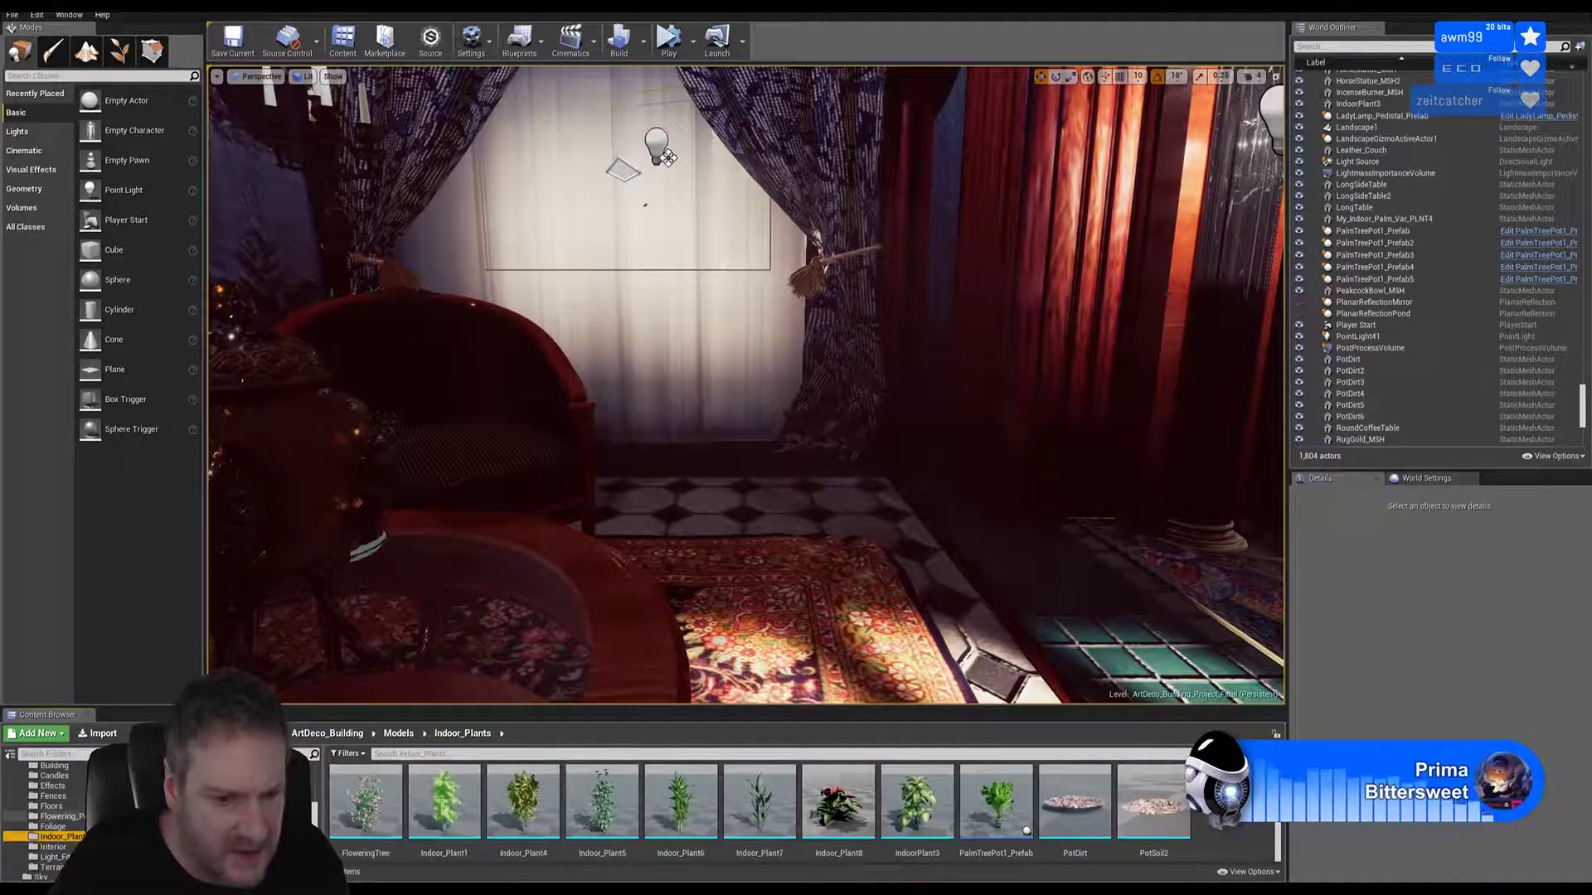
{"action": "left_click", "coordinate": [55, 827]}
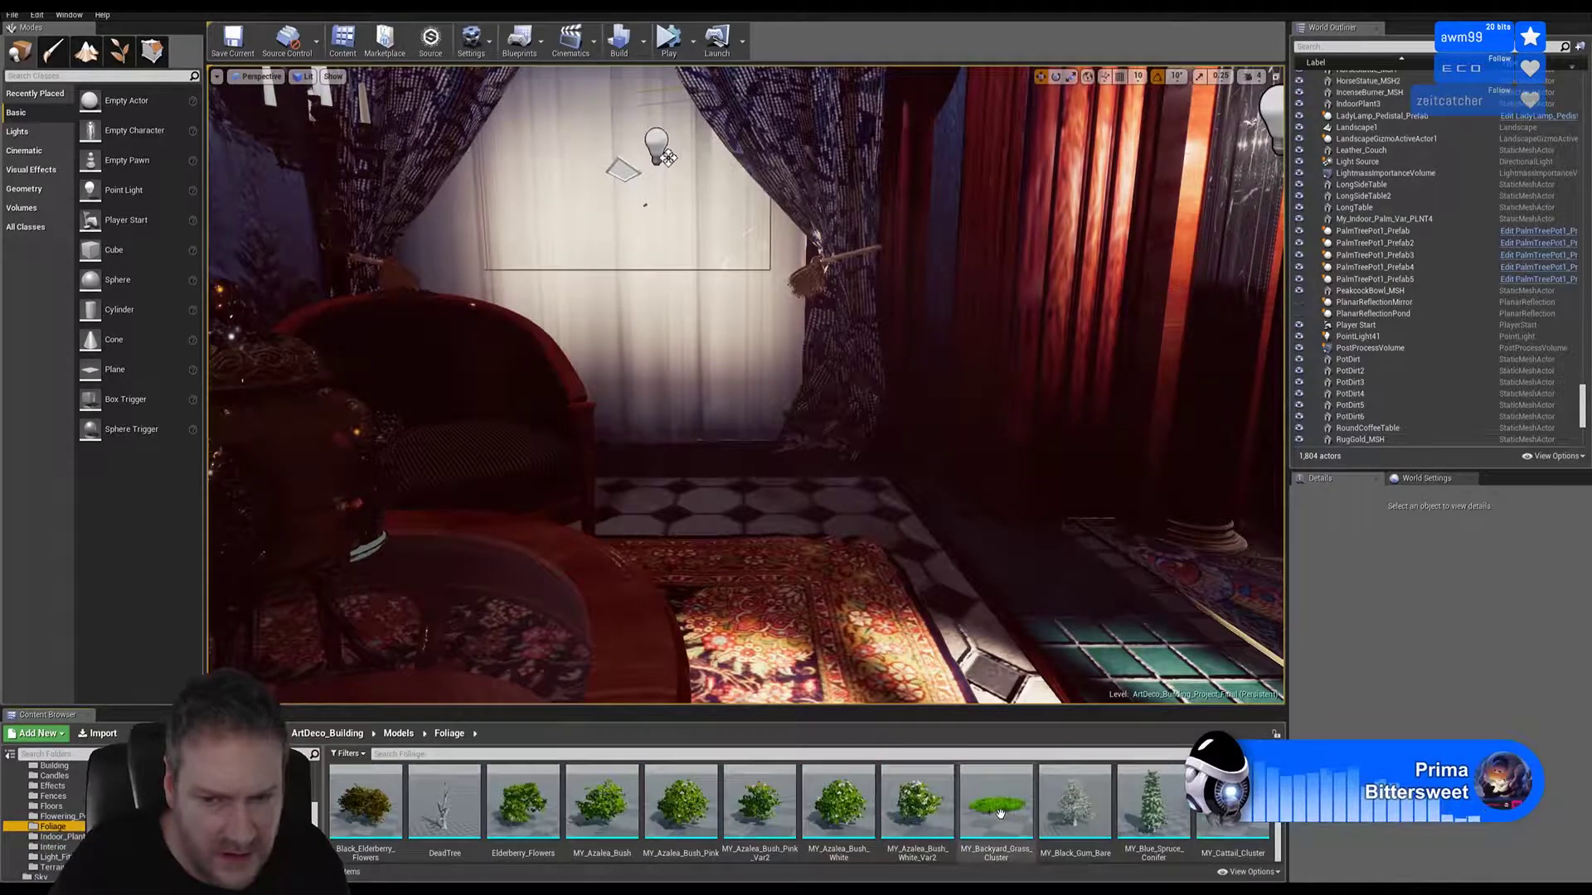
{"action": "scroll", "coordinate": [1055, 838], "scroll_direction": "down", "scroll_amount": 2}
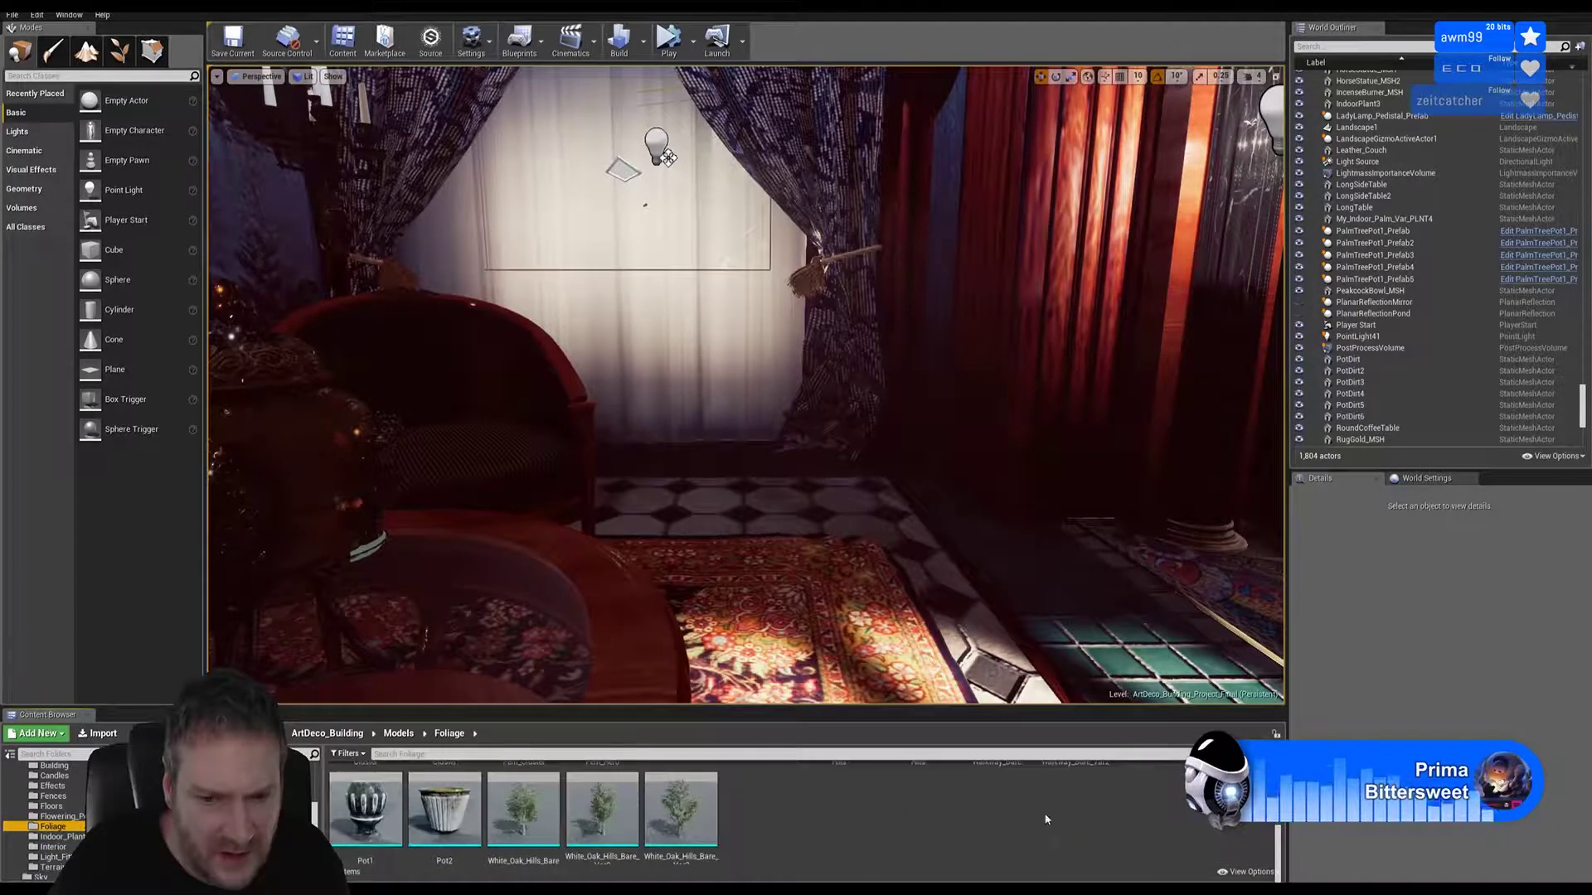
{"action": "left_click", "coordinate": [451, 803]}
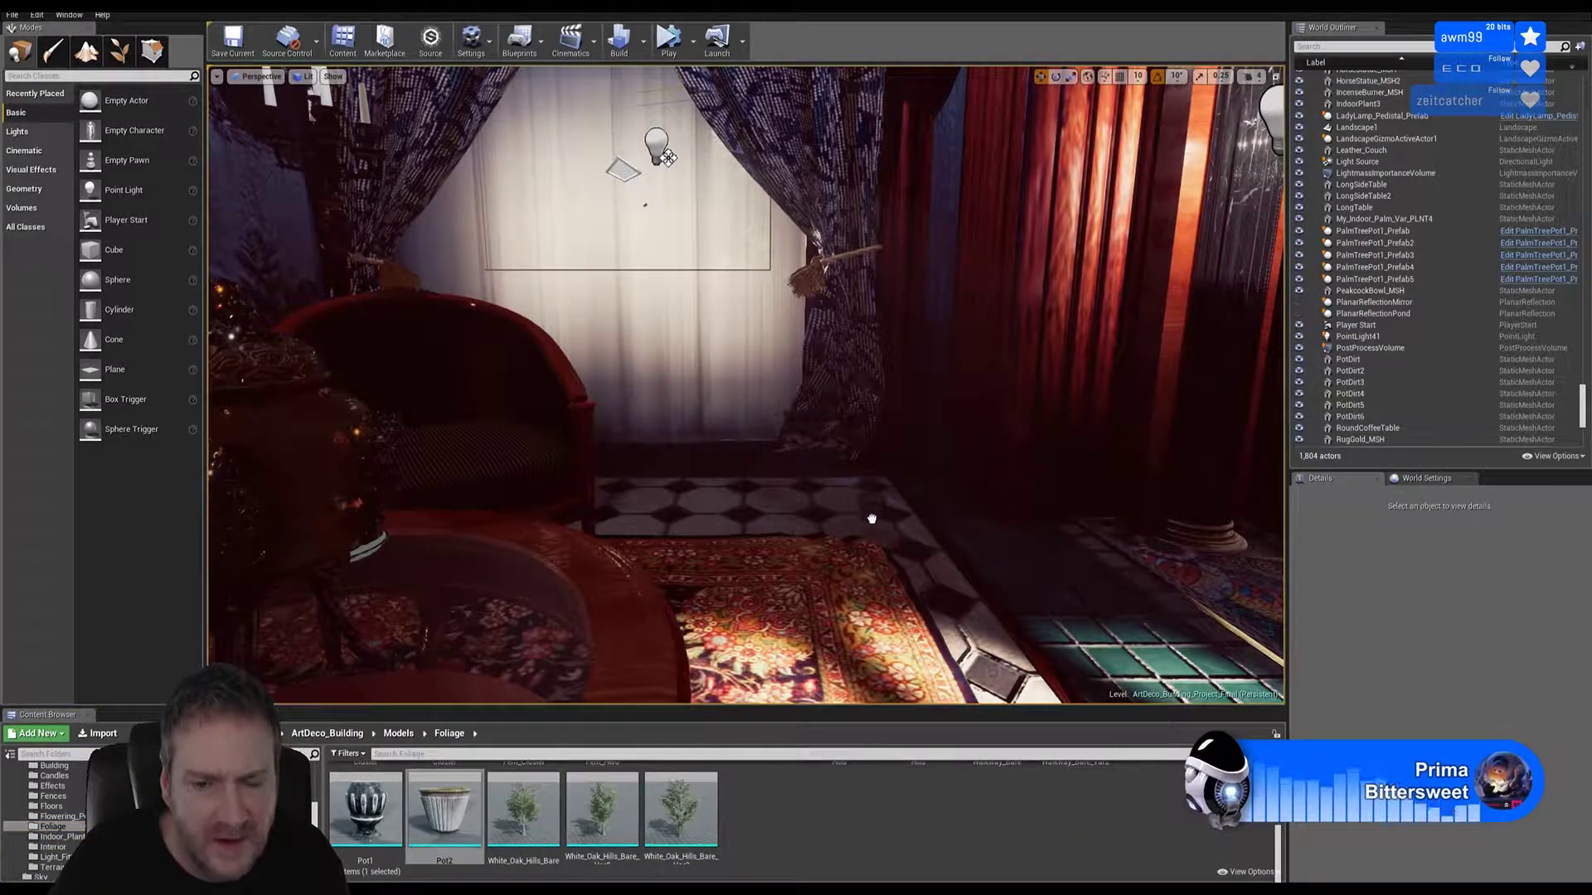
{"action": "left_click_drag", "start_coordinate": [870, 519], "coordinate": [870, 519]}
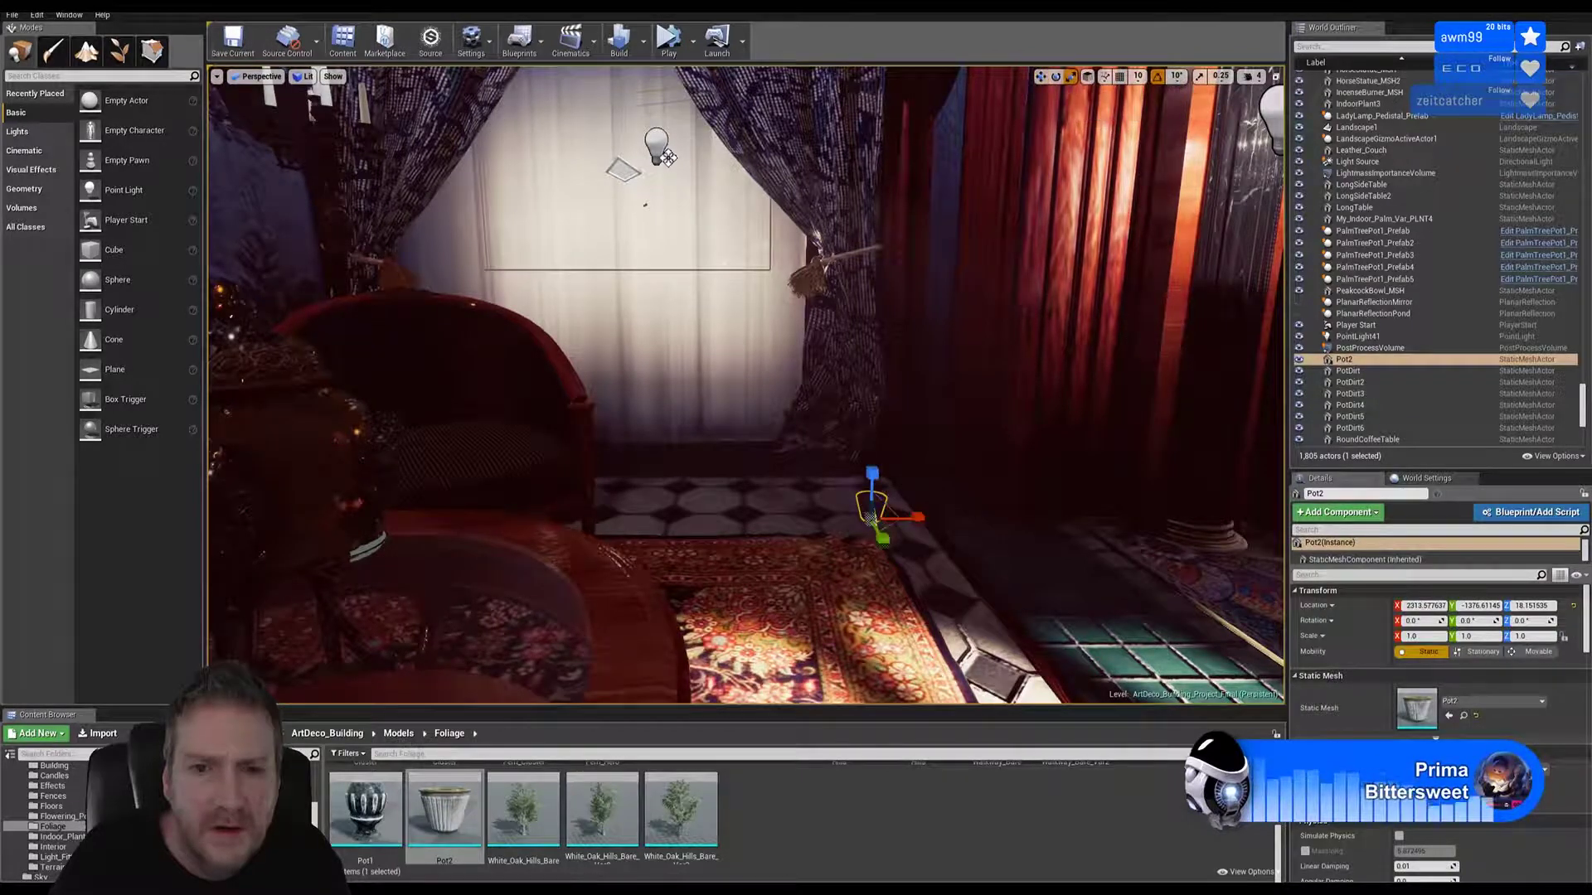
{"action": "left_click_drag", "start_coordinate": [871, 519], "coordinate": [889, 503]}
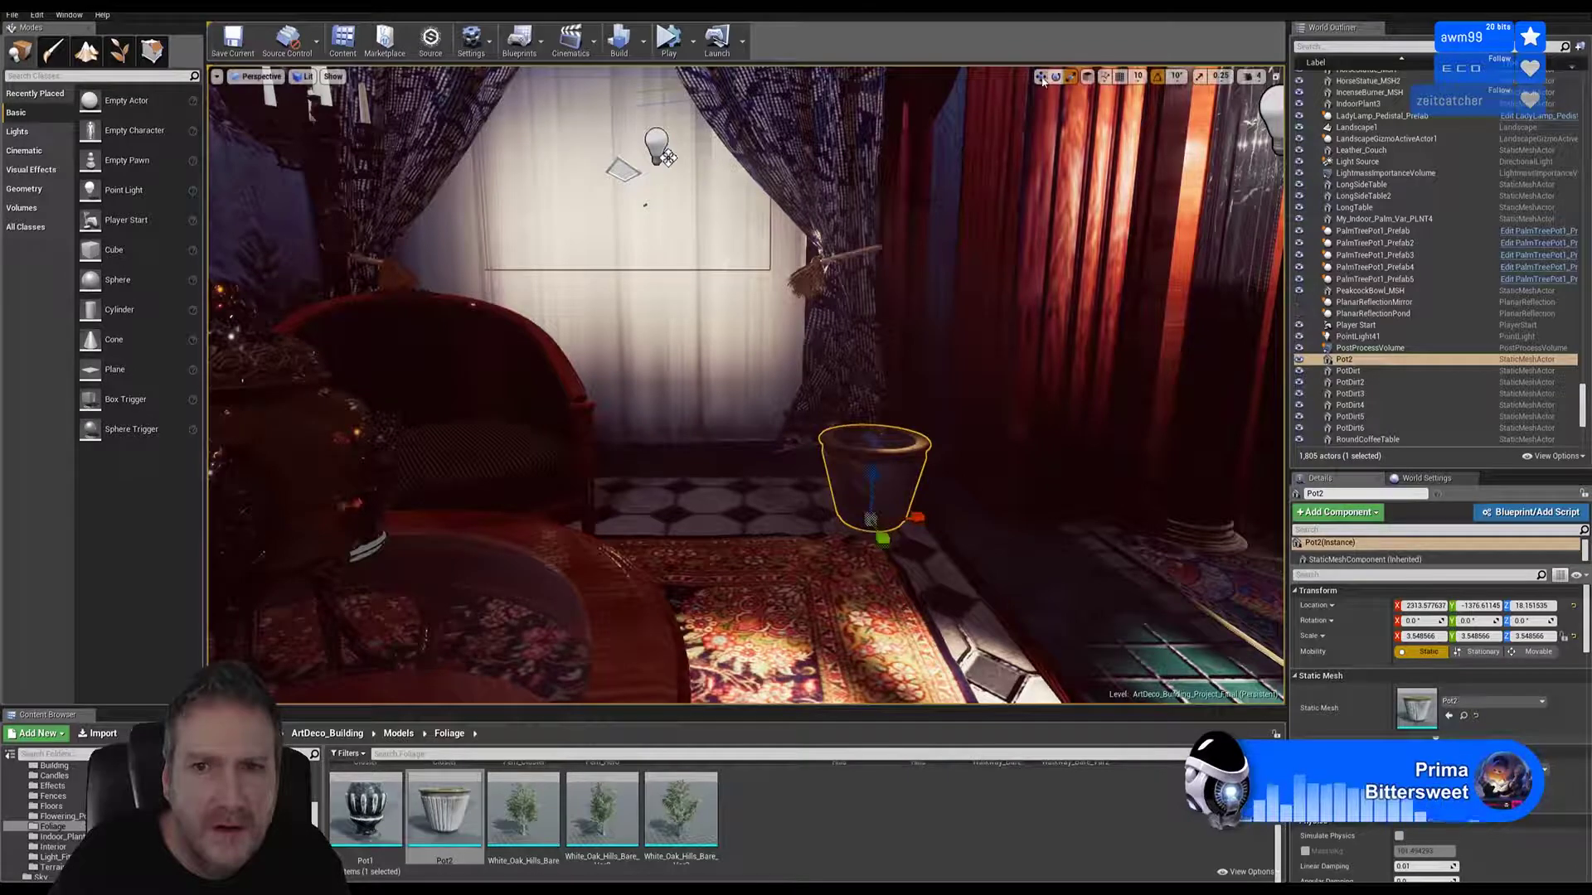
Step: Move the pot into the corner beside the window curtain, to about X 2320 and Y -1455
{"action": "key", "text": "w"}
{"action": "right_click_drag", "start_coordinate": [889, 503], "coordinate": [936, 489]}
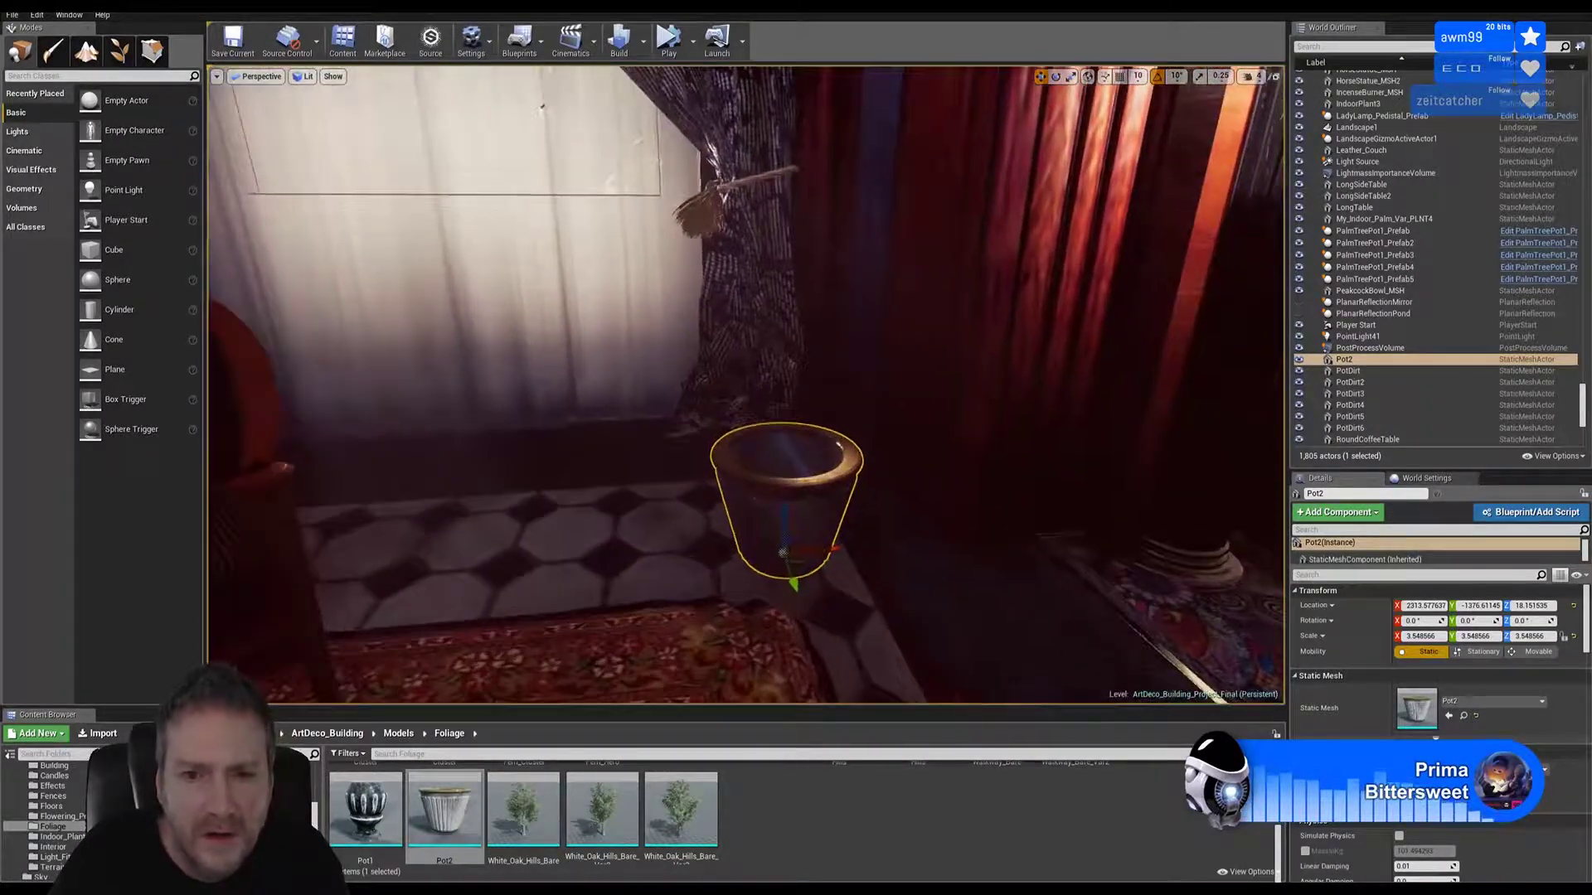
{"action": "mouse_move", "coordinate": [838, 548]}
{"action": "left_mouse_down"}
{"action": "mouse_move", "coordinate": [870, 544]}
{"action": "mouse_move", "coordinate": [821, 562]}
{"action": "left_mouse_up"}
{"action": "right_click_drag", "start_coordinate": [821, 562], "coordinate": [643, 671]}
{"action": "left_click_drag", "start_coordinate": [706, 595], "coordinate": [615, 575]}
{"action": "right_click_drag", "start_coordinate": [615, 574], "coordinate": [581, 580]}
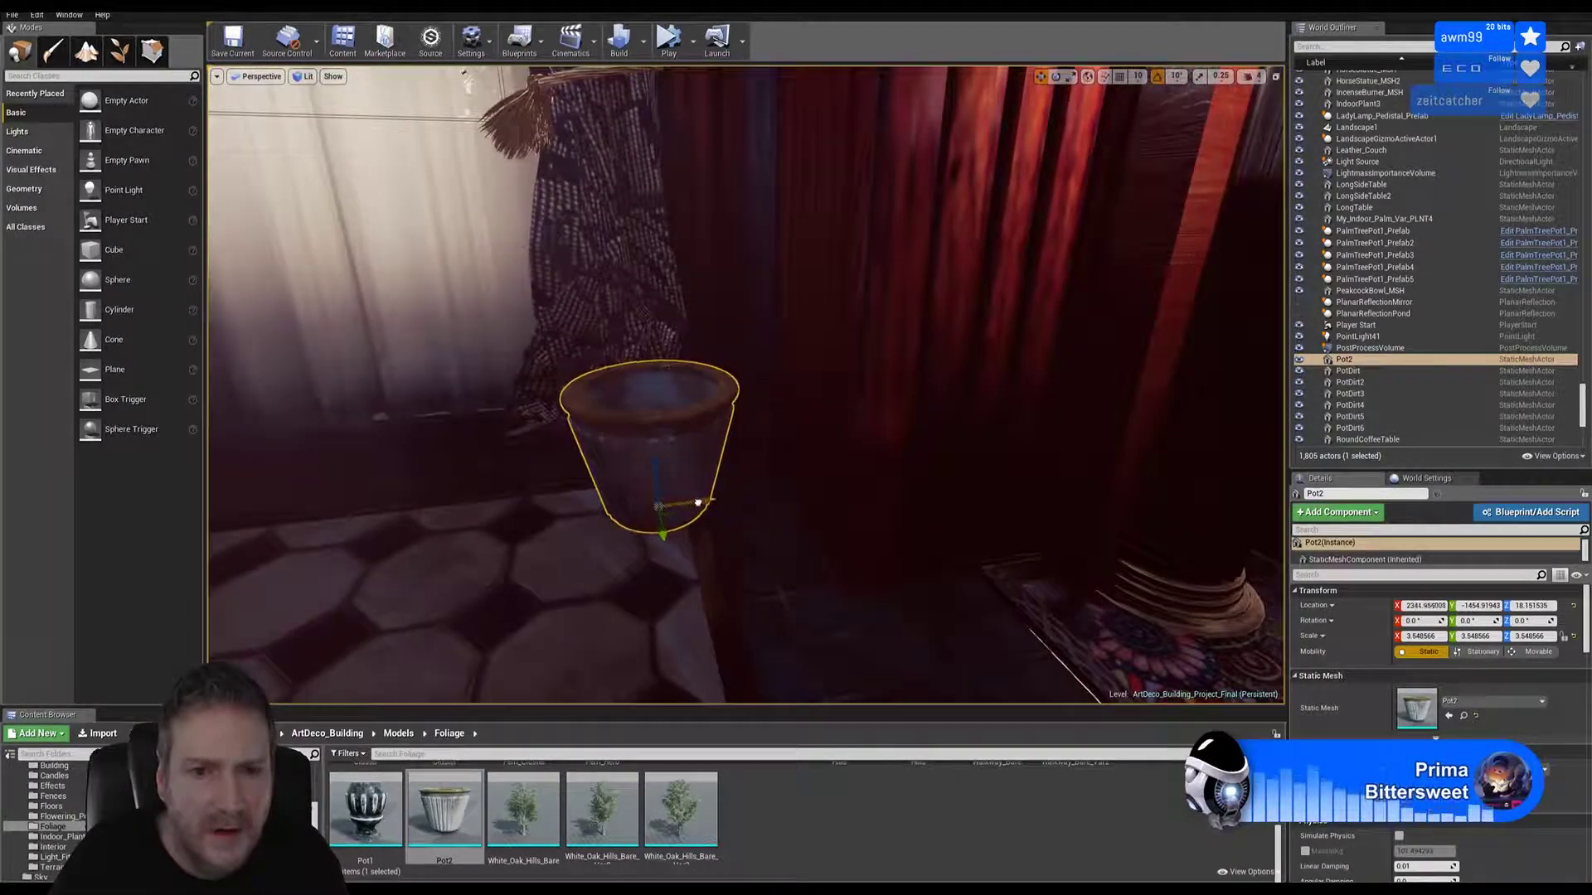
{"action": "left_click_drag", "start_coordinate": [698, 503], "coordinate": [661, 512]}
{"action": "right_click_drag", "start_coordinate": [660, 512], "coordinate": [630, 394]}
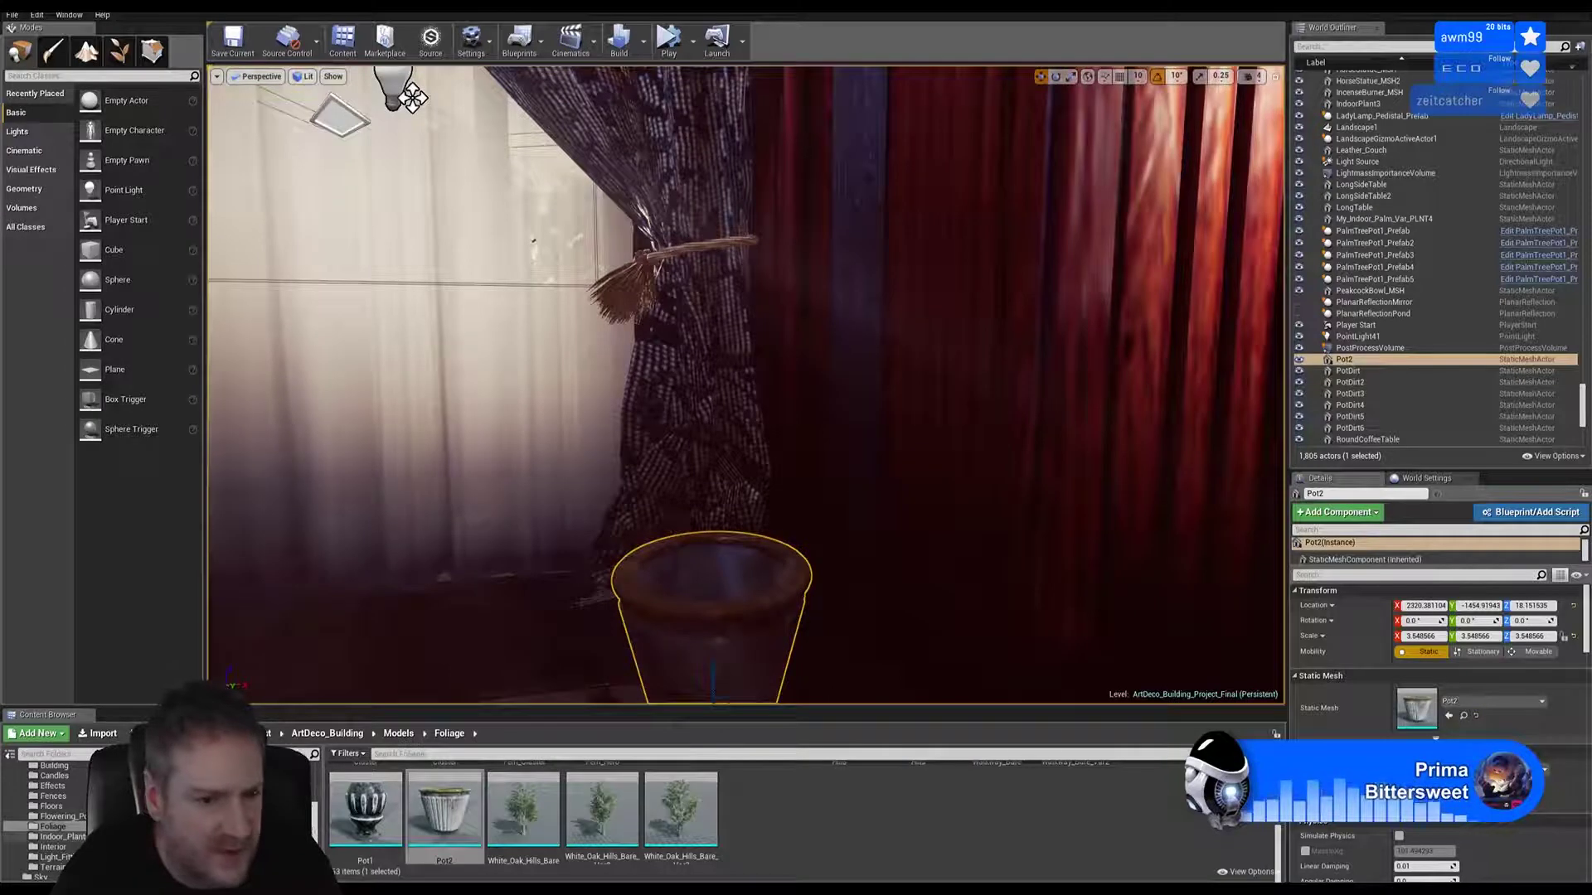
Step: Place the PotSoil2 mesh from the Indoor_Plants models inside the pot and centre it at about Y -1464.5
{"action": "left_click", "coordinate": [62, 836]}
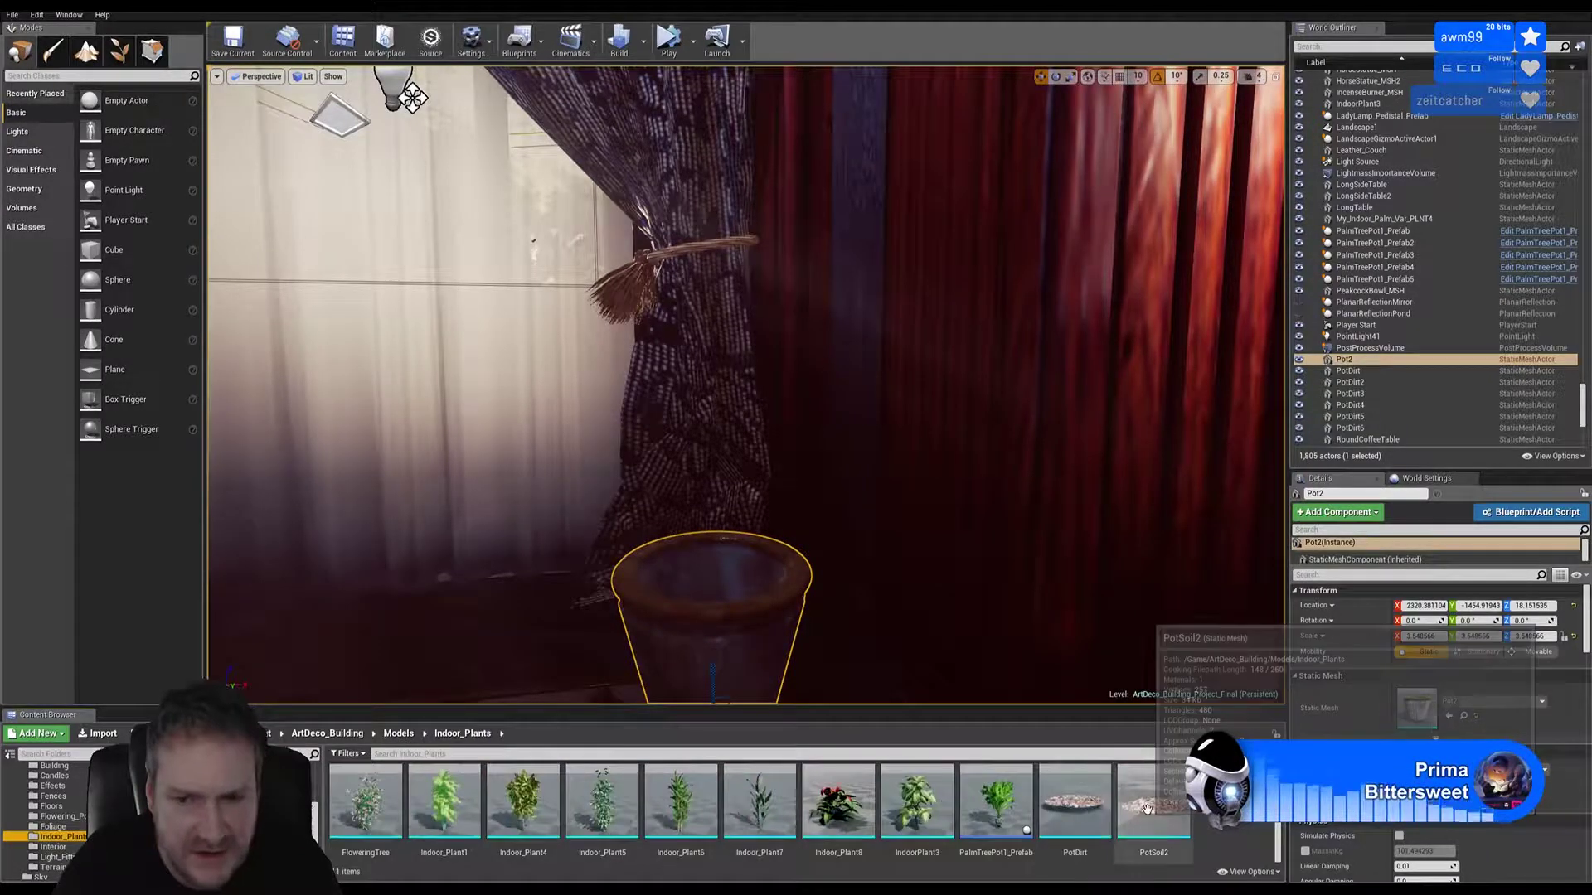
{"action": "left_click_drag", "start_coordinate": [1153, 809], "coordinate": [718, 572]}
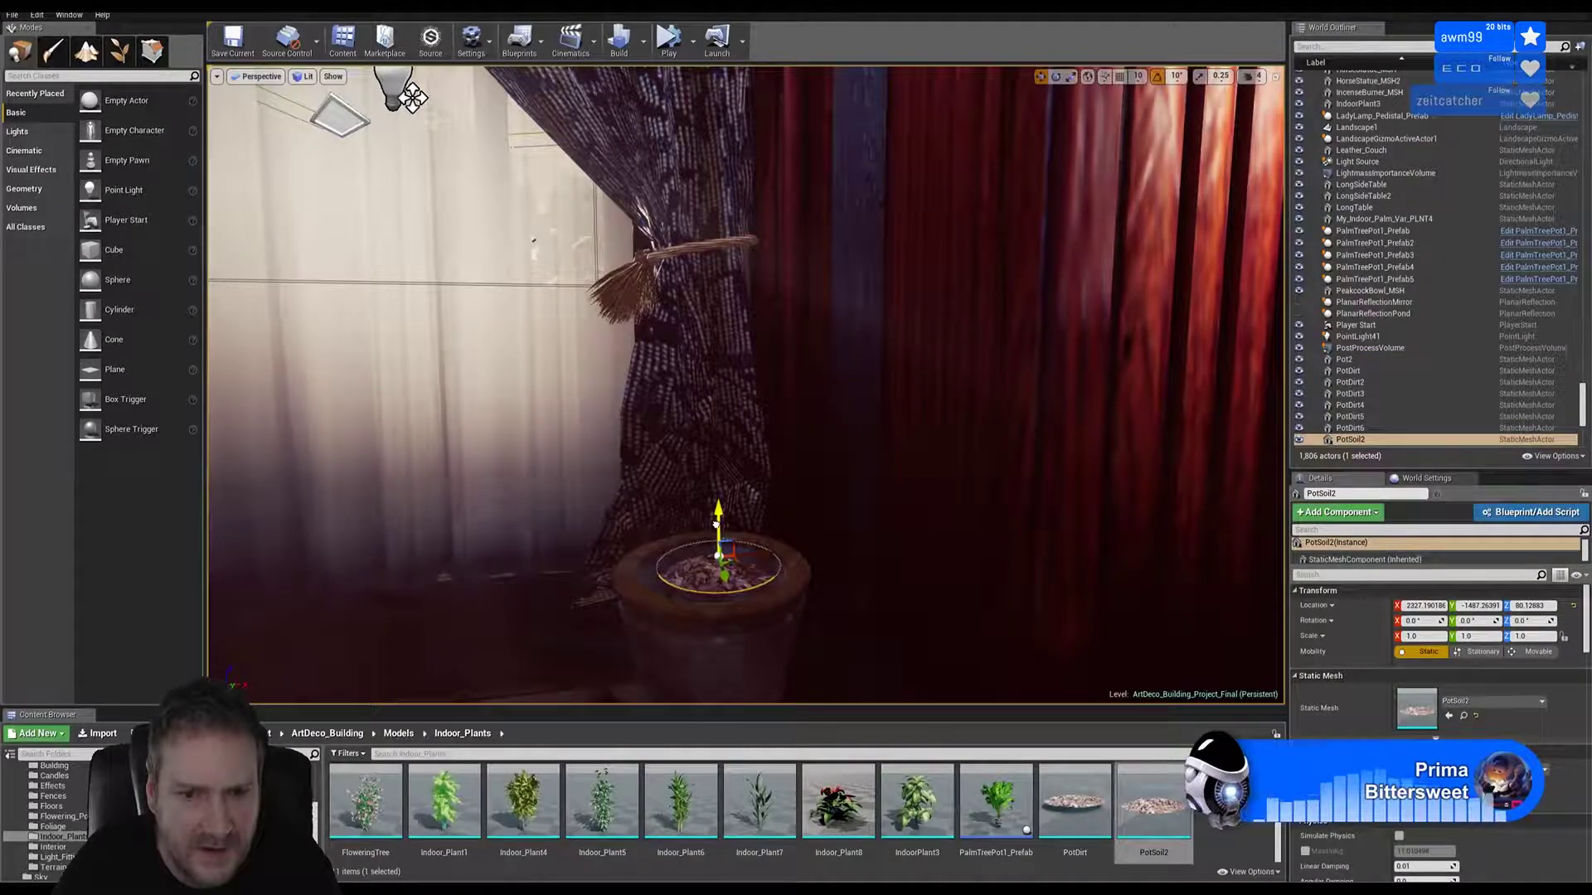
{"action": "right_click_drag", "start_coordinate": [716, 524], "coordinate": [806, 680]}
{"action": "right_click_drag", "start_coordinate": [566, 543], "coordinate": [746, 564]}
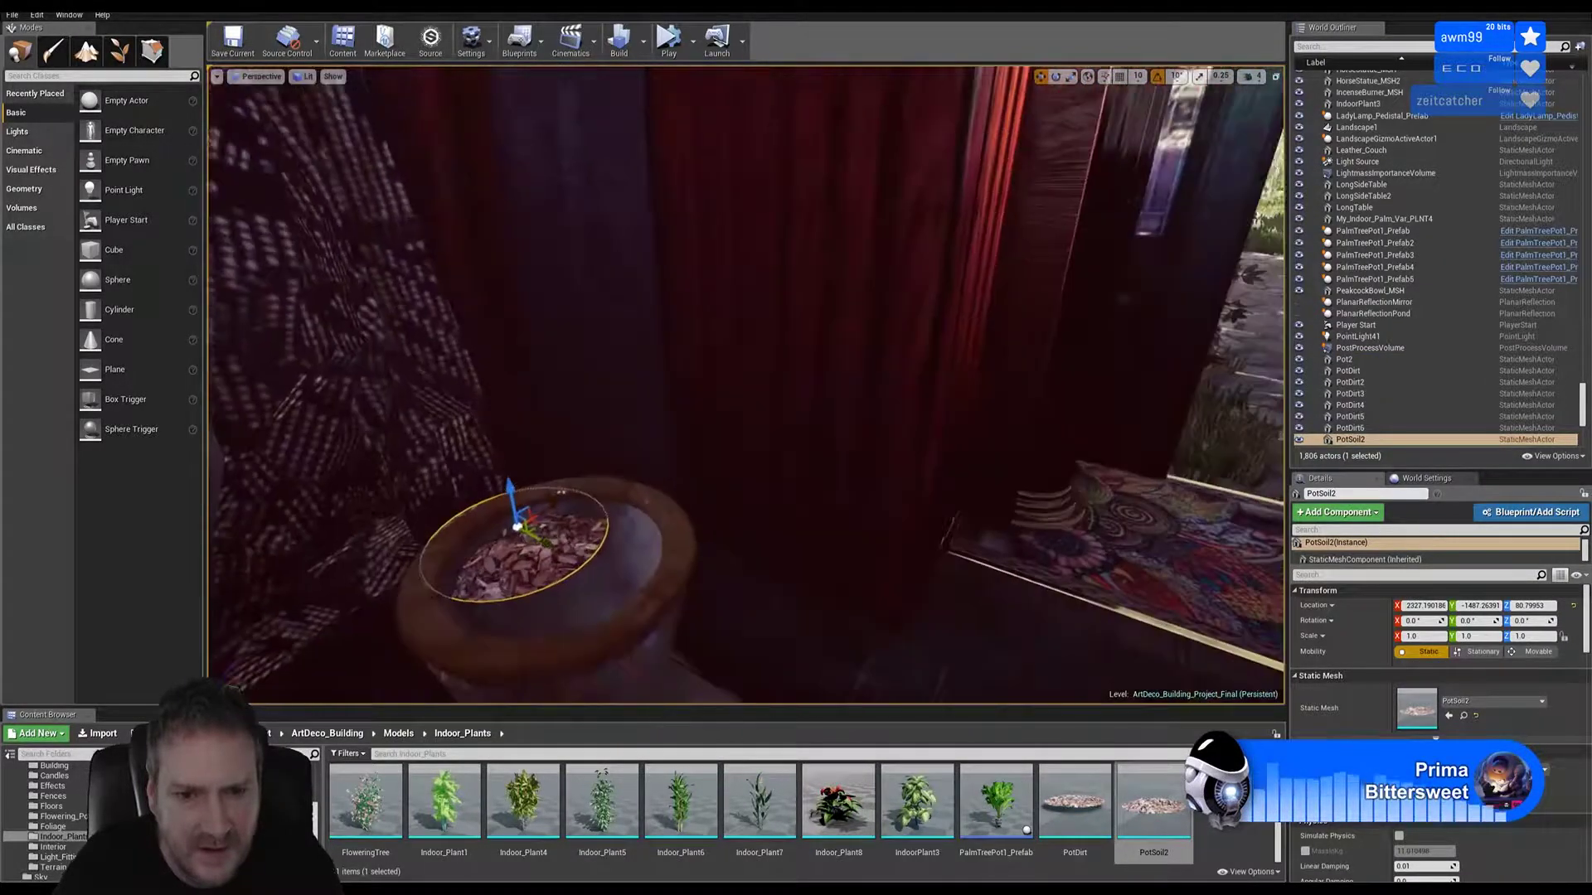
{"action": "left_click_drag", "start_coordinate": [567, 555], "coordinate": [593, 527]}
Step: Scale the pot soil uniformly to about 1.2 and raise it to about Z 82.4 inside the rim
{"action": "left_click", "coordinate": [1070, 76]}
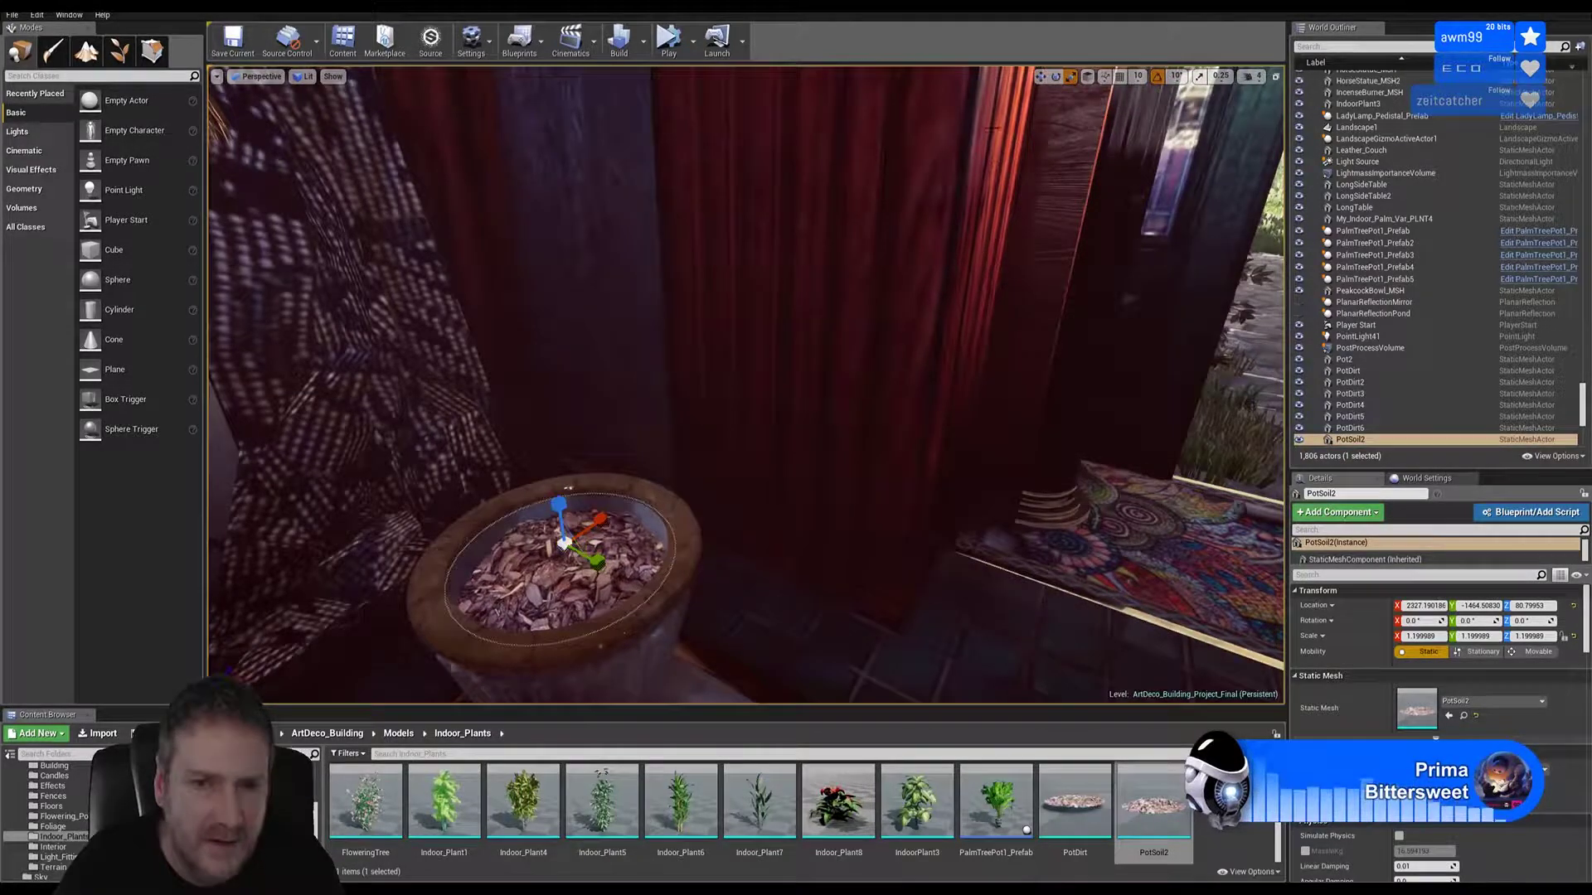
{"action": "left_click", "coordinate": [1040, 76]}
{"action": "right_click_drag", "start_coordinate": [912, 248], "coordinate": [723, 340]}
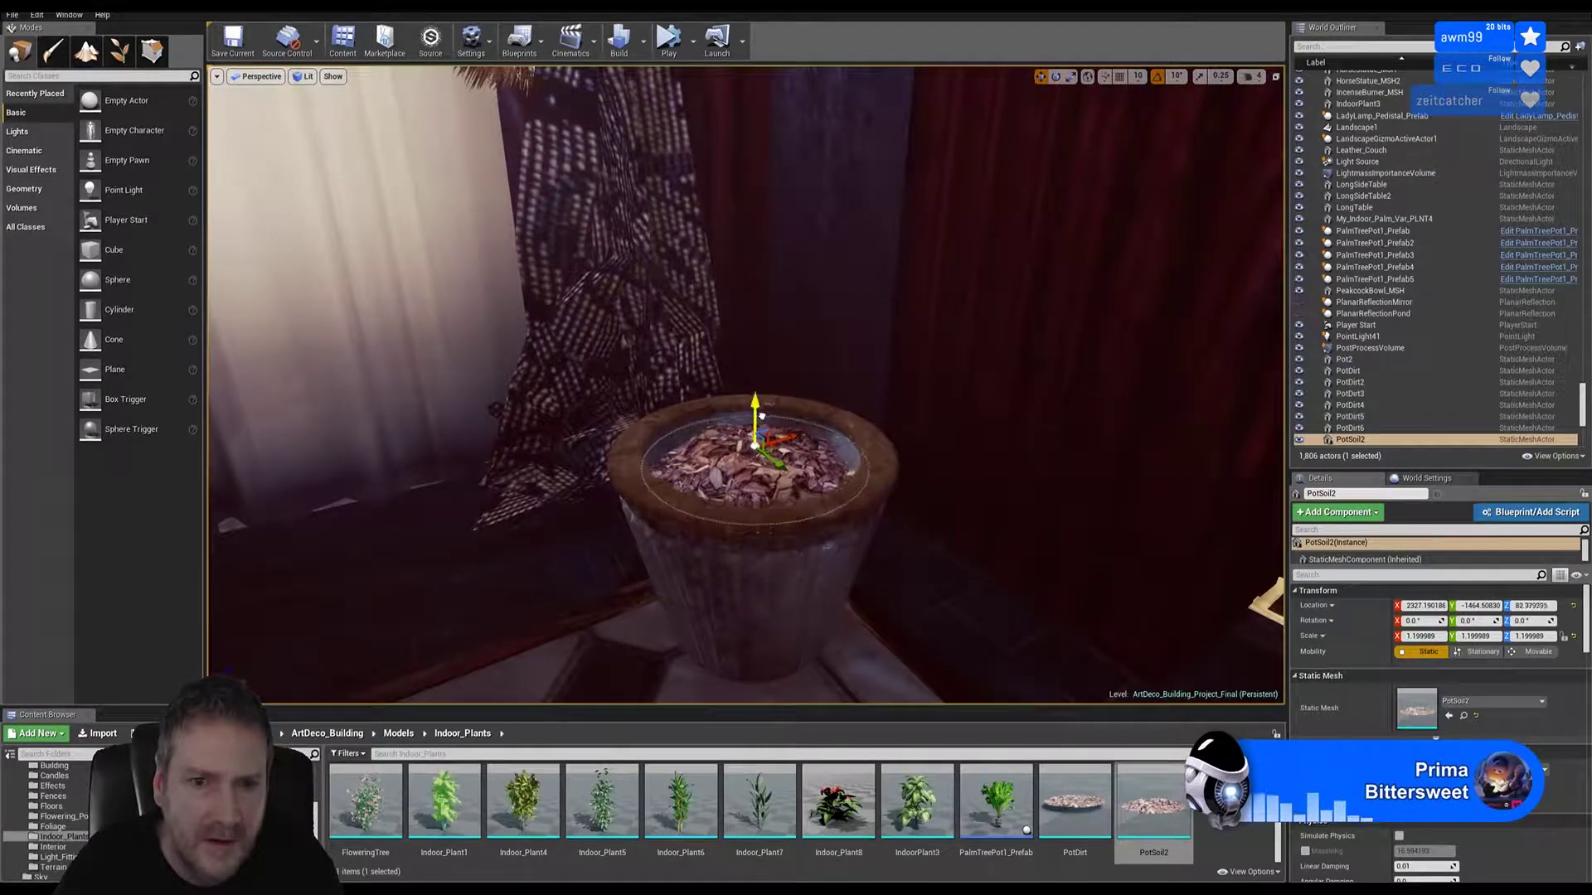
{"action": "key", "text": "Escape"}
Step: Place Indoor_Plant5 in the soil-filled pot and settle it at about X 2316.1 and Z 77.4
{"action": "right_click_drag", "start_coordinate": [723, 340], "coordinate": [580, 348]}
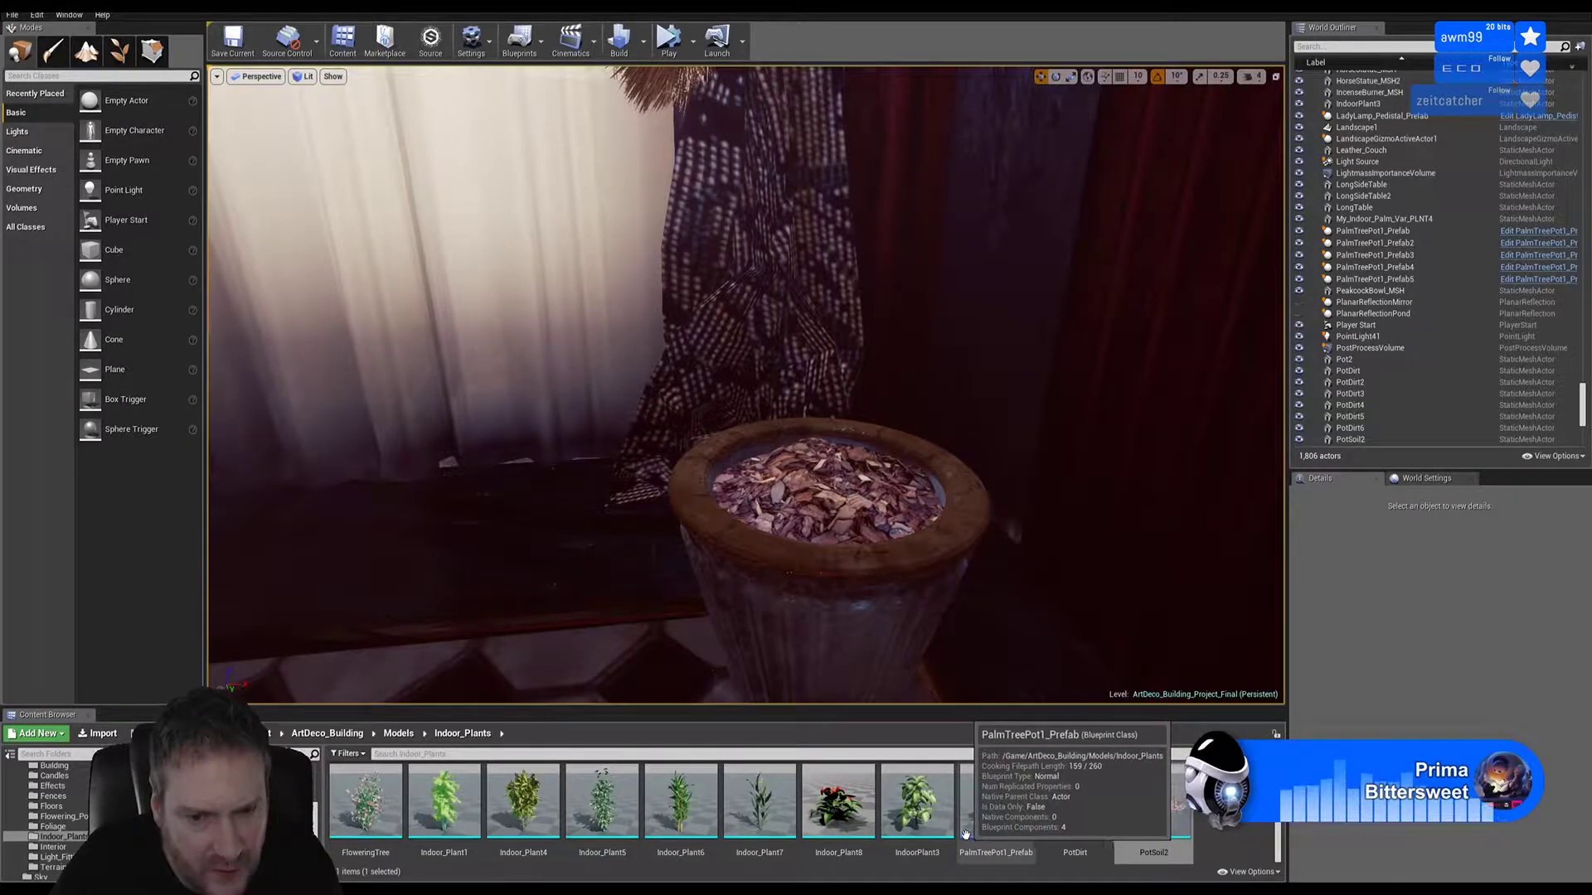
{"action": "left_click_drag", "start_coordinate": [602, 808], "coordinate": [726, 626]}
{"action": "key", "text": "f"}
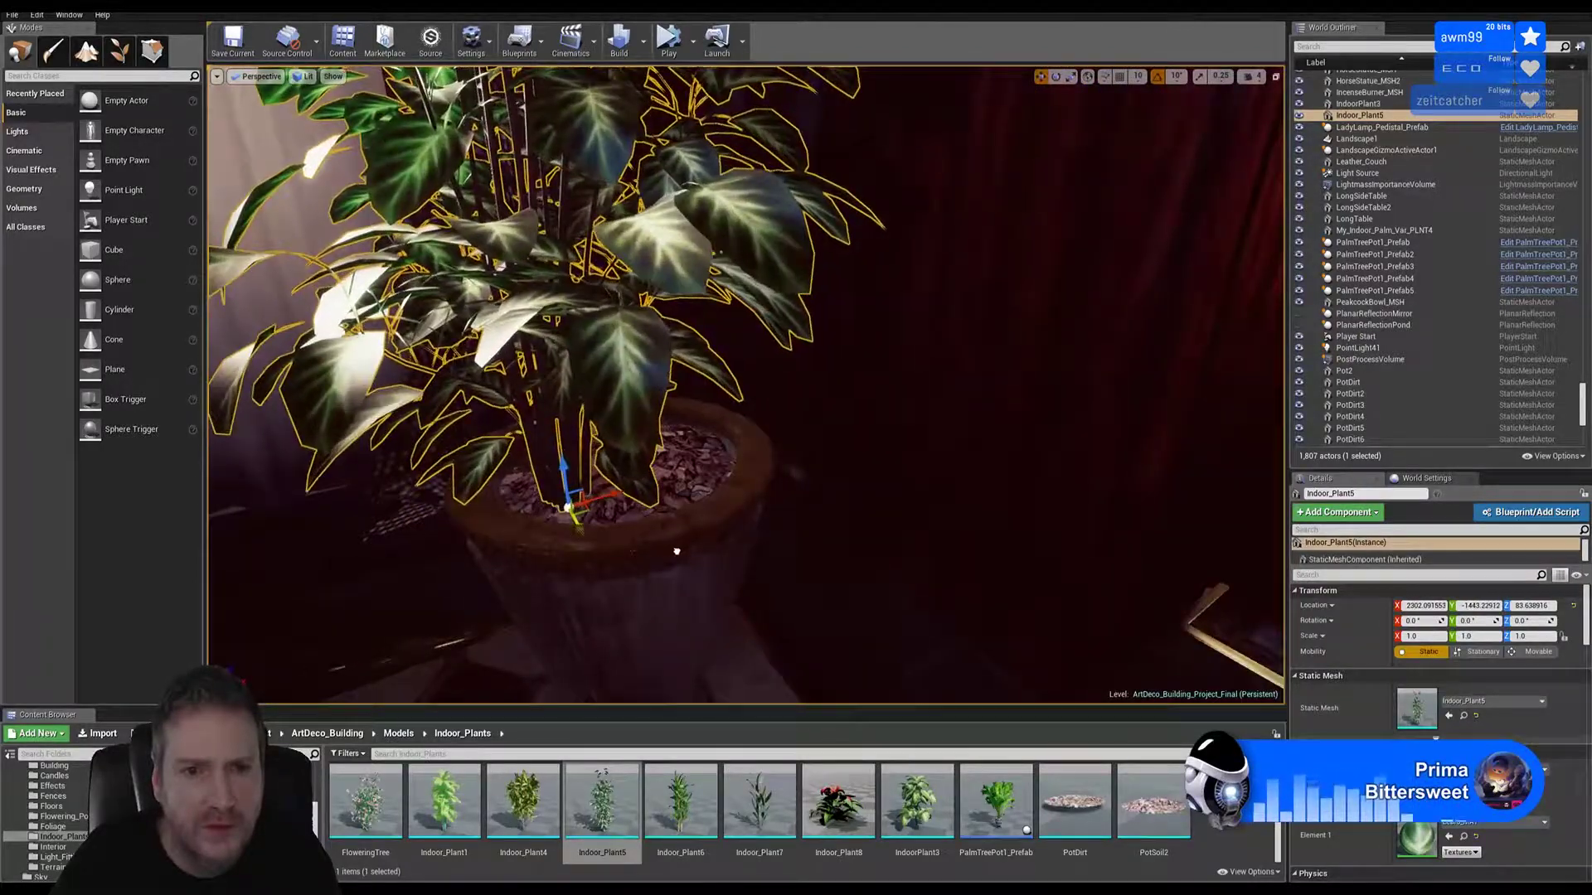
{"action": "mouse_move", "coordinate": [616, 490]}
{"action": "left_mouse_down"}
{"action": "mouse_move", "coordinate": [661, 492]}
{"action": "mouse_move", "coordinate": [619, 484]}
{"action": "left_mouse_up"}
{"action": "right_click_drag", "start_coordinate": [618, 484], "coordinate": [676, 489]}
{"action": "key", "text": "s"}
{"action": "key", "text": "w"}
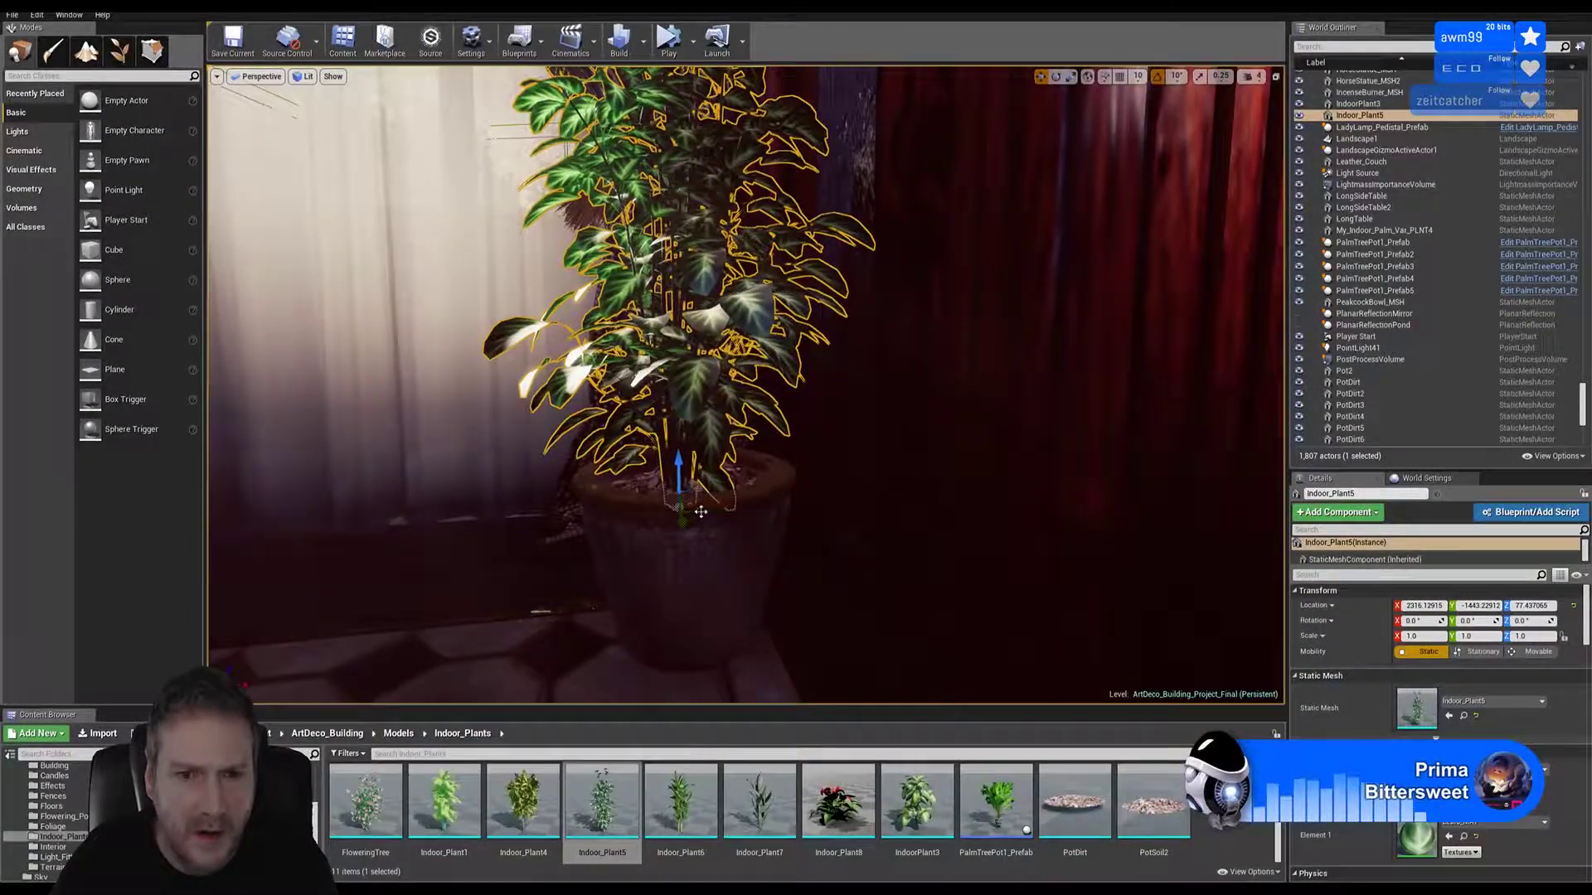
{"action": "right_click_drag", "start_coordinate": [726, 505], "coordinate": [742, 456]}
{"action": "key", "text": "Escape"}
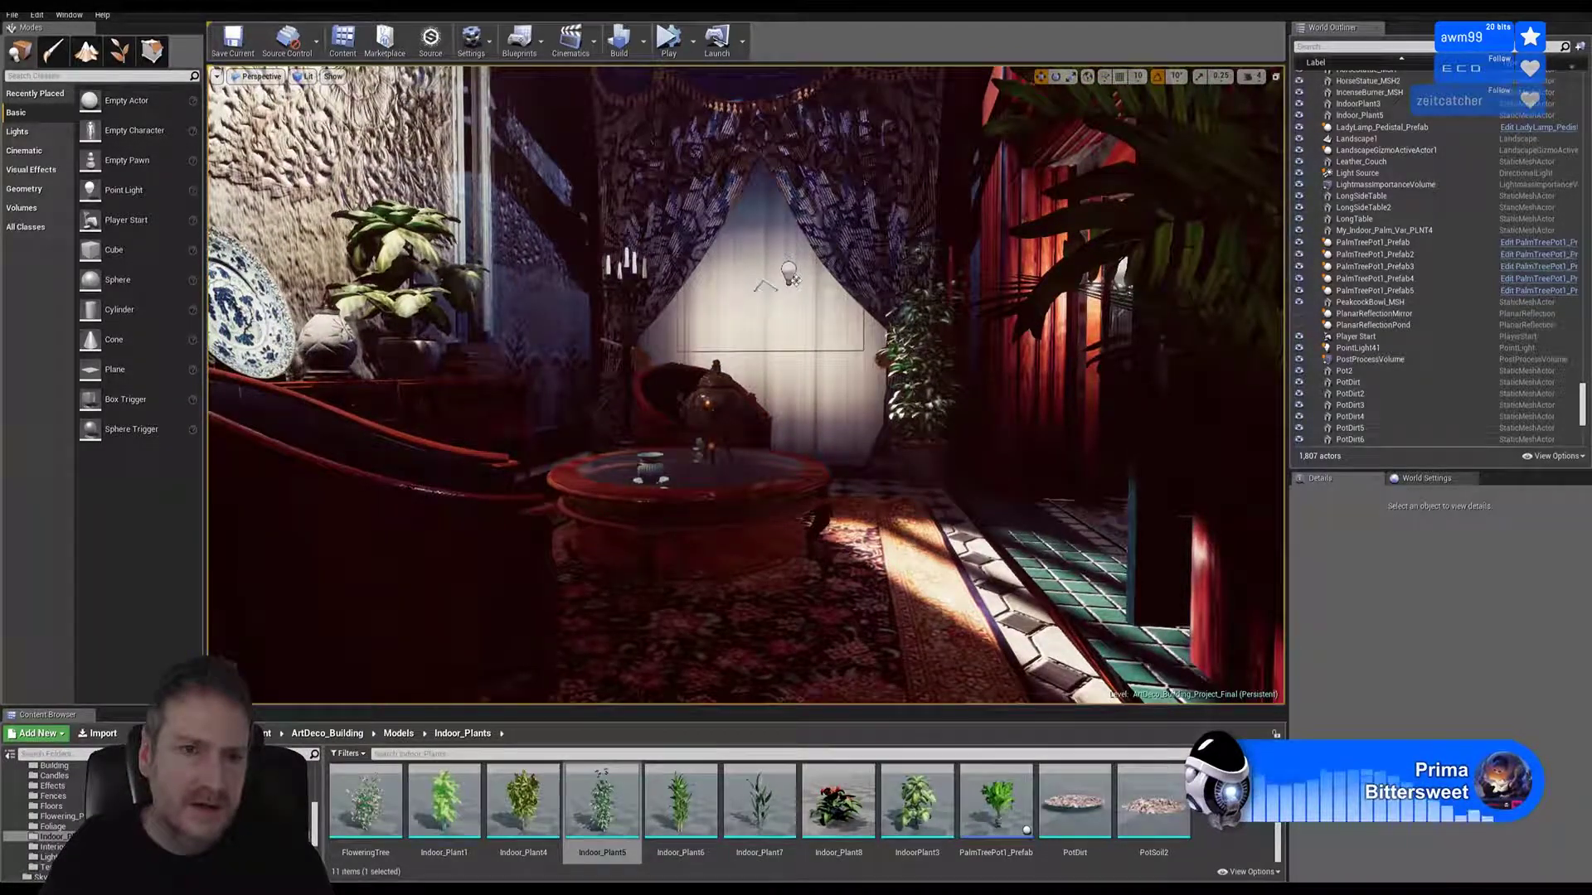
Step: Save the level and review the potted plant by the window from across the seating area
{"action": "right_click_drag", "start_coordinate": [742, 456], "coordinate": [695, 456]}
{"action": "left_click", "coordinate": [12, 15]}
{"action": "left_click", "coordinate": [50, 124]}
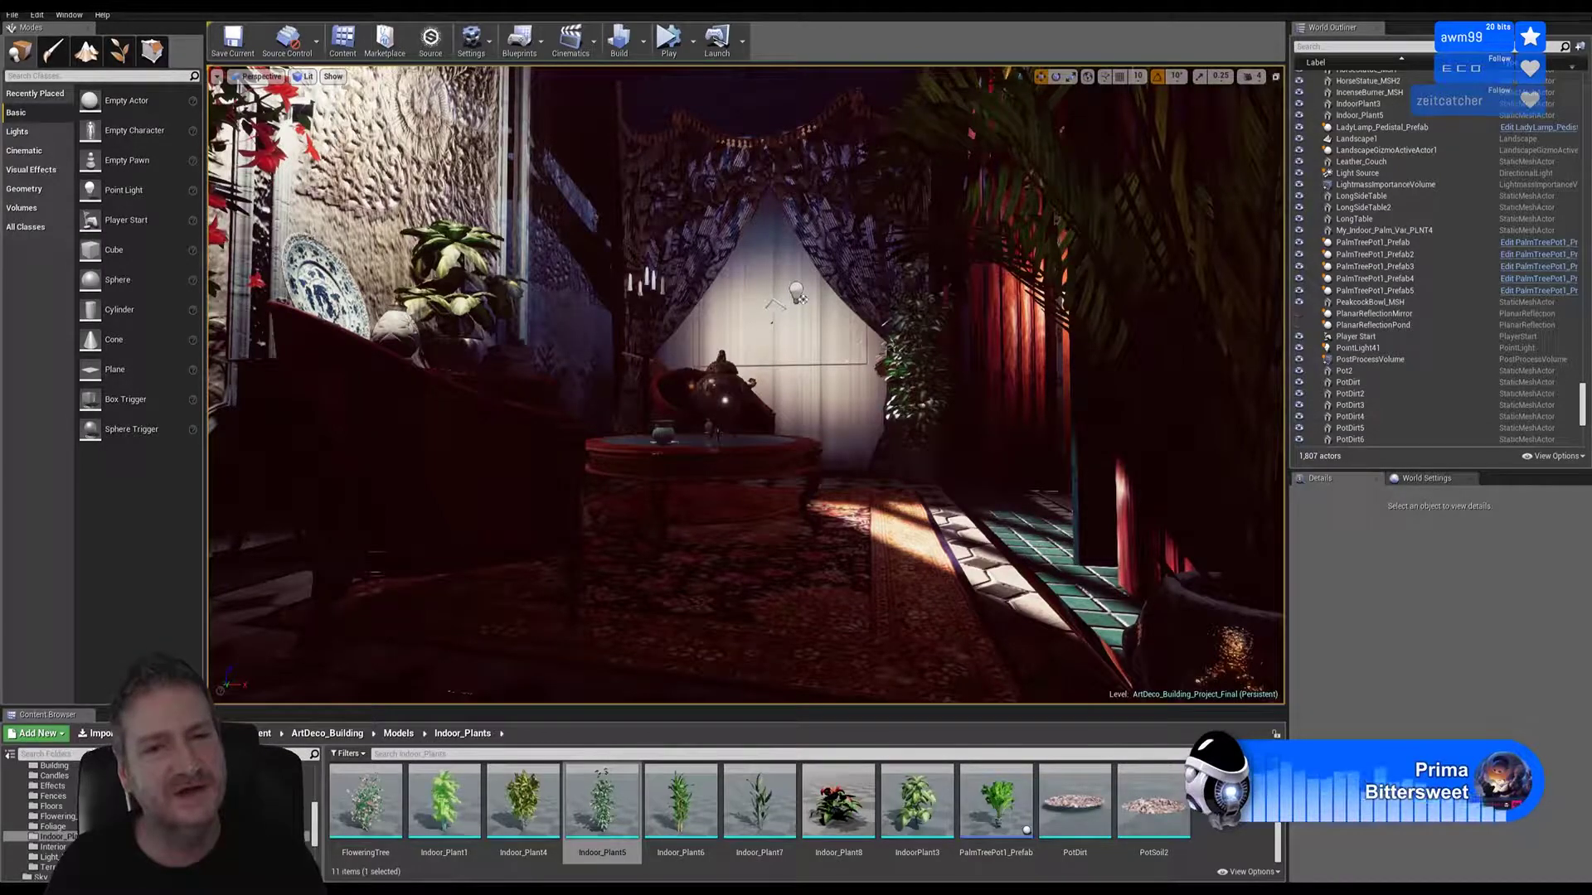
{"action": "right_click_drag", "start_coordinate": [1056, 219], "coordinate": [962, 265]}
{"action": "key", "text": "Up"}
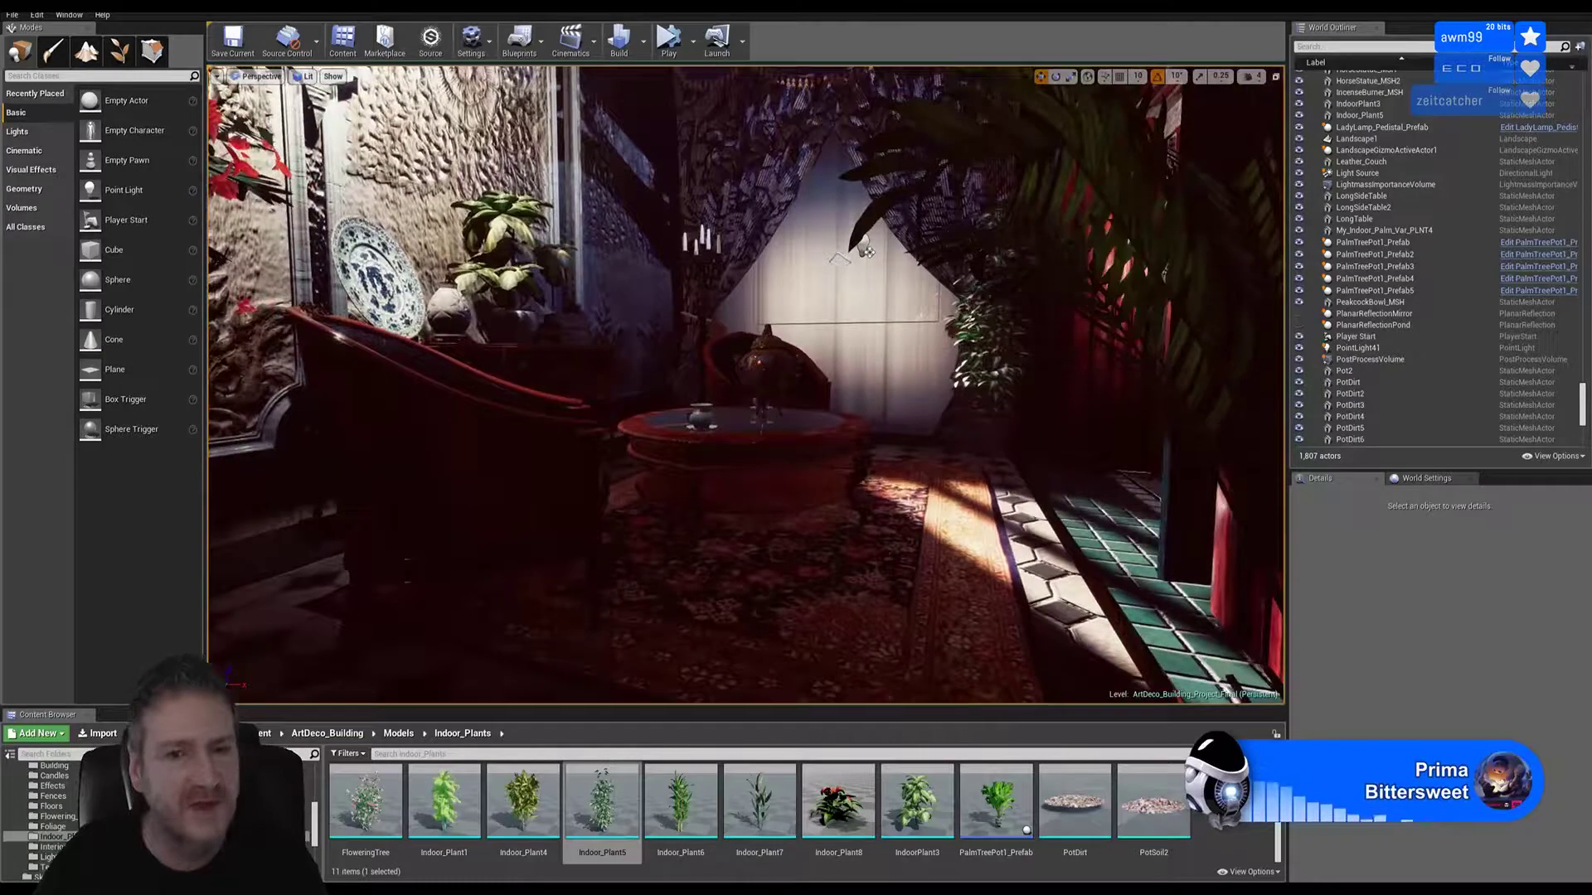